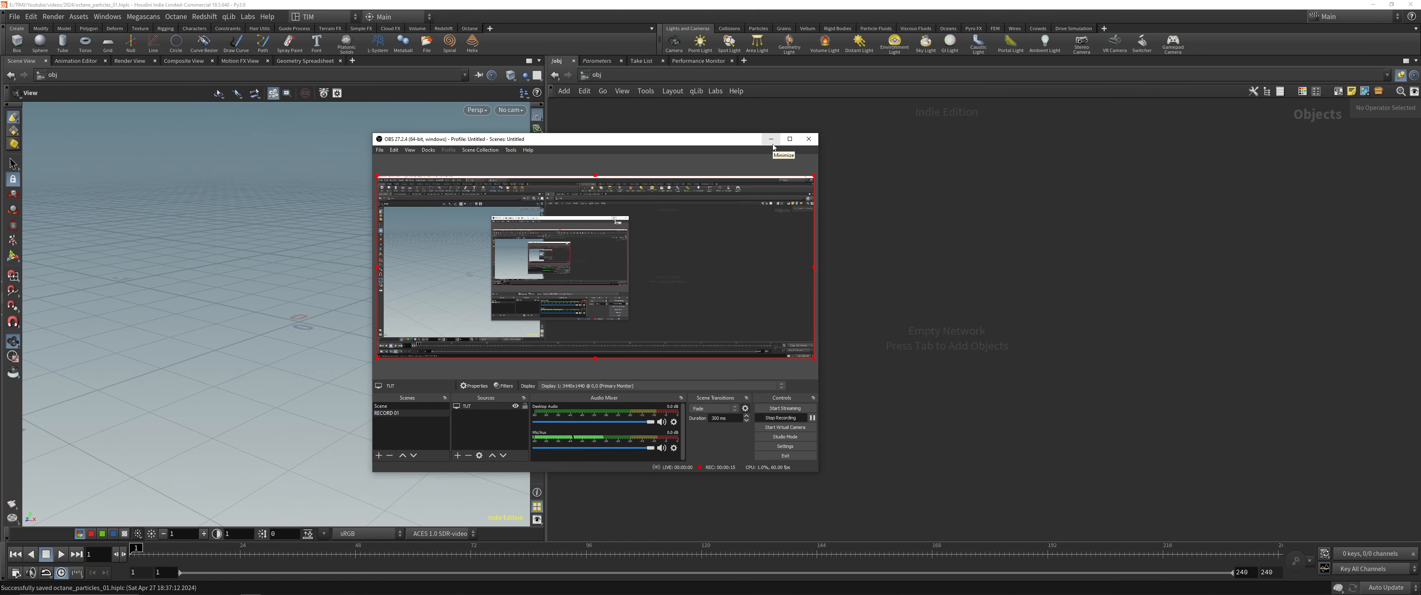
Minimize the recording software, switch to the PureRef reference board and enlarge its window across most of the workspace
click(771, 140)
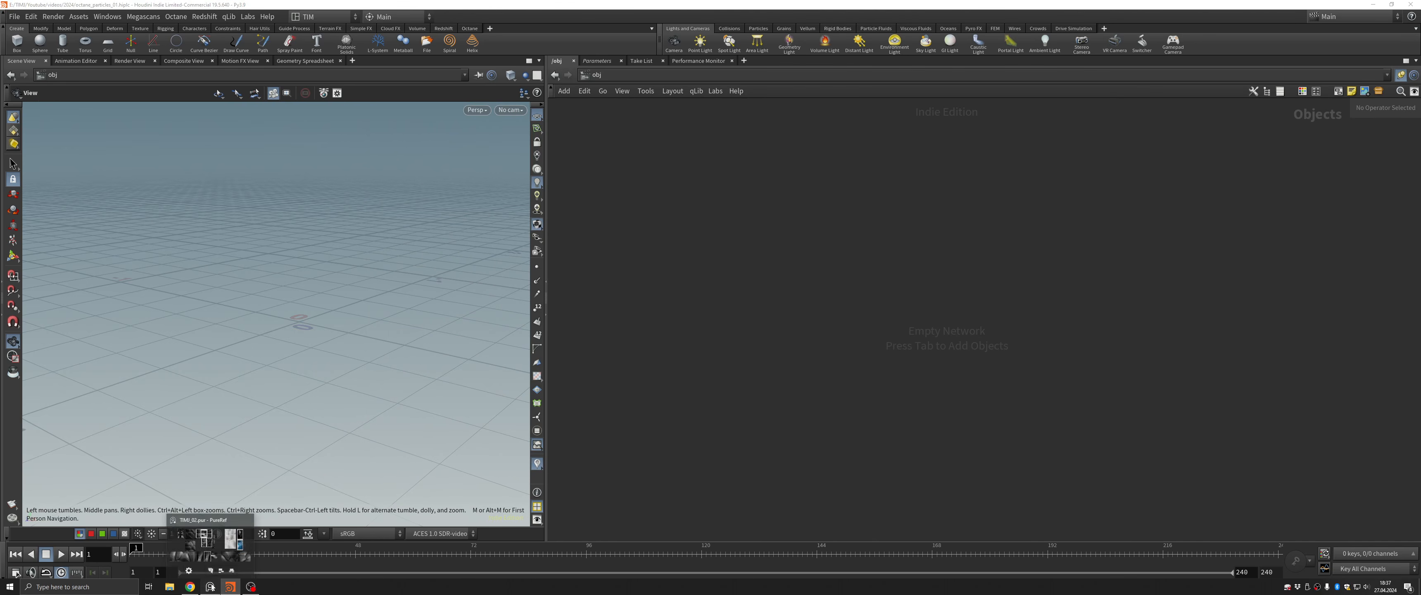
click(211, 587)
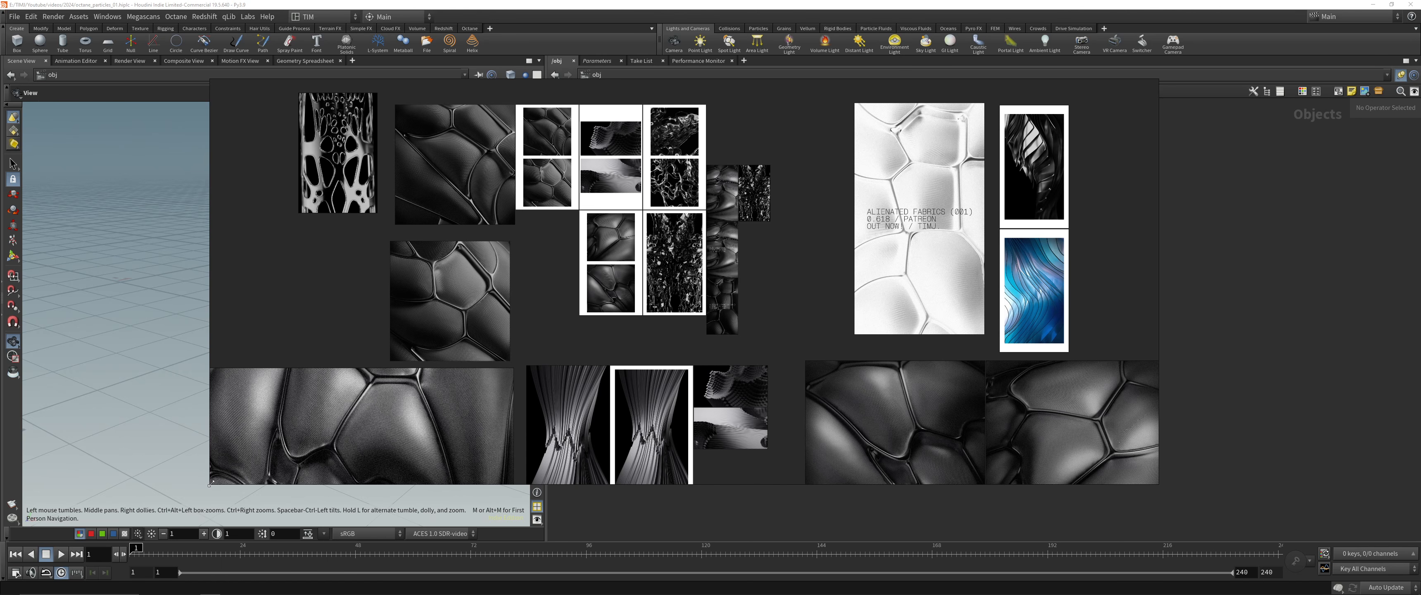
drag(211, 483, 120, 530)
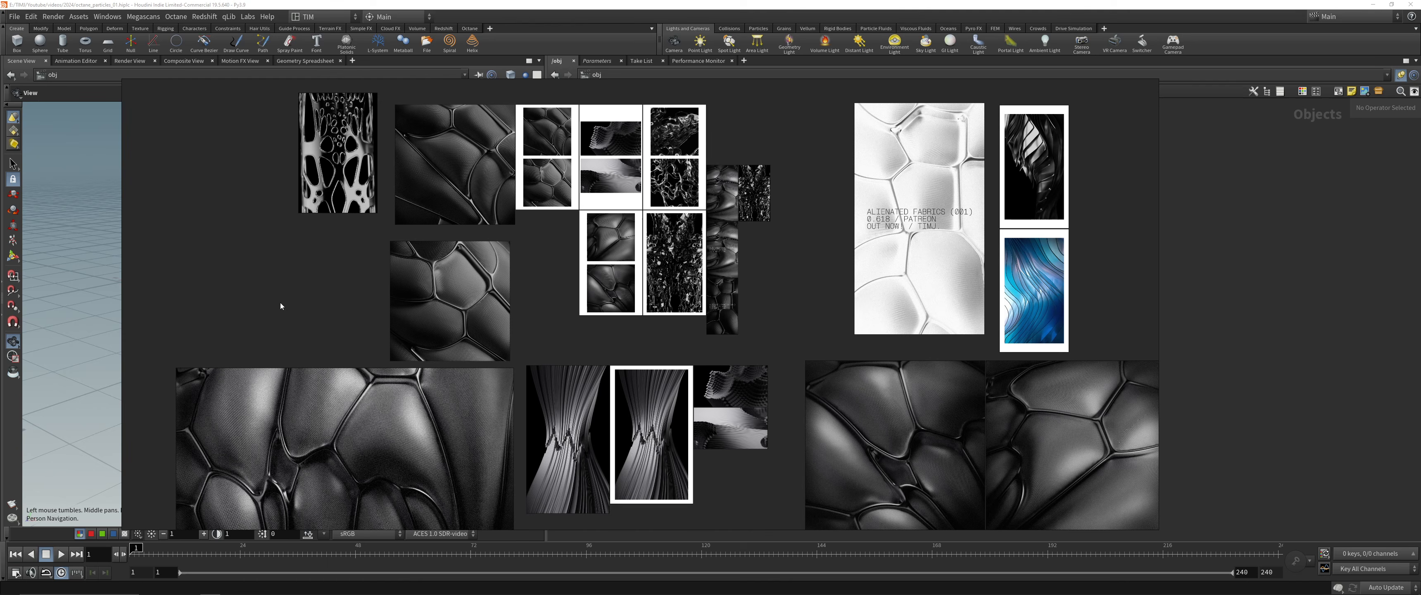
drag(281, 306, 207, 251)
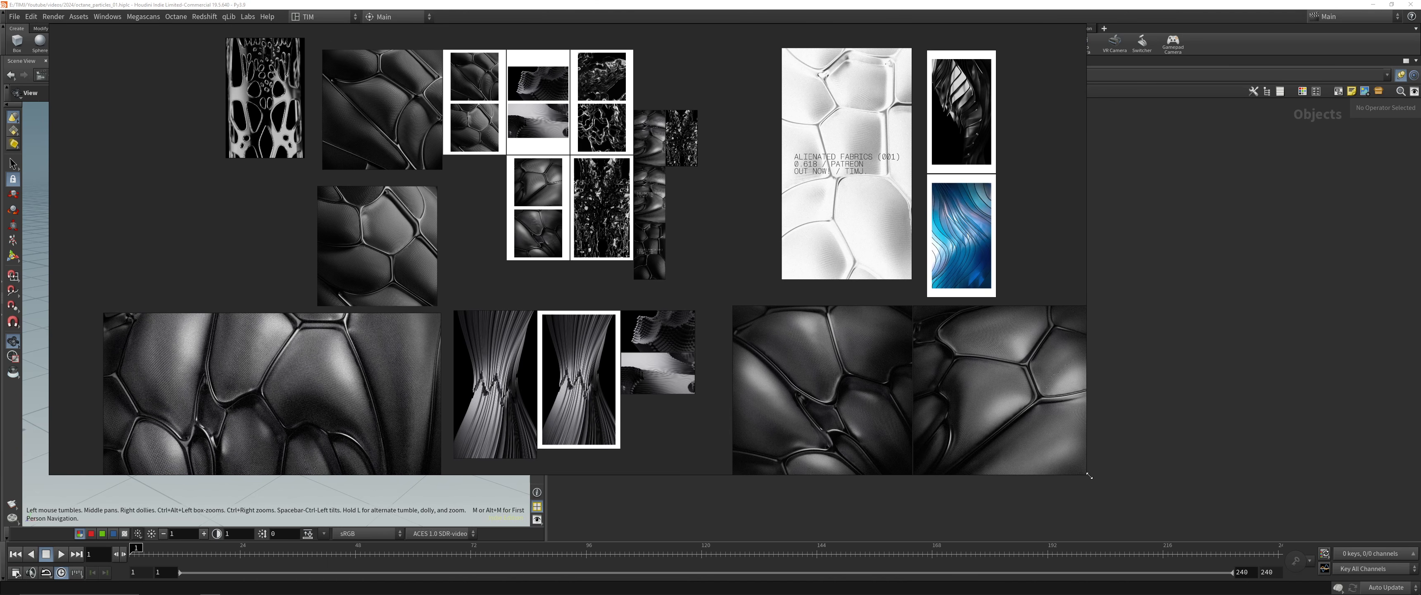
drag(1089, 476, 1309, 521)
Examine the black cellular fabric renders on the reference board, up close and as an overview
scroll(445, 330, up, 3)
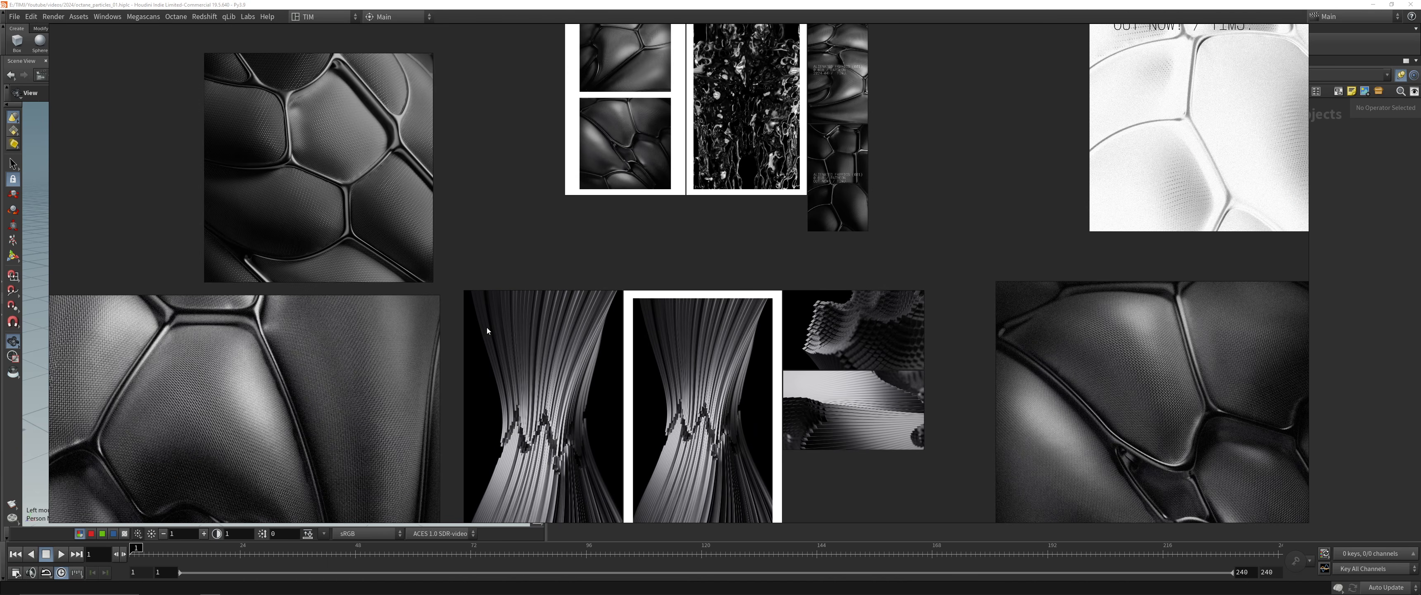
middle_drag(497, 329, 877, 125)
scroll(350, 283, up, 1)
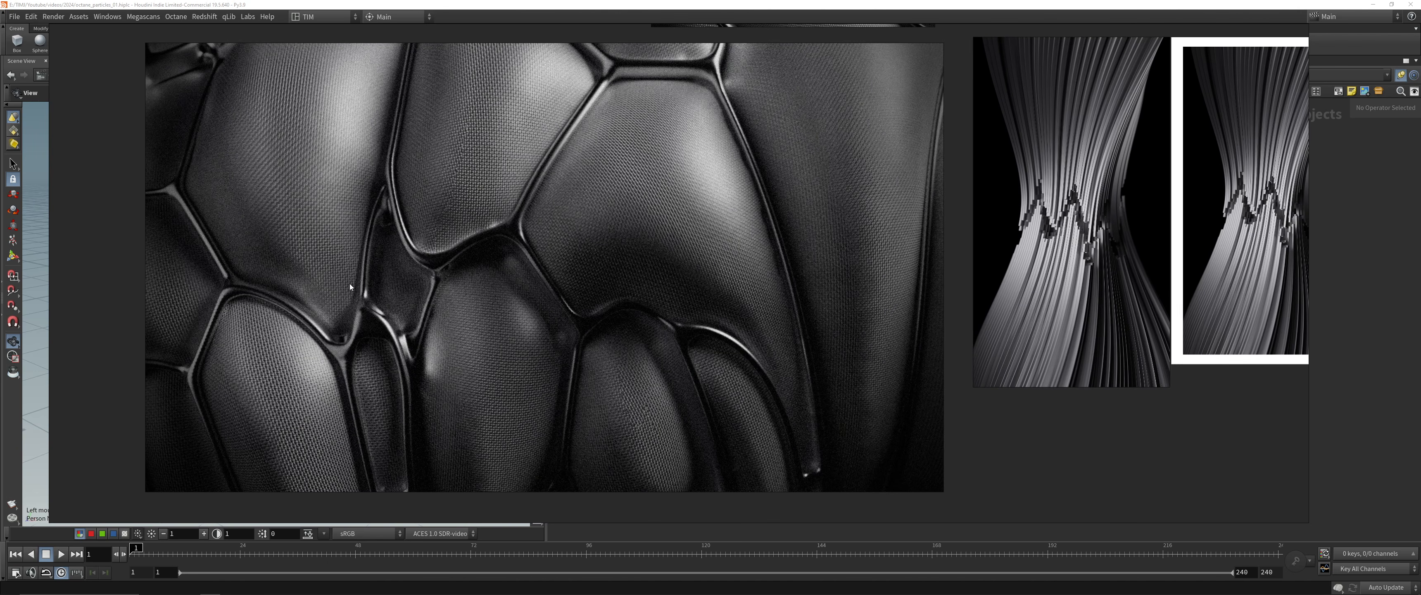
middle_drag(617, 198, 611, 198)
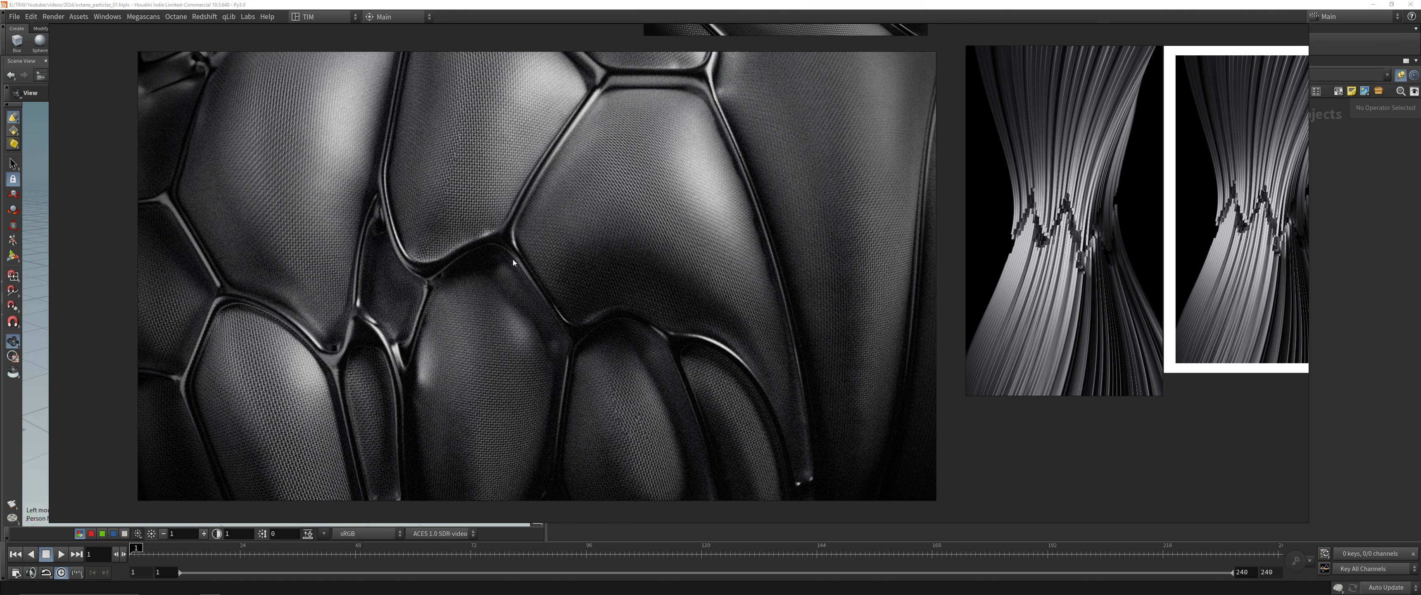
scroll(514, 259, down, 2)
middle_drag(649, 218, 633, 224)
middle_drag(940, 101, 624, 376)
middle_drag(374, 51, 587, 225)
scroll(588, 225, up, 3)
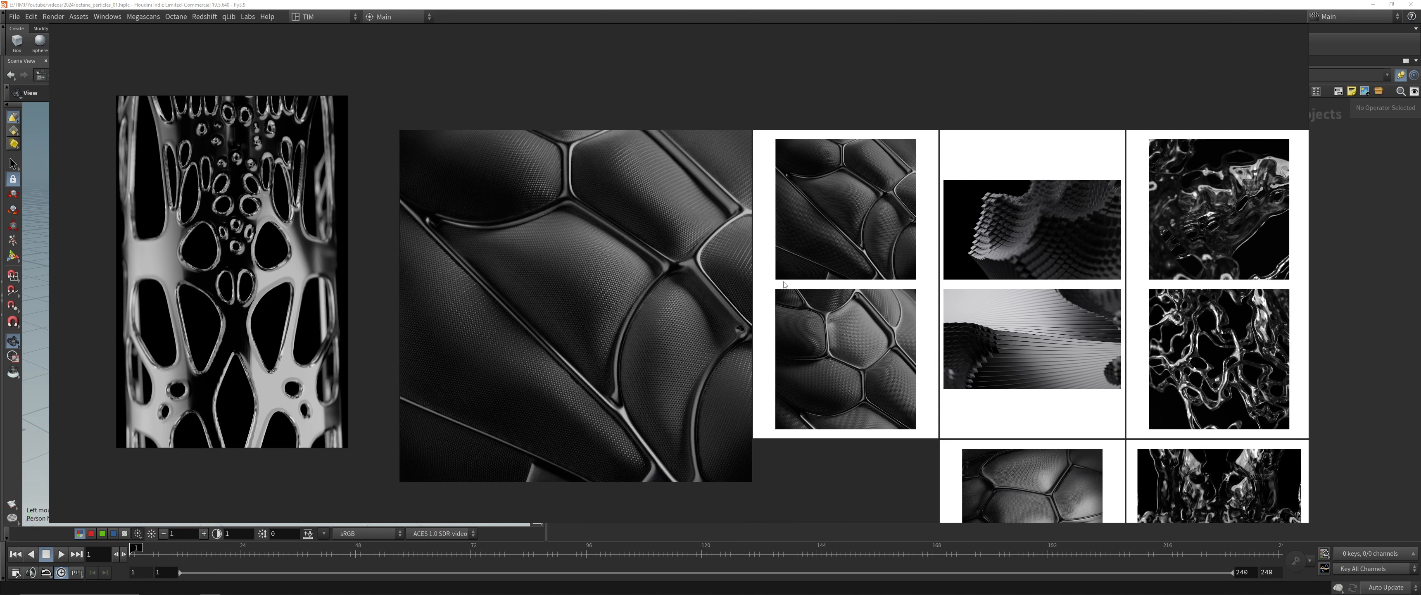
middle_drag(697, 274, 553, 79)
scroll(655, 238, down, 2)
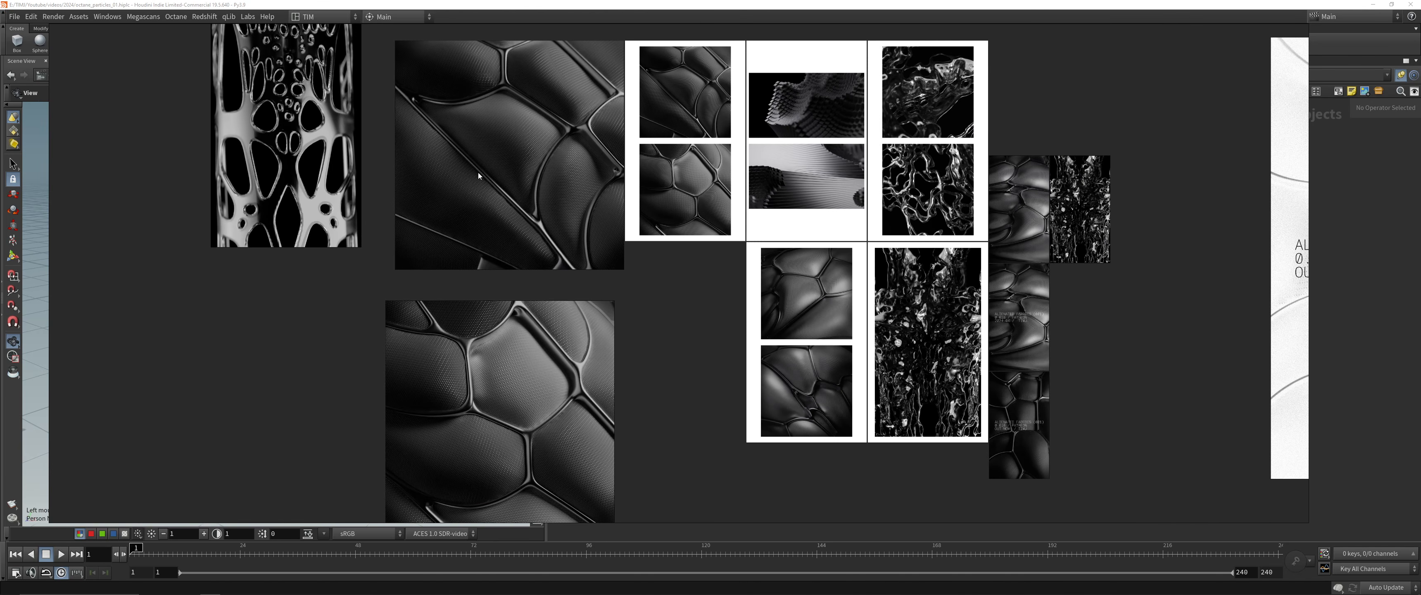
middle_drag(478, 175, 569, 327)
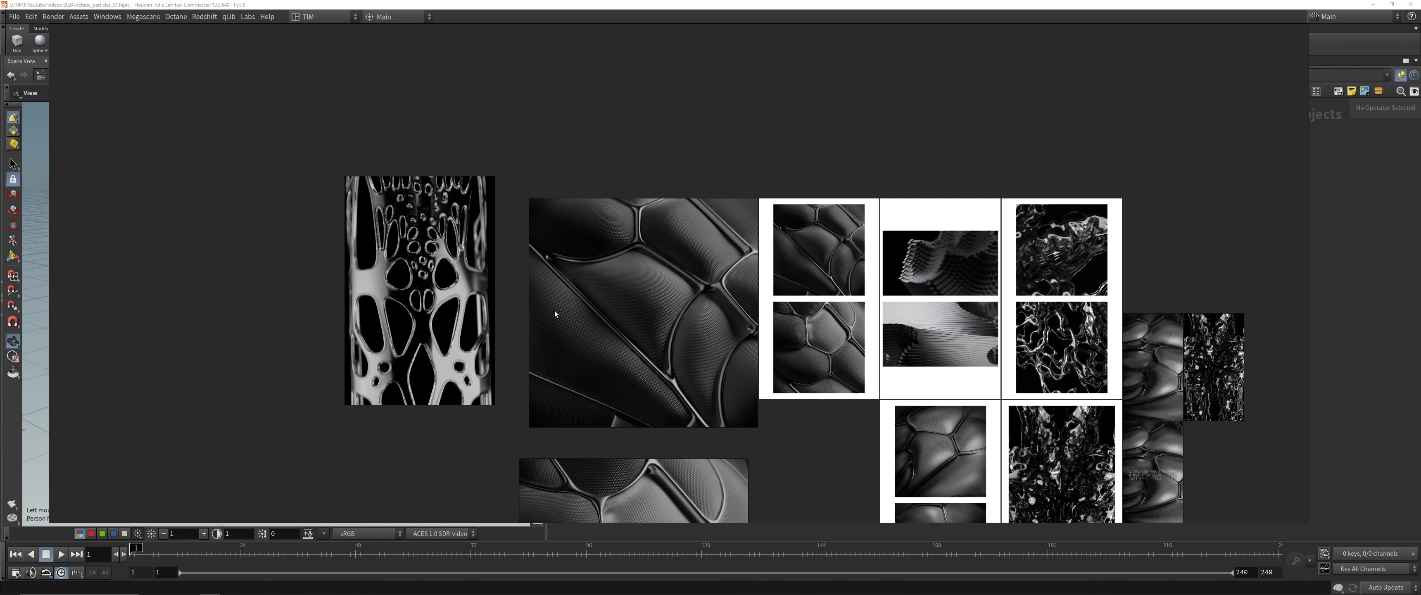
Examine the perforated lattice render and the glossy liquid-like strand renders on the reference board
scroll(475, 281, up, 5)
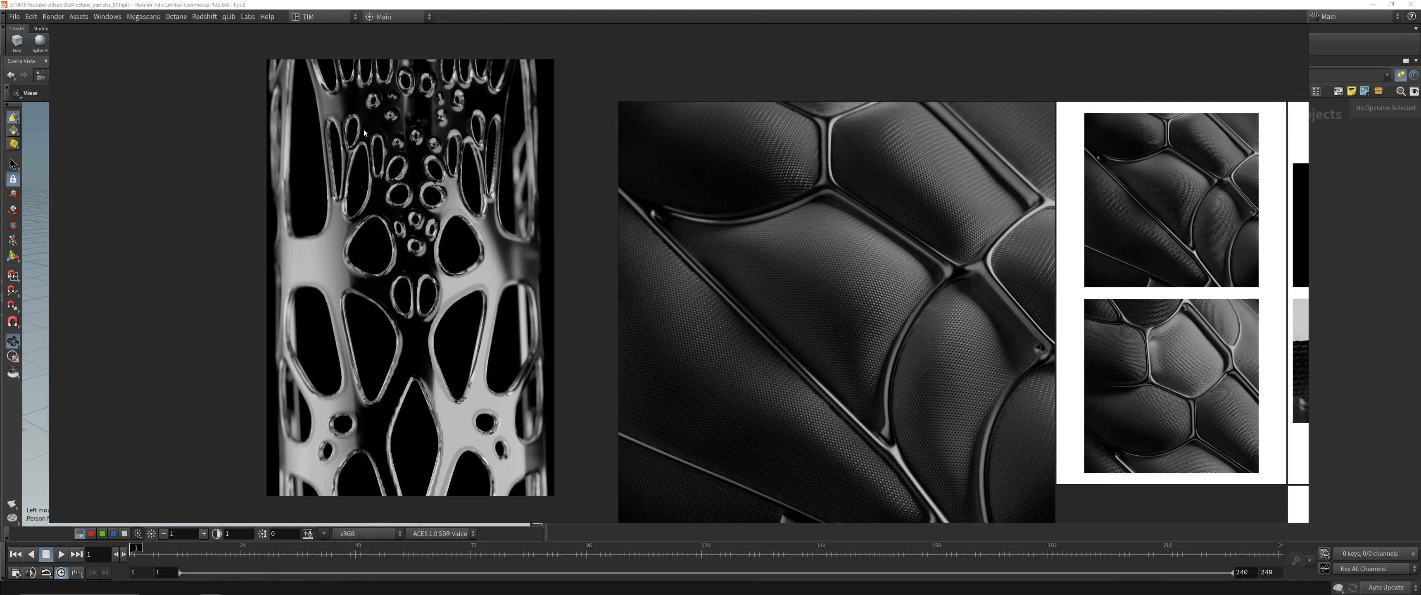
middle_drag(1098, 365, 390, 237)
middle_drag(940, 244, 758, 258)
scroll(758, 258, up, 5)
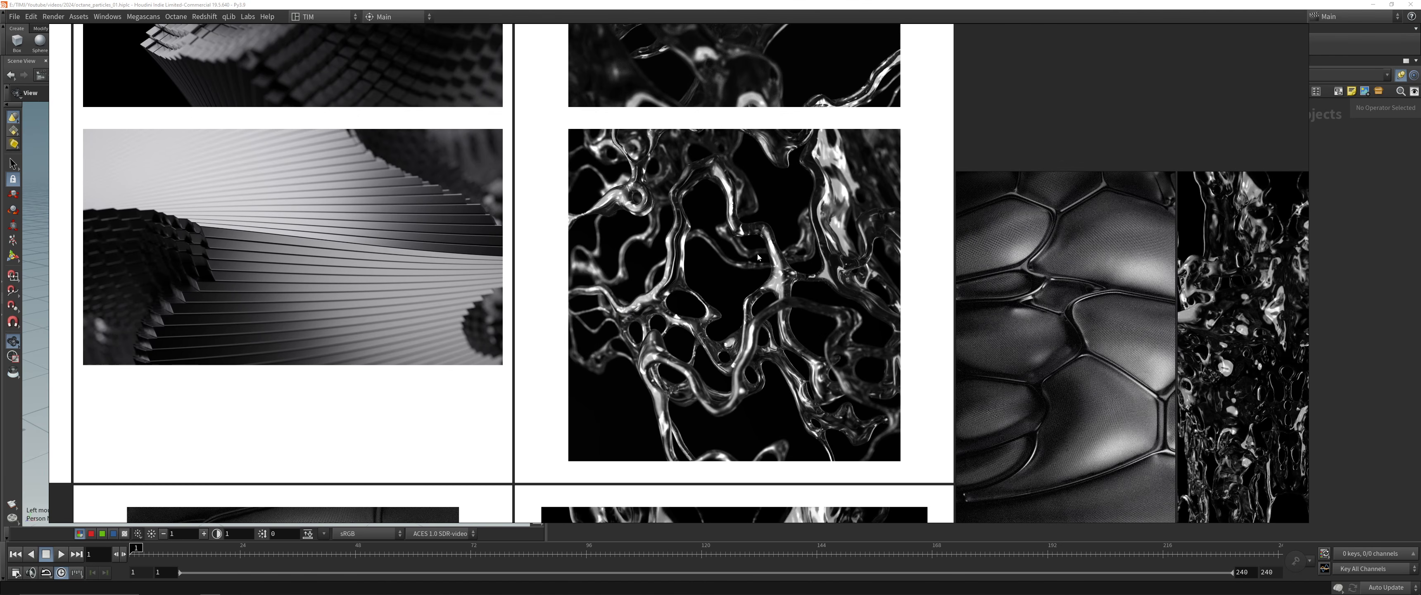
scroll(781, 309, up, 2)
middle_drag(785, 308, 695, 427)
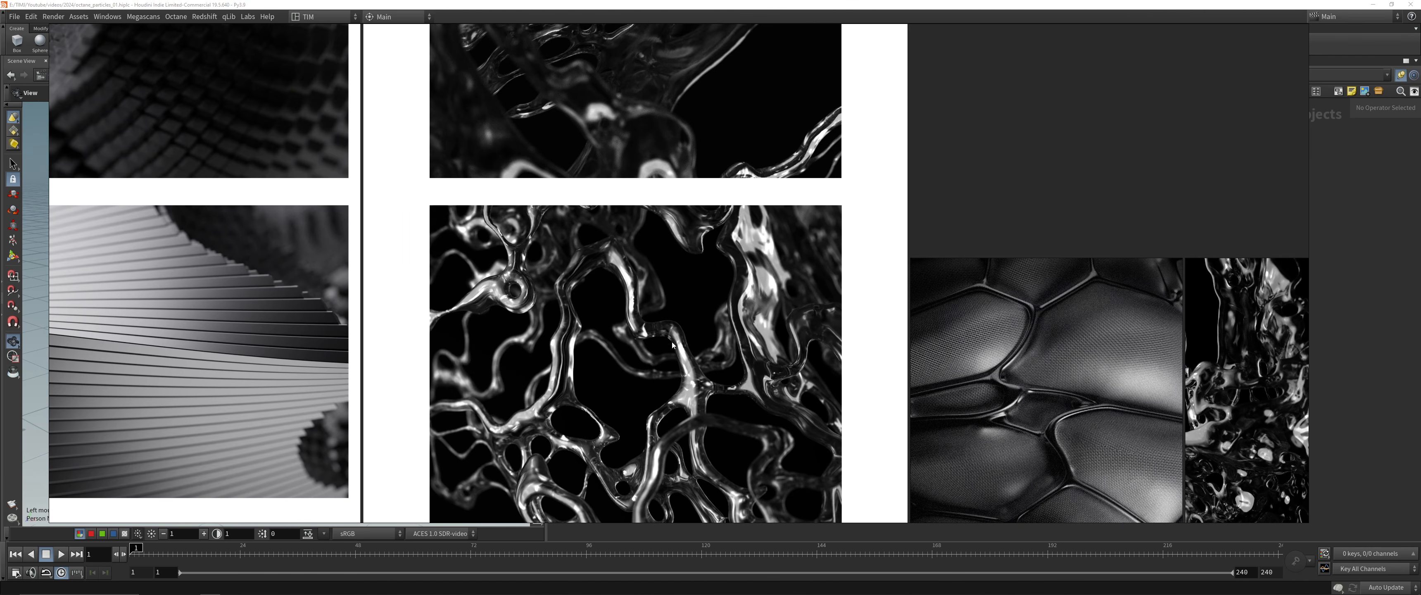
mouse_move(642, 154)
middle_down()
mouse_move(655, 452)
mouse_move(645, 155)
middle_up()
mouse_move(657, 427)
middle_down()
mouse_move(673, 178)
mouse_move(697, 166)
middle_up()
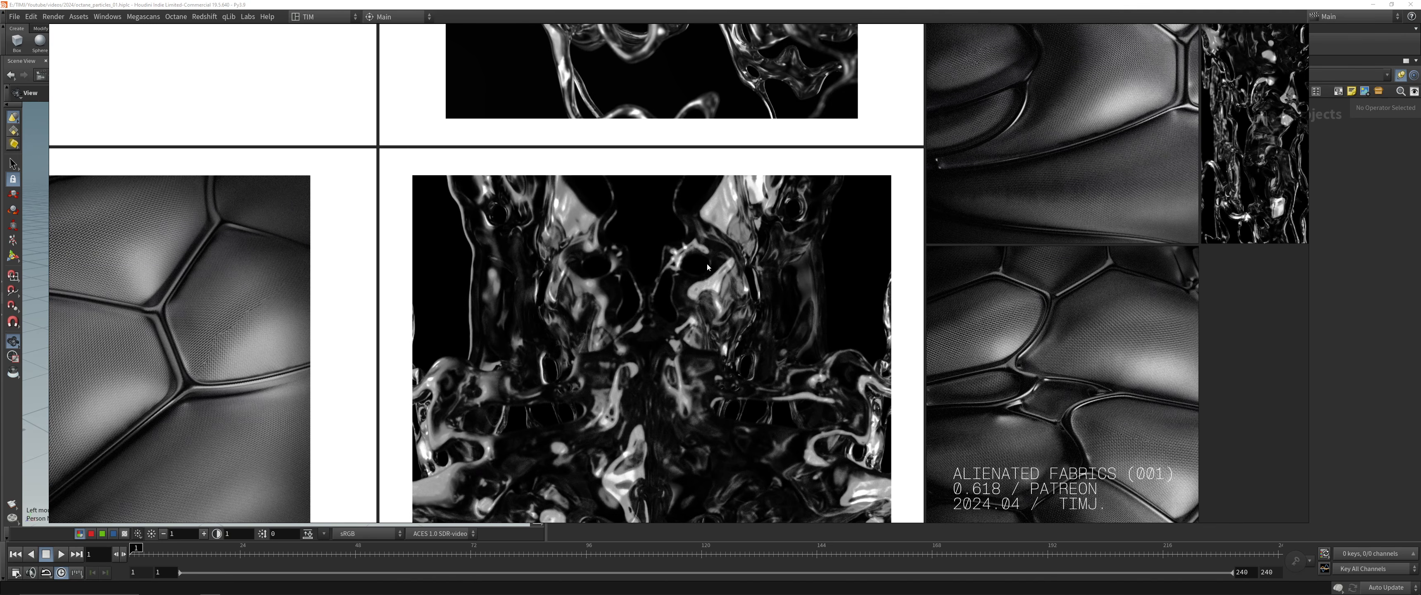
middle_drag(704, 364, 708, 169)
scroll(635, 268, down, 5)
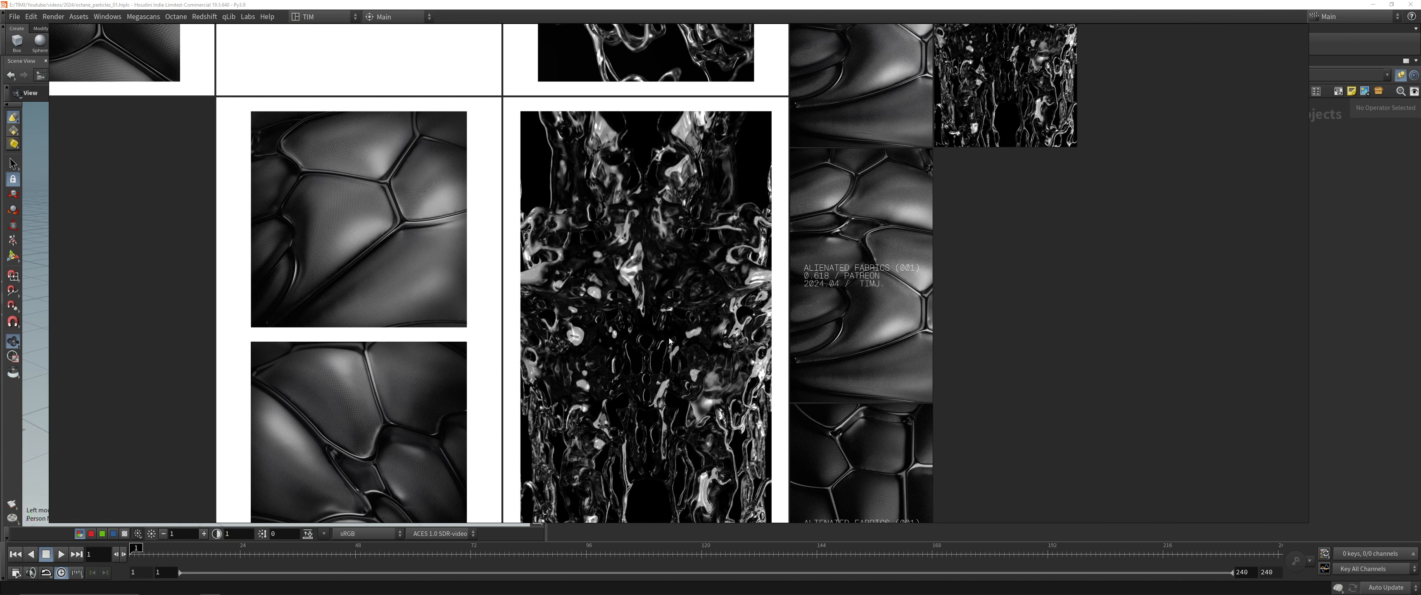
middle_drag(669, 309, 670, 262)
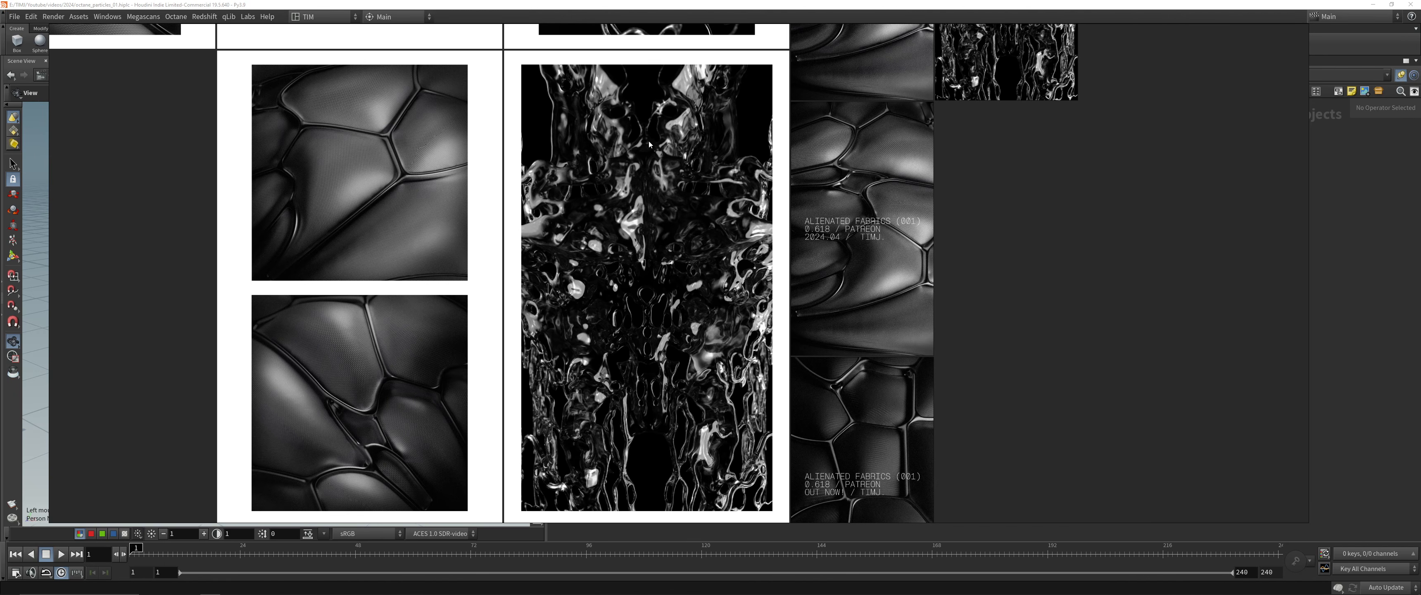
middle_drag(673, 143, 710, 356)
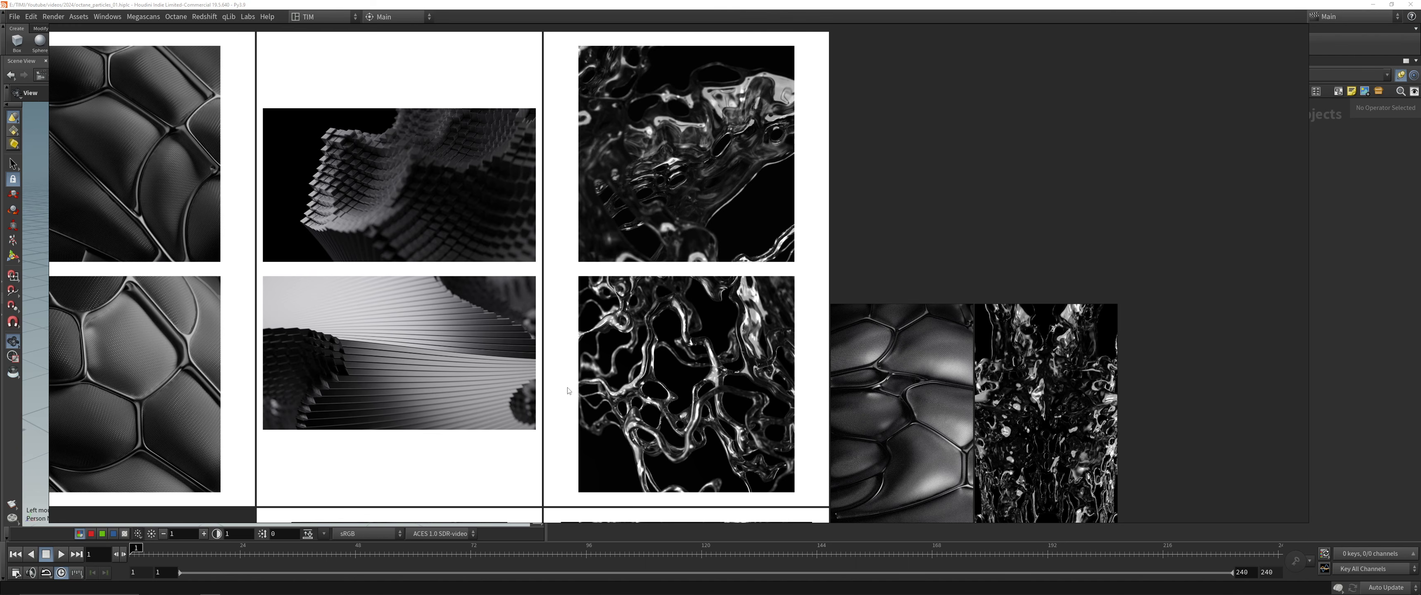
Examine the ridged, strand-like renders with the jagged seam and the stepped surface images beside them
scroll(625, 375, up, 10)
scroll(668, 308, down, 10)
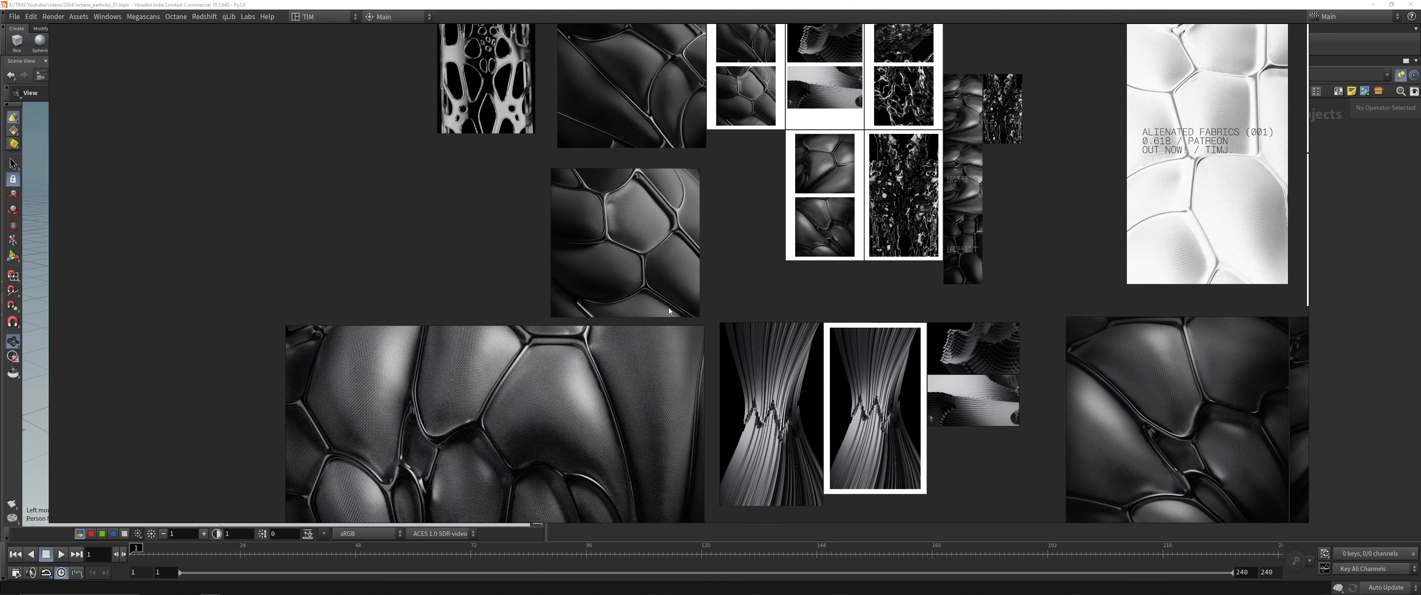
scroll(893, 431, up, 8)
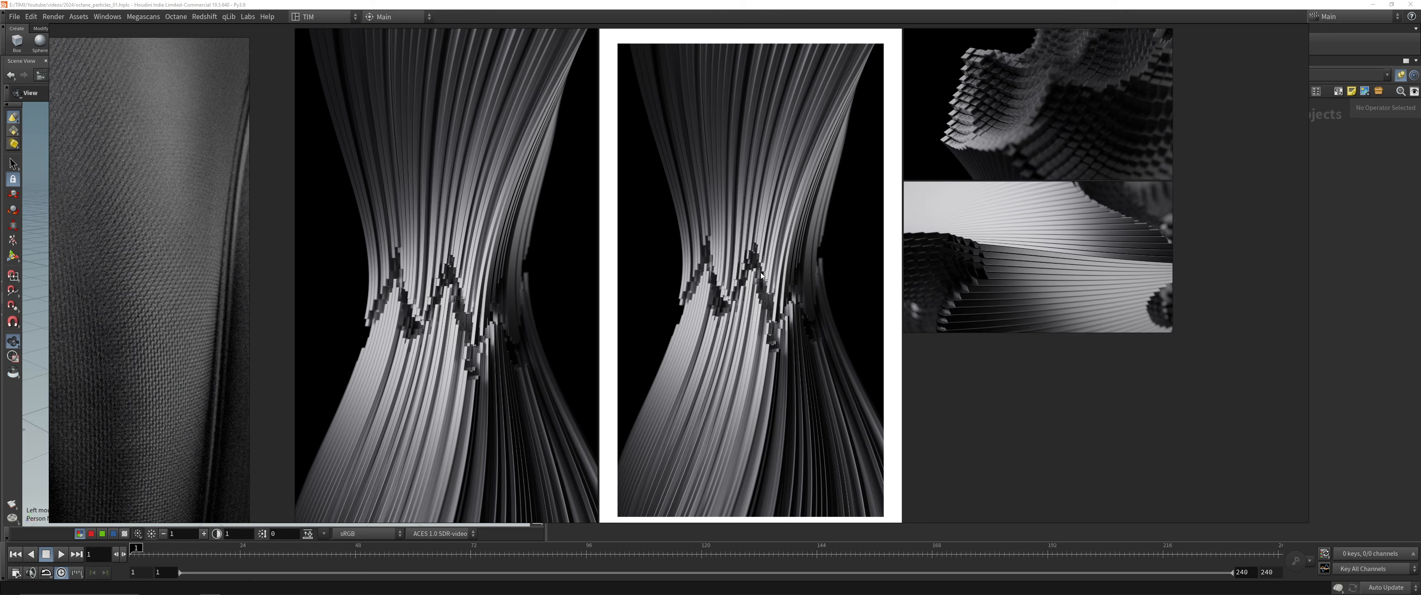
scroll(873, 418, up, 2)
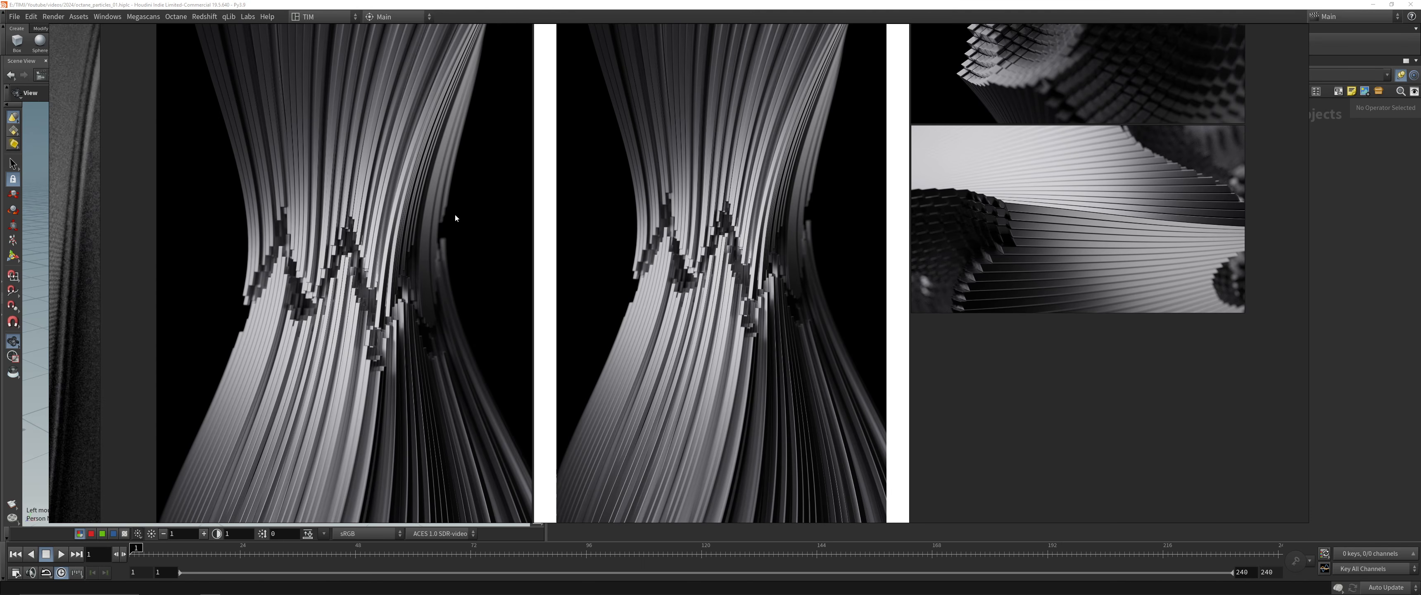
scroll(454, 213, down, 8)
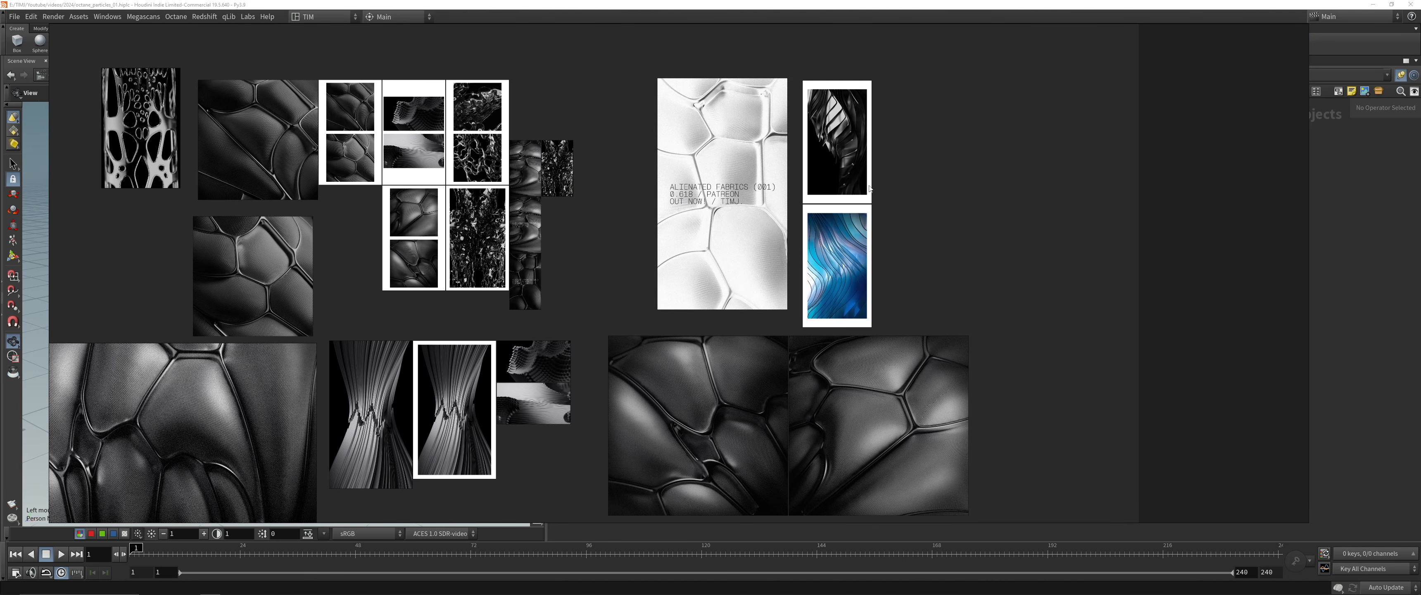
Place the black portrait render beside the blue wave image and enlarge both on the reference board
drag(870, 188, 950, 313)
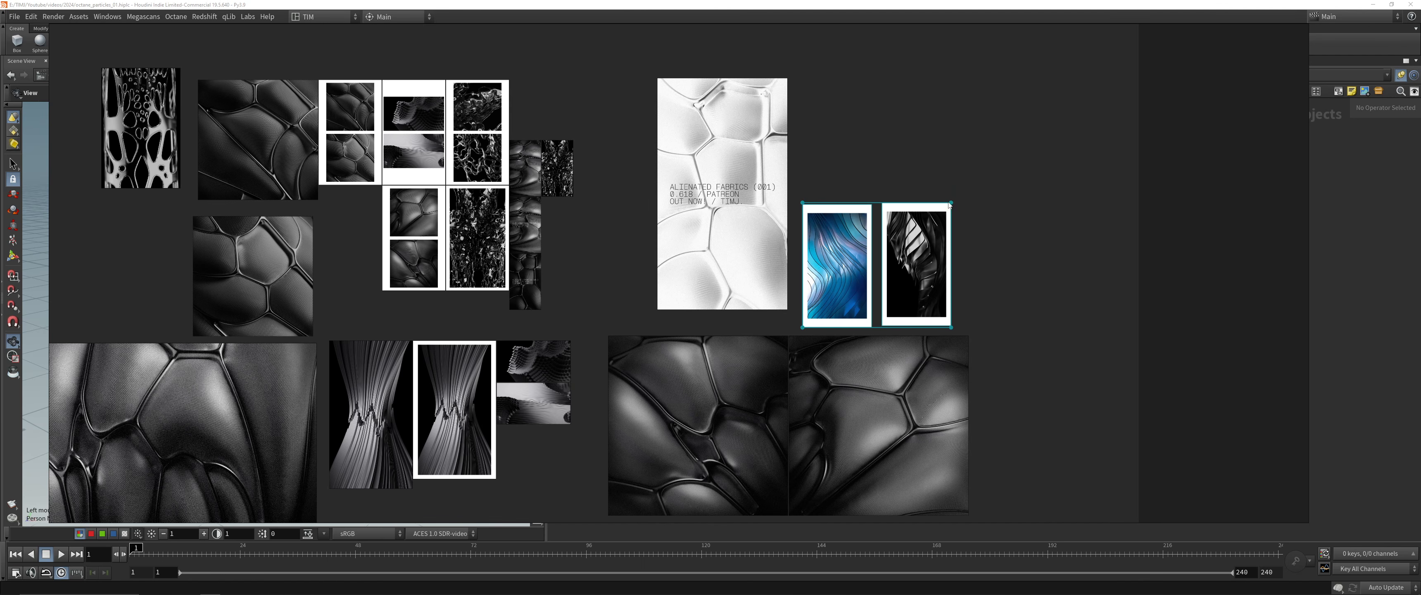
drag(950, 204, 1058, 104)
click(666, 227)
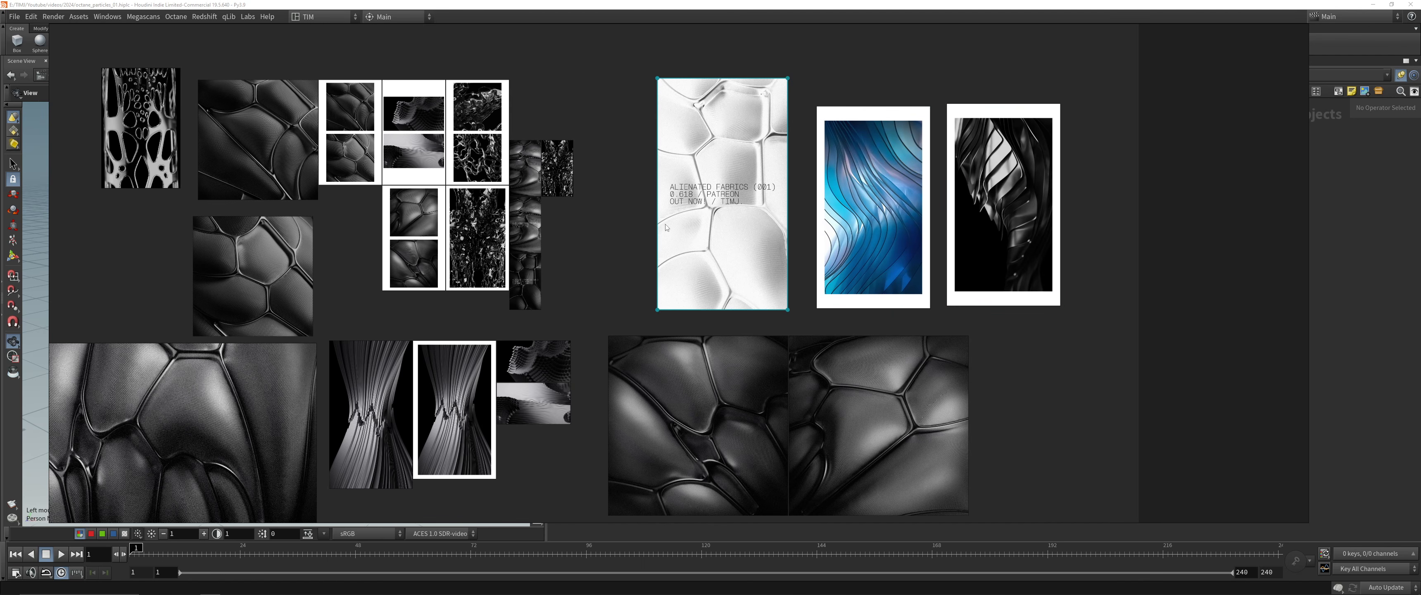
scroll(590, 231, down, 1)
middle_drag(487, 236, 644, 215)
scroll(571, 232, up, 1)
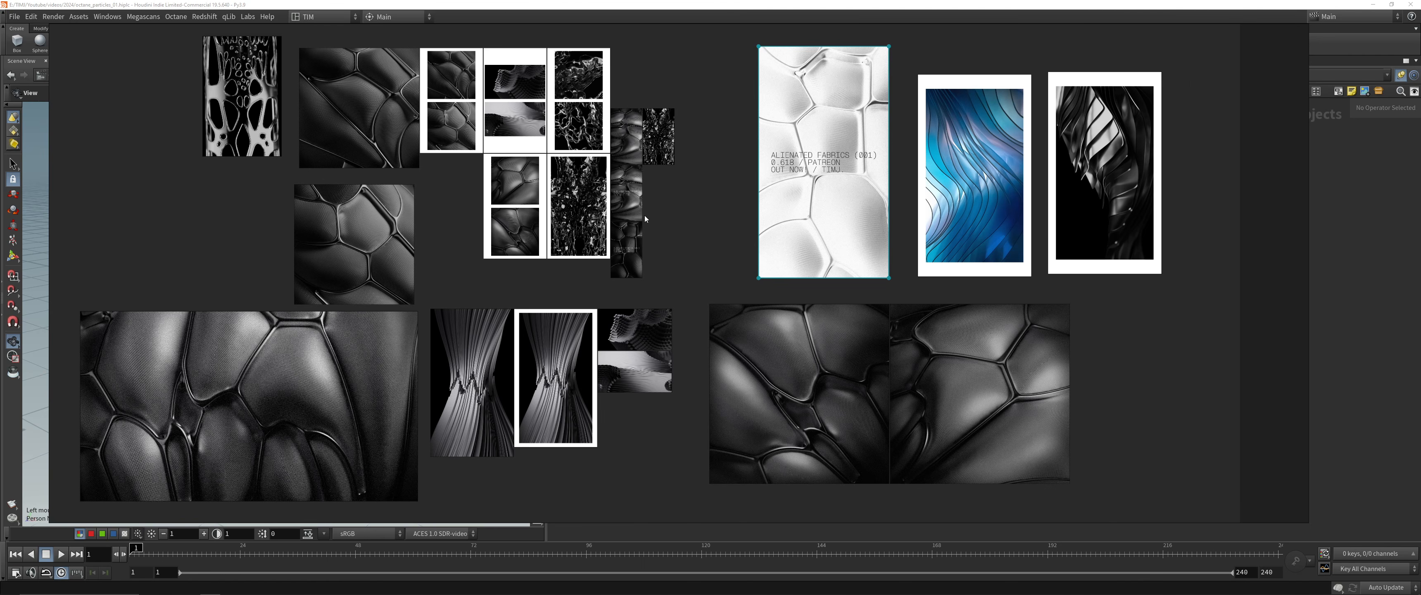
click(645, 219)
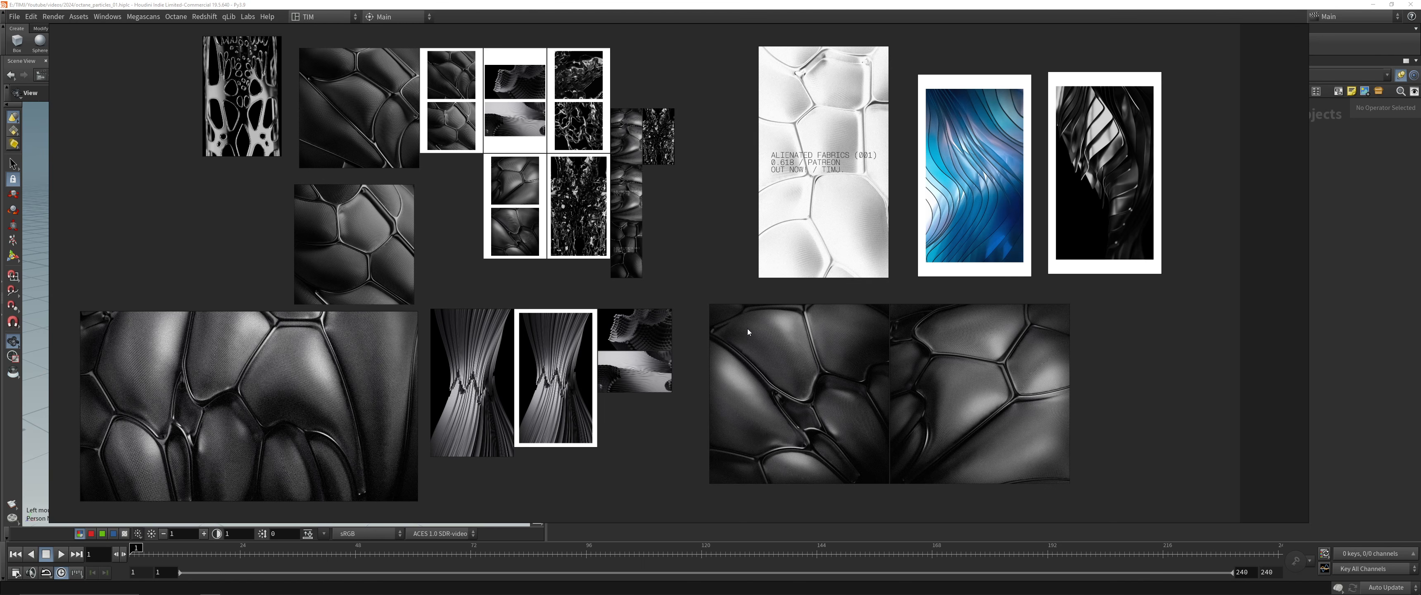
Close the reference board with its changes saved, and save the scene in Houdini
right_click(732, 271)
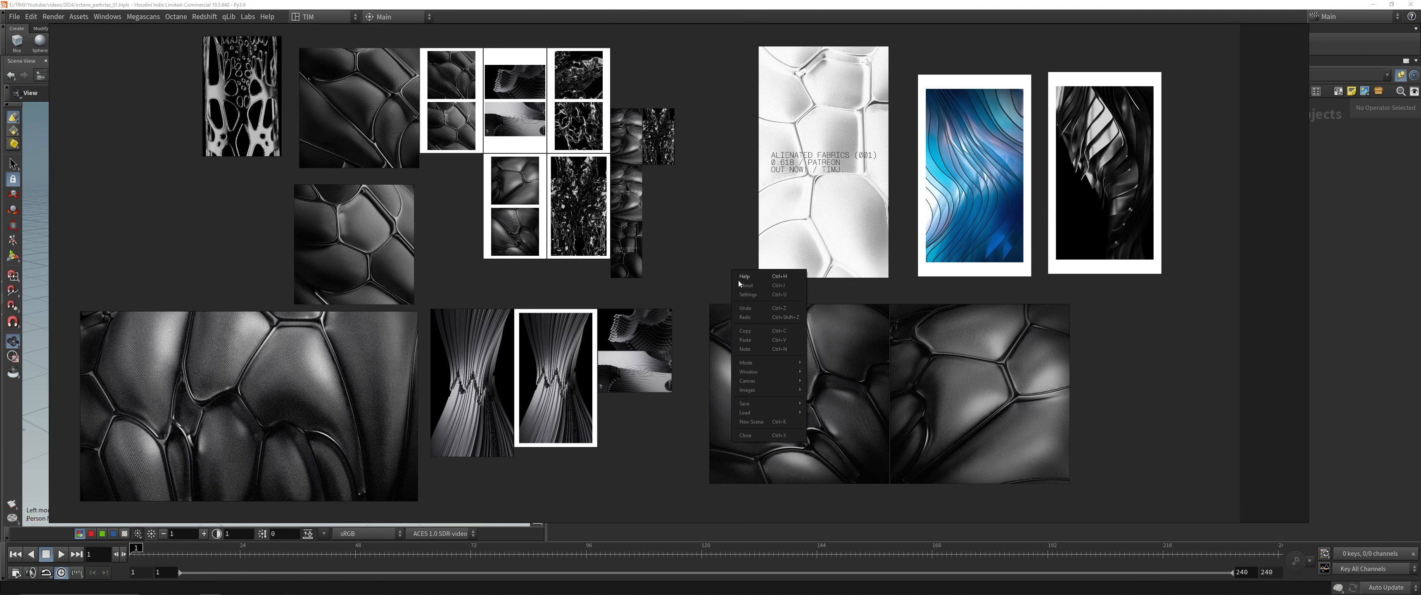
click(765, 435)
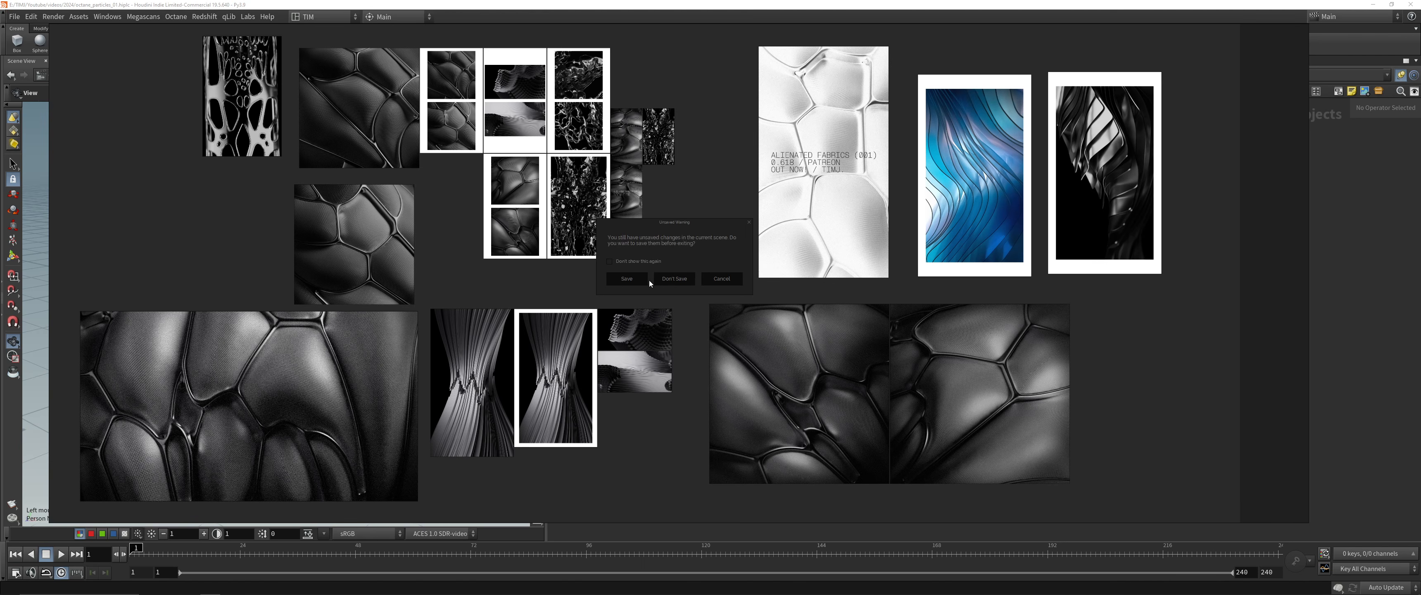
click(645, 280)
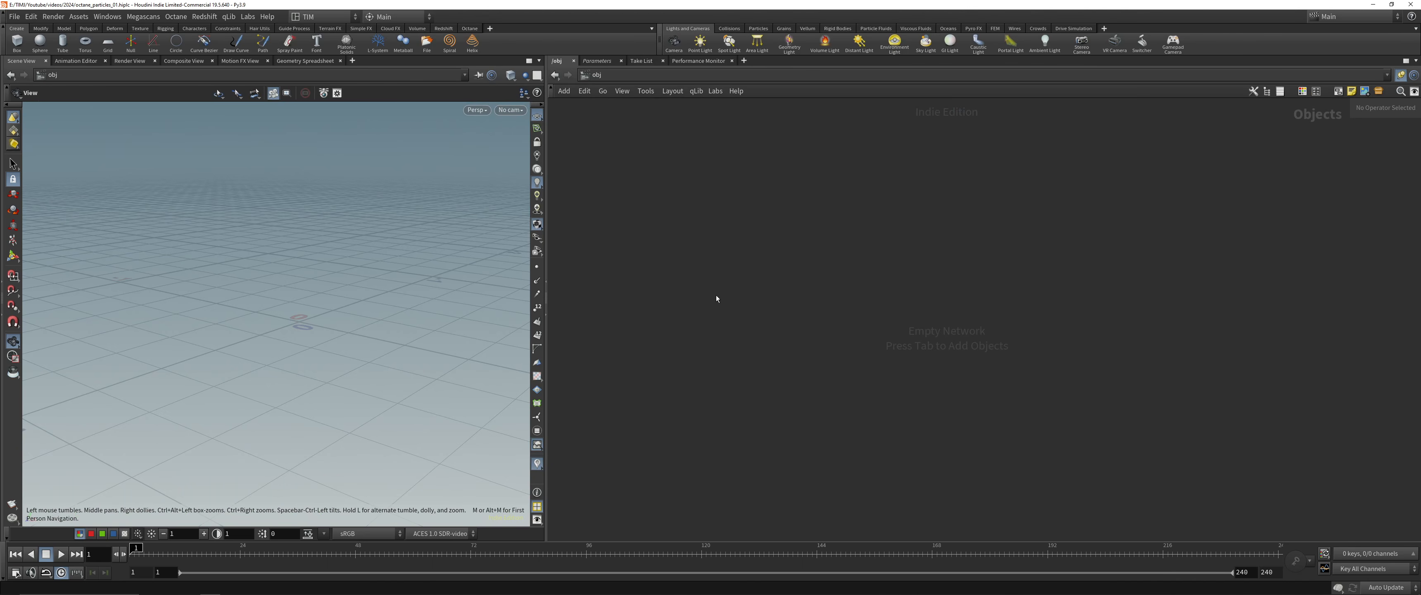
key(ctrl+s)
key(Tab)
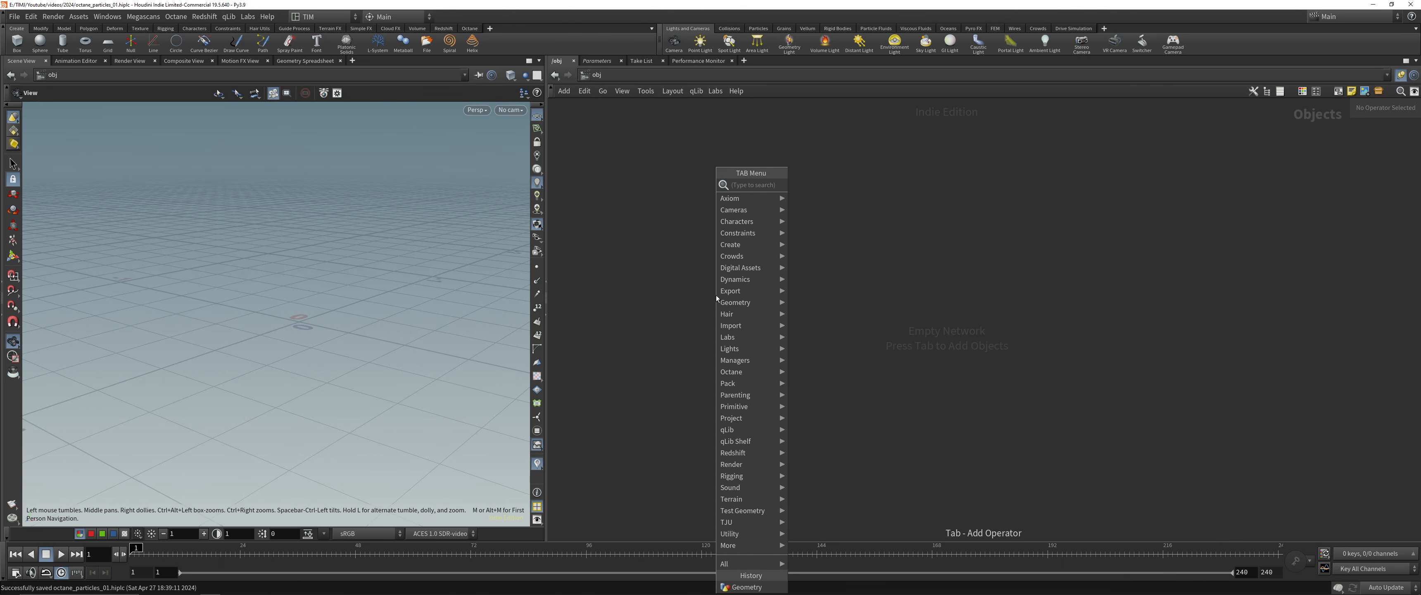
click(658, 277)
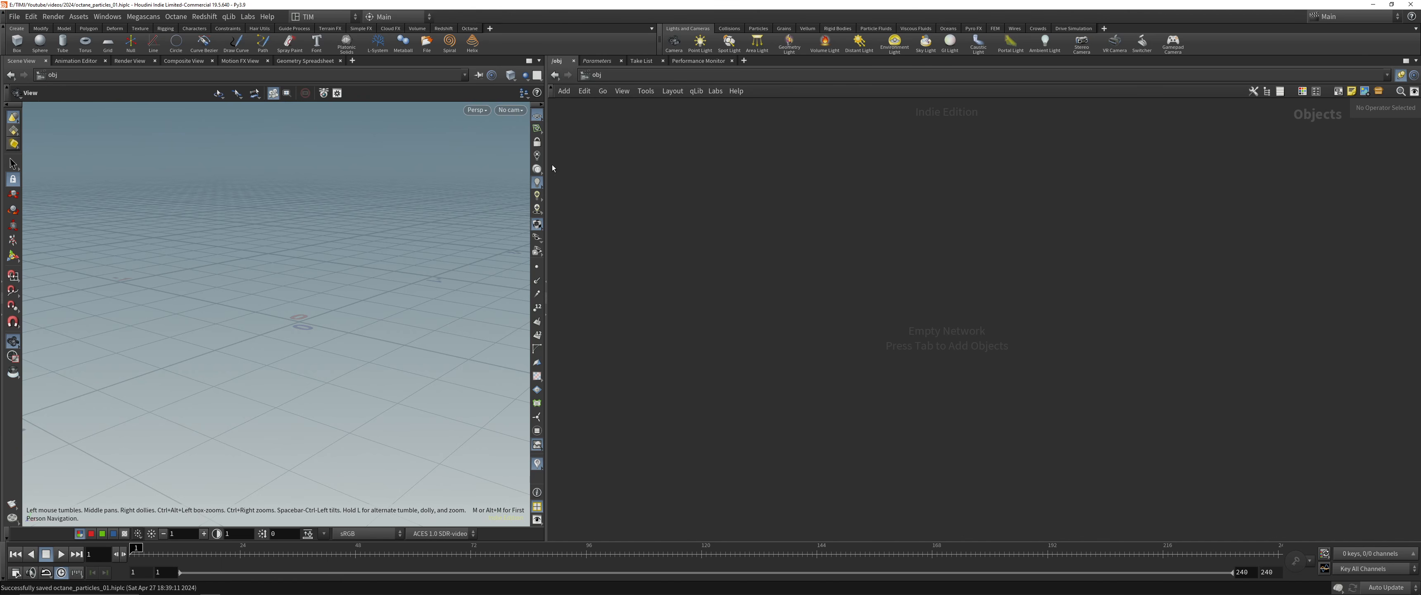
Switch the desktop layout to Build and widen the parameter and network area
click(318, 16)
click(320, 31)
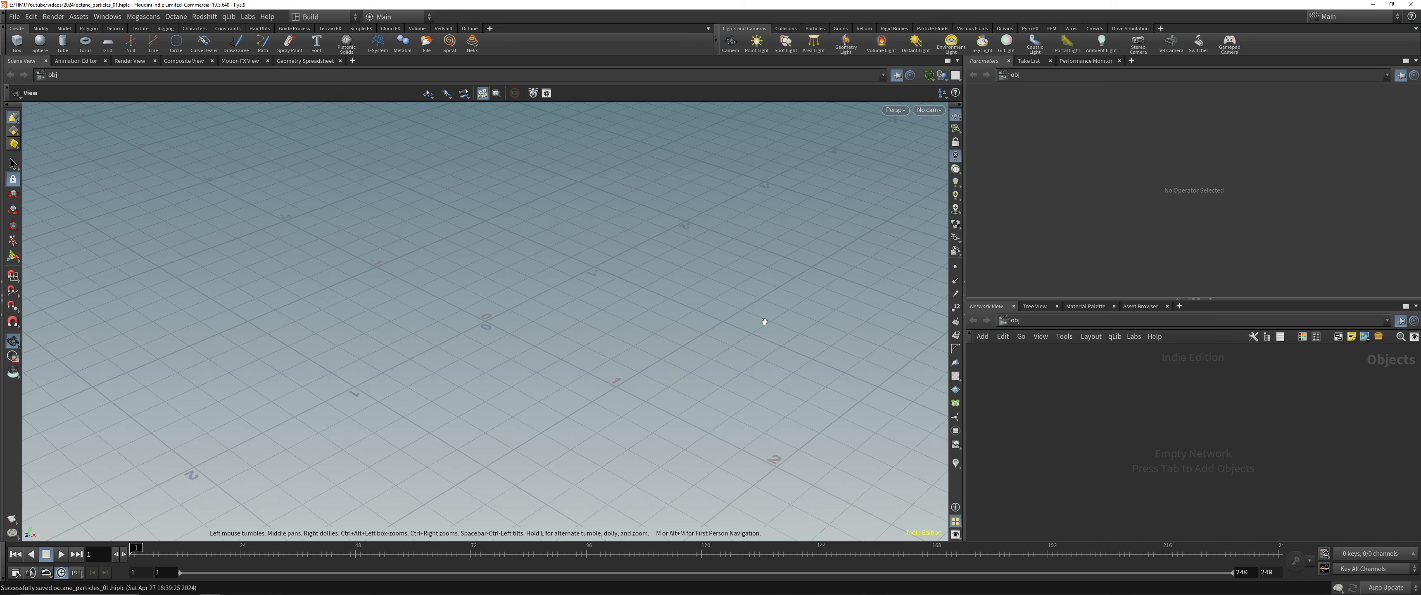
drag(965, 281, 613, 281)
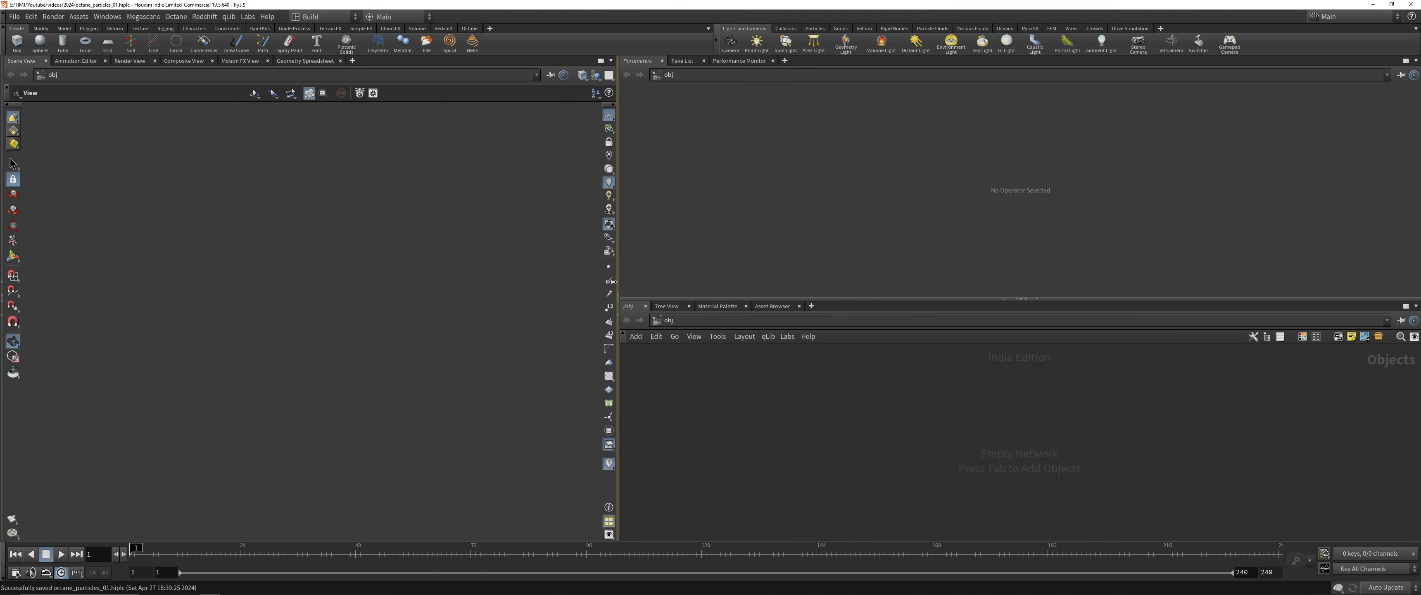
Close the Parameters, Take List and Performance Monitor panes and widen the remaining network editor to over half the window
click(662, 60)
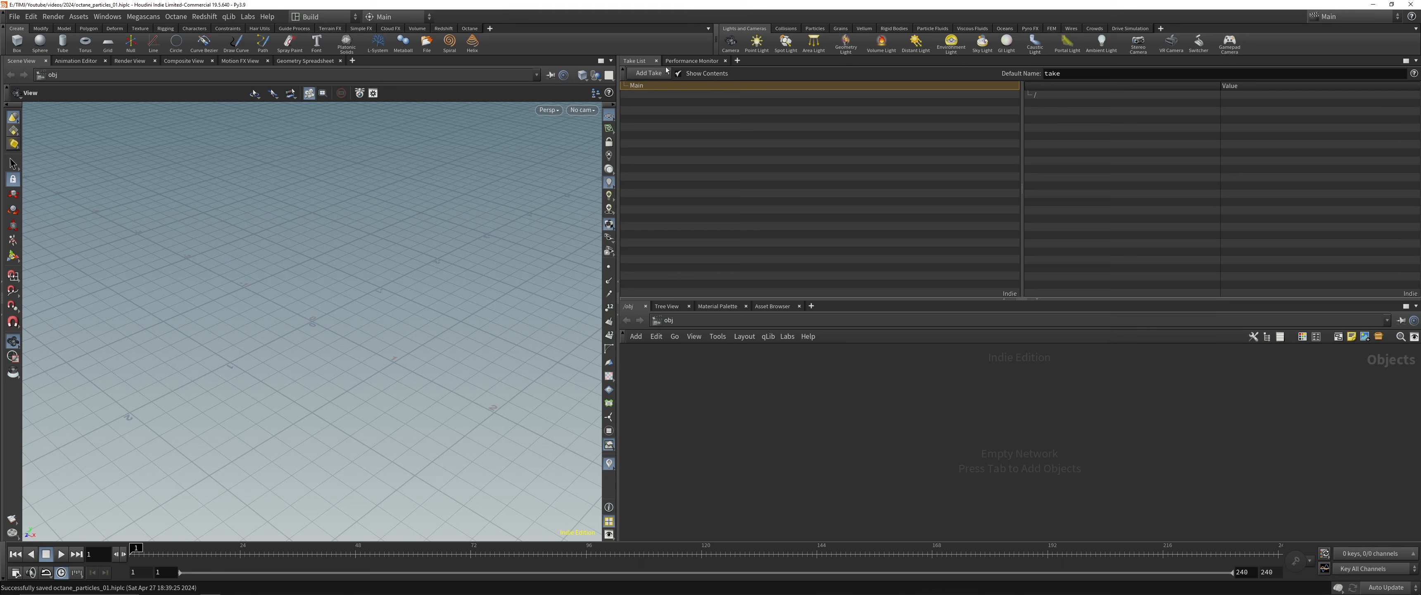
click(658, 61)
click(683, 61)
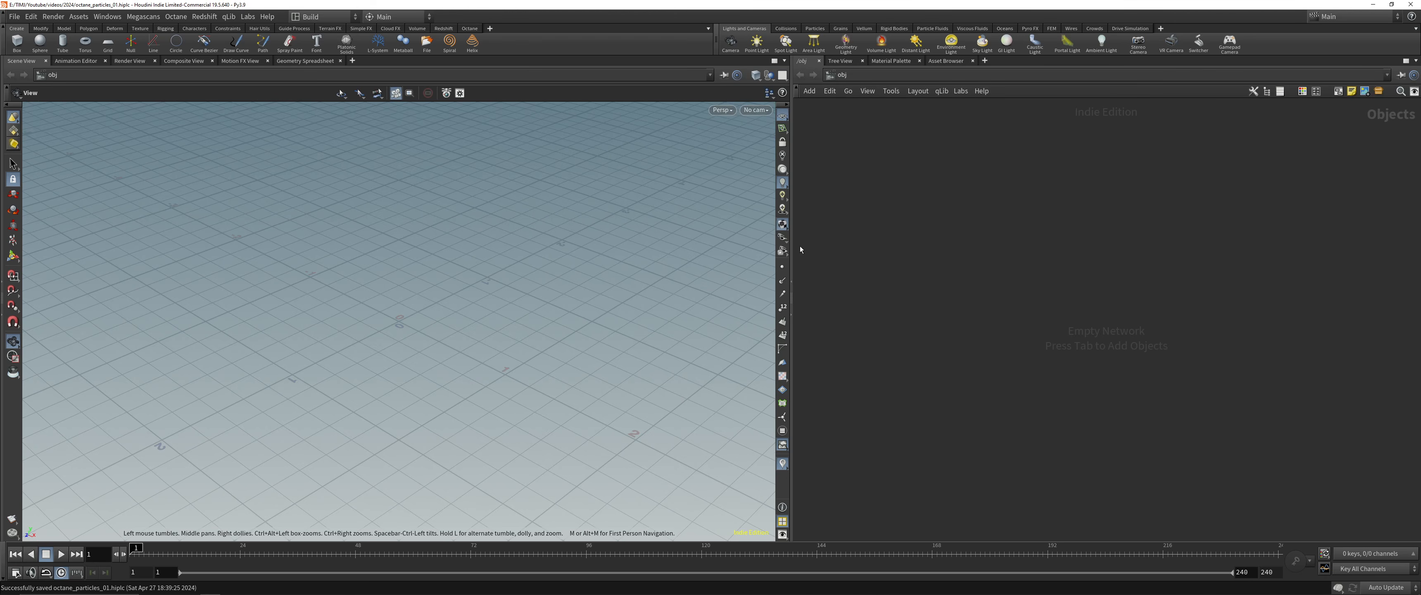
drag(792, 302, 617, 303)
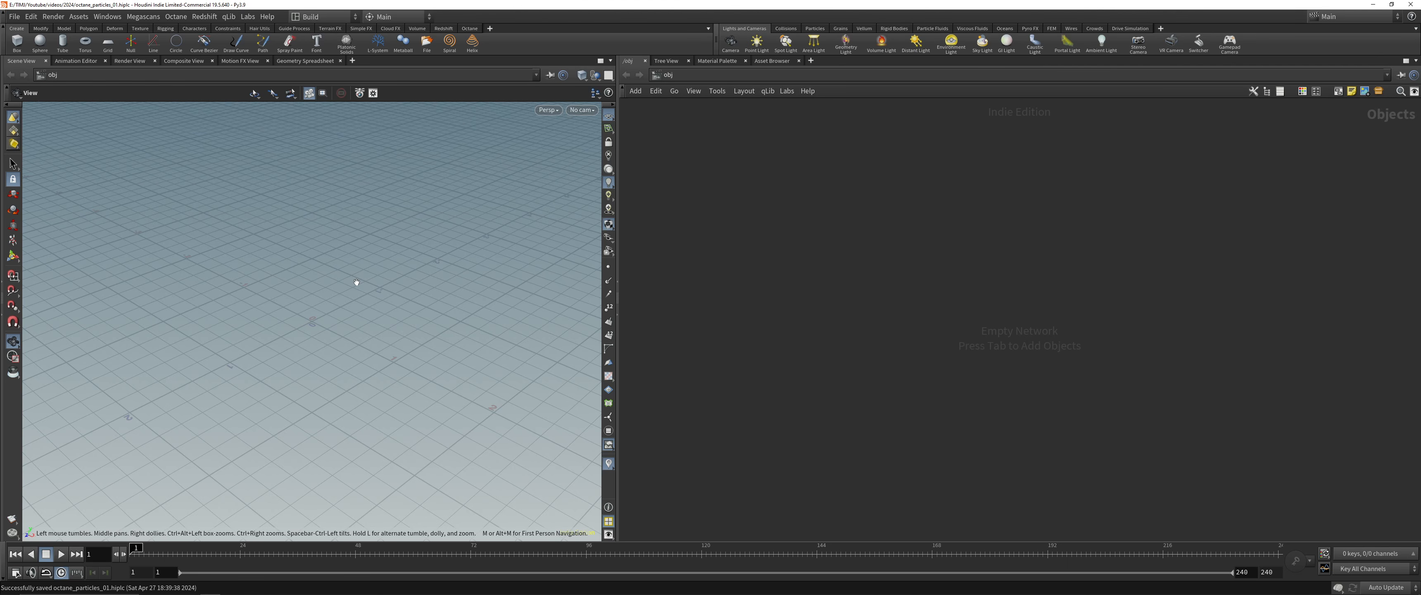
Try the four-view and side-by-side viewport layouts, and return to a single perspective view
key(ctrl+4)
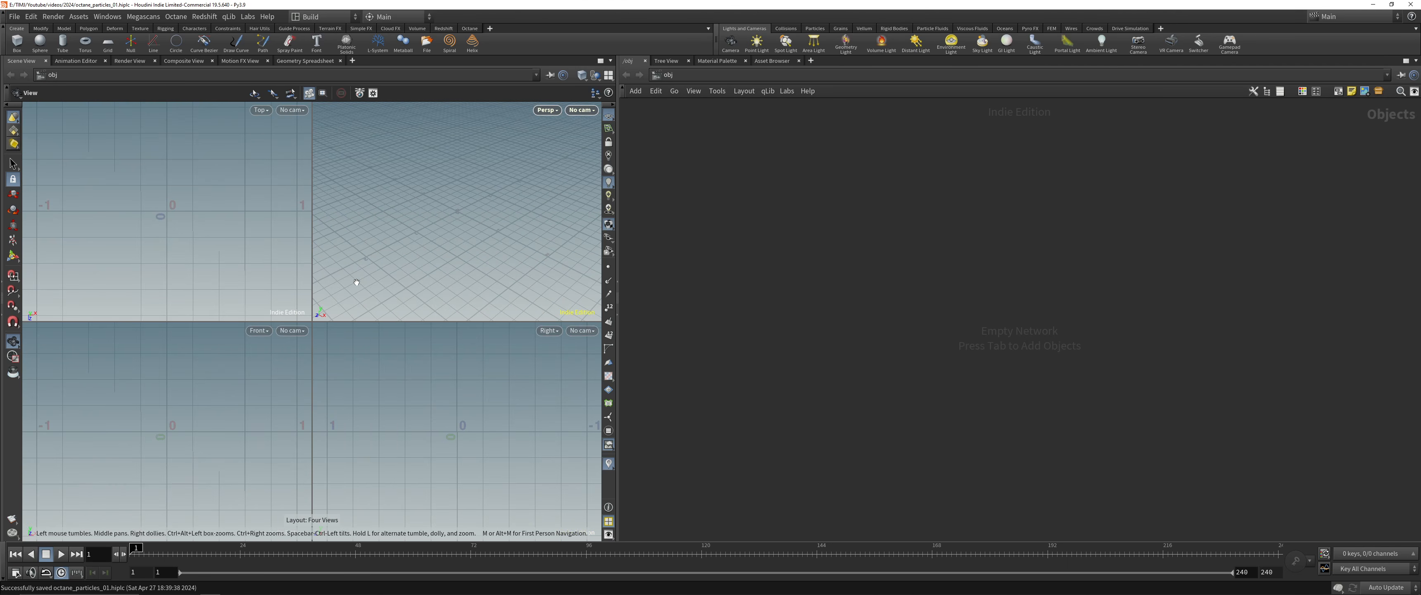
key(space+b)
key(ctrl+4)
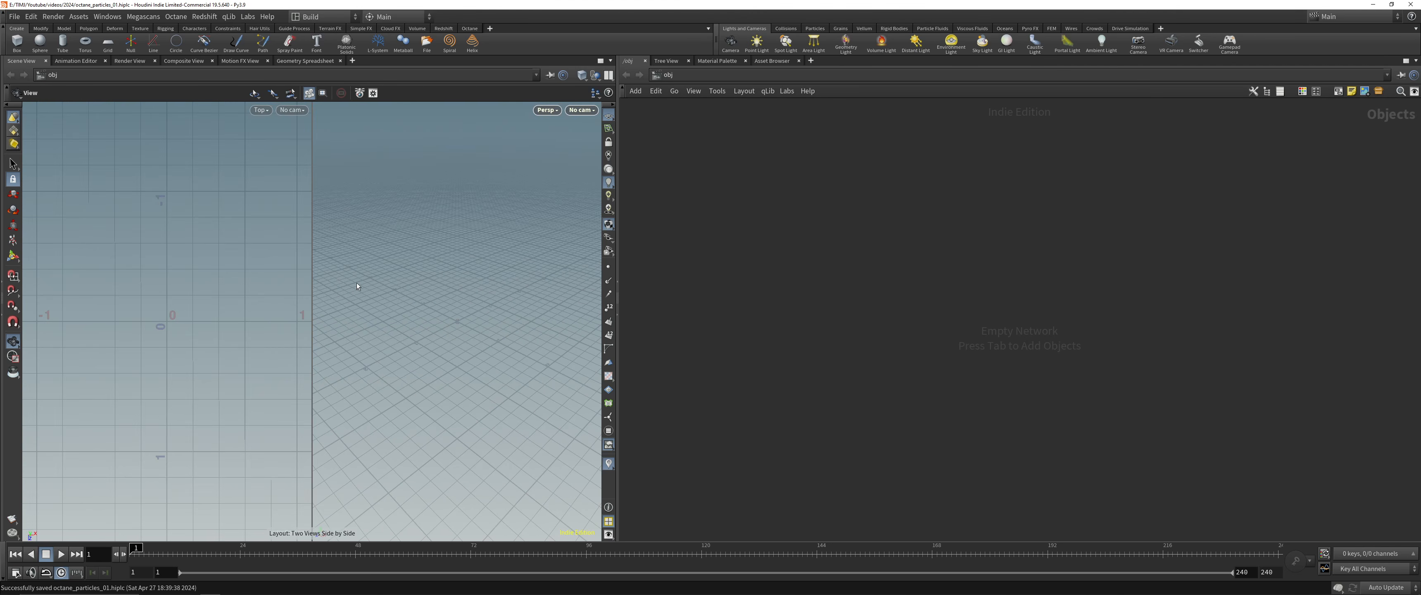
key(ctrl+1)
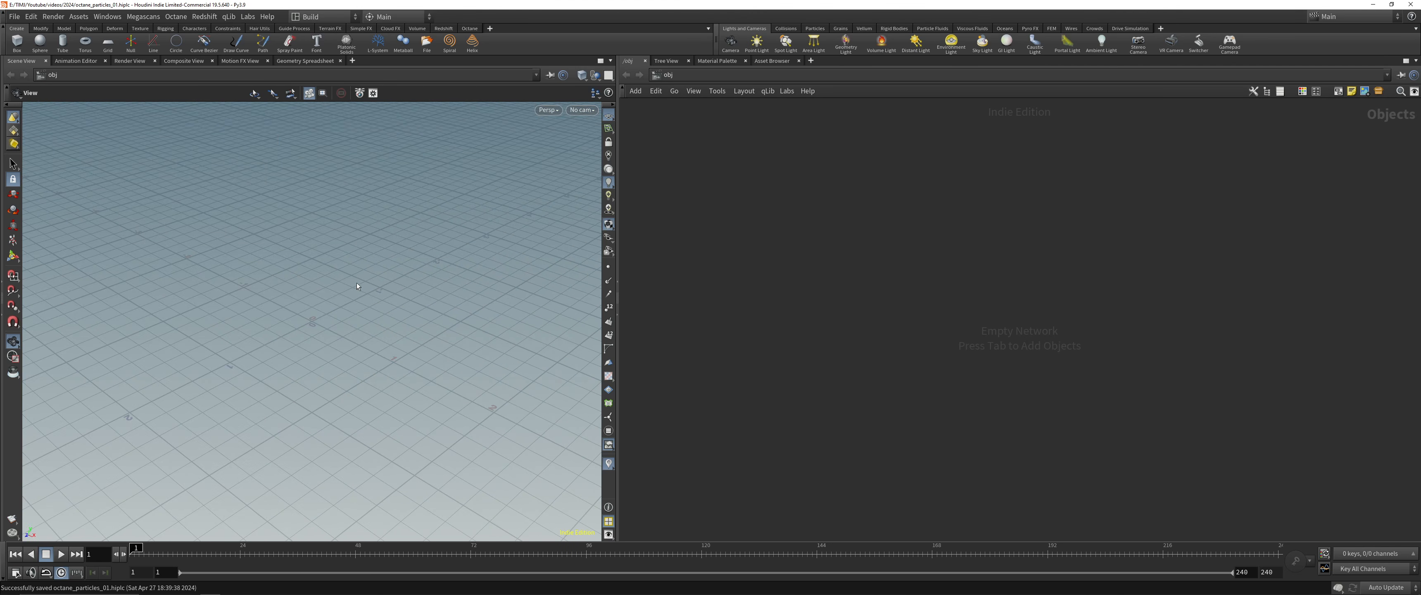
drag(310, 322, 312, 319)
Split the network editor into two side-by-side panes and close the extra one
click(1415, 61)
click(1306, 220)
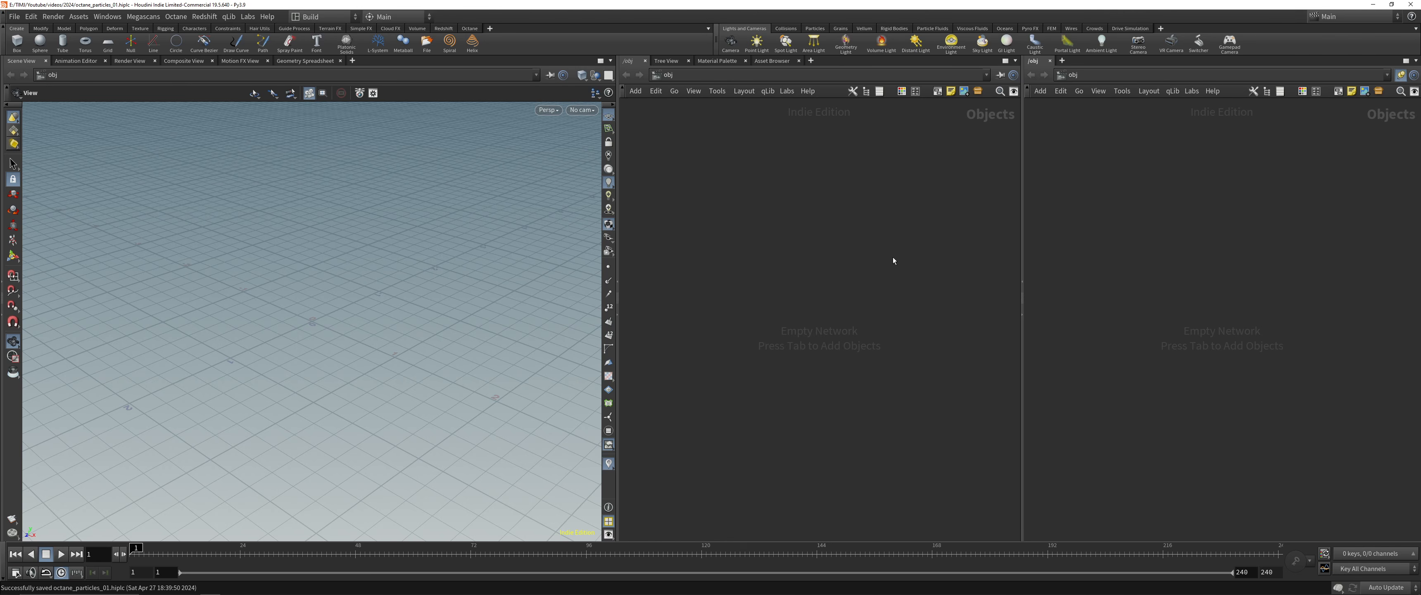
click(1049, 61)
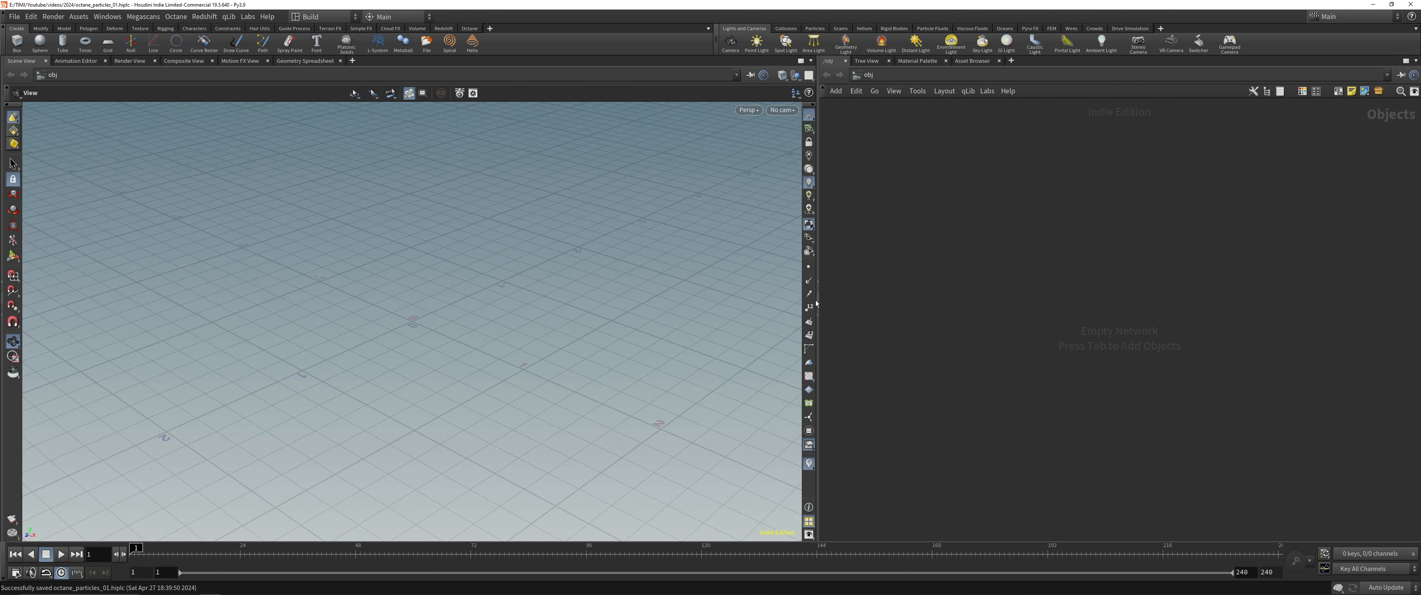
Widen the network editor to over half the window and show its floating parameter overlay
drag(817, 303, 675, 319)
key(p)
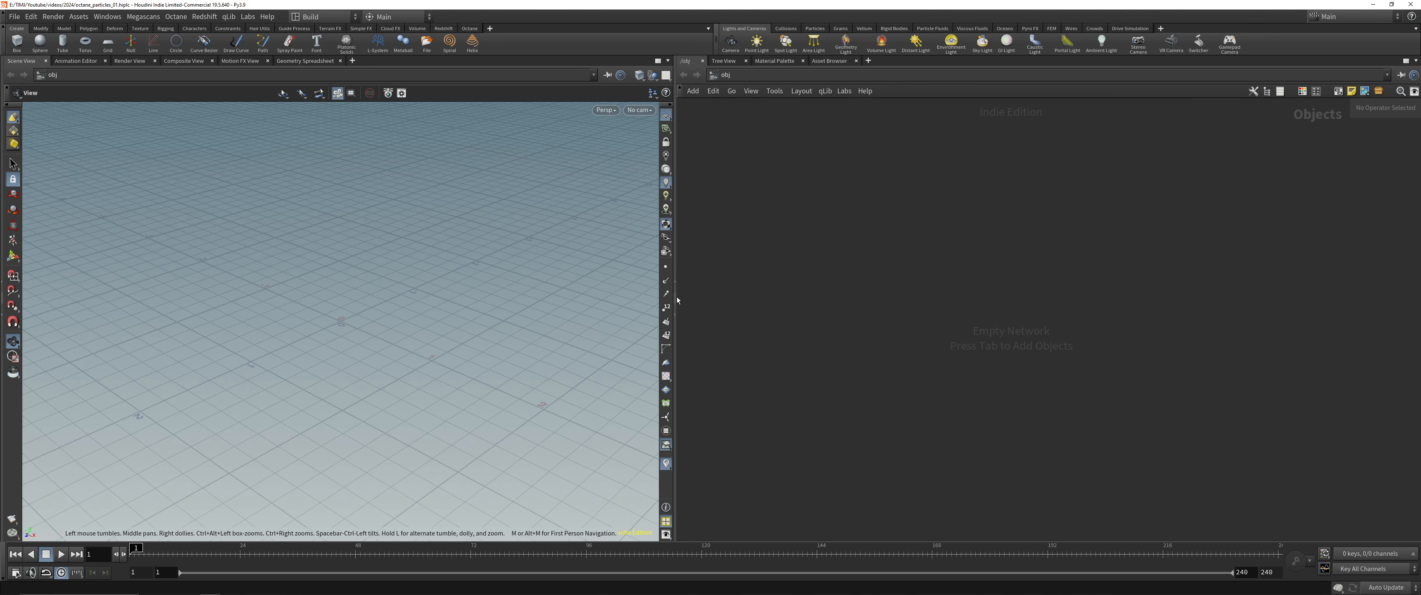
drag(678, 300, 642, 296)
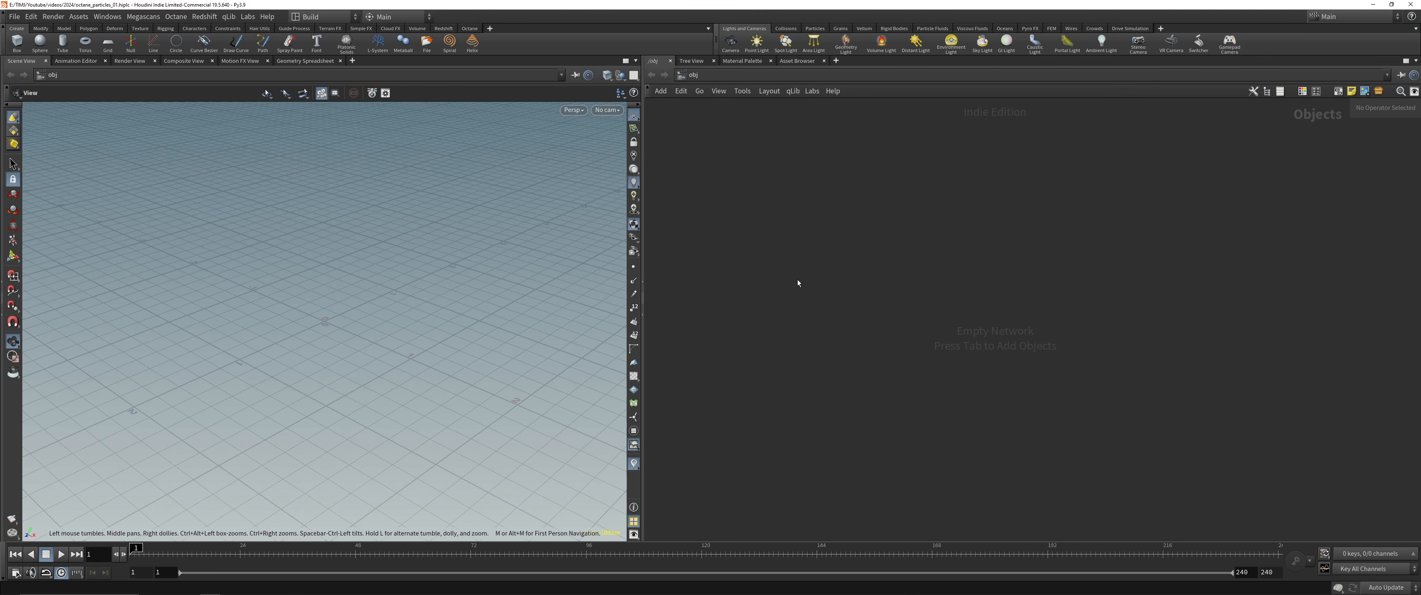
Add a Geometry node and place it in the empty object network
key(Tab)
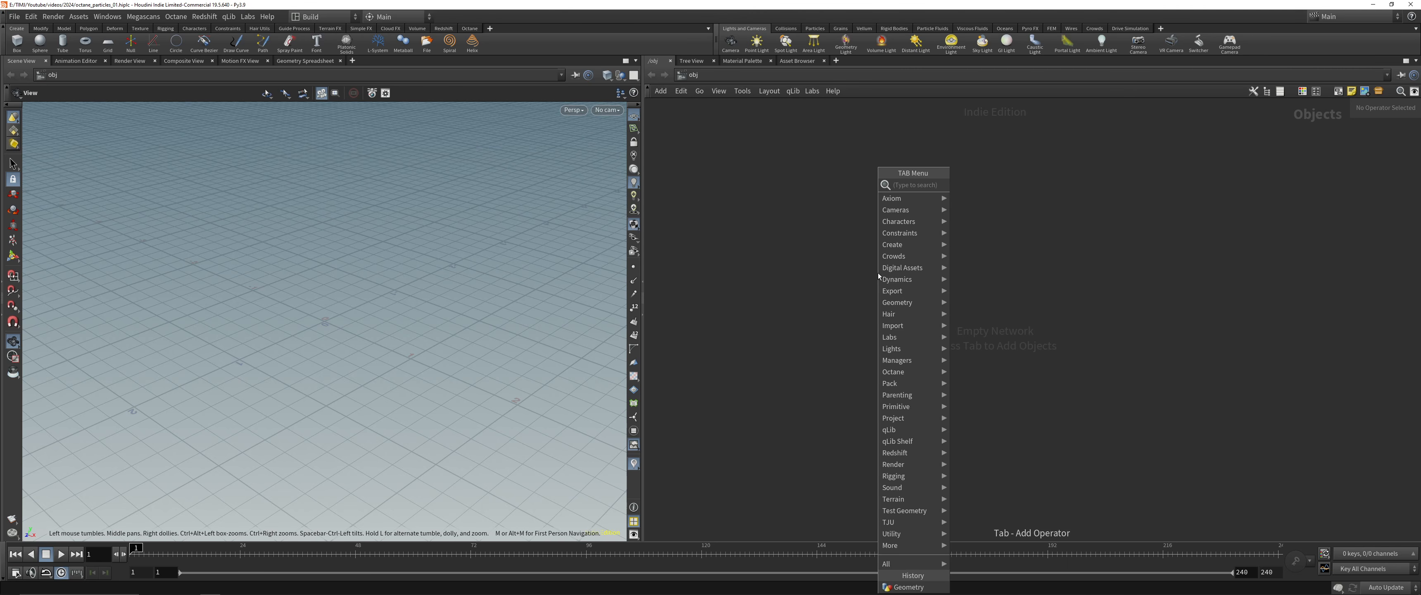
text(geo)
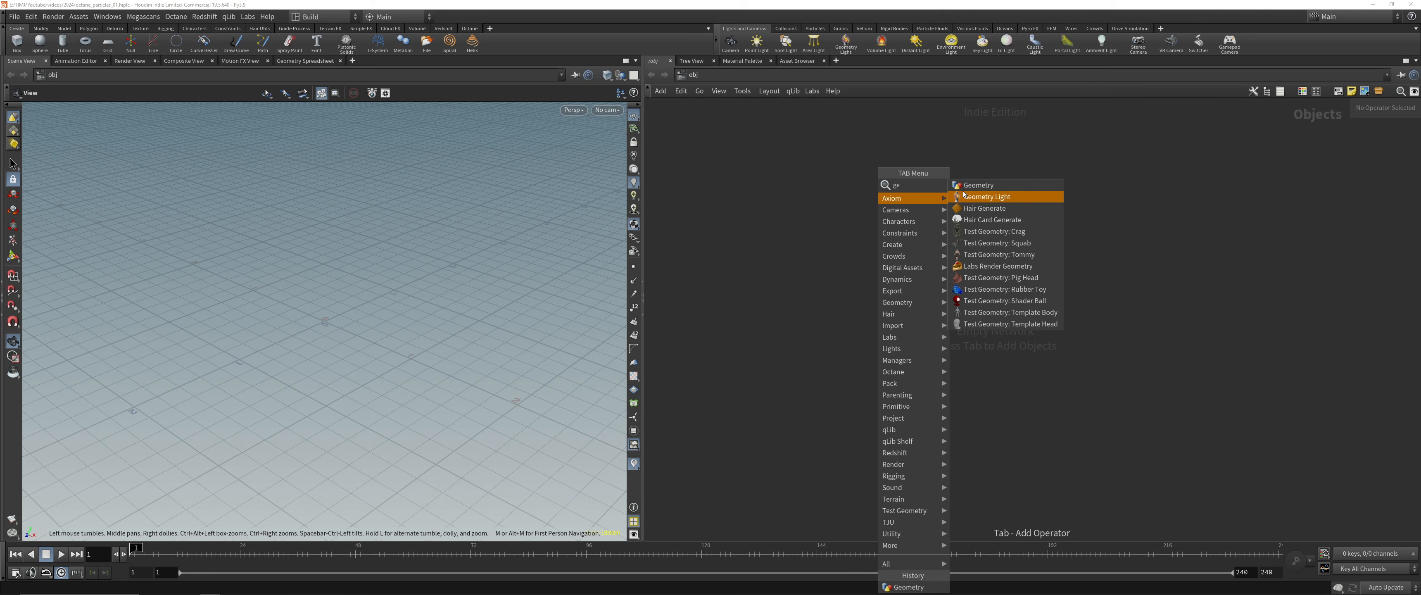
click(972, 187)
click(848, 364)
drag(848, 364, 866, 332)
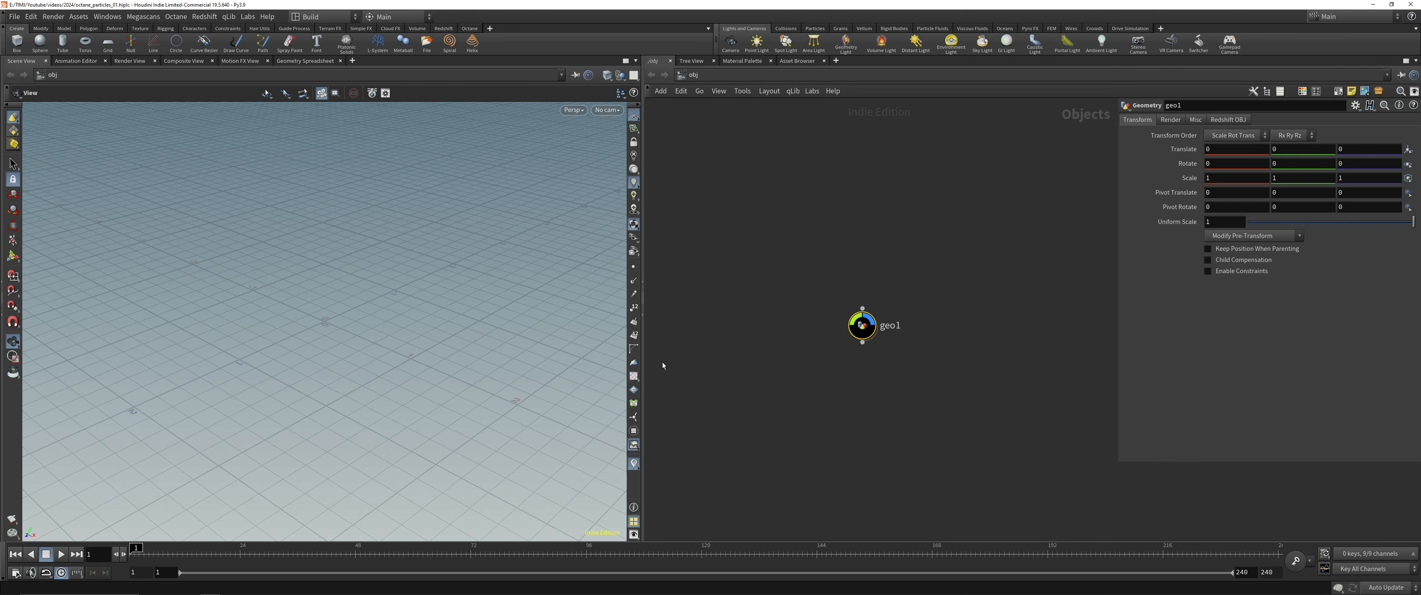
Narrow the network editor and its parameter overlay, and check the OBS recording window before returning to Houdini
drag(650, 322, 685, 322)
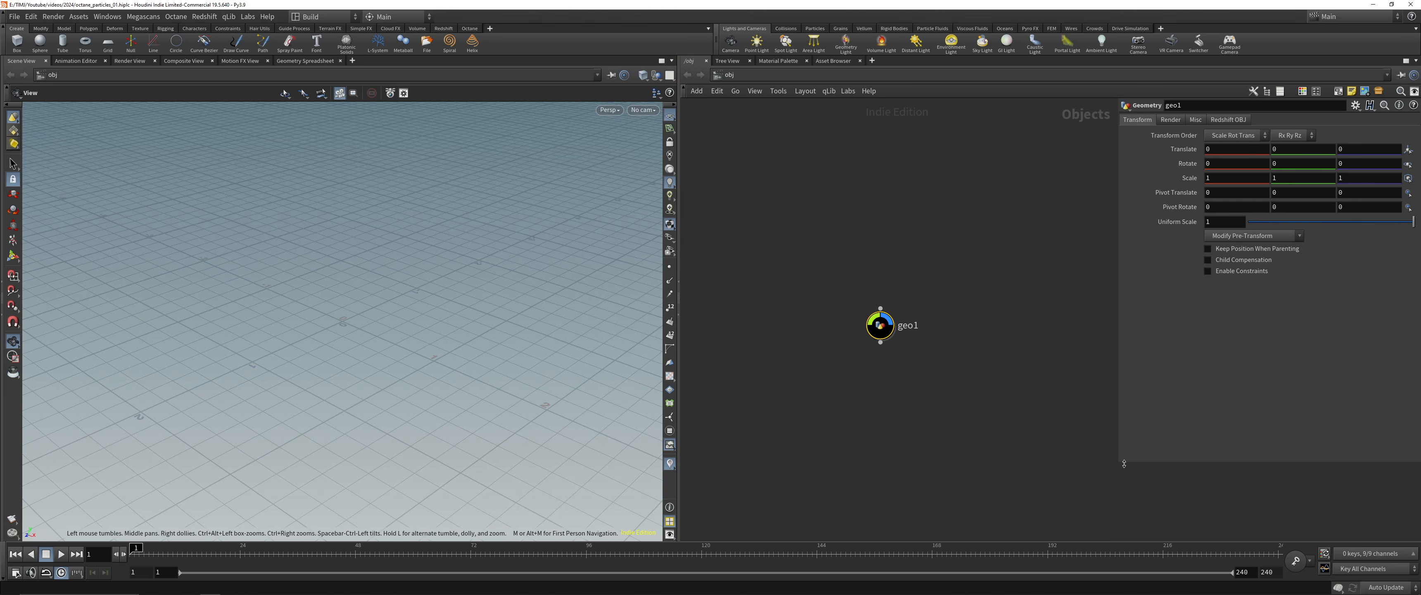
drag(1123, 464, 1158, 444)
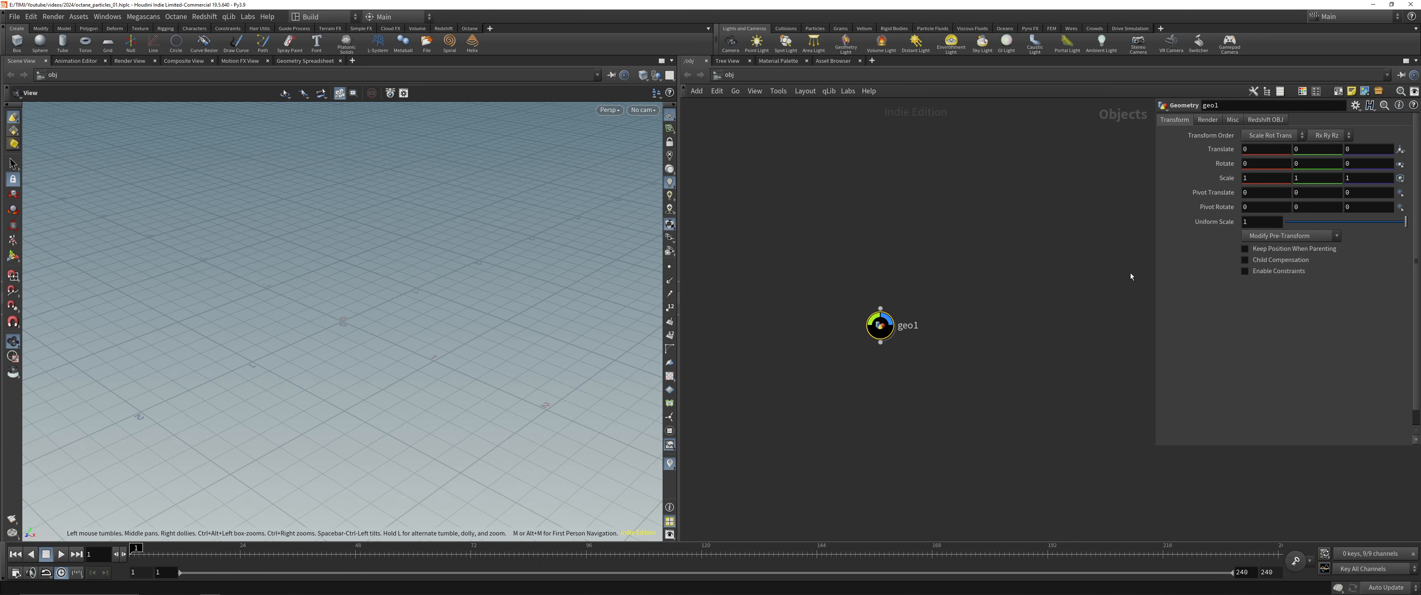
key(alt+Tab)
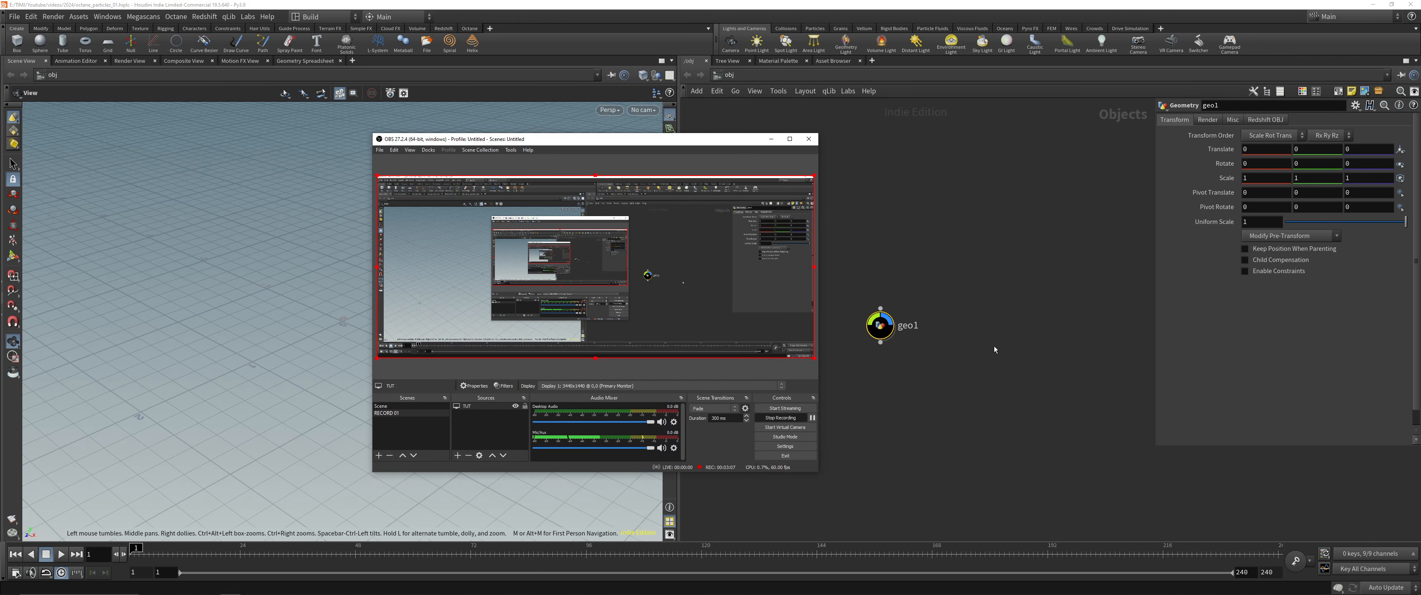
key(alt+Tab)
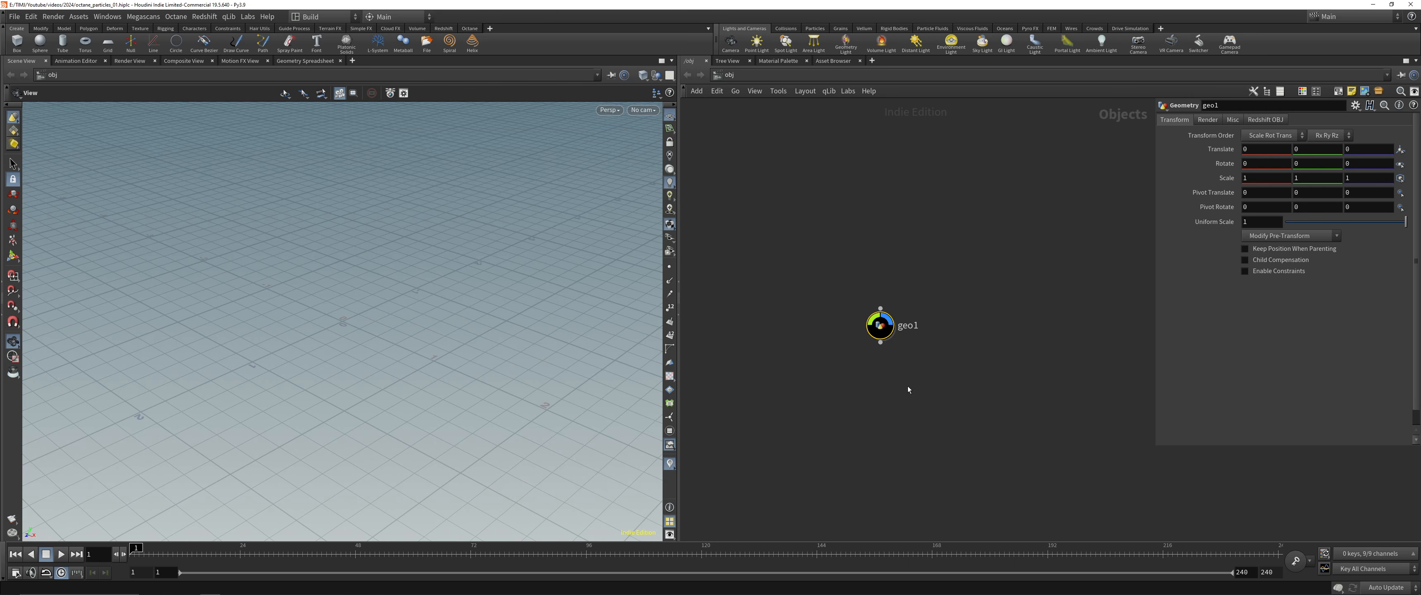
Switch the desktop layout to TIM and hide the shelf to enlarge the workspace
click(312, 16)
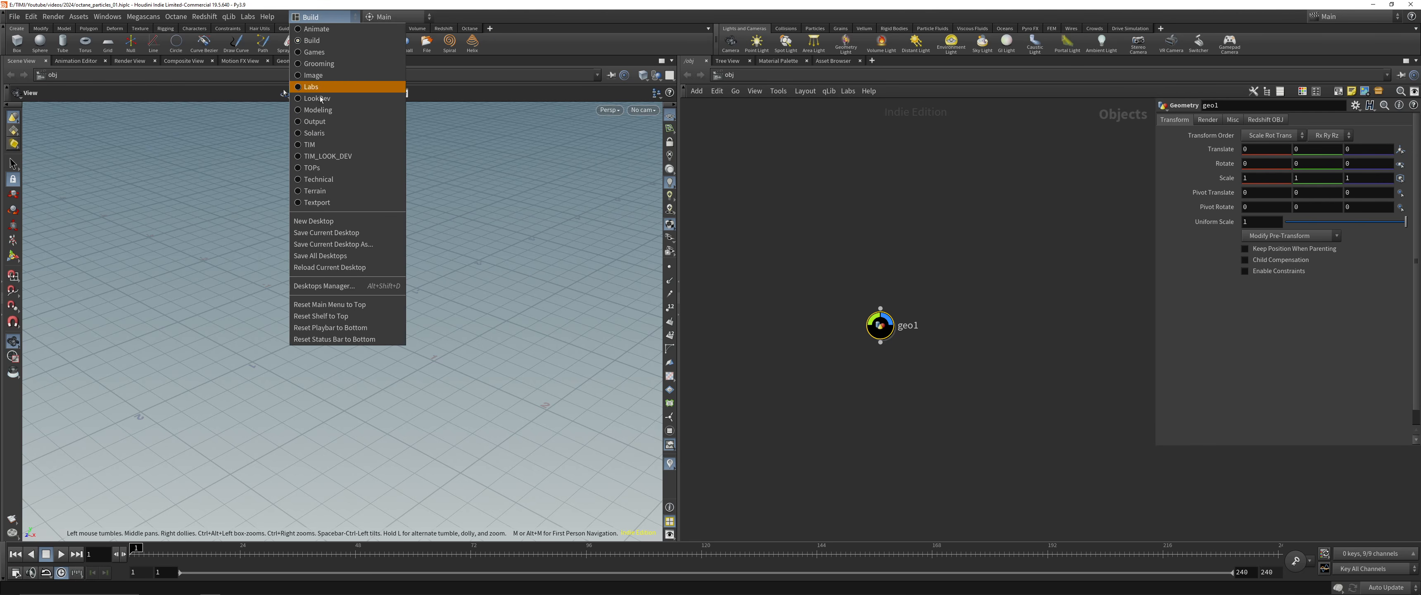
click(331, 156)
middle_drag(700, 315, 748, 287)
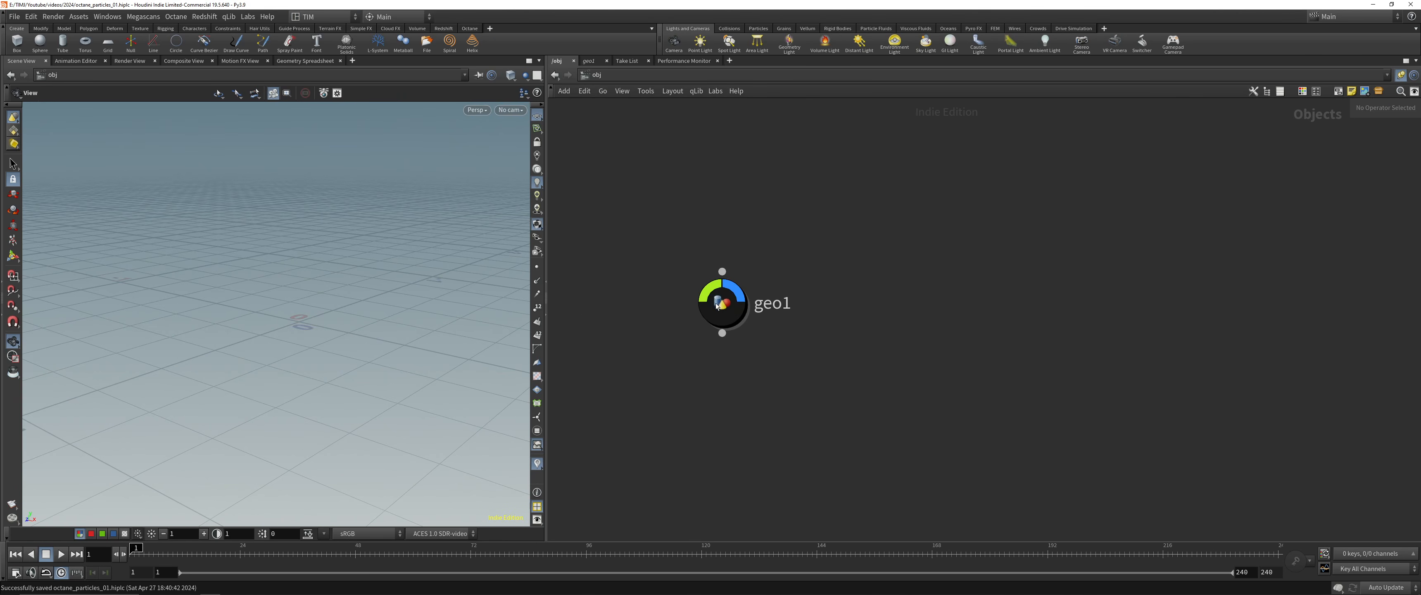
drag(647, 233, 777, 365)
click(2, 31)
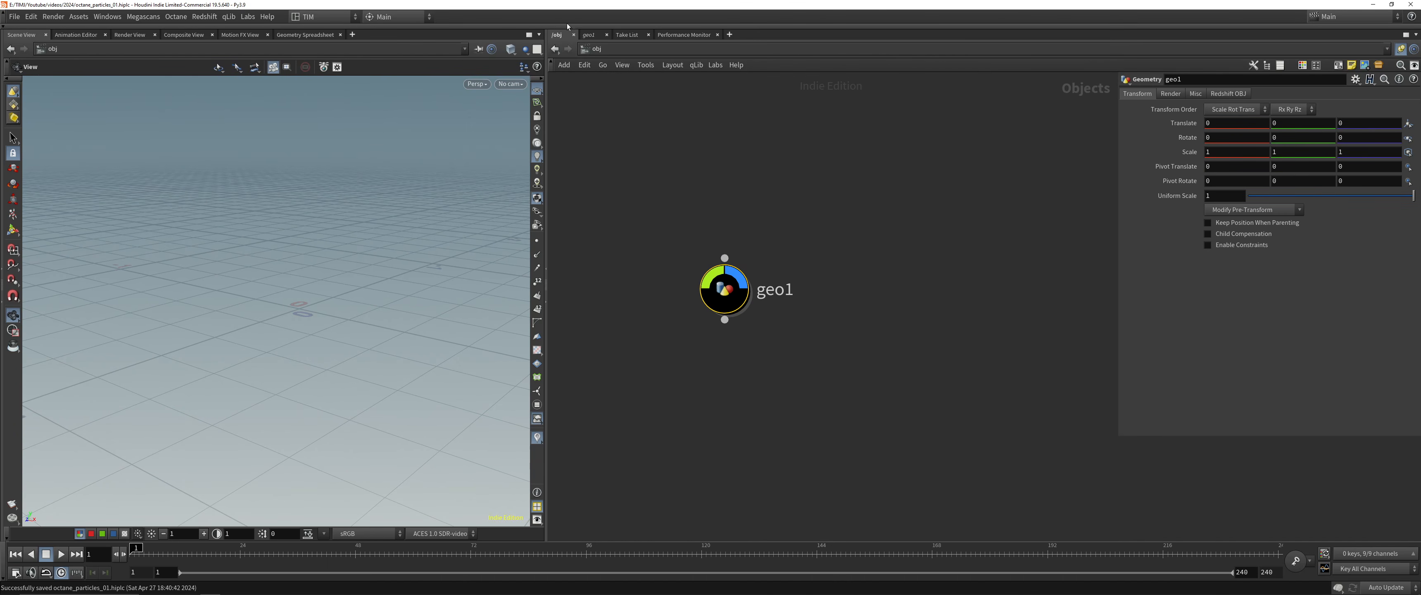
Rename the geometry node to RND_001
click(708, 219)
drag(669, 215, 848, 356)
click(849, 353)
drag(671, 169, 848, 404)
key(F2)
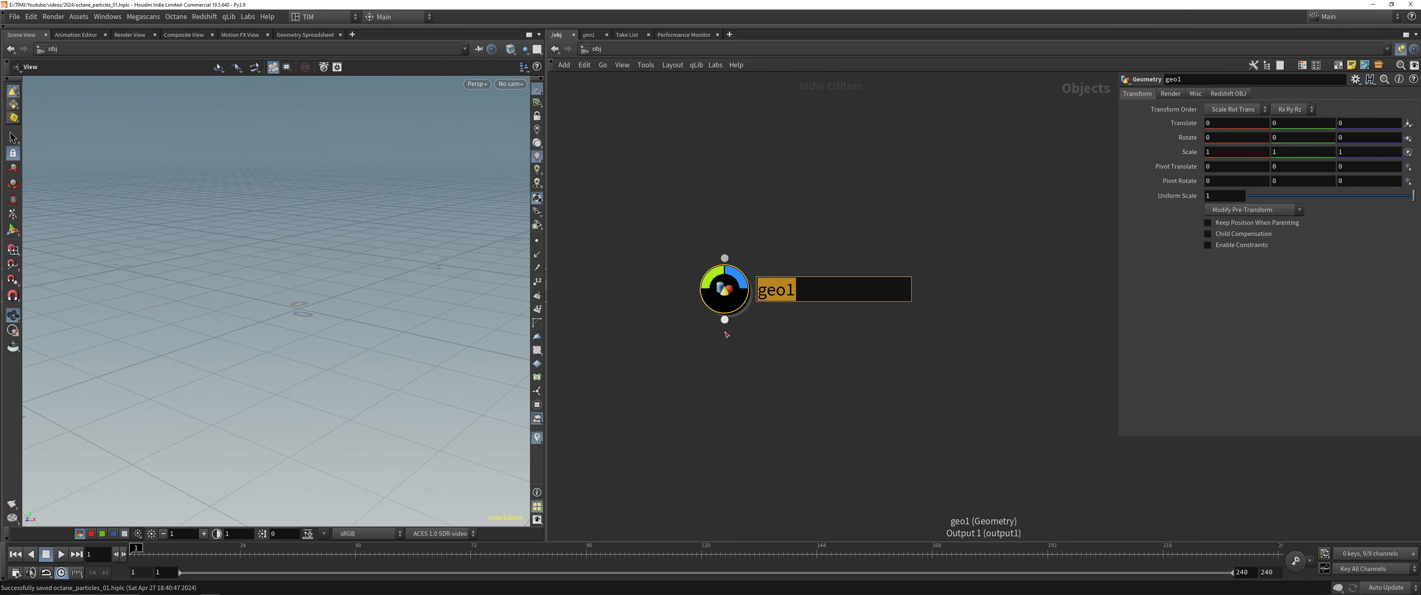
text(RND_001)
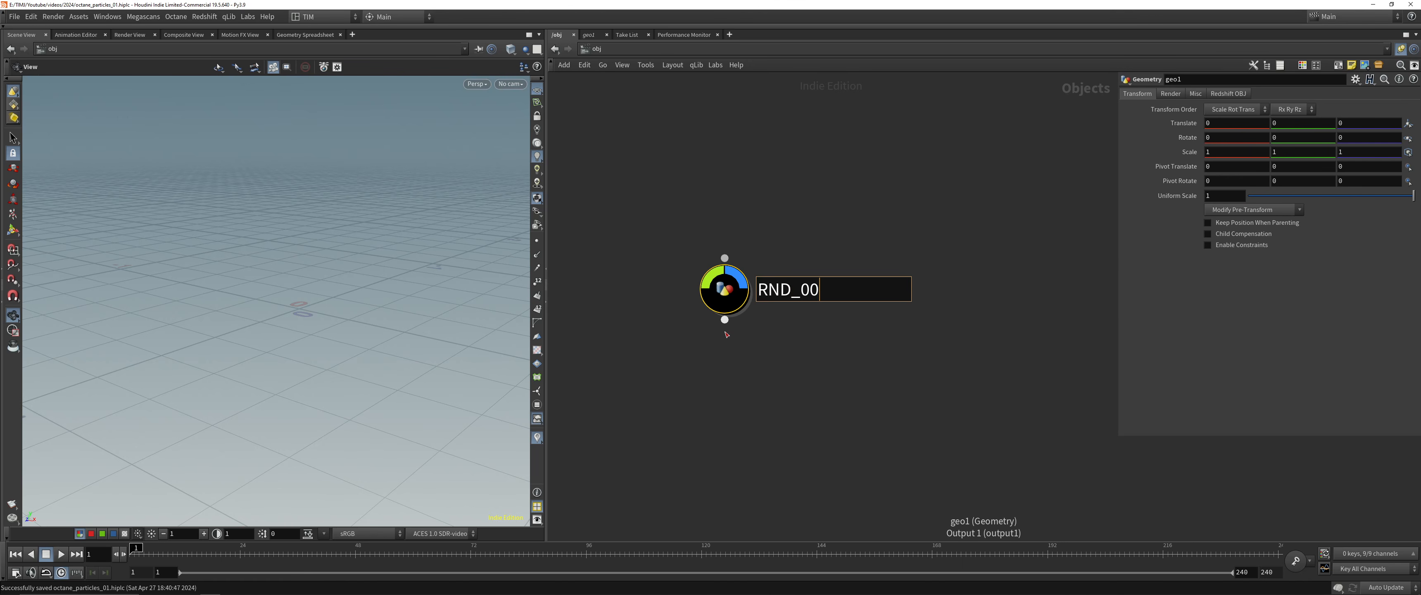
key(Return)
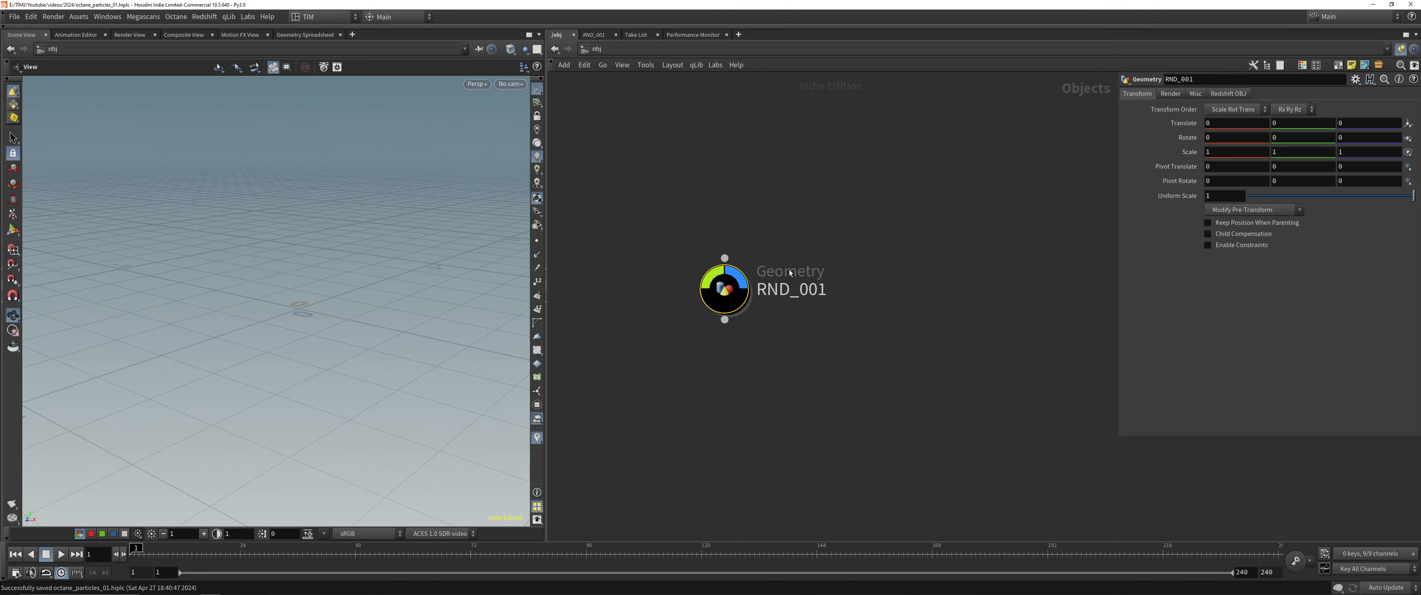
Inside RND_001, widen the viewport and add a Line node with its direction handle shown
double_click(731, 289)
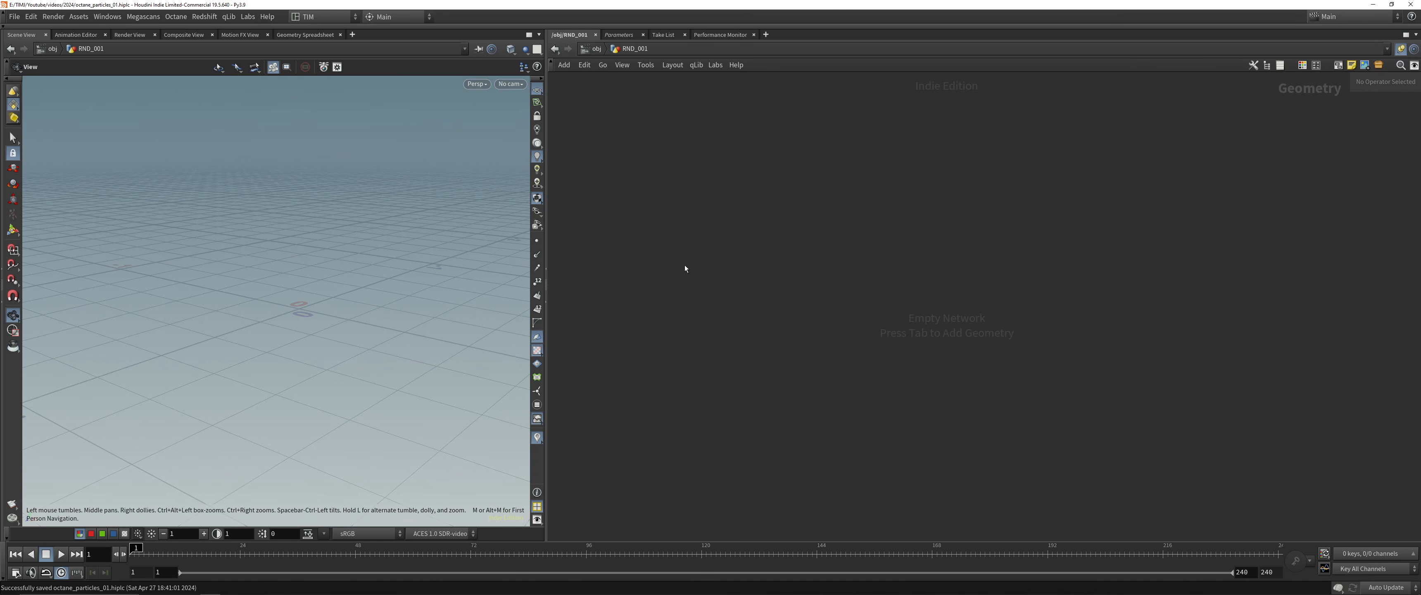
drag(549, 288, 596, 286)
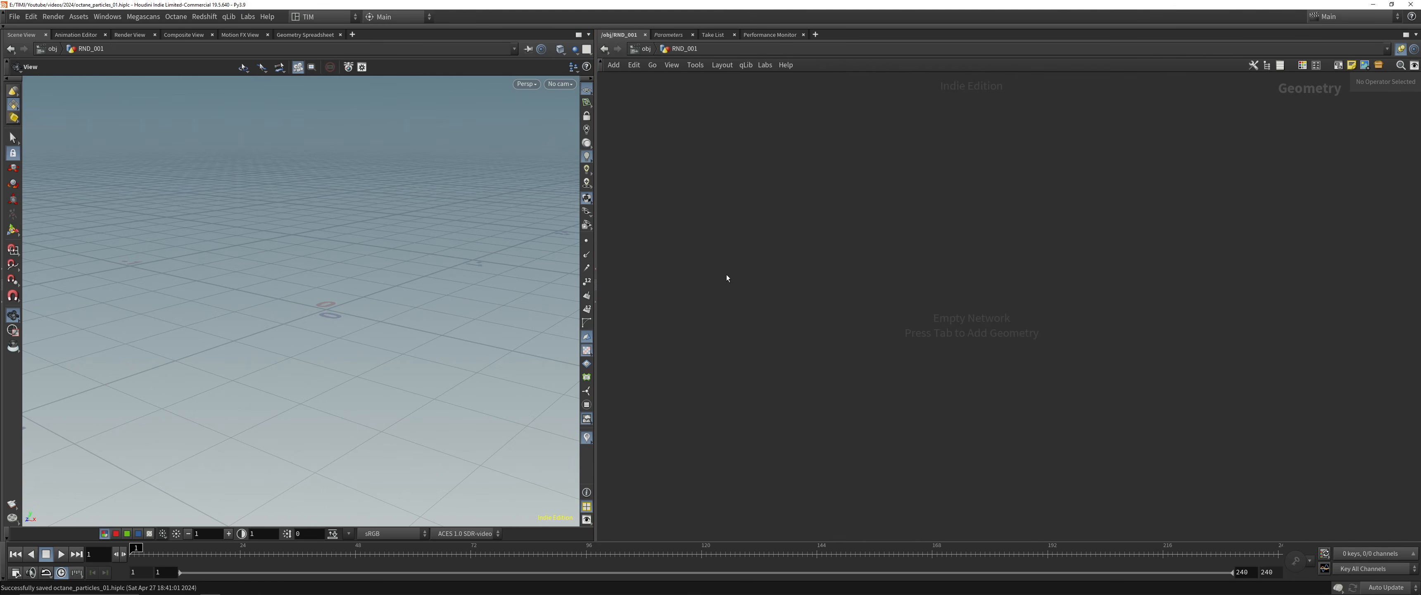
key(Tab)
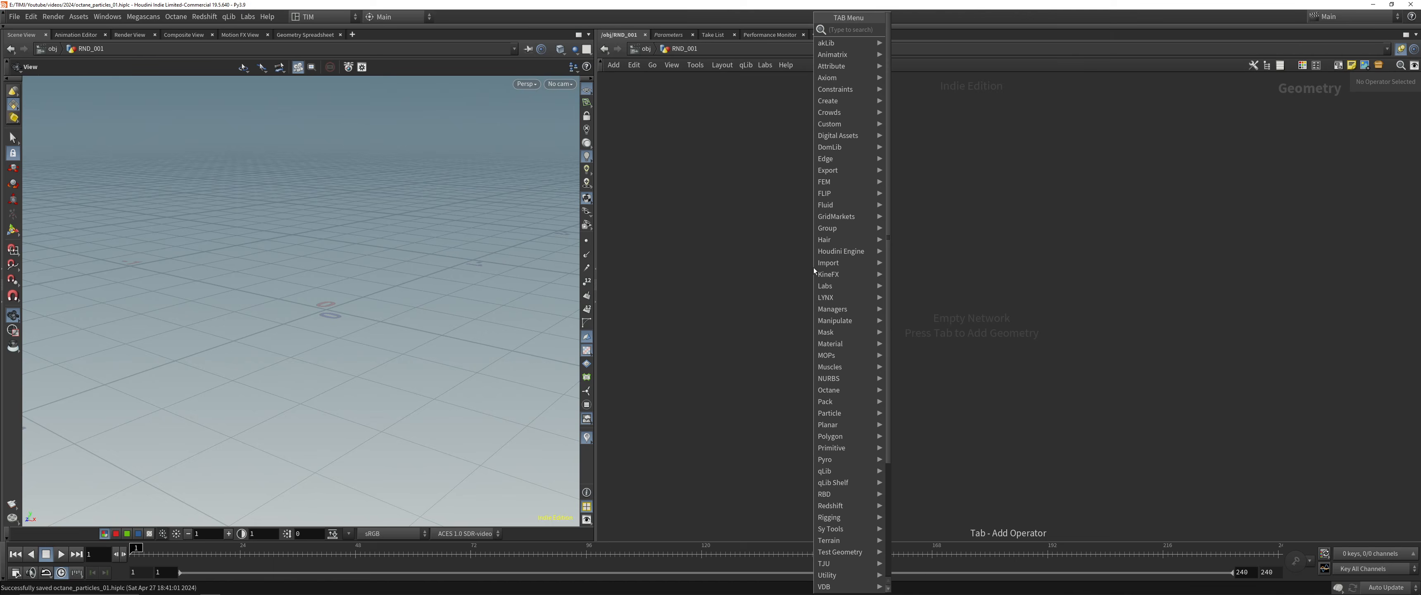
text(line)
key(Return)
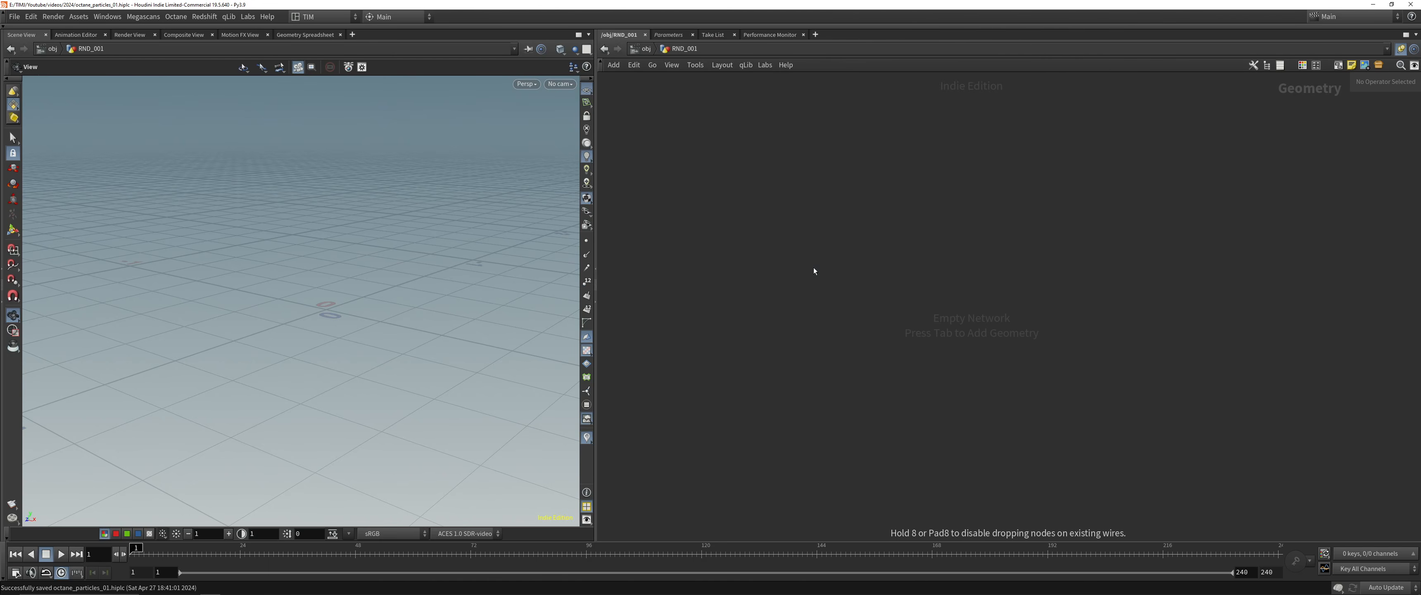
click(814, 268)
drag(339, 208, 296, 306)
key(Return)
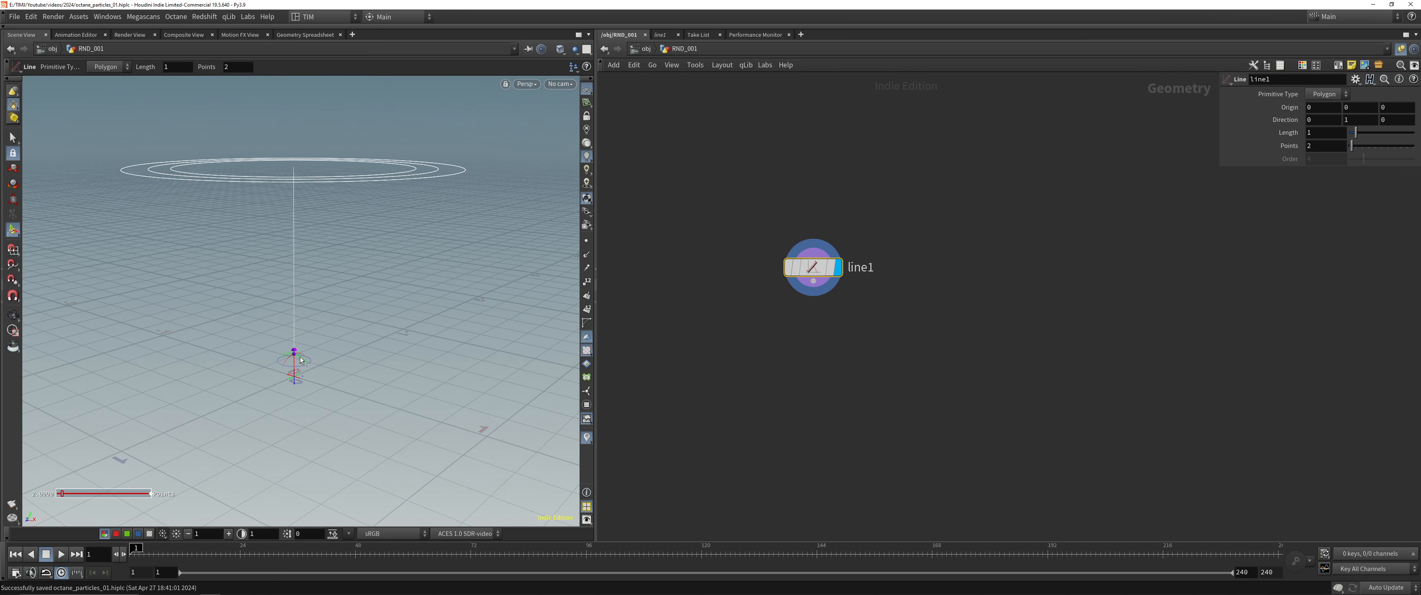
Try tilting the line with its viewport direction handle, and undo the handle changes
drag(301, 360, 356, 300)
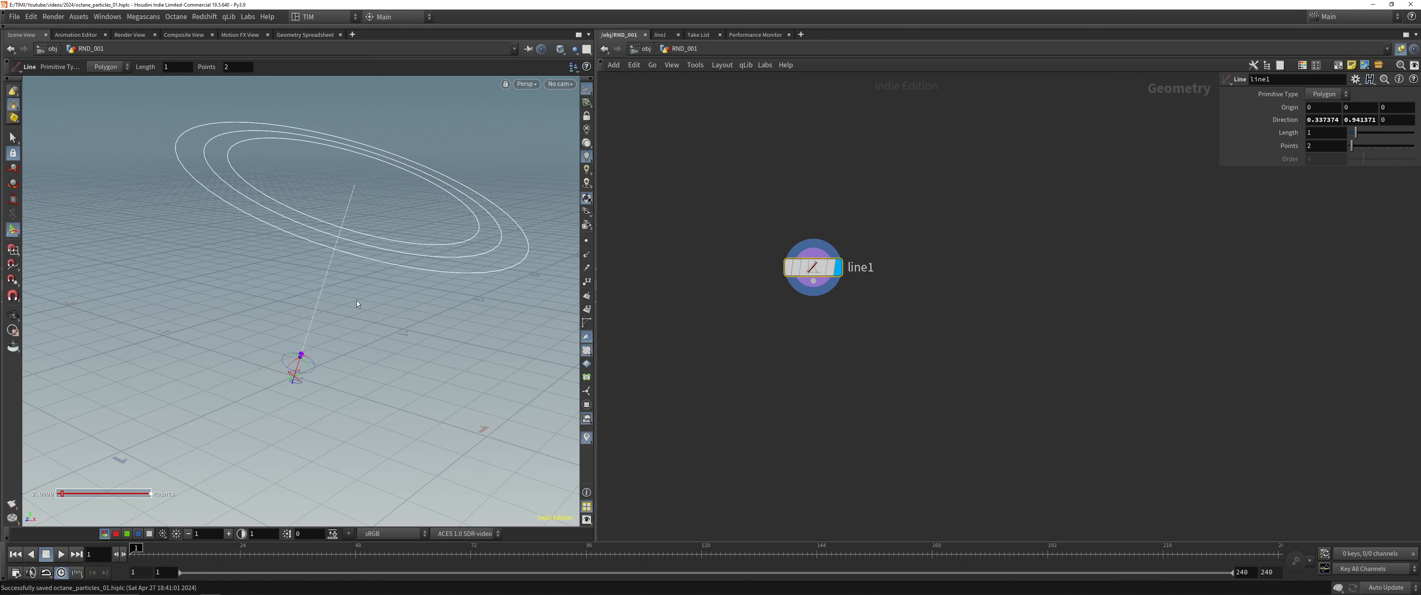
drag(302, 383, 377, 279)
key(ctrl+z)
key(ctrl+z)
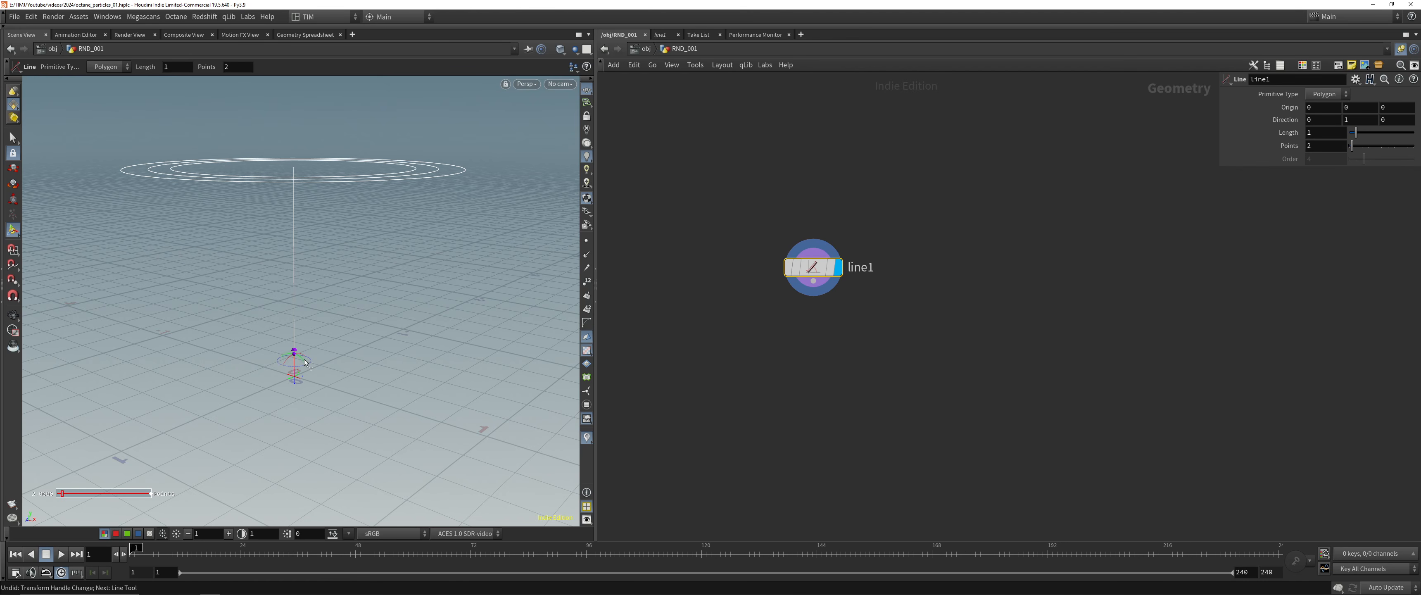
Point the line along the X axis with direction 1, 0, 0, frame it in the viewport, and save the scene
drag(302, 362, 368, 433)
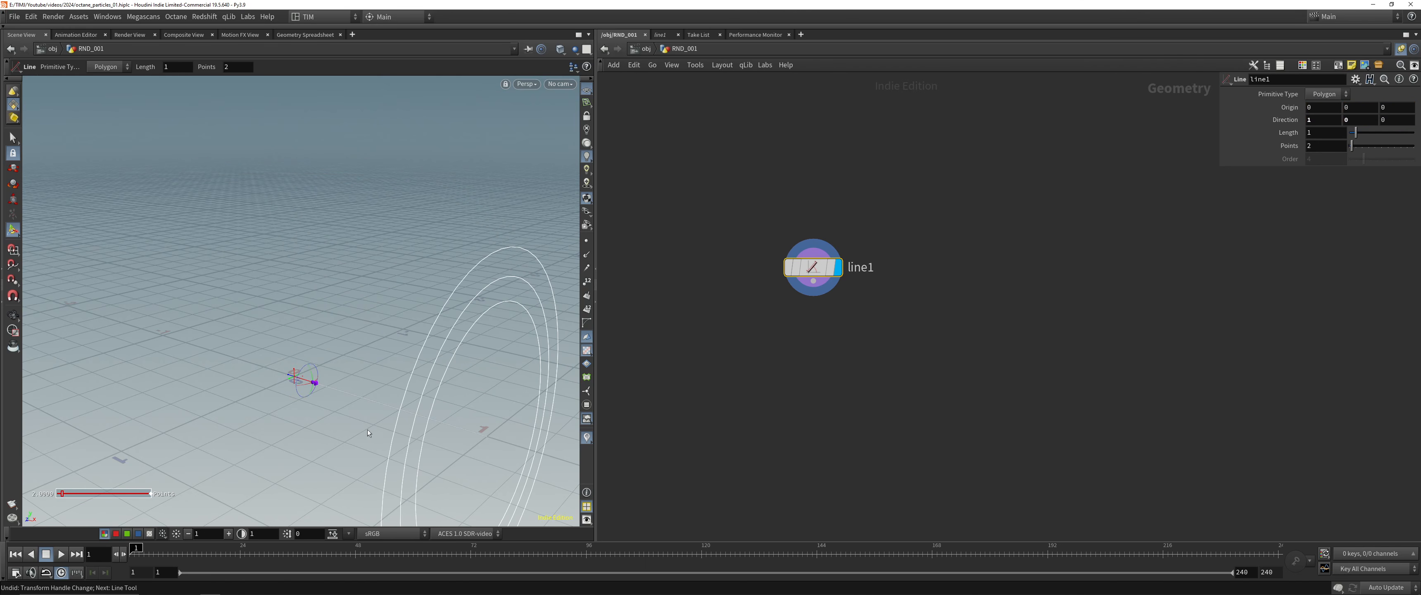
click(12, 315)
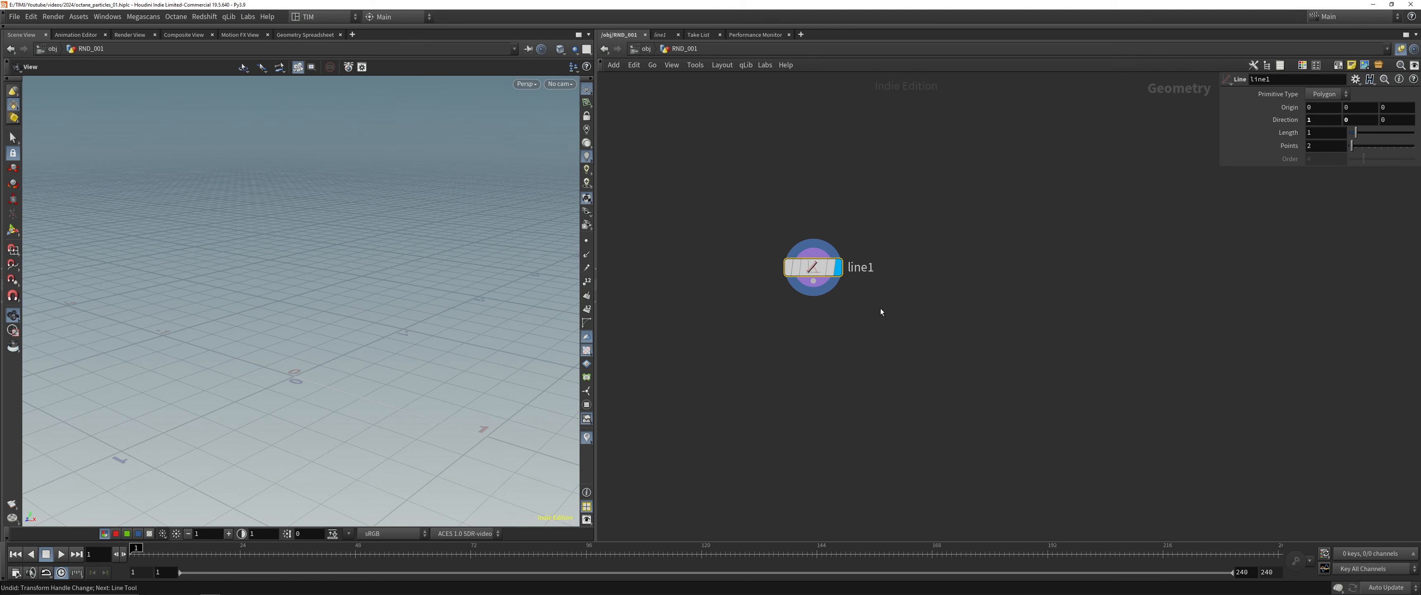
middle_drag(854, 352, 818, 254)
key(g)
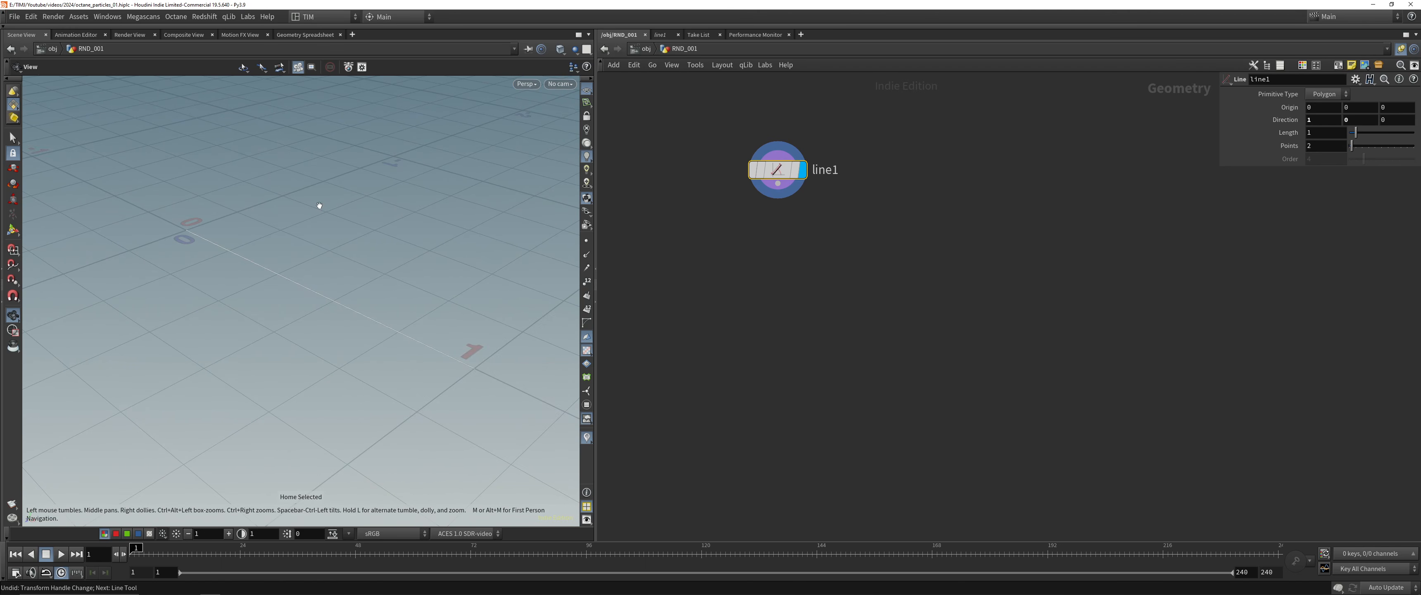
drag(295, 254, 363, 292)
key(ctrl+s)
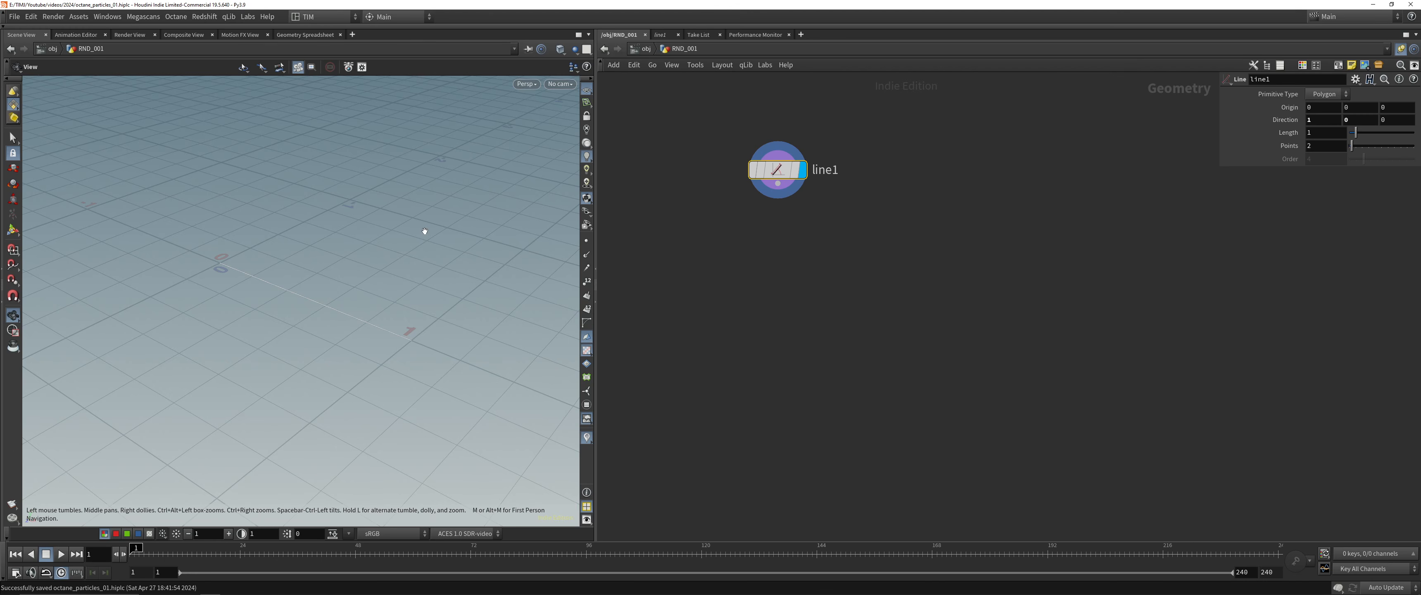
Set the viewport's background color scheme to Dark in the display options and close them
key(d)
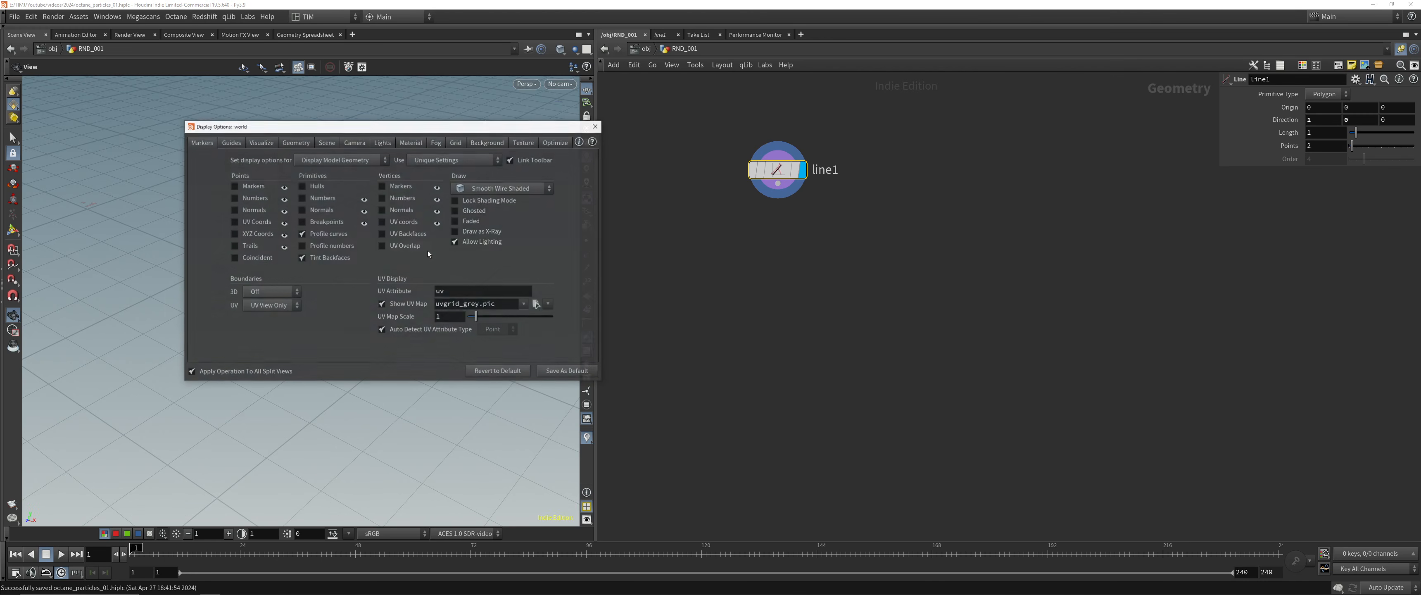
drag(359, 127, 344, 179)
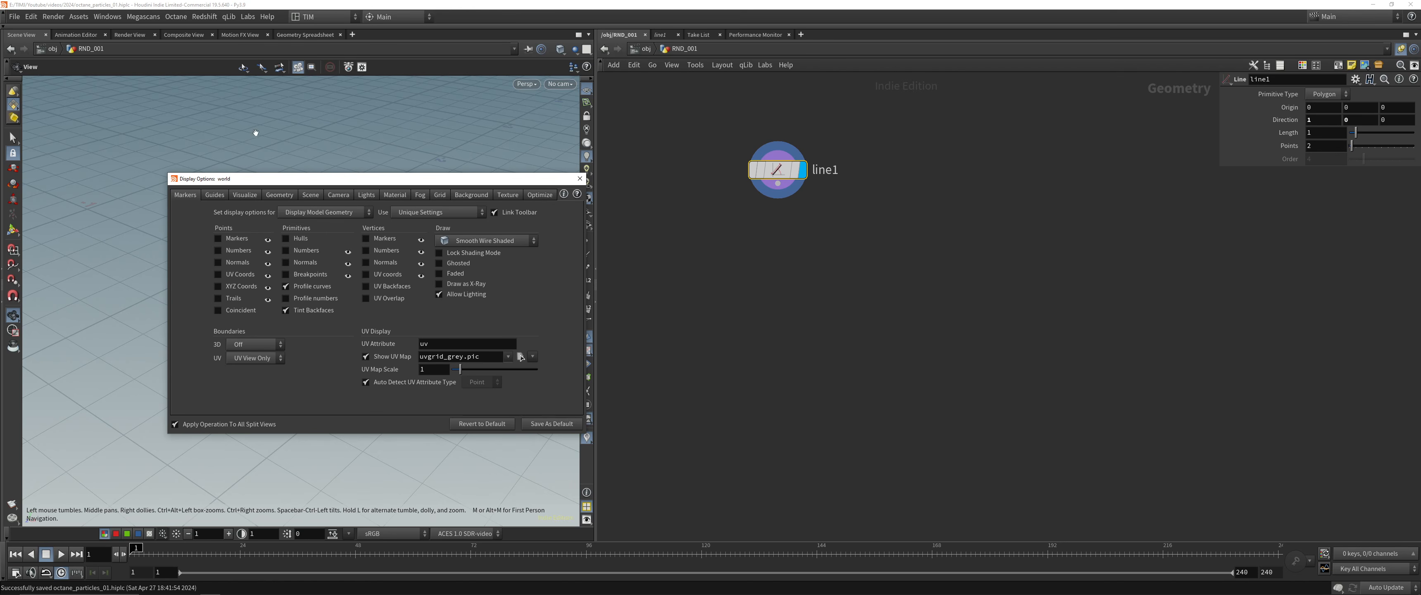
click(469, 195)
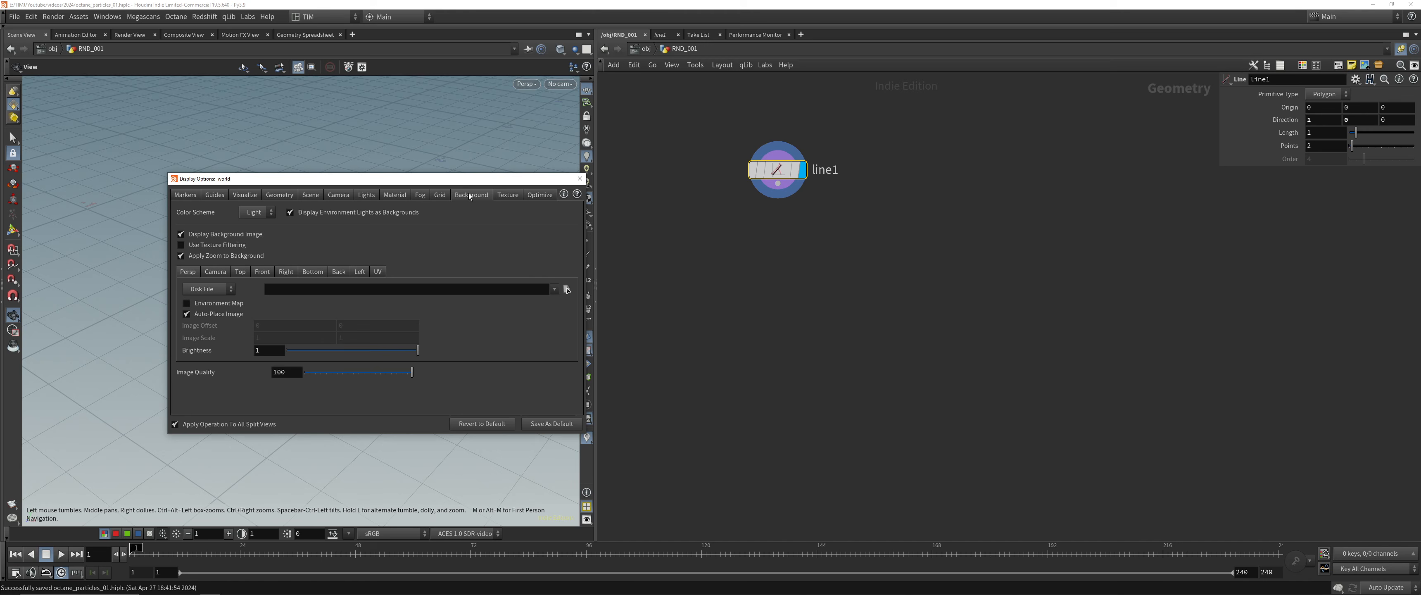
click(255, 214)
click(253, 237)
click(578, 179)
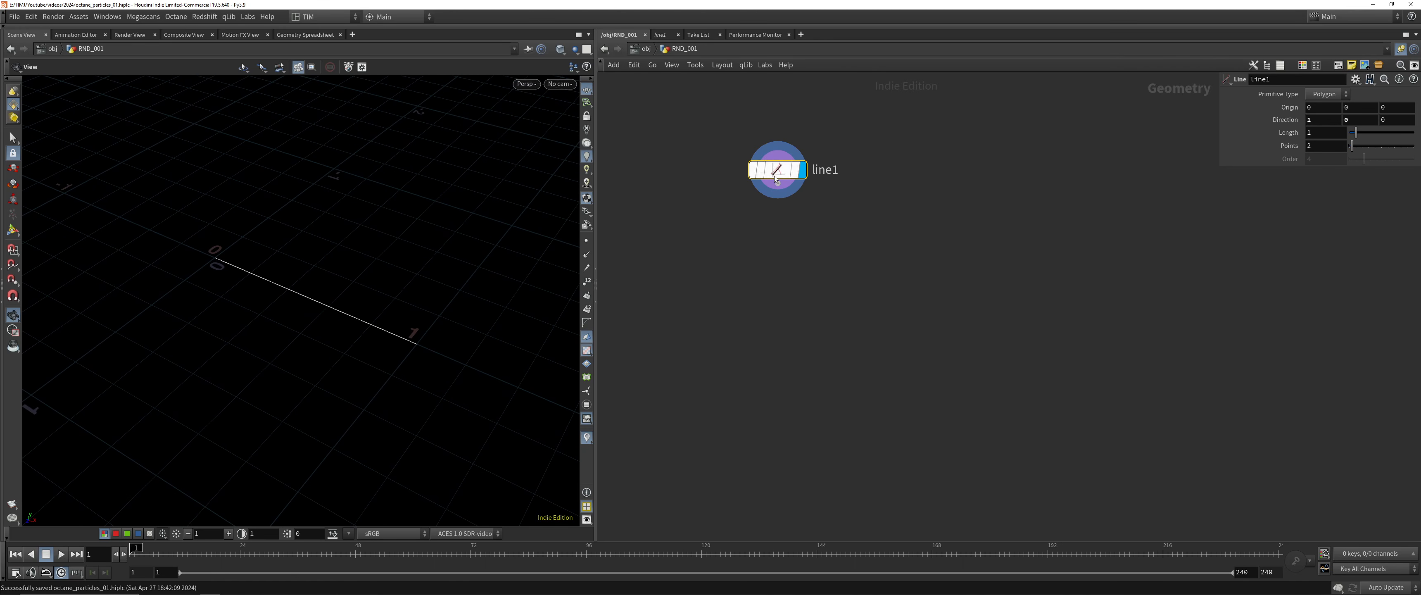
Add a Match Size node wired below line1 to center the line, display its result, and space the two nodes apart
drag(778, 171, 806, 222)
key(Tab)
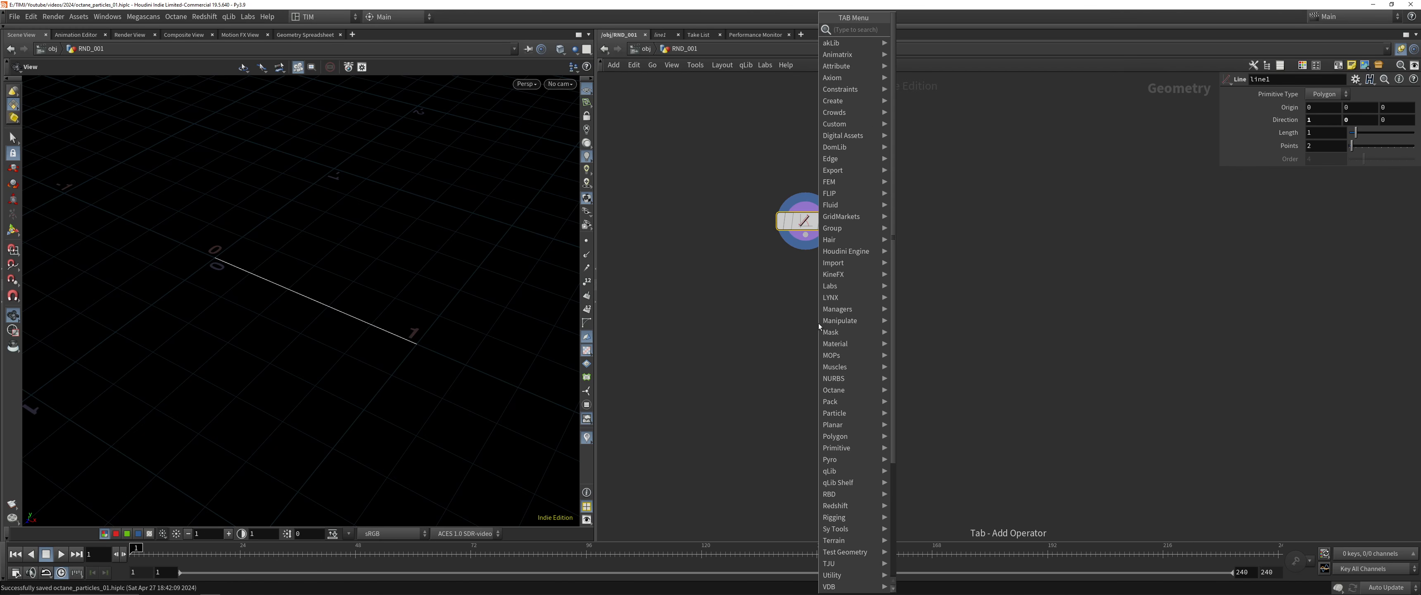
text(matchsize)
key(Return)
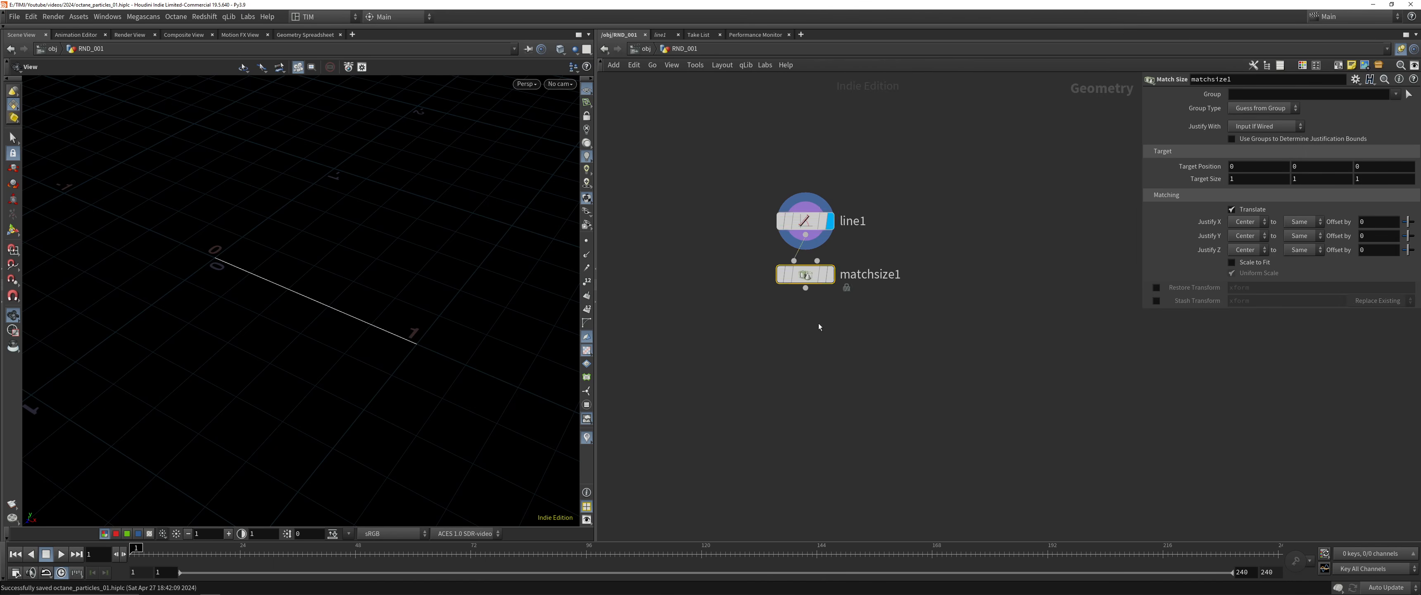
key(shift+s)
drag(492, 222, 522, 194)
click(830, 222)
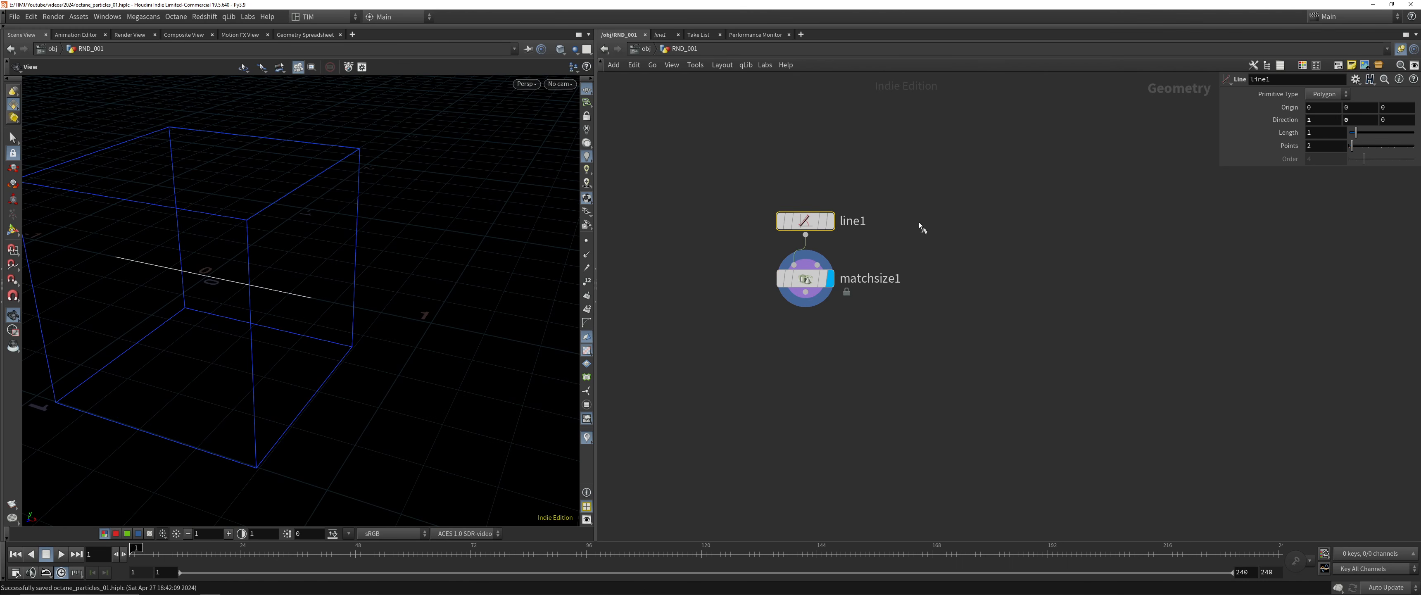
click(830, 279)
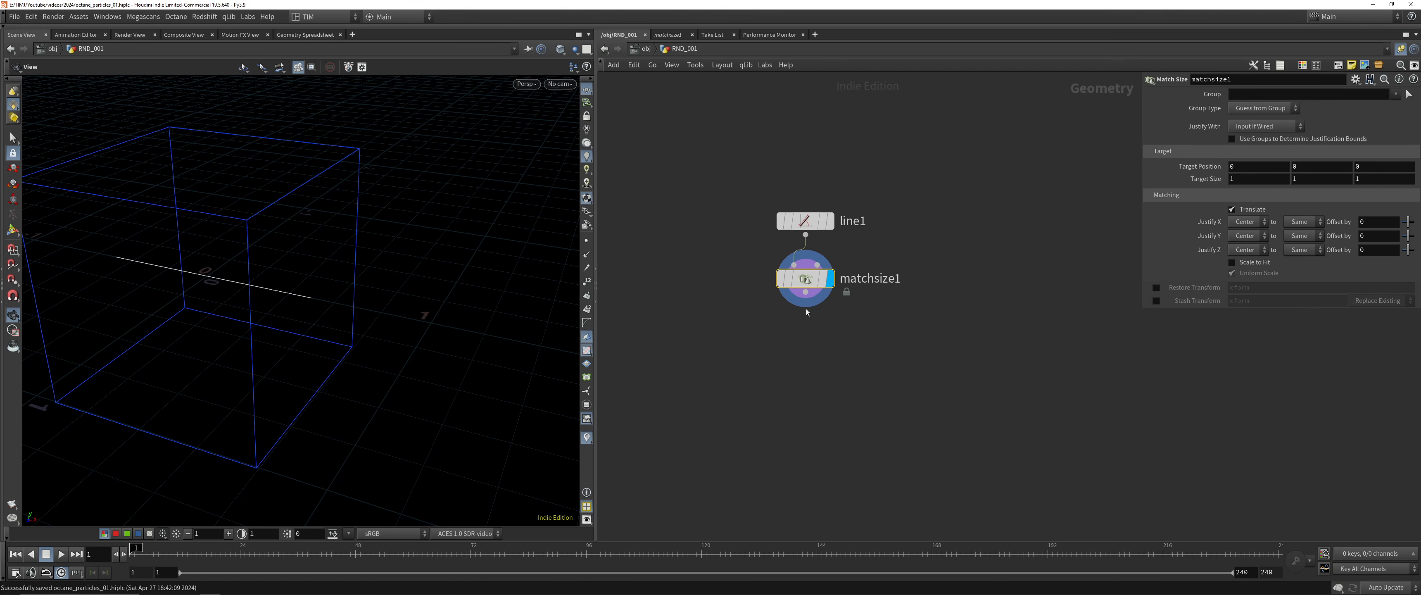
drag(806, 287, 805, 309)
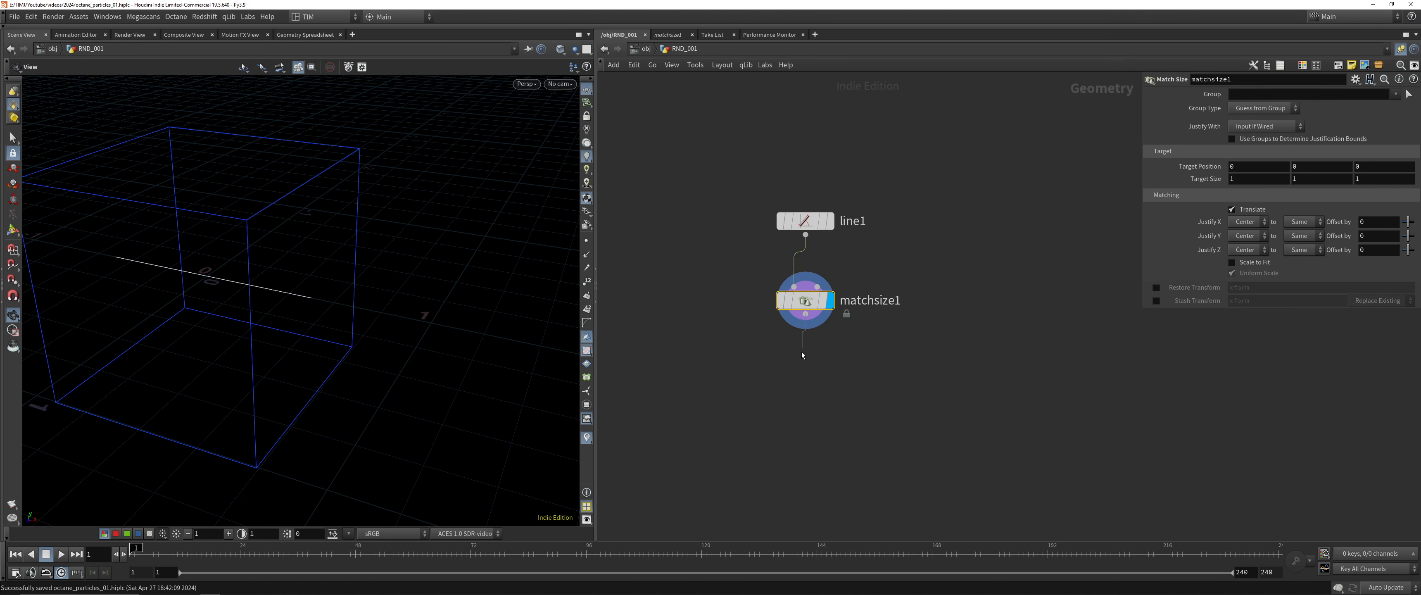
Add a Null node wired to the output of matchsize1
drag(802, 352, 806, 382)
click(762, 377)
key(Tab)
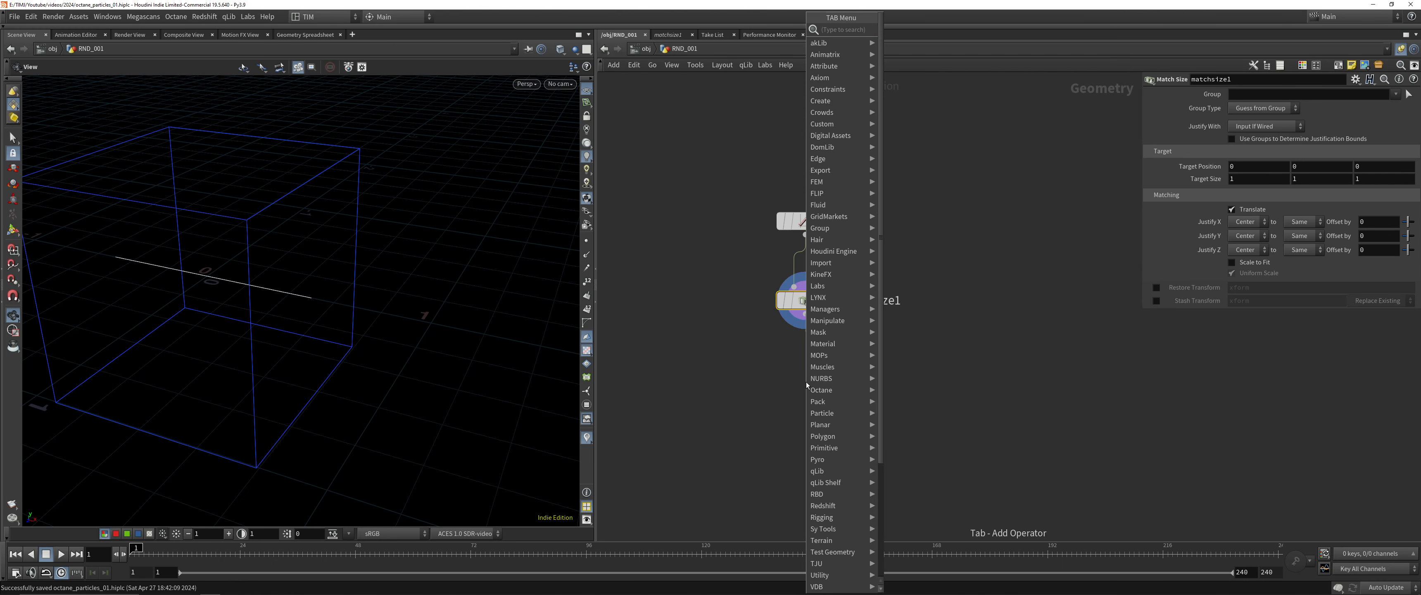
text(null)
key(Return)
key(Return)
Rename the null OUT_FOR_SCATTER, make it the displayed node, and frame the line in the viewport
key(F2)
text(OUT_)
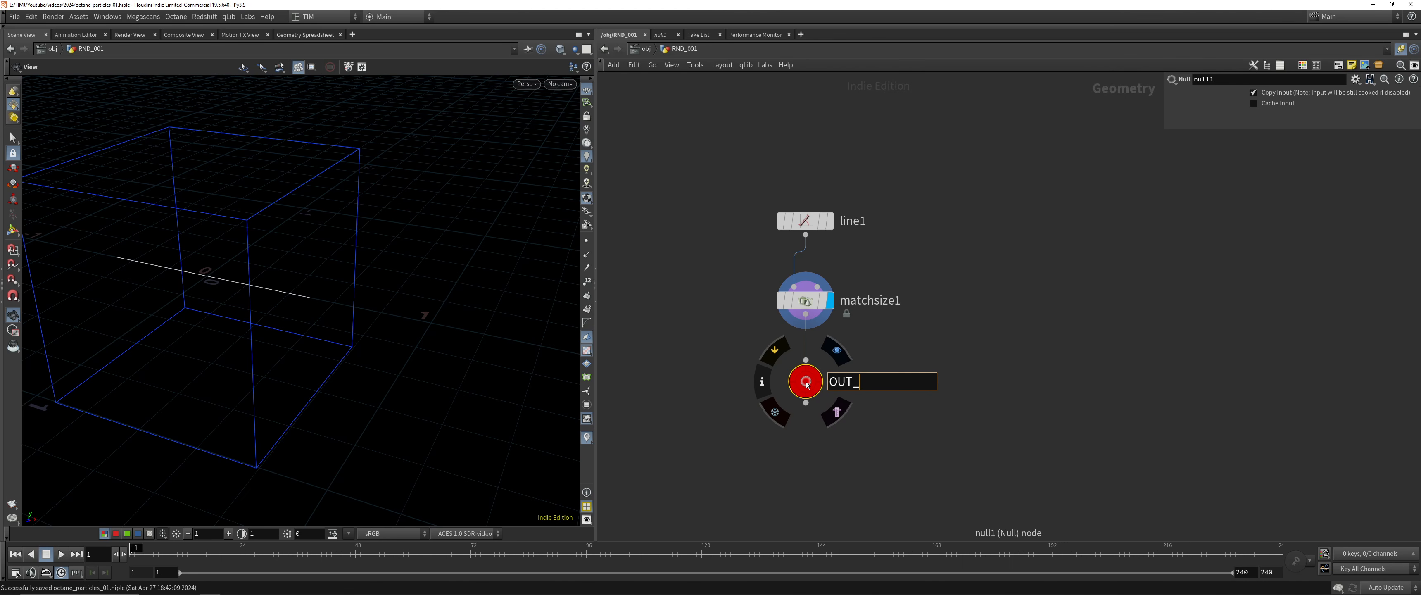
text(FOR_SCATTER)
key(Return)
click(837, 350)
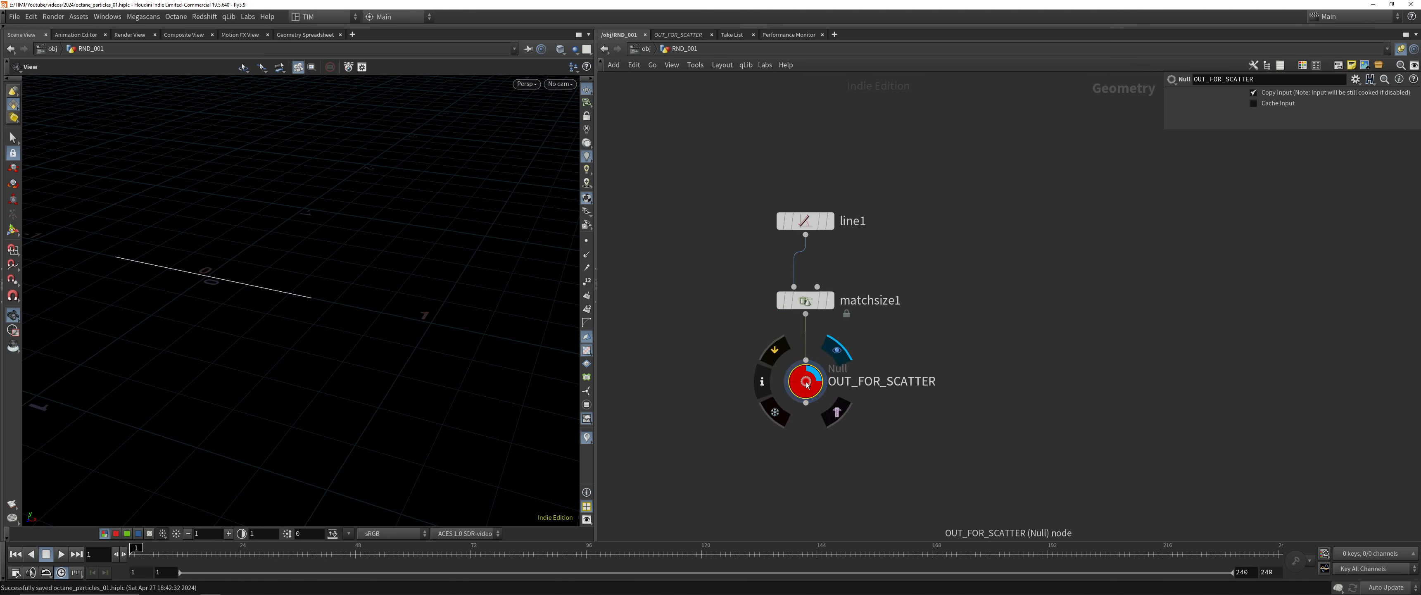
key(g)
drag(195, 397, 285, 357)
scroll(285, 357, down, 4)
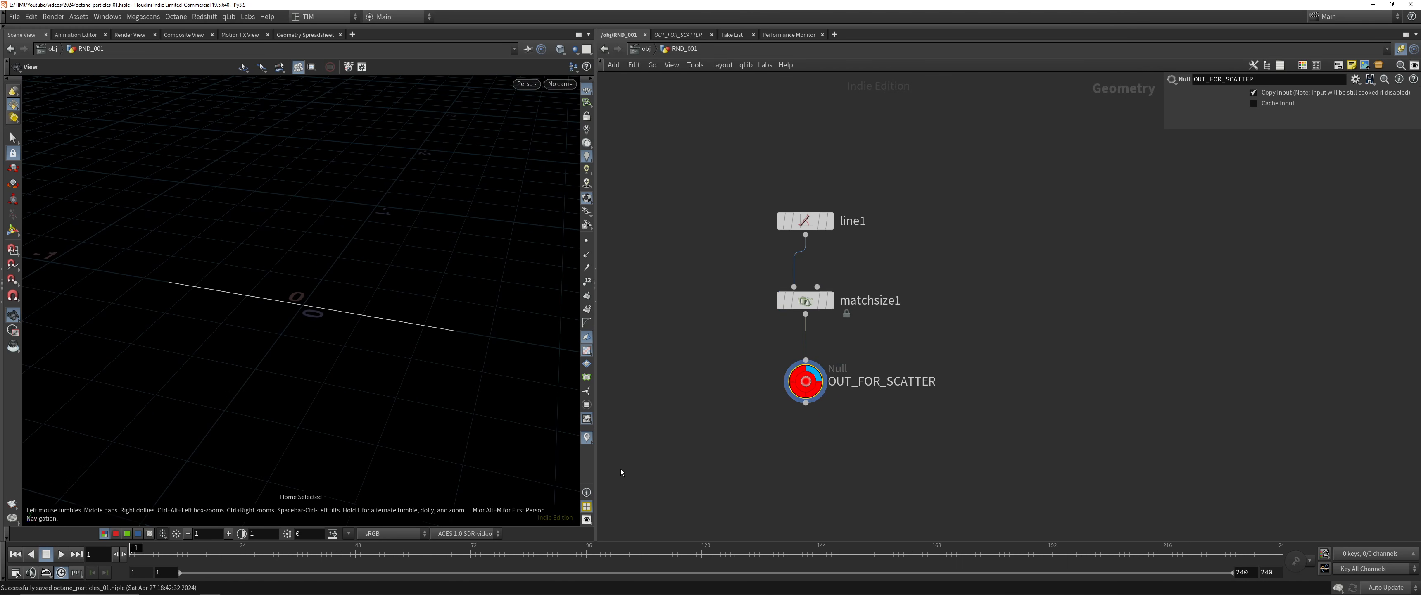
Add a POP Network below OUT_FOR_SCATTER with the null feeding its first input
middle_drag(753, 512, 756, 369)
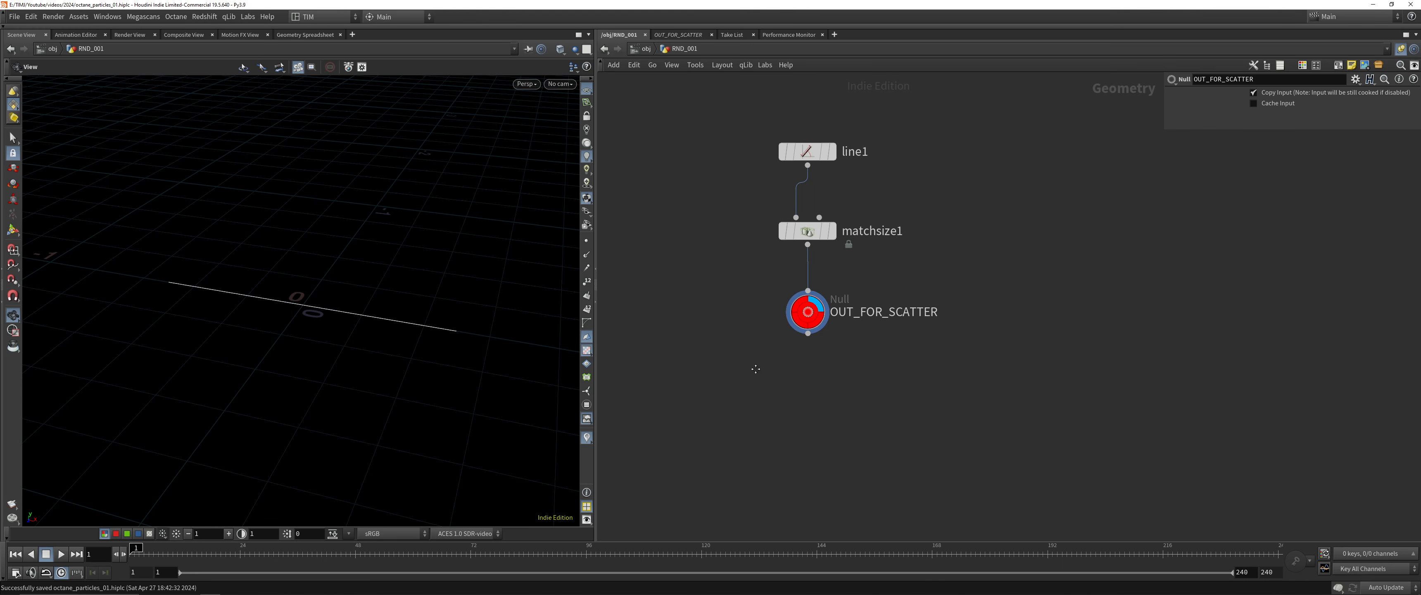
key(Tab)
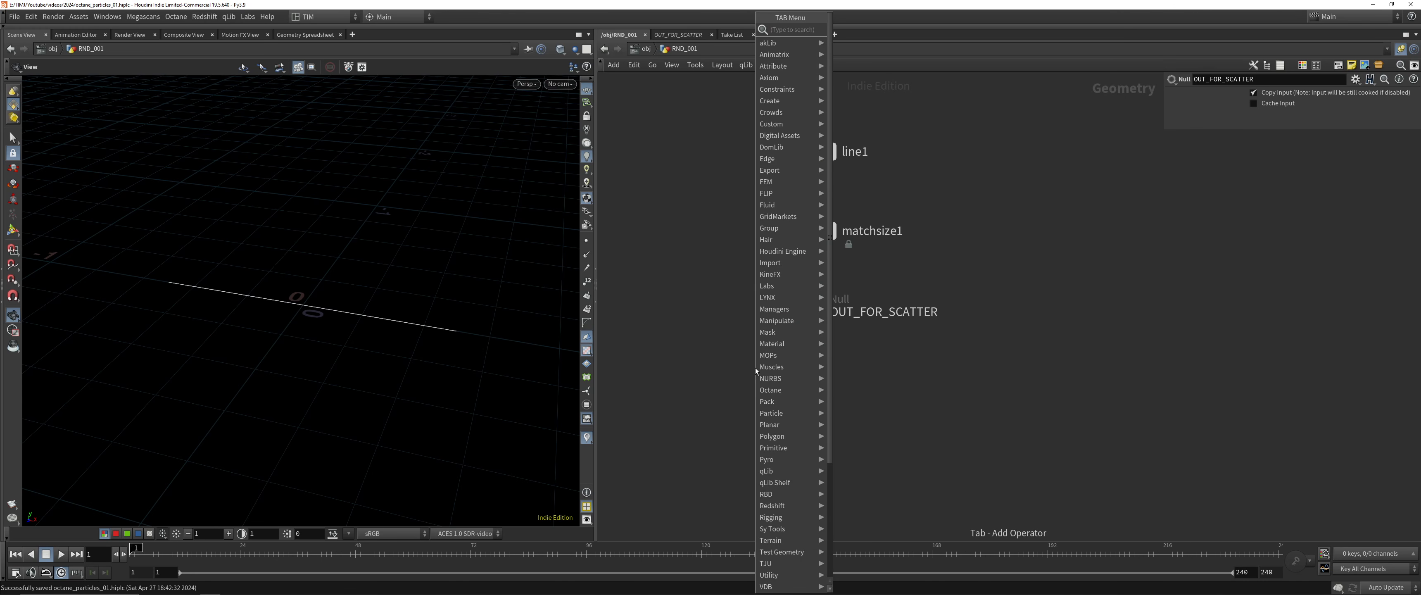
click(697, 327)
key(Tab)
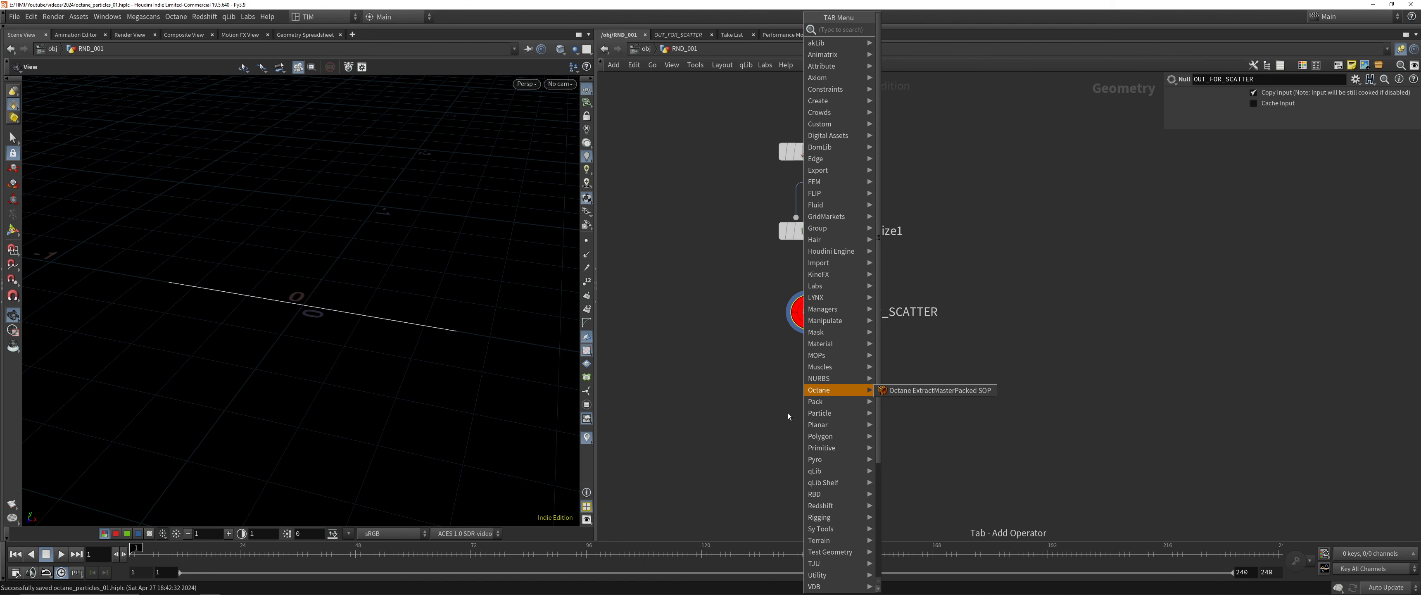
text(popo)
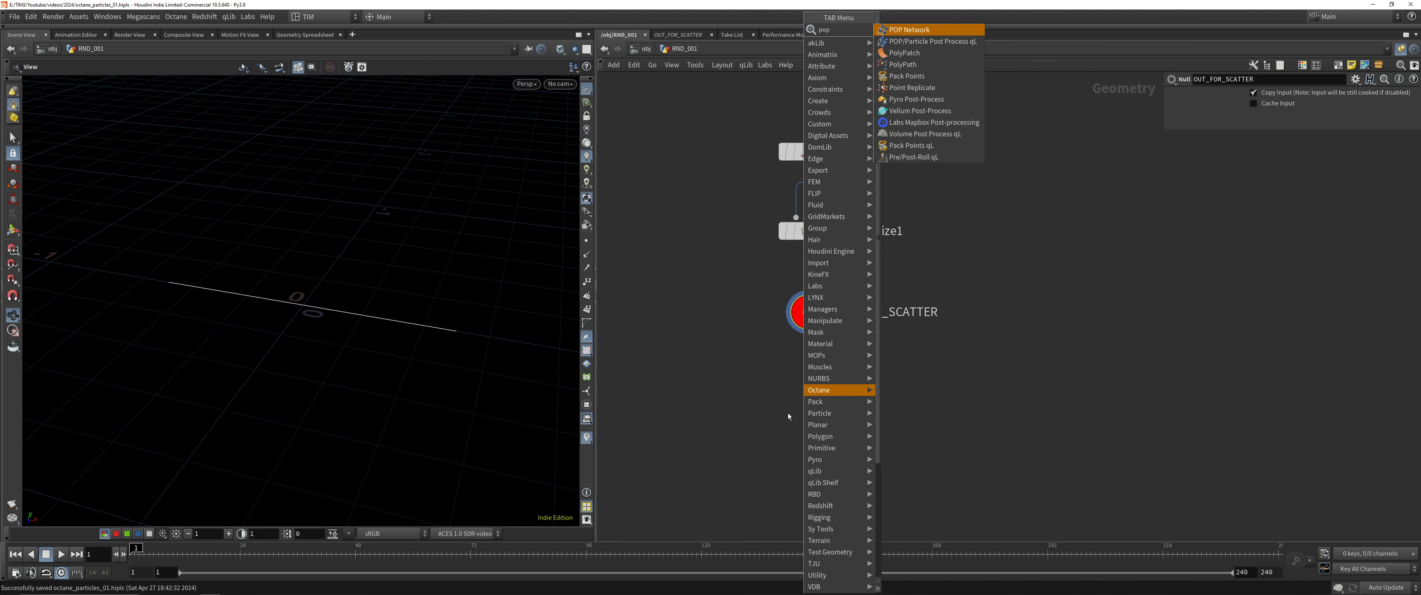
key(Return)
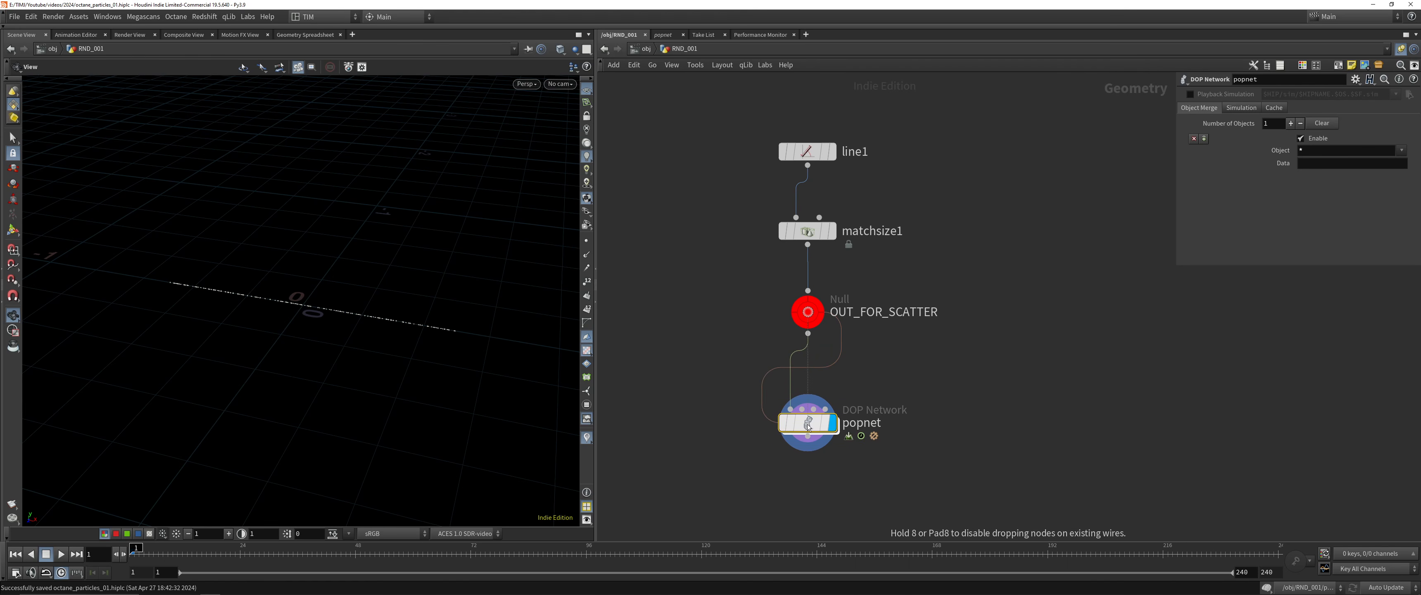
click(783, 455)
drag(241, 319, 335, 318)
scroll(1093, 341, down, 1)
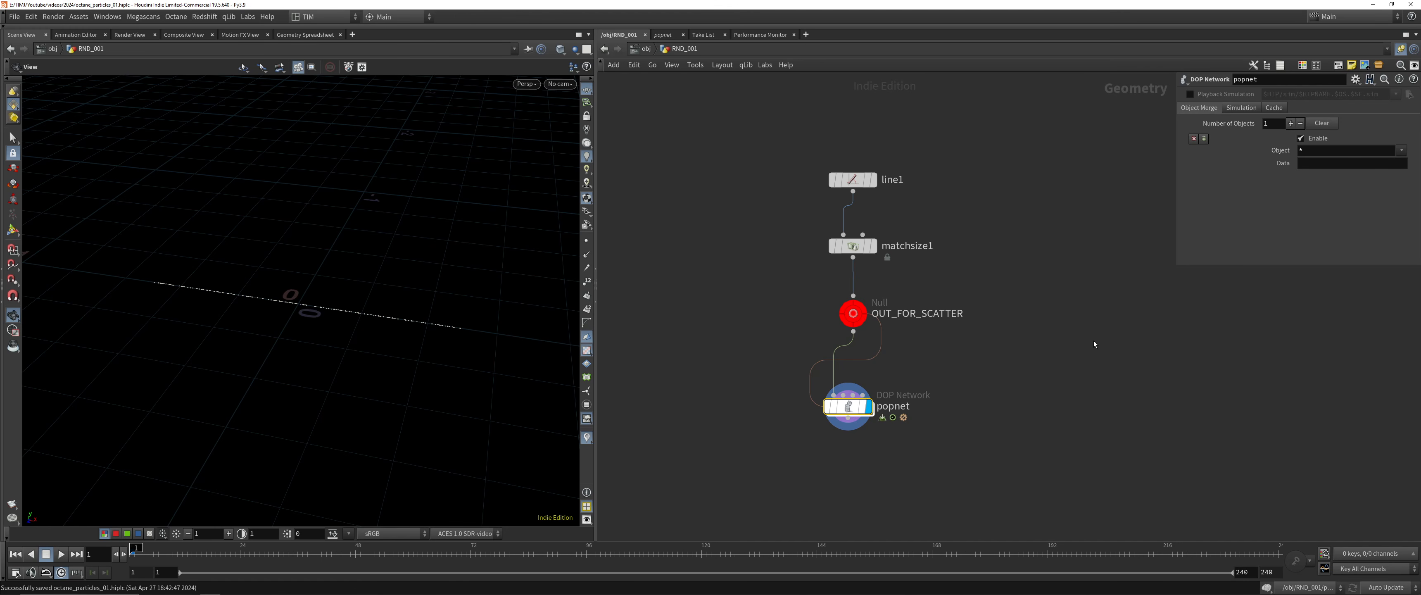
Go inside popnet, spread out its solver, object and source nodes, and switch the network to curved wires
middle_drag(1093, 342, 1010, 271)
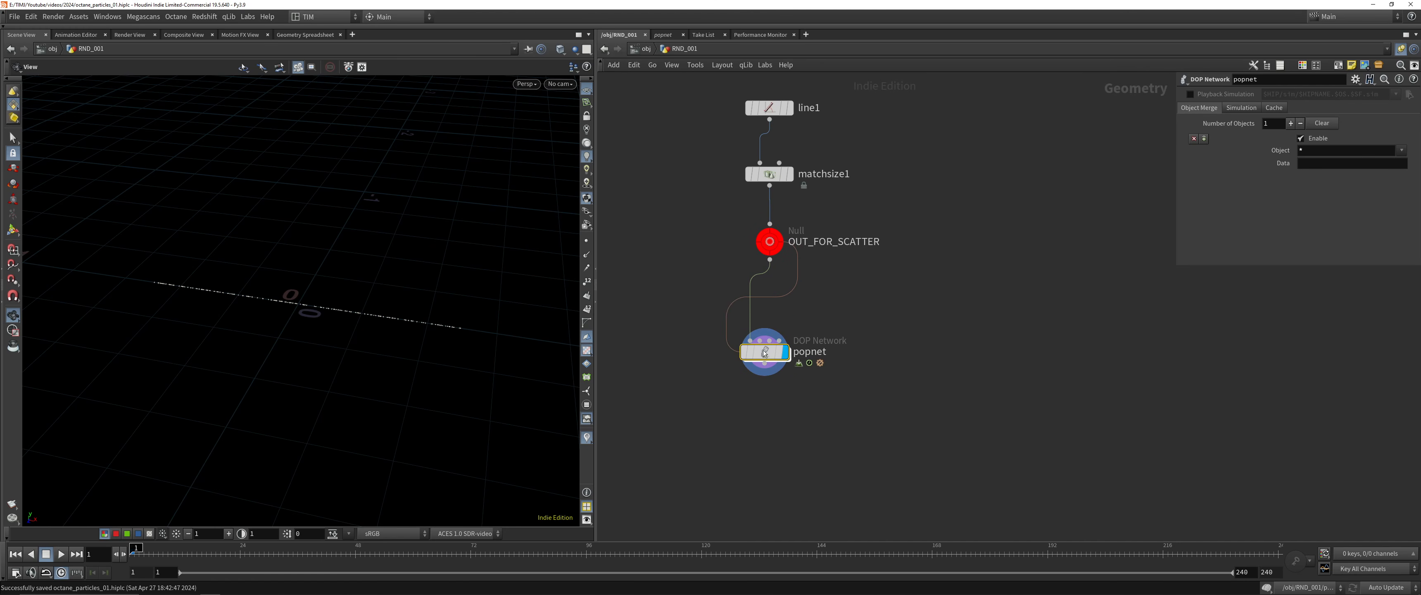
double_click(786, 349)
scroll(839, 482, down, 3)
middle_drag(950, 436, 870, 415)
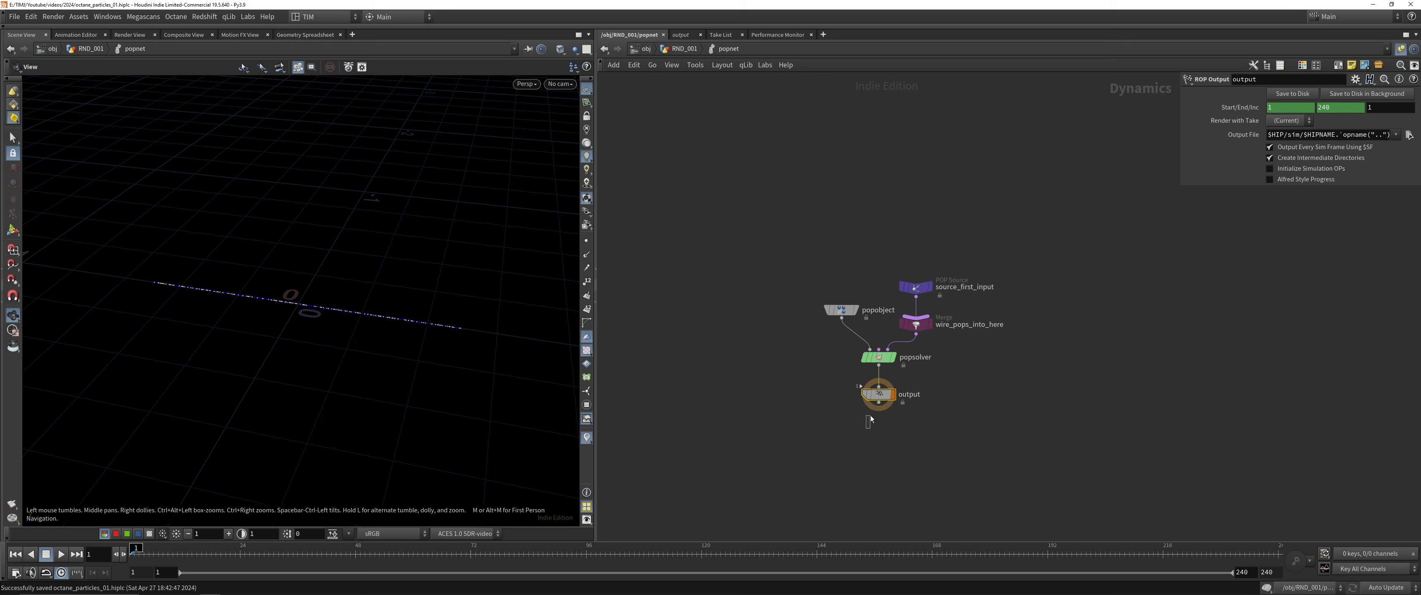
shift+click(887, 358)
drag(886, 359, 860, 436)
drag(841, 309, 716, 324)
click(916, 323)
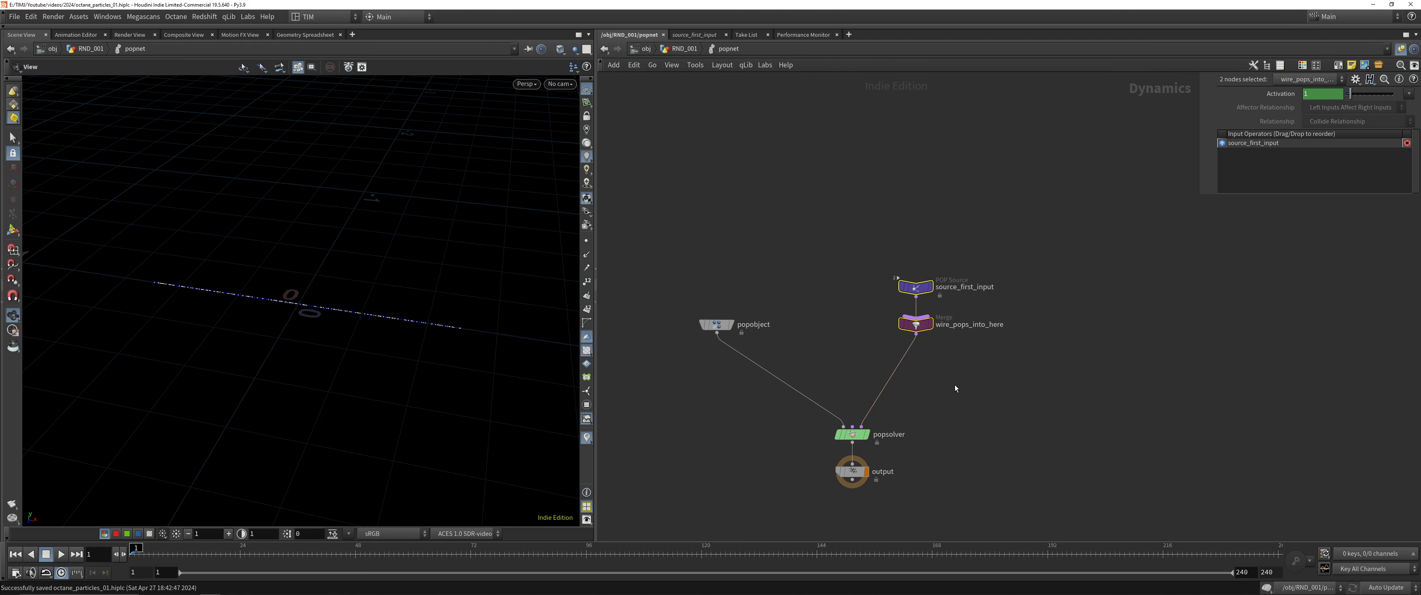
key(shift+s)
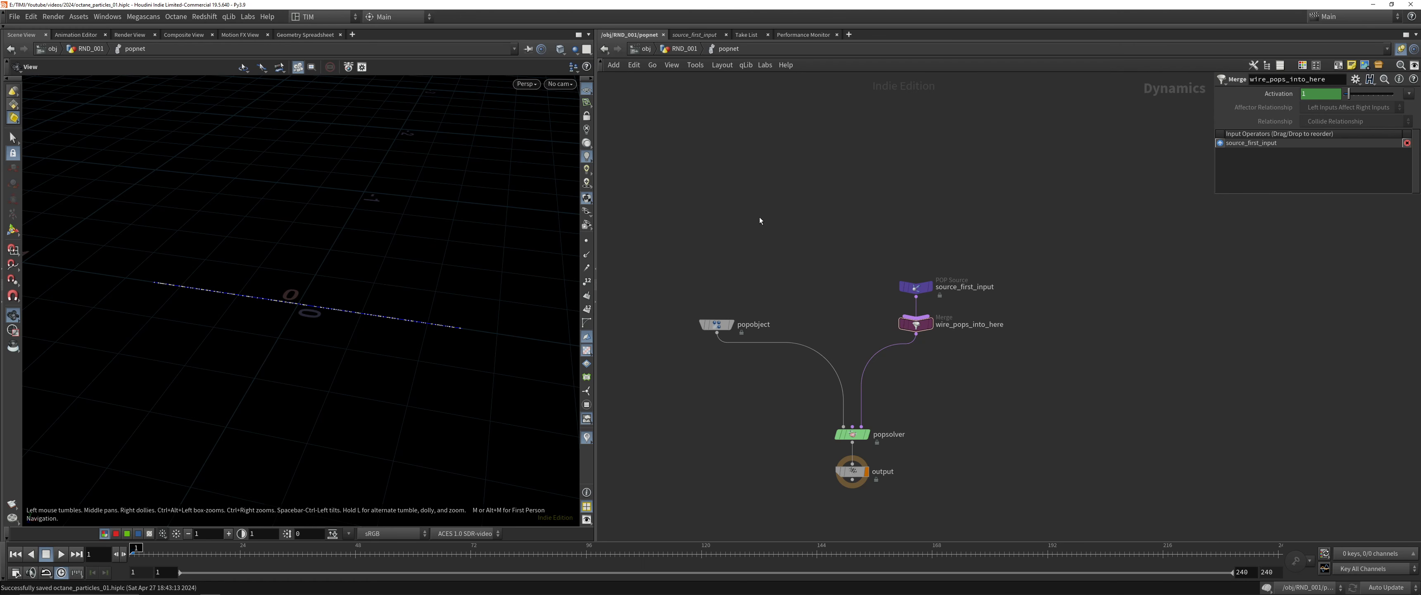
Inside popnet, add a POP Wind node and wire it into the middle input of popsolver
key(u)
key(i)
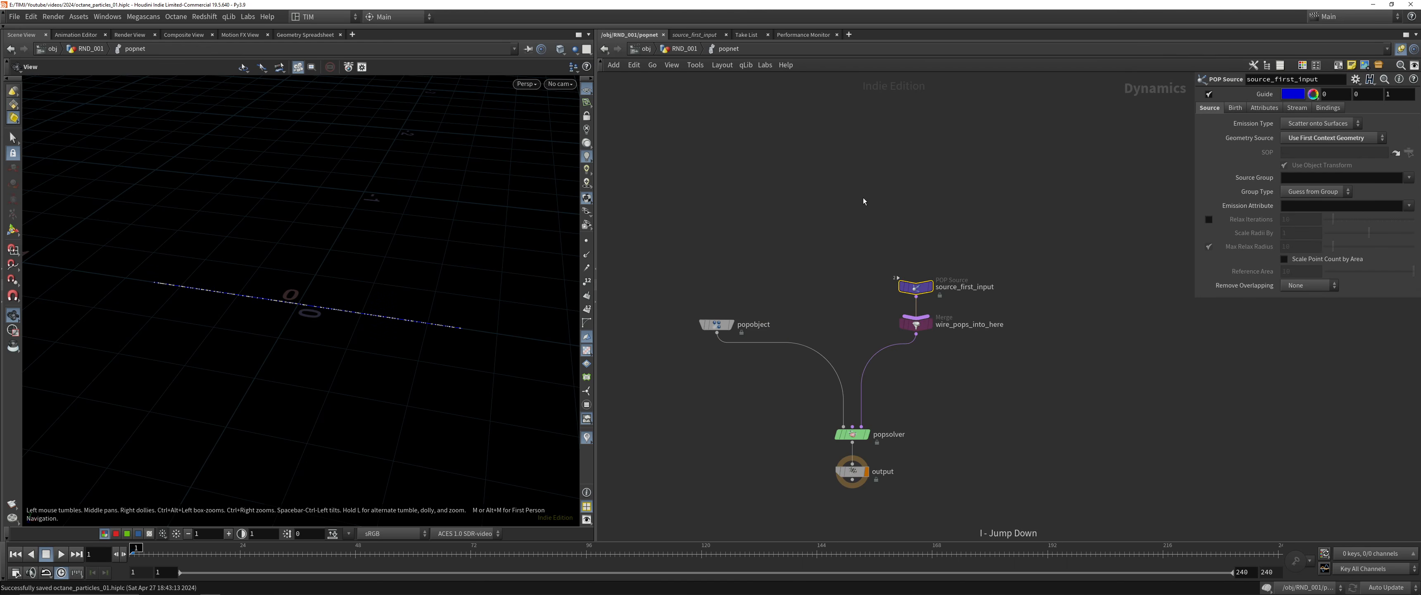
drag(396, 244, 441, 325)
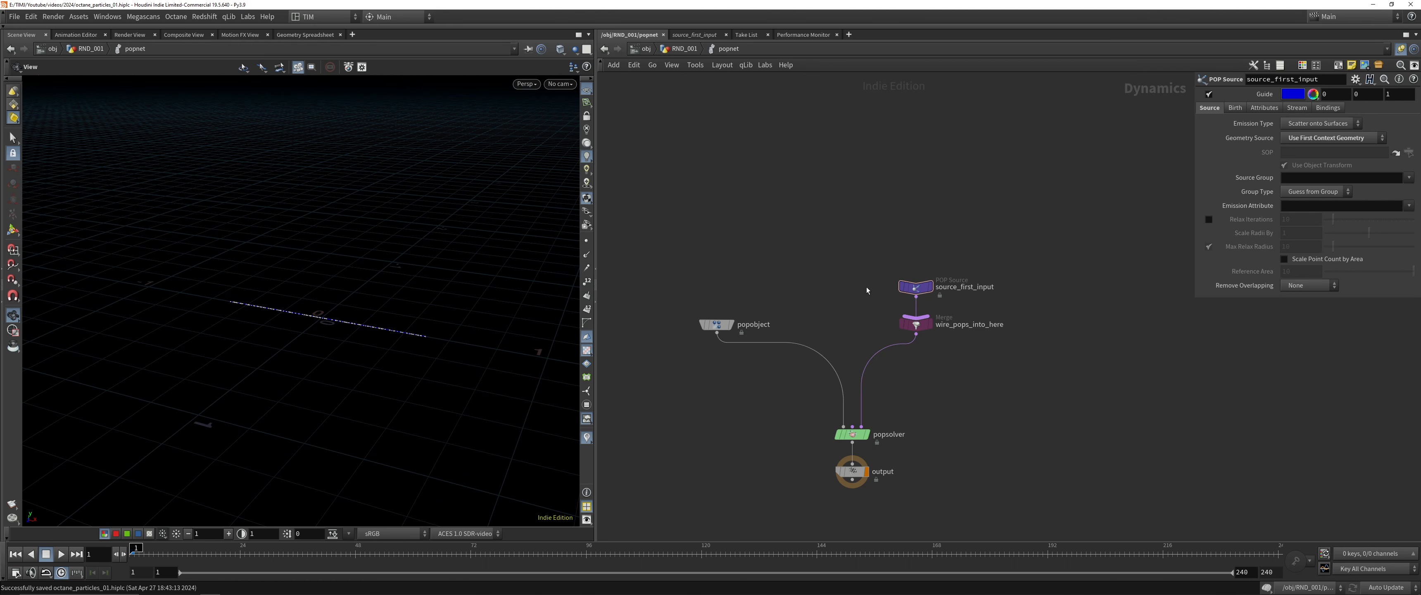
key(Tab)
text(popw)
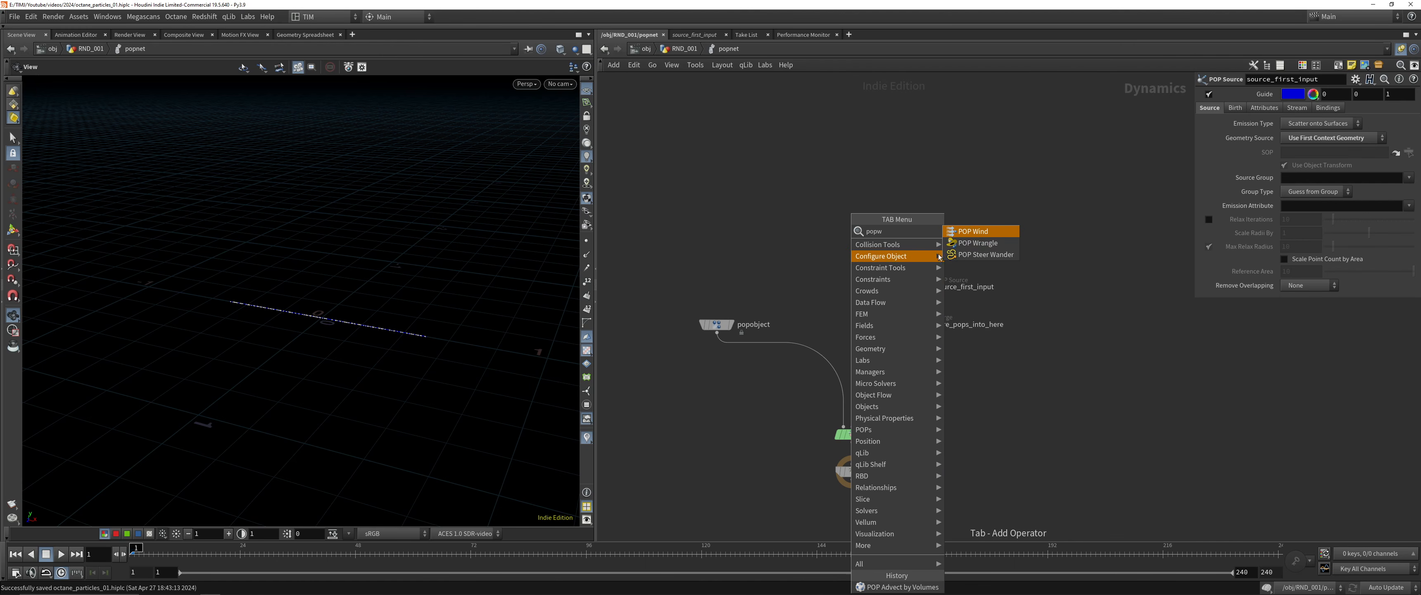
click(959, 234)
click(849, 263)
click(847, 270)
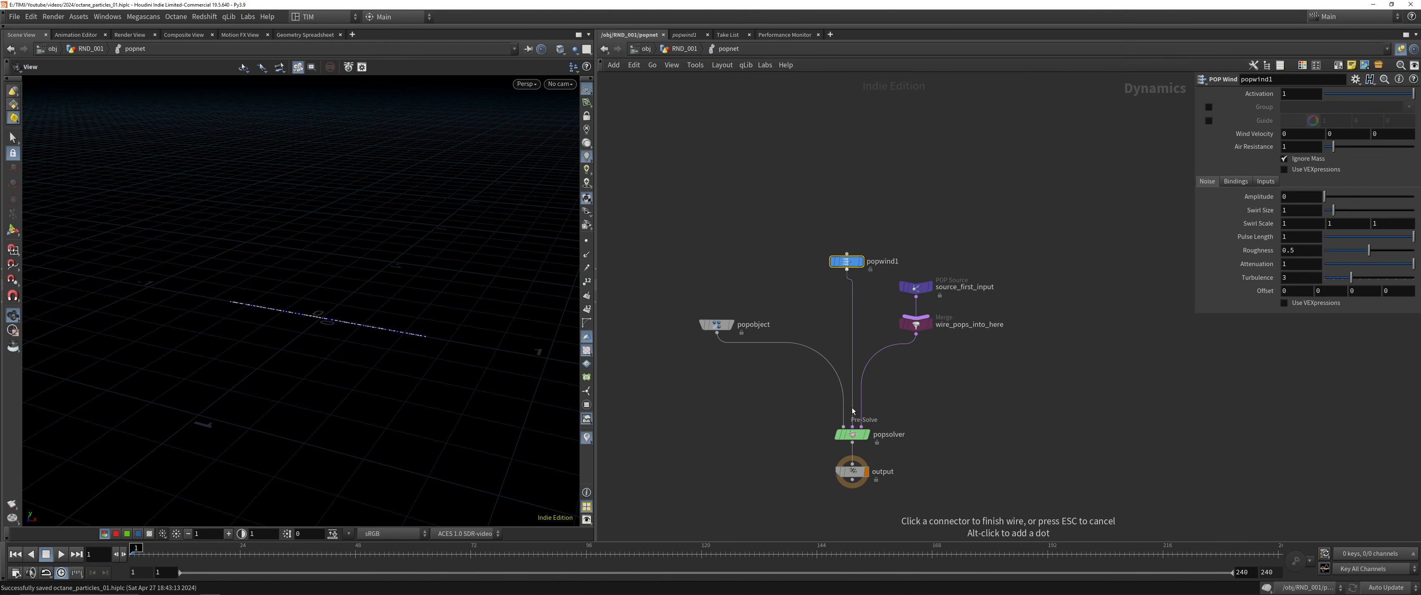
click(853, 426)
Insert a Null on the wire between popwind1 and popsolver and name it IN_FORCES
key(Tab)
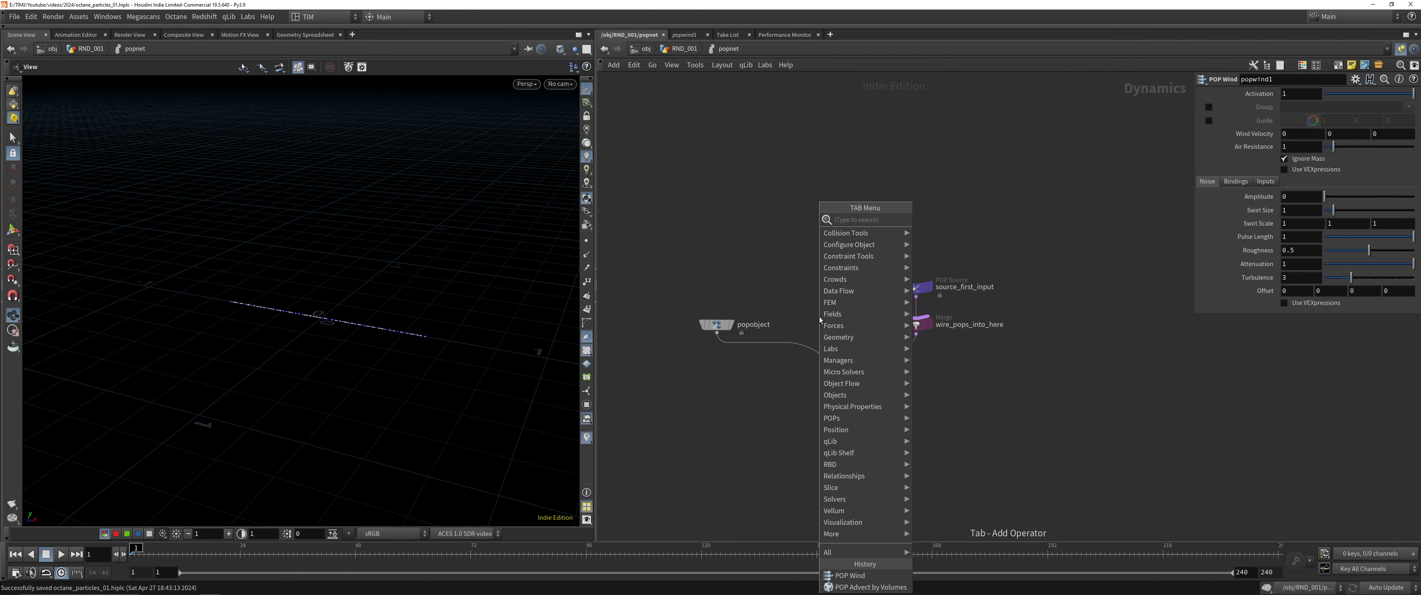
text(nul)
key(Return)
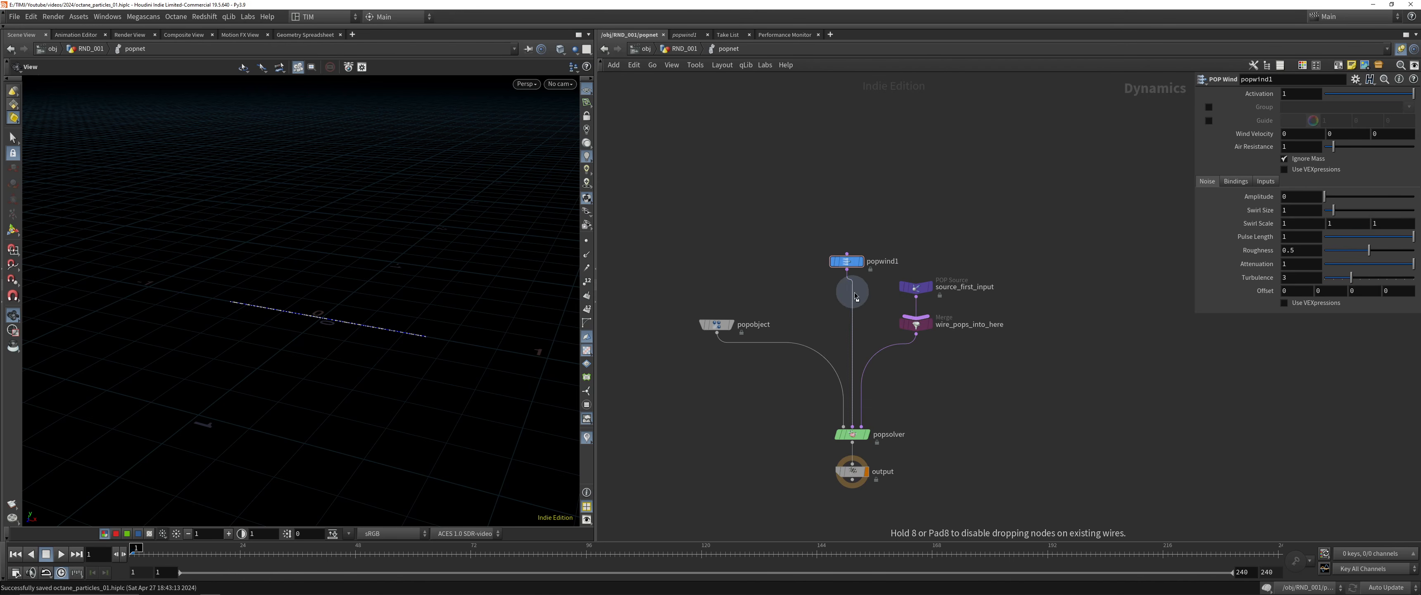
click(841, 308)
key(F2)
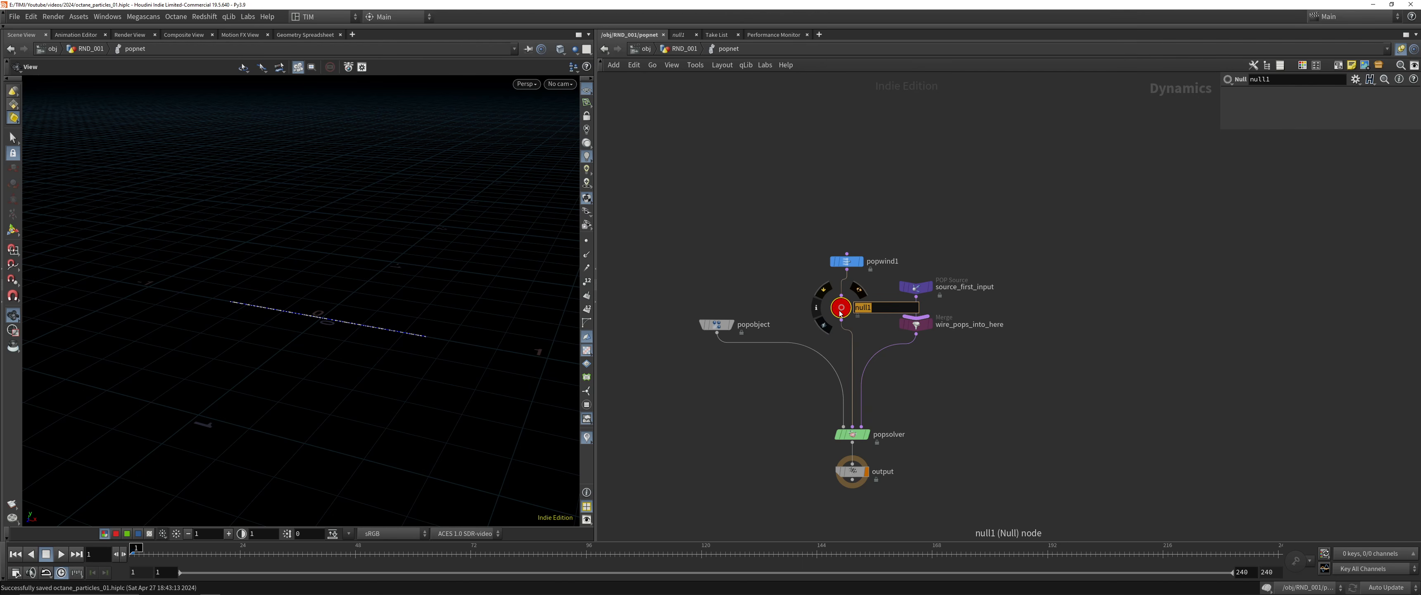
text(IN_FORCES)
key(Return)
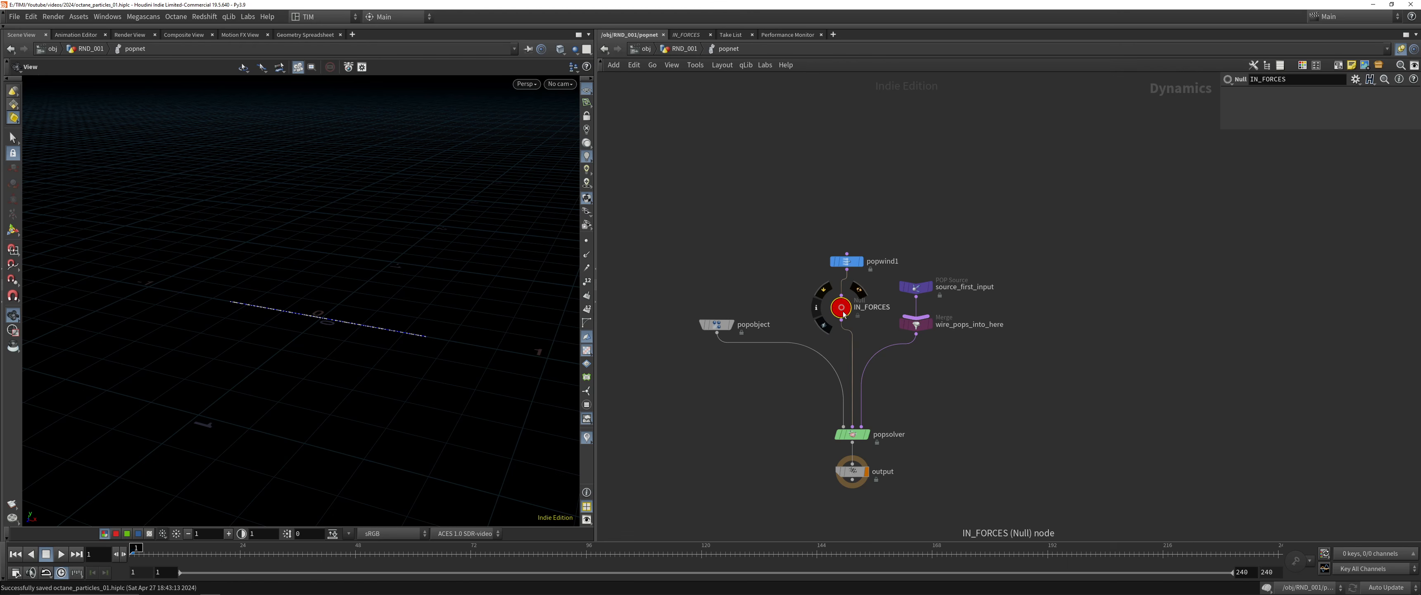
Arrange the popnet nodes with popwind1 above IN_FORCES and the source and merge nodes moved off to the side
drag(842, 311, 849, 291)
drag(903, 261, 937, 356)
drag(922, 289, 981, 316)
drag(850, 291, 892, 241)
drag(819, 167, 894, 239)
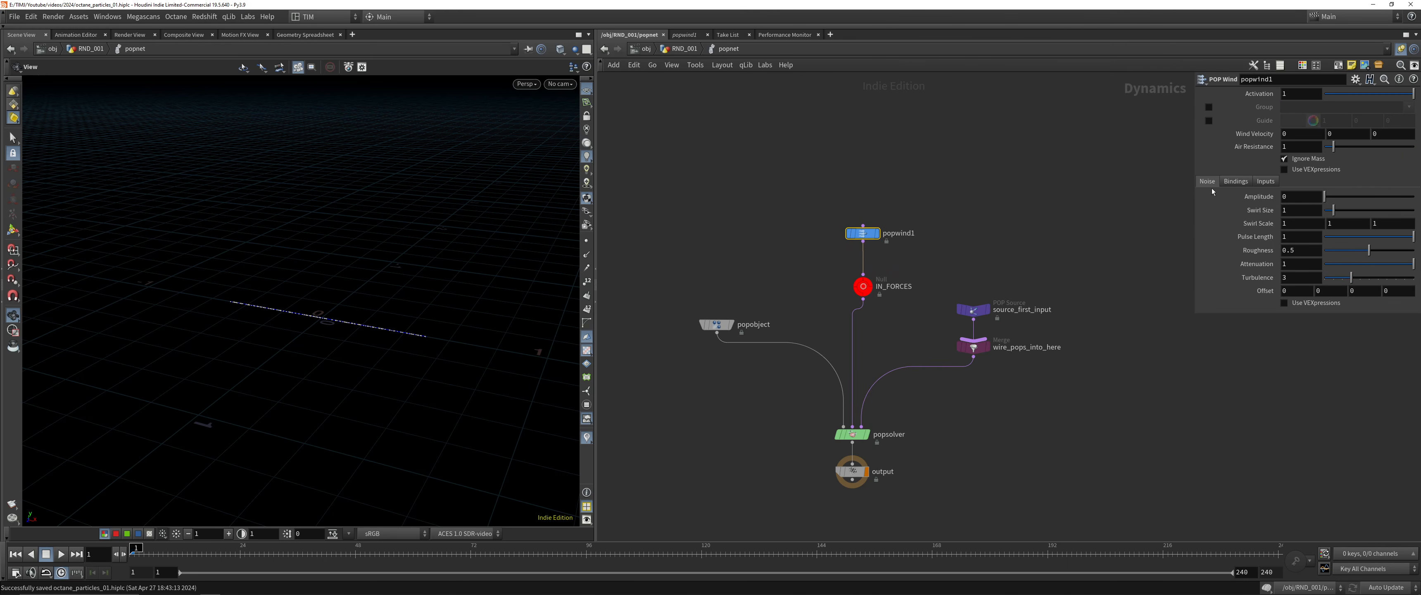
Set the noise amplitude of popwind1 to 0.5 and play the particle simulation
click(1293, 195)
text(.5)
key(Return)
key(Up)
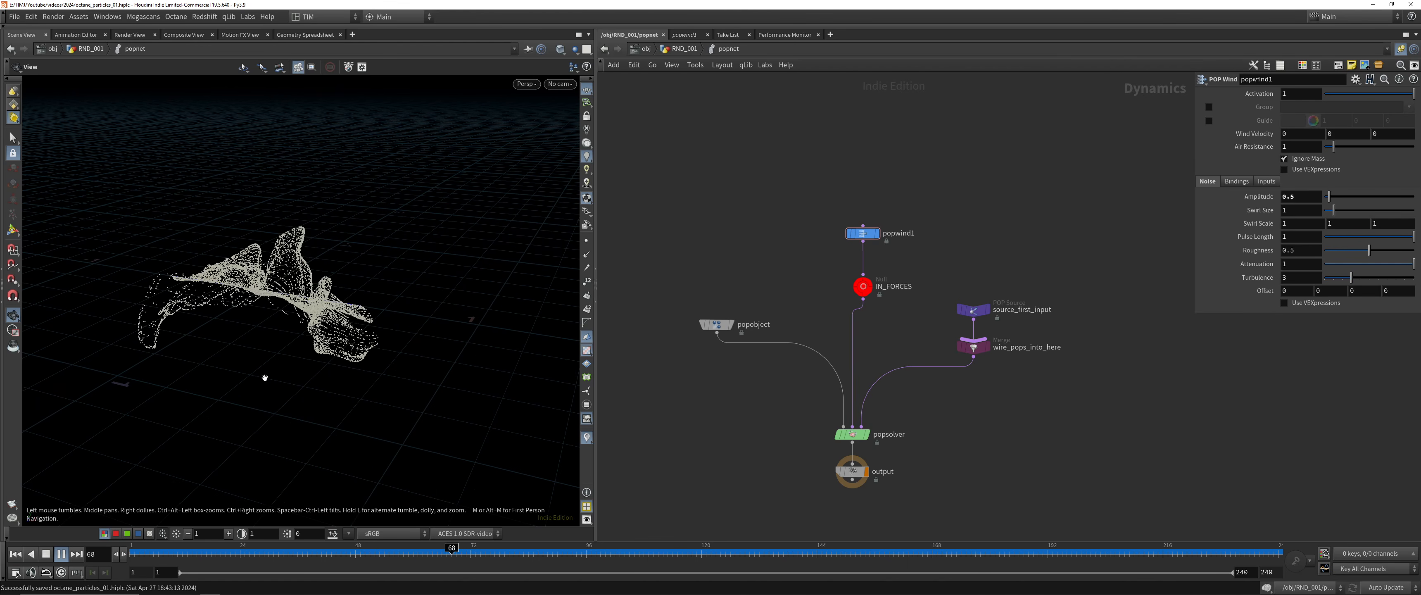
Scrub through the simulated particles, save the scene, and move on to frame 153
click(63, 576)
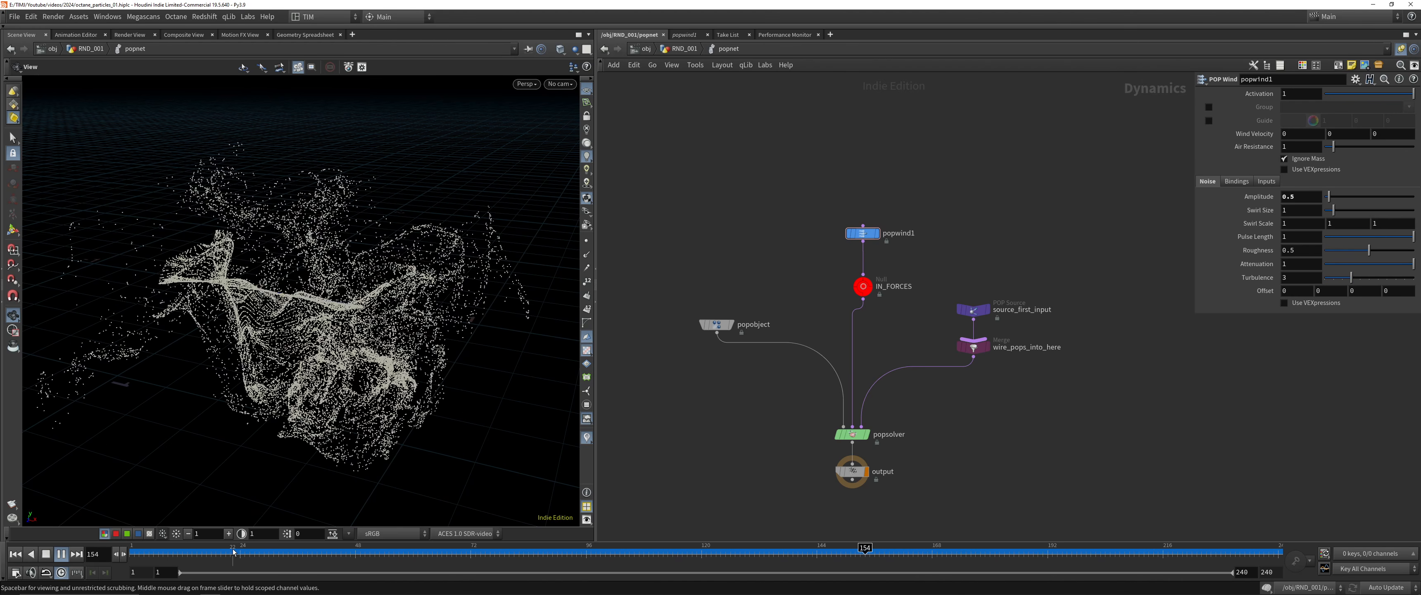
drag(234, 552, 448, 554)
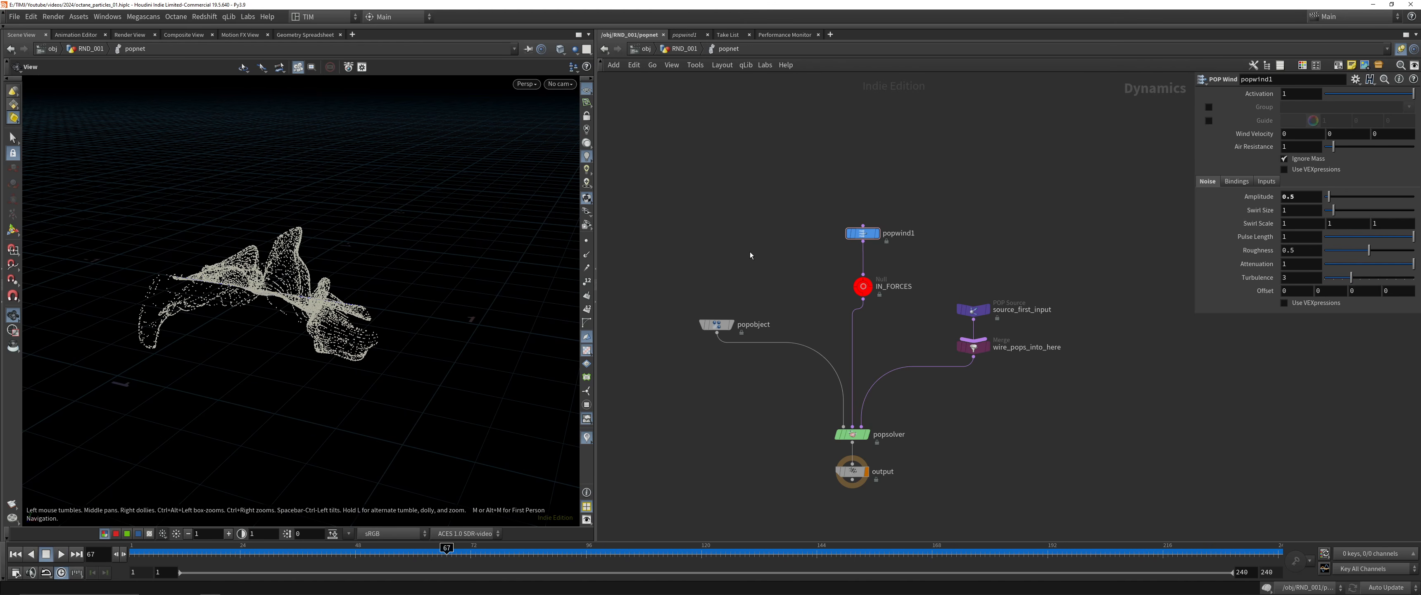
key(ctrl+s)
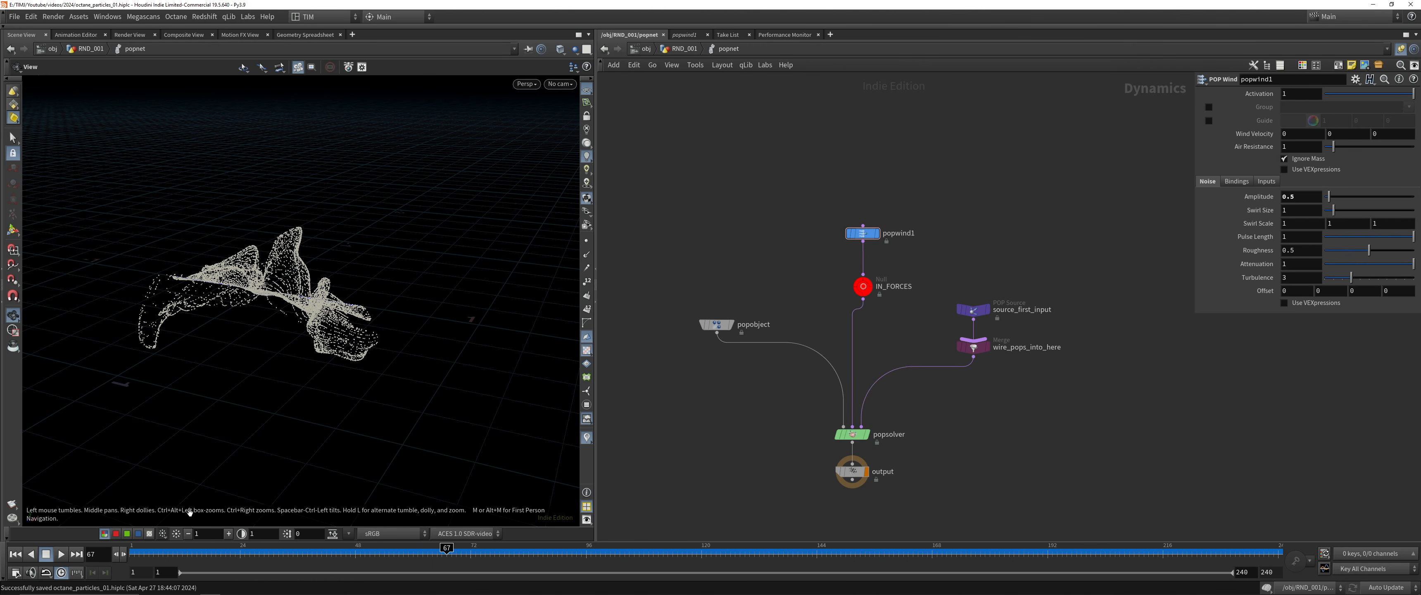
mouse_move(173, 552)
mouse_down()
mouse_move(980, 467)
mouse_move(220, 470)
mouse_move(425, 429)
mouse_move(1015, 400)
mouse_move(859, 371)
mouse_up()
Open the birth settings of the source_first_input POP Source and save the scene
drag(799, 254, 875, 215)
scroll(928, 227, up, 1)
middle_drag(928, 231, 887, 257)
scroll(888, 267, down, 1)
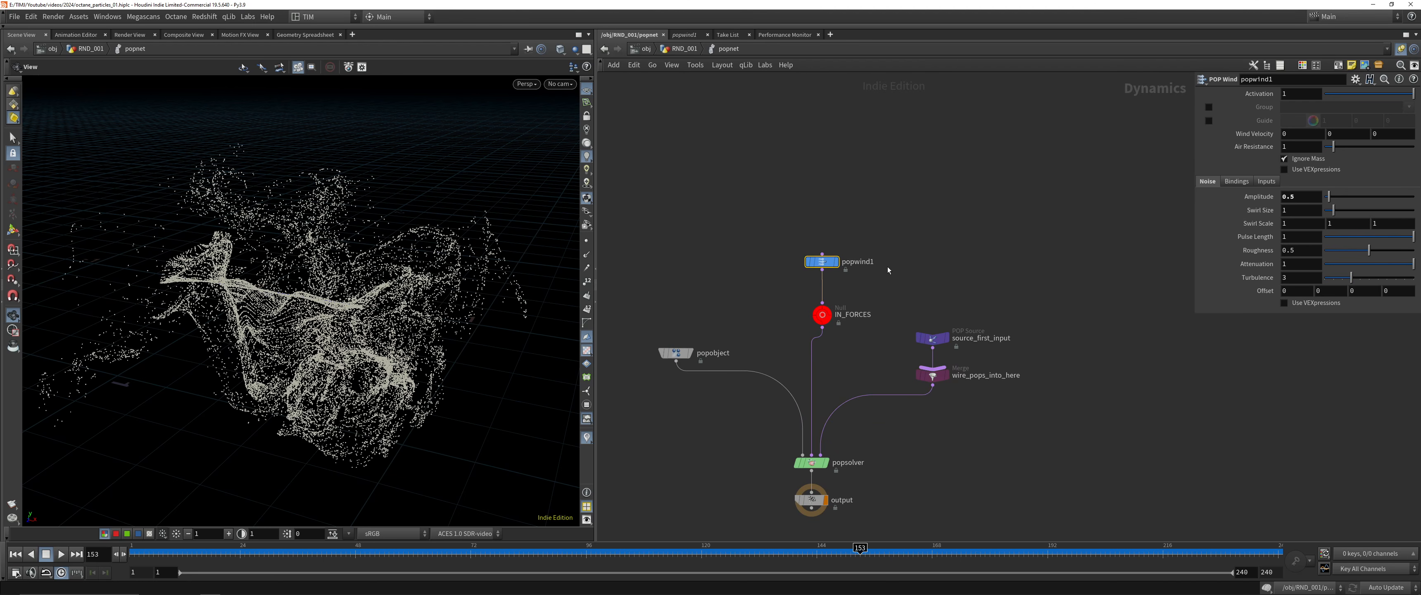
drag(915, 304, 947, 333)
drag(965, 319, 1006, 358)
scroll(1042, 453, up, 4)
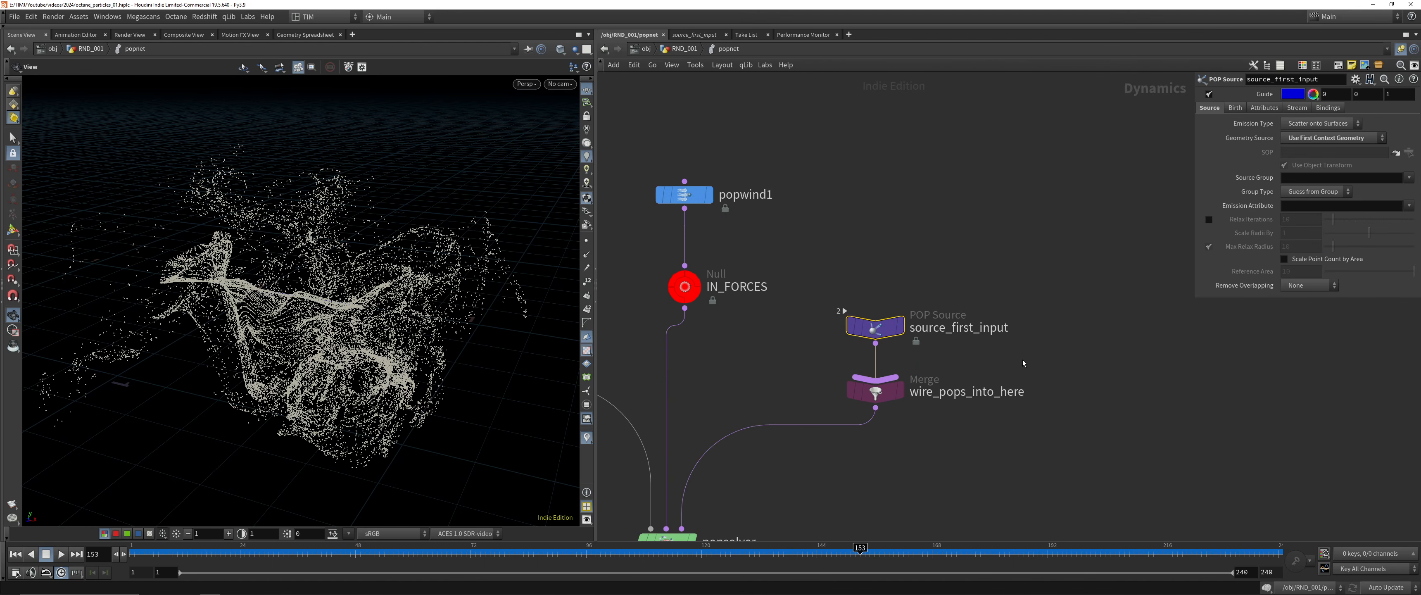
click(1234, 108)
key(ctrl+s)
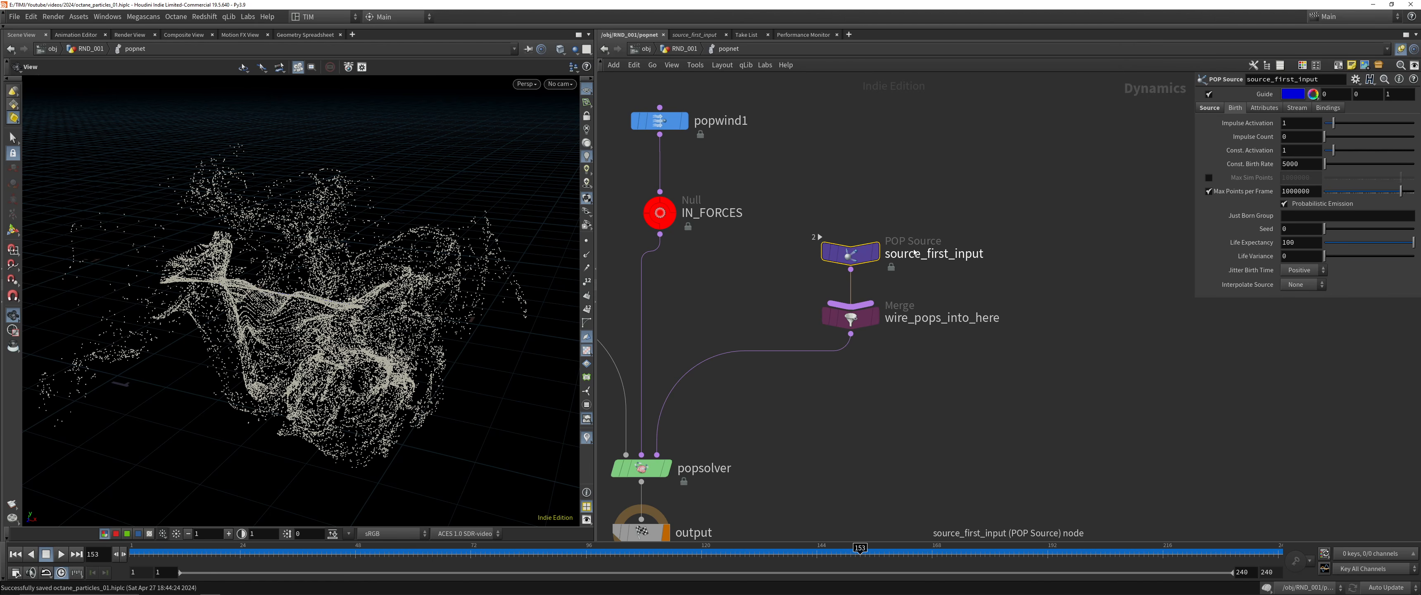
Play the simulation and try constant birth rates of 25 and 50 on source_first_input
click(58, 554)
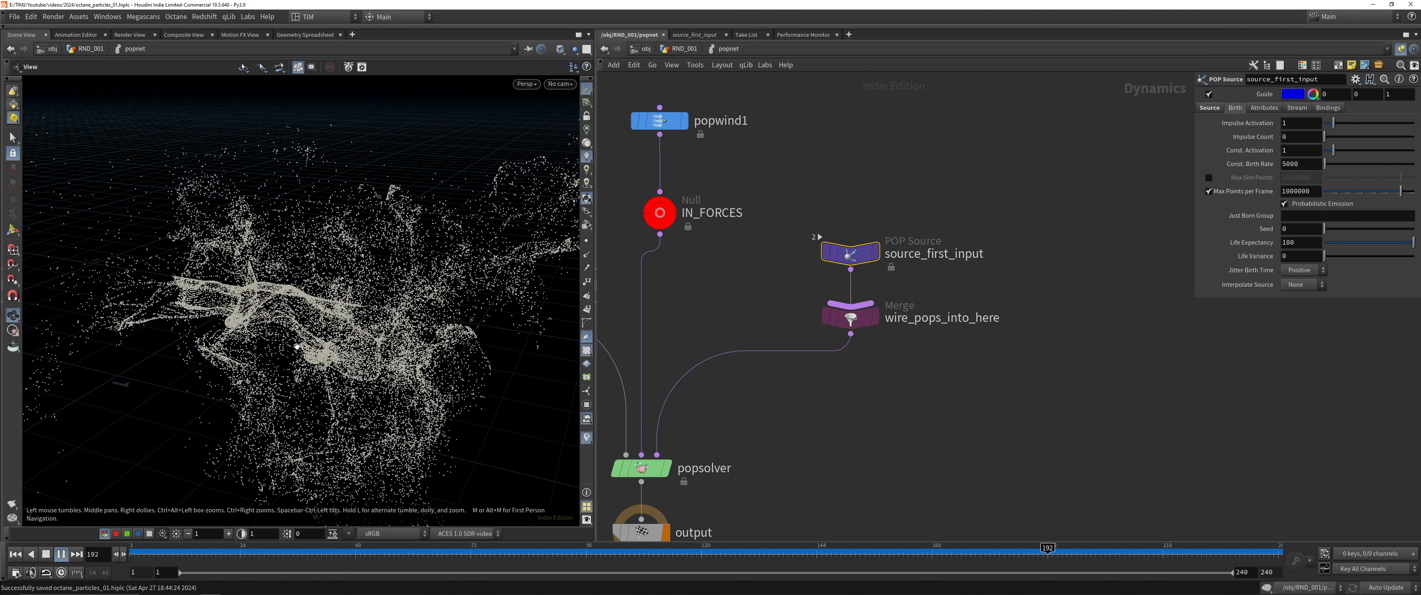
double_click(1306, 164)
text(25)
key(Return)
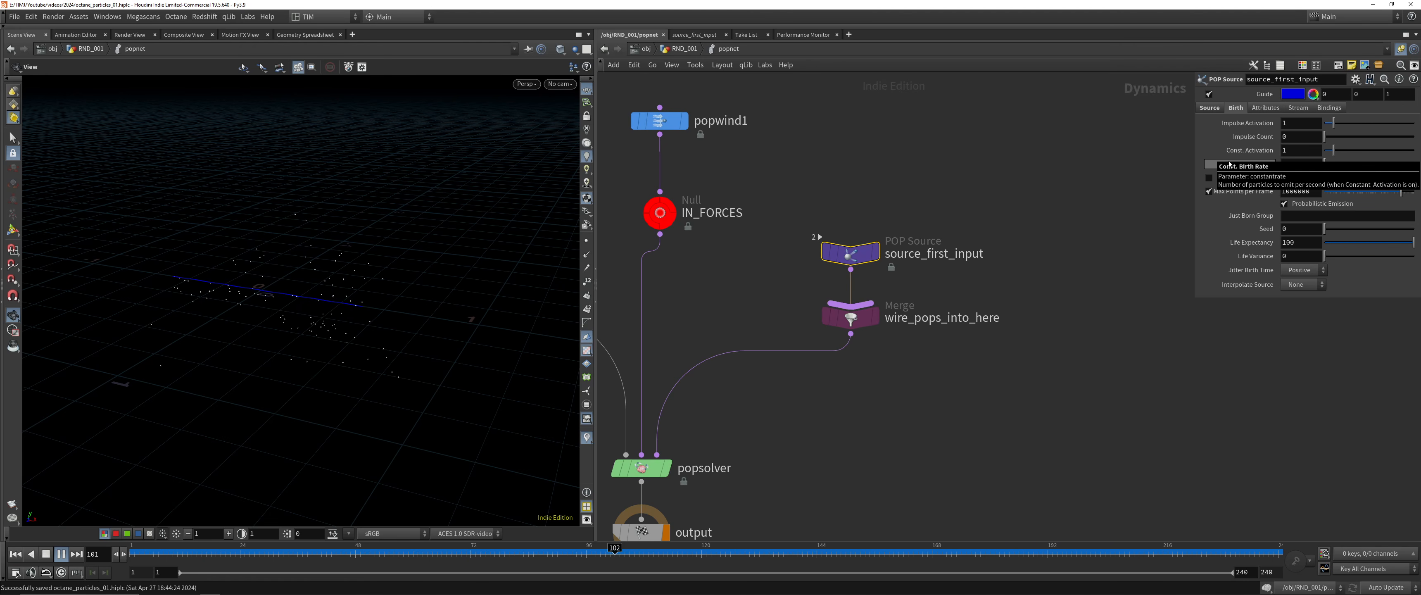
double_click(1291, 164)
text(50)
key(Return)
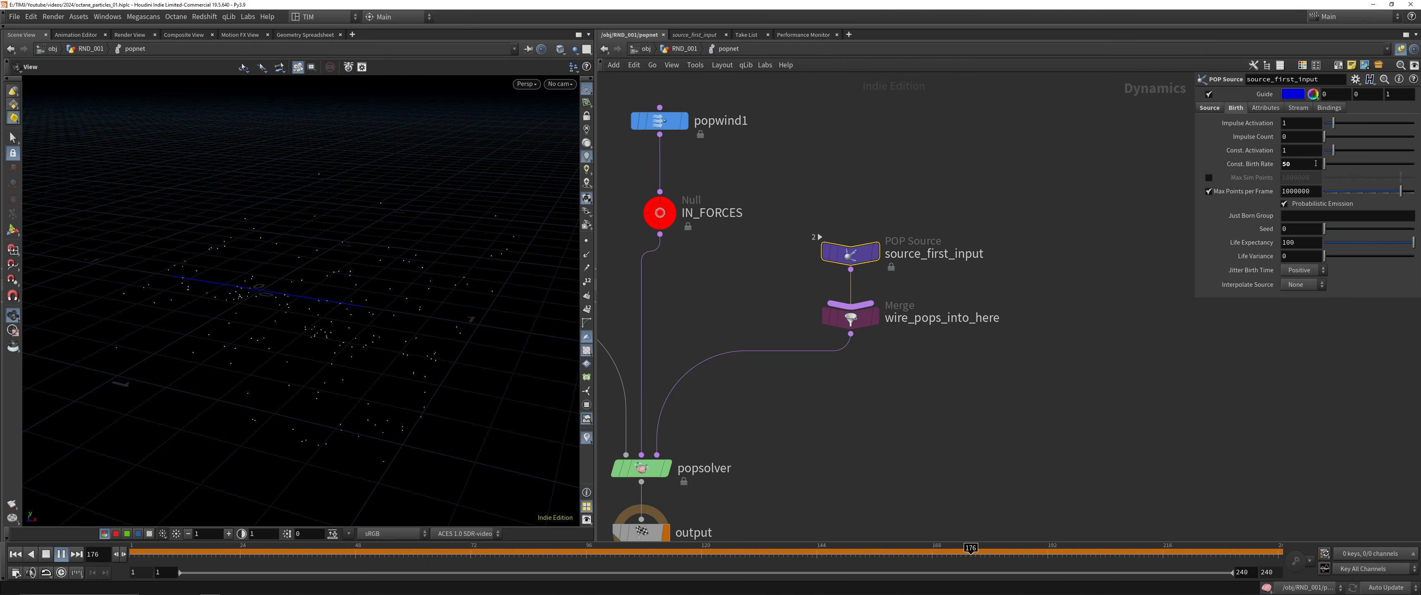
Try raising the constant birth rate of source_first_input to 5000 and on to 50000
double_click(1316, 163)
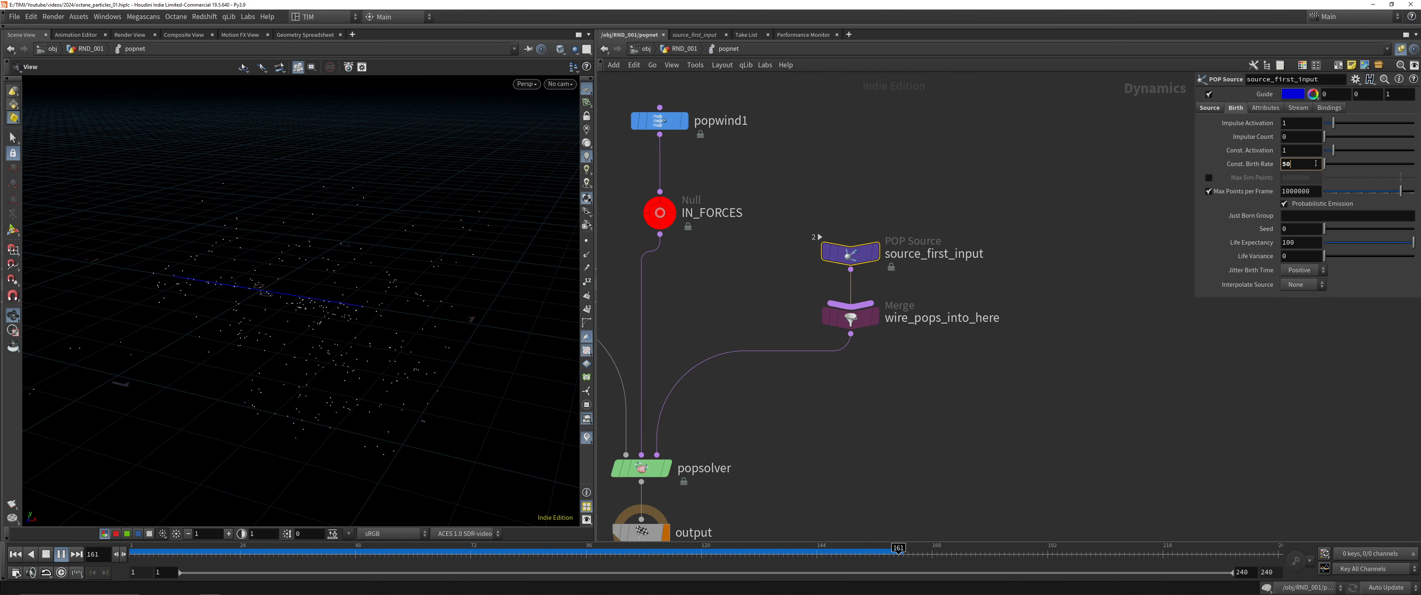
text(5000)
key(Return)
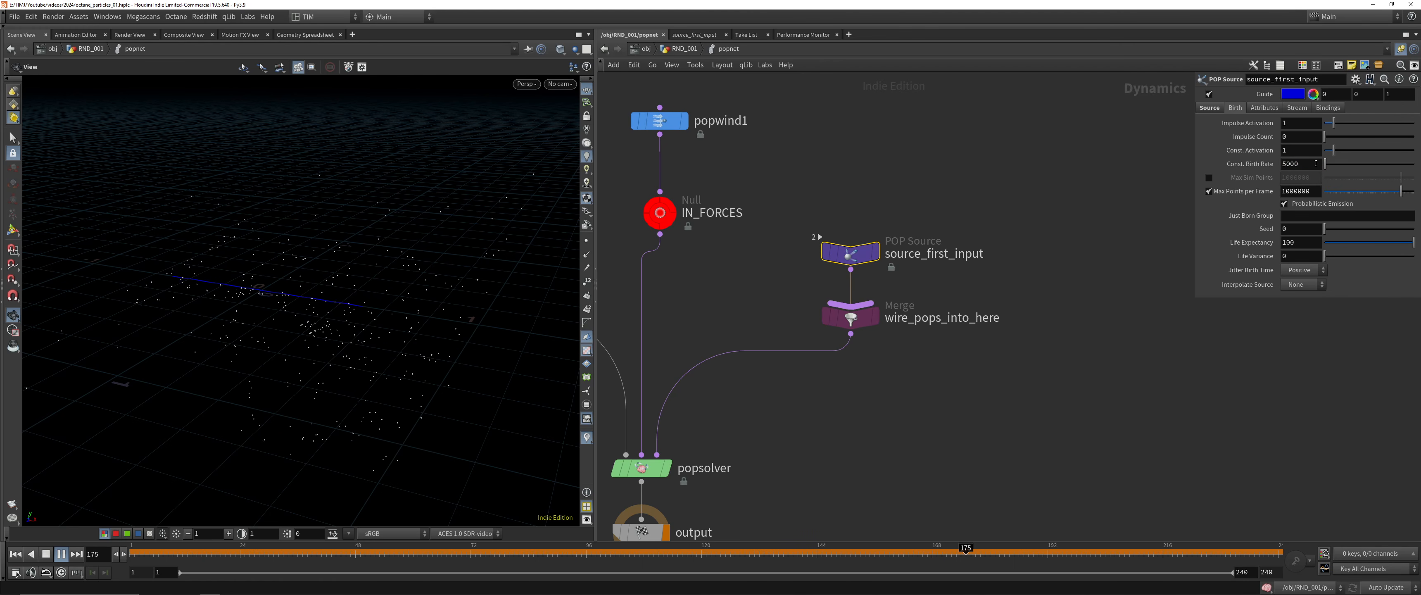
text(0)
key(Return)
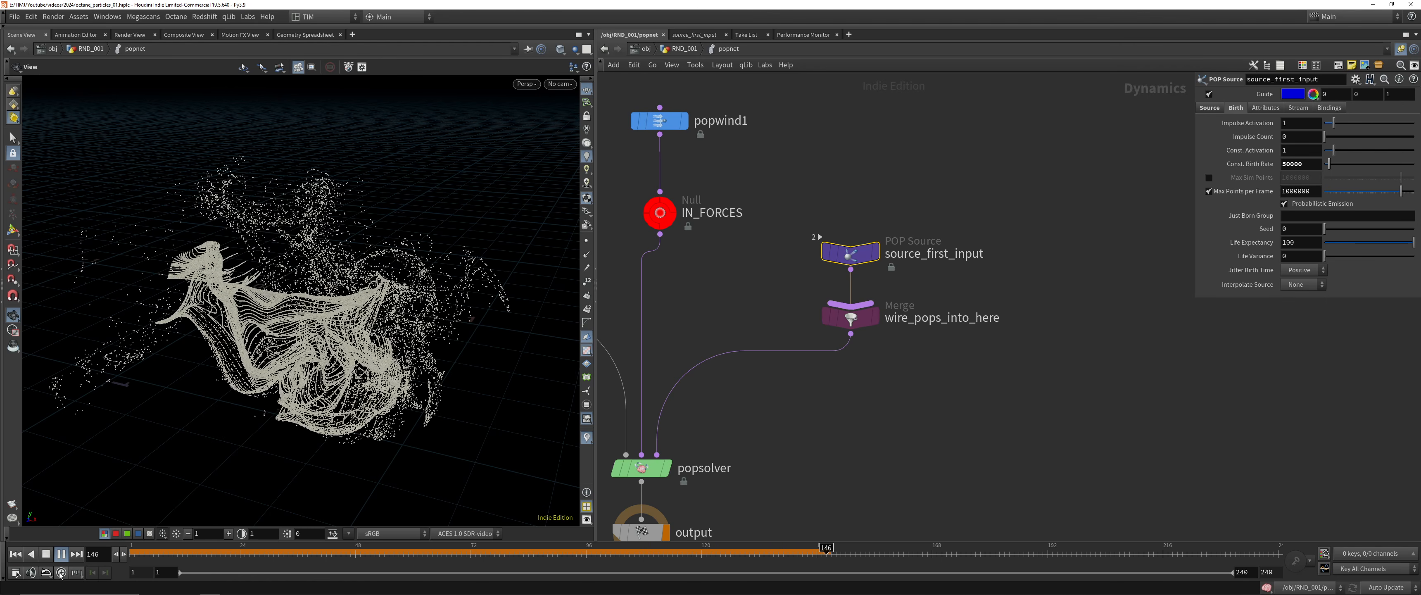
Play and scrub through the denser particle simulation, returning to frame 1
click(40, 557)
click(61, 554)
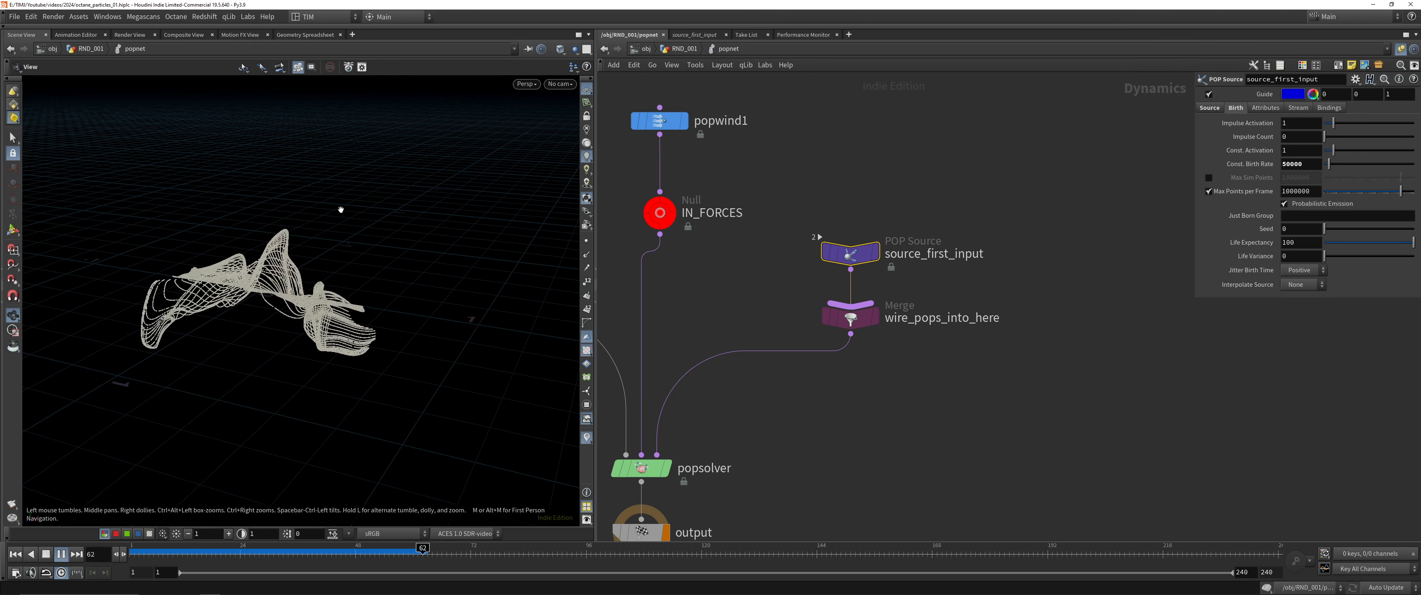
mouse_move(138, 549)
mouse_down()
mouse_move(466, 548)
mouse_move(321, 547)
mouse_up()
mouse_move(324, 467)
mouse_down()
mouse_move(314, 143)
mouse_move(152, 265)
mouse_move(331, 486)
mouse_up()
drag(314, 553, 132, 553)
right_drag(247, 222, 324, 333)
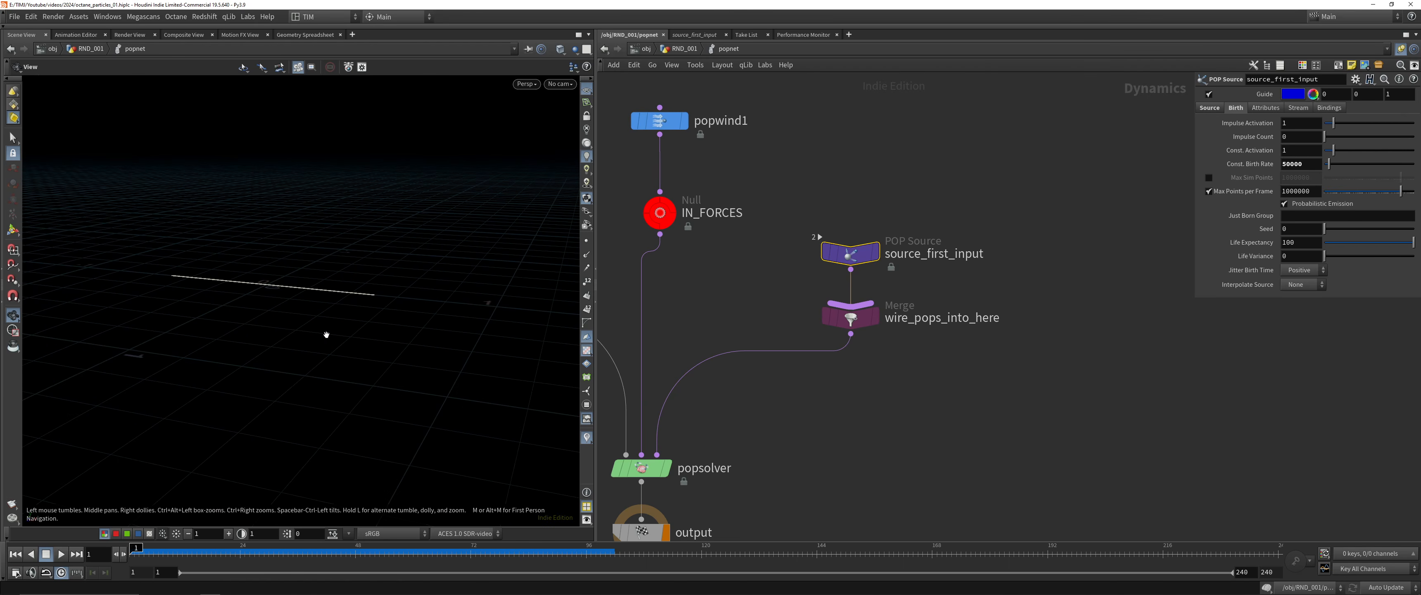
drag(324, 333, 315, 257)
middle_drag(314, 257, 319, 275)
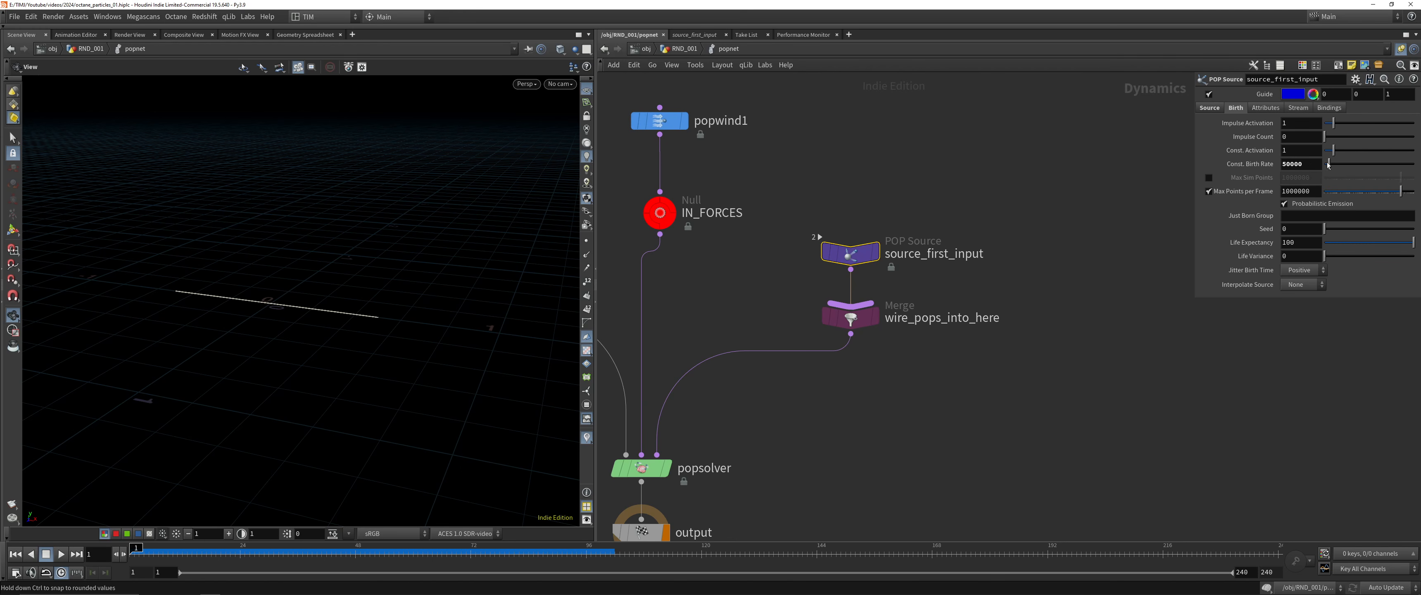
Turn off constant emission on source_first_input by setting Const. Birth Rate and Const. Activation to 0
click(1319, 163)
text(0)
key(Return)
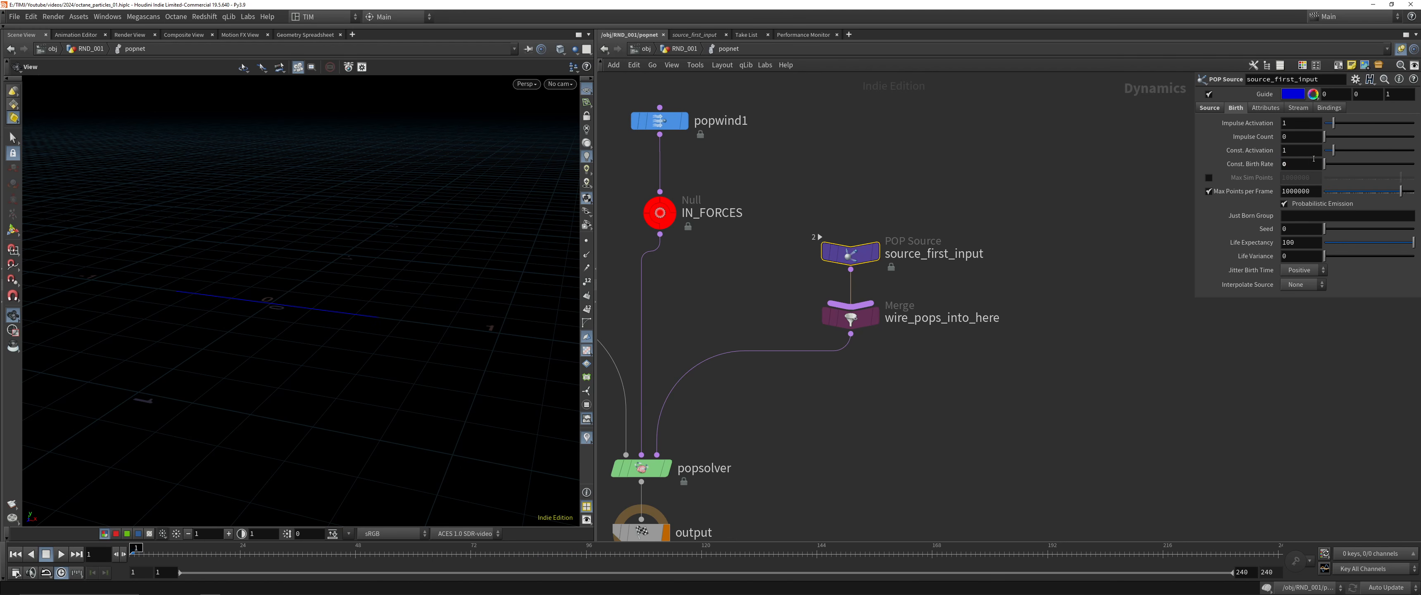
double_click(1306, 149)
text(0)
Set the impulse count of source_first_input to 150
drag(1324, 137, 1322, 138)
double_click(1294, 136)
text(150)
key(Return)
Limit the impulse emission to the first frame with the Impulse Activation expression $FF == 1 and save the scene
text(%$F)
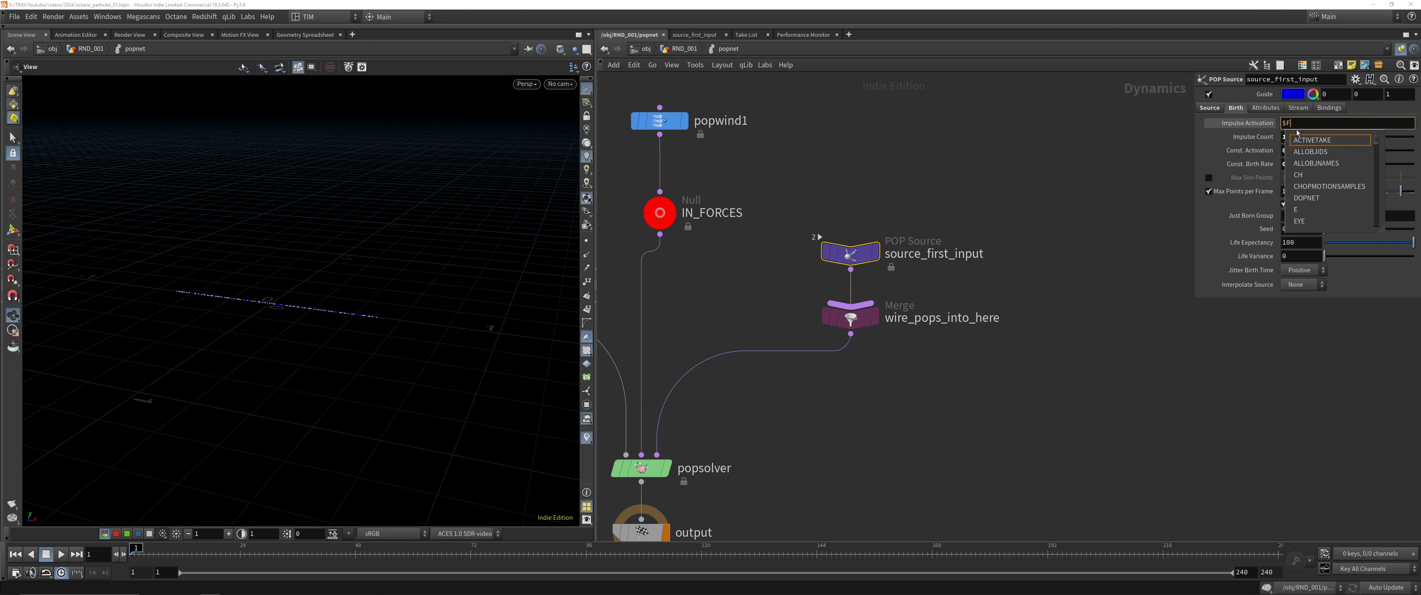
text(F == 1)
key(Return)
key(ctrl+s)
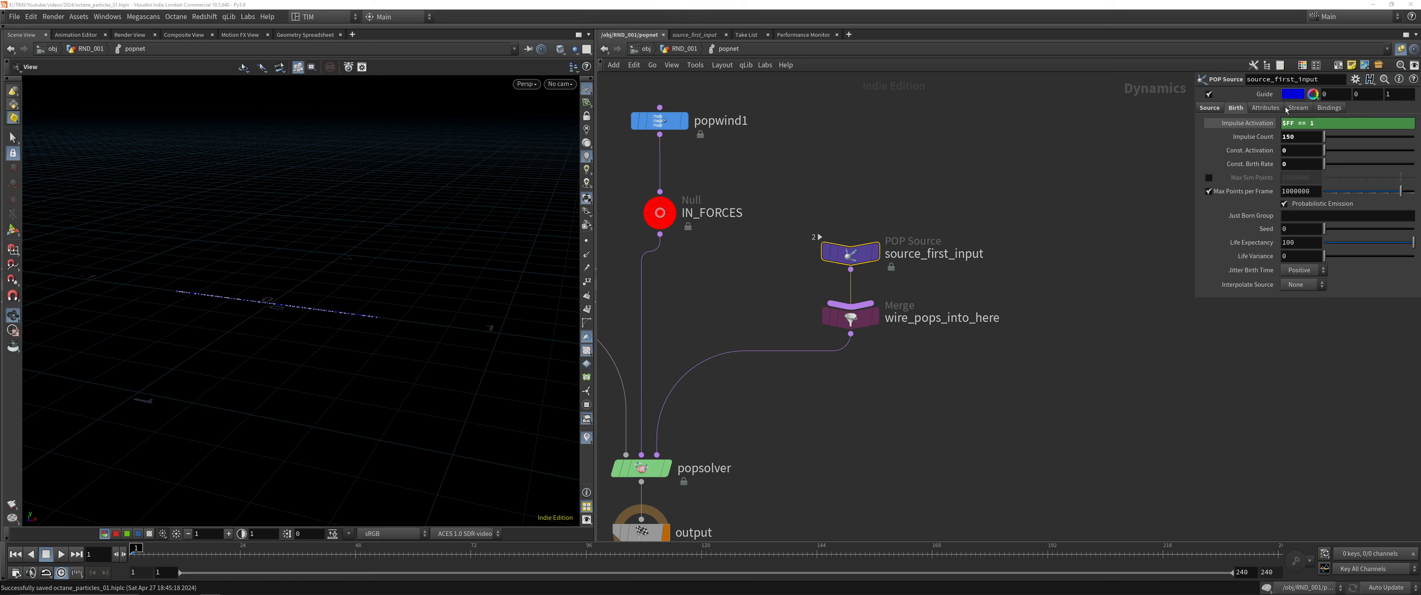
Go back up to the RND_001 geometry network, play the simulation, and return to frame 1
click(978, 227)
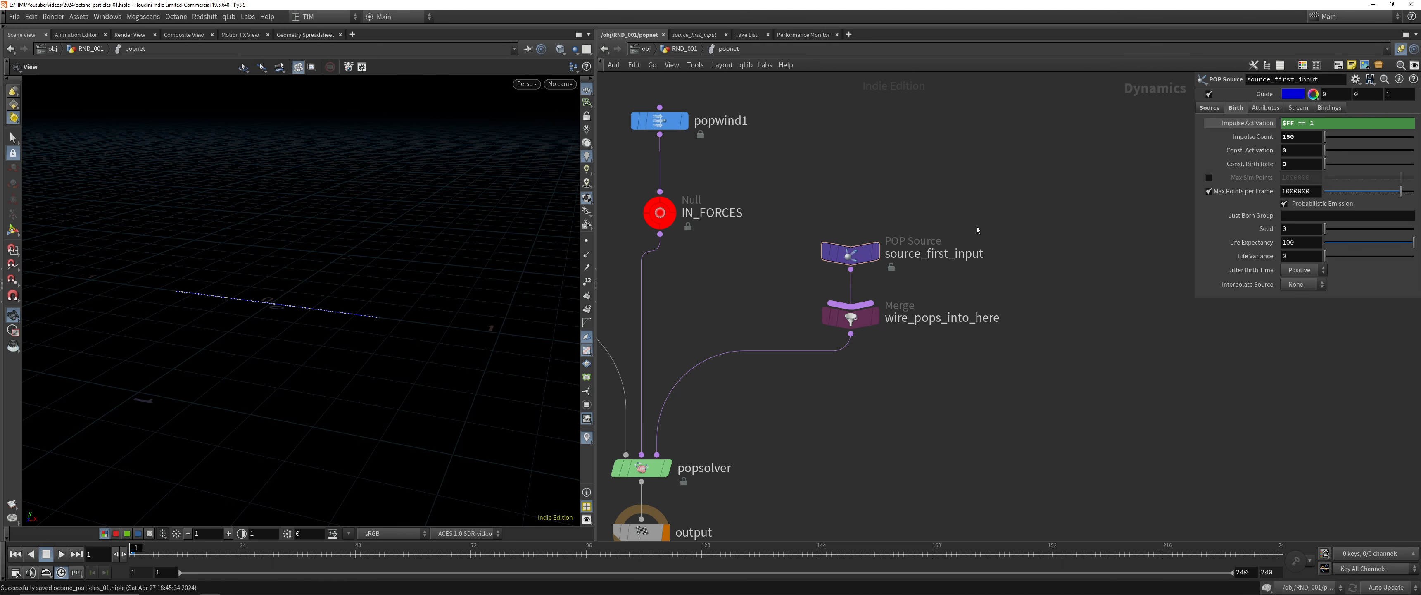
key(u)
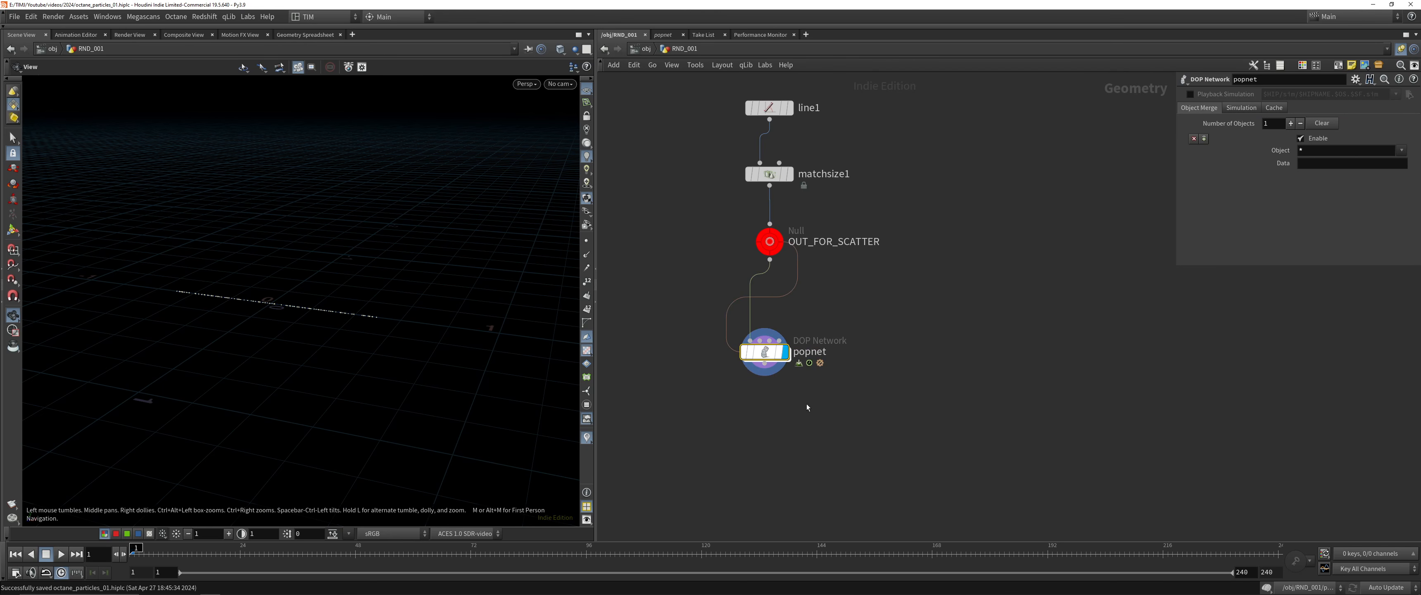
click(62, 554)
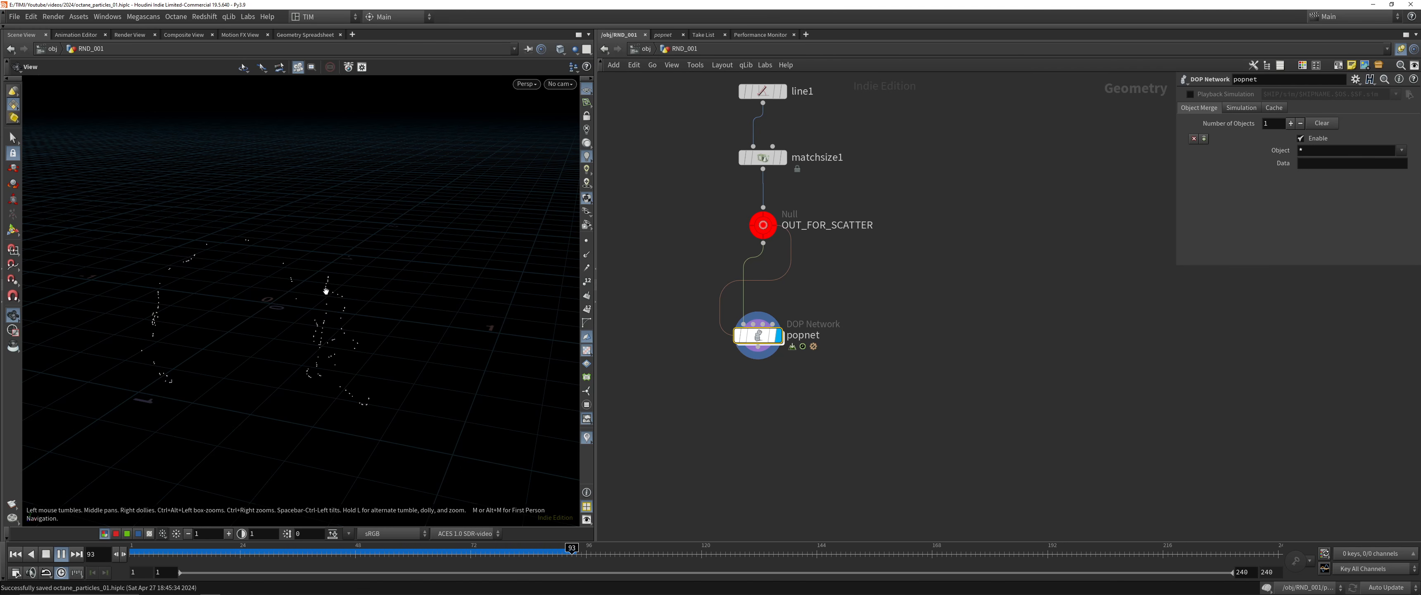
middle_drag(773, 471, 750, 425)
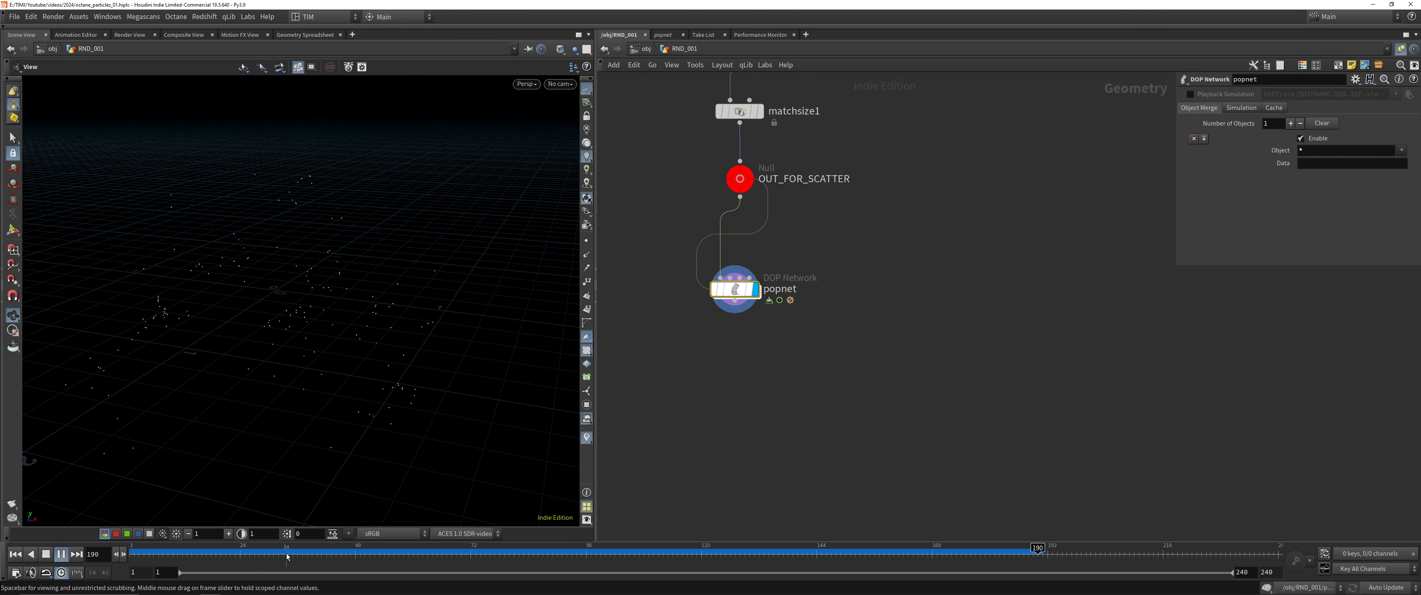
click(15, 554)
Add a Trail node fed by popnet
click(734, 301)
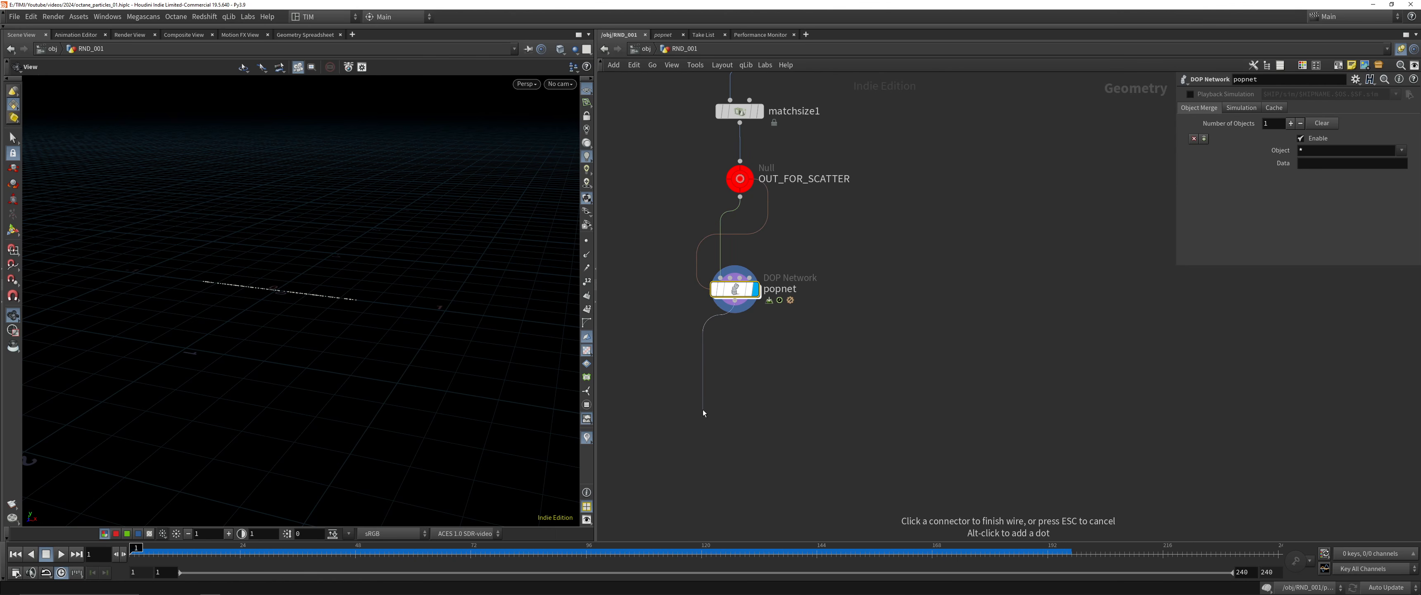
key(Tab)
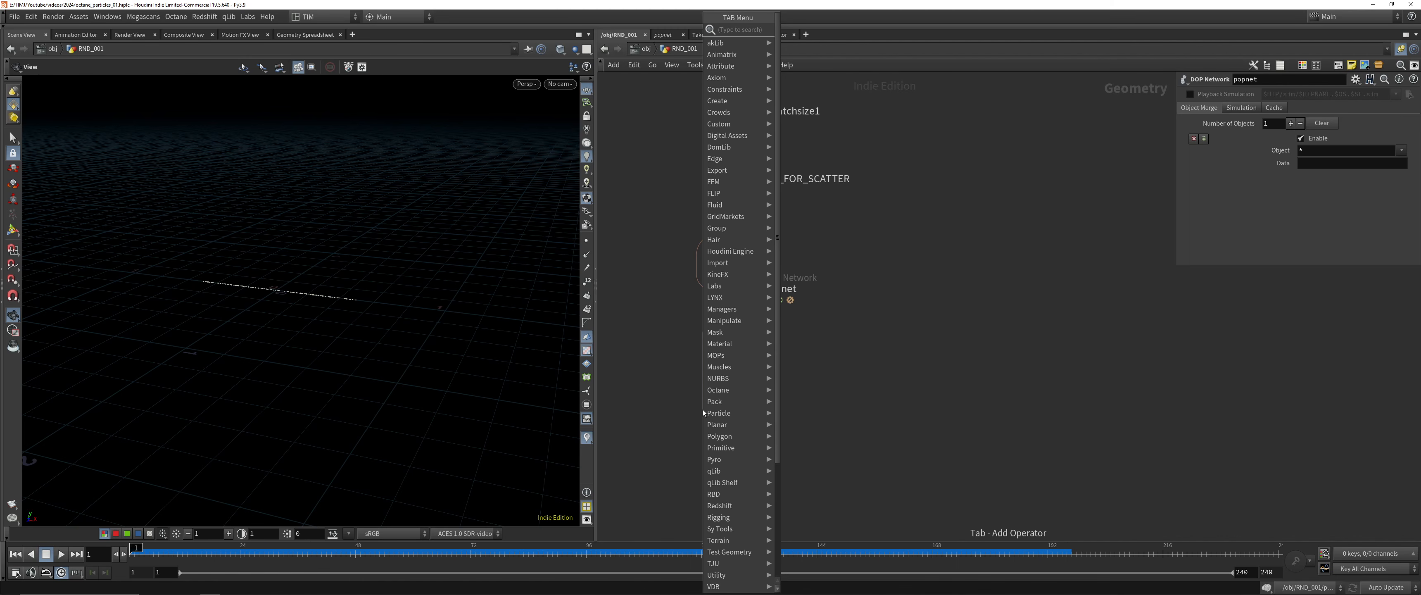
text(trail)
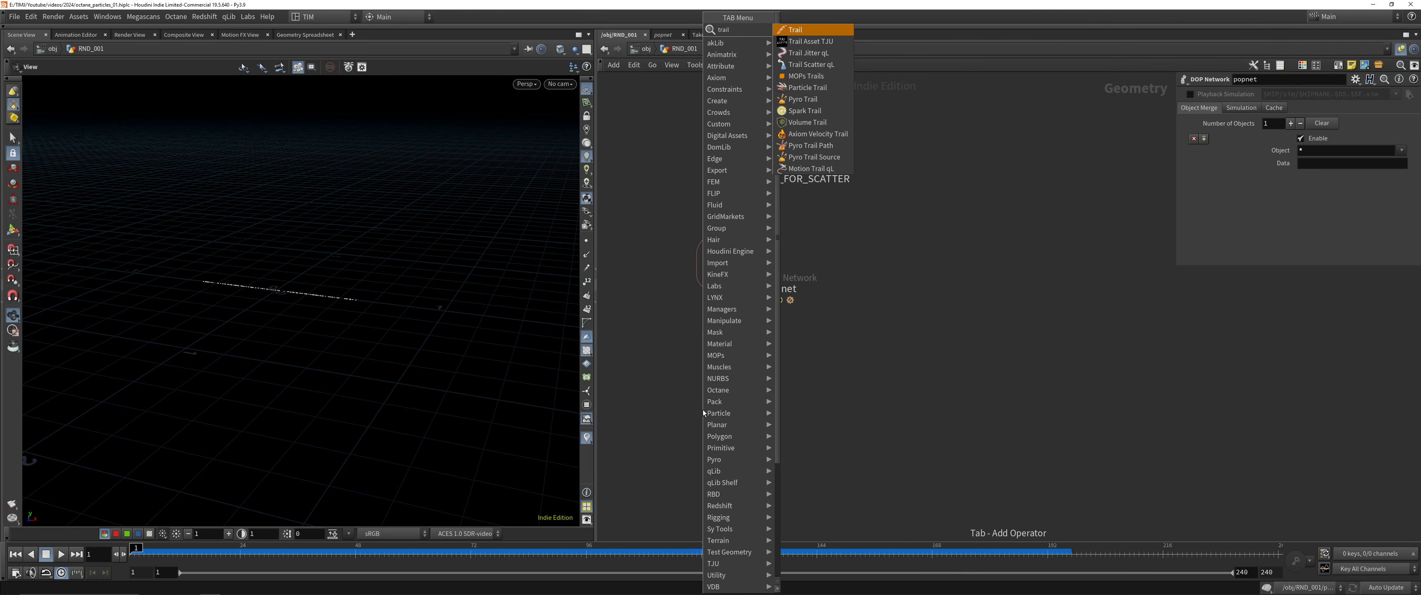
key(Return)
click(703, 410)
Set the result type of trail1 to Connect as Polygons, disable Close rows, and save the scene
click(1343, 94)
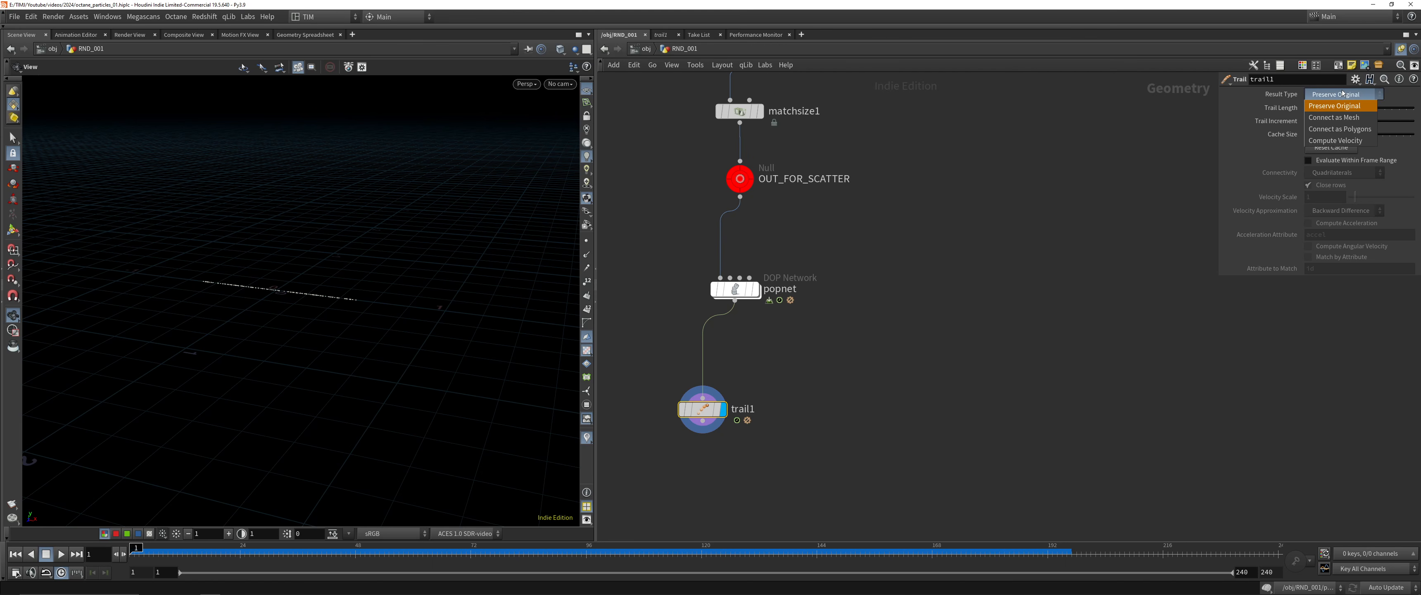
click(1338, 147)
click(1338, 98)
click(1331, 129)
click(1324, 187)
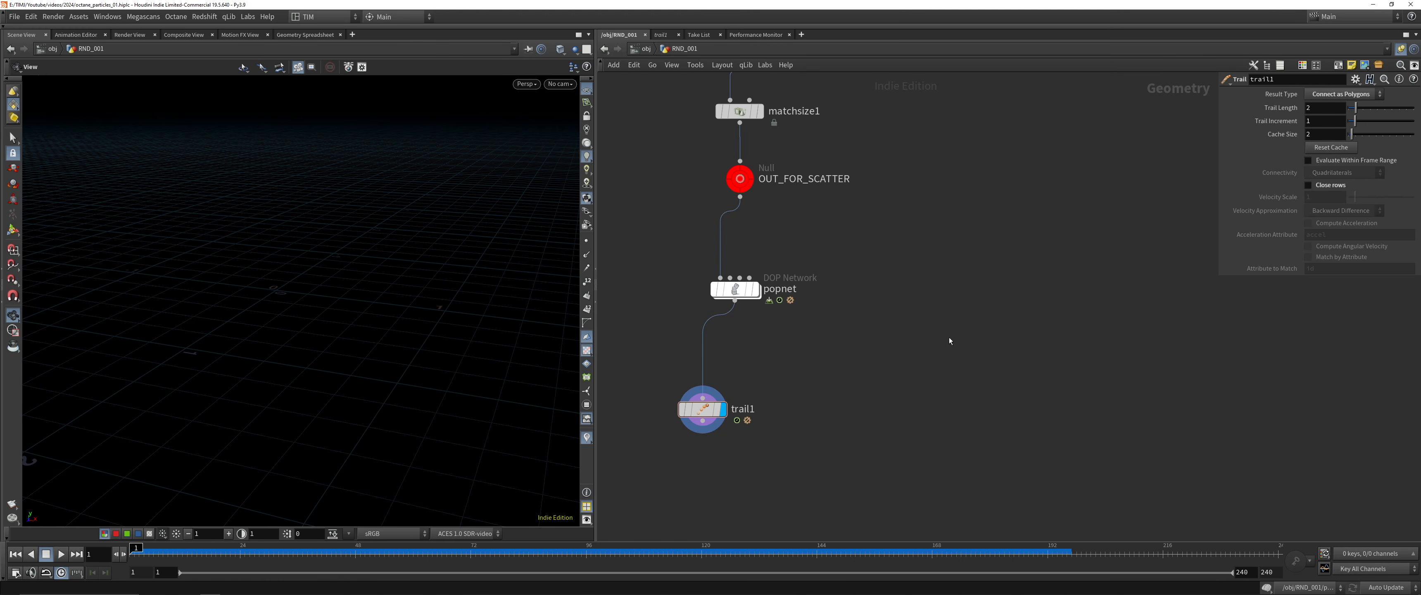
key(ctrl+s)
Set the trail length of trail1 to 240 and play the simulation
click(1324, 108)
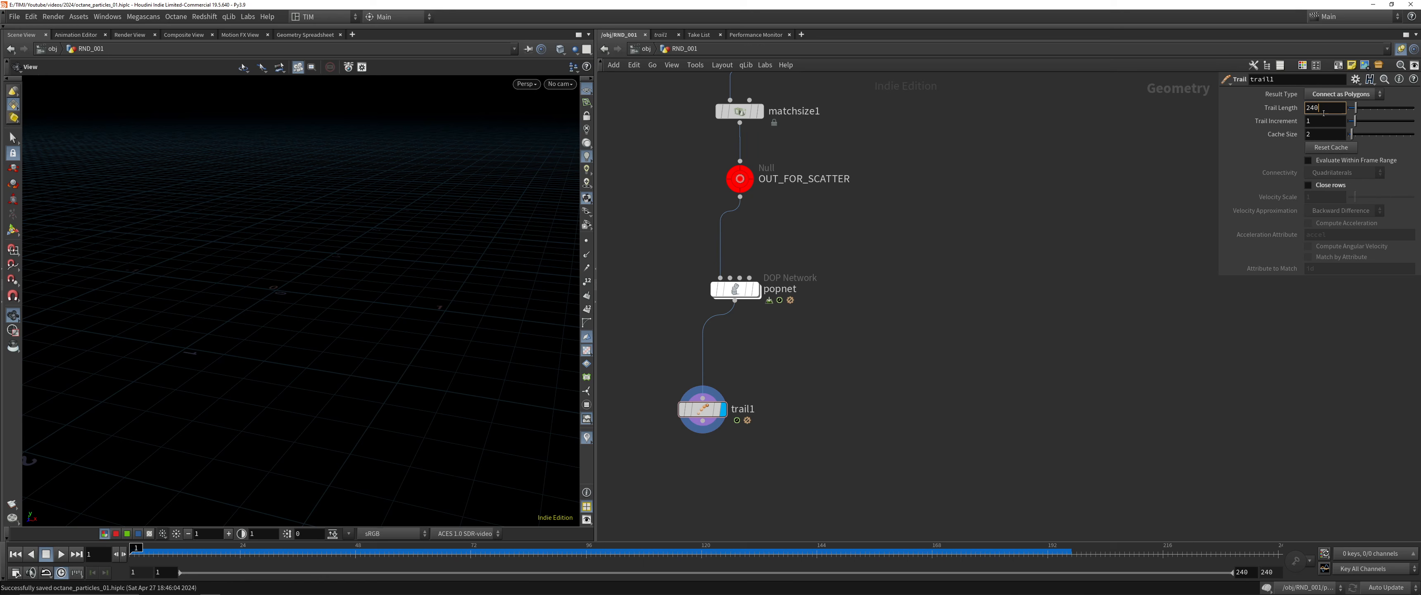
key(Return)
key(Up)
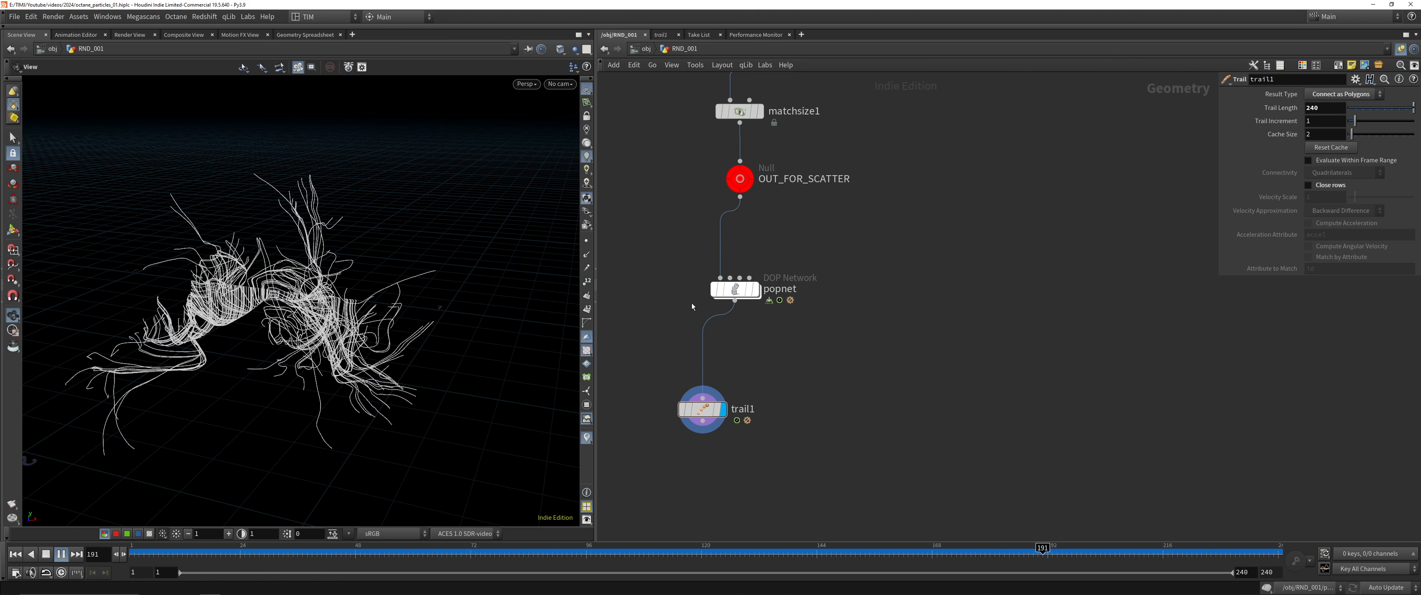
Play the trails backward and forward and move on to frame 199
key(Up)
key(Down)
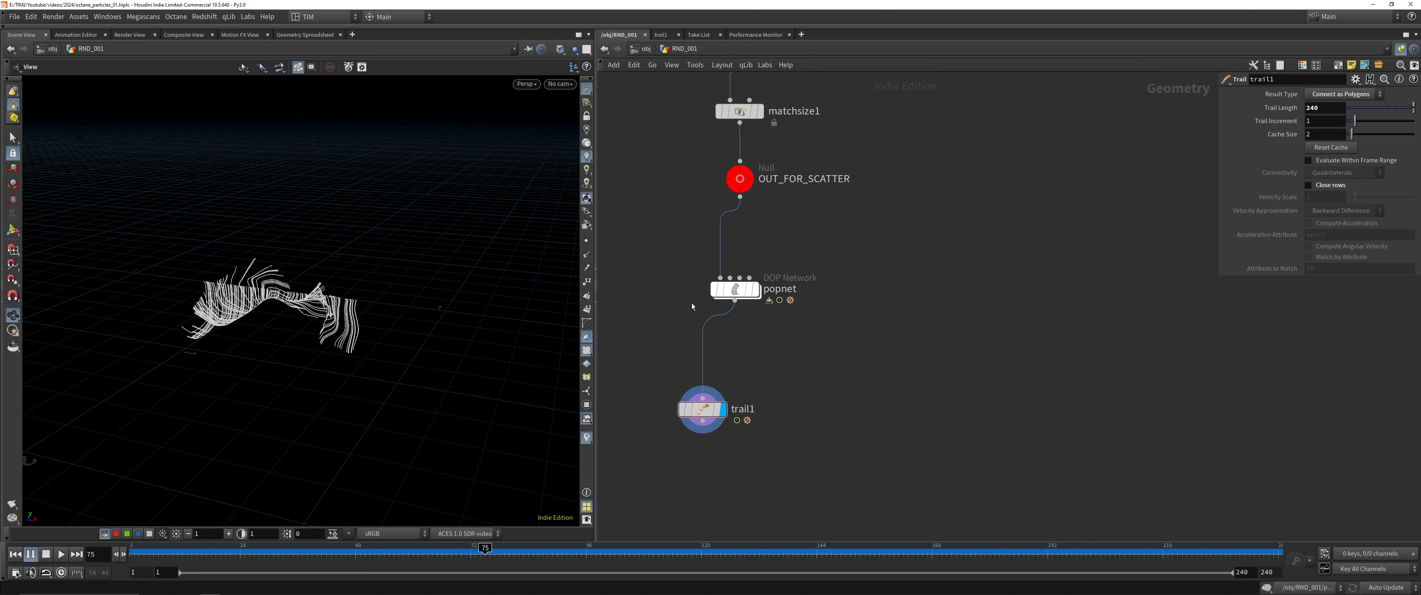
key(Up)
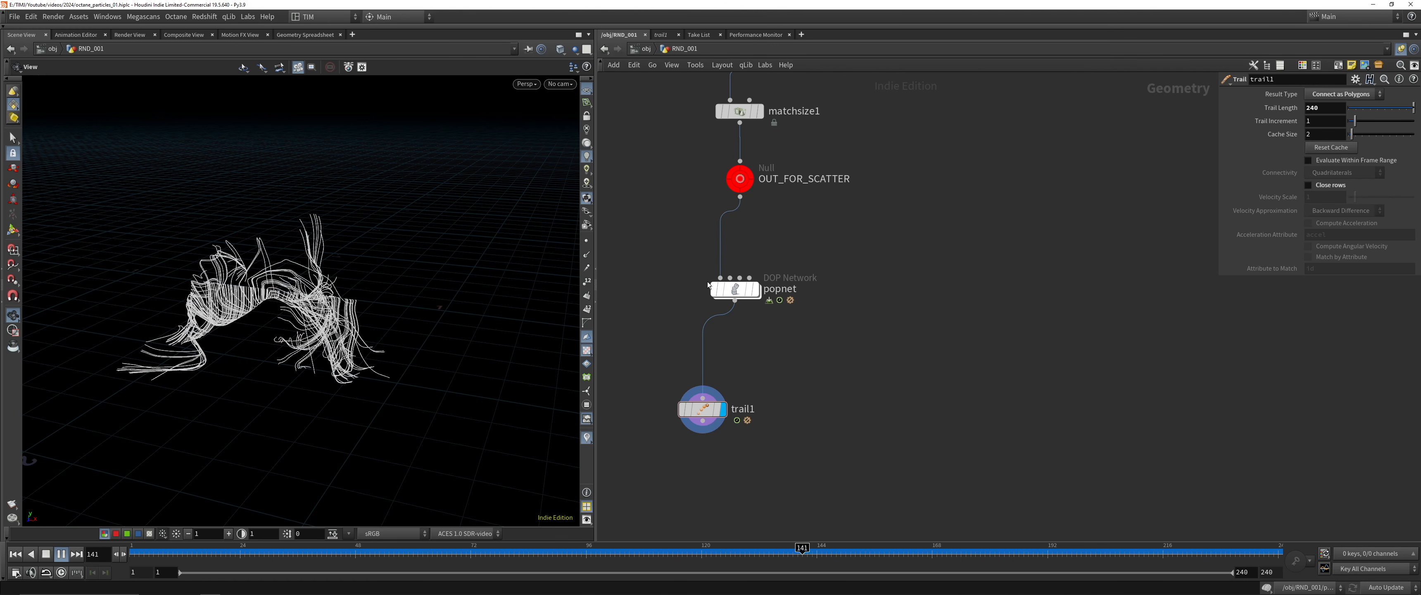
drag(436, 548, 1081, 546)
mouse_move(274, 346)
mouse_down()
mouse_move(232, 324)
mouse_move(250, 341)
mouse_up()
middle_drag(767, 464, 954, 278)
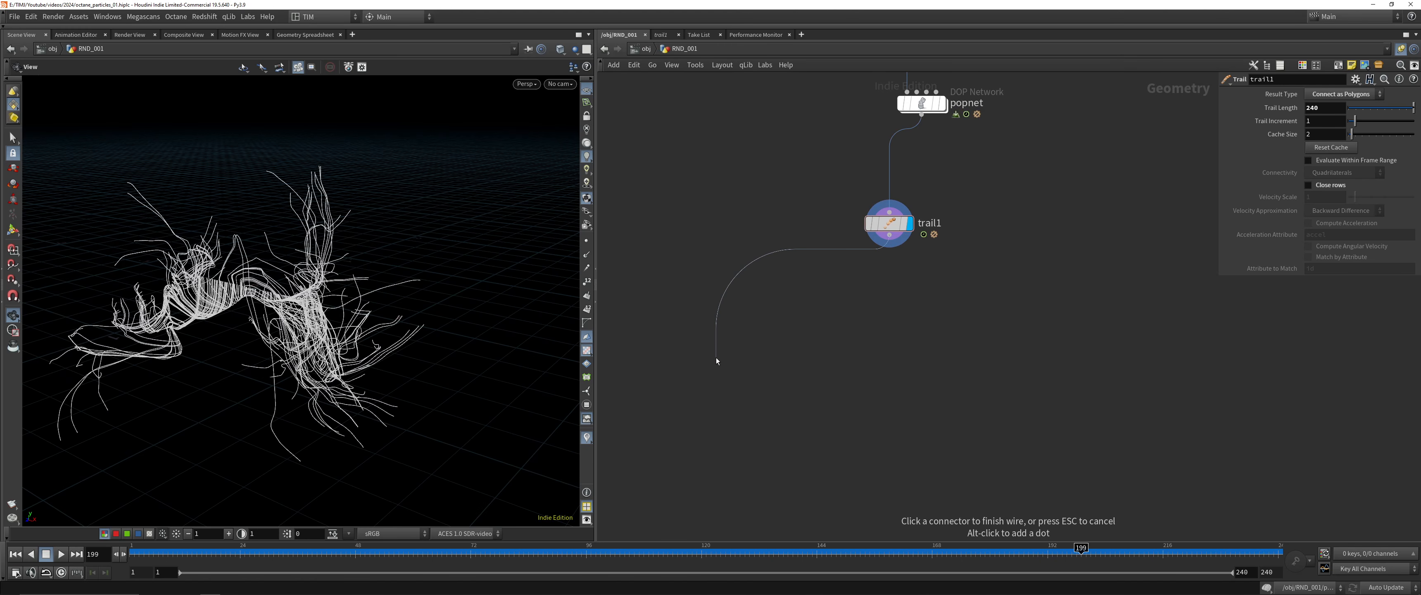
key(Tab)
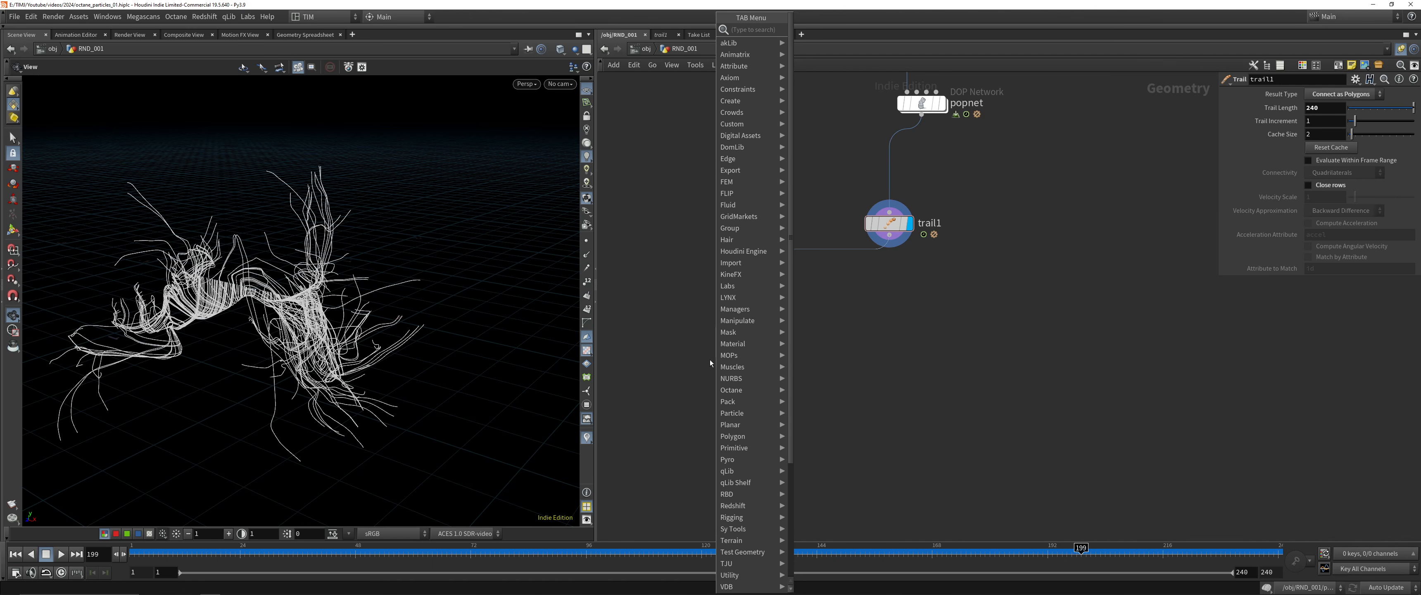
key(Escape)
middle_click(894, 238)
click(890, 237)
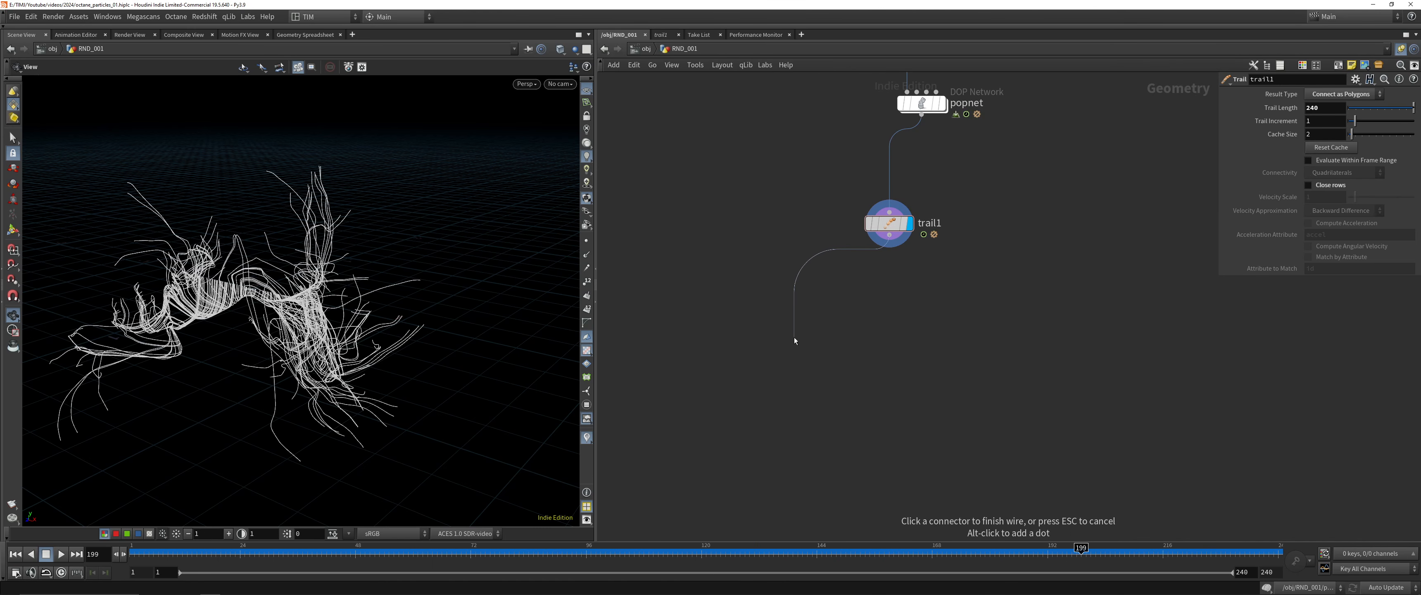
key(Escape)
Add an Attribute Delete node fed by trail1
click(890, 235)
key(Tab)
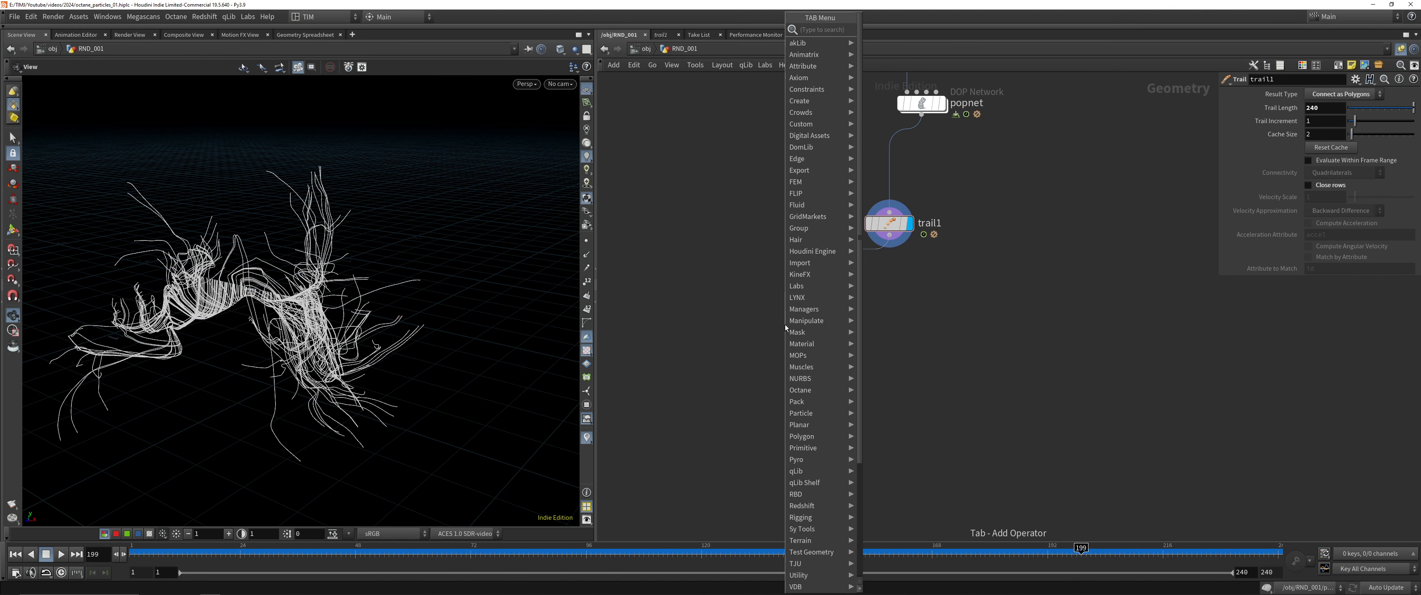
text(ad)
key(Return)
key(Return)
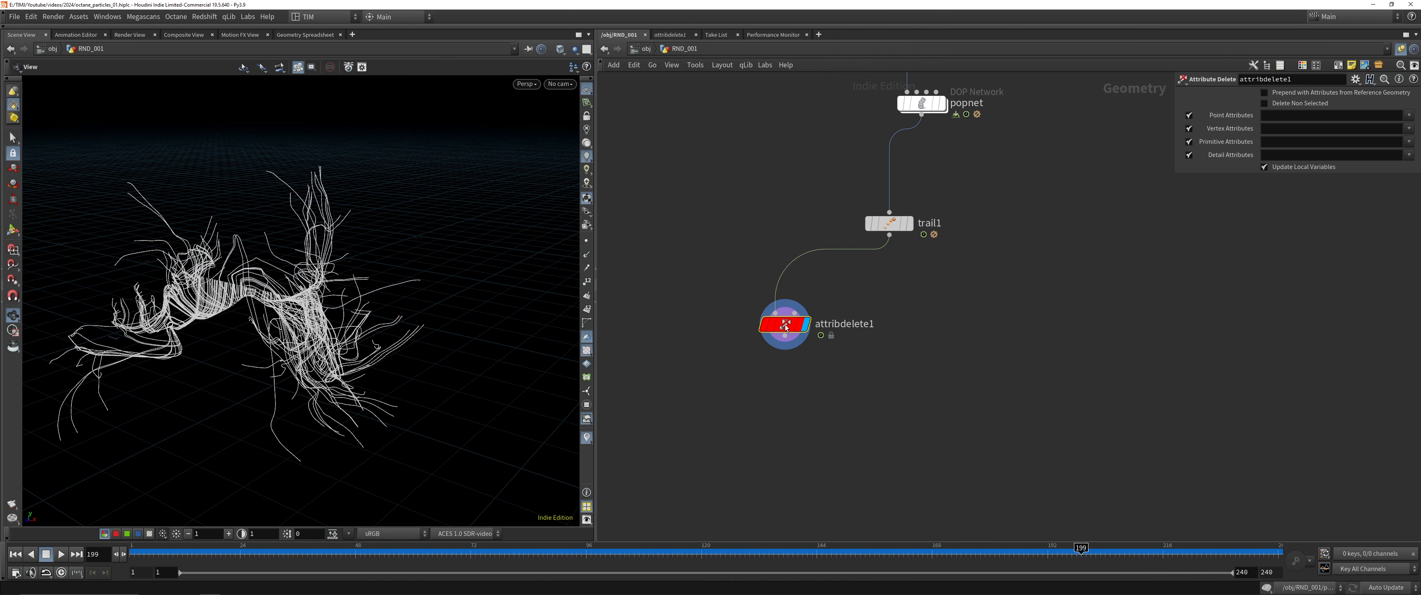
Set the point, vertex, primitive and detail attributes of attribdelete1 to * for deletion and save the scene
click(1267, 115)
text(*)
key(Tab)
text(*)
key(Tab)
text(*)
key(Tab)
text(*)
key(Tab)
key(ctrl+s)
Reposition attribdelete1 and add a Group Expression node fed by its output
middle_click(800, 329)
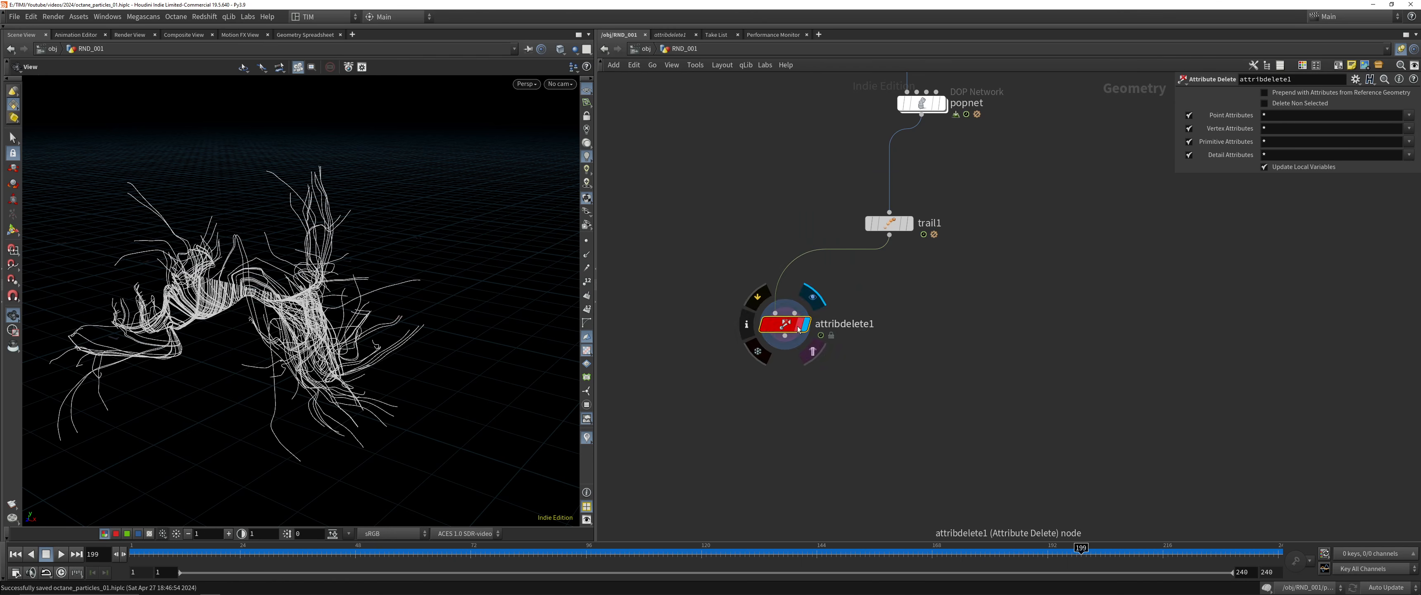
drag(797, 327, 766, 306)
click(753, 315)
middle_drag(724, 379, 756, 339)
key(Tab)
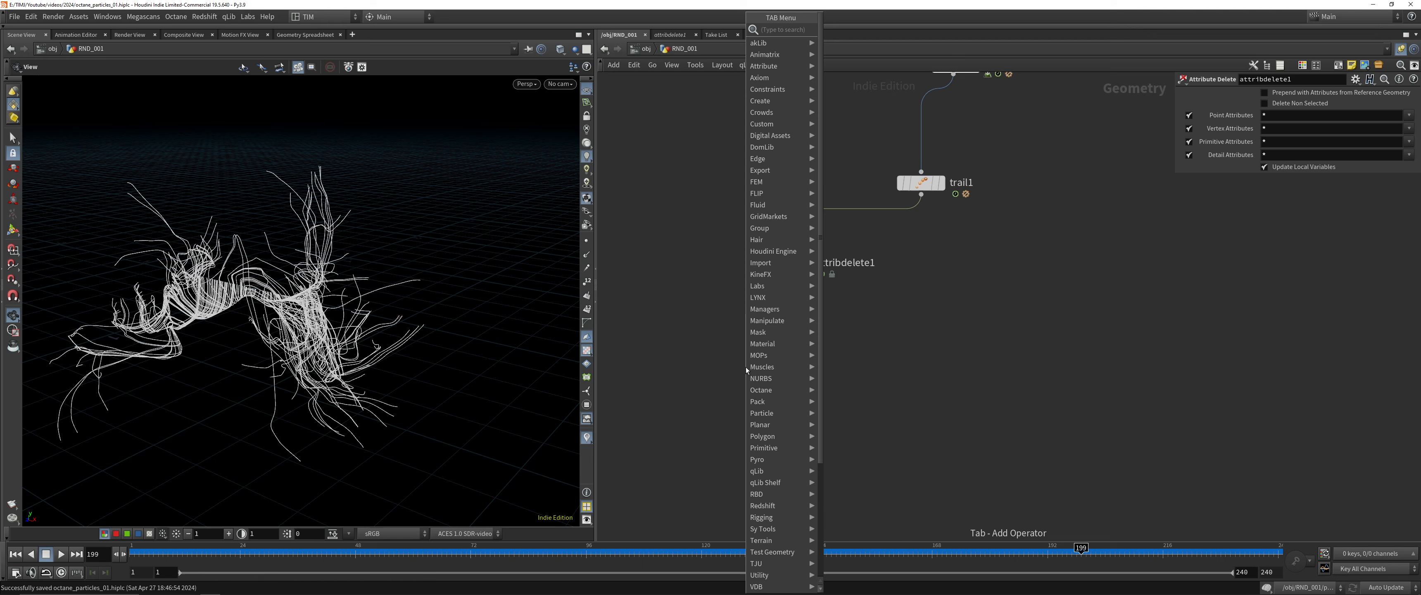
text(ge)
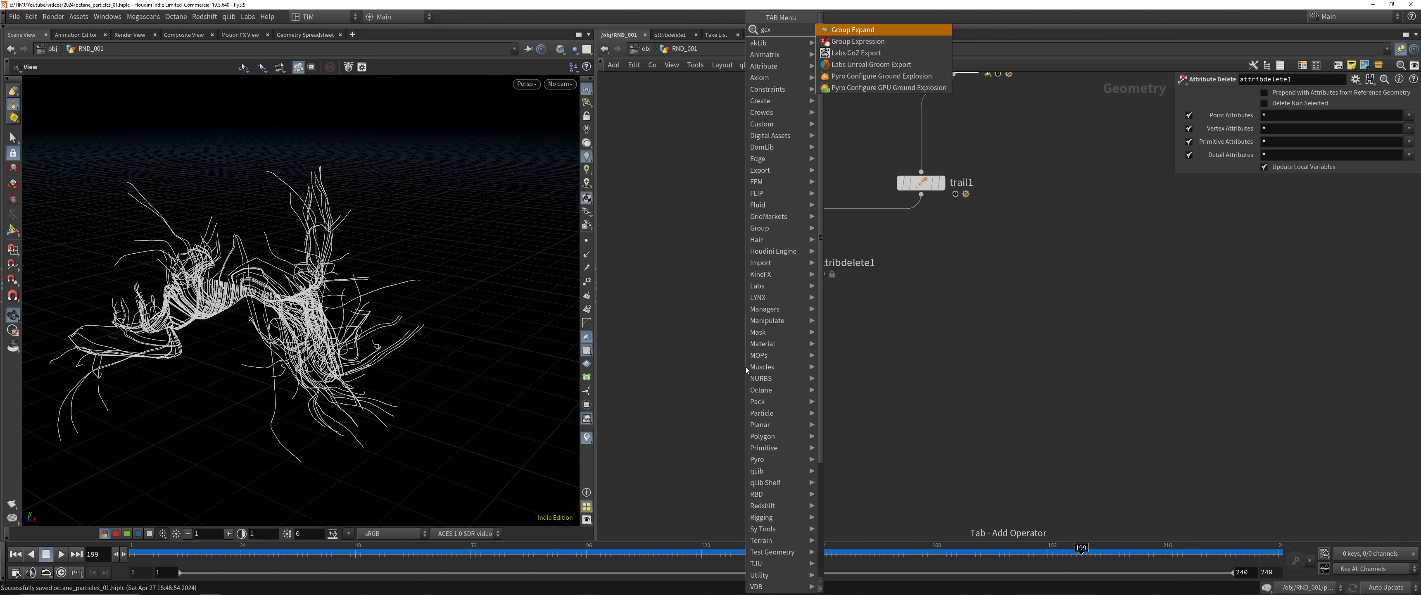
text(x)
key(Down)
key(Return)
Insert a Resample node between attribdelete1 and groupexpression1, display its result and save the scene
key(Tab)
text(re)
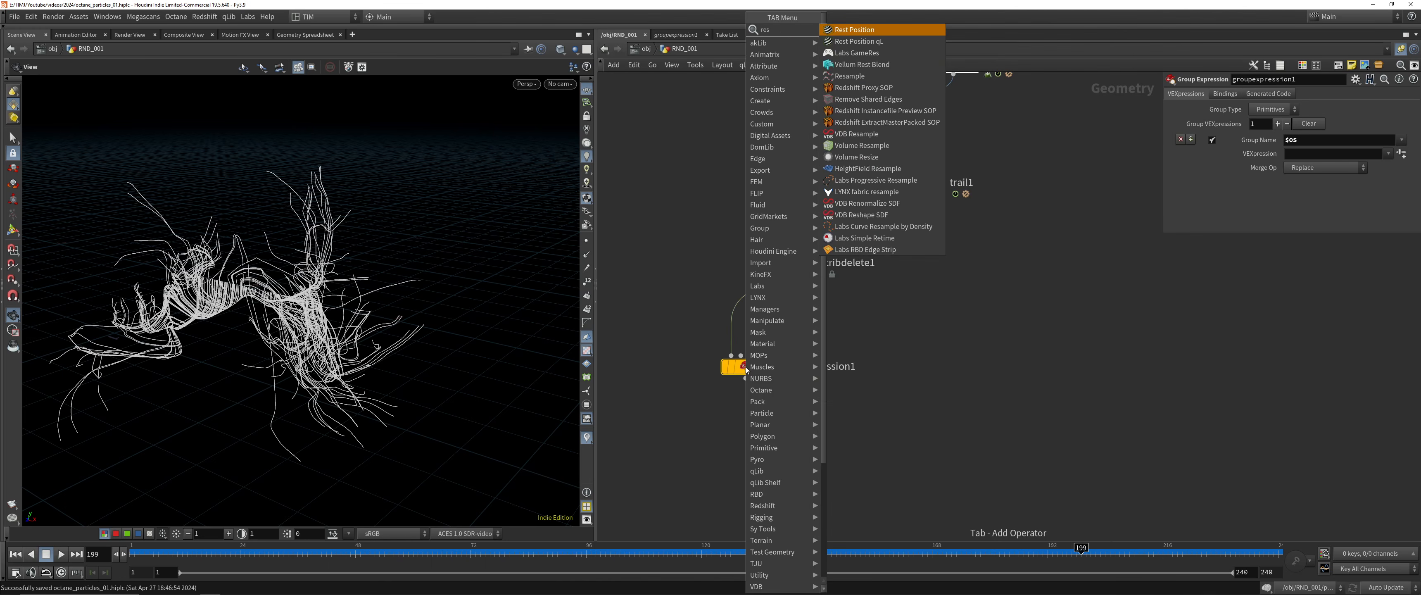
text(sa)
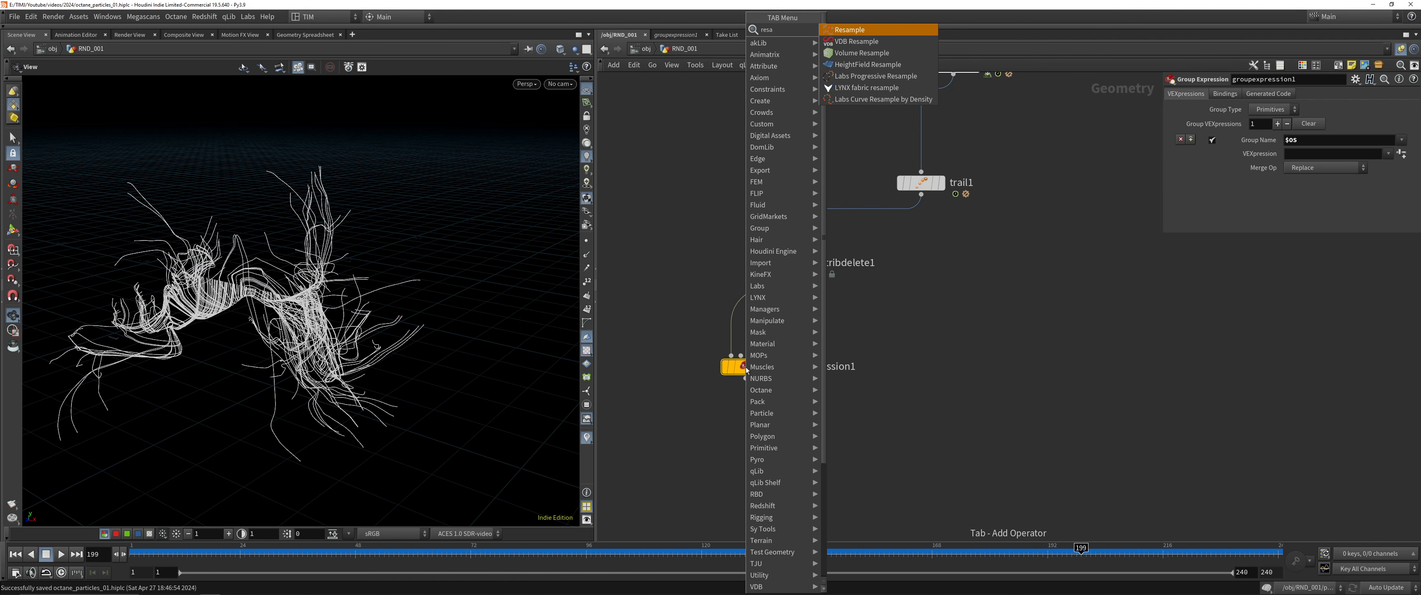
key(Return)
click(741, 304)
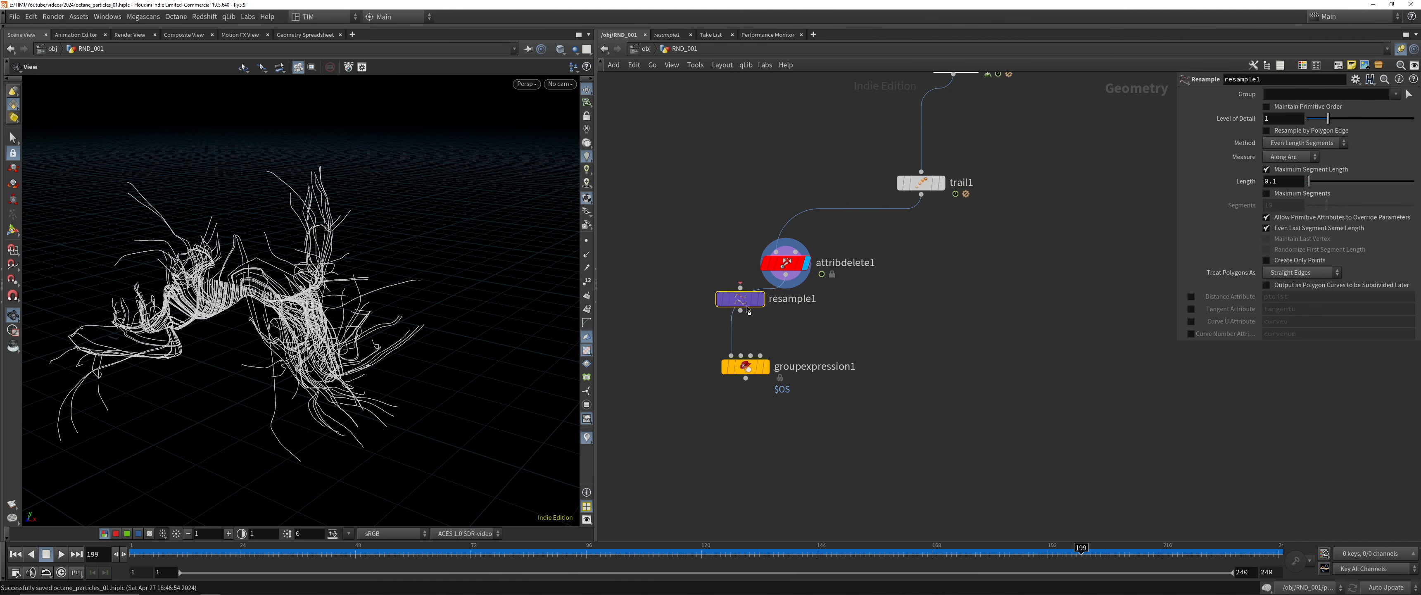
key(r)
key(ctrl+s)
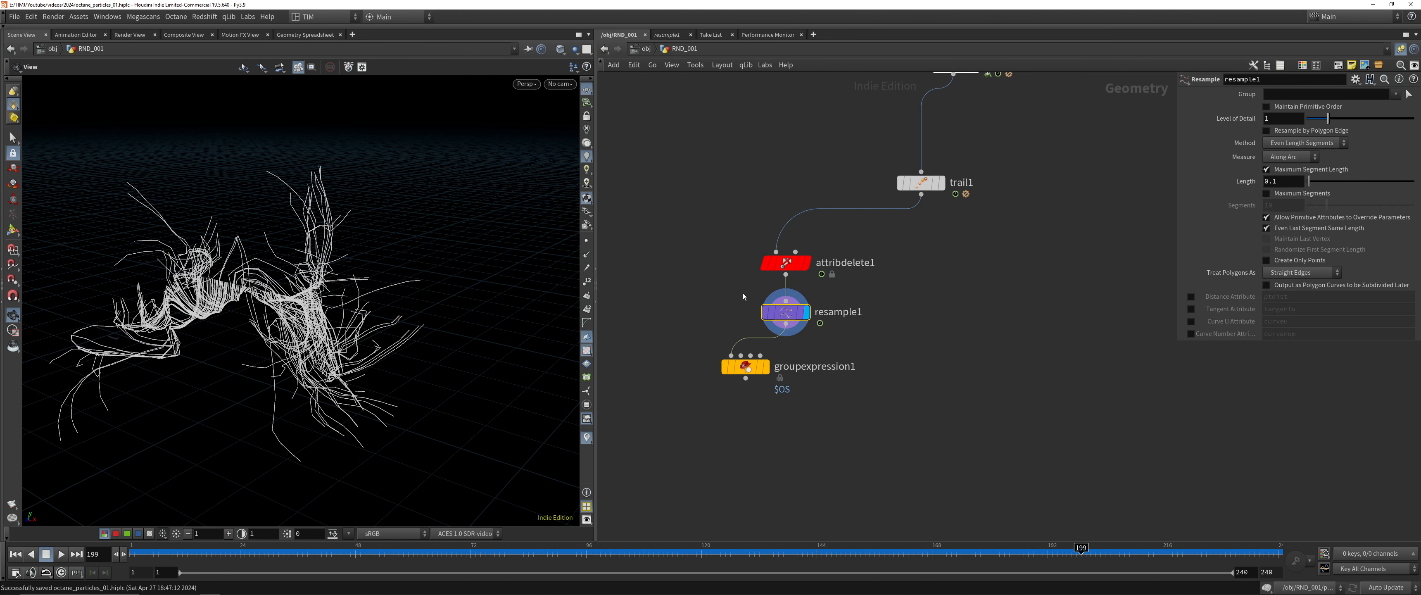
Show the curve points in the viewport and compare the point density of attribdelete1 with resample1
click(587, 243)
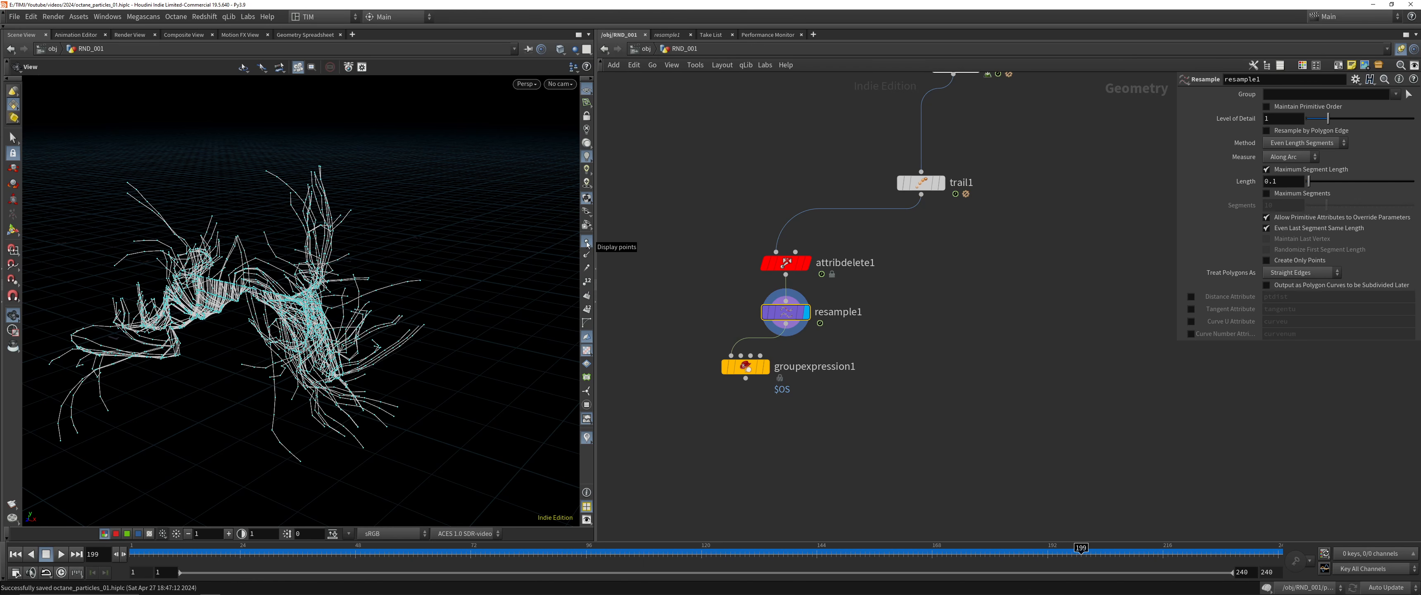
drag(255, 285, 268, 282)
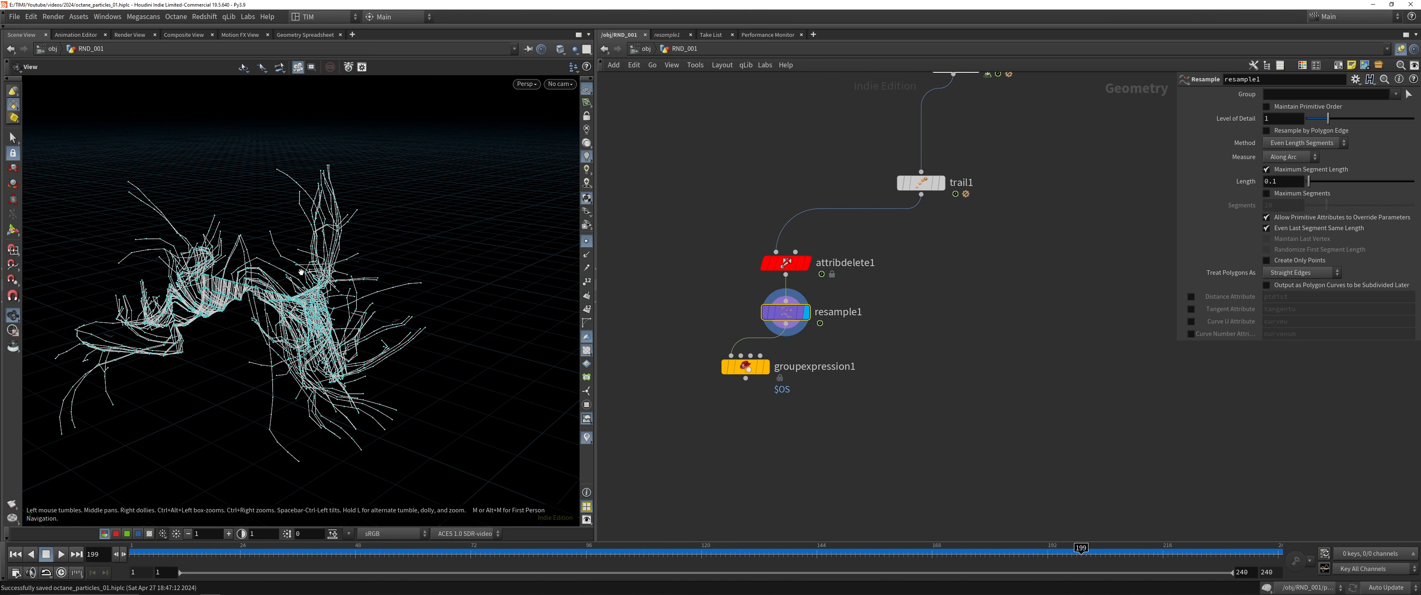
mouse_move(798, 269)
click(813, 237)
click(793, 268)
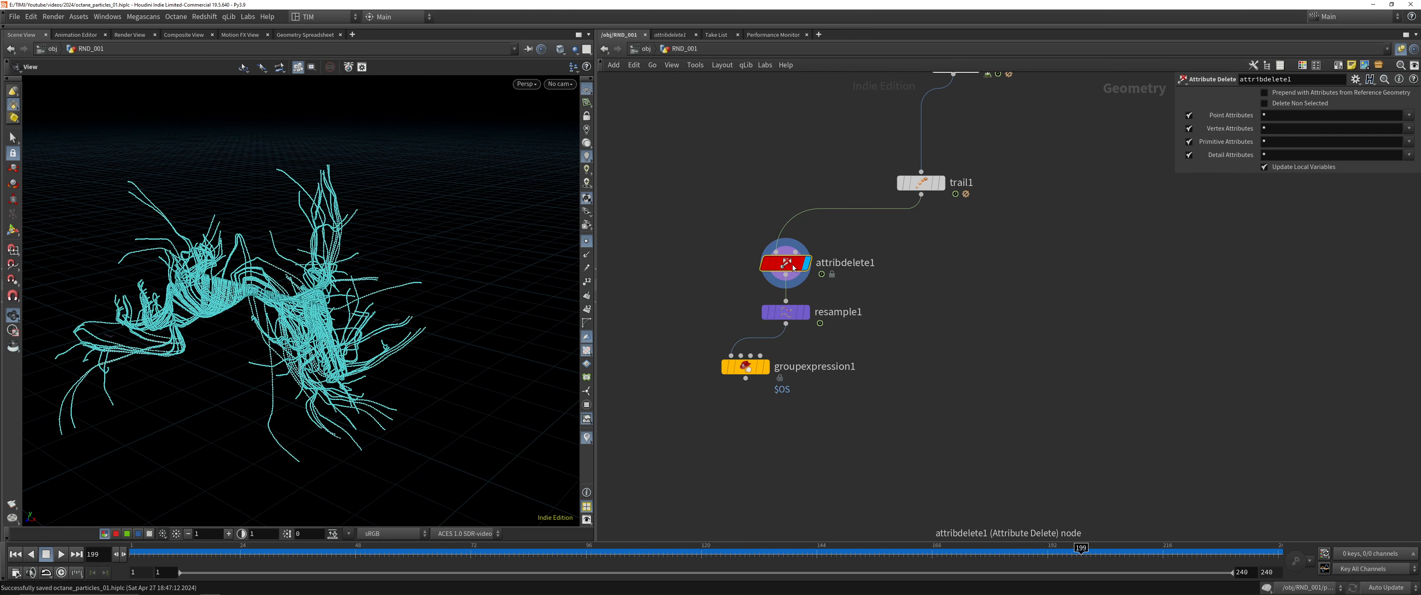
drag(722, 294, 827, 318)
click(813, 288)
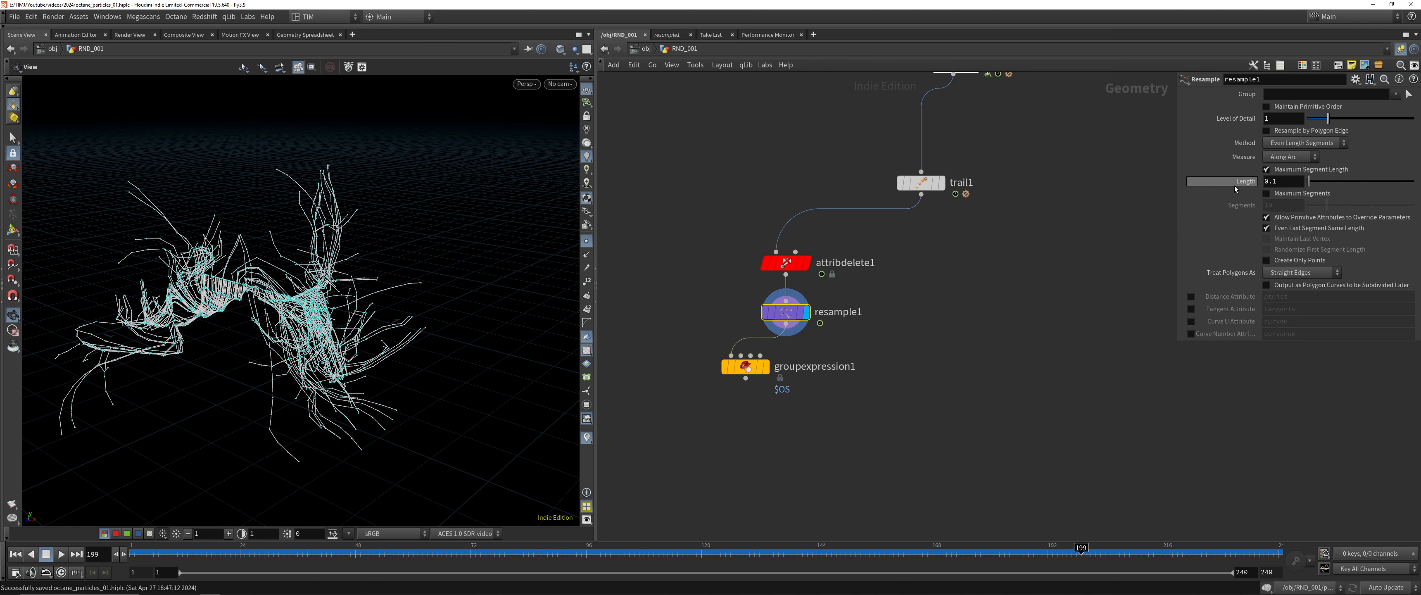
Set resample1's maximum segment length to 0.01 and enable its Curve U Attribute output curveu
mouse_move(1235, 187)
double_click(1285, 185)
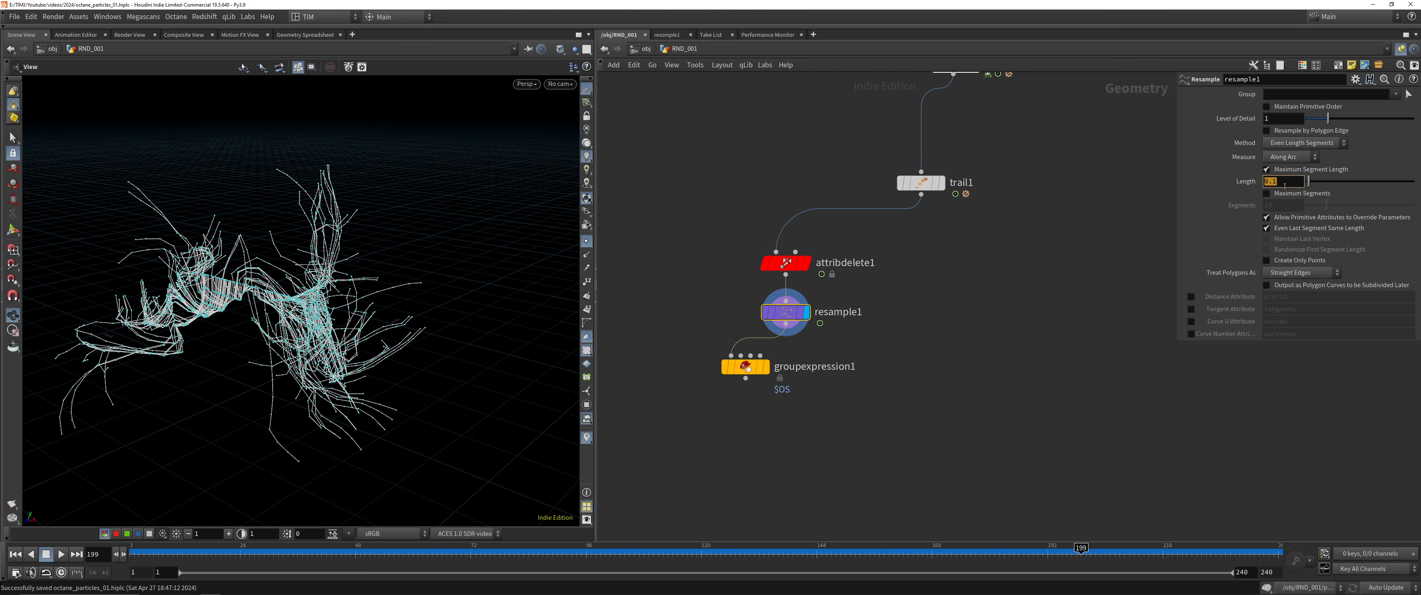
text(0.01)
key(Return)
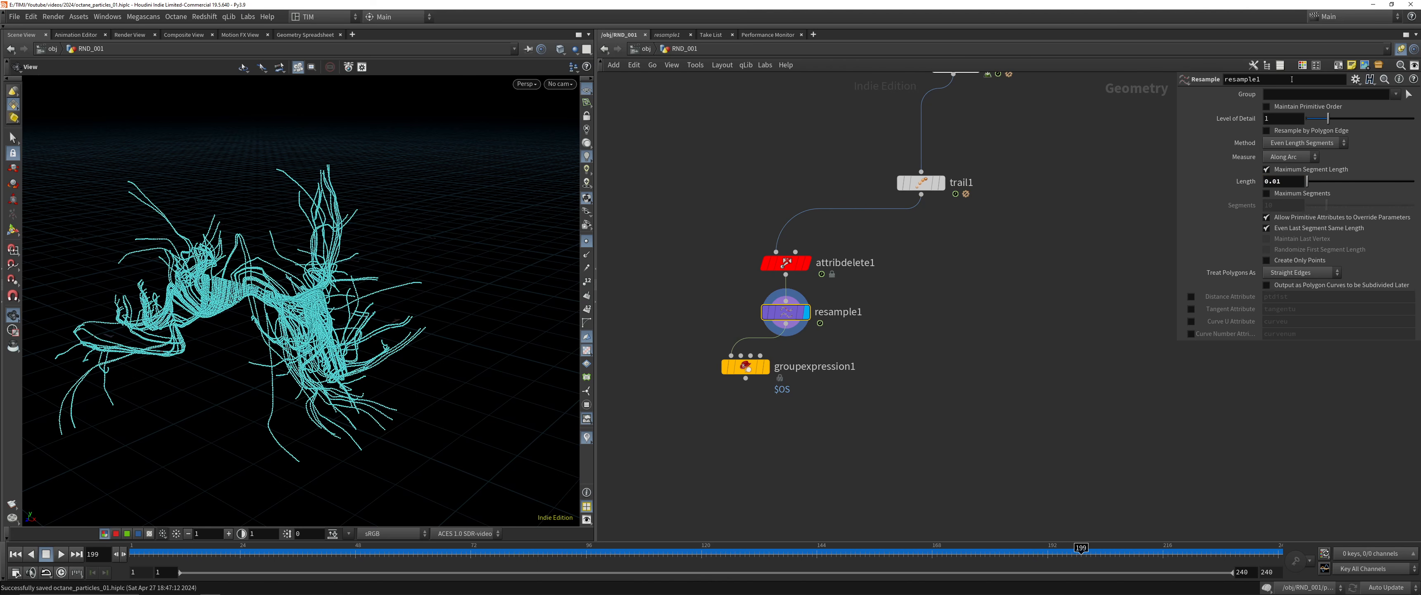
click(1190, 321)
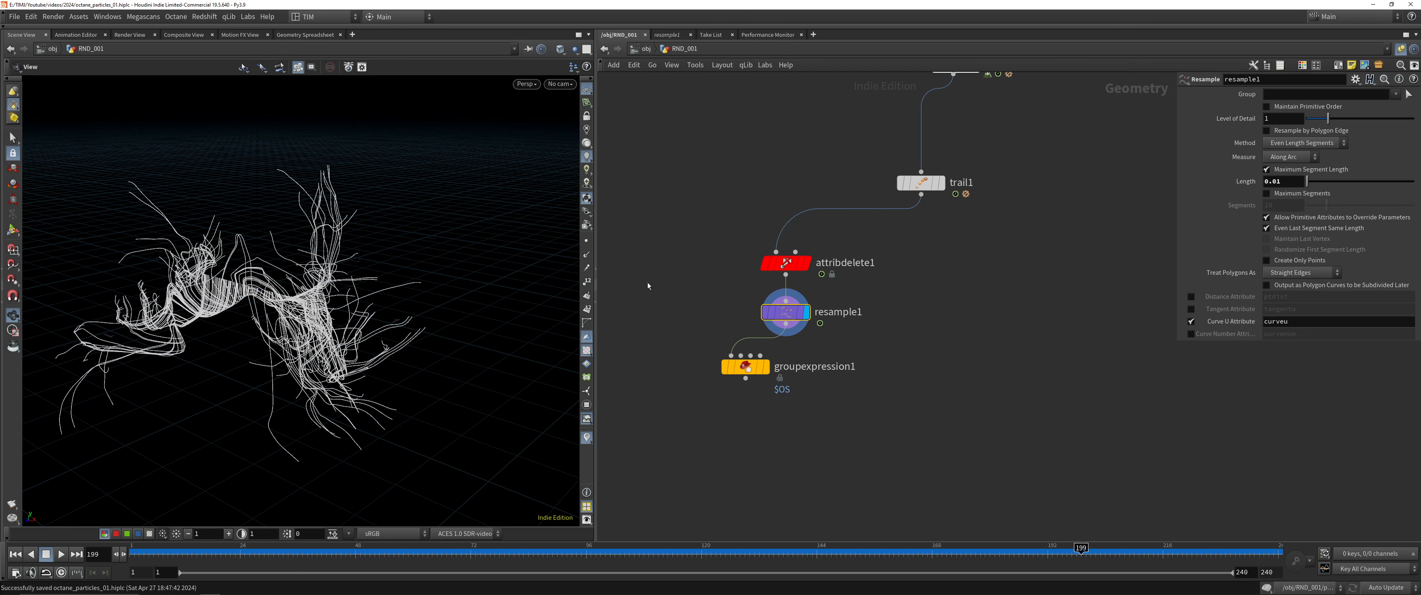
Align groupexpression1 under resample1, display it and set its group name to grp_pin
click(750, 371)
drag(750, 371, 790, 376)
double_click(855, 372)
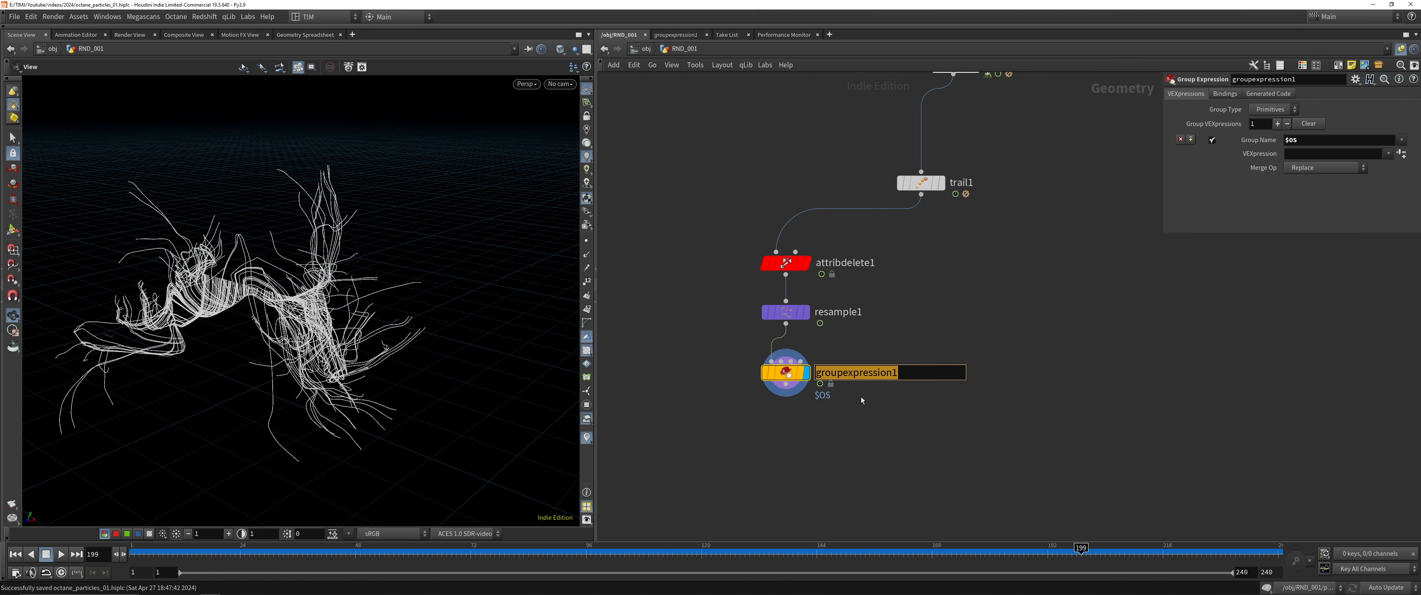
click(1034, 327)
double_click(1309, 140)
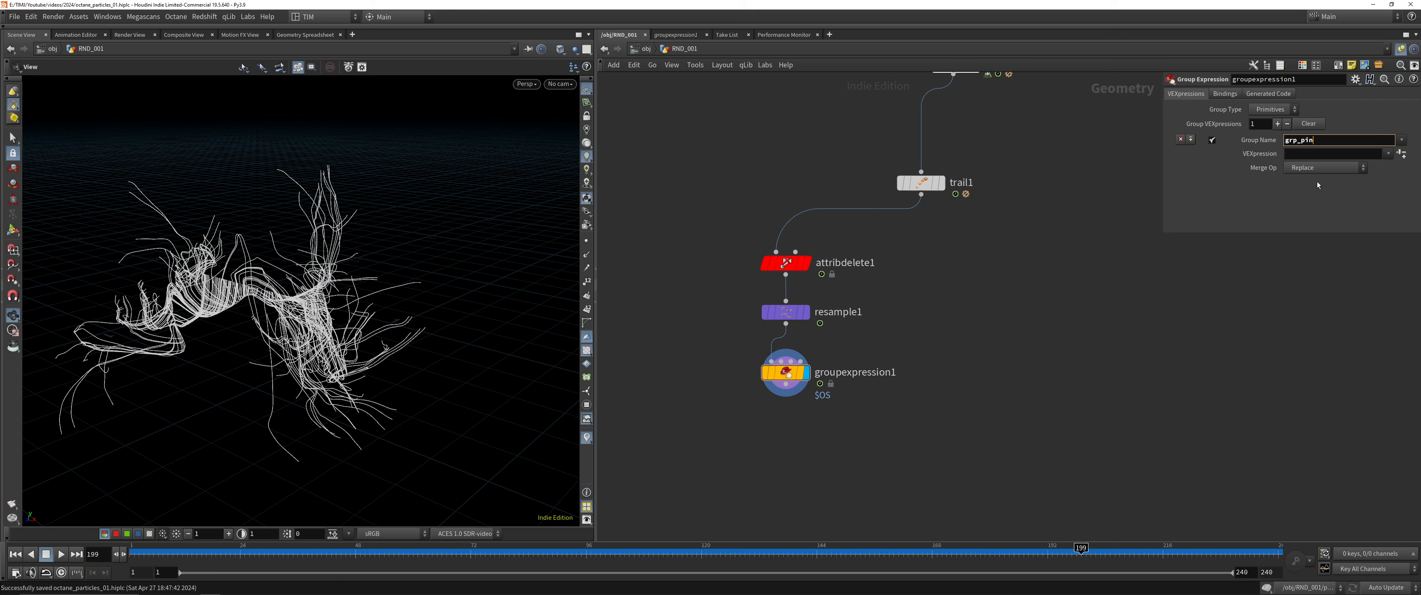
key(Return)
middle_drag(1157, 371, 1126, 294)
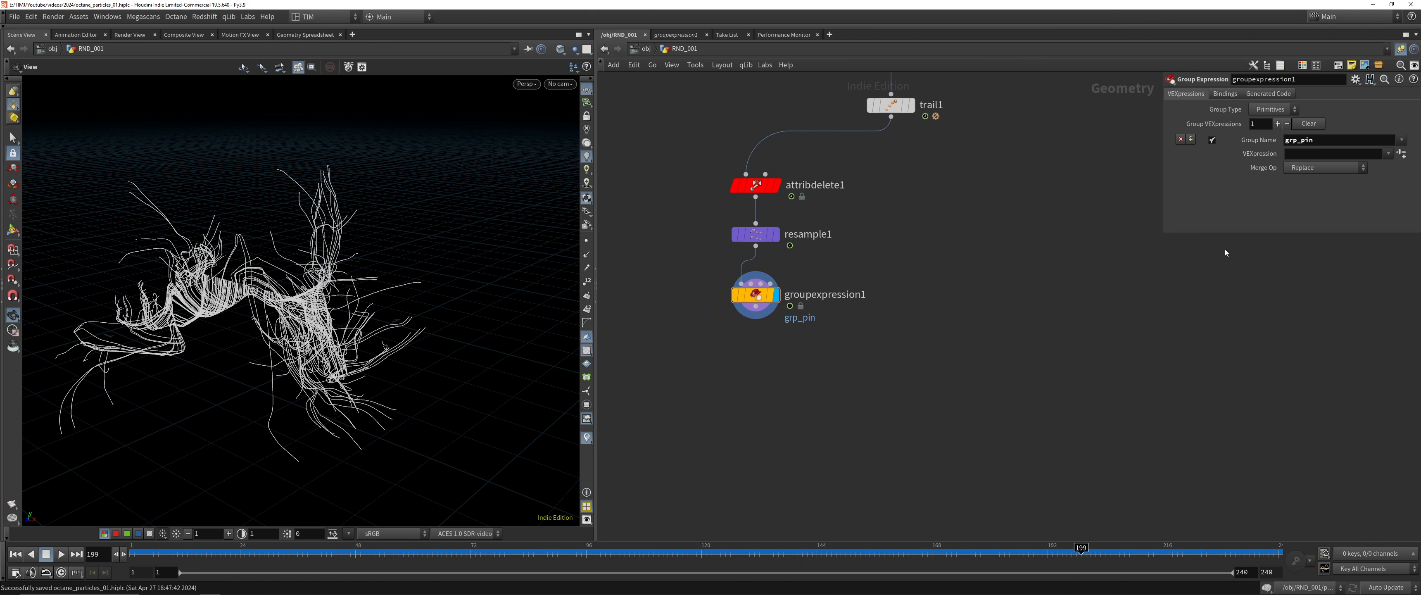
click(1299, 154)
text(@curveu == 1)
key(Return)
click(1271, 111)
click(1268, 110)
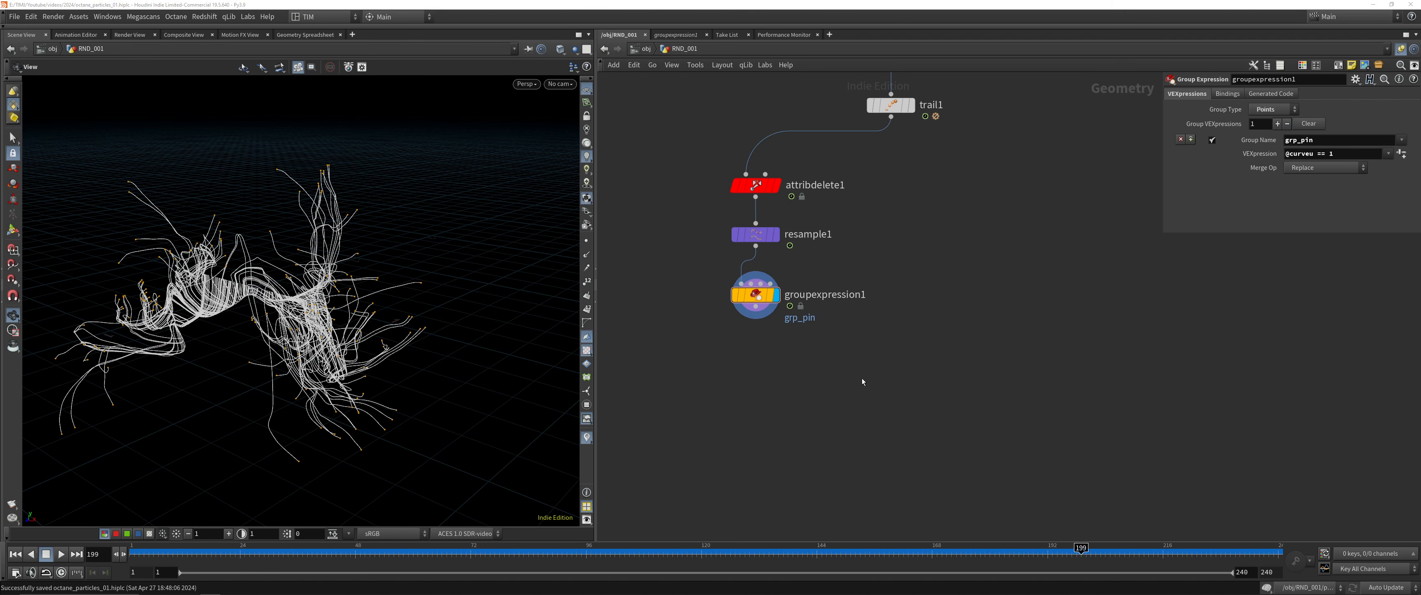
Visualize the curveu point attribute from resample1's node info and list the viewport visualizers
click(775, 234)
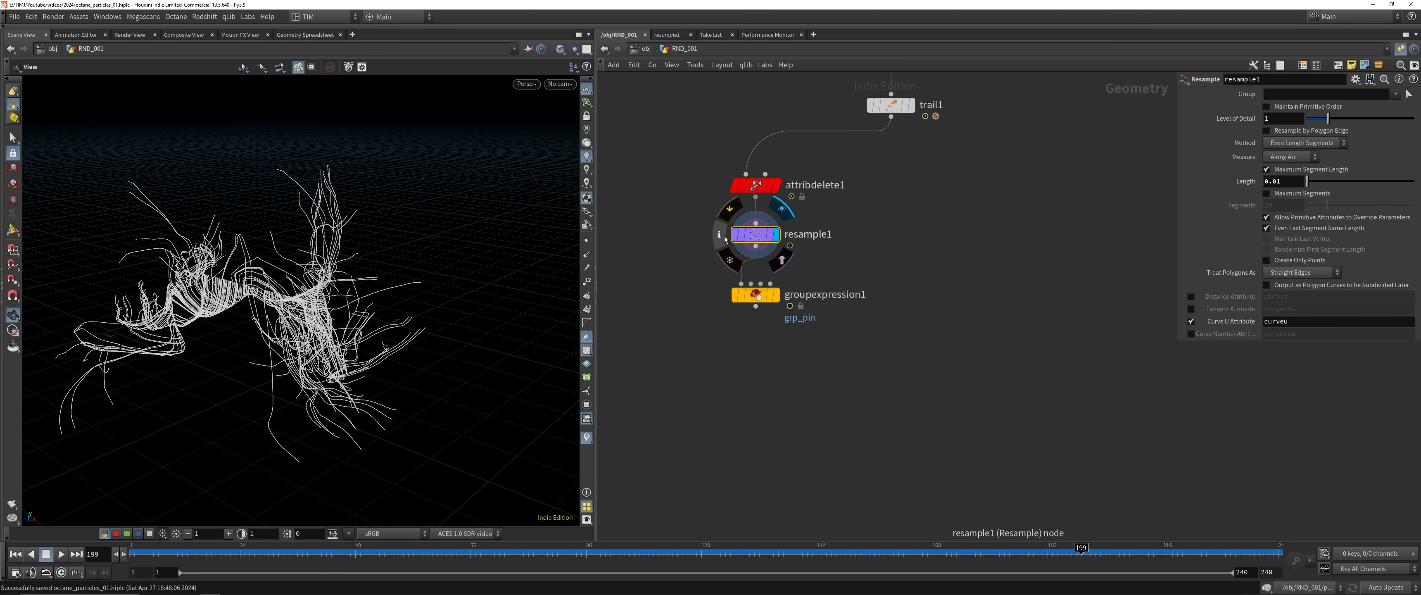
click(723, 236)
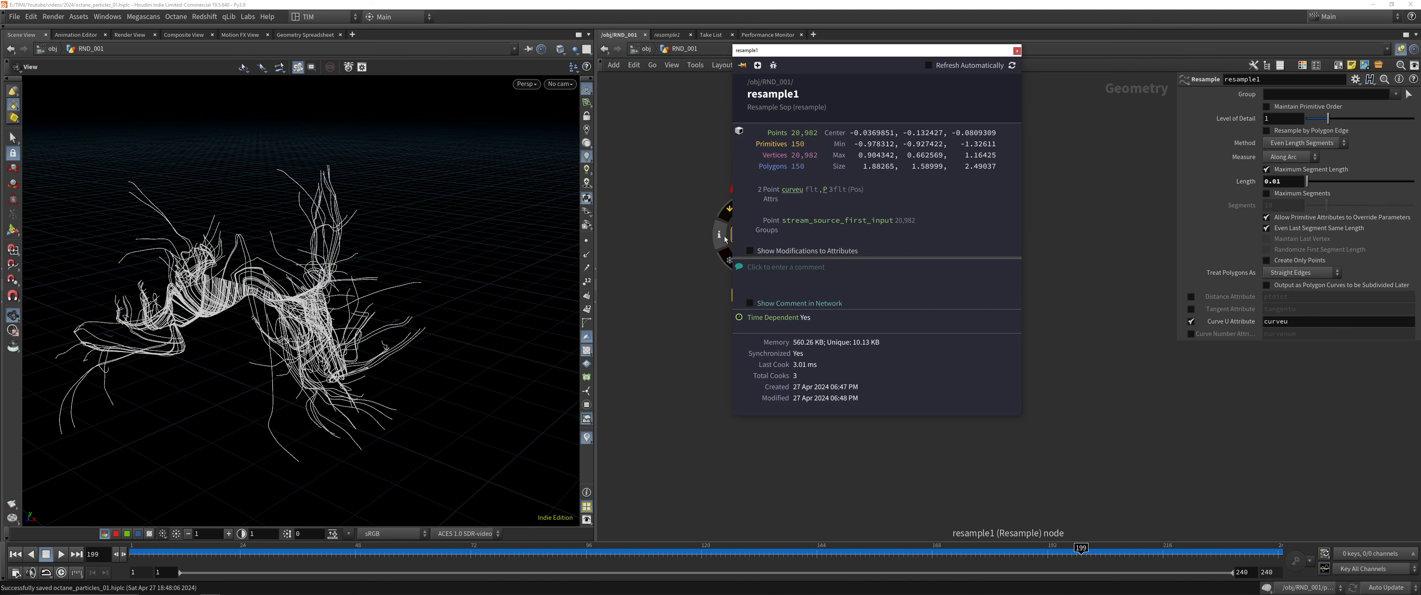
click(795, 191)
click(587, 336)
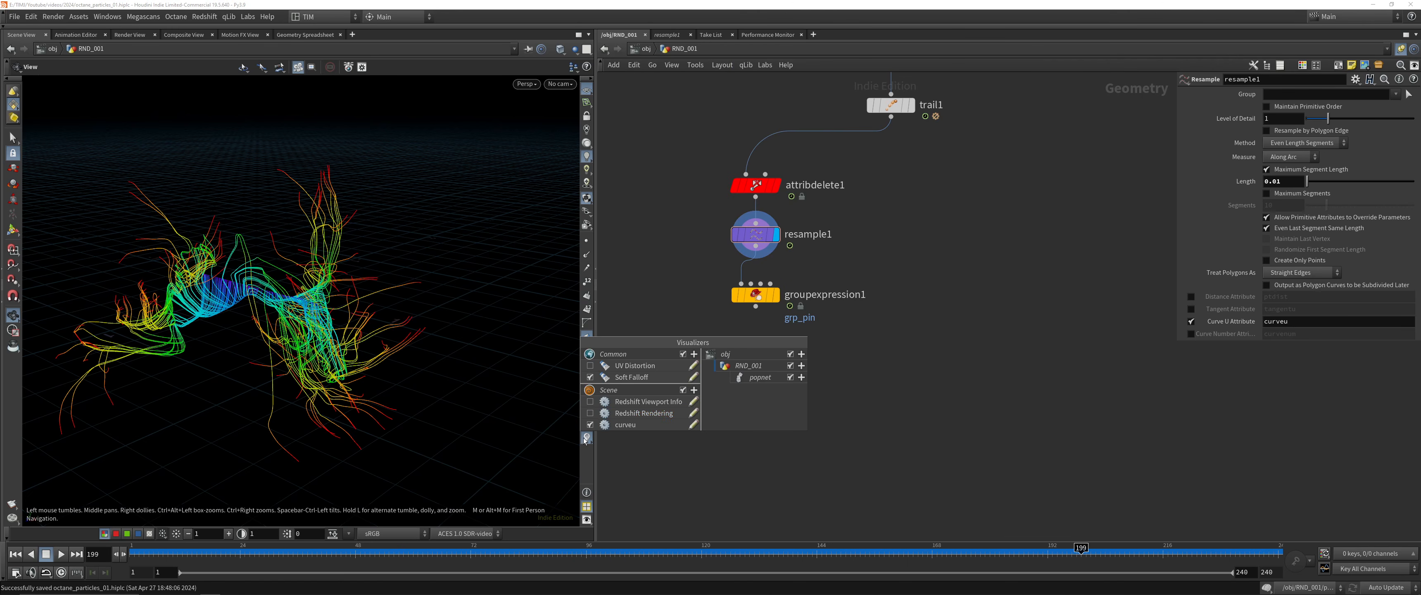
Apply the White to Red color ramp to the curveu visualizer and move its white point to about 0.47
click(693, 423)
drag(728, 275, 751, 147)
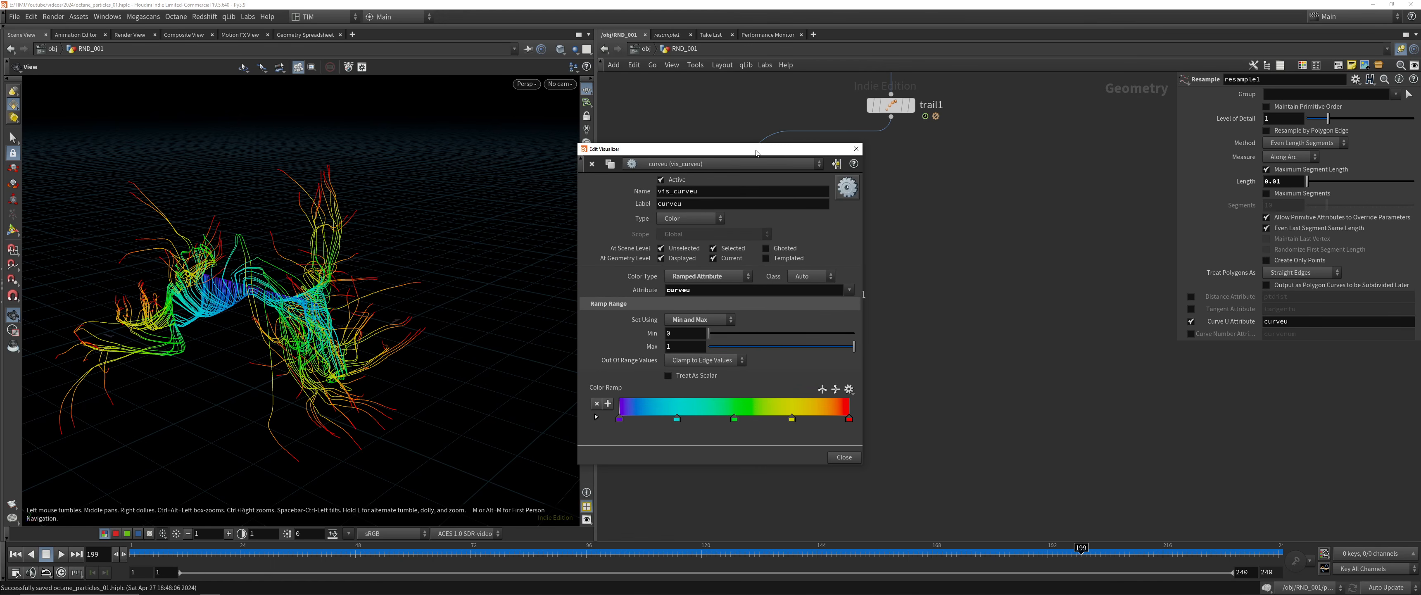
click(848, 389)
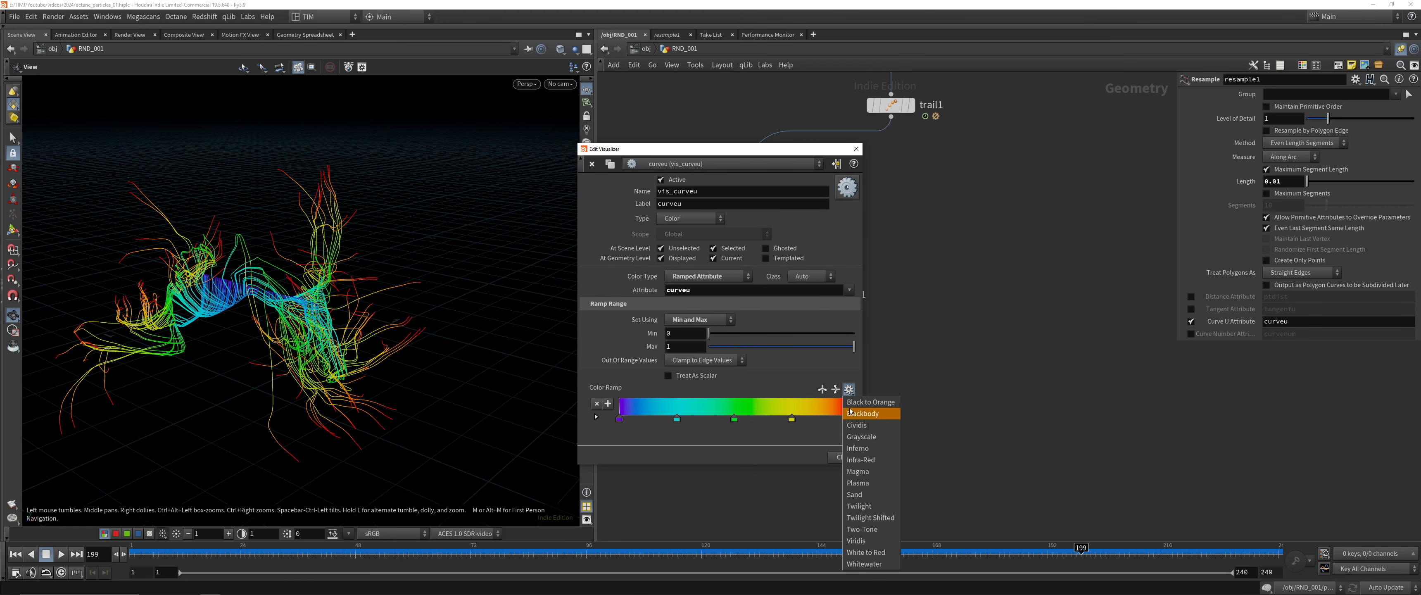
click(869, 552)
drag(619, 418, 727, 419)
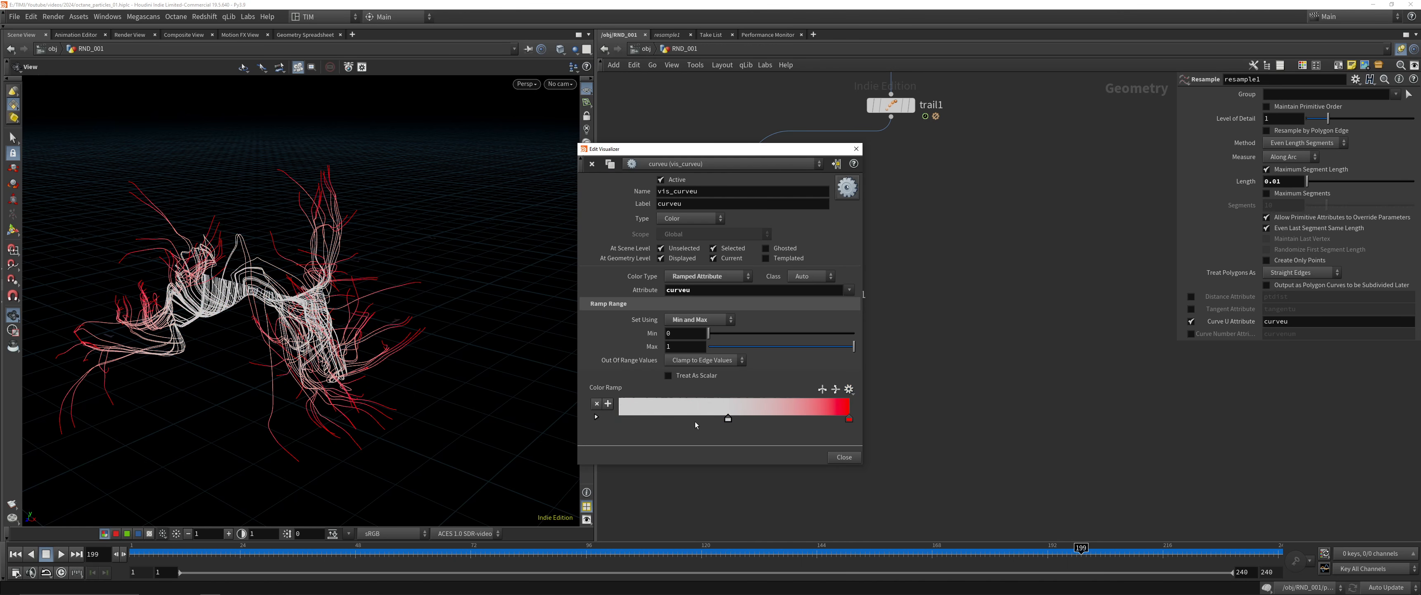
Add a blue point (0, 0, 1) at the start of the curveu visualizer's color ramp
click(596, 417)
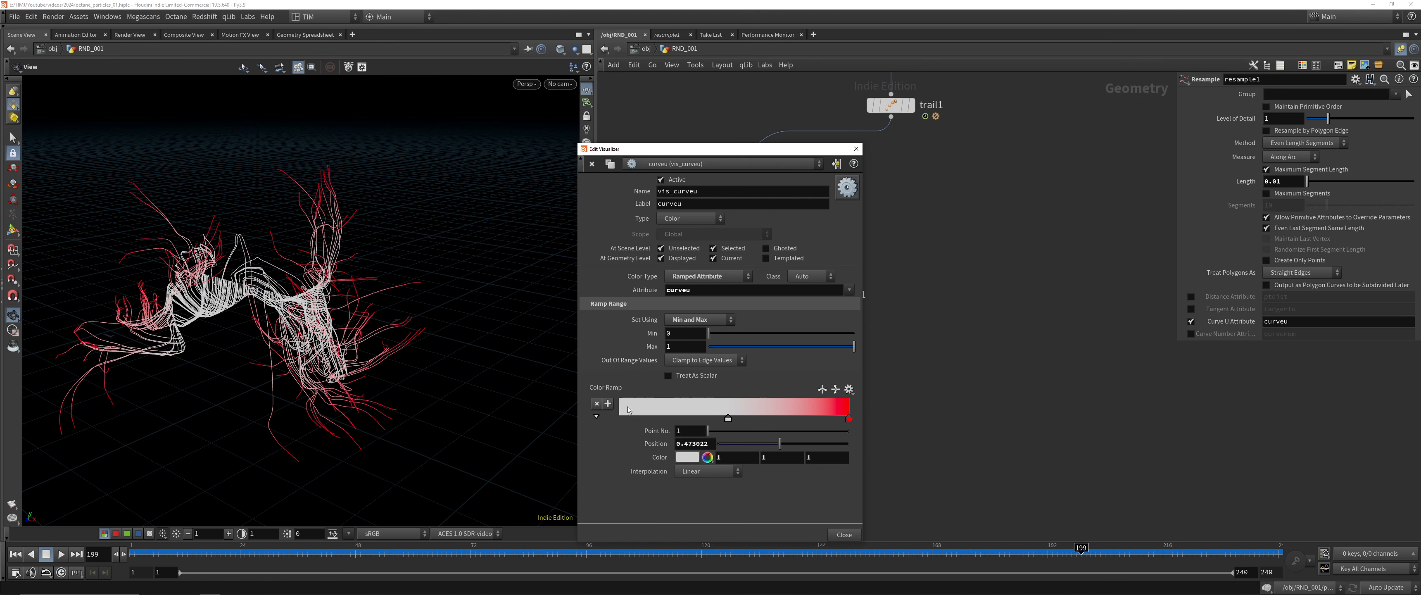
click(730, 458)
text(0)
key(Tab)
text(0)
key(Tab)
Set the ramp's white point to position 0.5, close the visualizer settings and save the scene
click(729, 419)
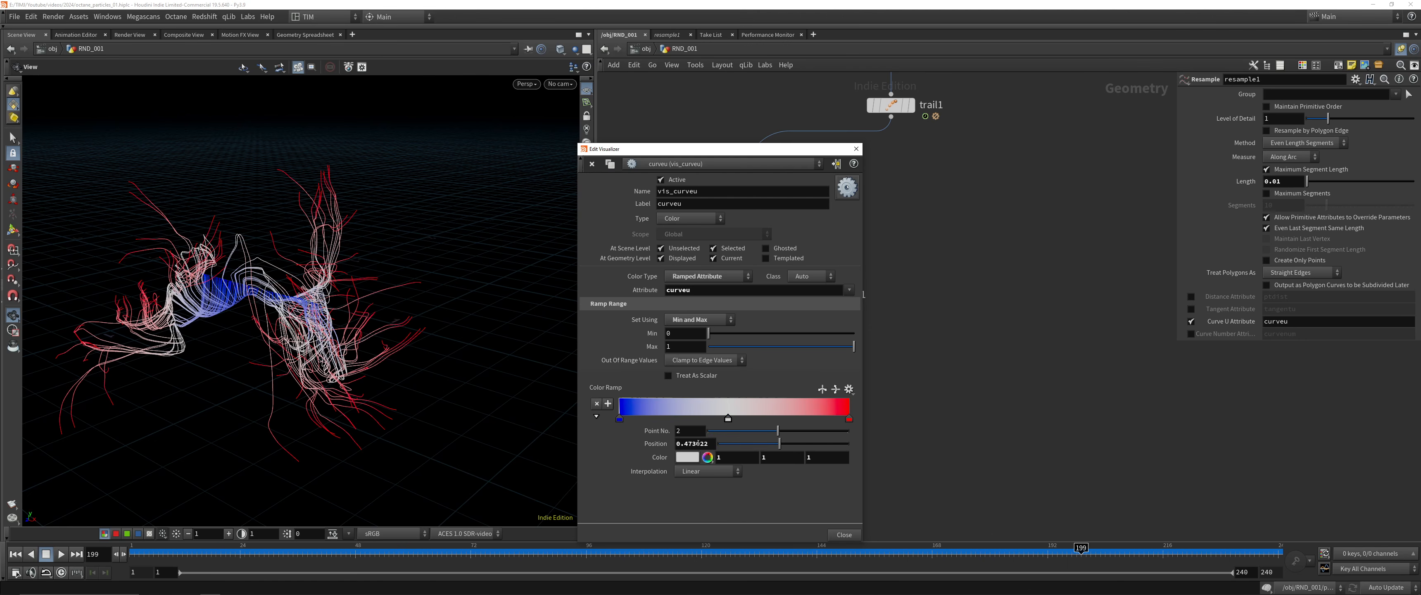
click(697, 444)
text(0.5)
key(Return)
click(856, 148)
key(ctrl+s)
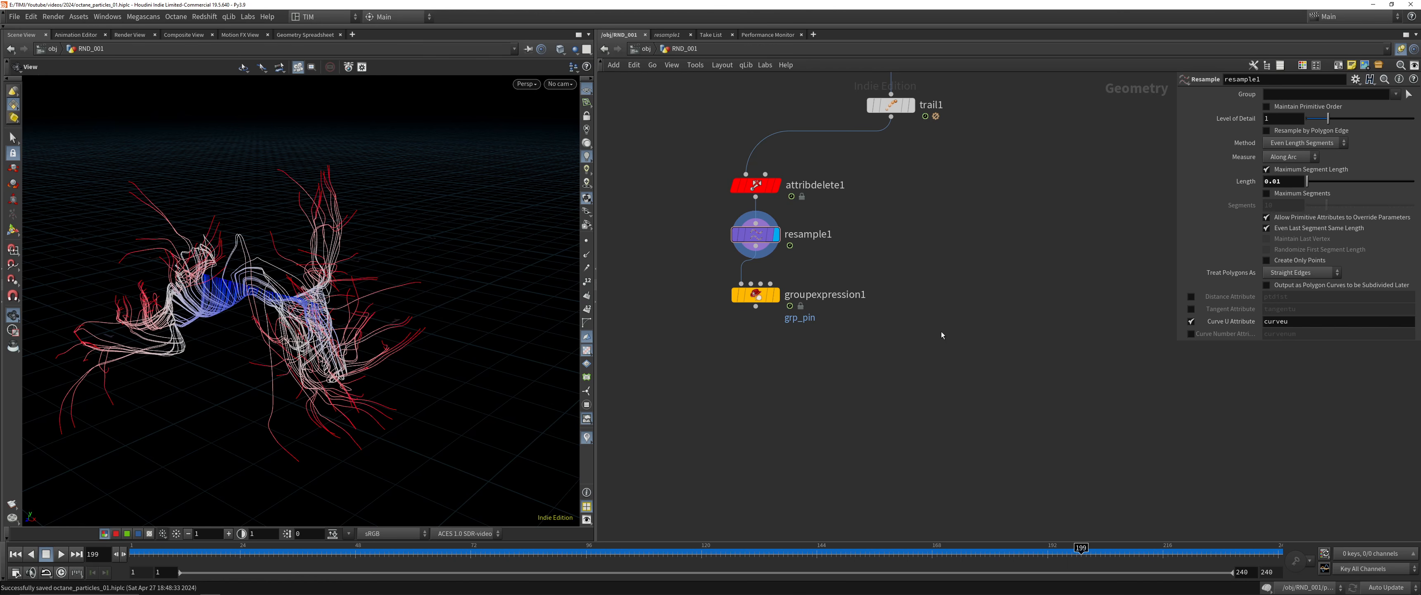
Inspect resample1's points in the geometry spreadsheet with only the curveu attribute shown
click(293, 37)
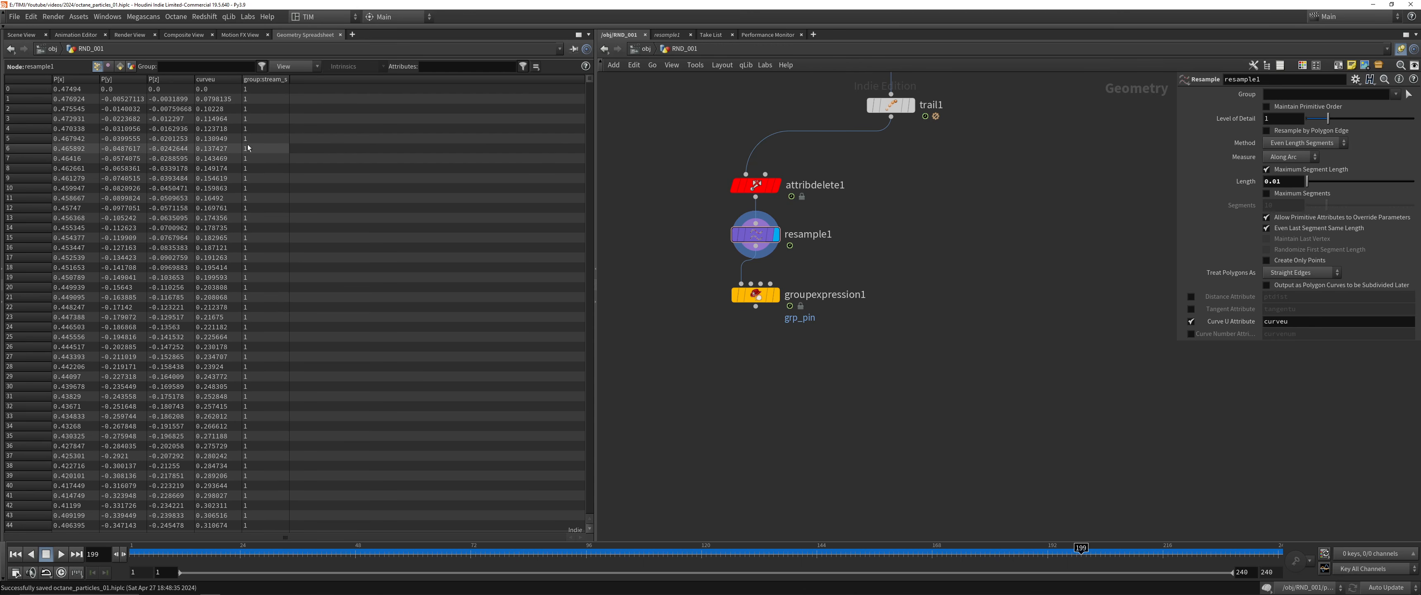
click(294, 66)
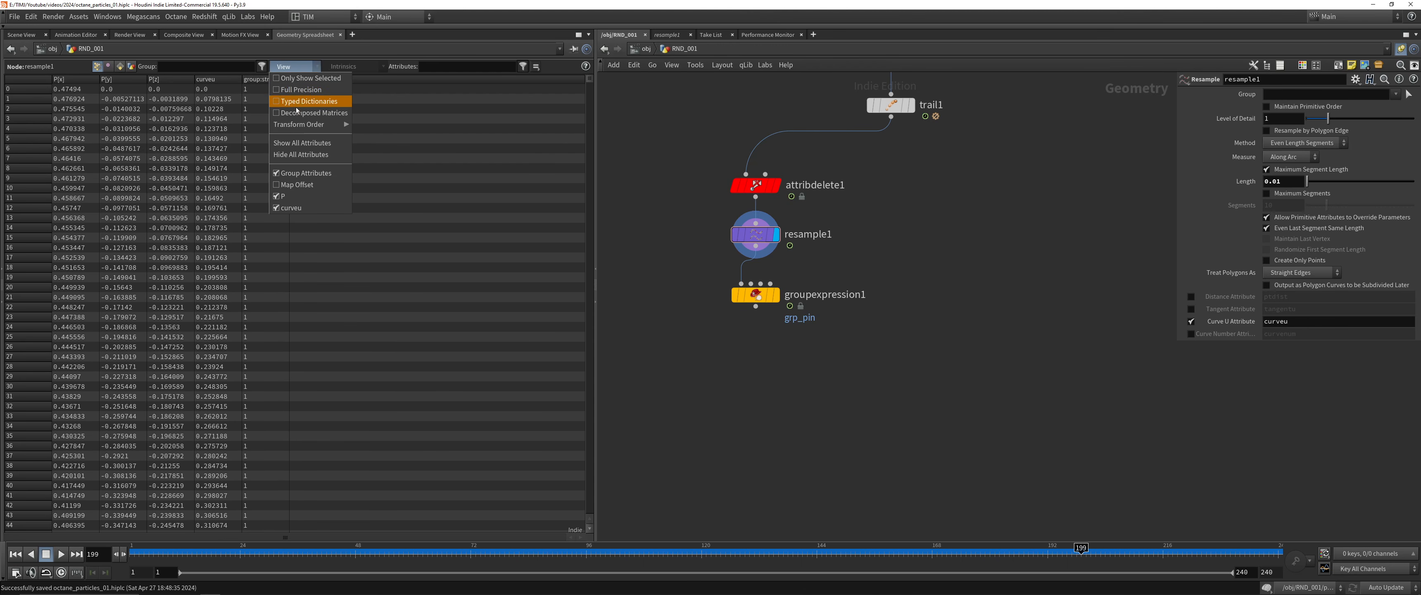
click(300, 141)
click(294, 66)
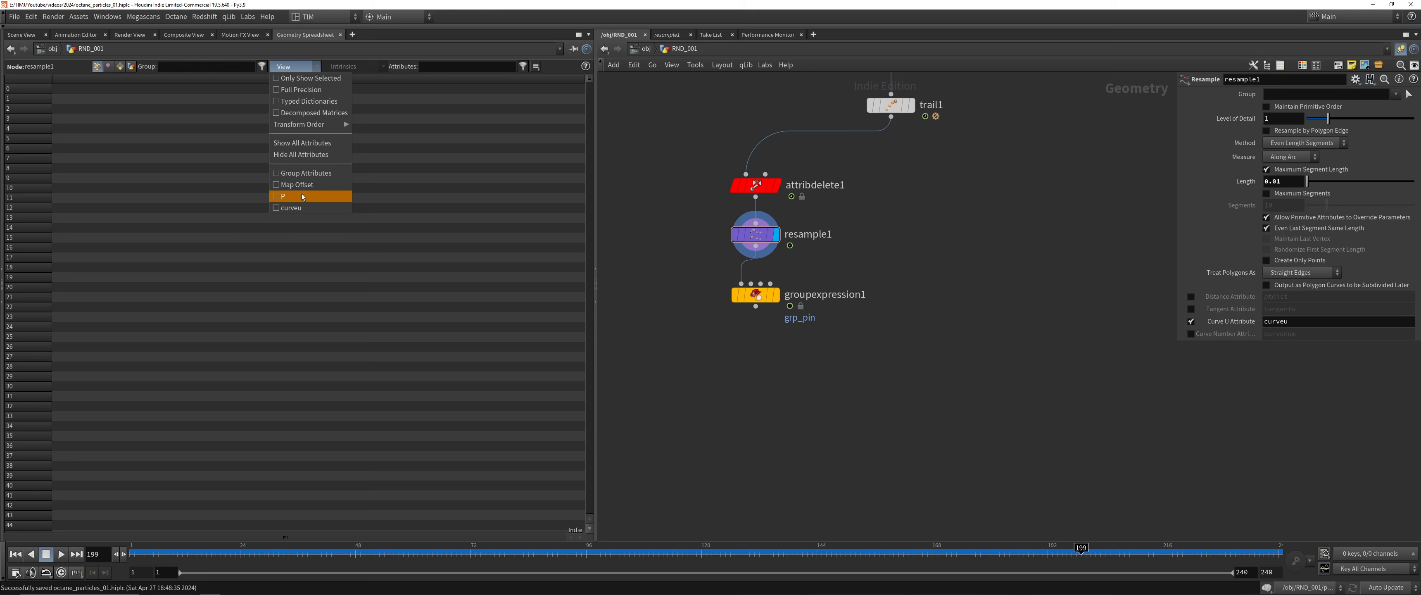
click(300, 209)
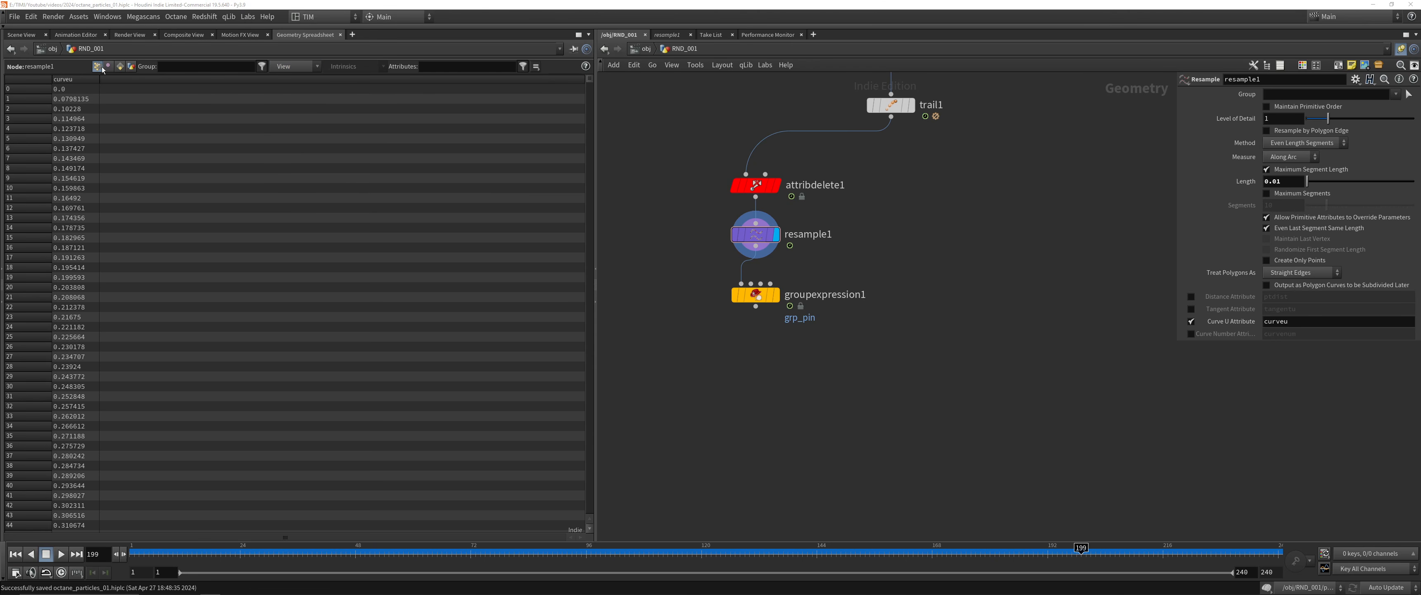
Sort the points by descending curveu, look through the values, then return to the scene view and save
click(82, 81)
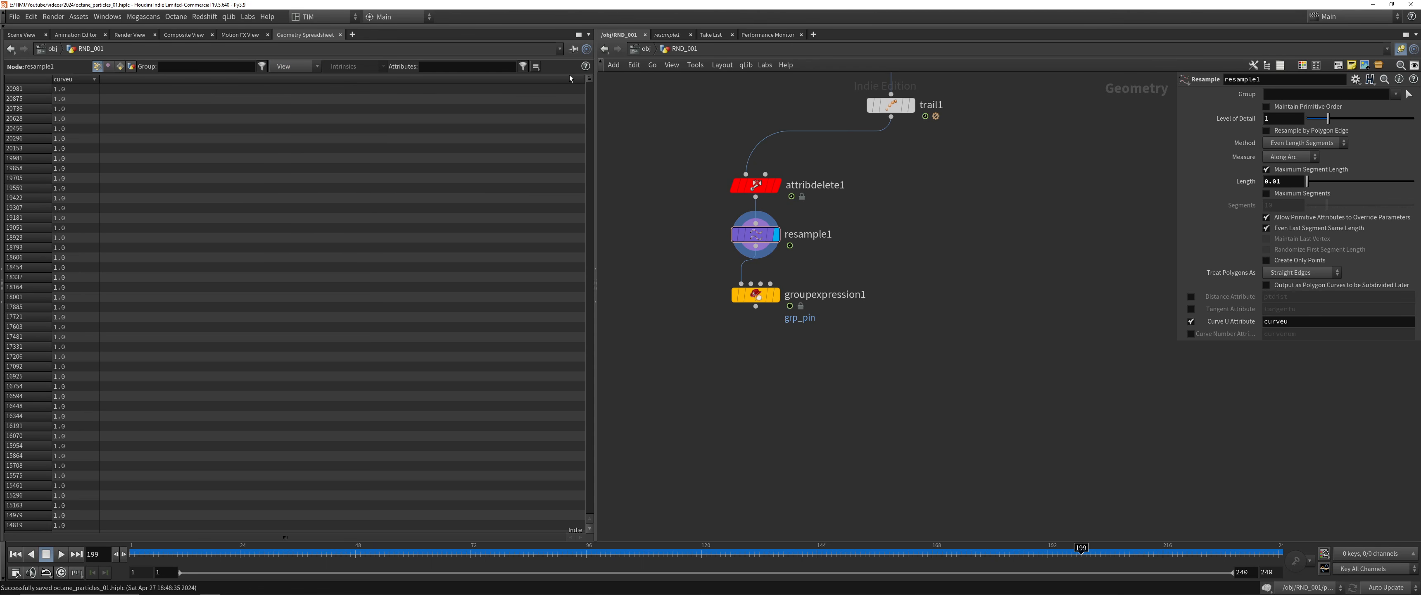
drag(591, 77, 647, 199)
click(20, 35)
key(ctrl+s)
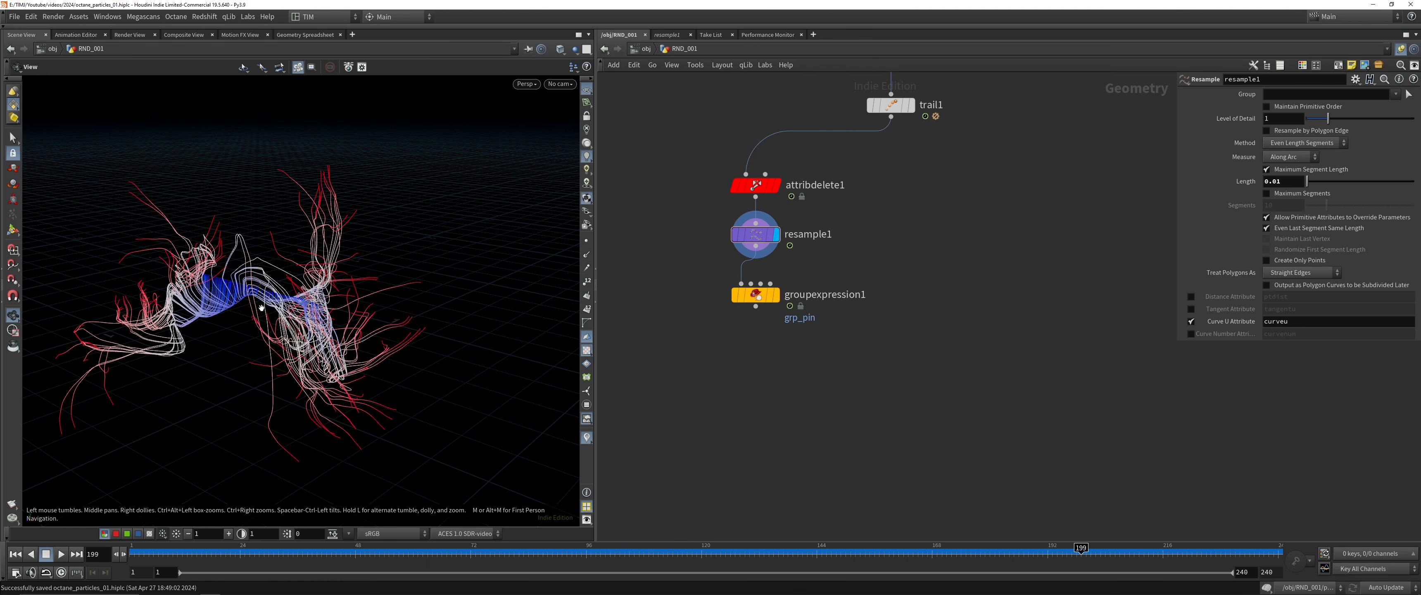
Turn off the attribute visualization in the viewport and select groupexpression1
drag(262, 307, 251, 317)
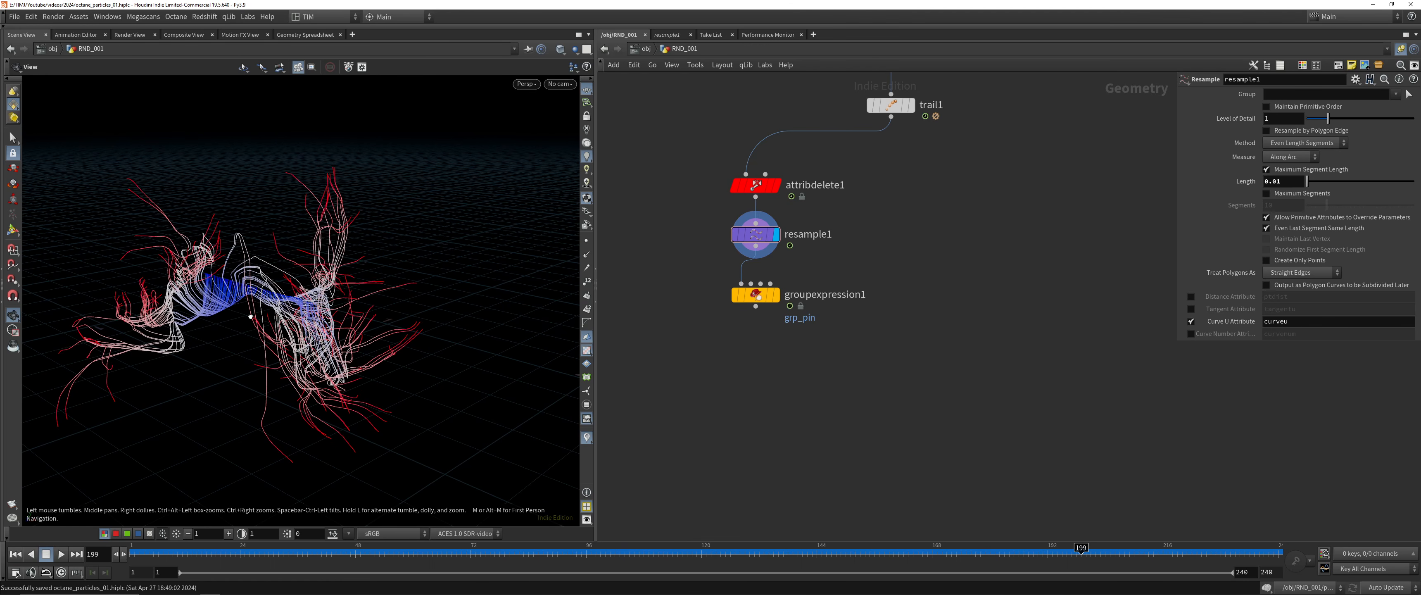
click(587, 437)
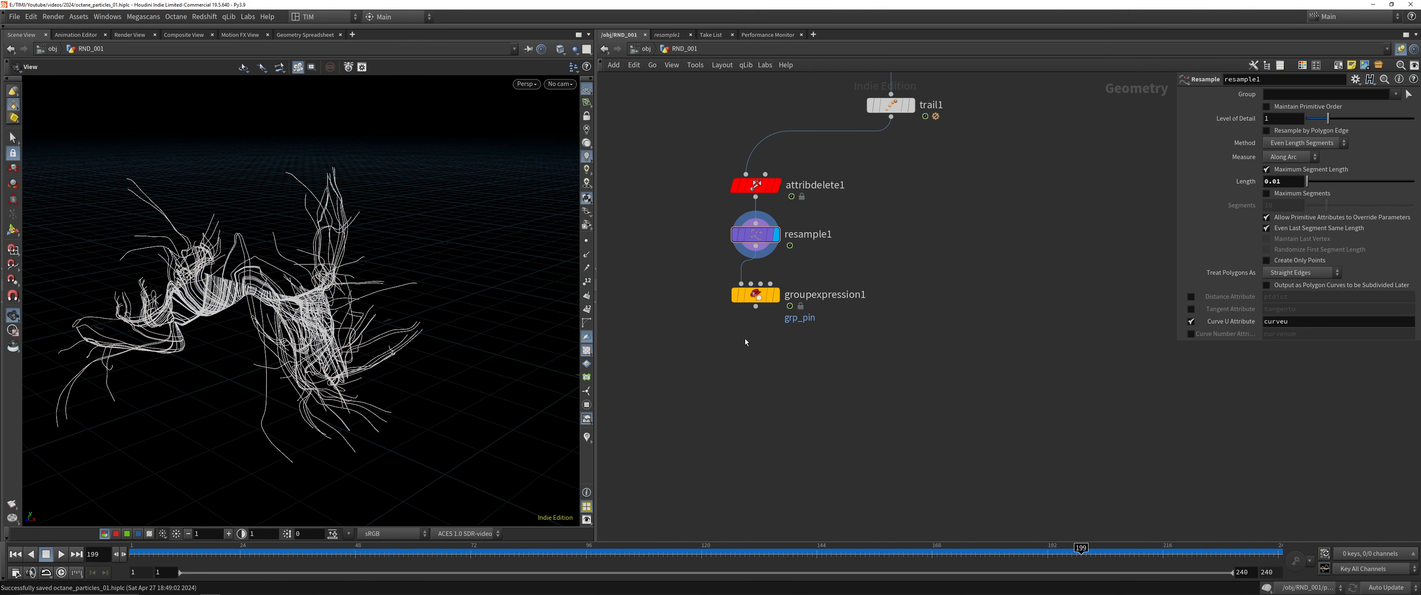
click(773, 296)
middle_drag(682, 305, 864, 335)
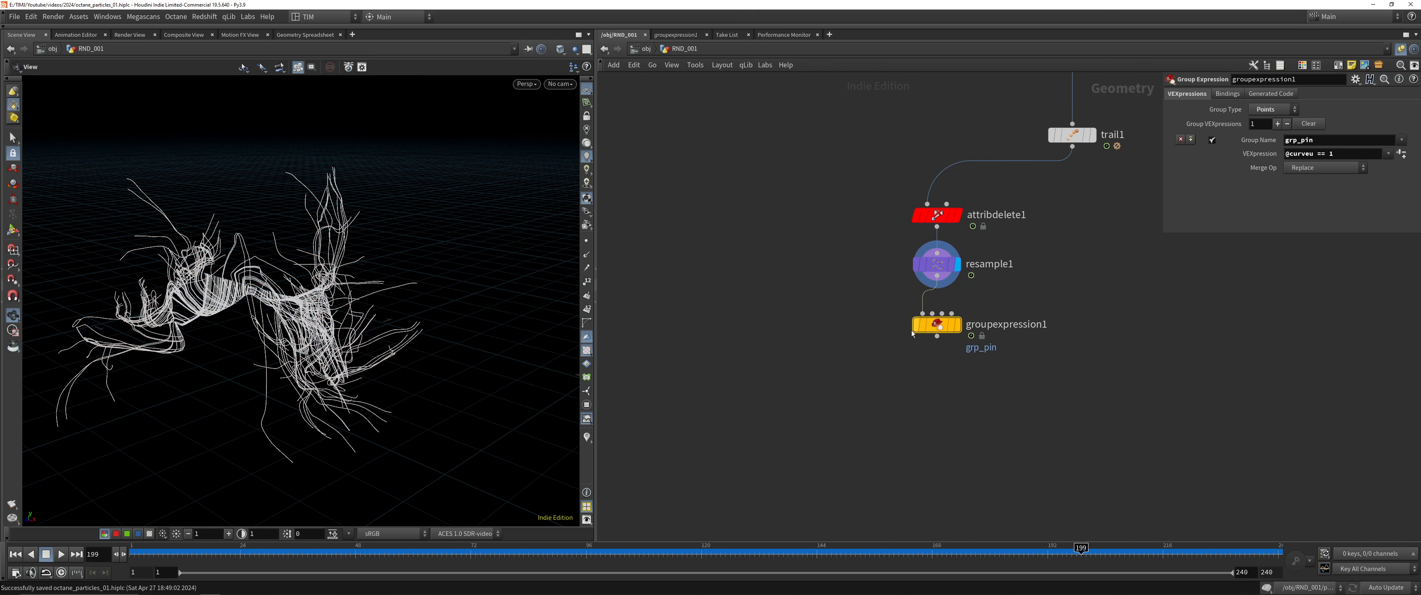
Branch an Attribute VOP node off resample1's output and place it beside groupexpression1
click(941, 265)
click(937, 275)
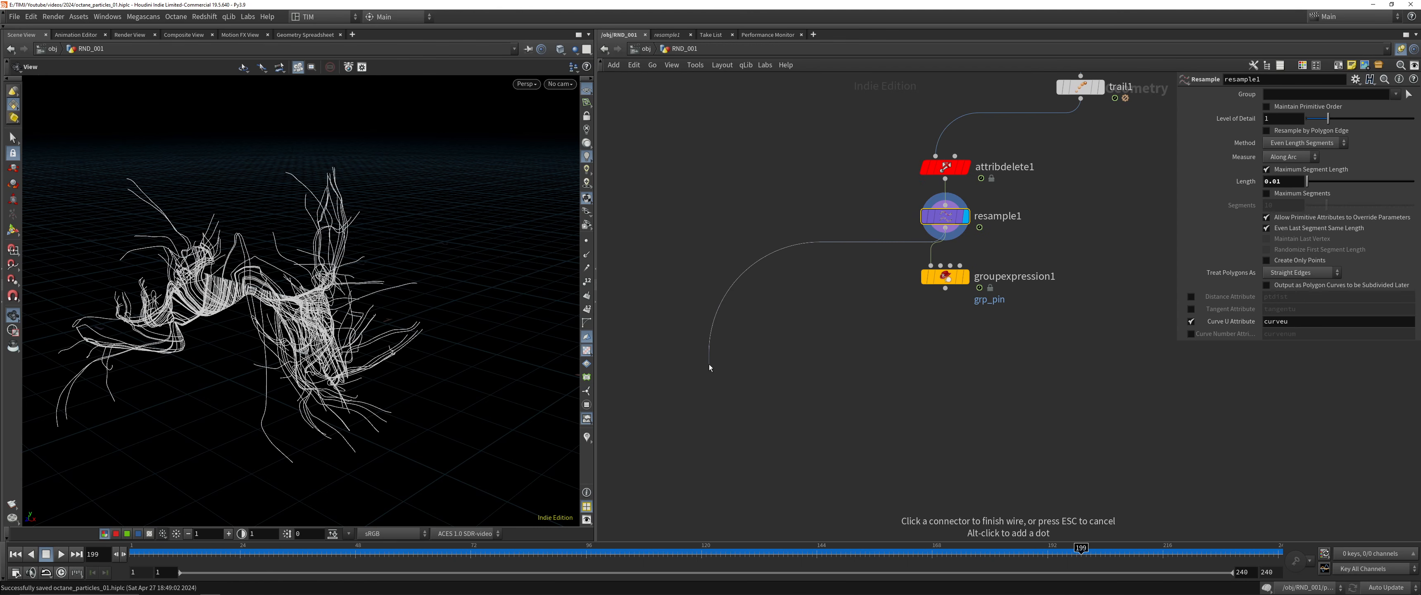
key(Tab)
text(vop)
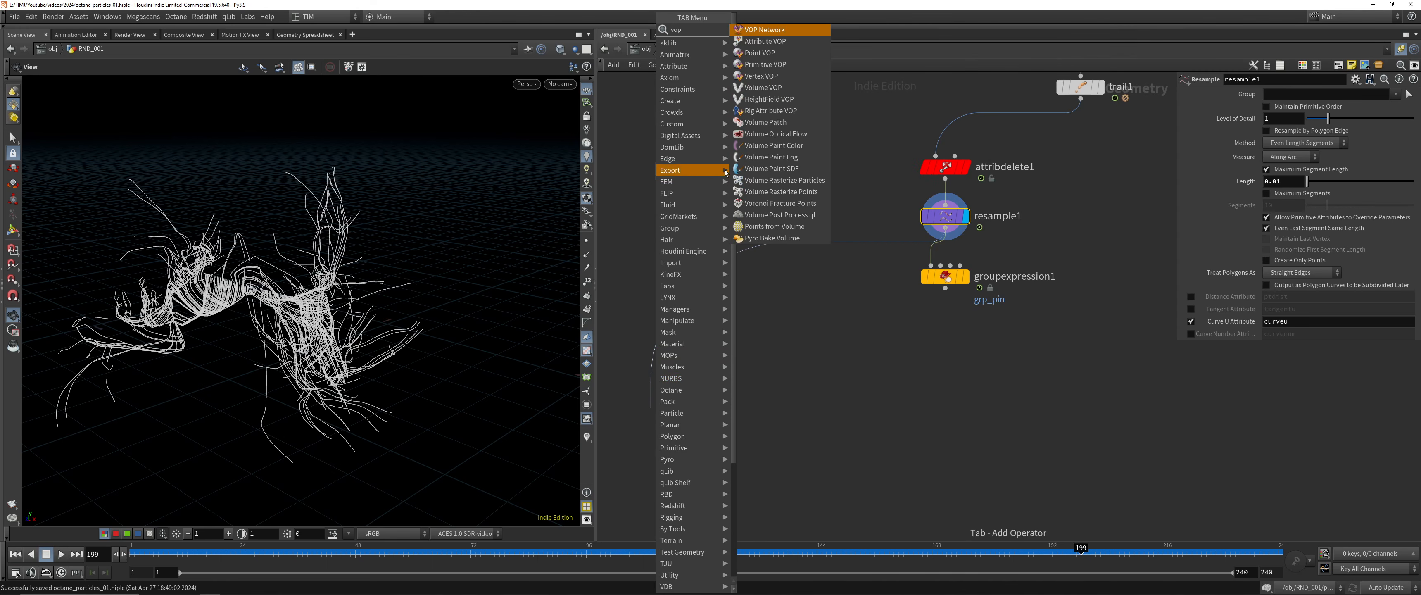
click(765, 41)
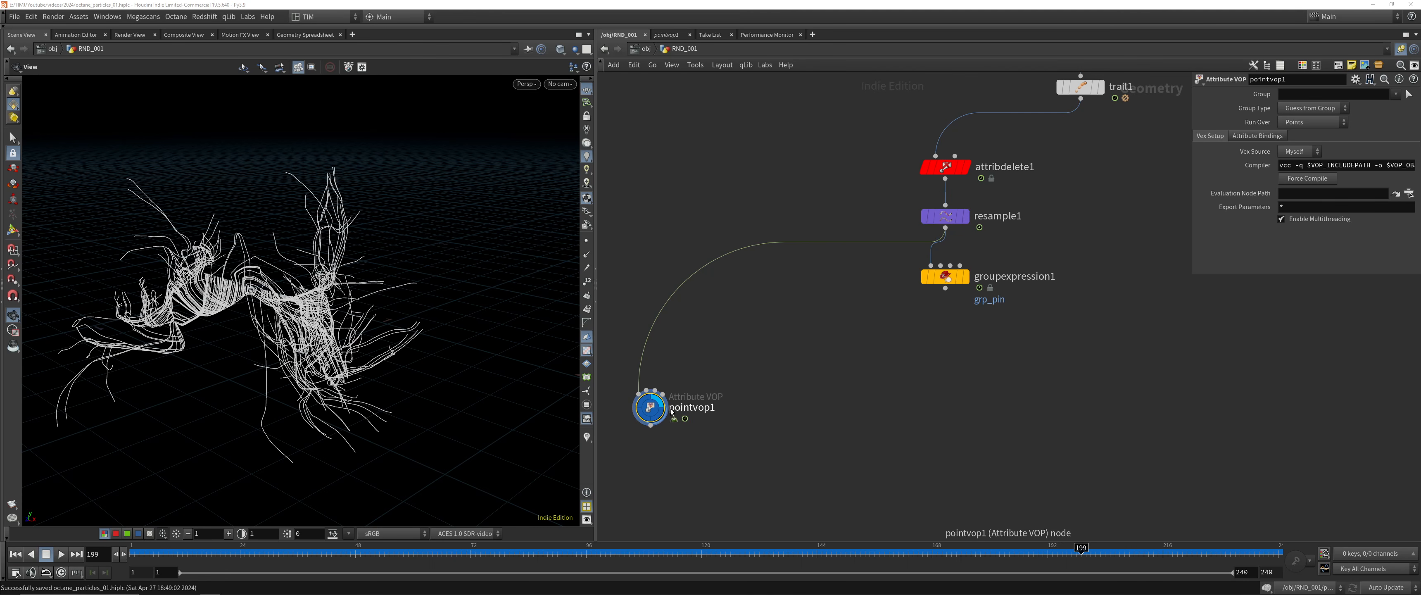
click(689, 342)
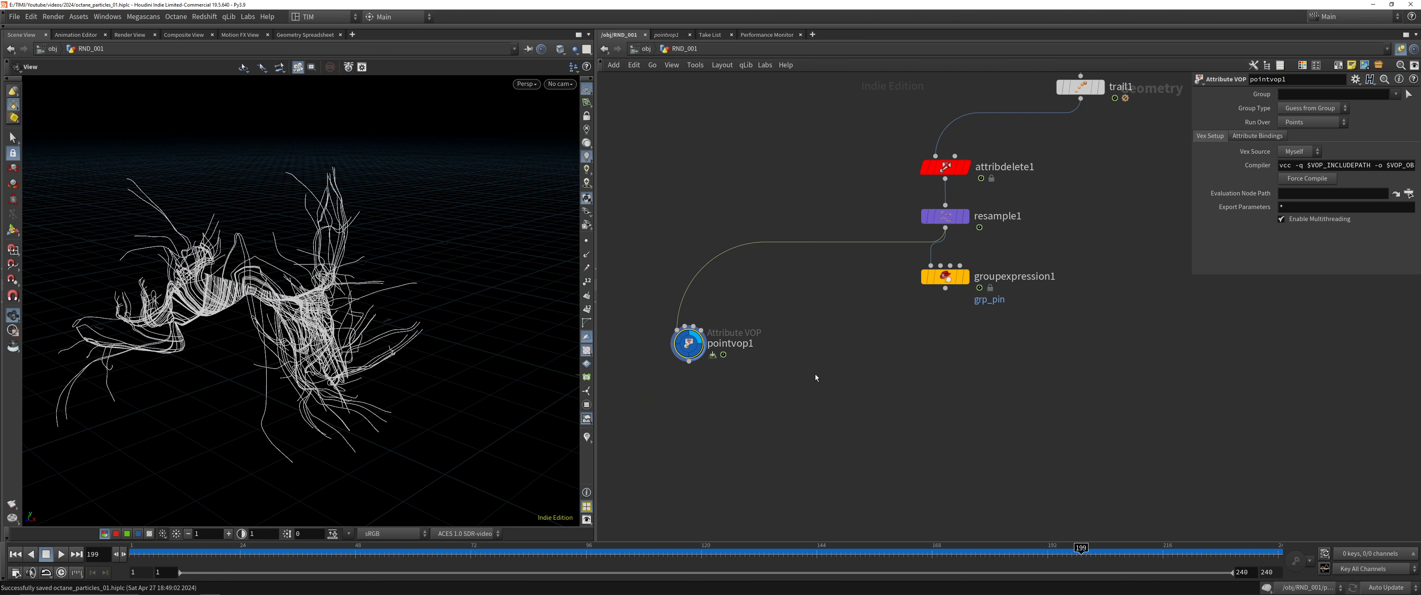
Open the network inside pointvop1 and spread its global and output nodes apart
double_click(688, 342)
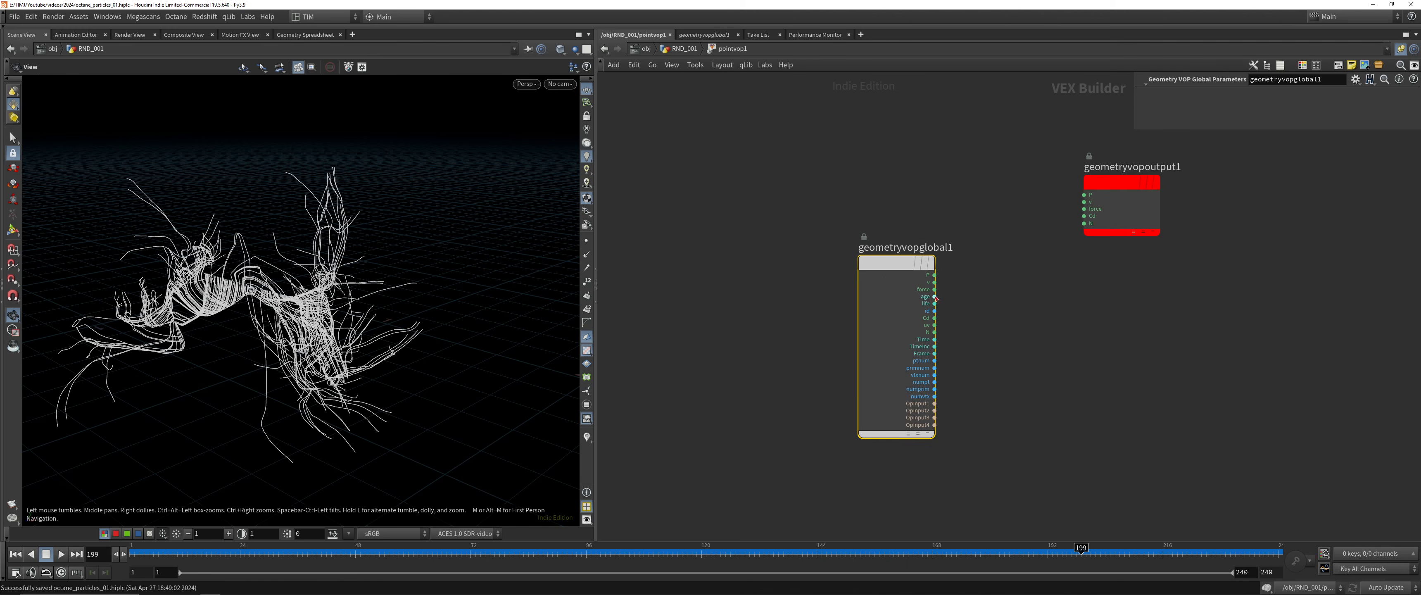
scroll(935, 298, down, 3)
drag(1070, 225, 1268, 315)
middle_drag(1157, 335, 887, 317)
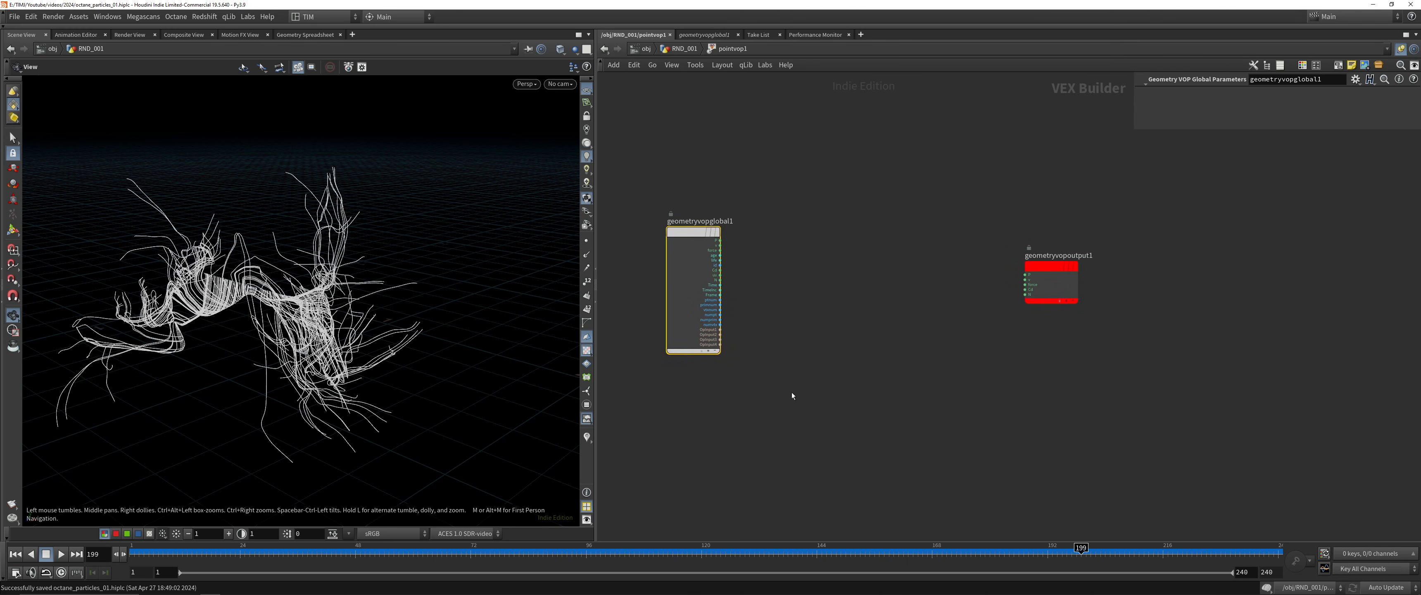
Add a Bind node below the global parameters node and set its name to curveu
click(791, 392)
key(Tab)
text(bin)
click(896, 48)
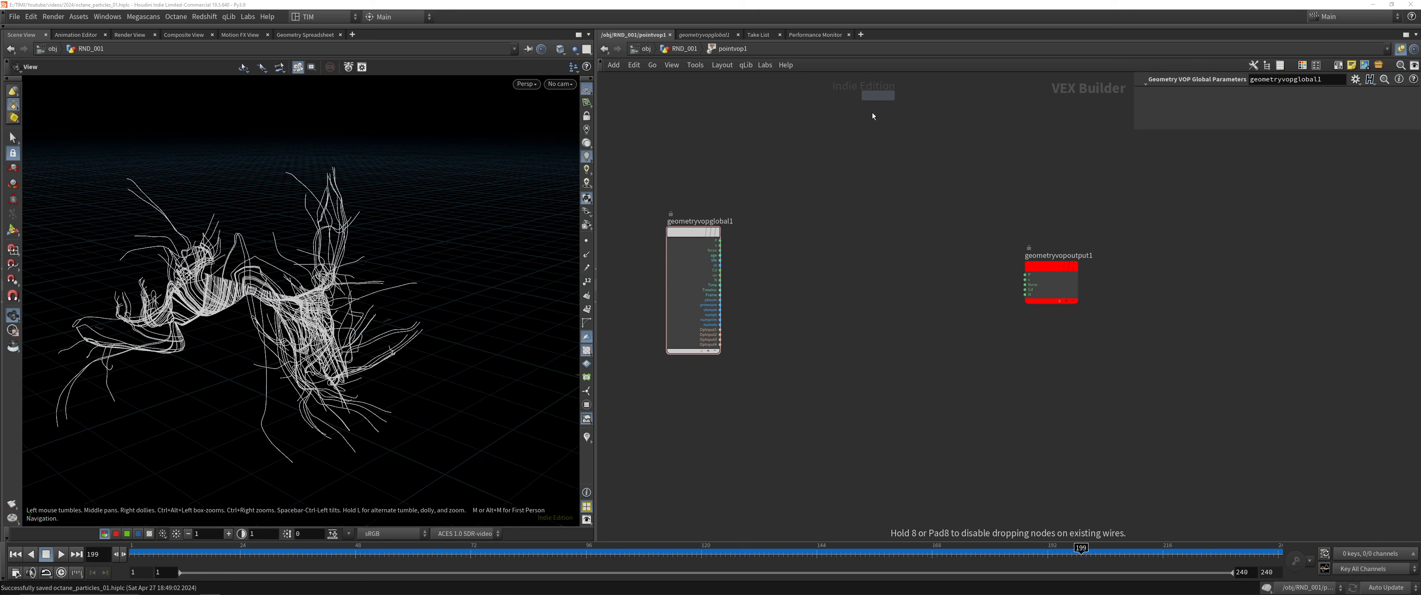
click(758, 407)
click(1323, 94)
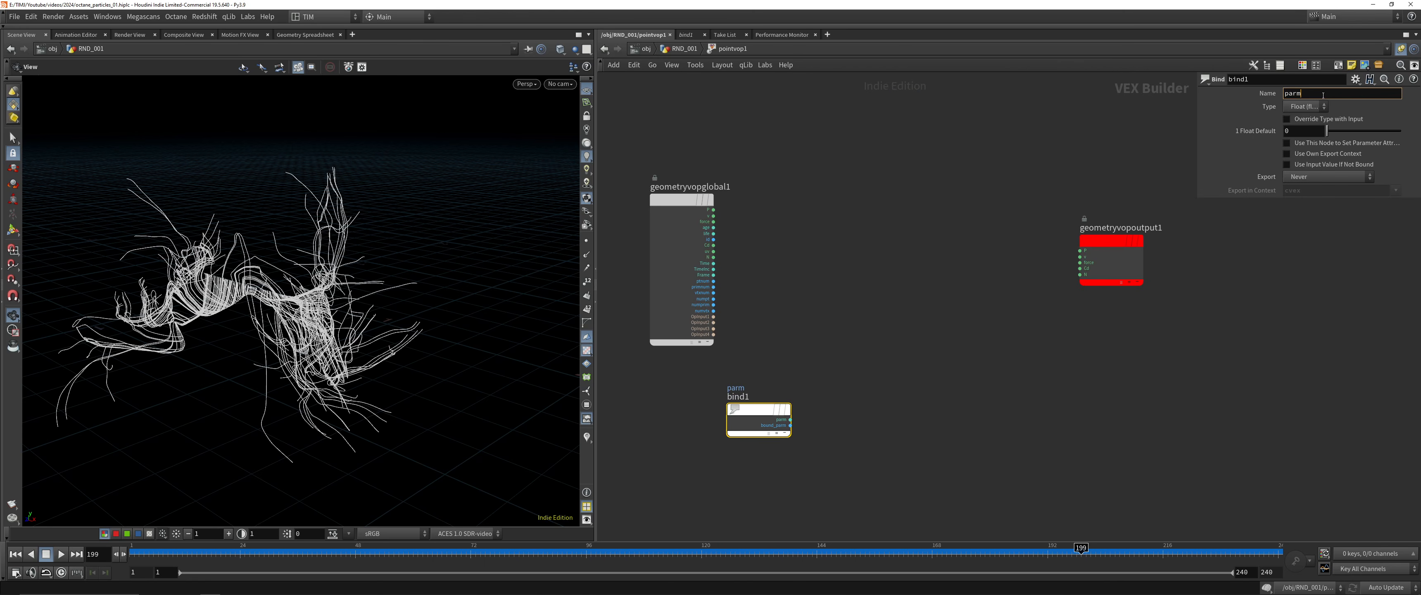
double_click(1323, 95)
text(curveu)
key(Return)
click(722, 336)
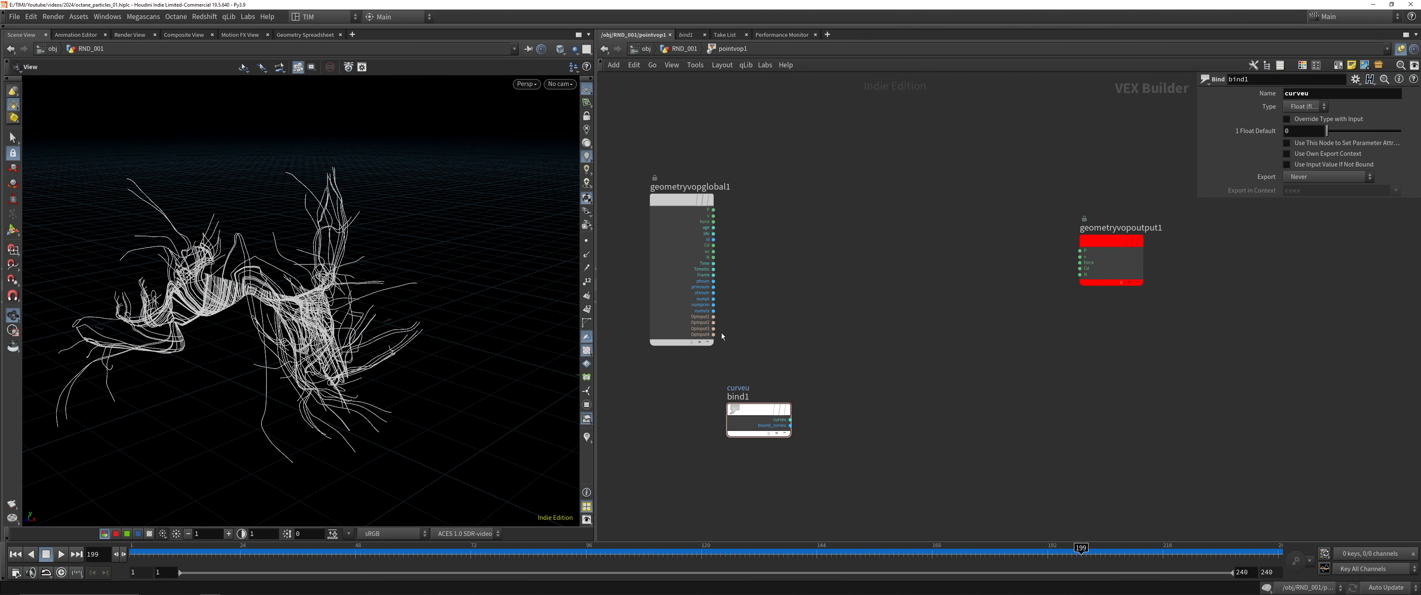
Add a Ramp Parameter fed by the curveu bind and set its ramp type to Spline Ramp (float)
key(Tab)
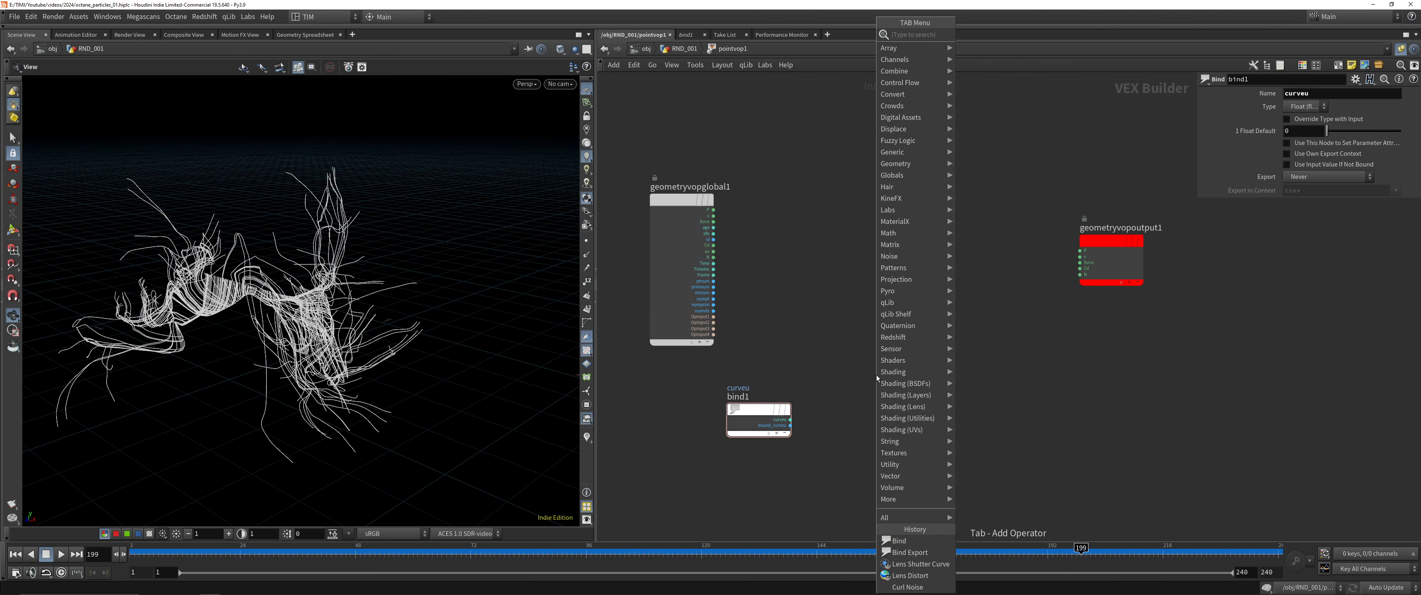
text(ramp)
key(Down)
key(Down)
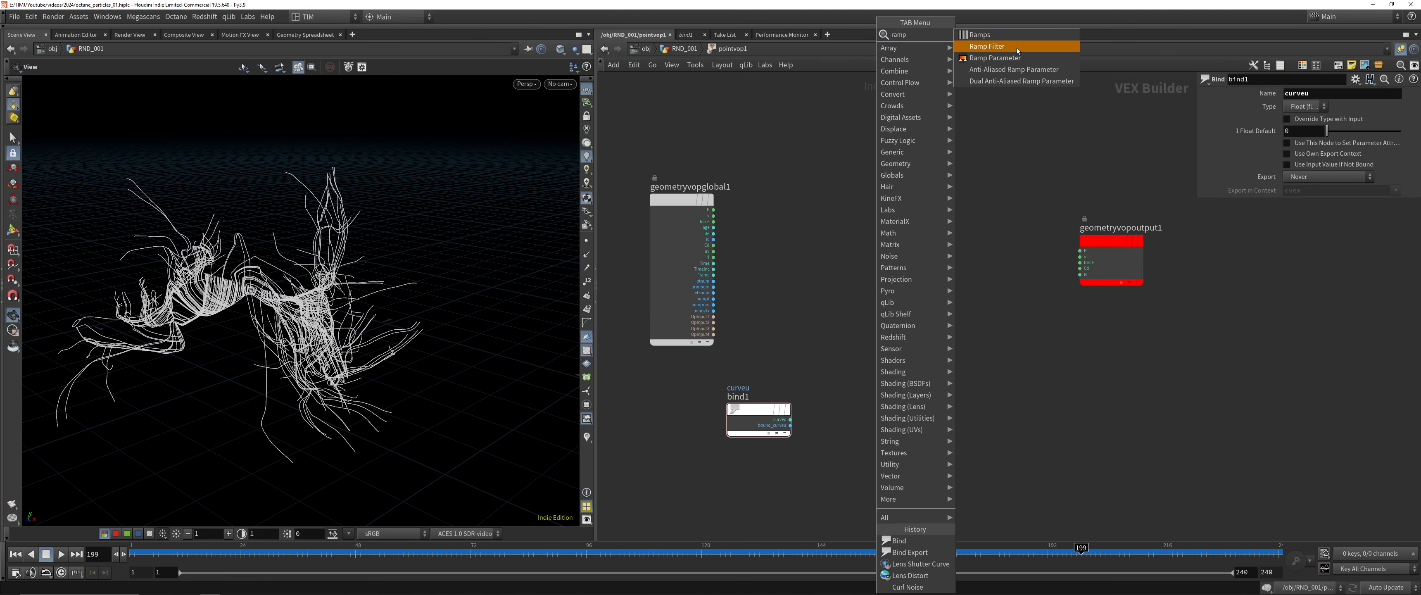
key(Return)
click(921, 411)
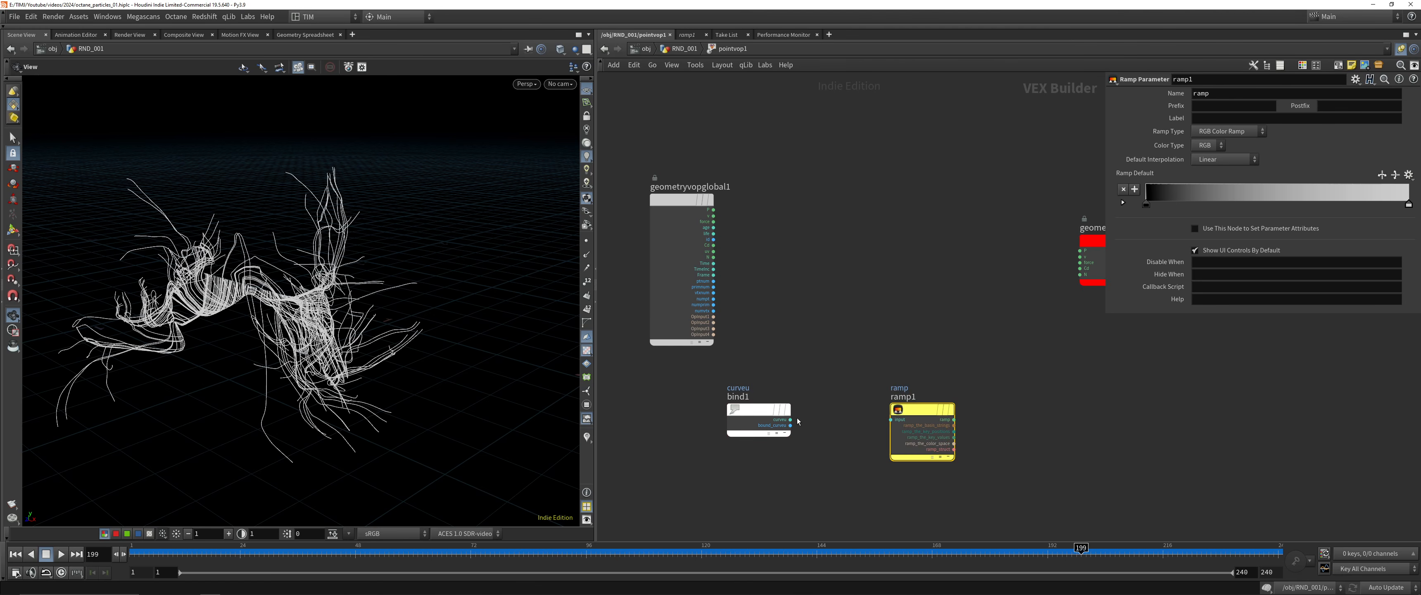
click(790, 420)
click(890, 420)
click(1216, 131)
click(1224, 155)
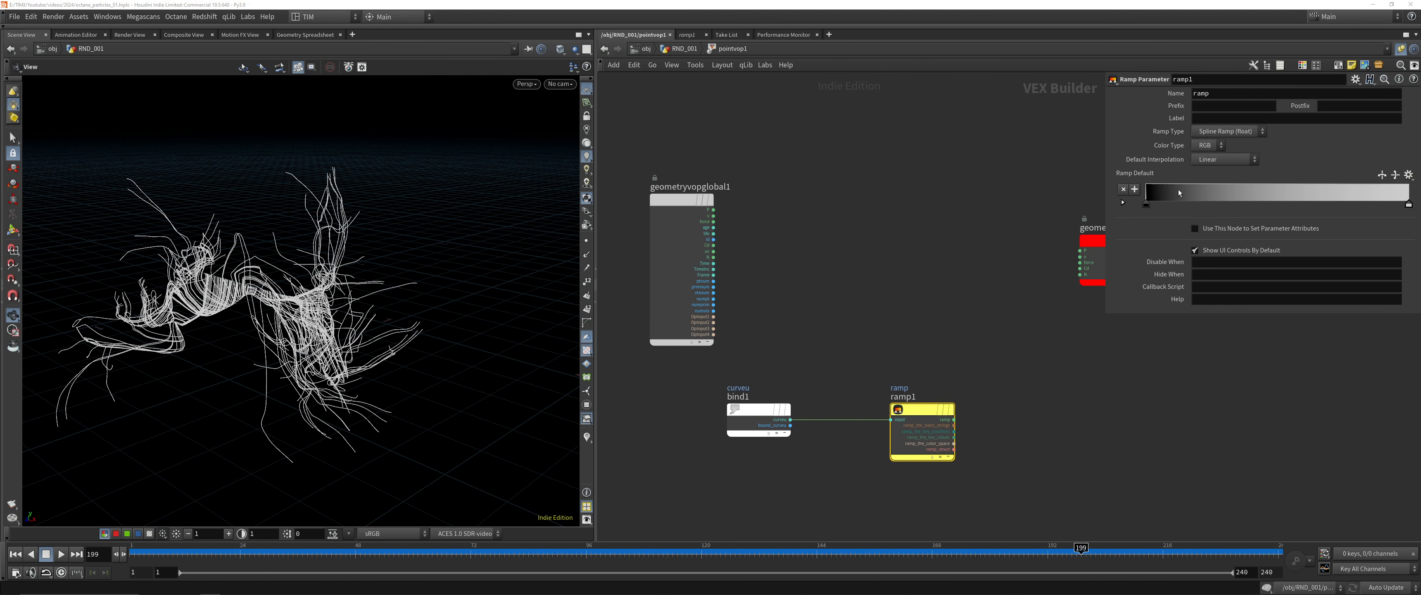
Connect the ramp output to a Bind Export node named pscale and return to the RND_001 geometry network
click(953, 419)
key(Tab)
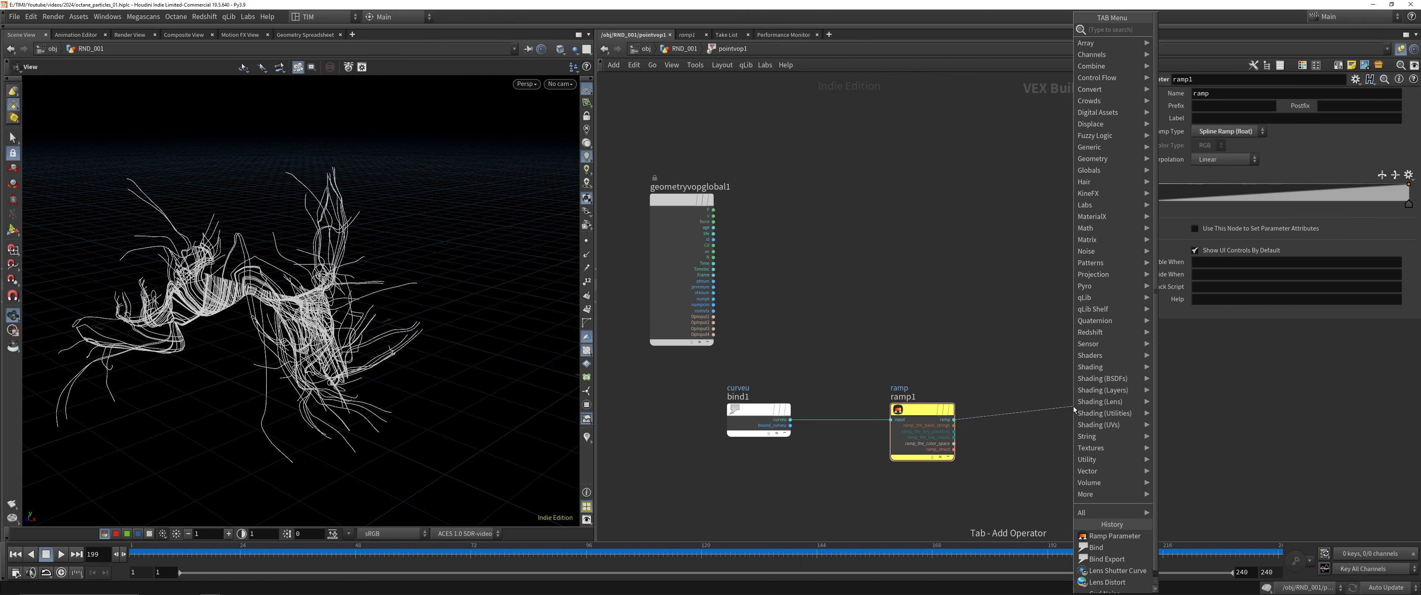
text(exp)
key(Down)
key(Down)
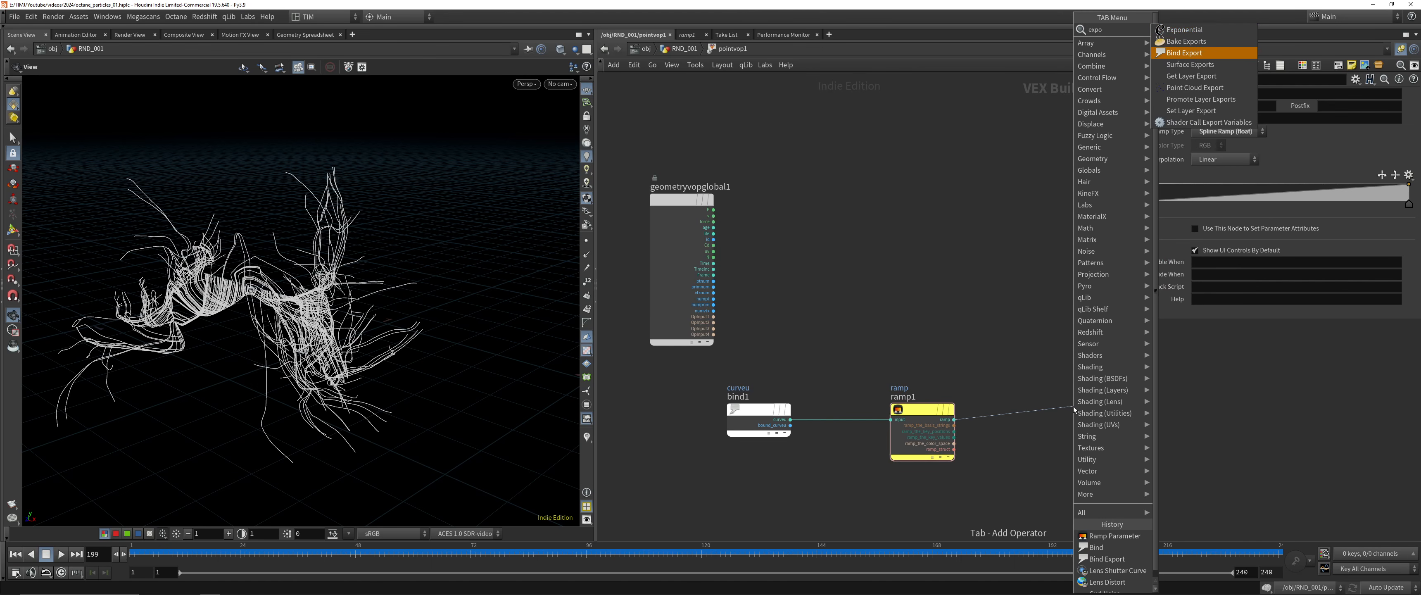
key(Return)
double_click(1300, 95)
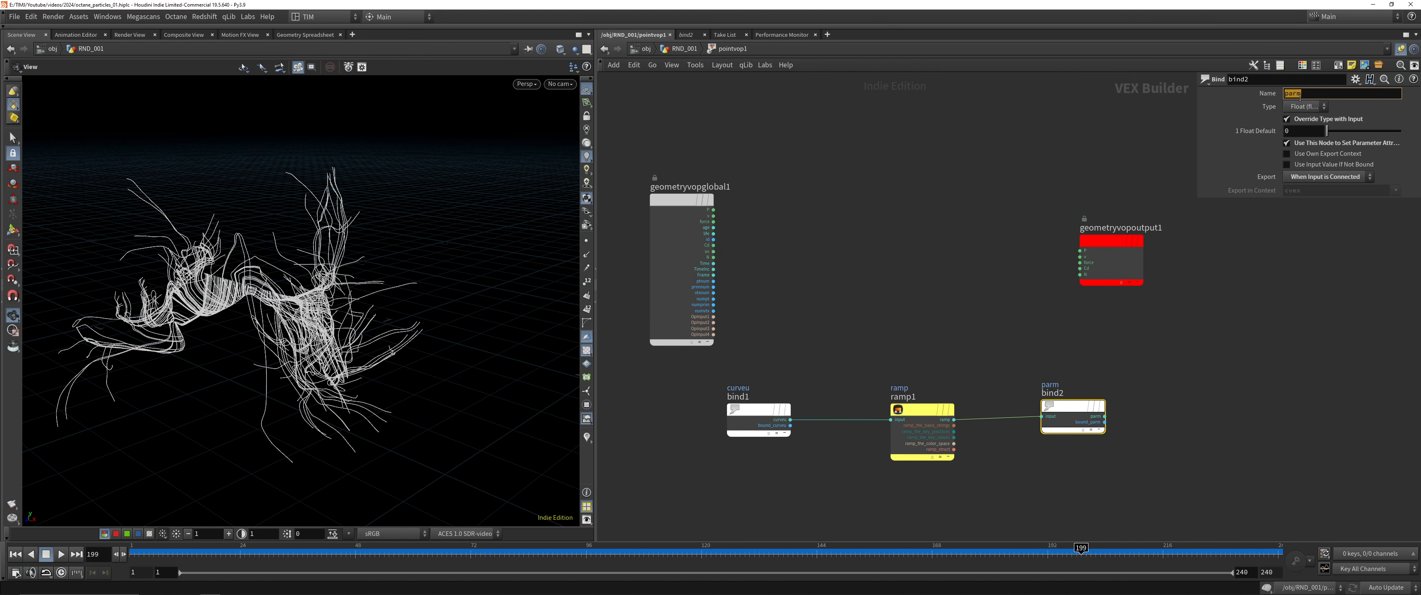
text(pscale)
key(Return)
key(u)
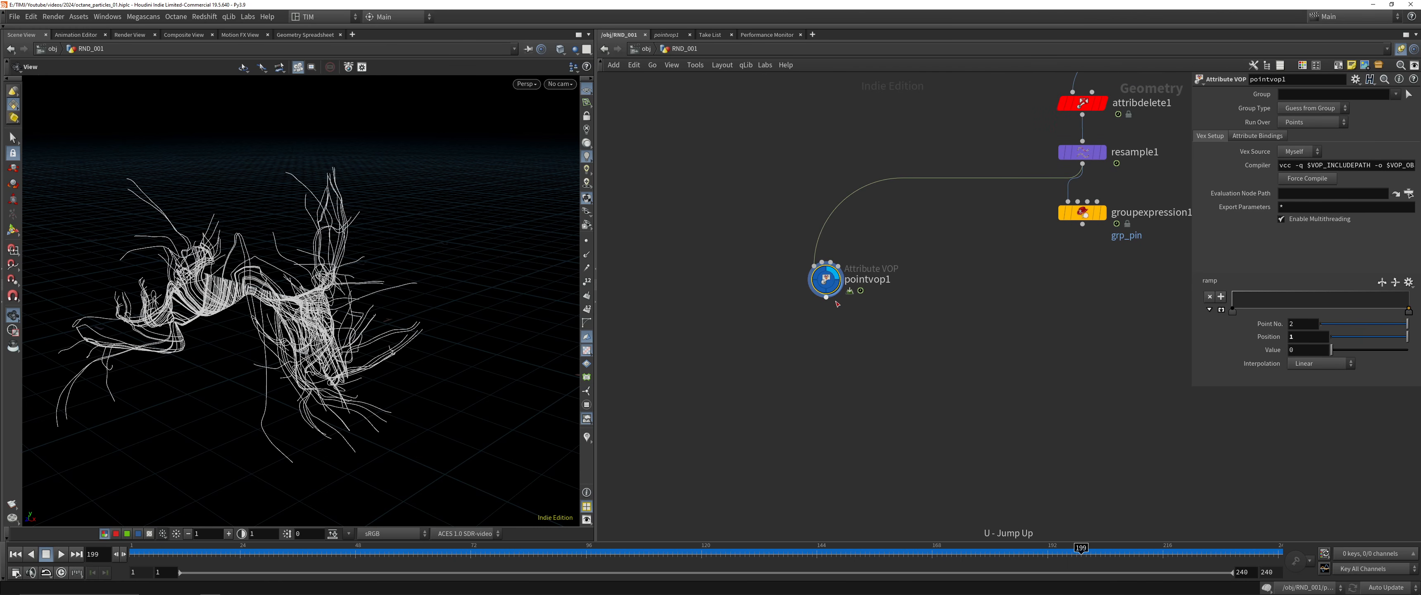
Add a Copy to Points node below pointvop1 and save the scene
click(826, 297)
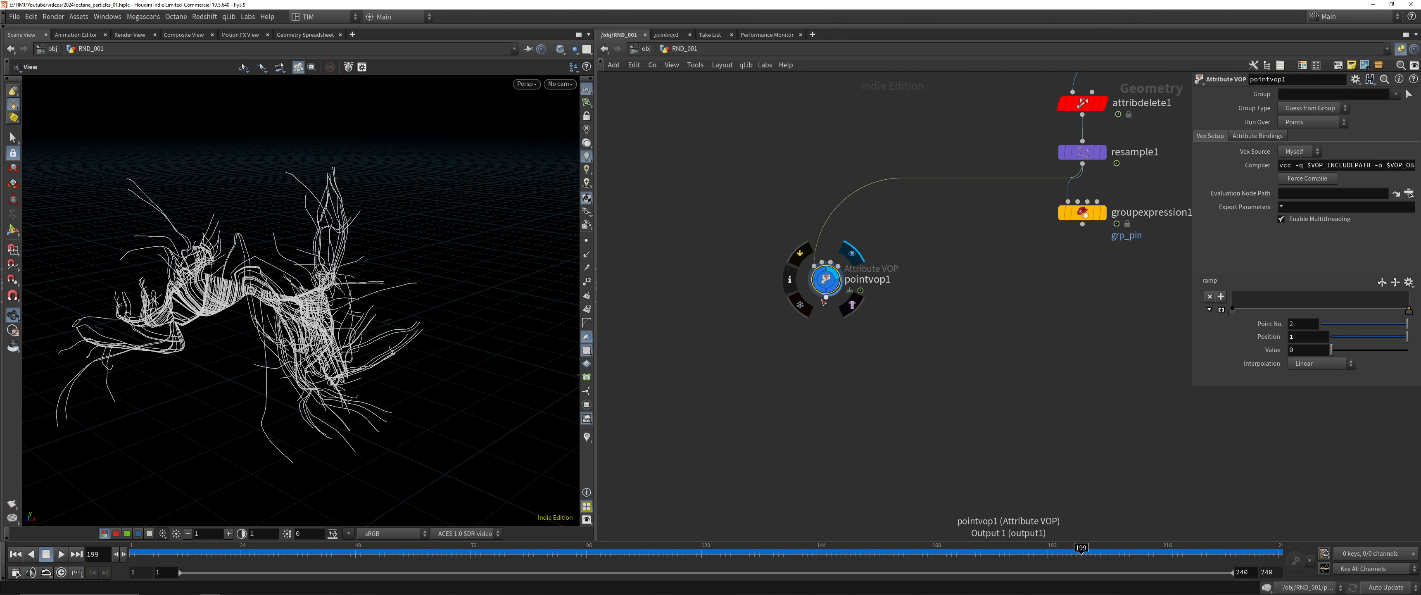
key(Tab)
text(copy)
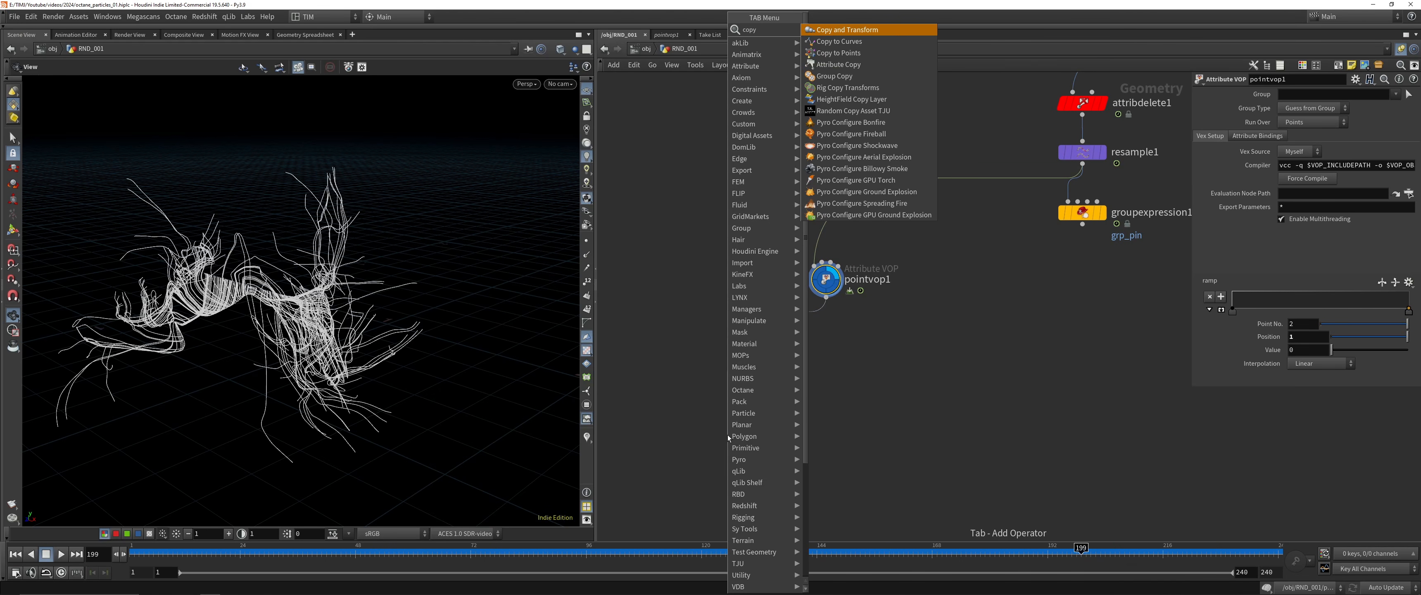
key(Down)
key(Down)
key(Return)
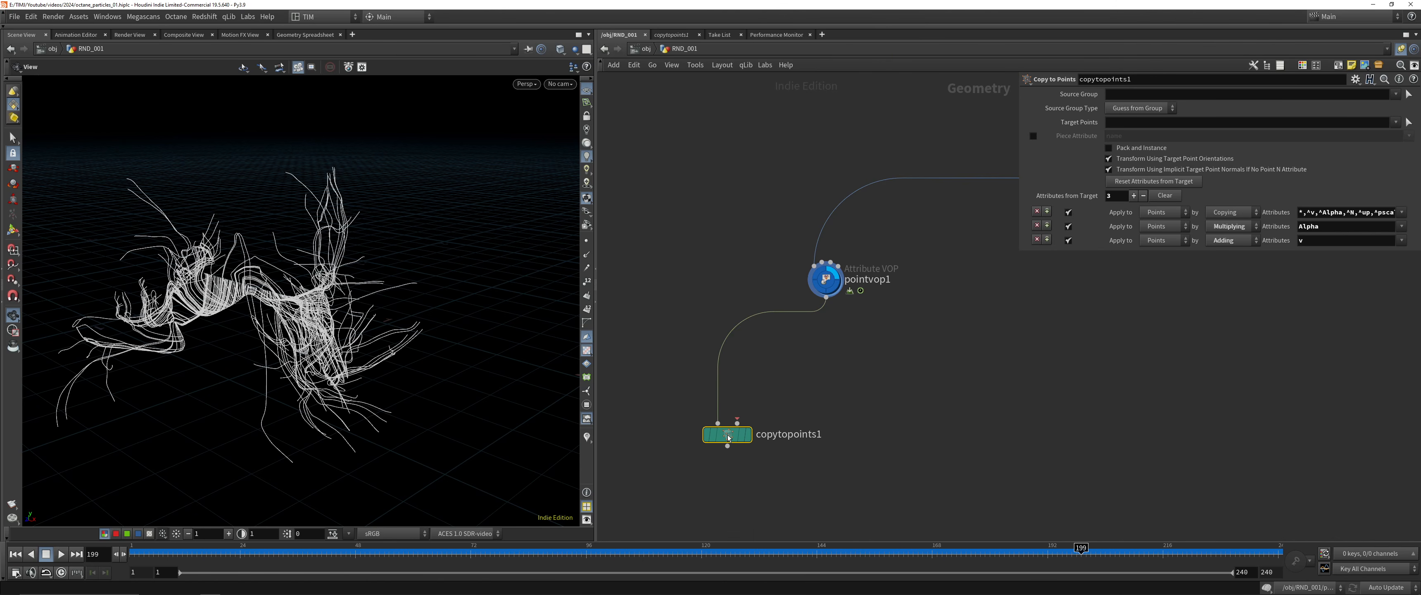
key(ctrl+s)
Create a Box, wire it into the first input of copytopoints1 and pointvop1 into the second, and display the result
click(826, 291)
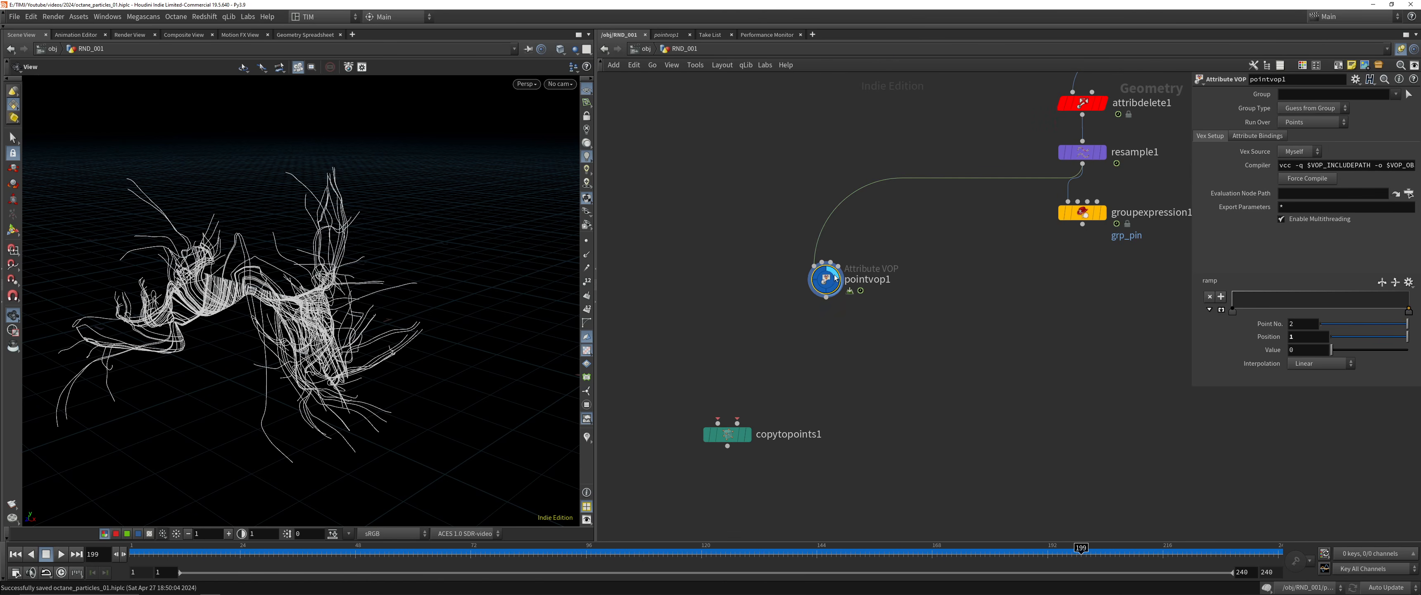
drag(826, 298, 692, 353)
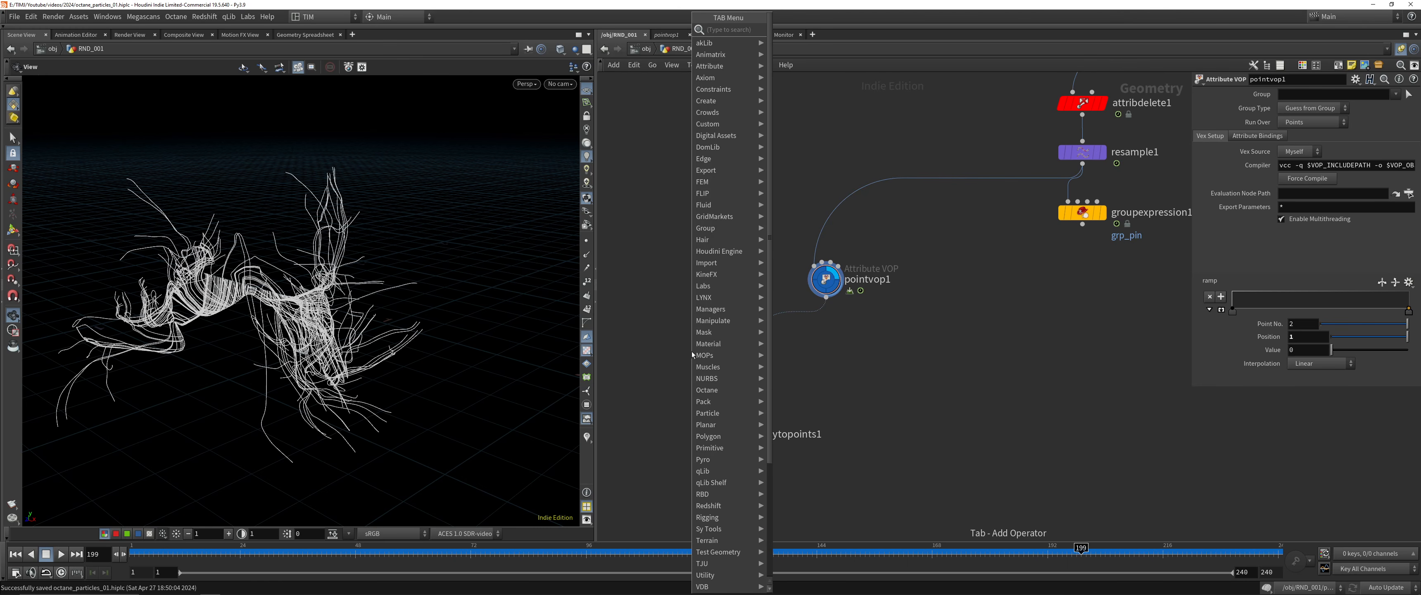
text(cubr)
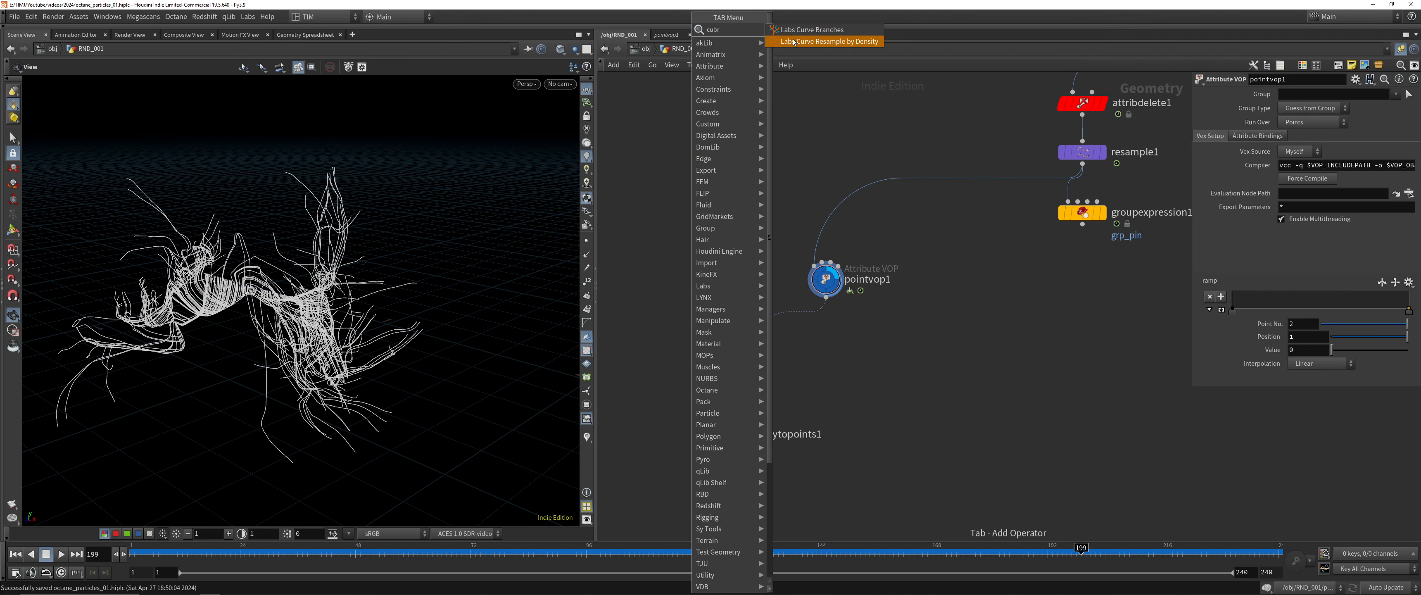
key(BackSpace)
text(e)
key(Return)
click(656, 296)
drag(657, 306, 718, 422)
drag(673, 461, 794, 381)
key(r)
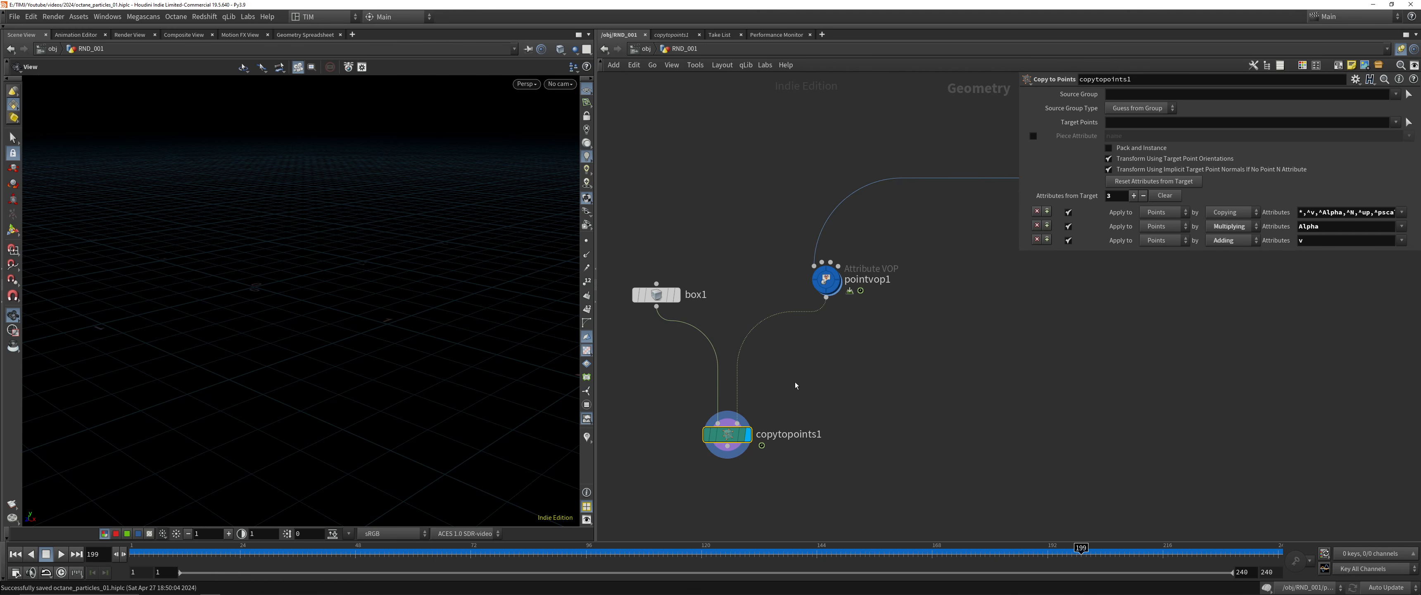
Apply the Hill preset to pointvop1's ramp and inspect the copied boxes in the viewport
click(826, 279)
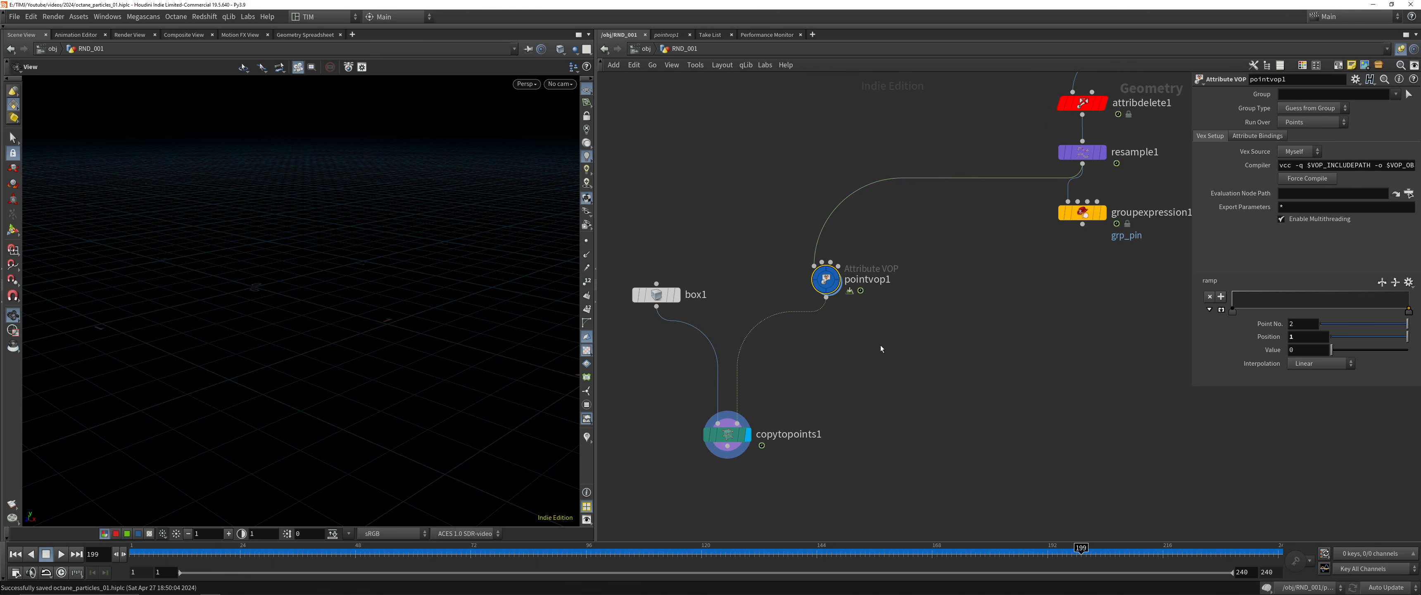
click(1409, 282)
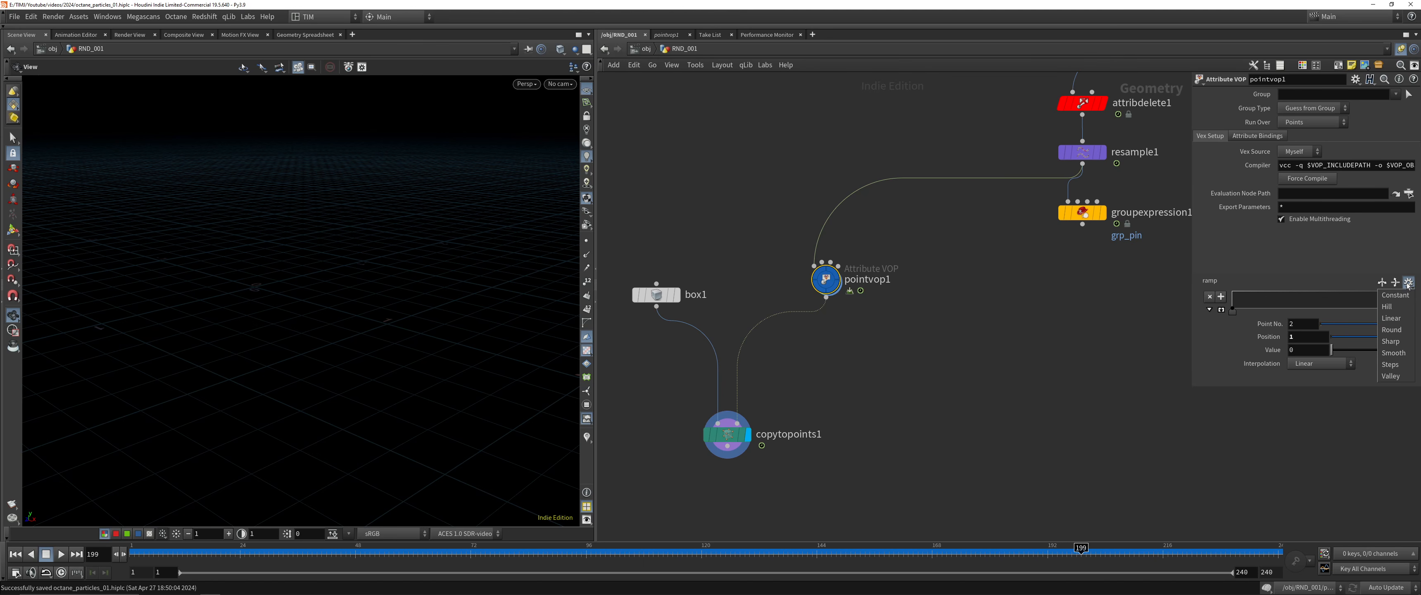
click(1390, 307)
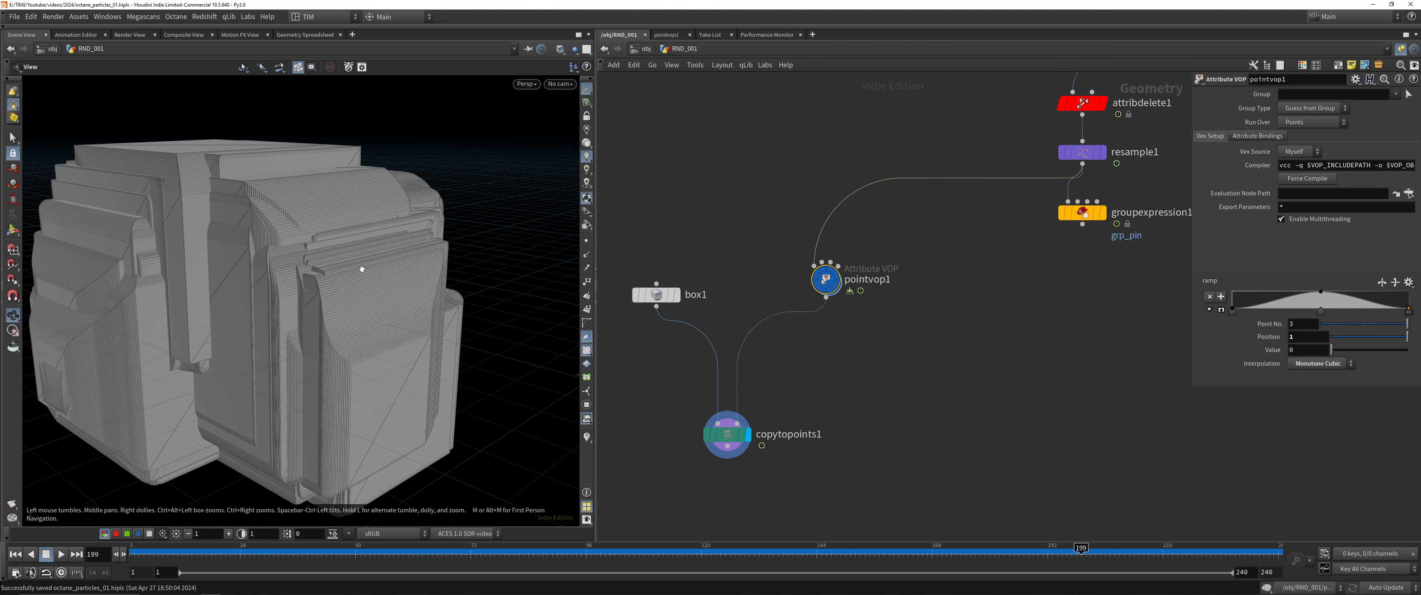
drag(337, 281, 303, 310)
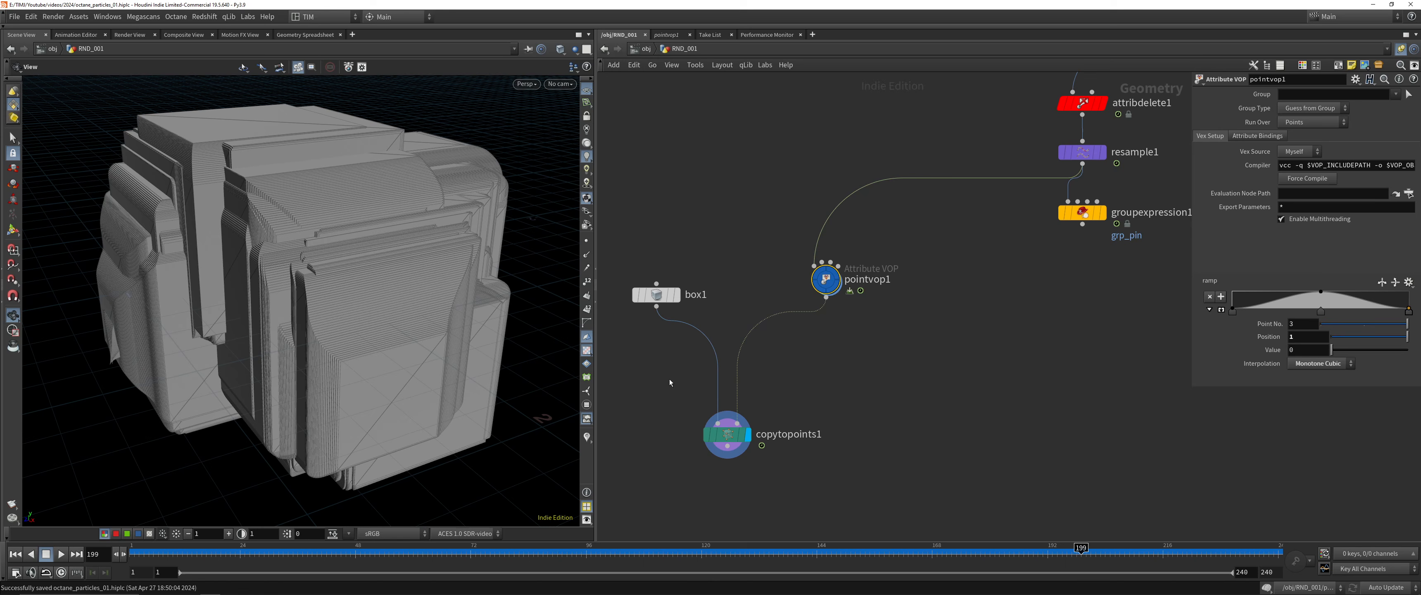
Compare the single source box with the copied result, and check the node information of pointvop1 and copytopoints1
click(656, 294)
click(678, 294)
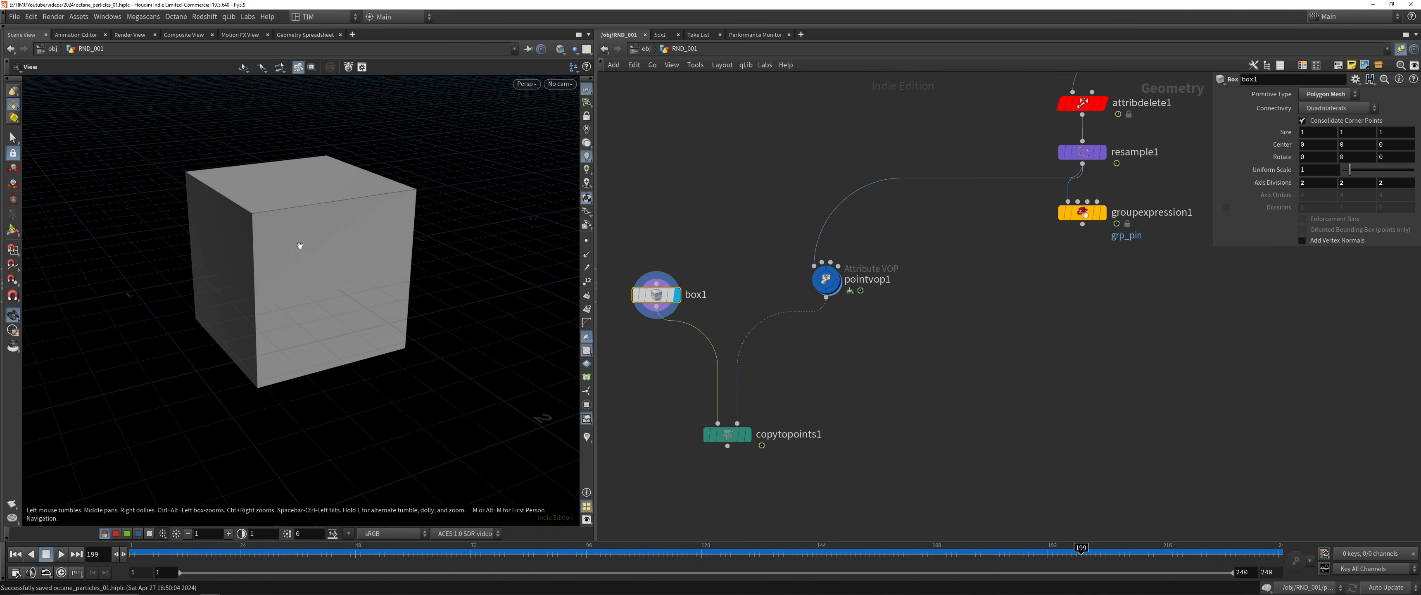
click(727, 434)
click(748, 435)
drag(760, 237, 895, 347)
click(846, 362)
drag(724, 432, 738, 439)
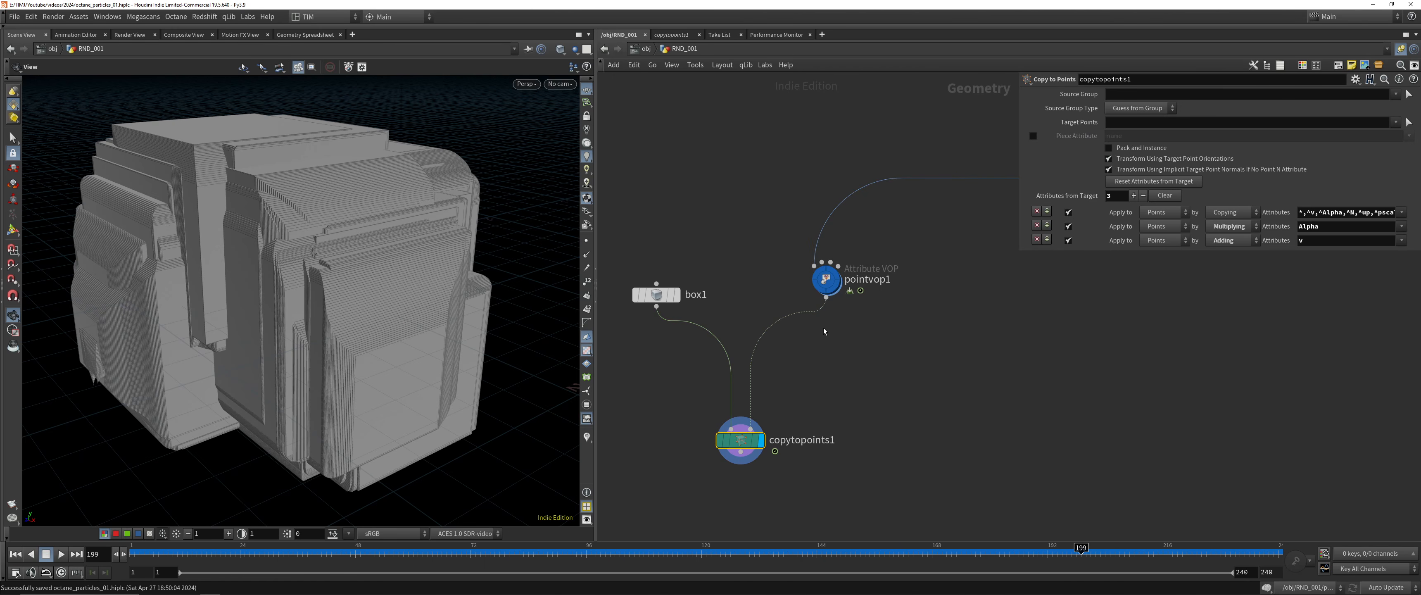
middle_click(828, 286)
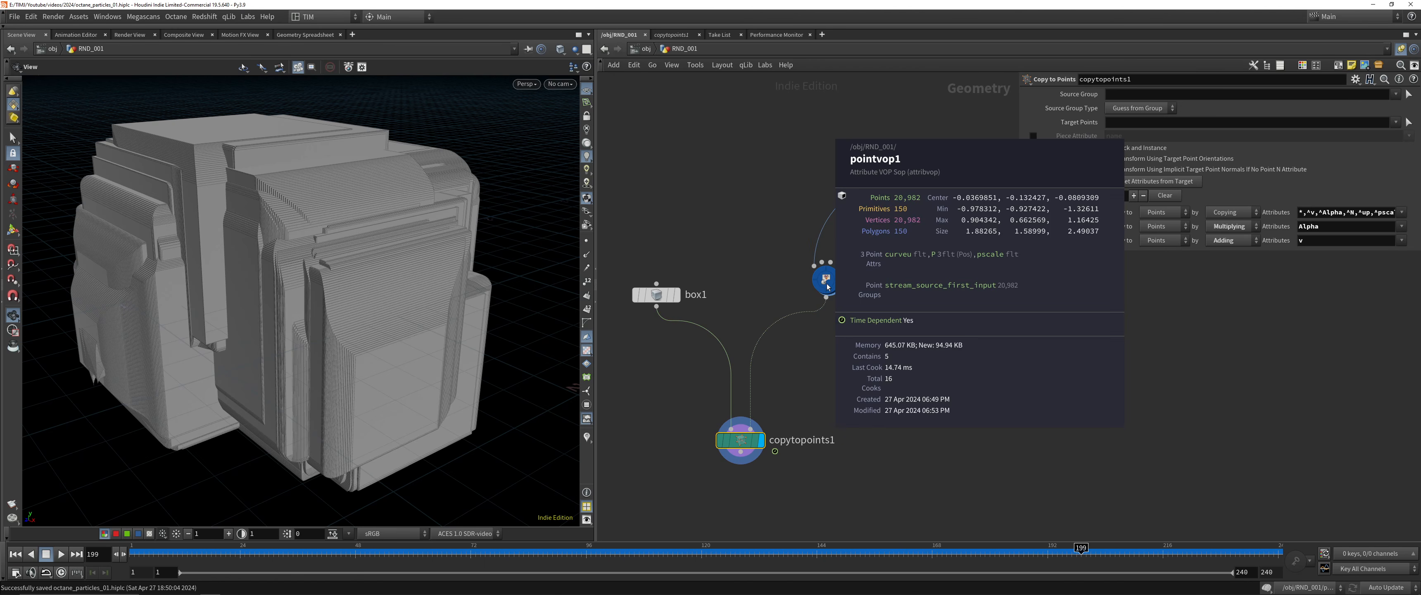
middle_click(750, 440)
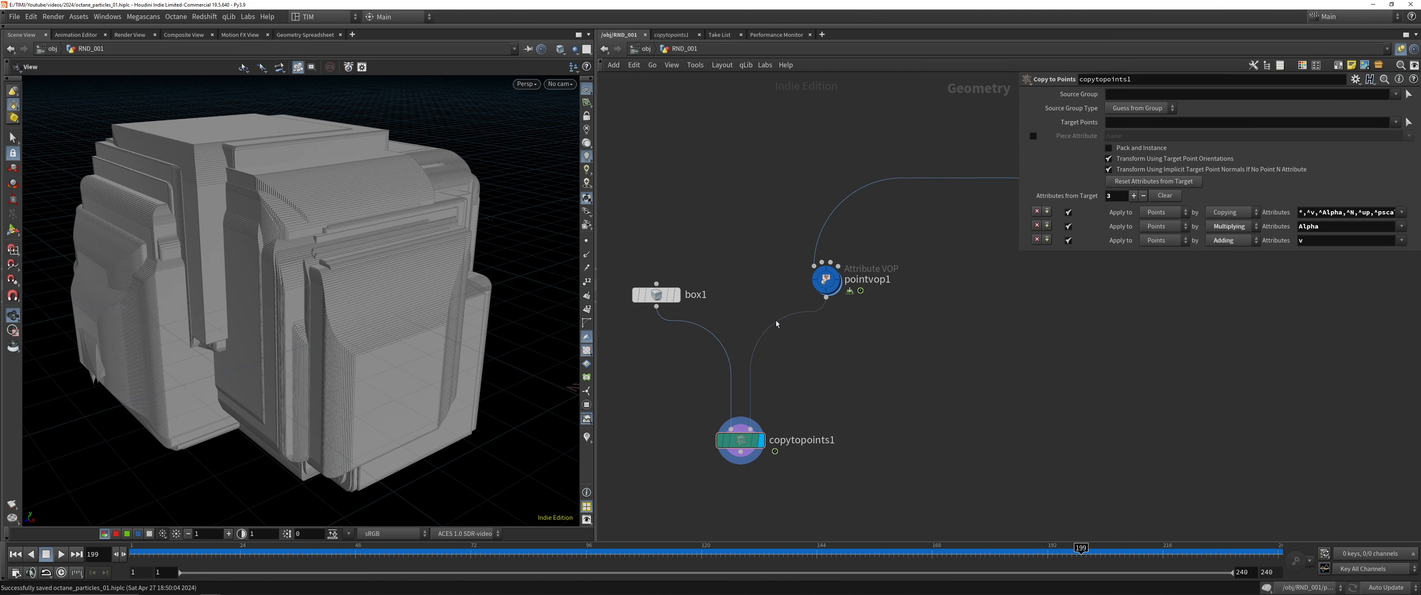
Inside pointvop1, insert a Multiply node on the wire between ramp1 and the pscale bind2 node
double_click(826, 280)
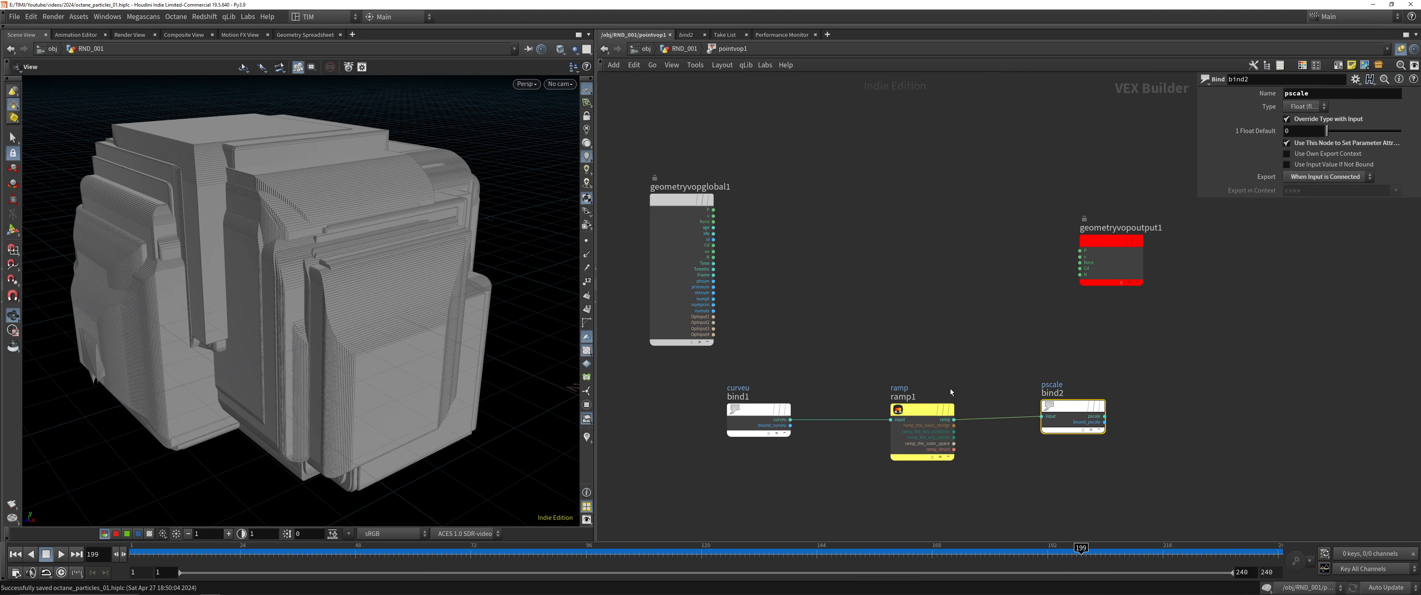
middle_drag(952, 390, 690, 237)
drag(811, 258, 882, 262)
middle_drag(787, 349, 826, 358)
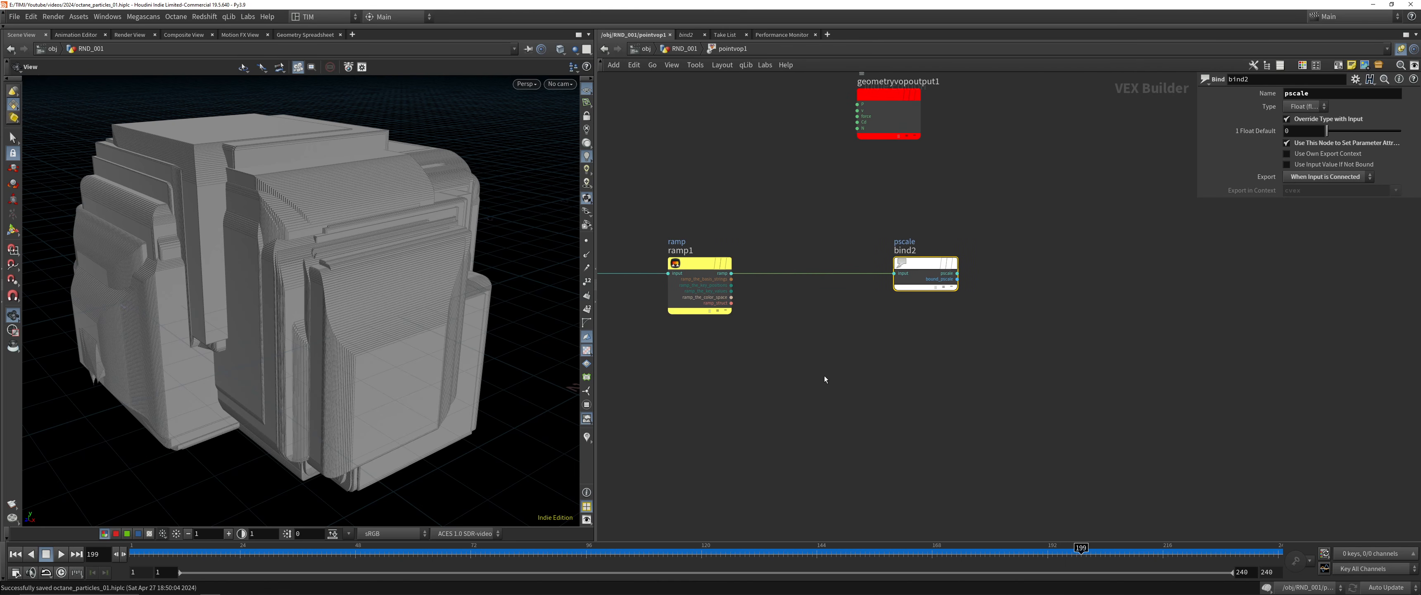
key(Tab)
text(mul)
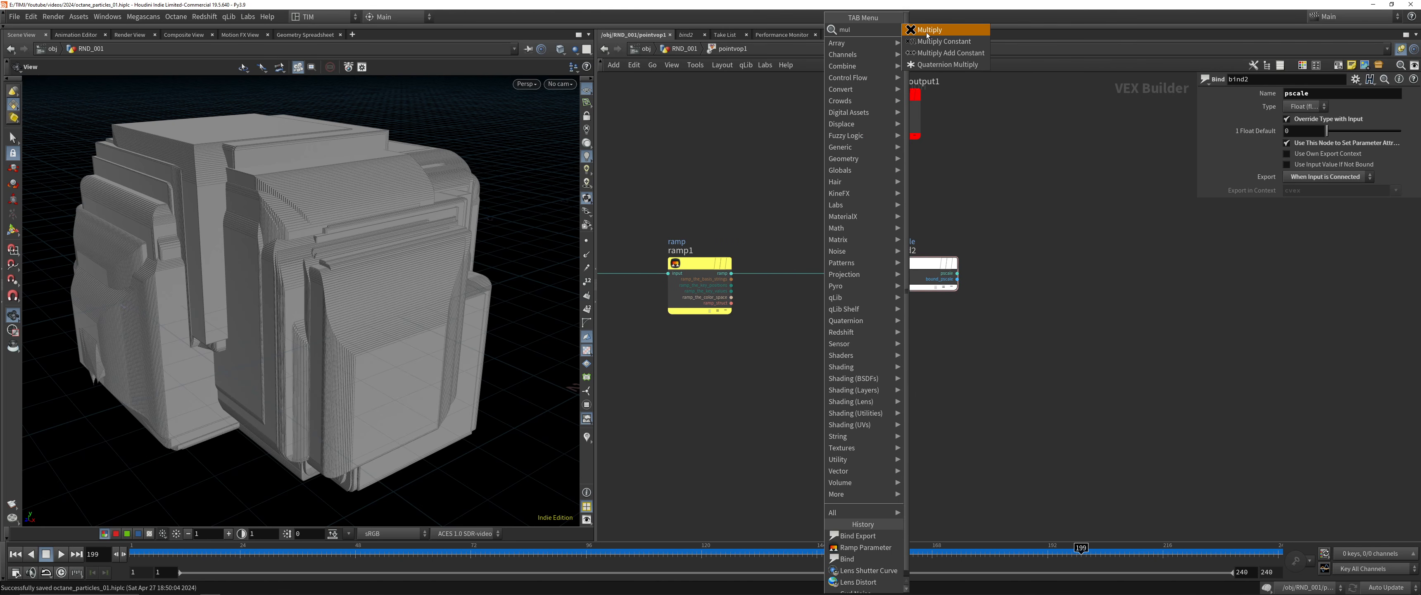
click(932, 29)
click(802, 276)
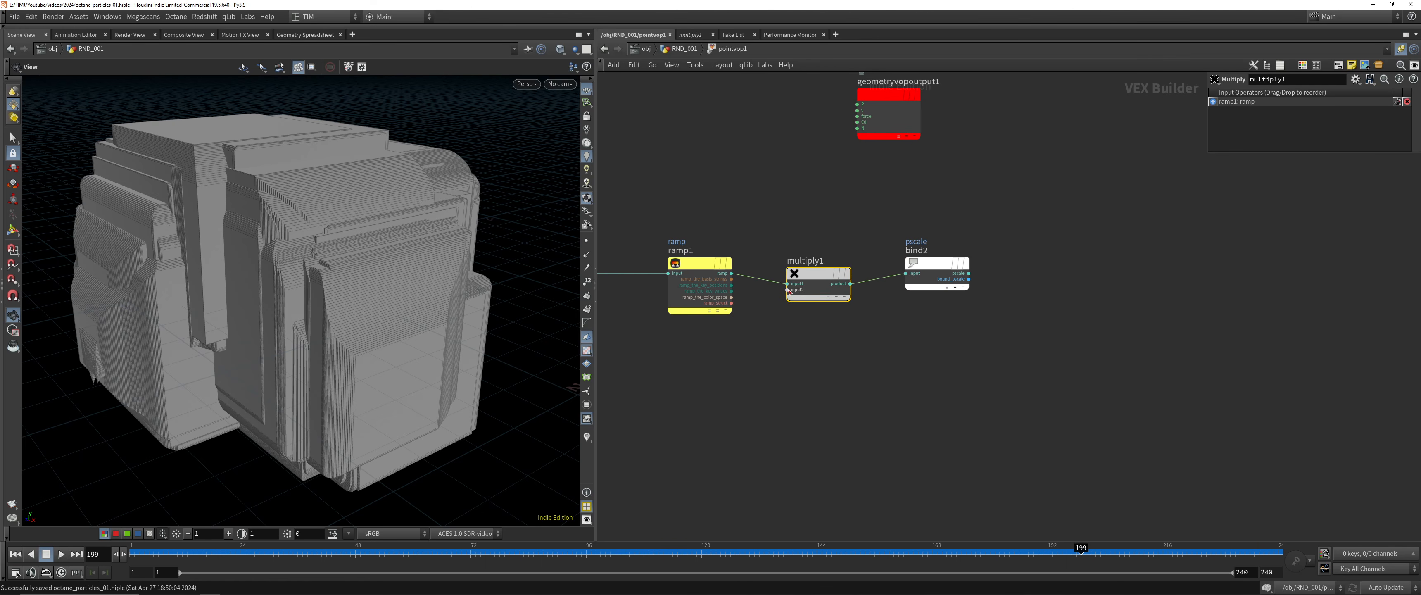
Add a Parameter node below ramp1 and connect it to the second input of multiply1
key(Tab)
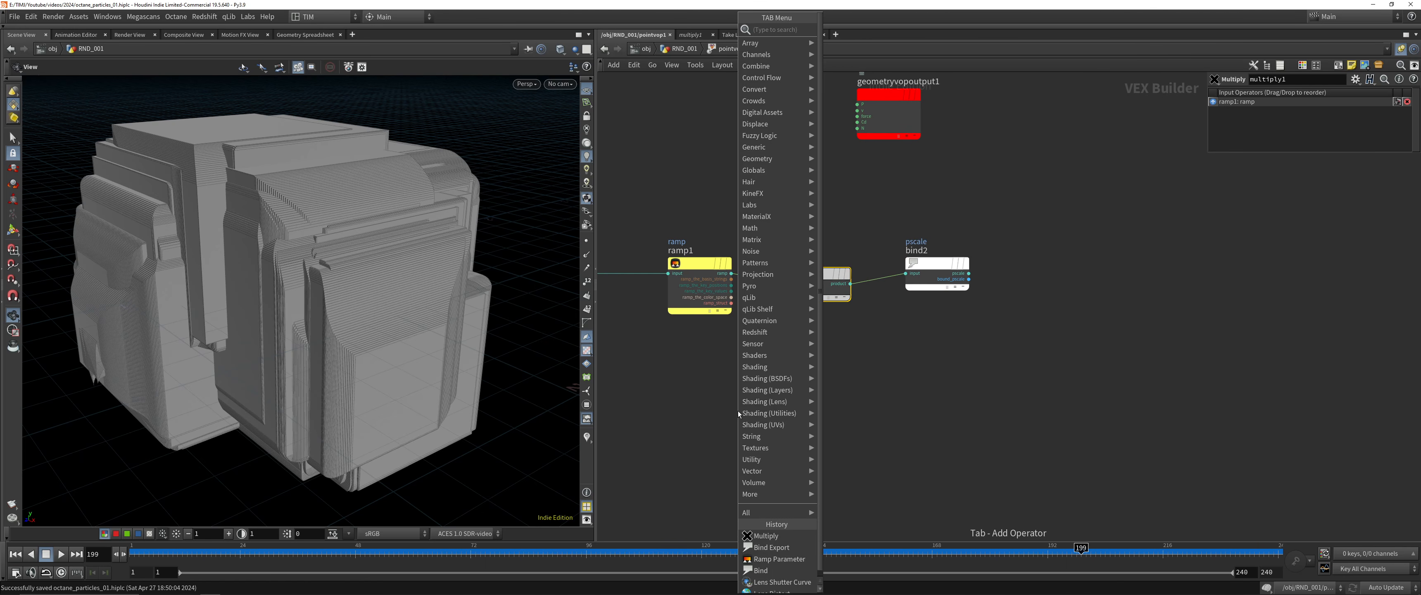
text(parm)
key(Return)
click(738, 411)
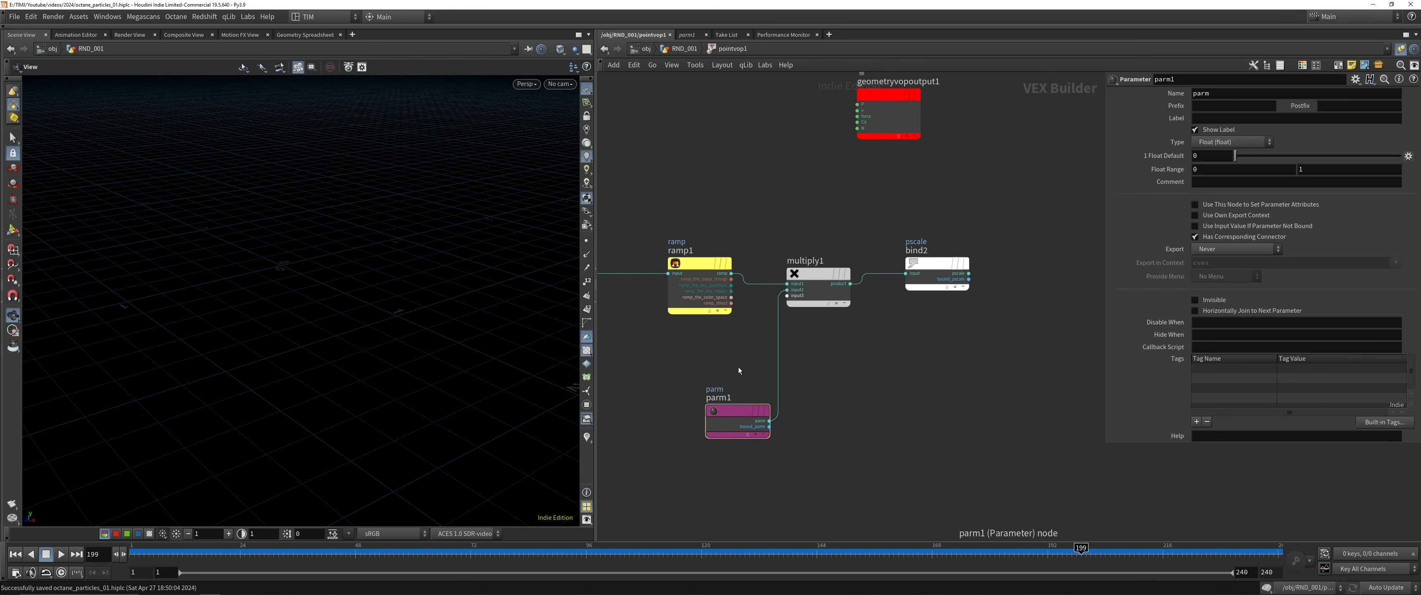
Return to the RND_001 network, set pointvop1's parm to 0.01, save the scene and inspect the copied boxes up close
key(u)
click(1292, 379)
text(0.01)
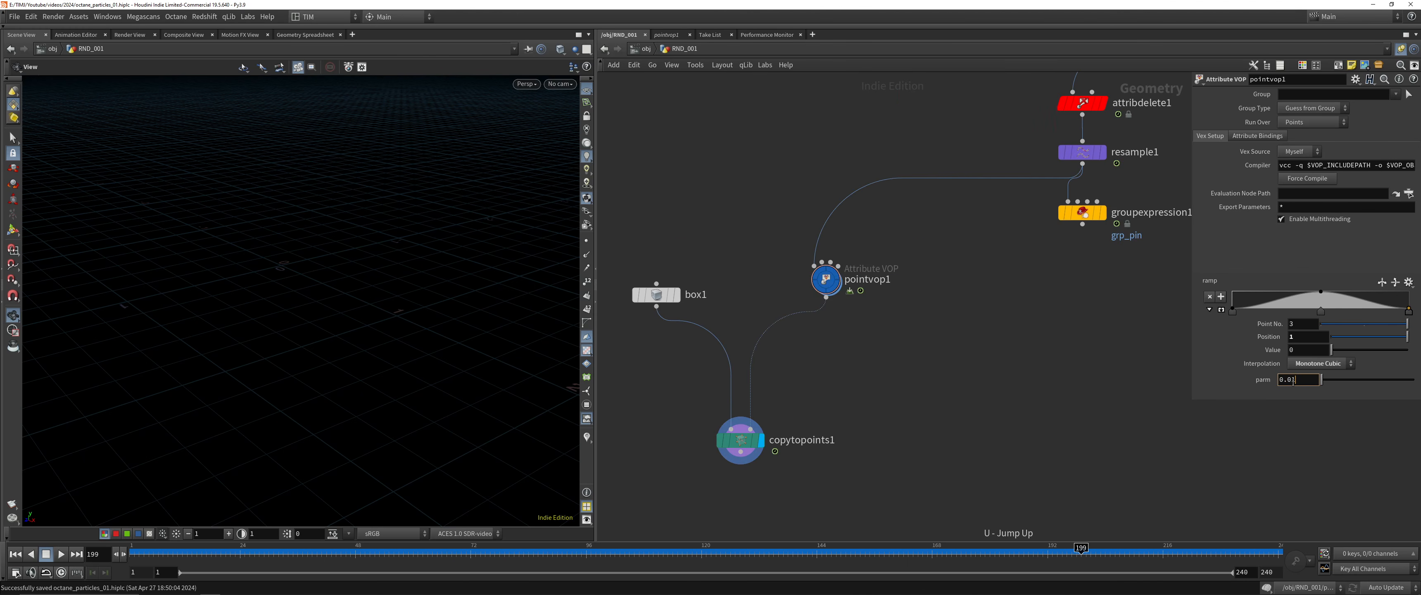
key(Return)
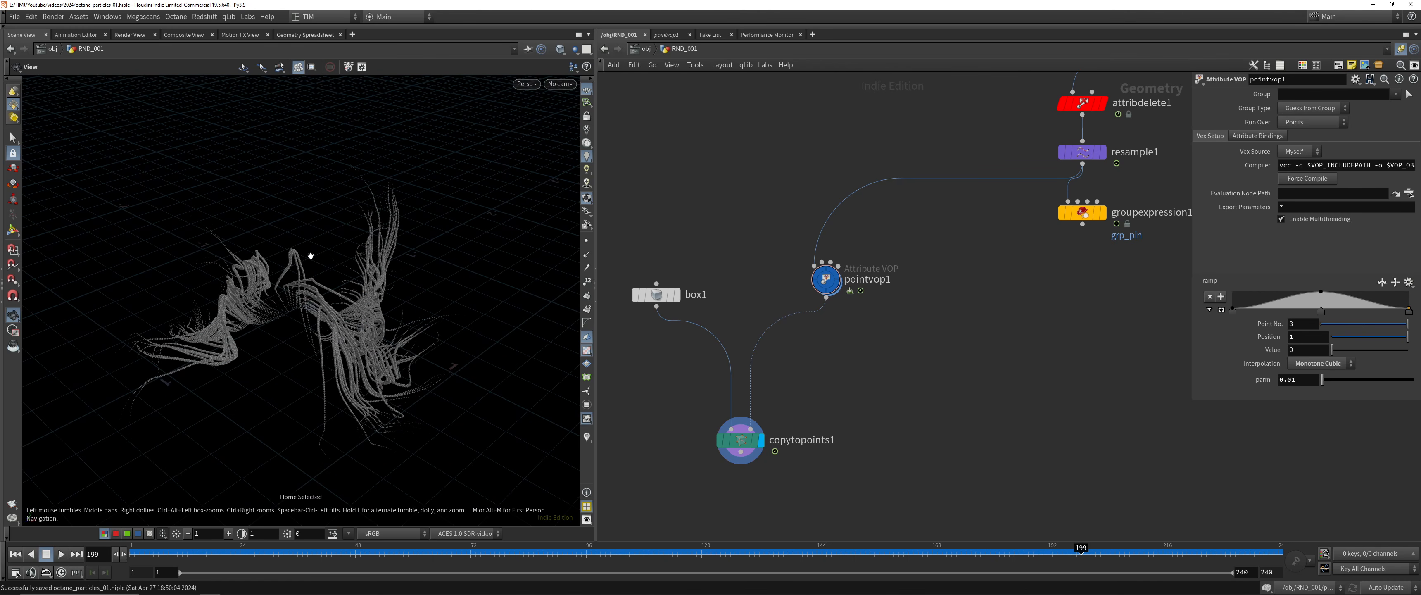
key(g)
key(ctrl+s)
drag(384, 235, 537, 291)
drag(420, 214, 426, 242)
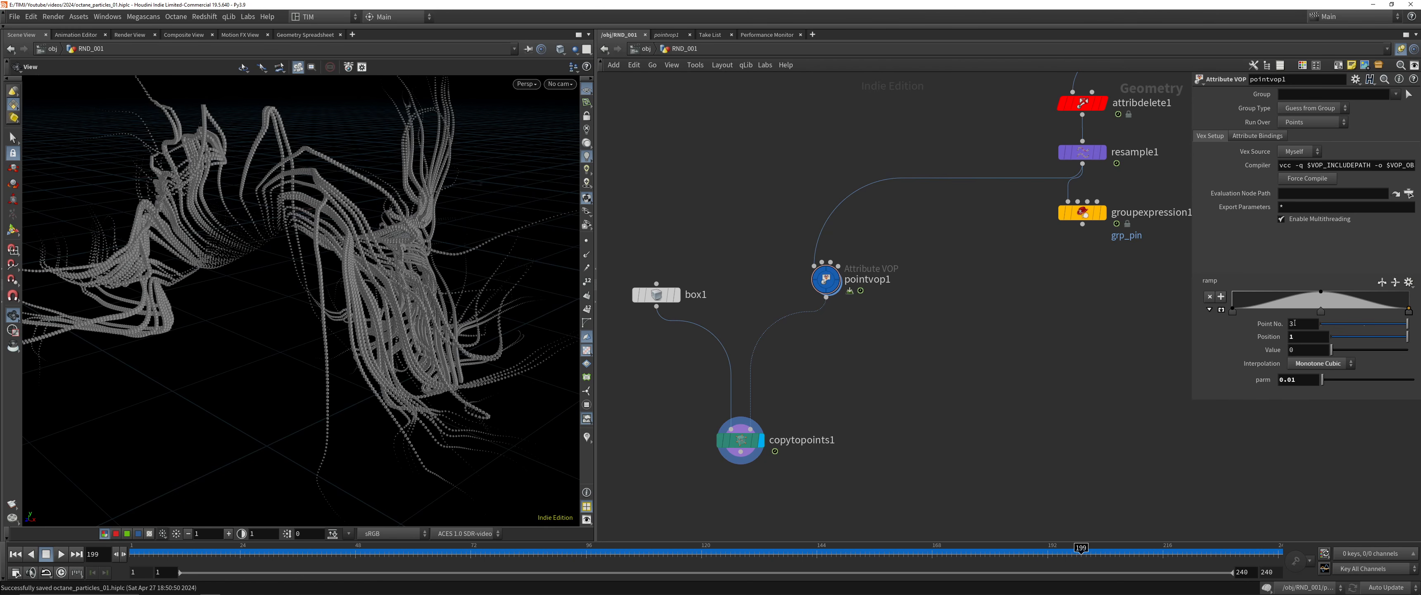
Try an extra point on the rising side of pointvop1's ramp, undo it and save the scene
click(1282, 294)
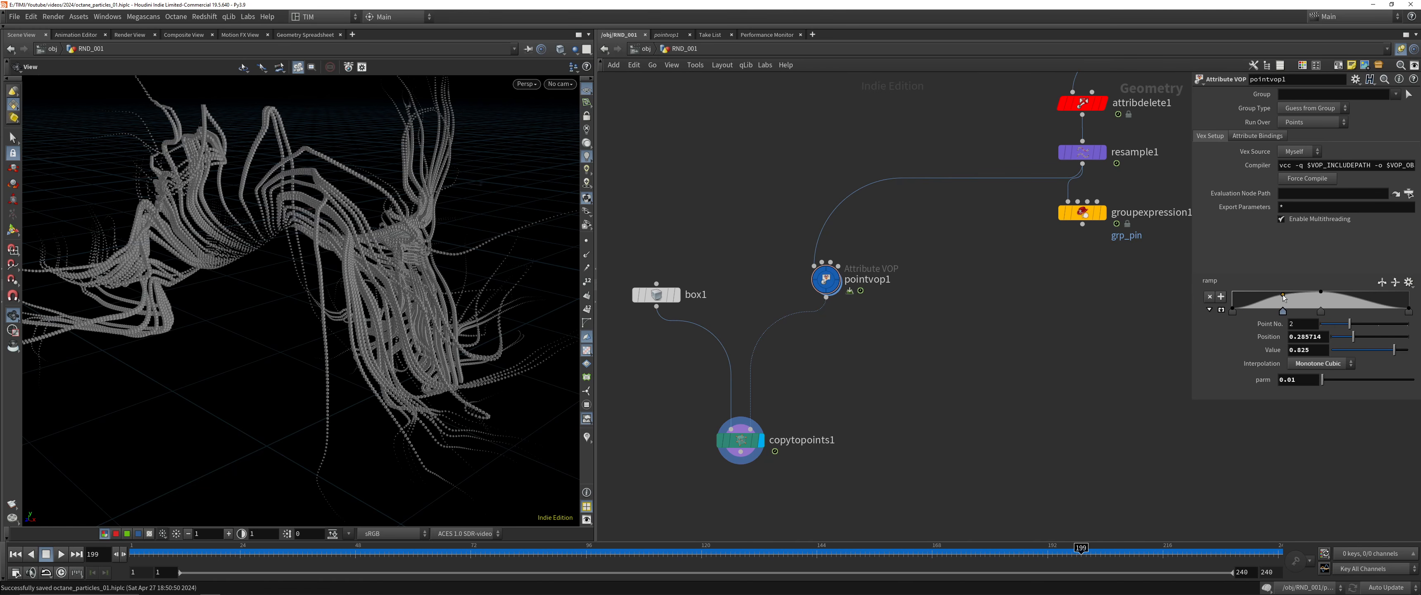
key(ctrl+z)
key(ctrl+s)
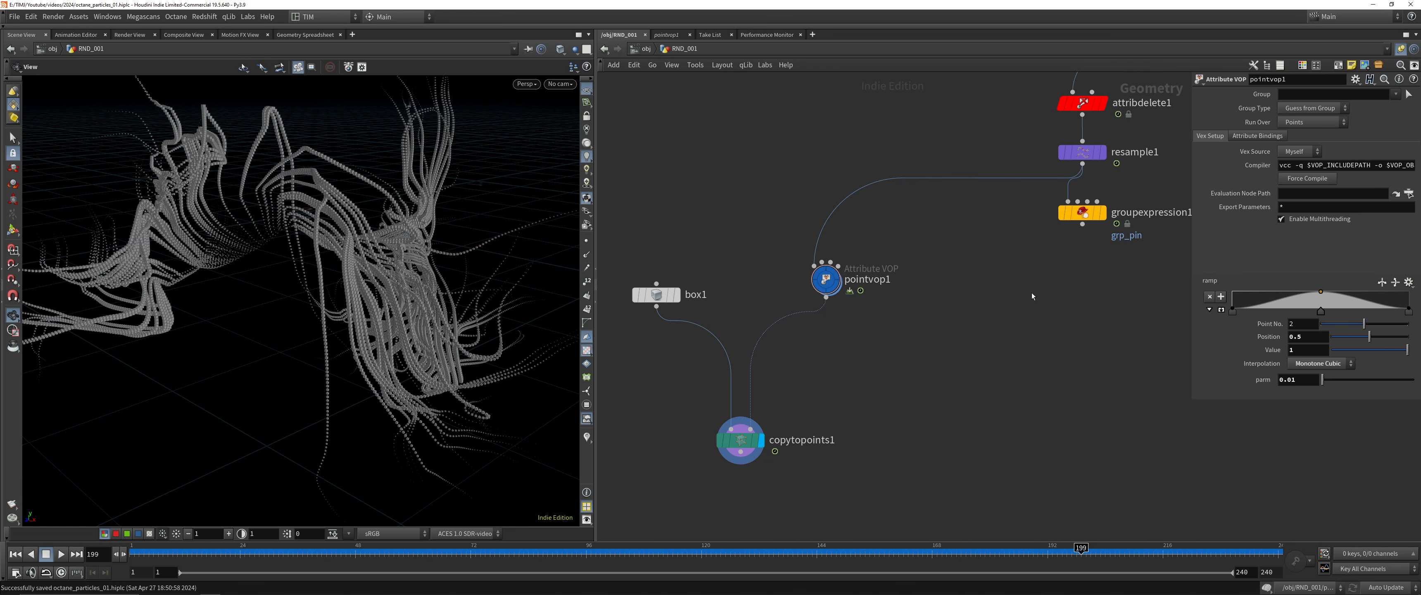
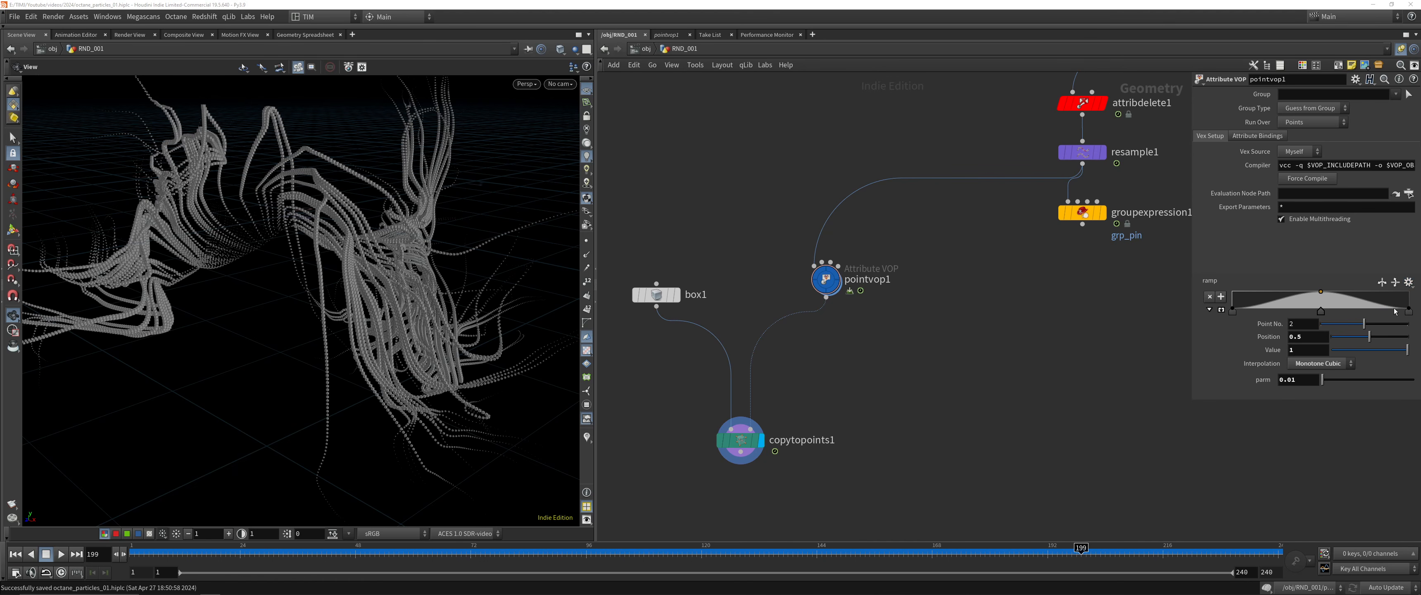
Apply the Steps preset to pointvop1's ramp, reverse it and inspect the copied boxes
click(1408, 282)
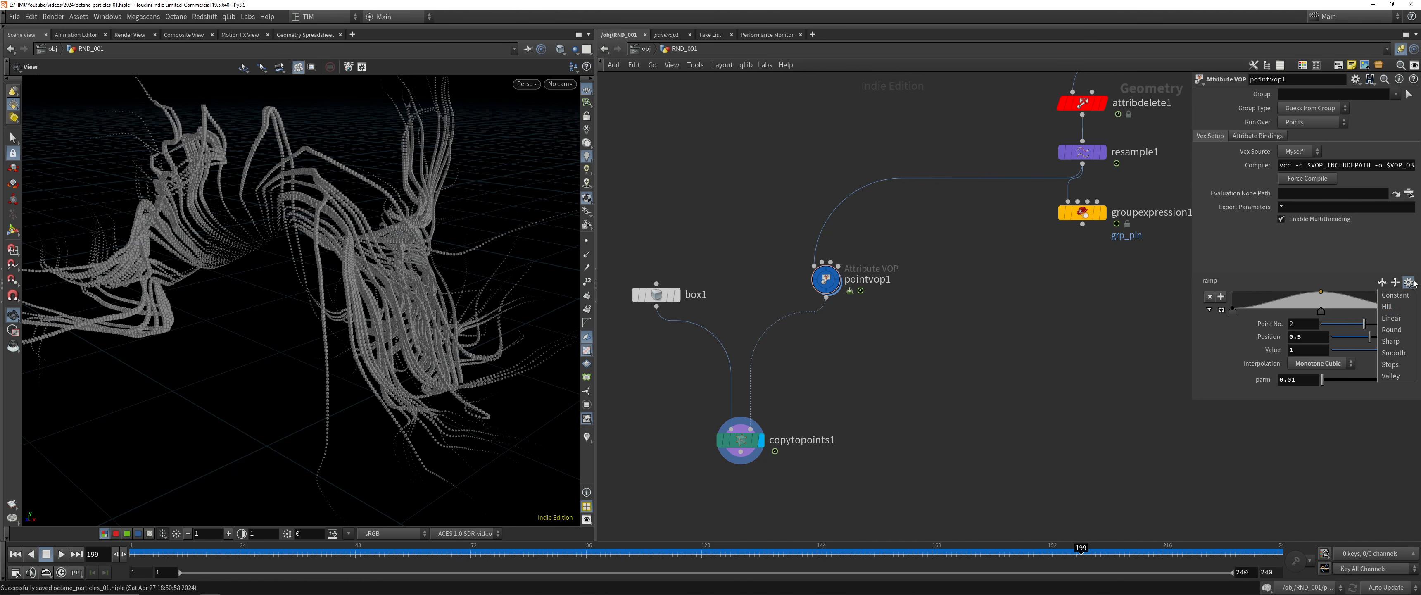
click(1400, 366)
drag(244, 245, 361, 193)
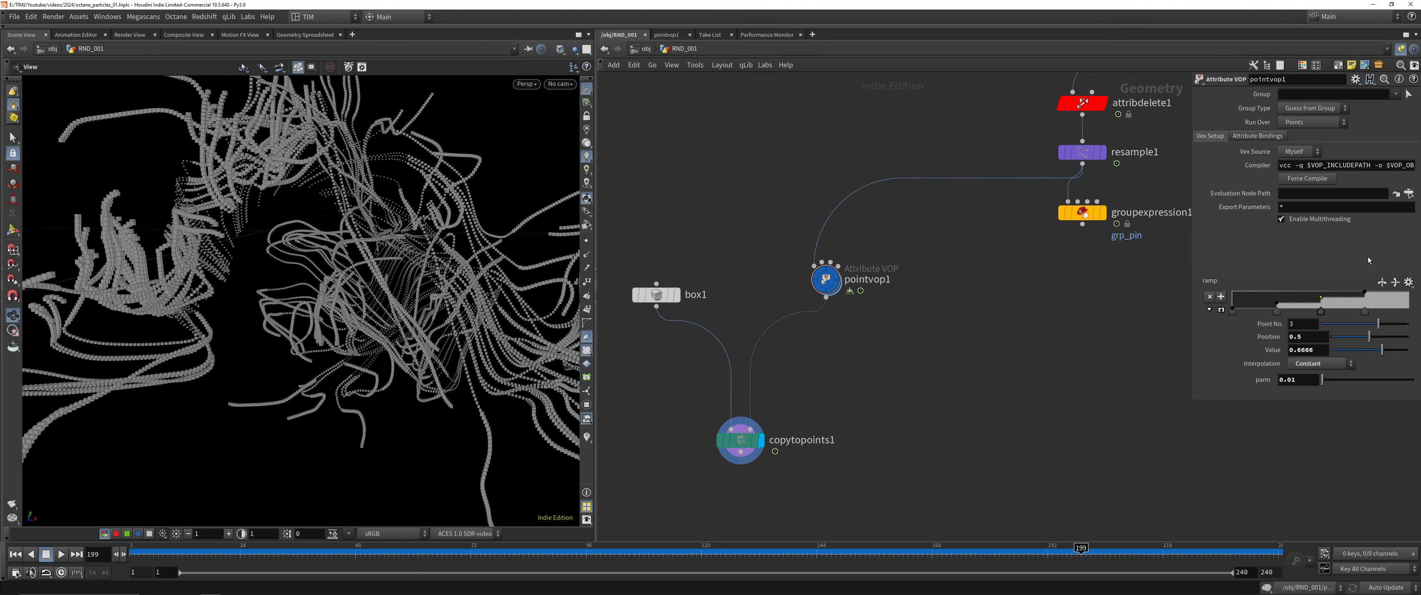
click(1382, 282)
drag(413, 231, 317, 287)
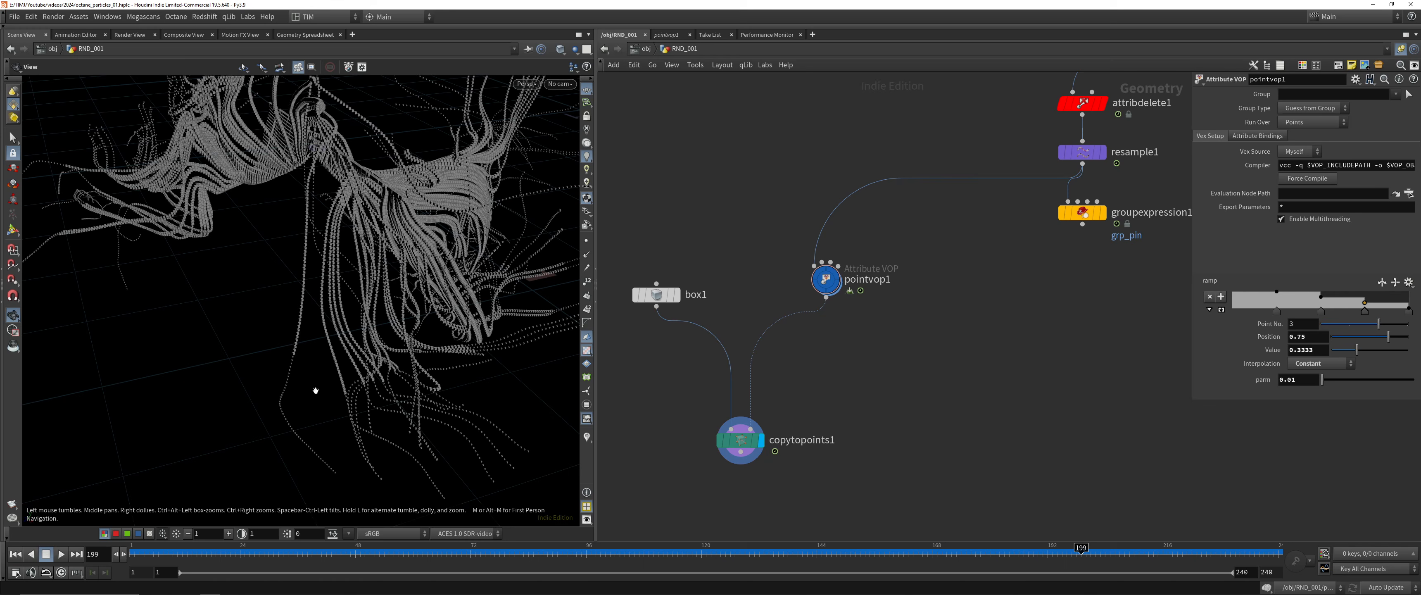
Replace pointvop1's ramp with a Bezier falloff, shape it with a point of value 0.475, and set parm to 0.031
click(1409, 282)
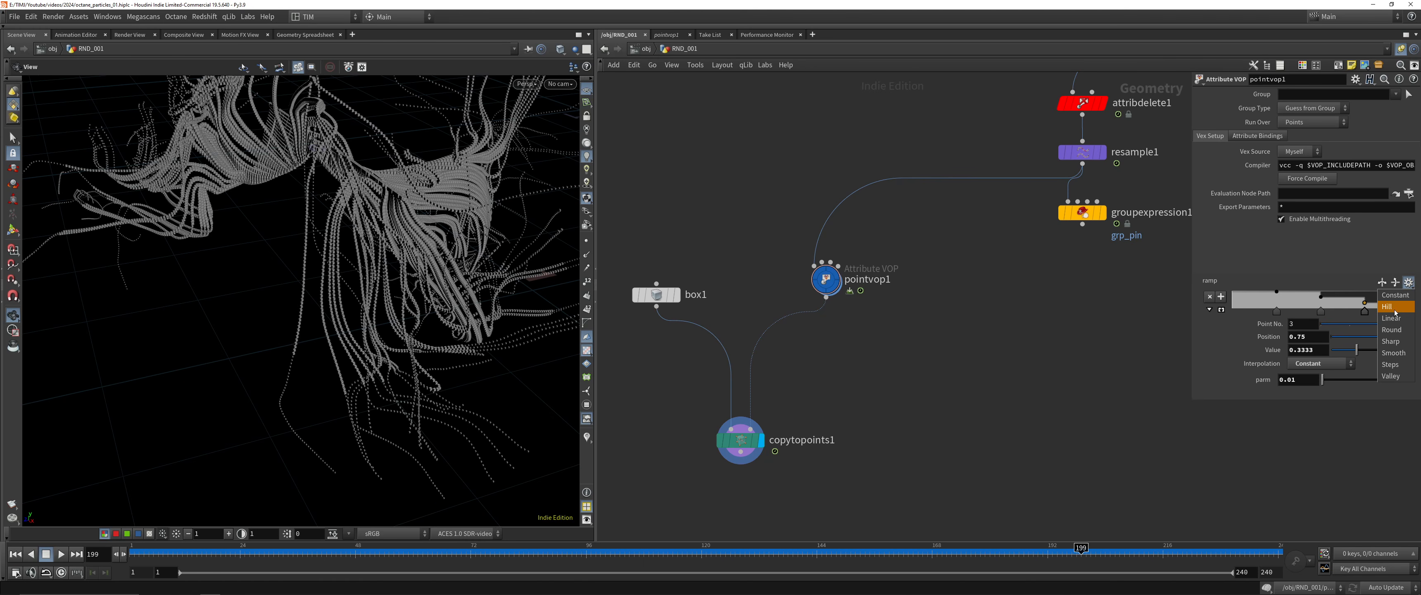
click(1385, 332)
drag(406, 243, 336, 231)
click(1382, 282)
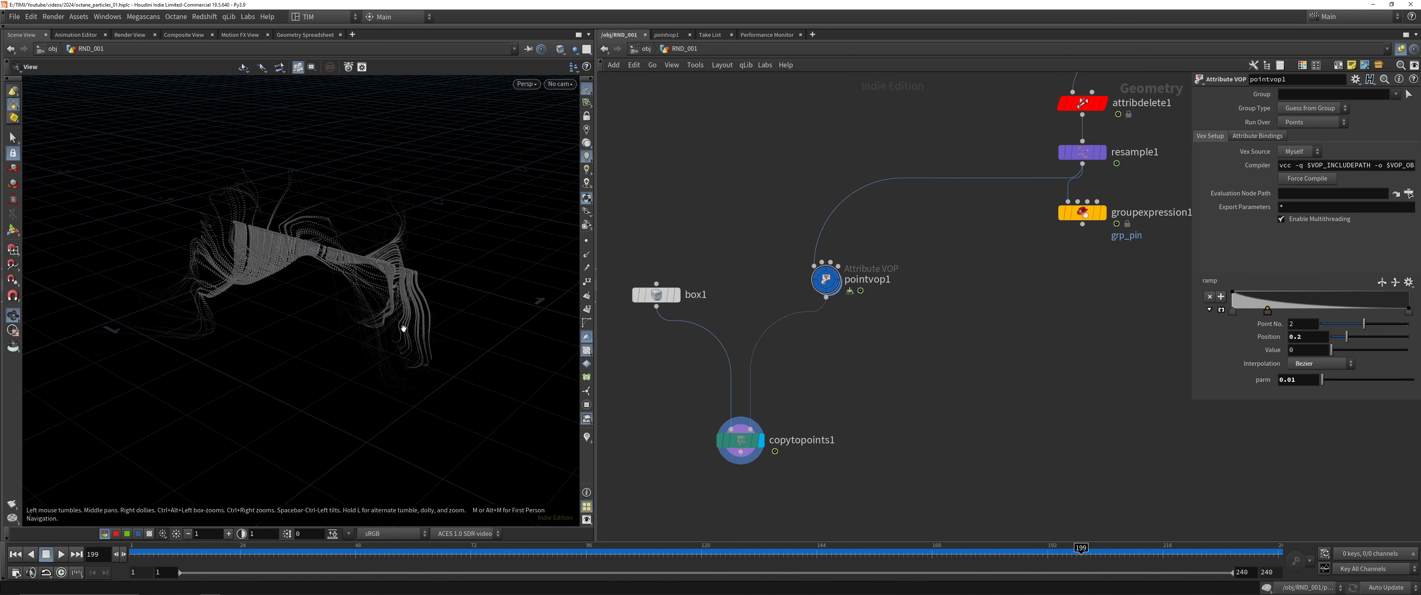
drag(1316, 303, 1356, 303)
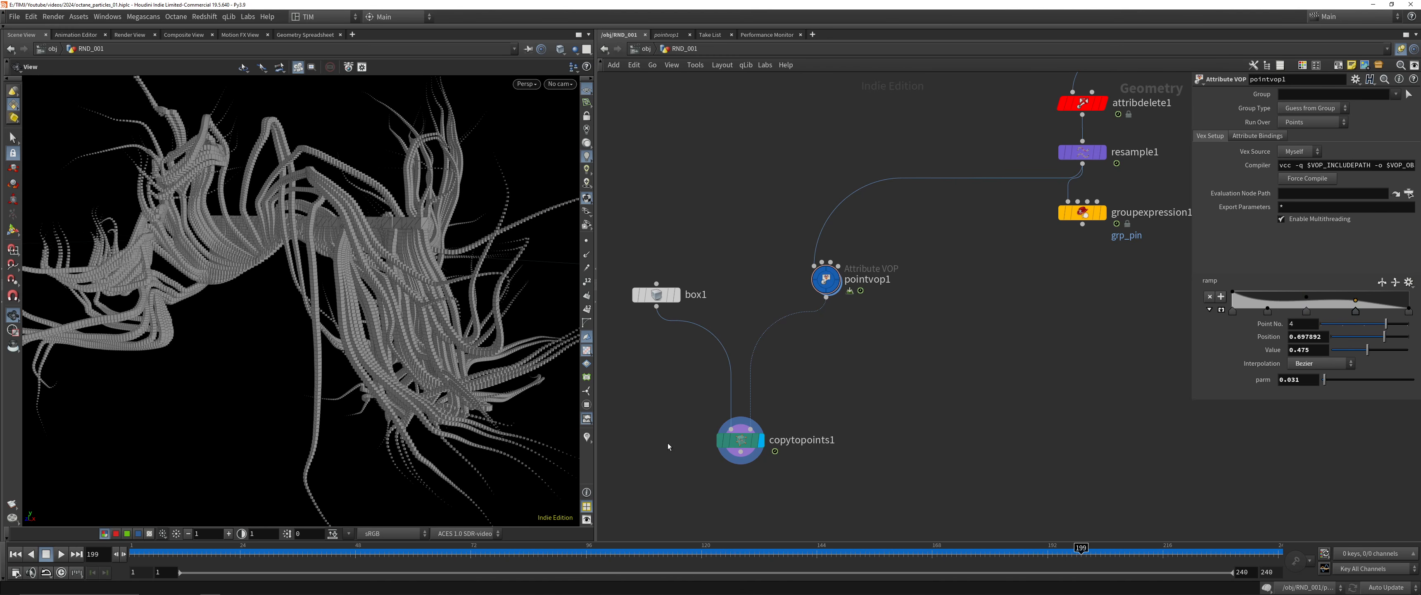
Delete box1, pointvop1 and copytopoints1, display groupexpression1 and save the scene
drag(665, 437, 926, 216)
key(Delete)
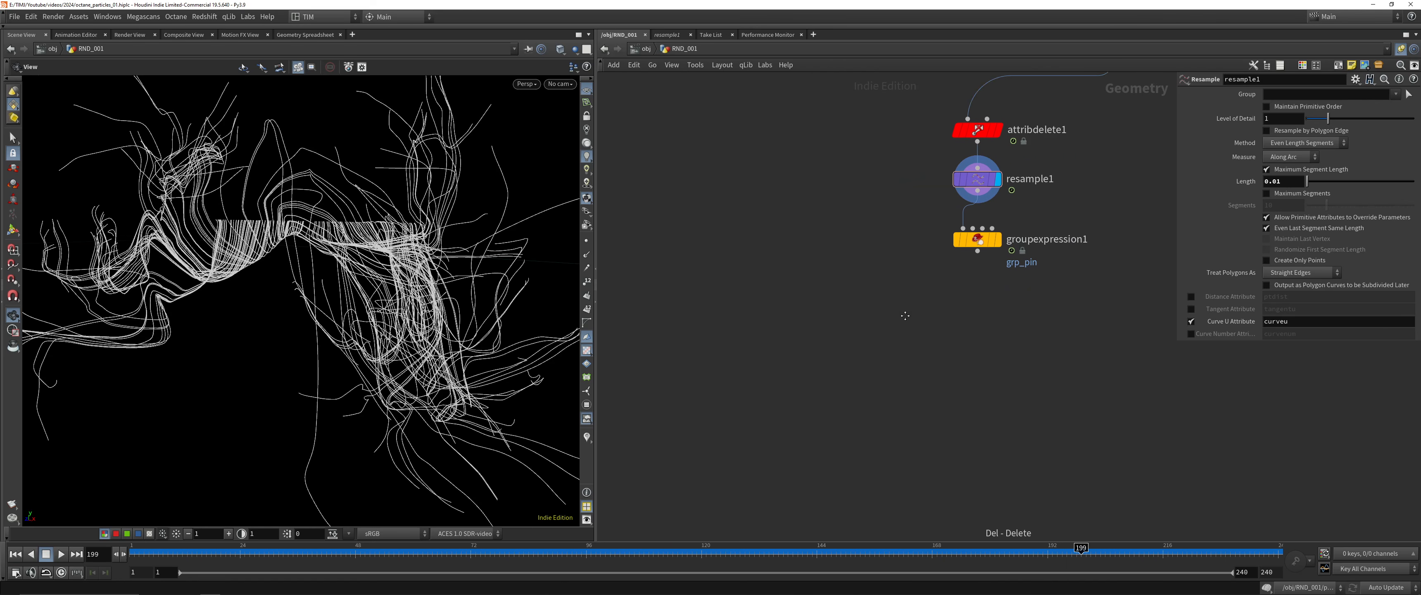
drag(752, 320, 901, 257)
key(r)
key(ctrl+s)
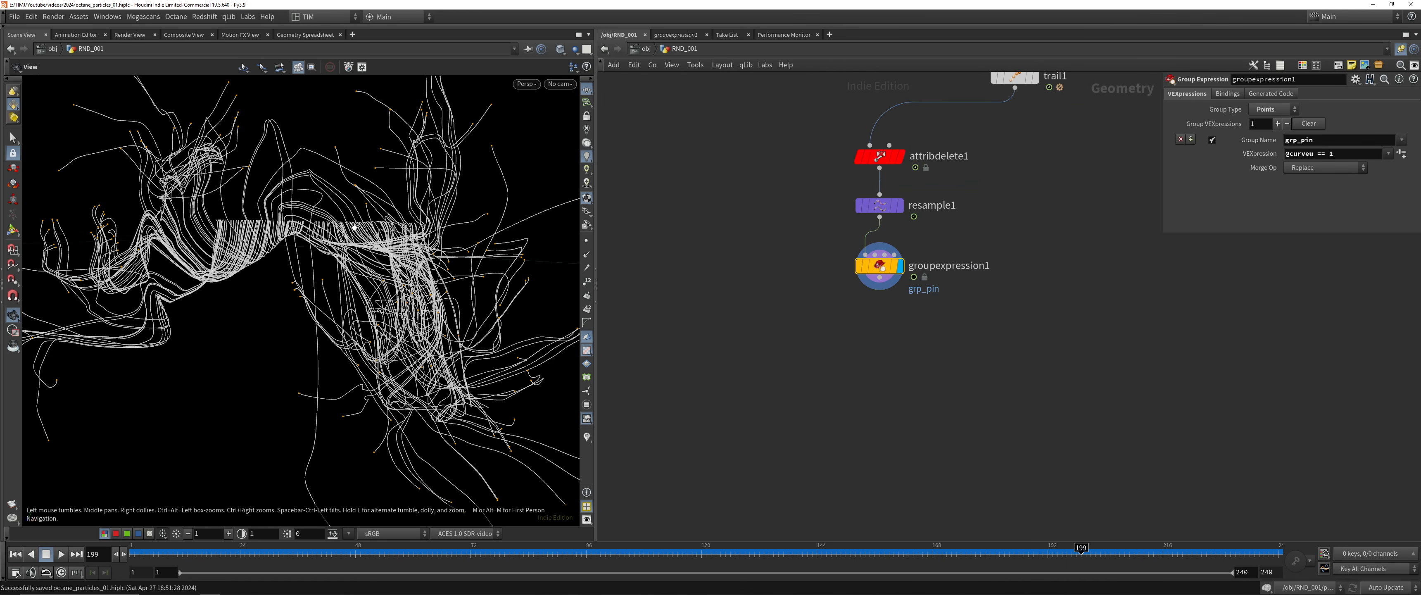
drag(406, 146, 379, 184)
right_drag(378, 184, 336, 189)
middle_drag(335, 189, 336, 247)
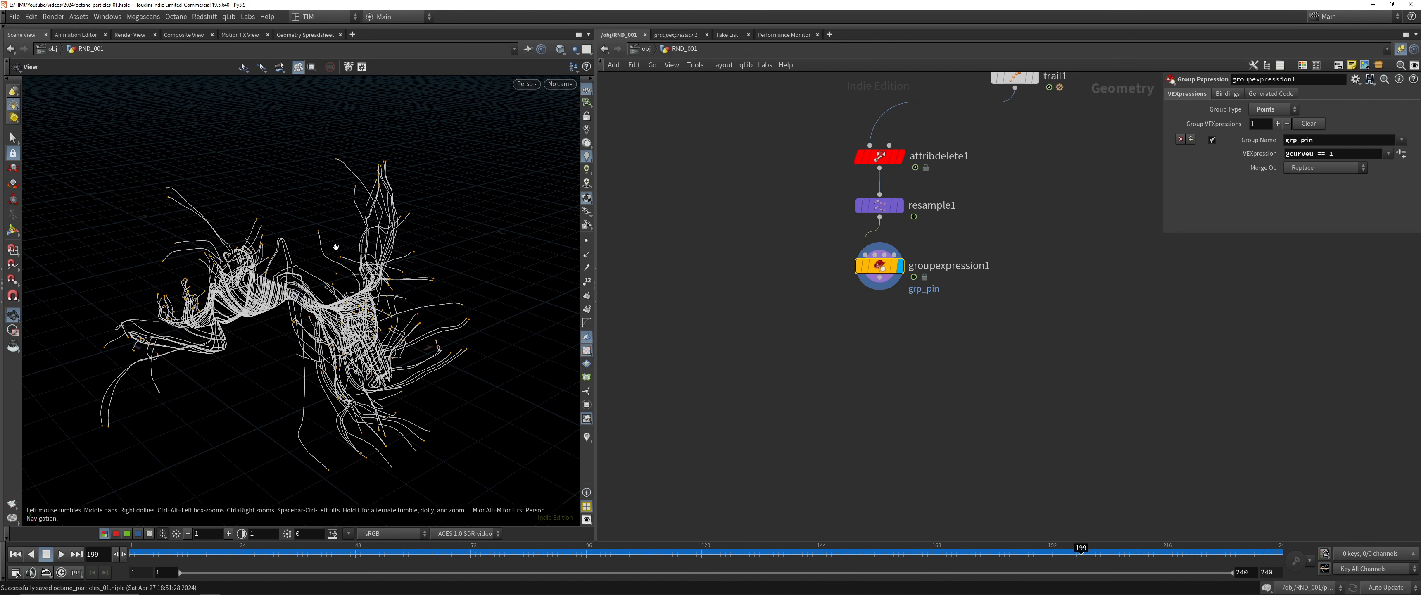
click(1339, 152)
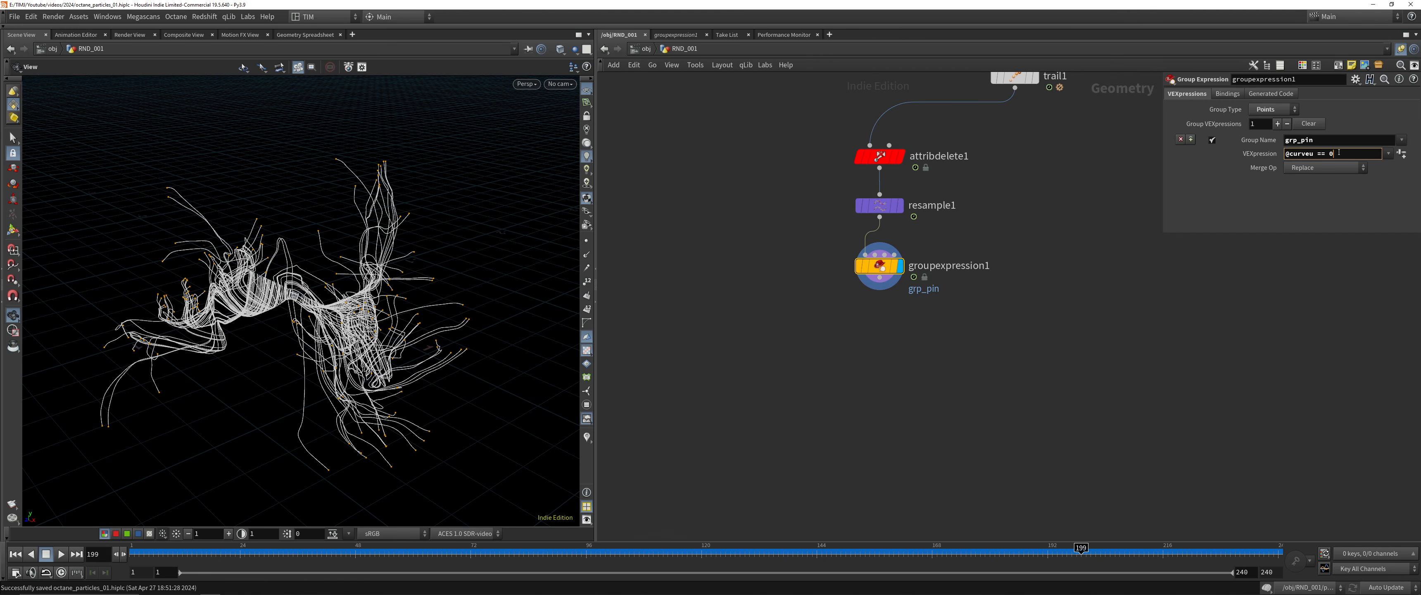
text(0)
key(Return)
click(1339, 153)
key(Return)
Add a Vellum Configure Hair node below groupexpression1 and set its Pin Points to grp_pin
drag(926, 330, 773, 247)
key(Tab)
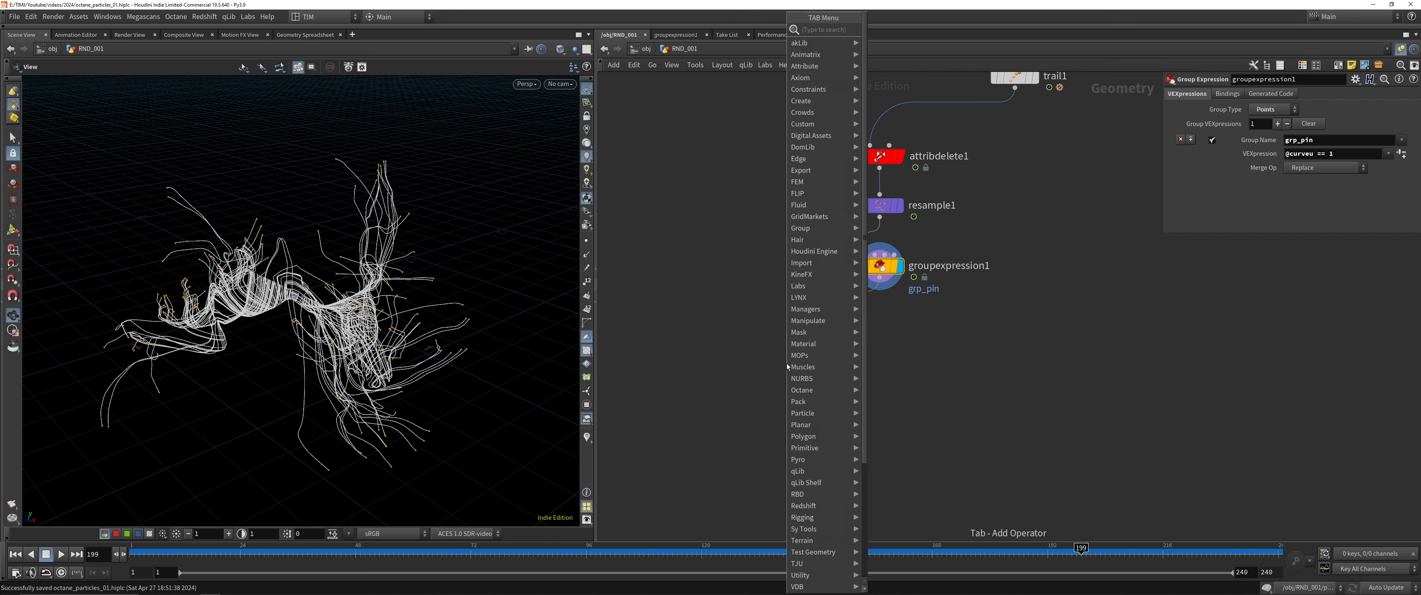
text(vhair)
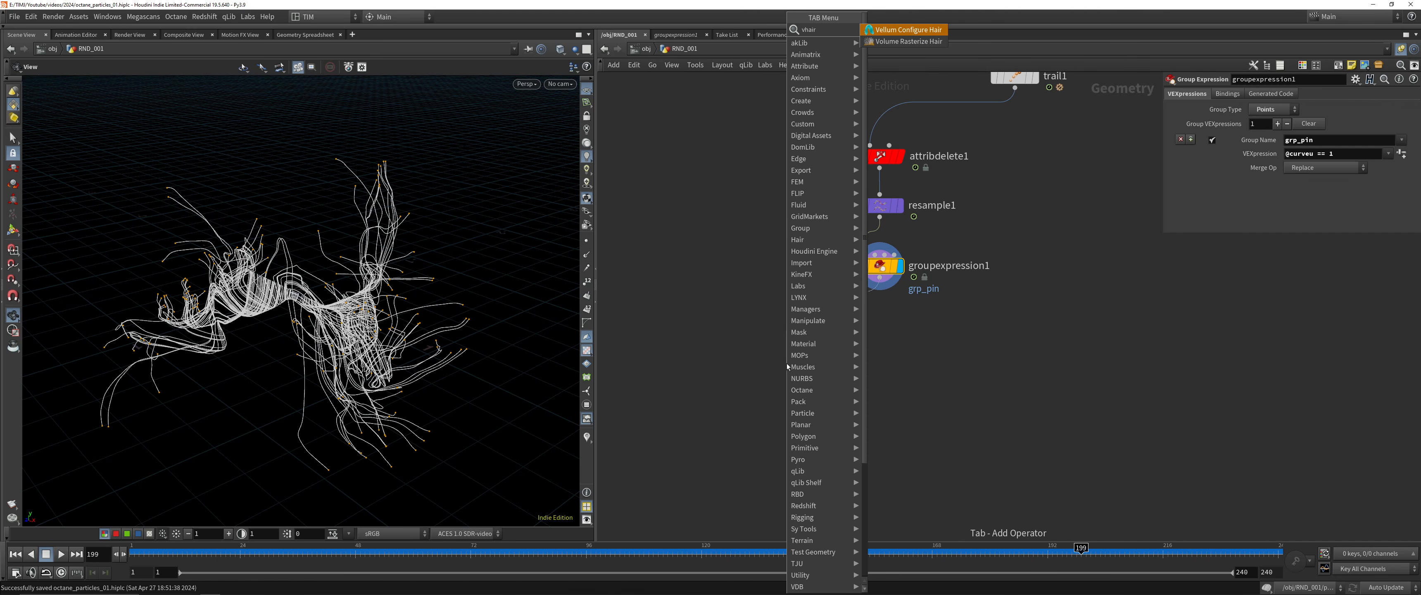
key(Return)
click(786, 363)
click(1388, 368)
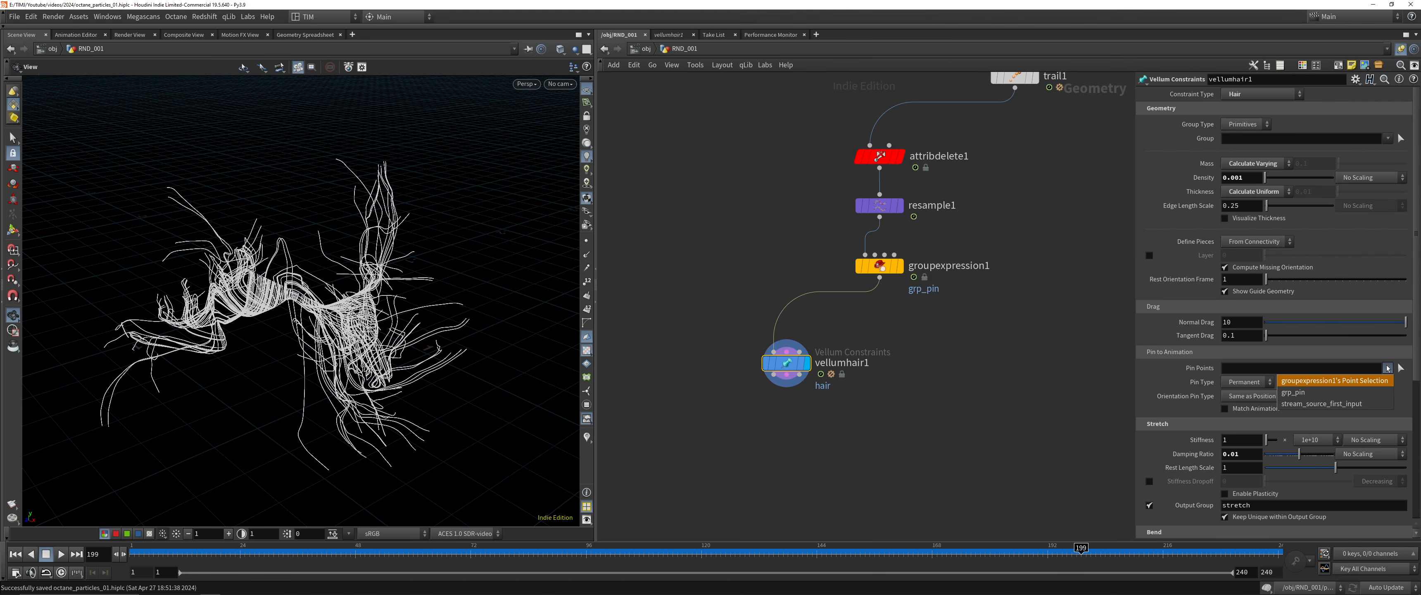
click(1360, 394)
Add a Vellum Solver directly below vellumhair1, wired to its three outputs, and return to the first frame
middle_drag(994, 353, 991, 313)
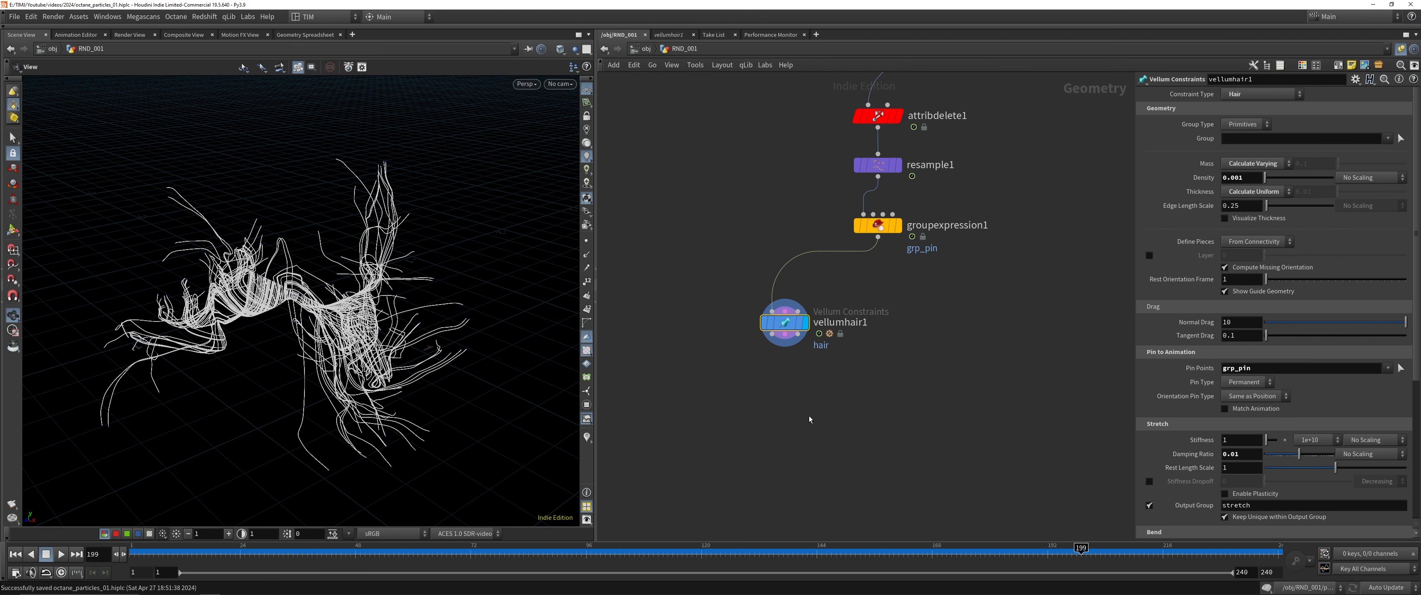
click(773, 334)
key(Tab)
text(vellumso)
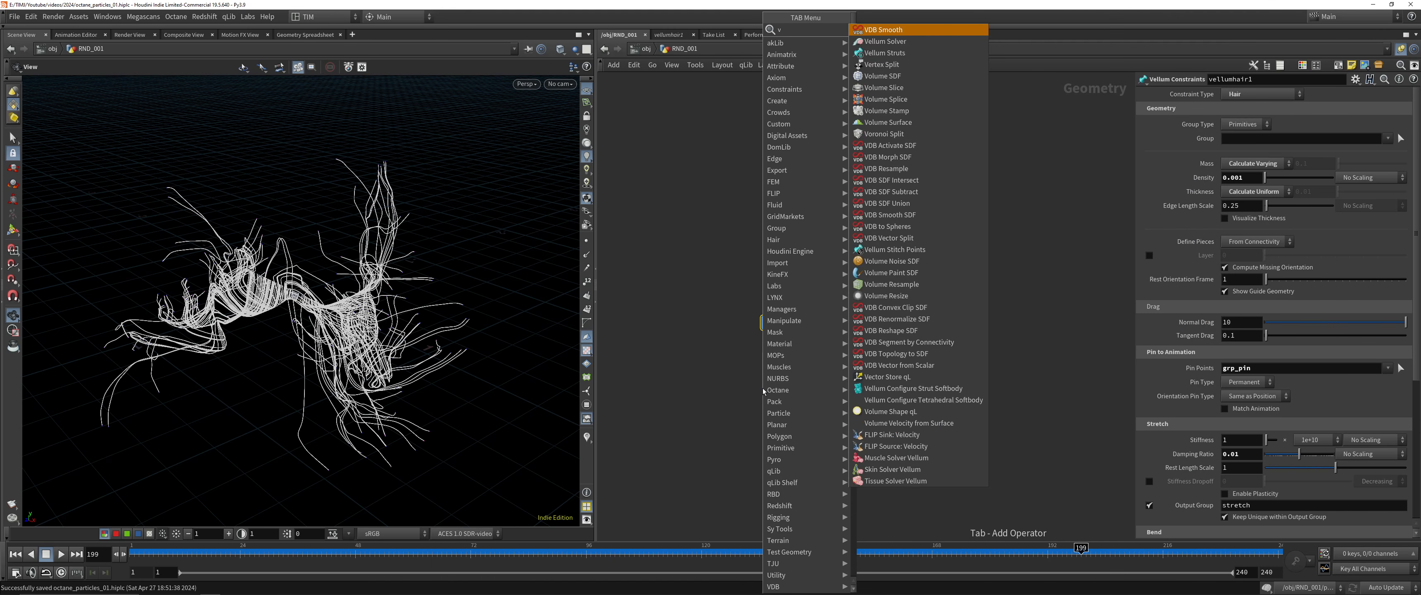
key(Return)
key(Return)
click(783, 388)
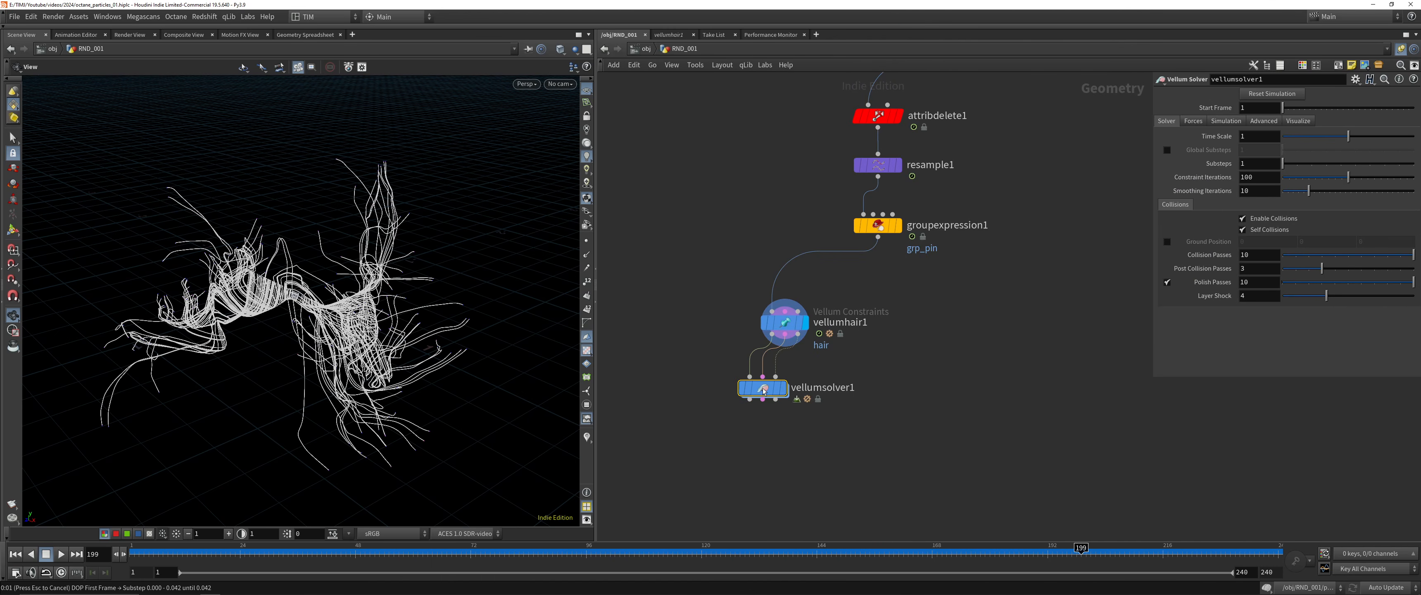
click(15, 554)
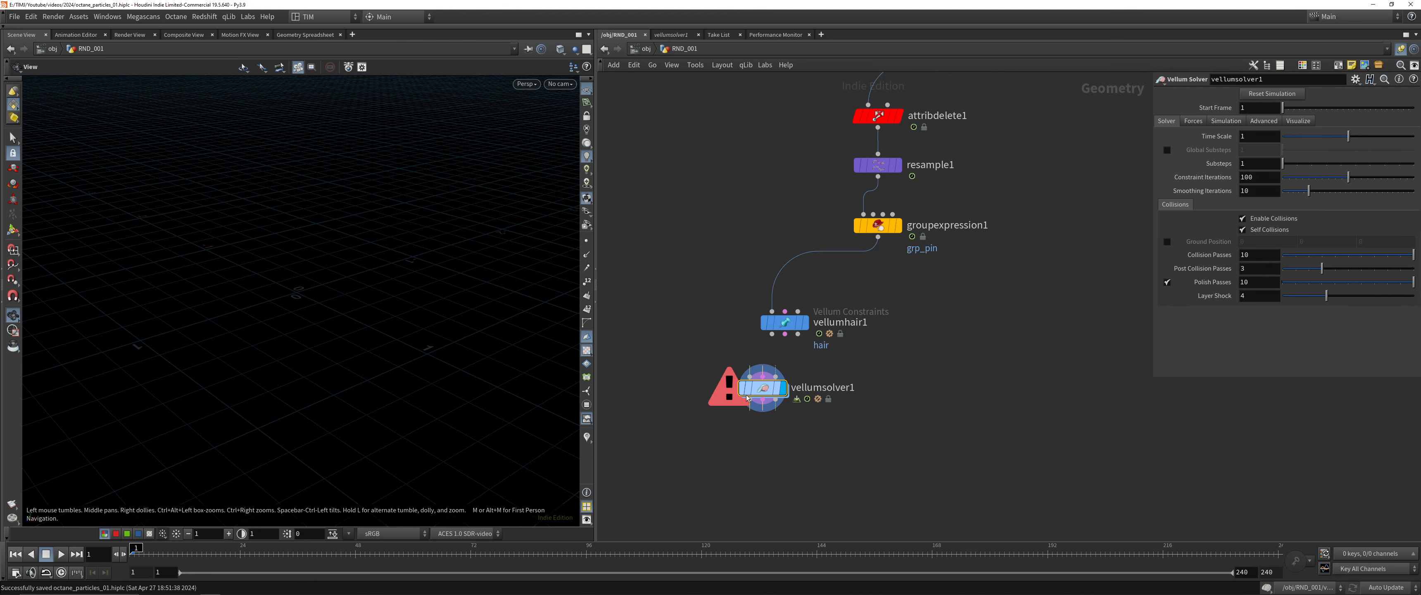
drag(770, 389, 785, 407)
drag(774, 338, 790, 398)
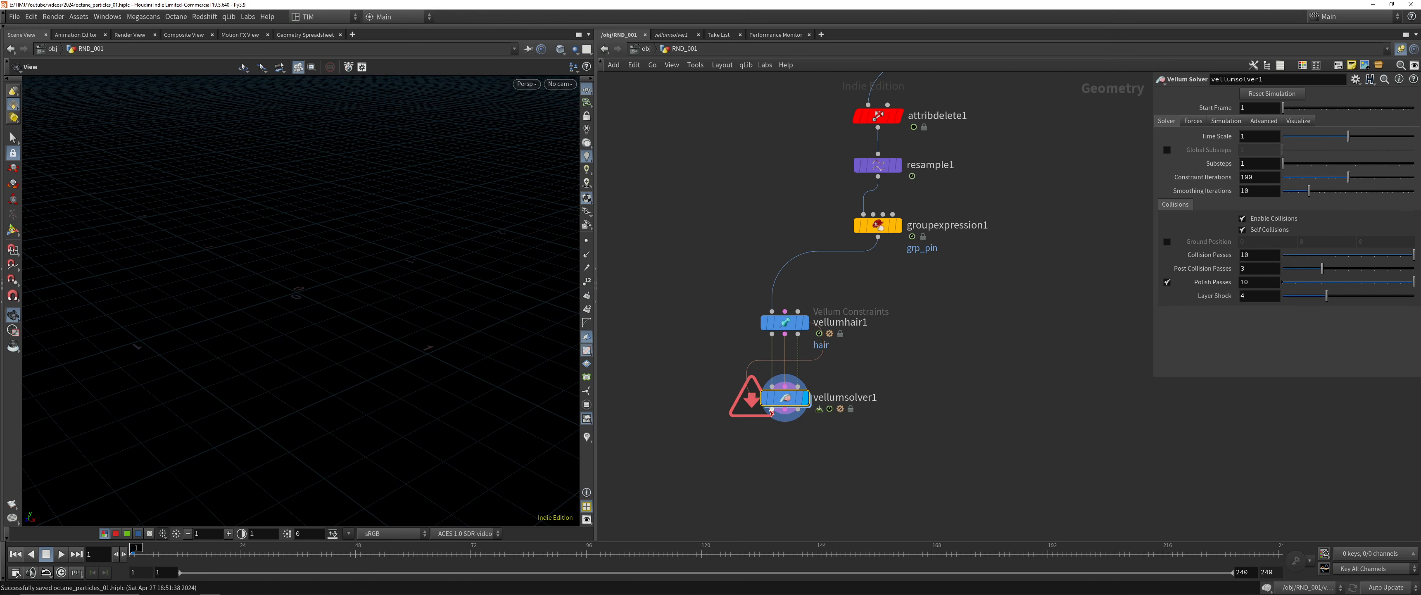
Display groupexpression1 and move the timeline to frame 240
middle_drag(1020, 284, 981, 385)
click(861, 327)
drag(165, 553, 1326, 484)
Insert a Time Shift node between trail1 and attribdelete1 and display it
middle_drag(994, 319, 904, 358)
key(Tab)
mouse_move(898, 333)
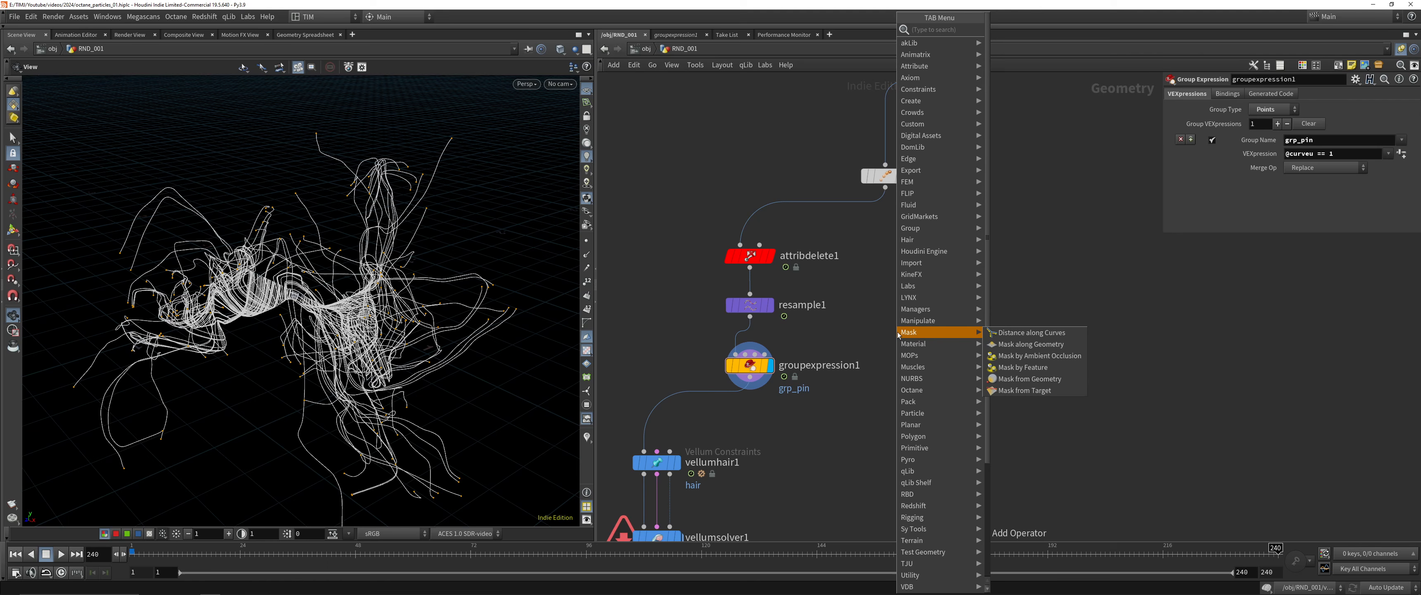
text(times)
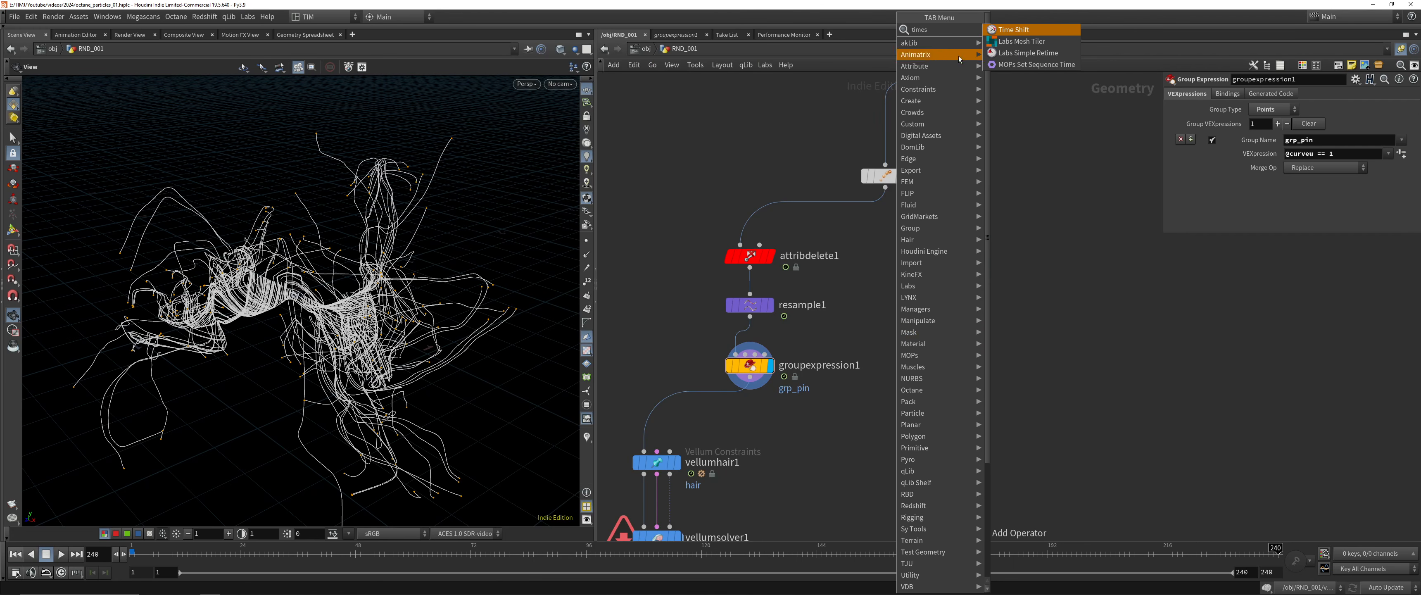
click(1000, 30)
click(947, 262)
drag(947, 263, 746, 218)
click(771, 219)
Delete the channels on timeshift1's Frame parameter to freeze it at frame 240
right_click(1292, 105)
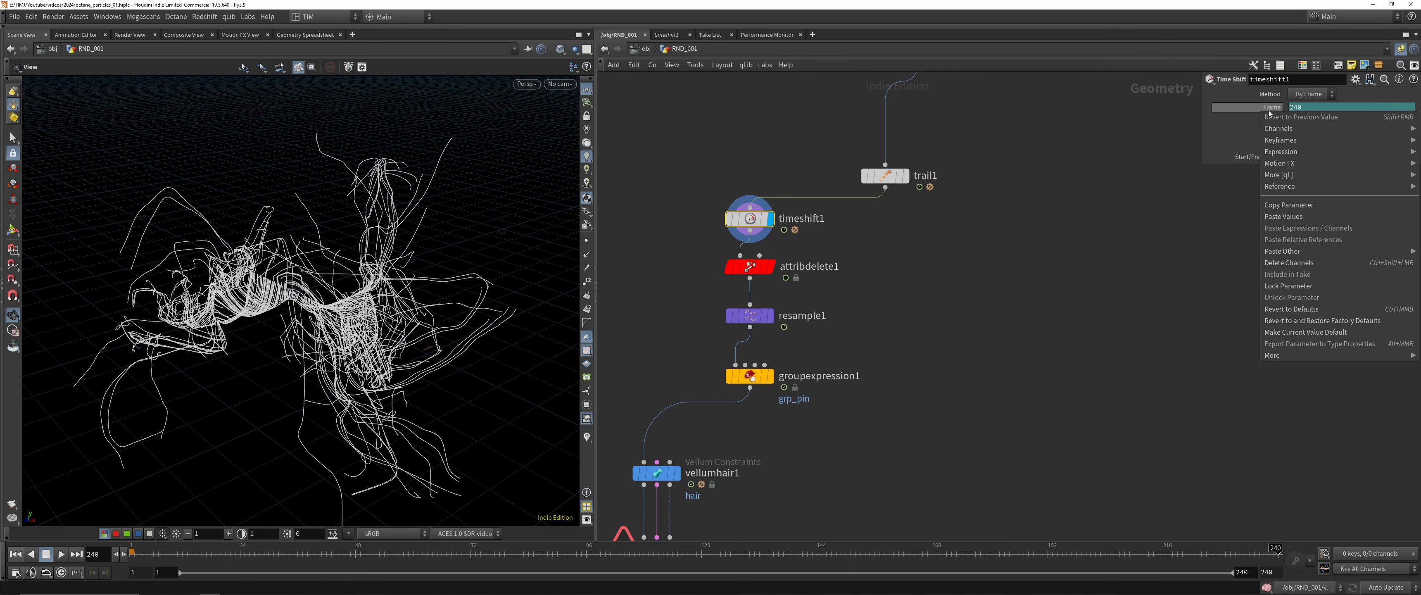
click(1313, 266)
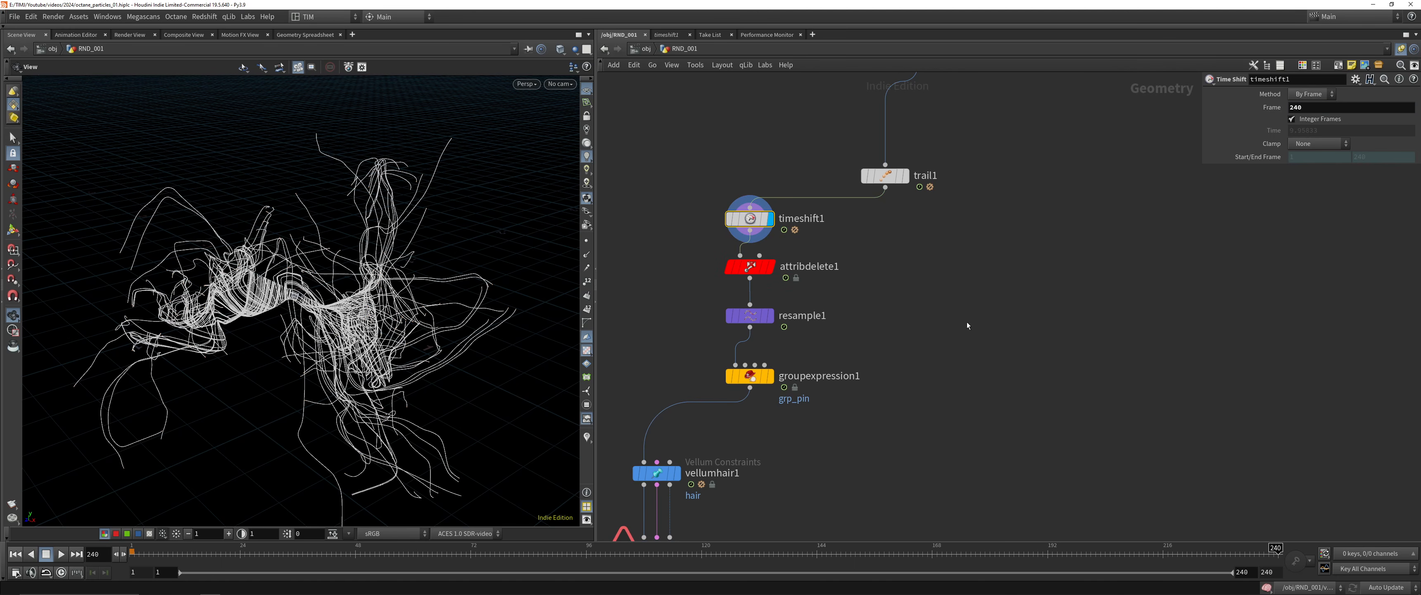
middle_drag(836, 324, 913, 253)
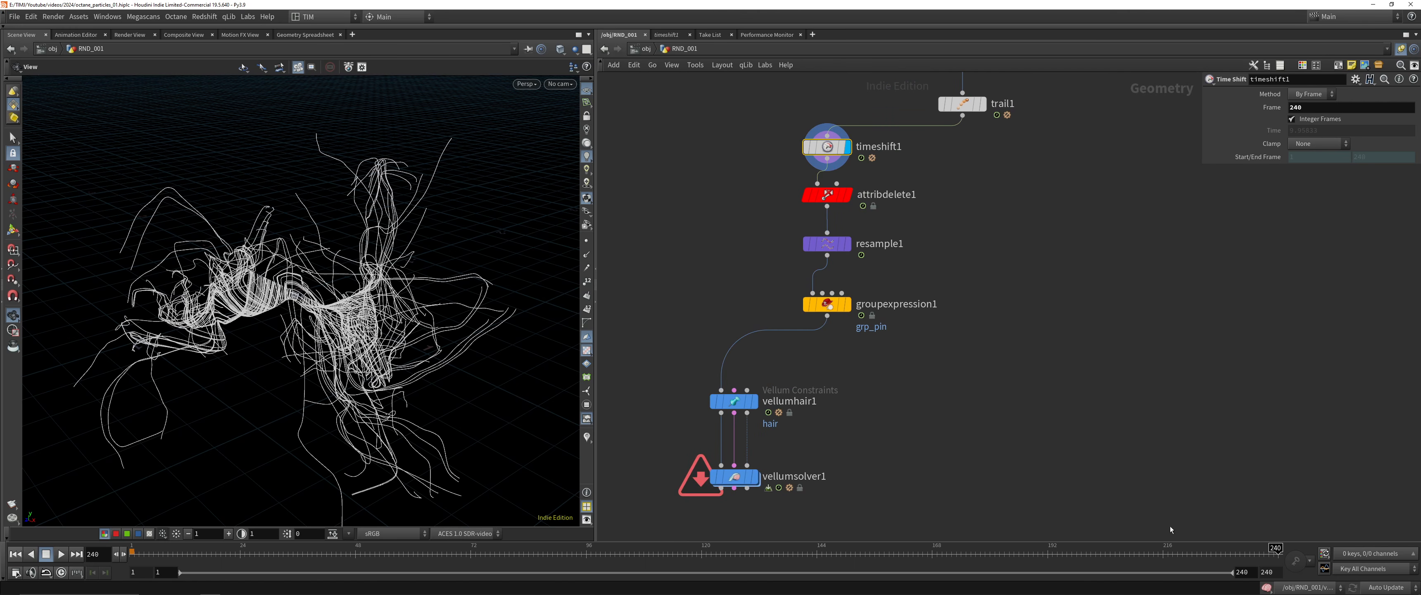
Check attribdelete1's output, return to the first frame, display vellumsolver1 and save the scene
drag(711, 221, 923, 189)
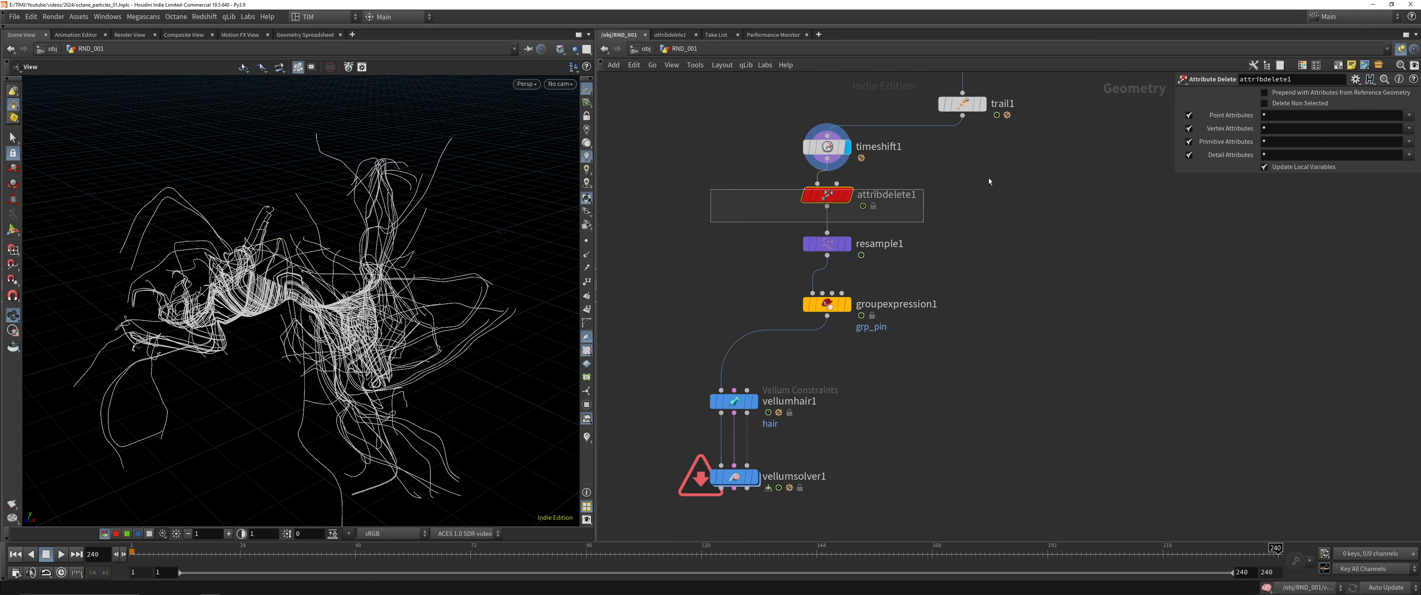
key(r)
click(734, 477)
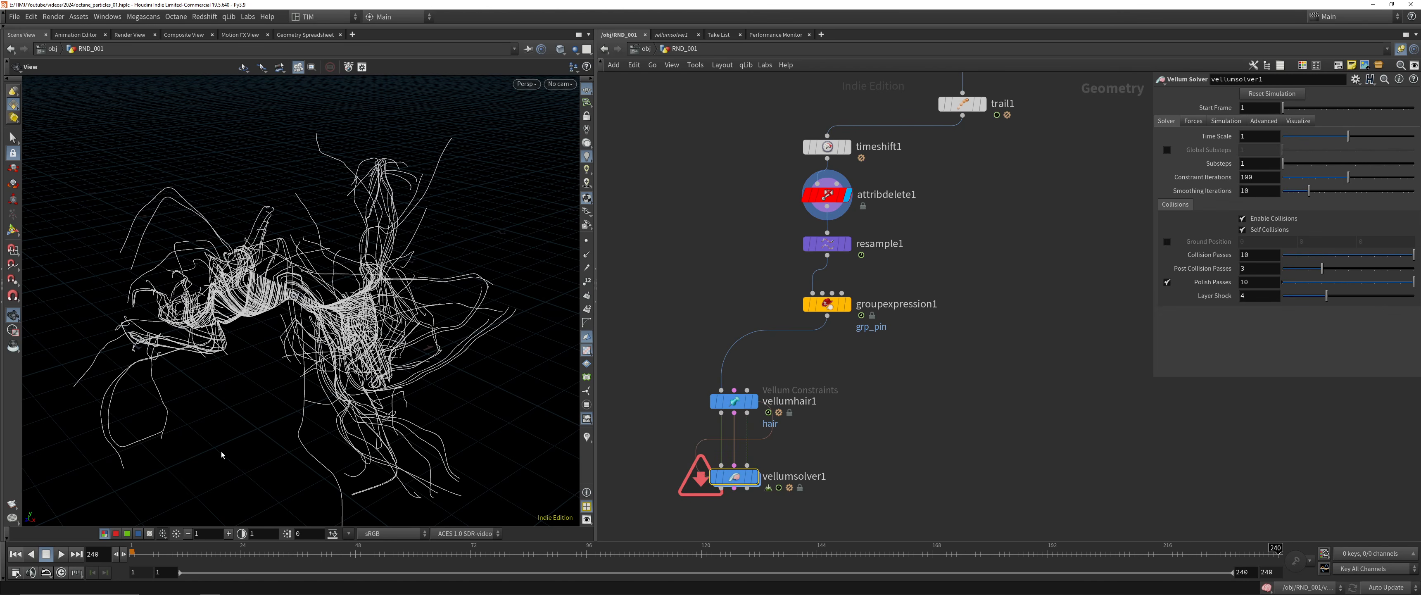
click(15, 554)
key(ctrl+s)
key(r)
Play the Vellum hair simulation and examine the falling strands from several angles and distances
right_drag(234, 297, 229, 320)
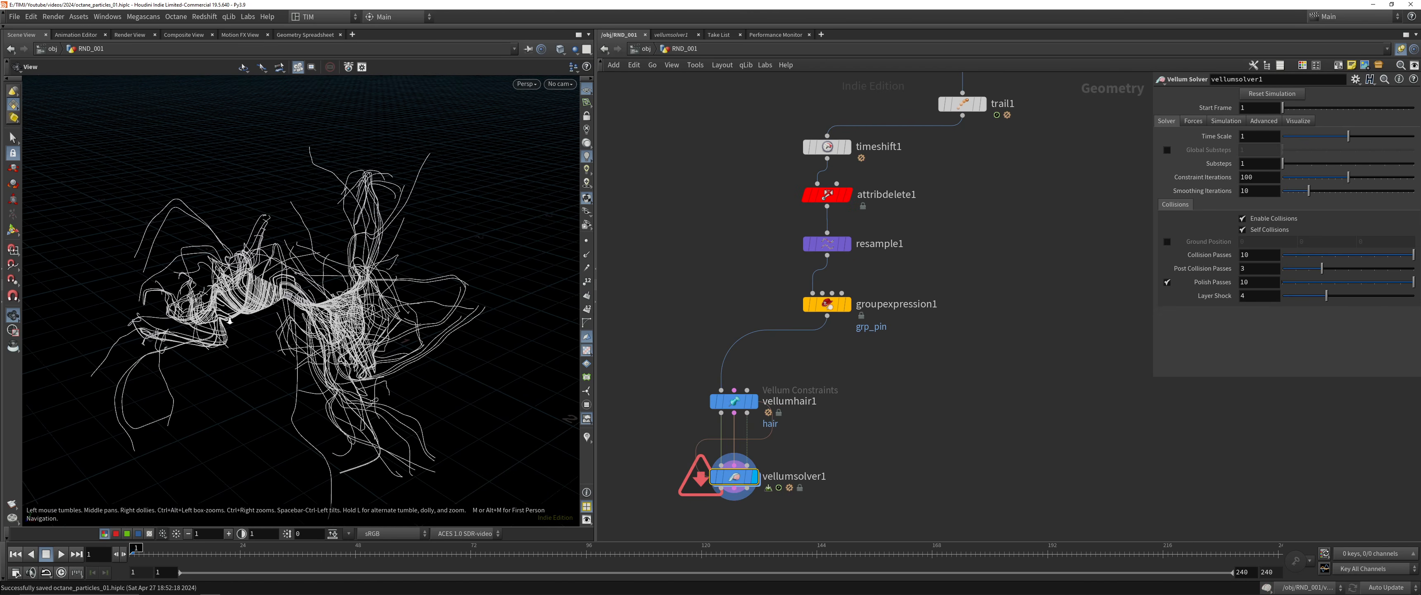
drag(230, 320, 292, 303)
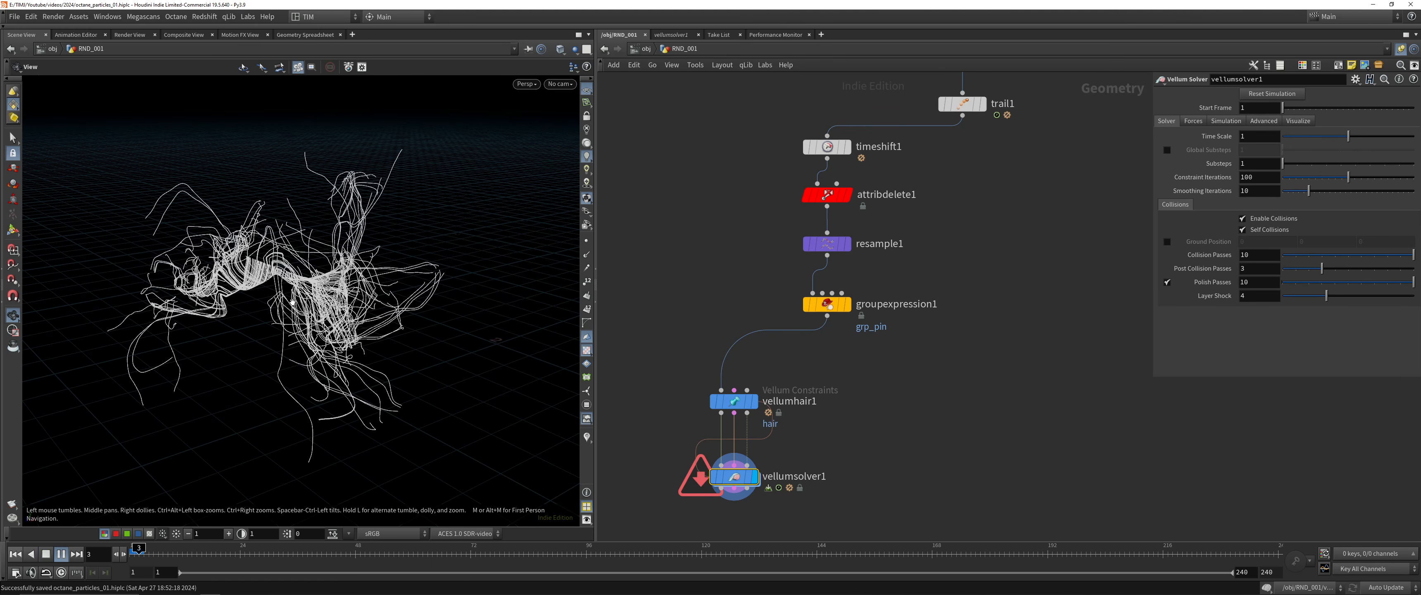
middle_drag(334, 392, 321, 269)
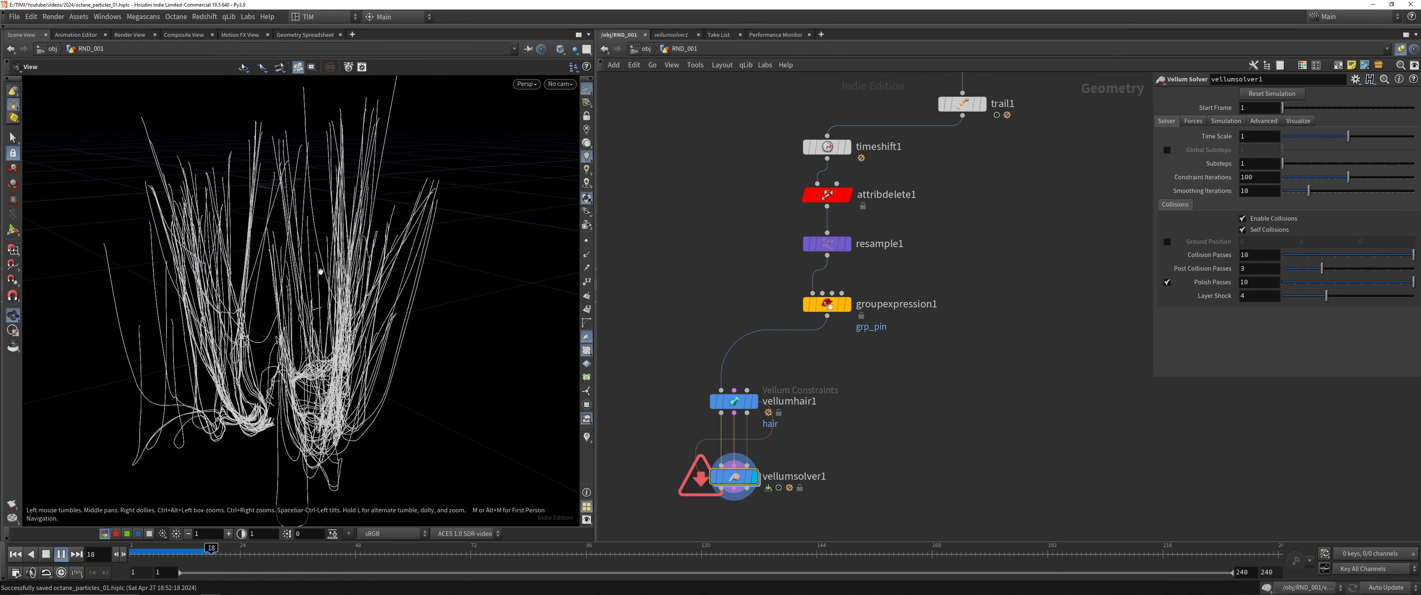
right_drag(320, 270, 291, 406)
middle_drag(292, 407, 267, 331)
right_drag(266, 286, 226, 430)
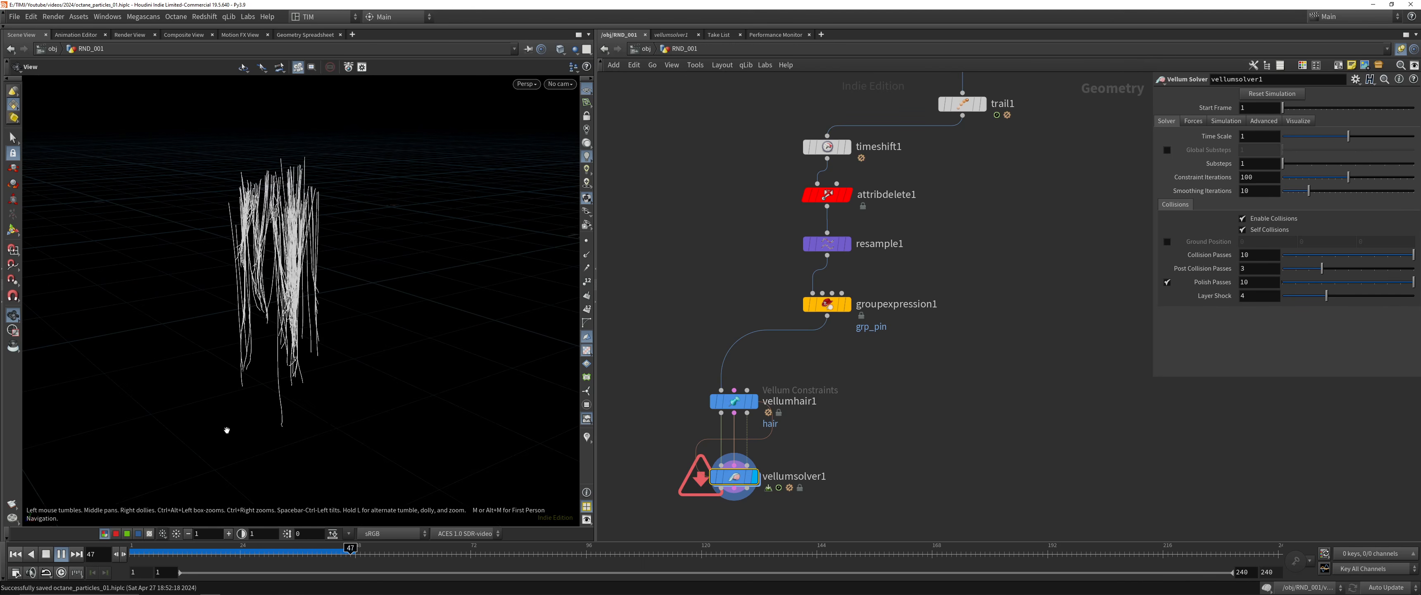
middle_drag(234, 319, 258, 226)
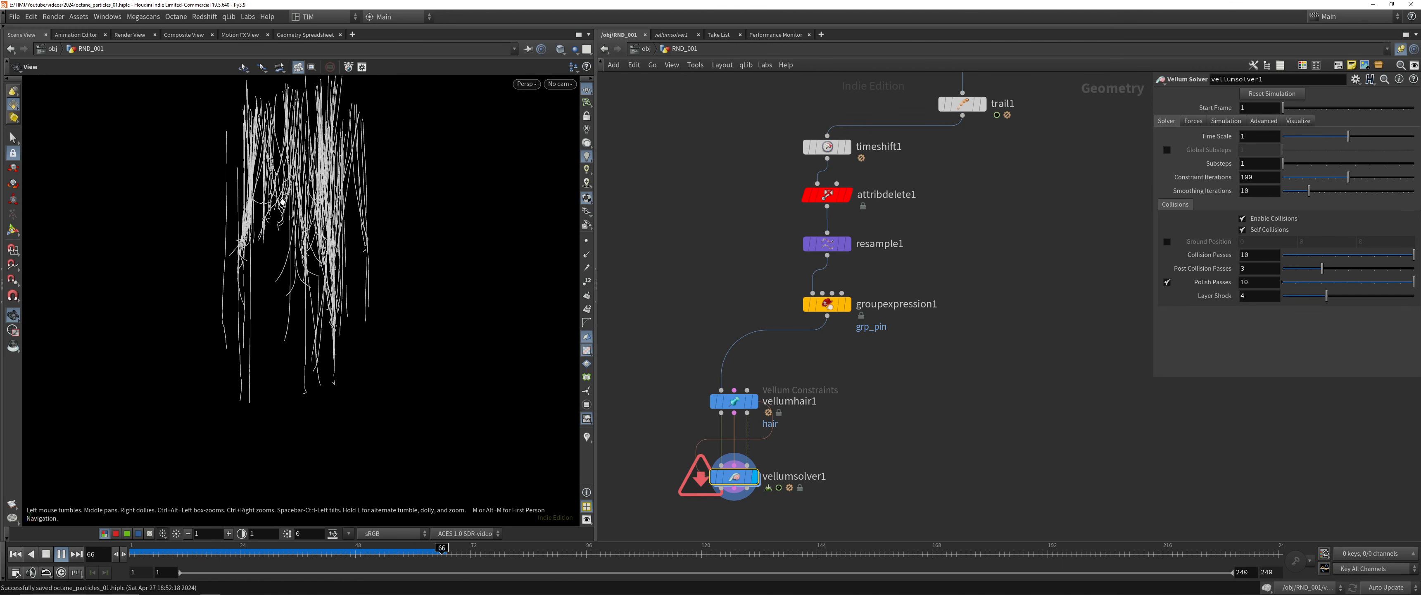
right_drag(258, 226, 272, 300)
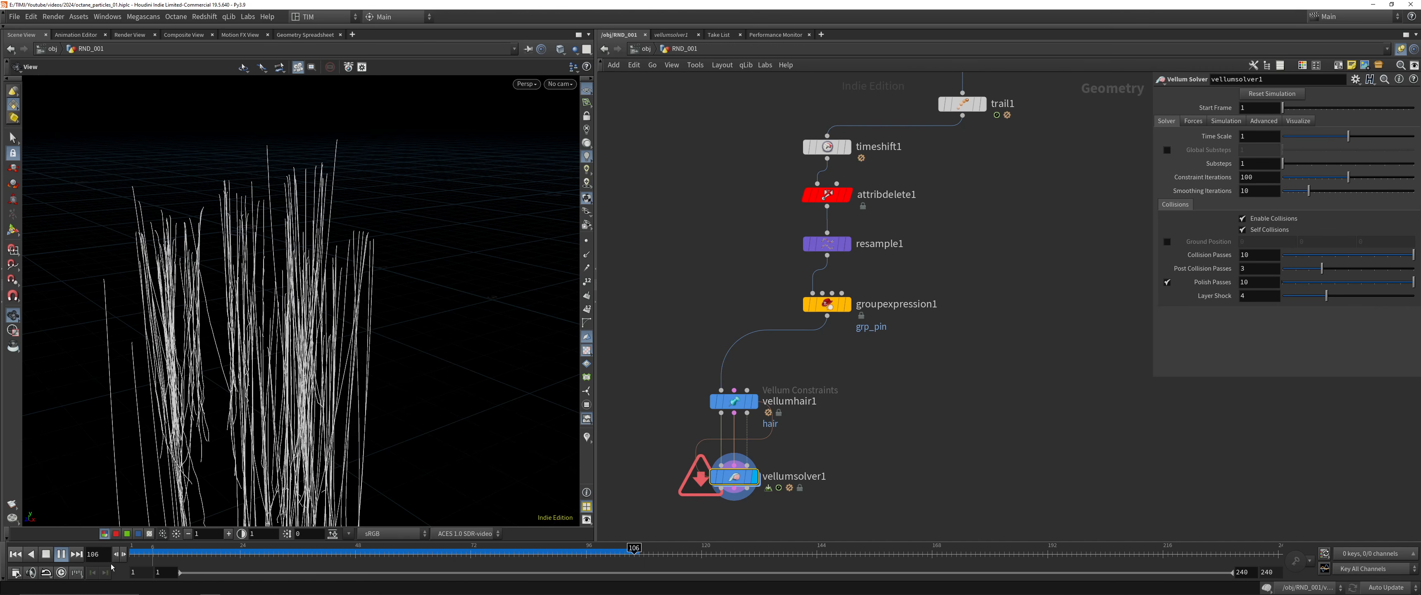
Replay the simulation from the first frame, stop at frame 20 and examine the hanging strands
click(16, 554)
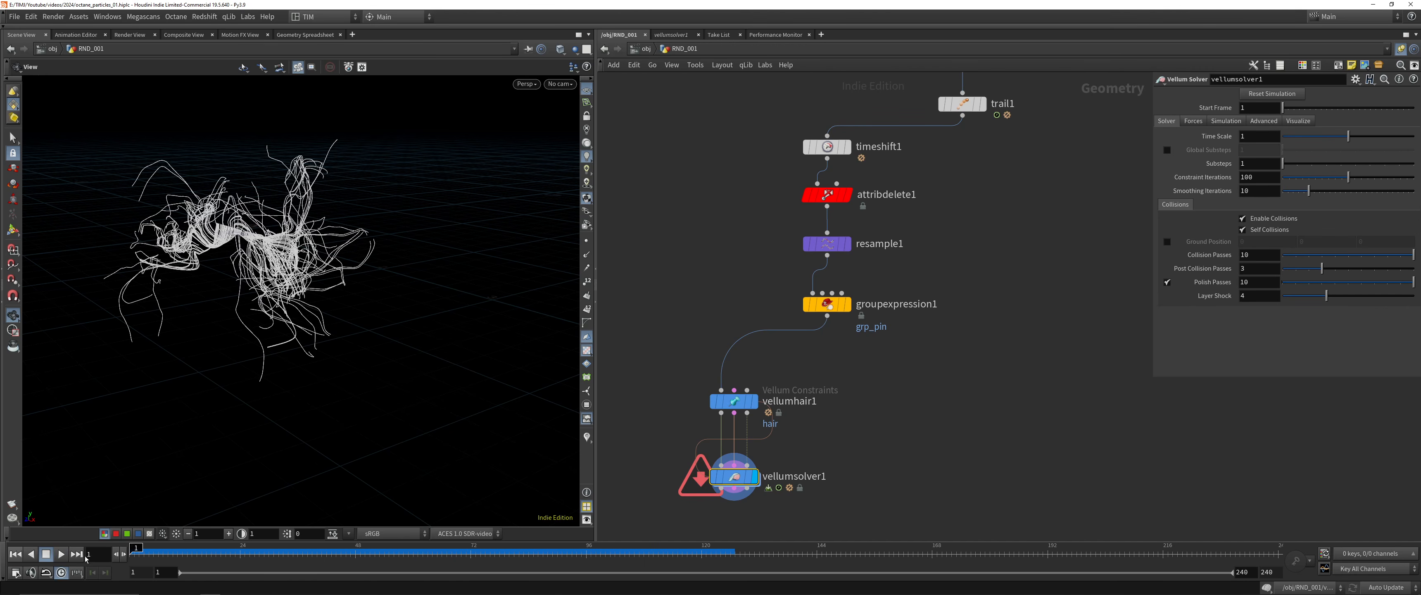
click(60, 556)
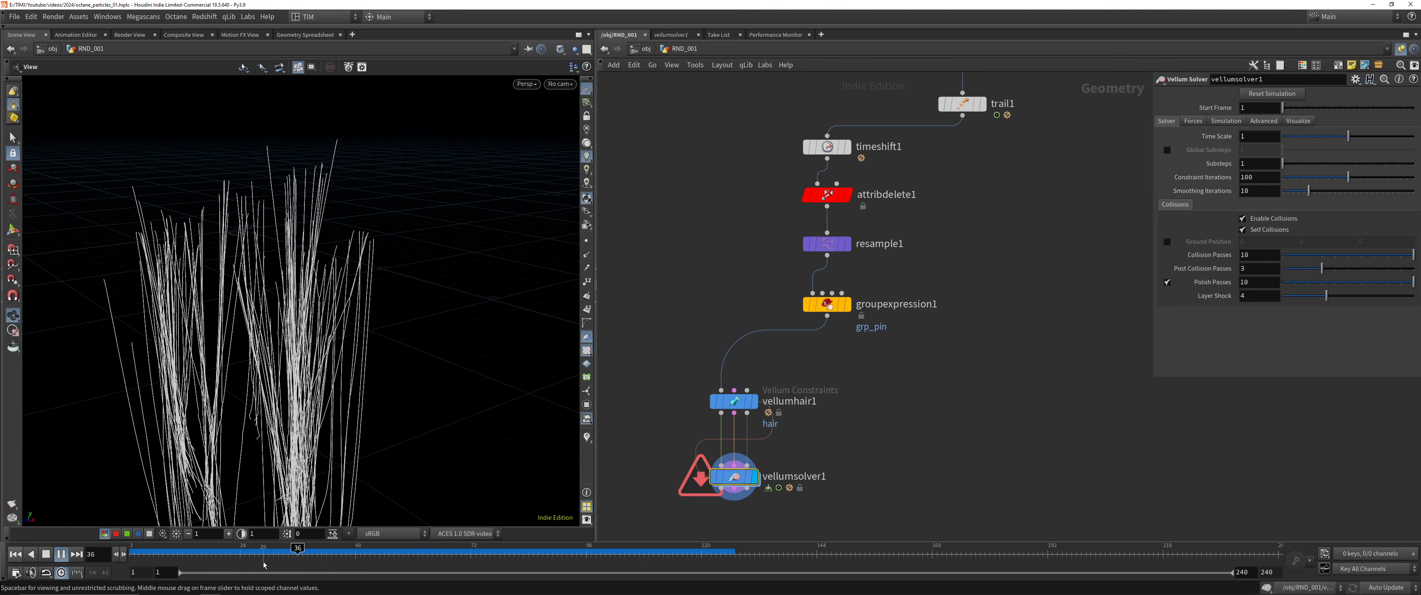
drag(261, 556, 221, 548)
drag(128, 464, 386, 364)
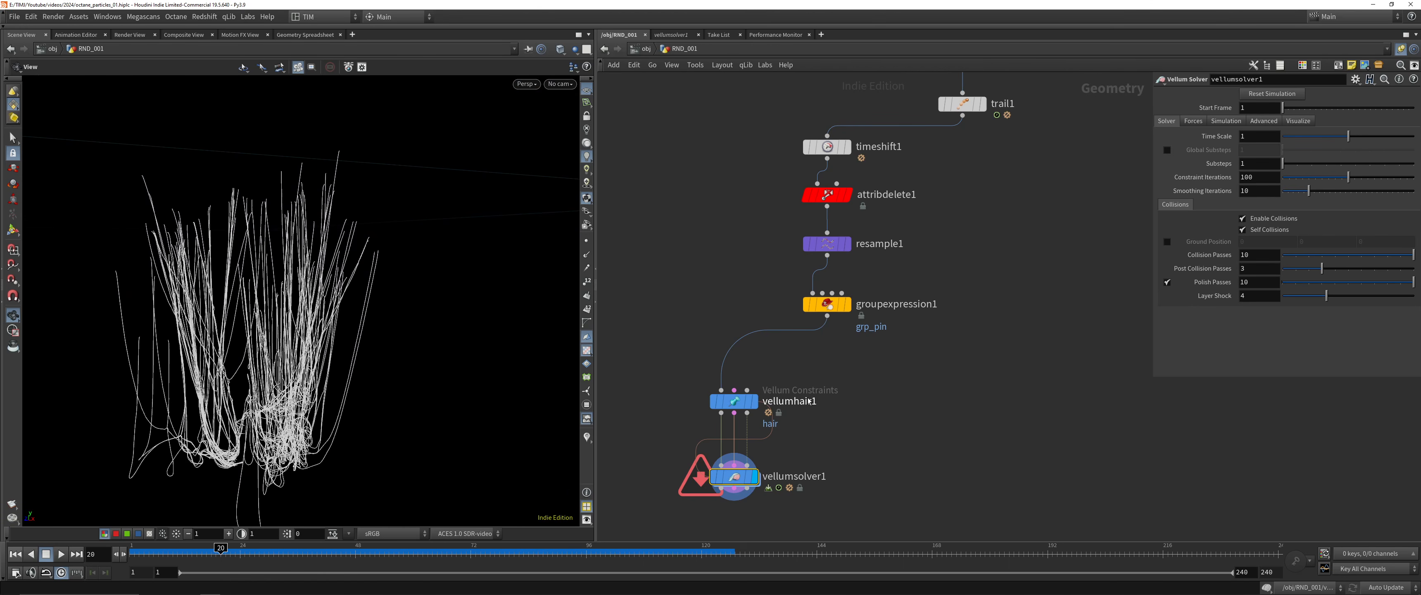
Display popnet's output at frame 1 and save the scene
scroll(831, 396, down, 5)
scroll(964, 310, up, 3)
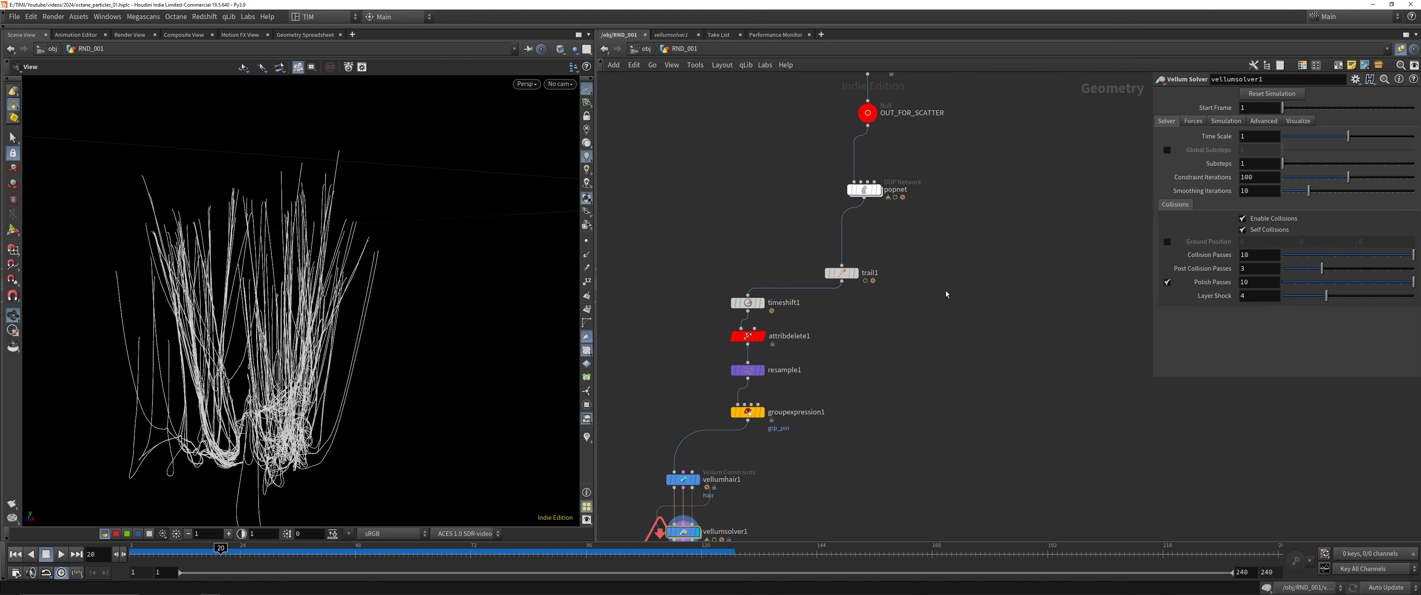
drag(331, 318, 270, 334)
click(864, 190)
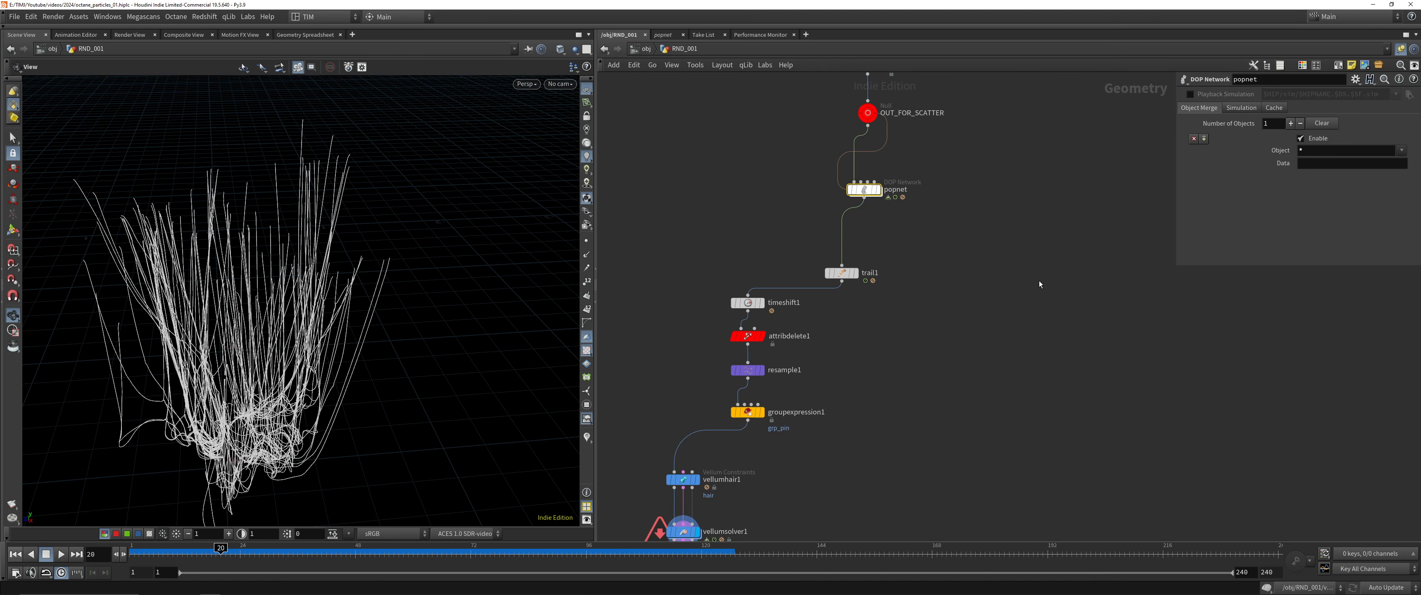
key(shift+r)
middle_drag(967, 217, 741, 380)
drag(222, 346, 276, 450)
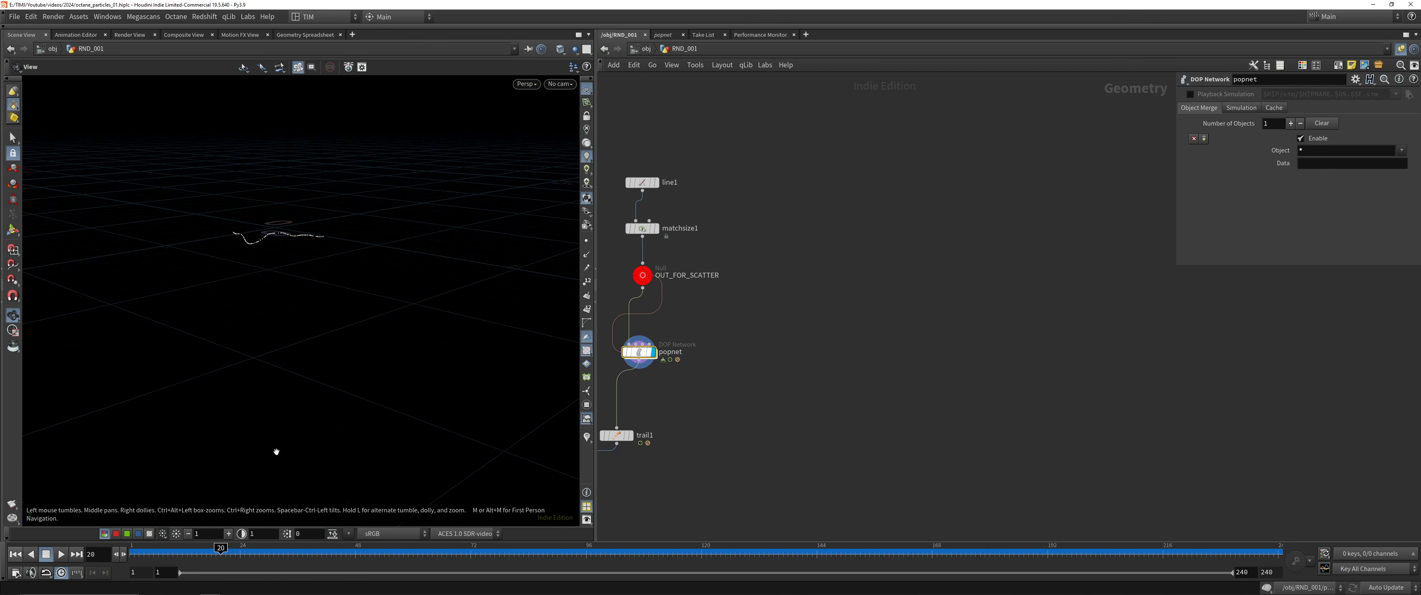
drag(193, 554, 131, 554)
key(ctrl+s)
Inside popnet, disconnect popwind1 from IN_FORCES, move it farther above the null and return to the RND_001 level
middle_drag(959, 295, 1012, 307)
double_click(696, 366)
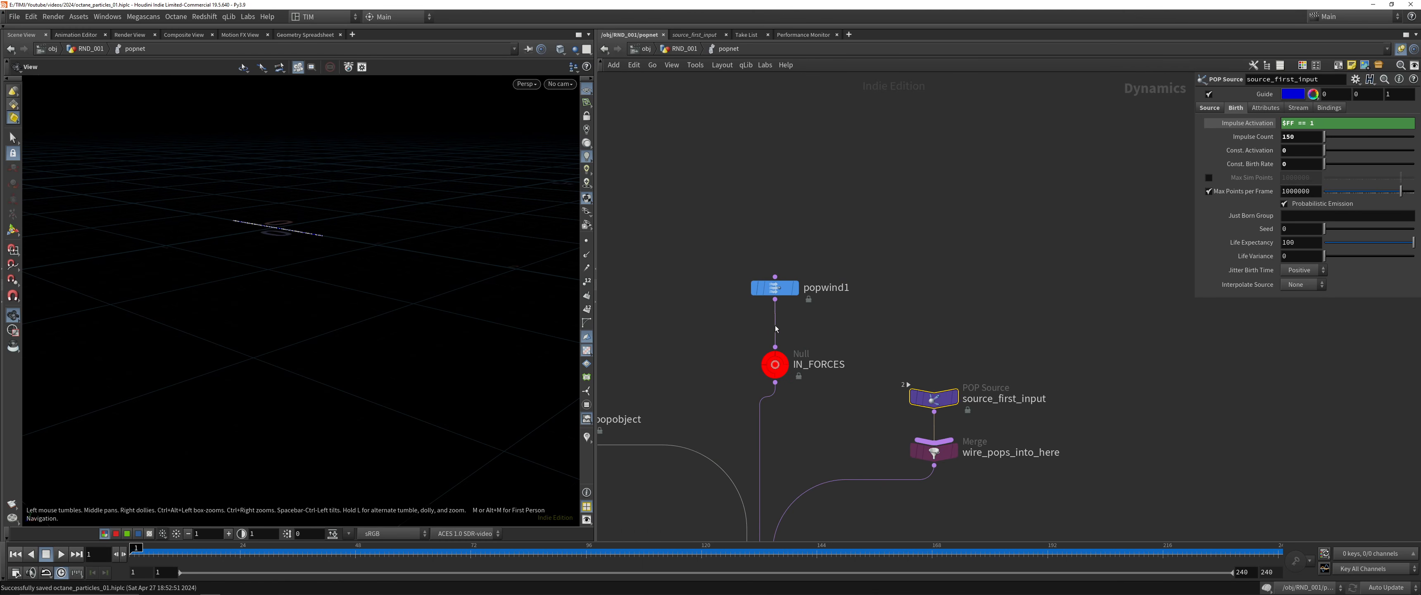
key(y)
drag(735, 322, 789, 323)
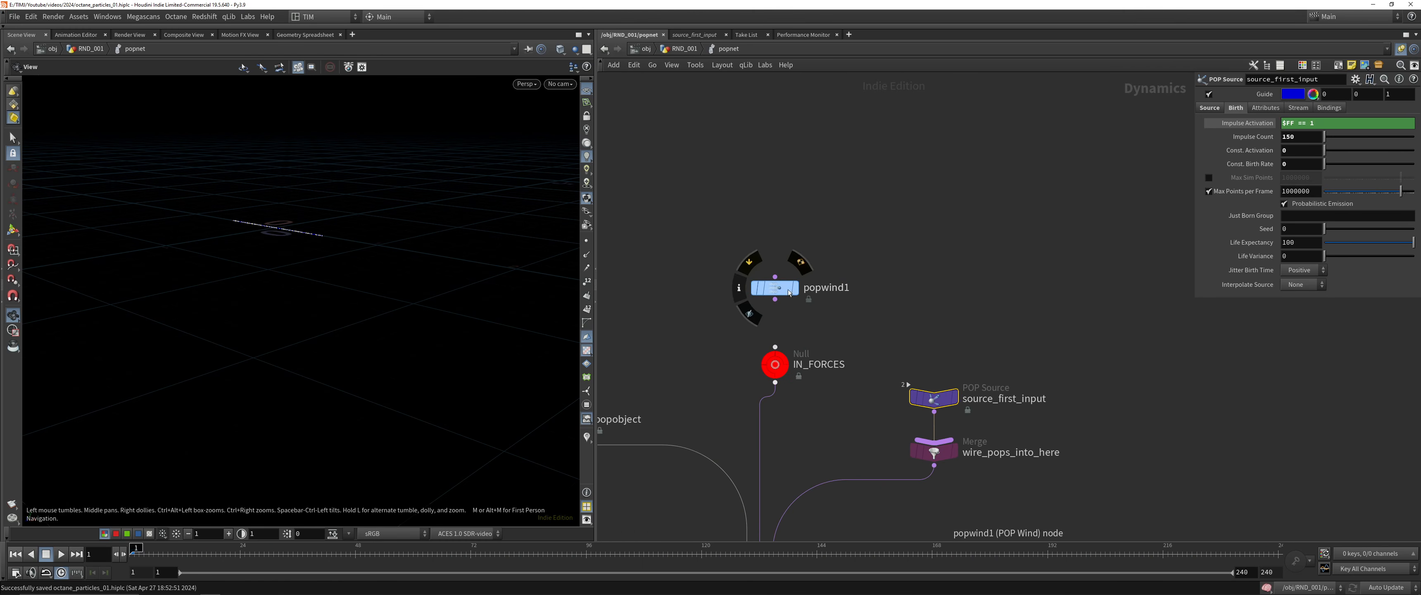
drag(767, 287, 767, 245)
drag(722, 307, 811, 227)
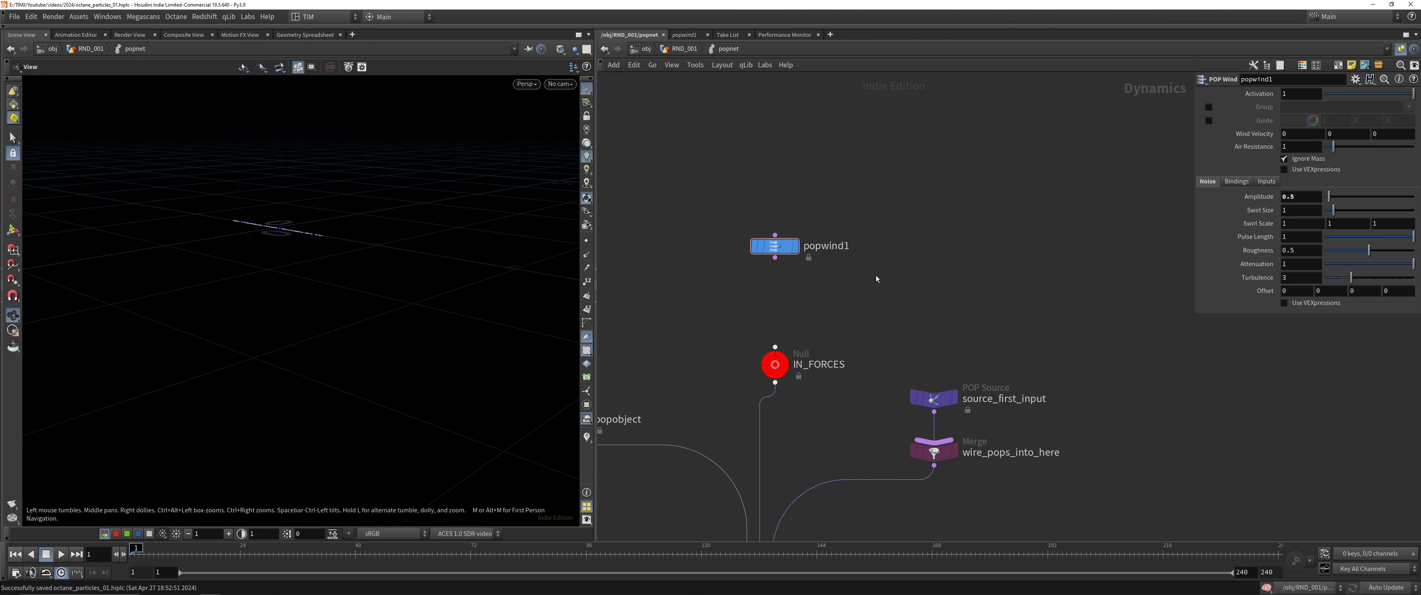
key(u)
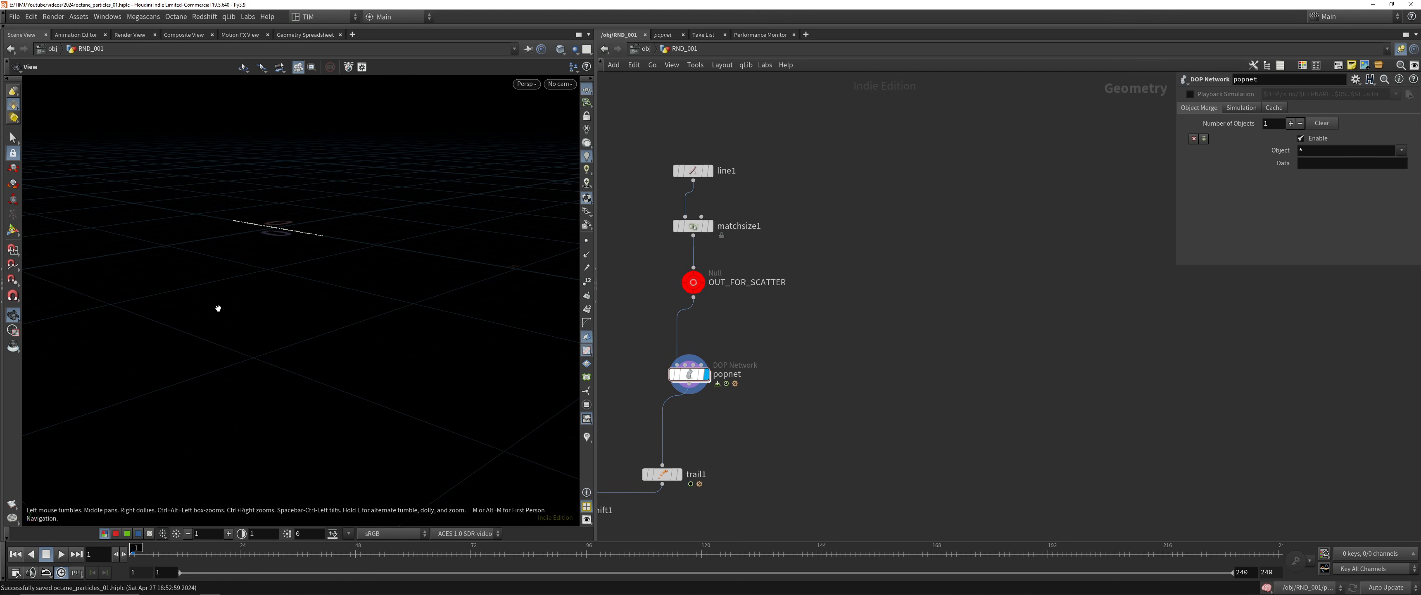
Add a Box node beside OUT_FOR_SCATTER in the RND_001 network
drag(232, 229, 314, 216)
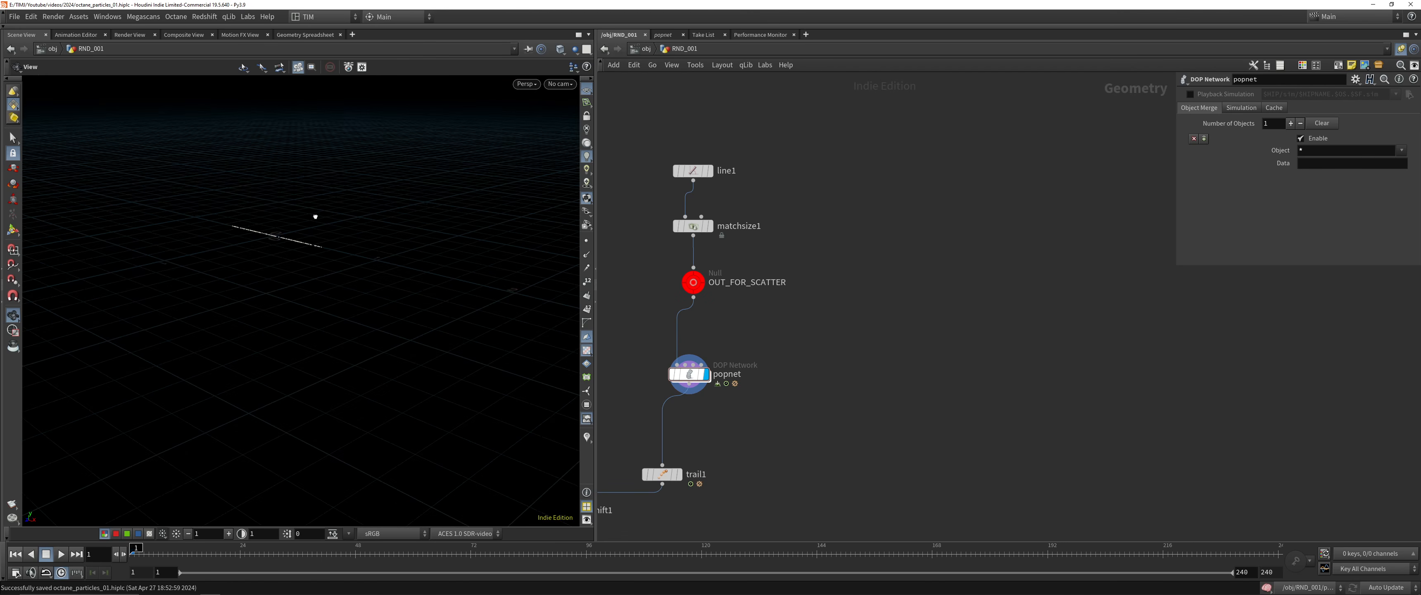
key(Tab)
text(box)
key(Return)
click(875, 286)
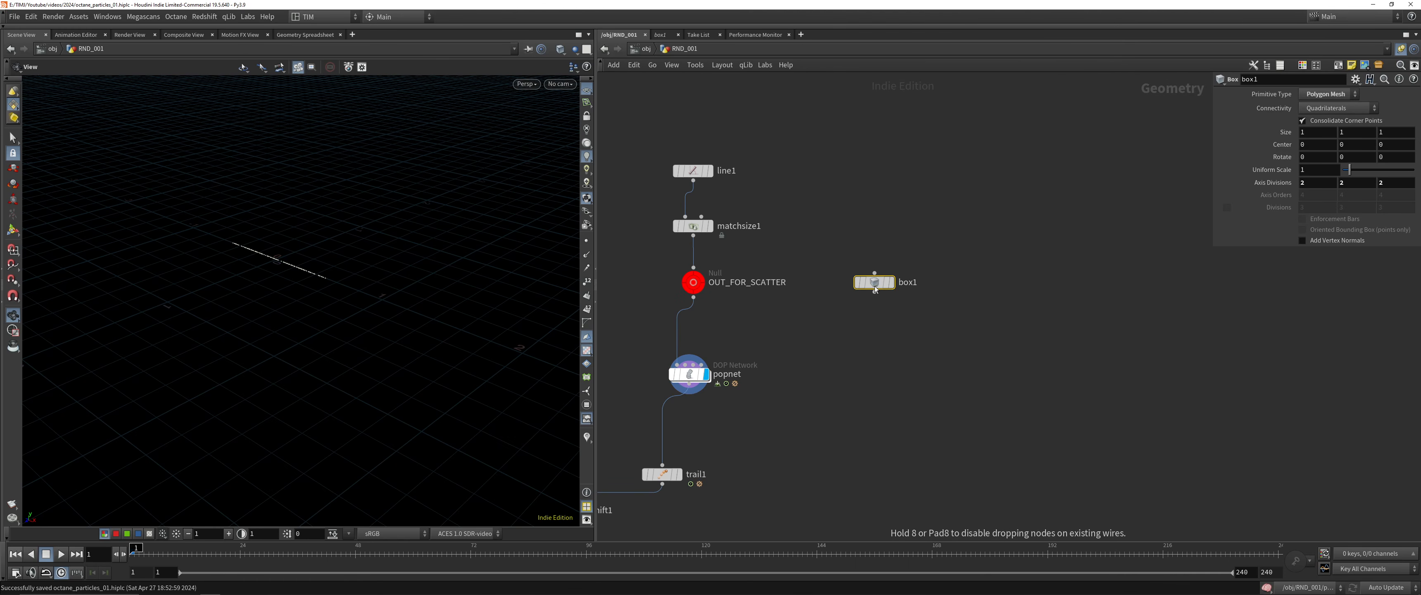
Set box1's uniform scale to 5, display the whole box in the viewport and save the scene
drag(259, 337, 300, 193)
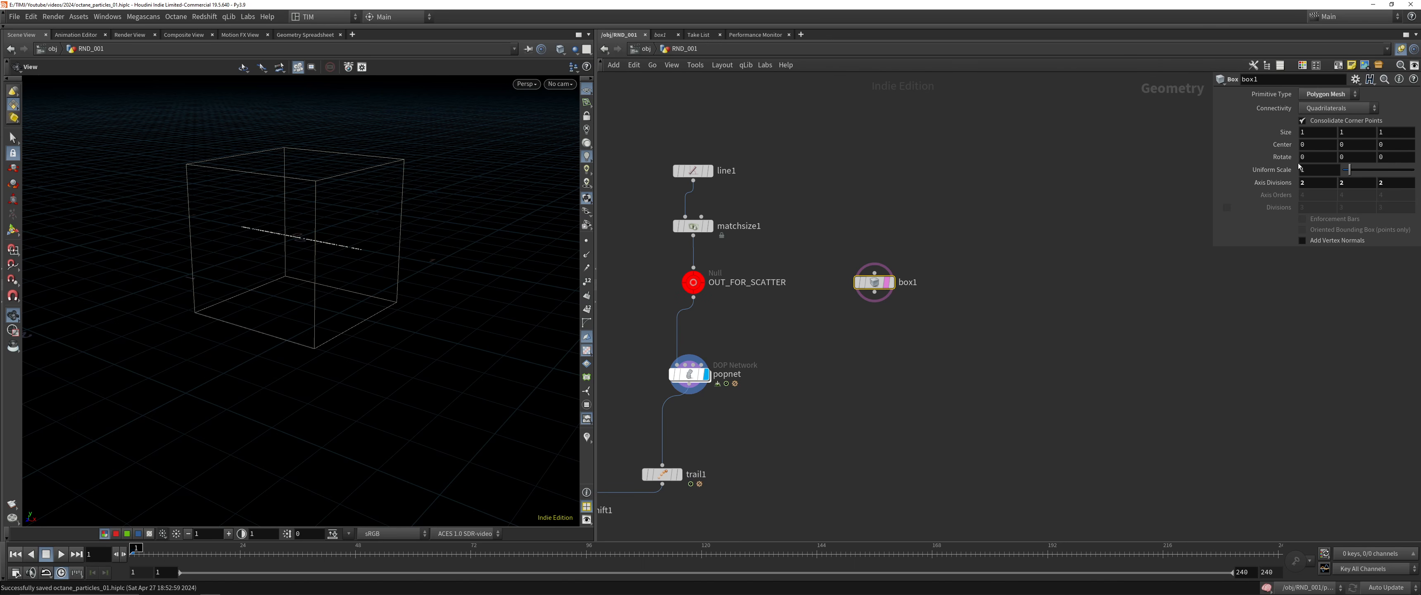
text(5)
key(Return)
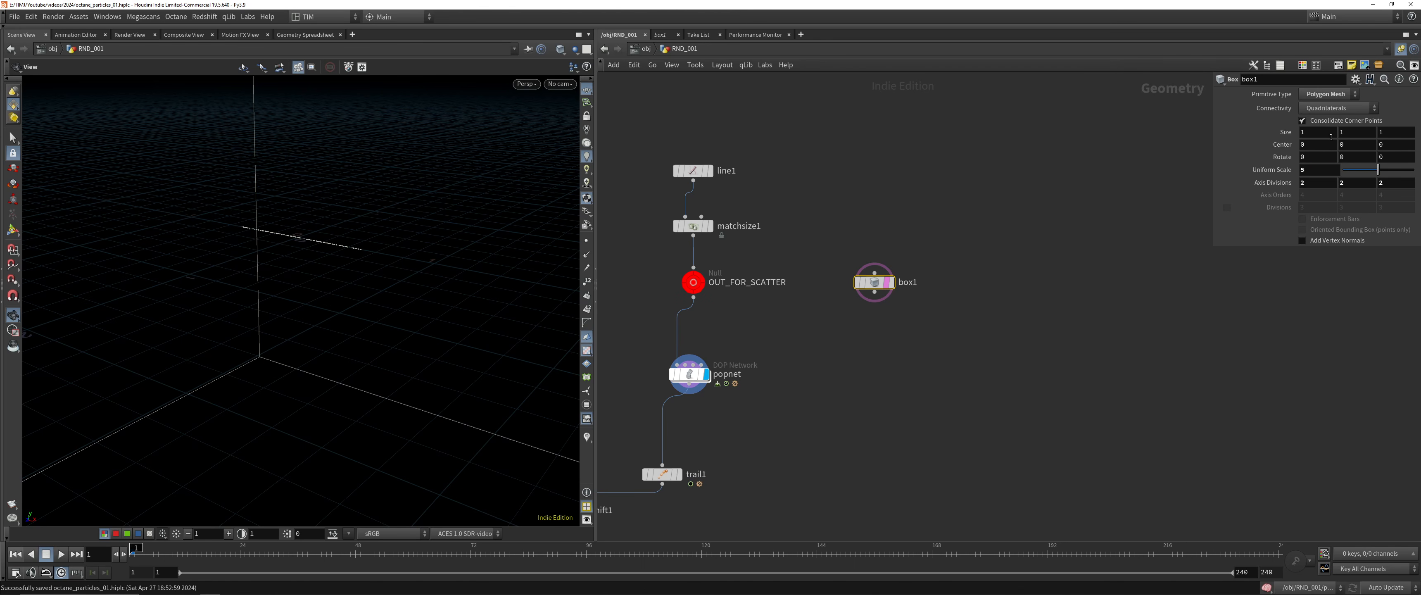
key(r)
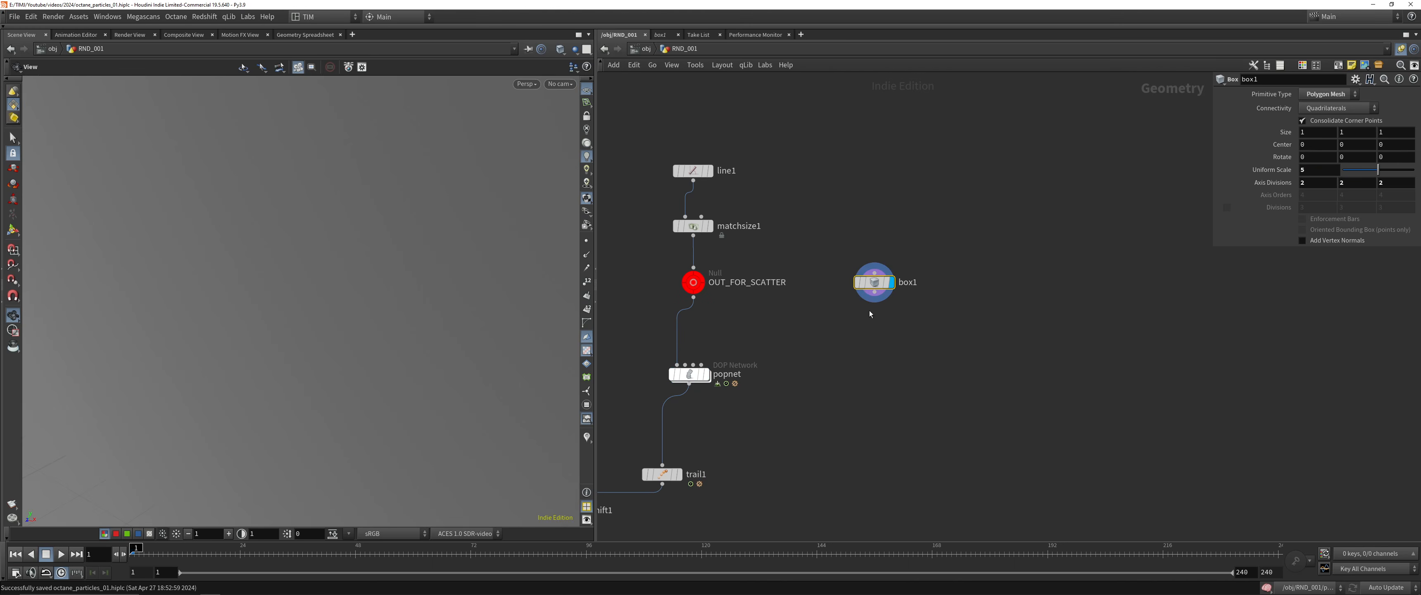
key(space+g)
drag(305, 301, 308, 285)
key(ctrl+s)
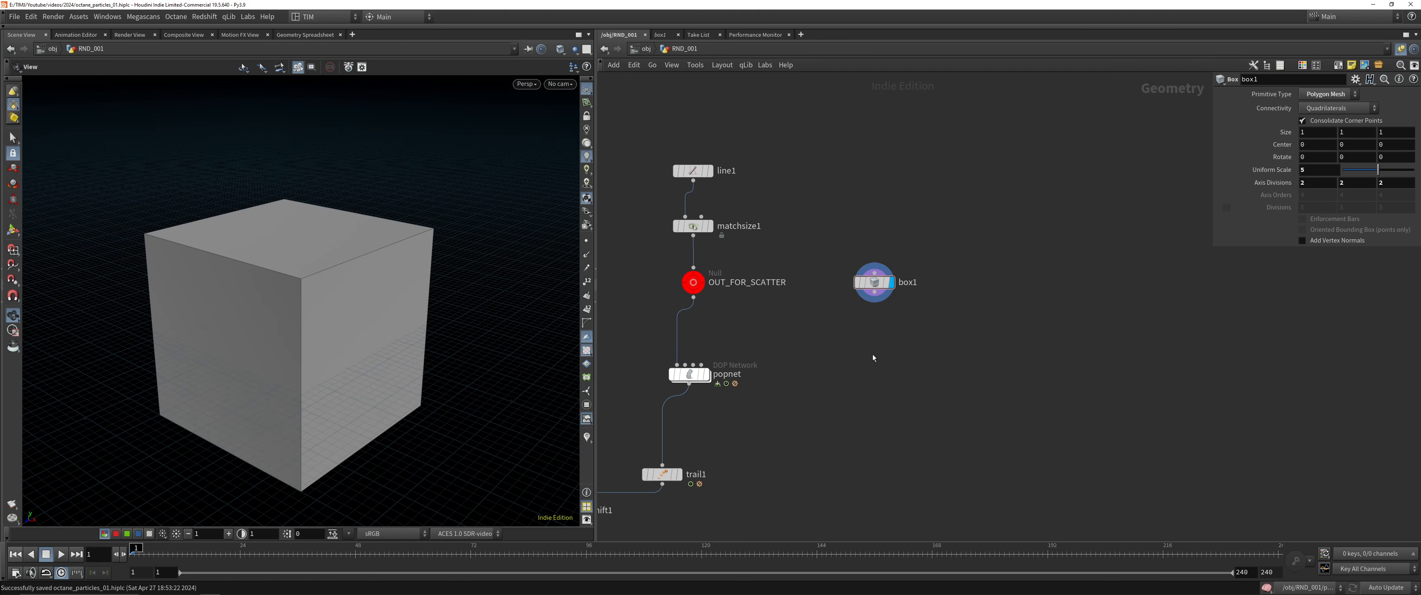
Add a Volume node fed by box1, set it as the displayed node and align it below the box
click(874, 293)
key(Tab)
text(vole)
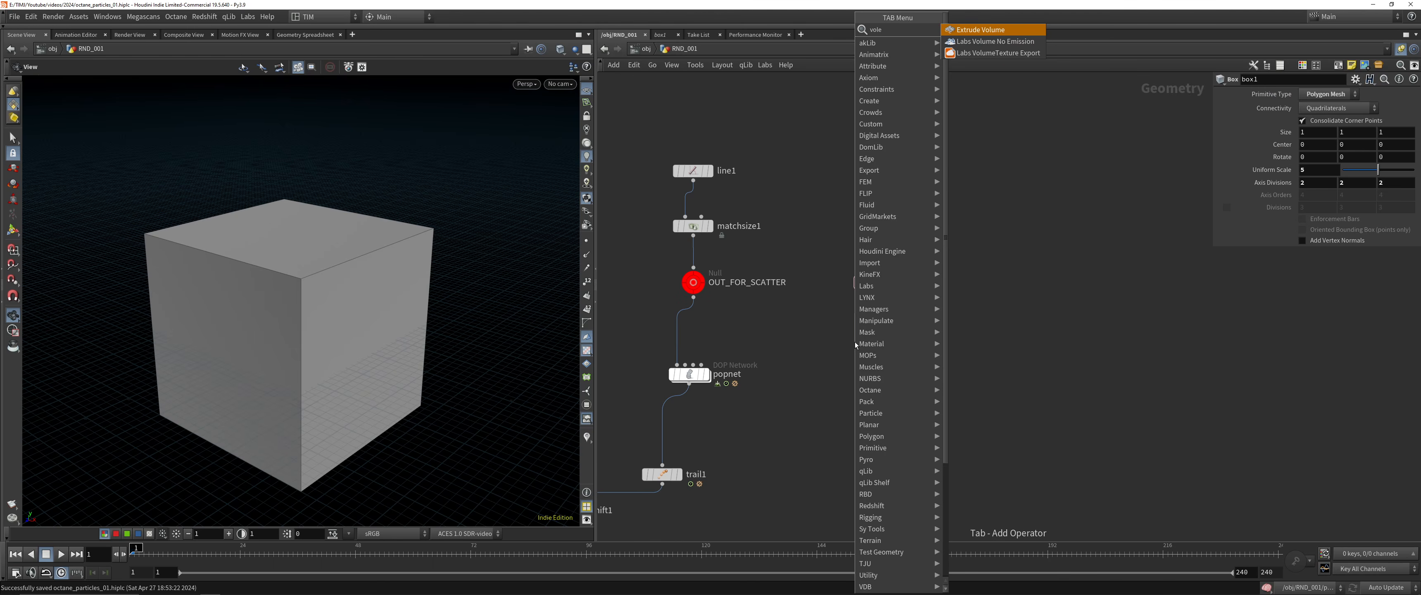
key(BackSpace)
key(Return)
key(Return)
key(r)
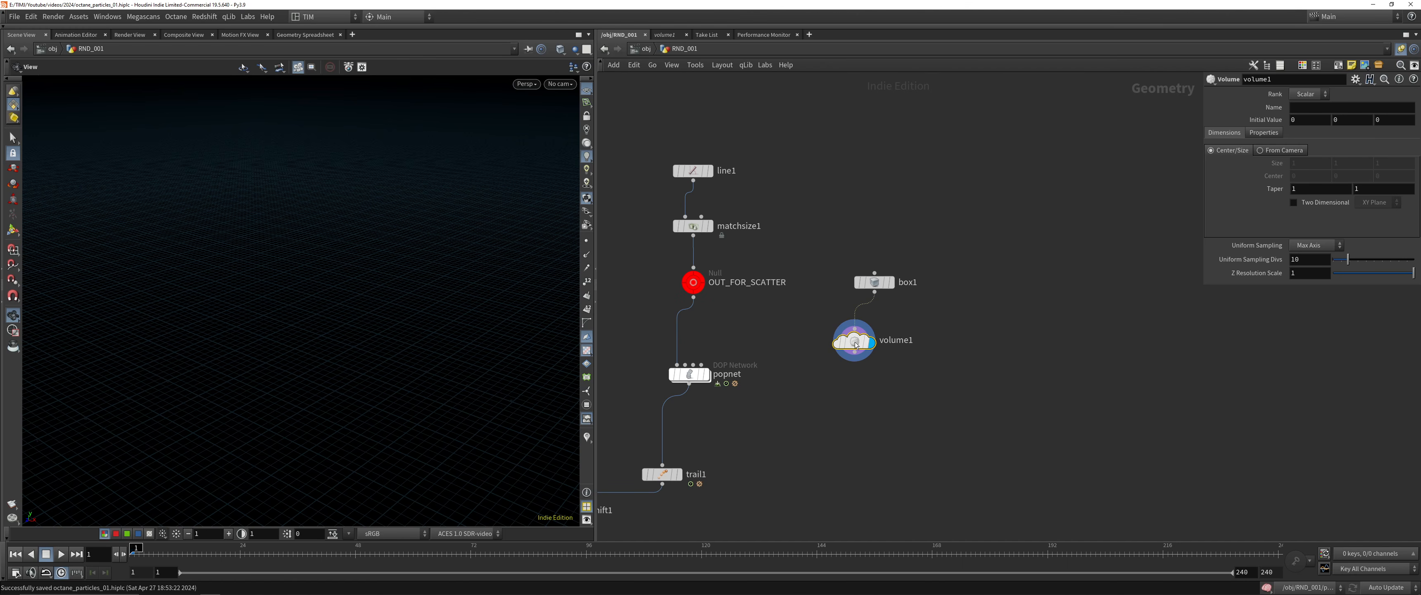
drag(856, 345, 875, 338)
Set volume1's rank to Vector and name the volume vel
click(1308, 94)
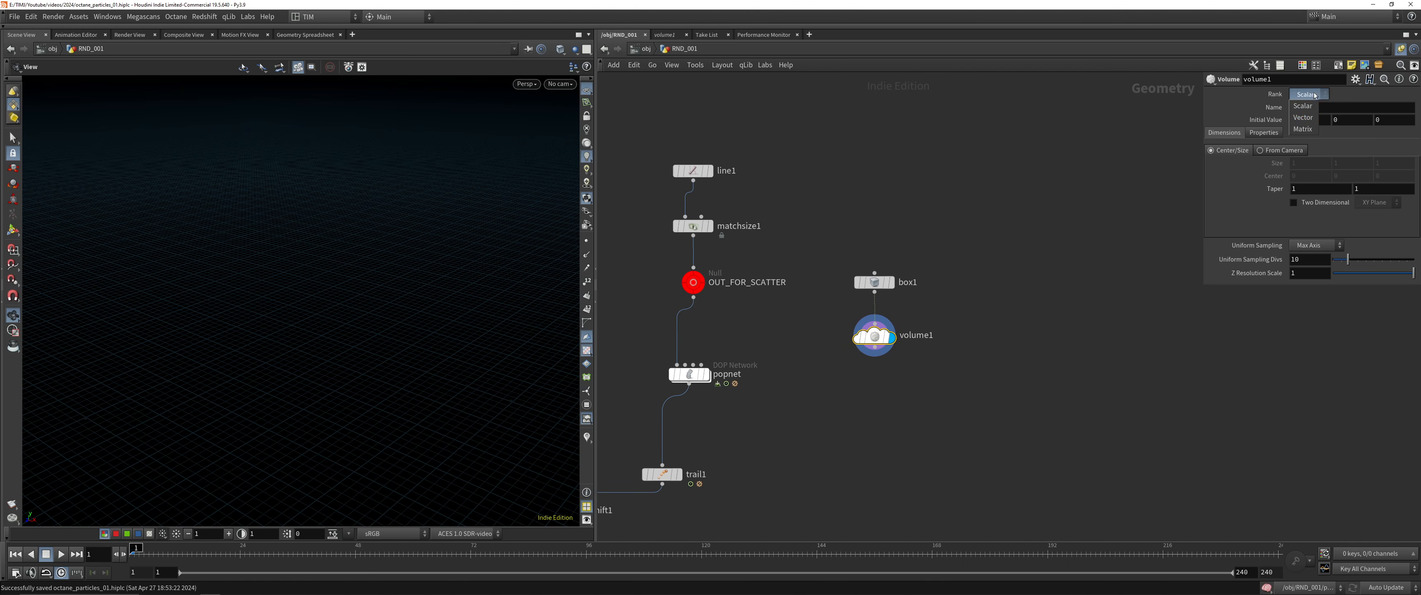
click(1312, 121)
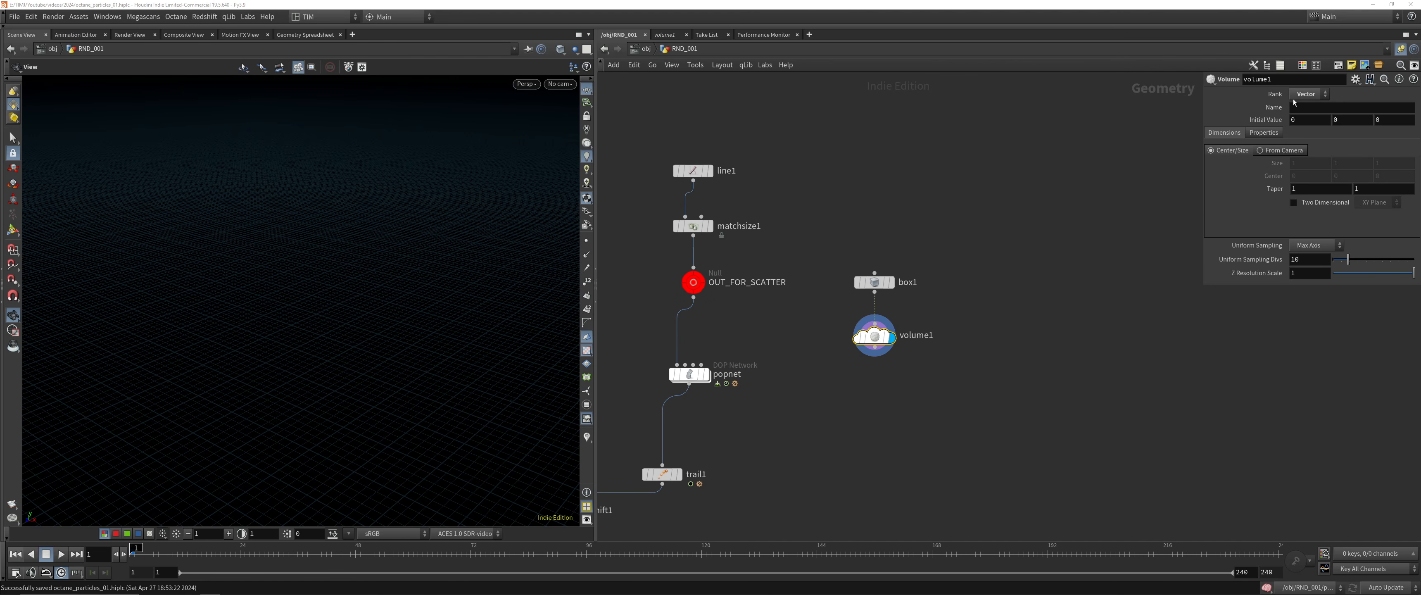
click(1304, 107)
text(vel)
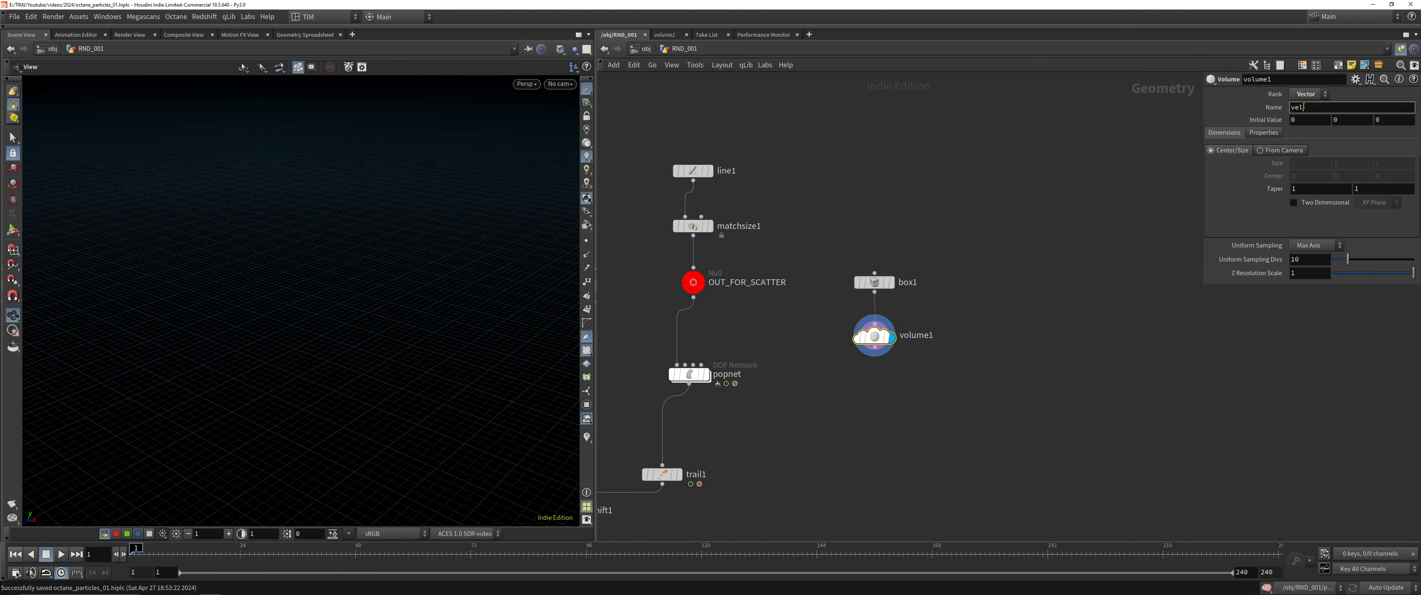
key(Return)
Set volume1's uniform sampling to By Size with a division size of 0.05
click(1316, 245)
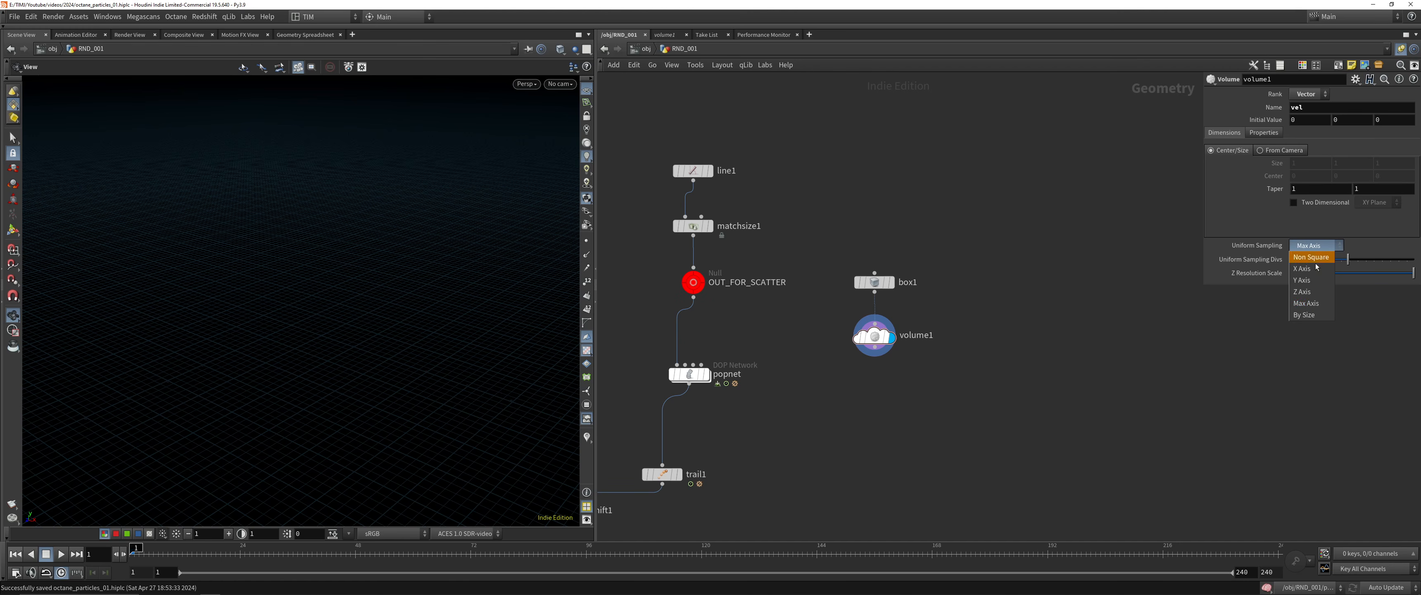
click(1310, 306)
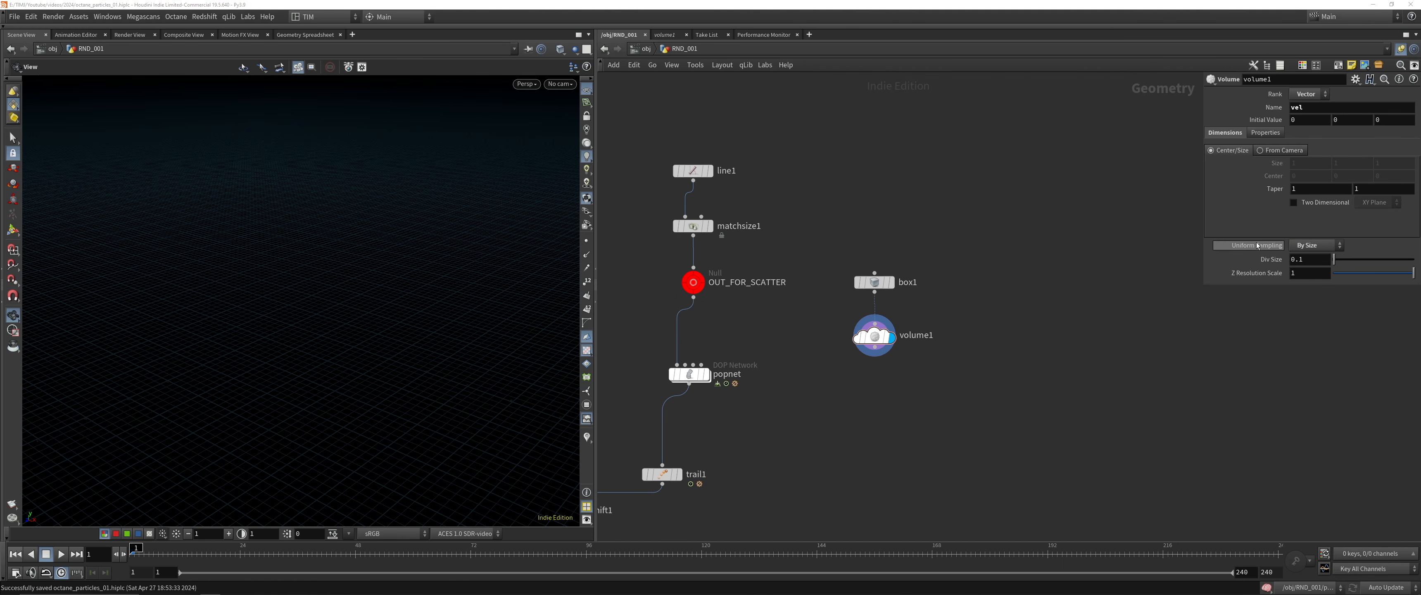
mouse_move(1259, 251)
scroll(926, 362, down, 1)
middle_click(885, 348)
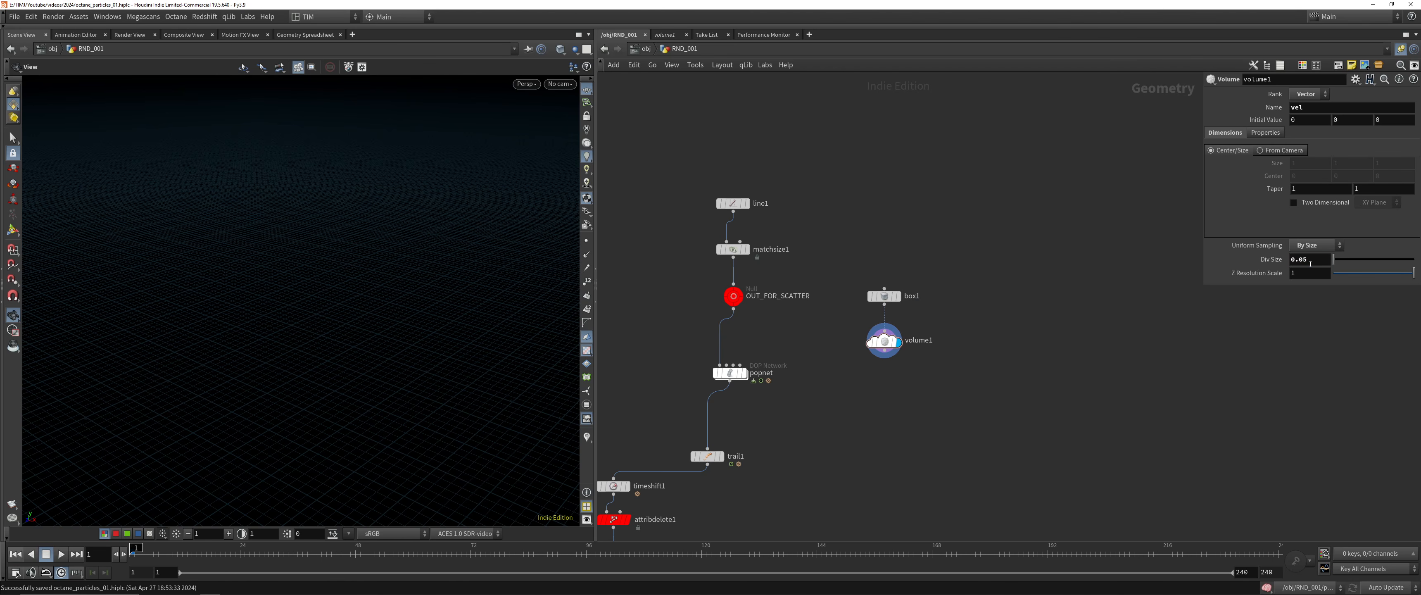
Add a Volume VOP node below volume1 and feed it from volume1's output
scroll(949, 415, up, 3)
middle_click(854, 330)
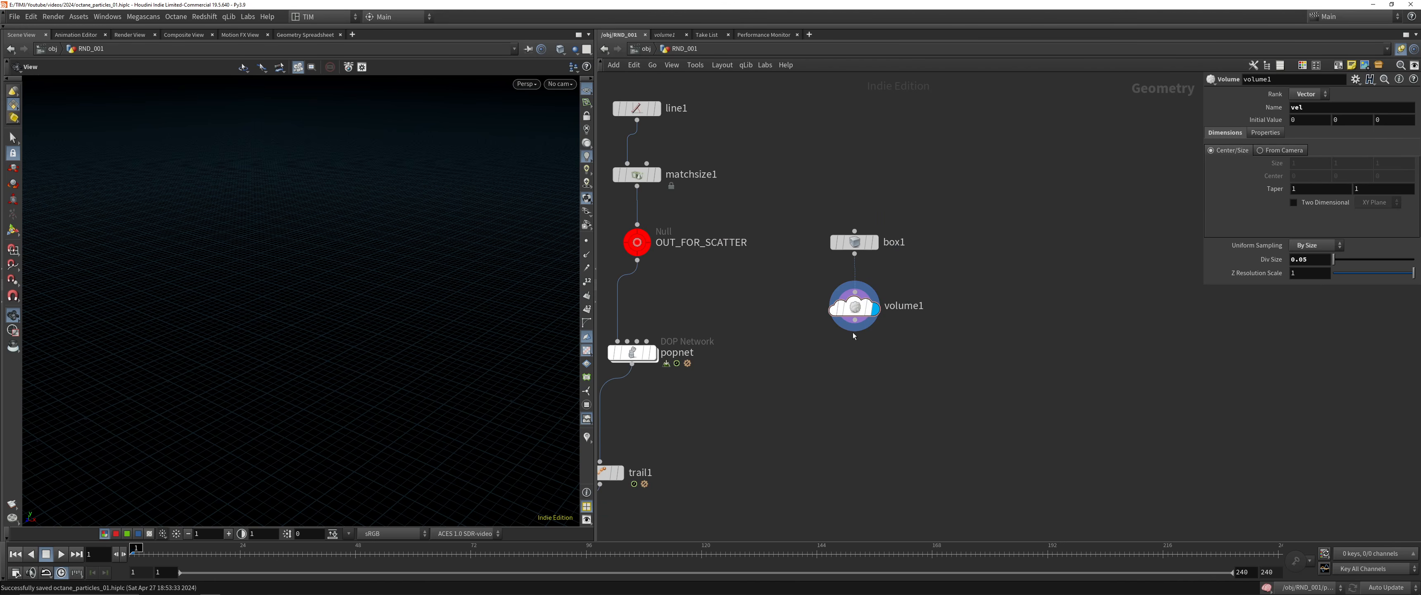
click(855, 329)
key(Tab)
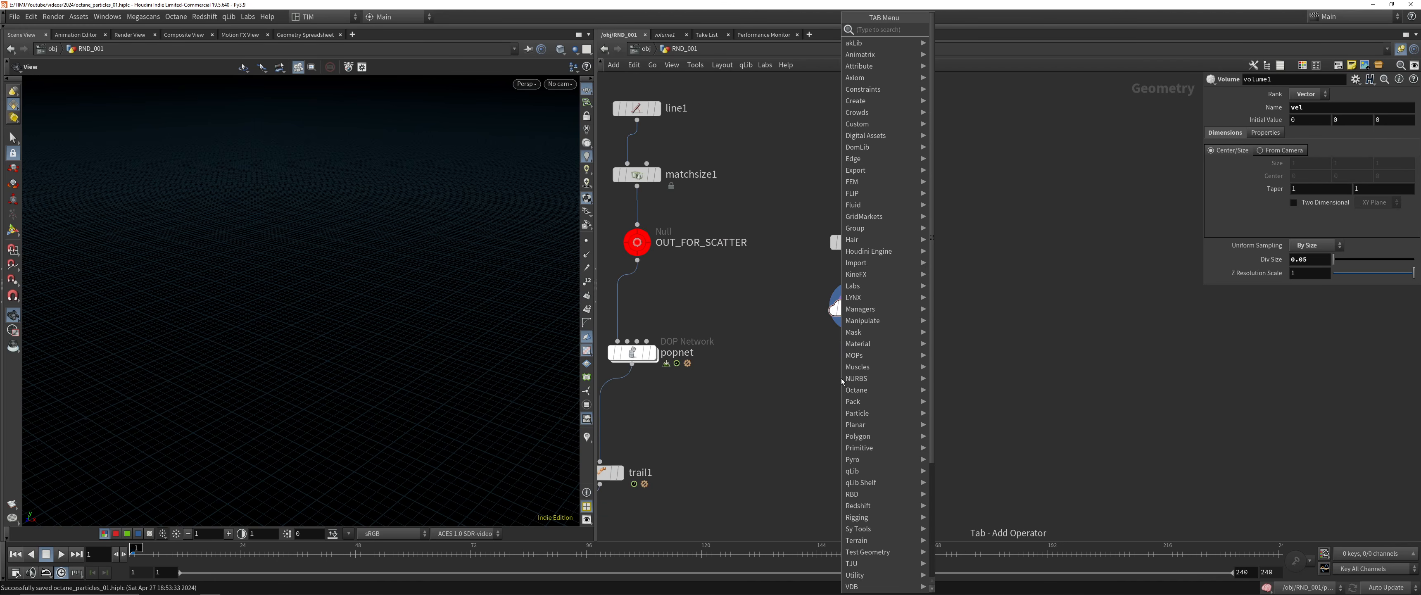
text(vvop)
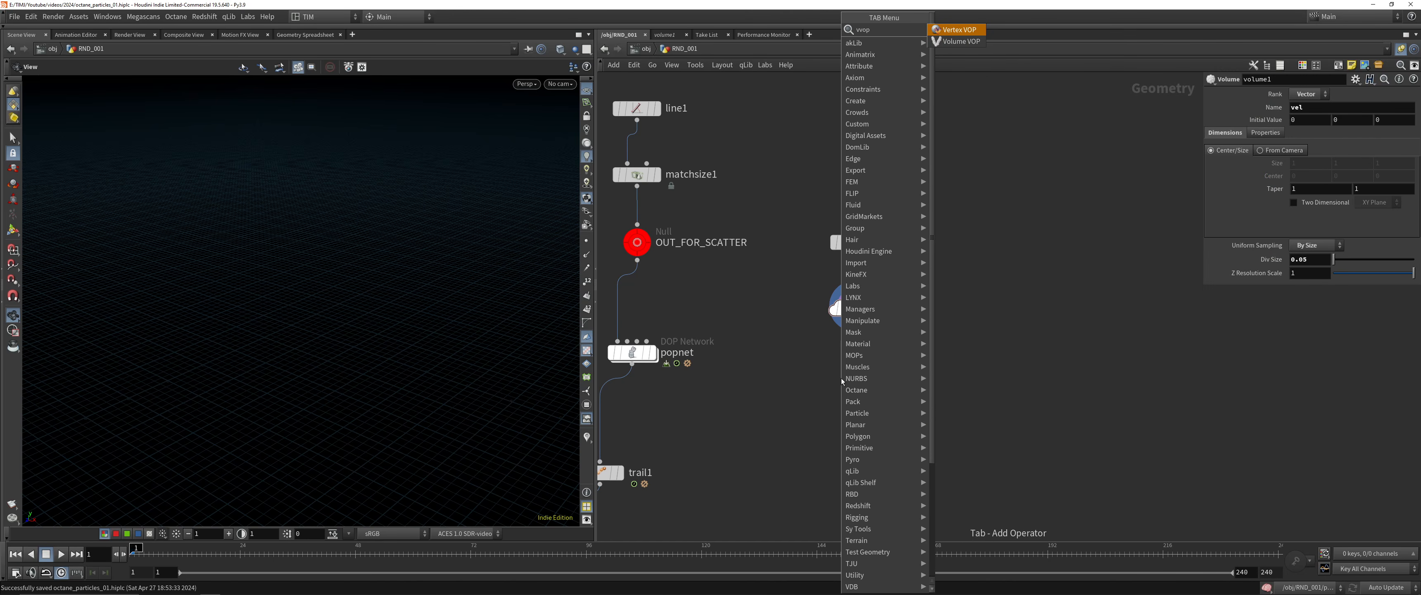
key(Down)
key(Return)
click(841, 378)
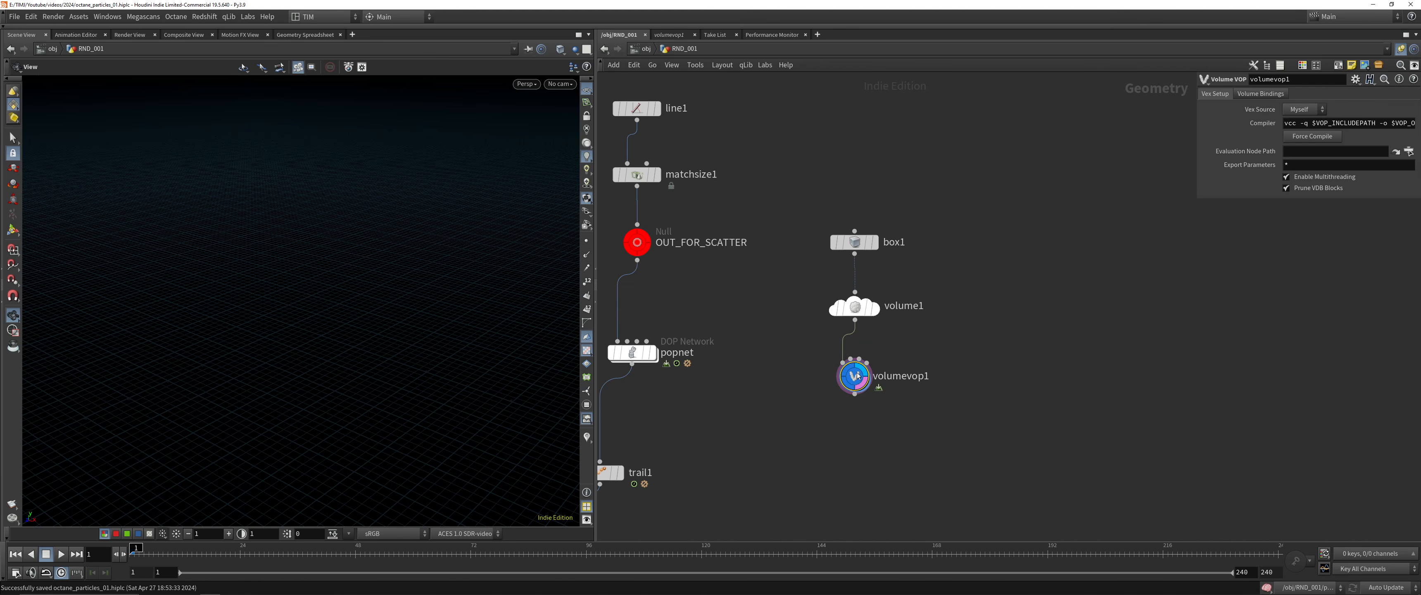
Open volumevop1's inner network and lay out its global and output nodes with space between them
double_click(855, 378)
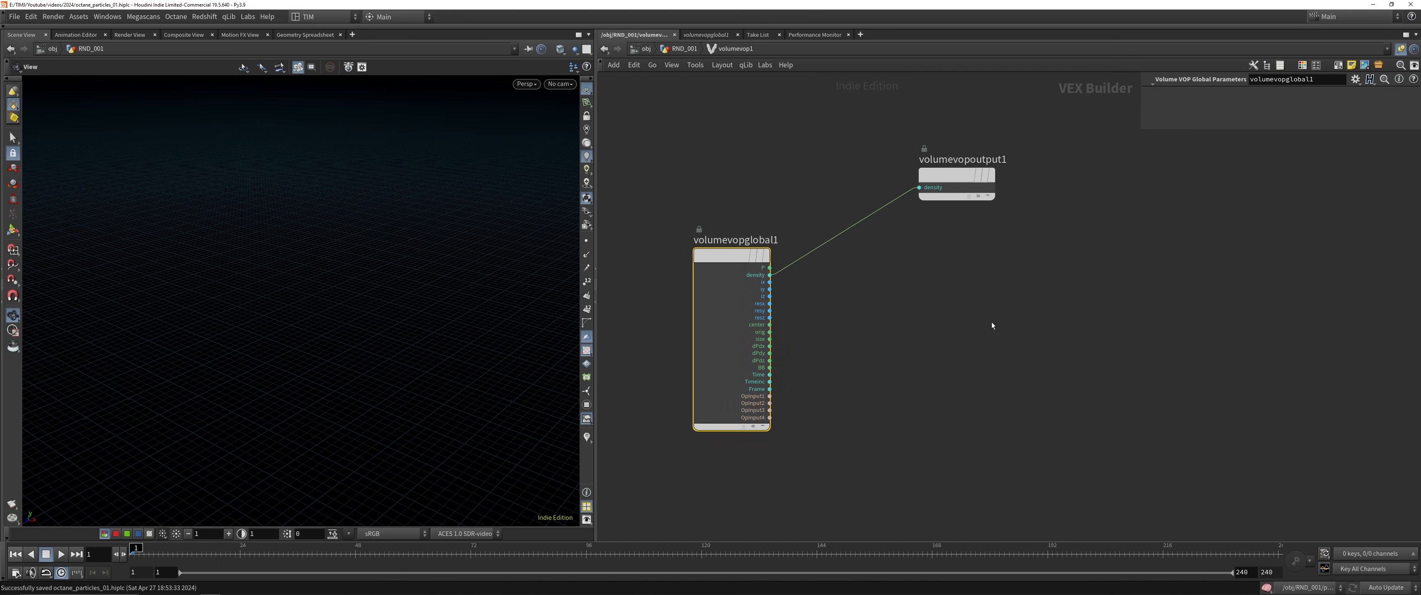
key(l)
middle_drag(901, 346, 851, 350)
key(Tab)
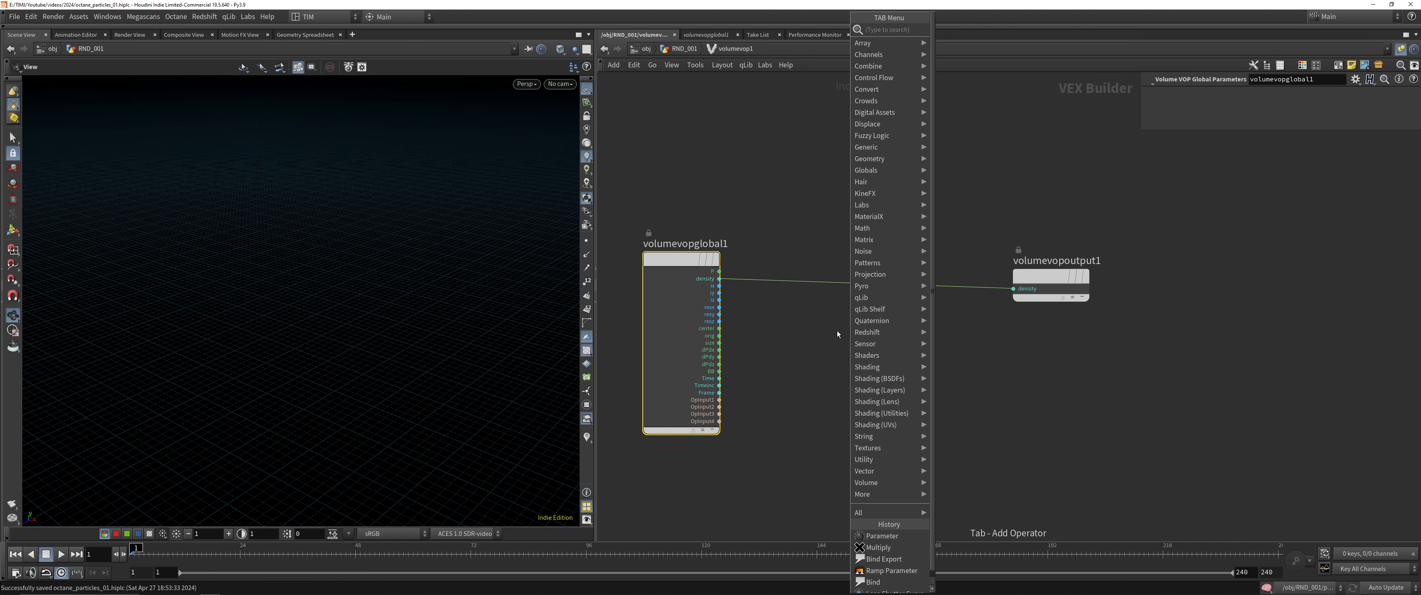
text(cur)
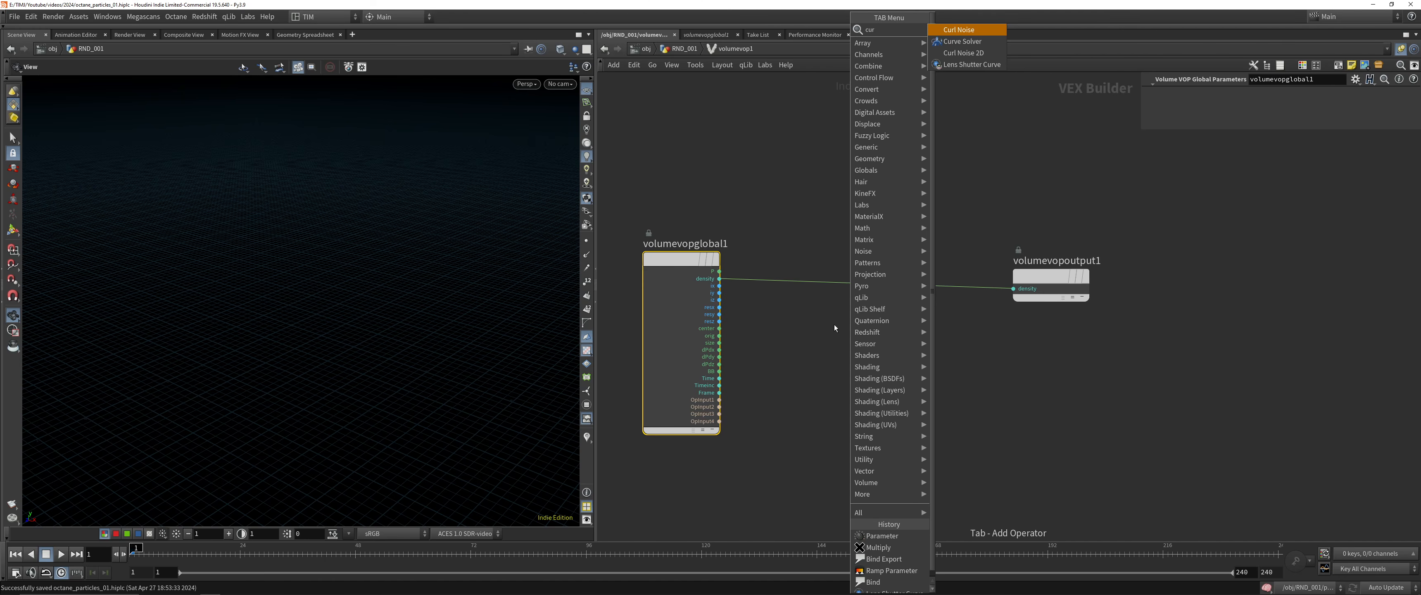
key(Down)
key(Return)
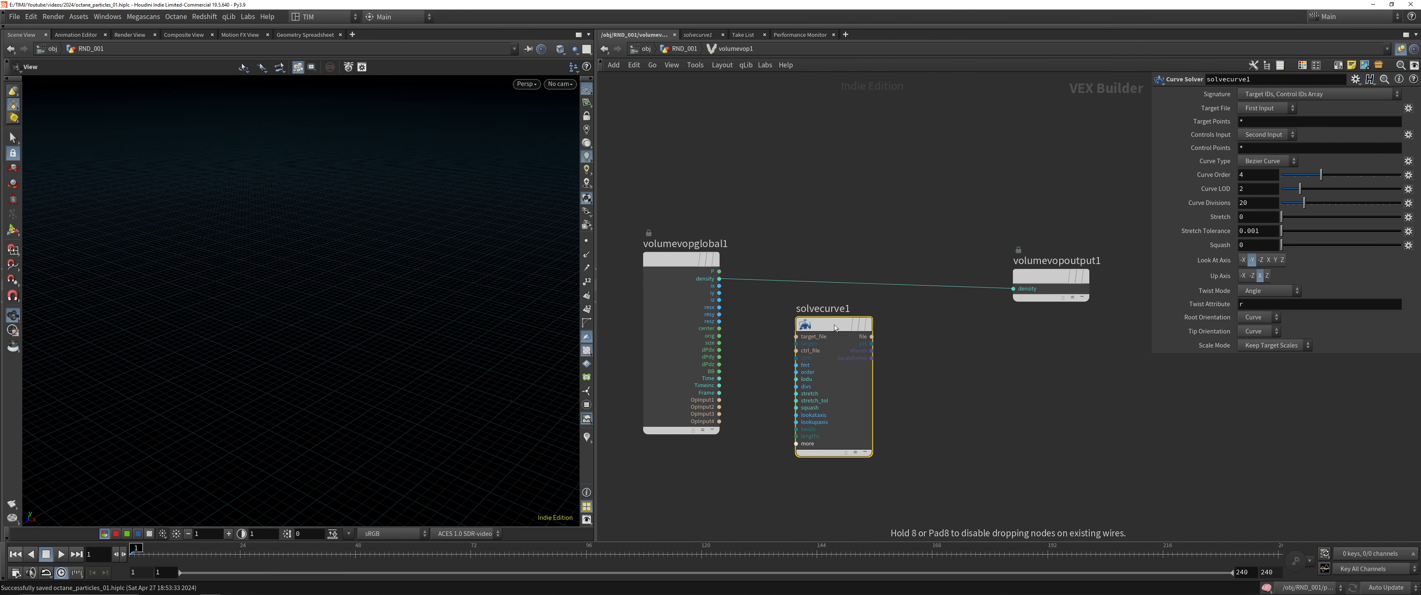
key(Delete)
Add a Curl Noise node and connect the global P output to its pos input
key(Tab)
text(cur)
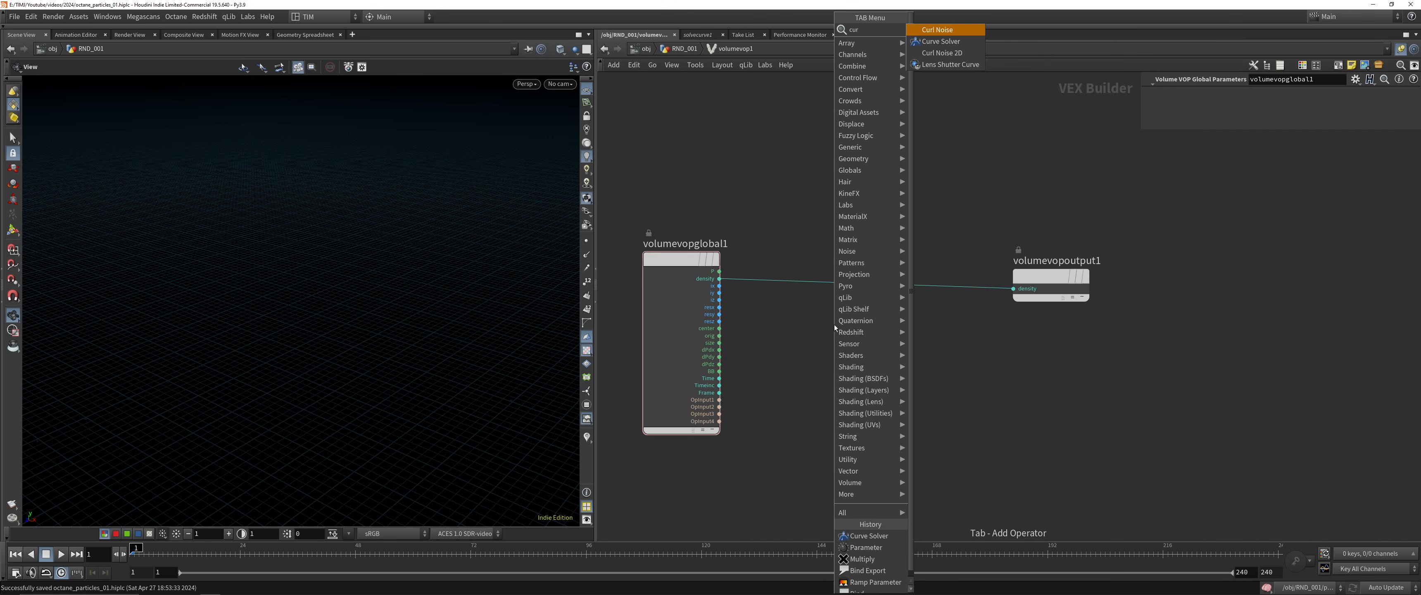
key(Return)
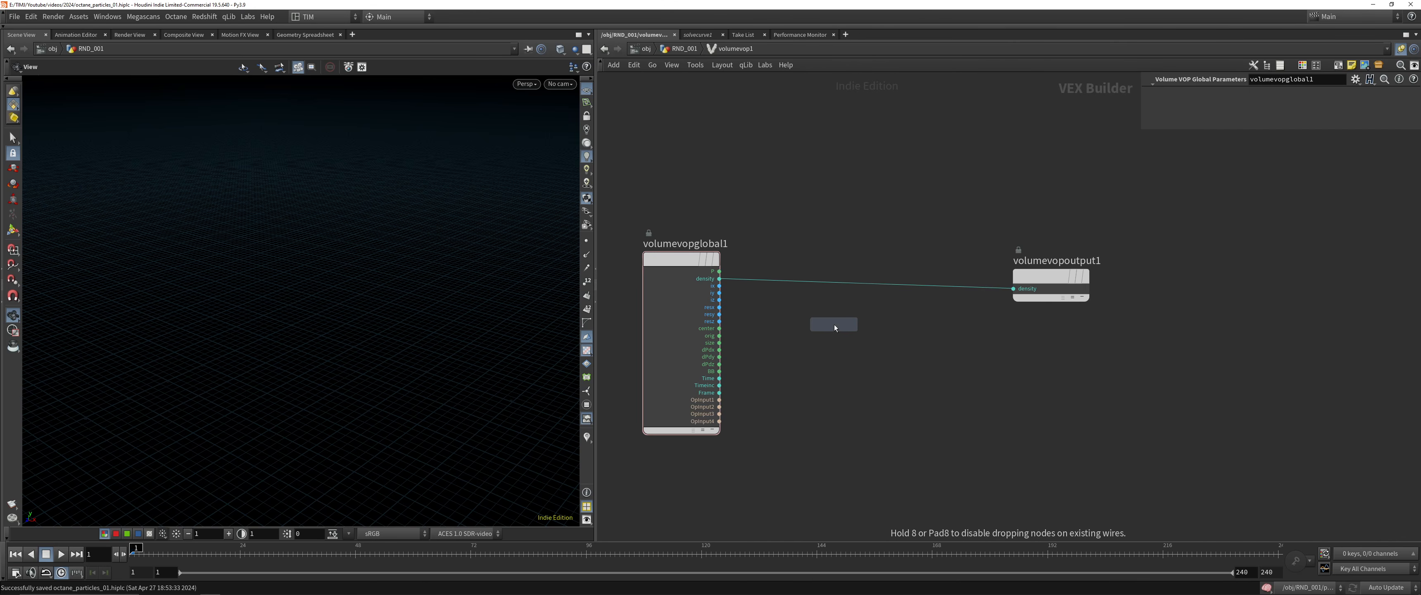
click(834, 324)
click(720, 271)
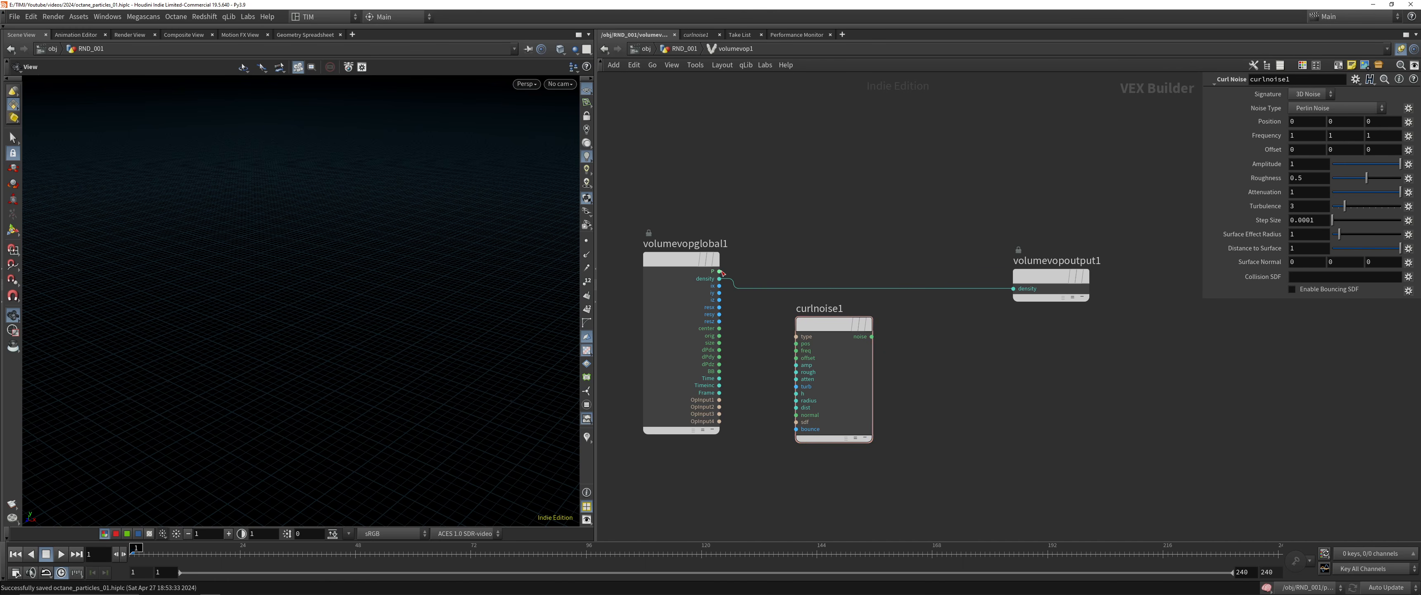
click(768, 342)
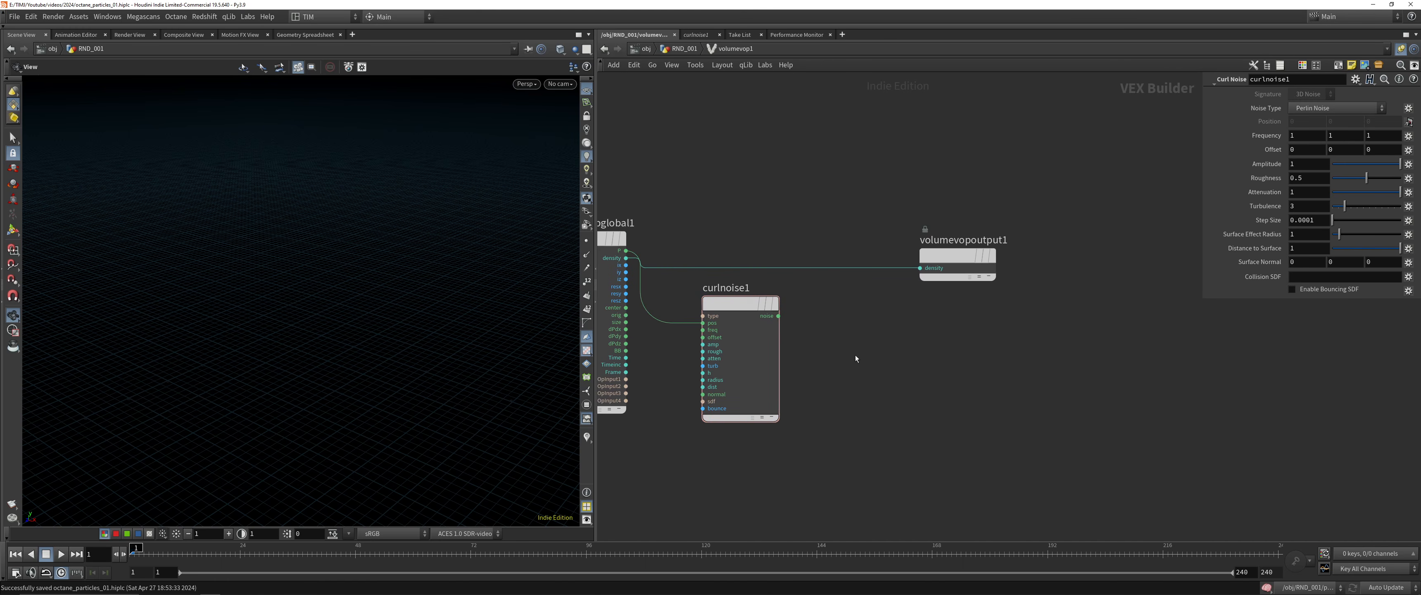
Add a Bind Export node fed by the curl noise output and name its exported attribute vel
click(779, 316)
key(Tab)
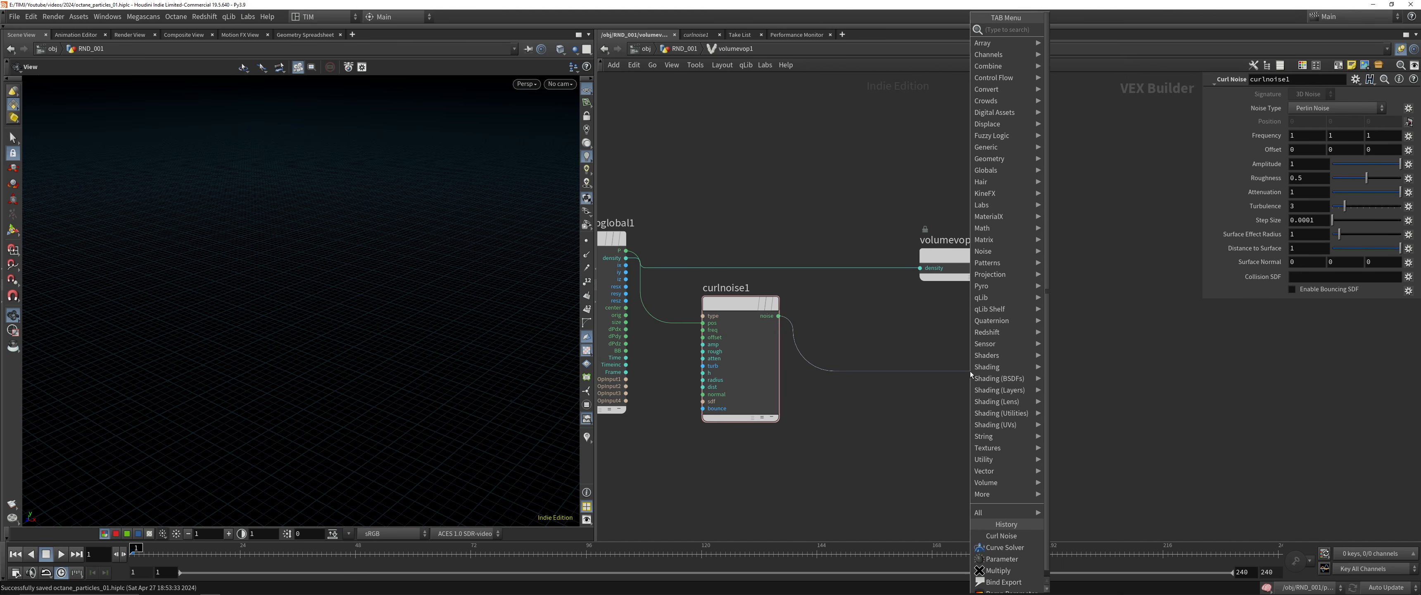
text(bex)
key(Down)
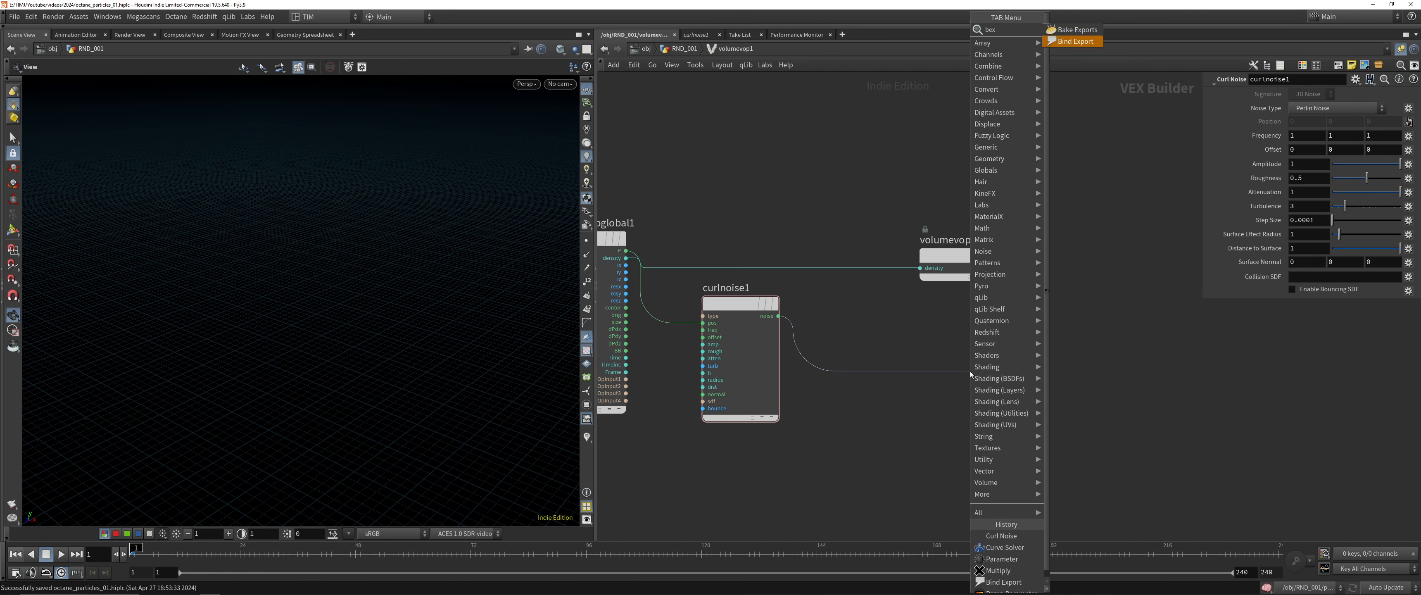
key(Return)
double_click(1334, 92)
text(vel)
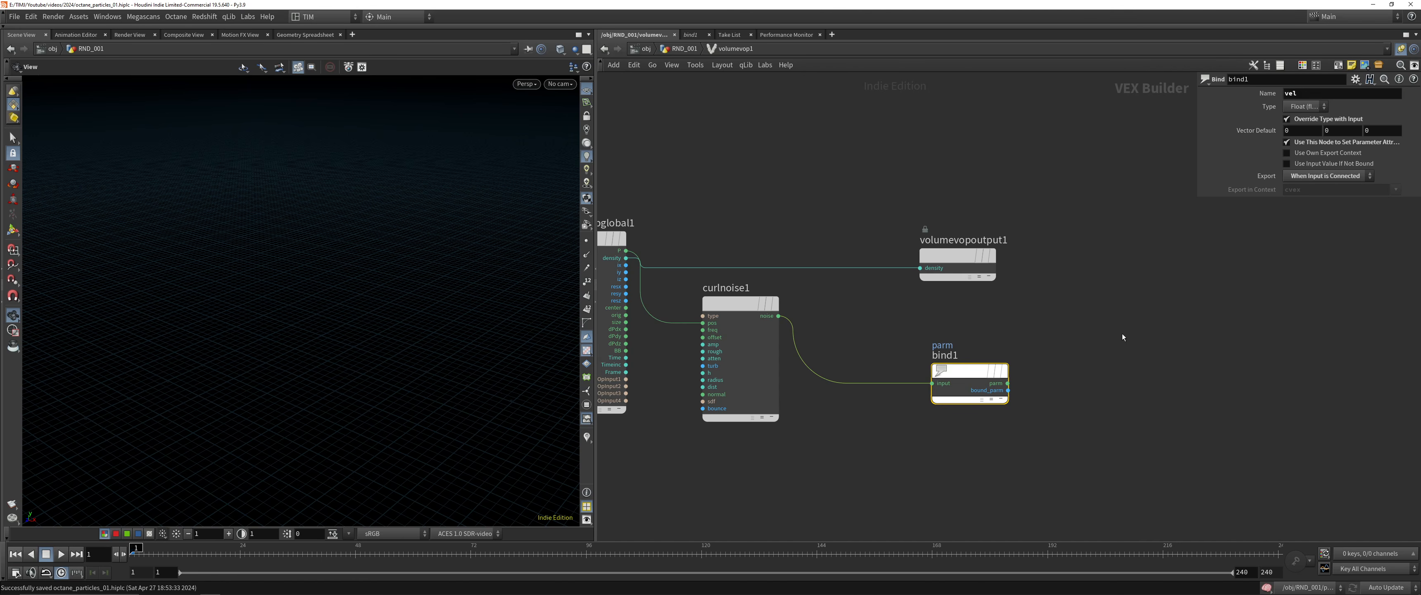
click(1123, 337)
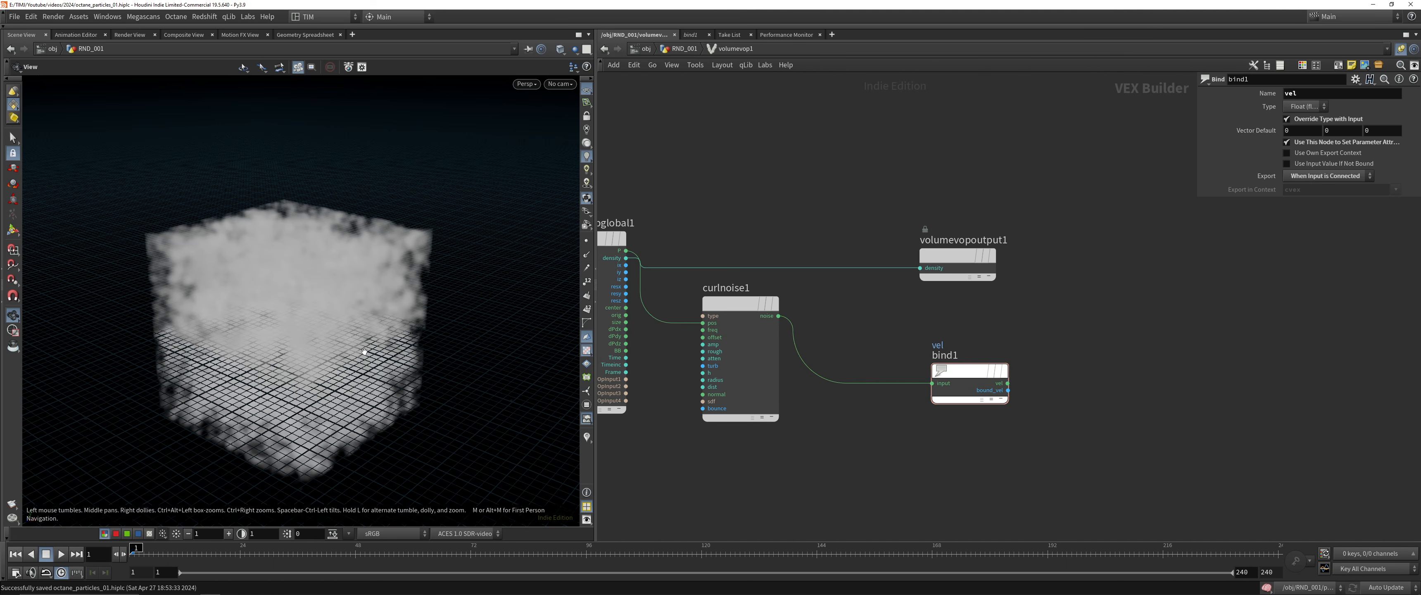
Set curlnoise1's frequency to 0.5 on all three axes and its roughness to 0.455
click(739, 304)
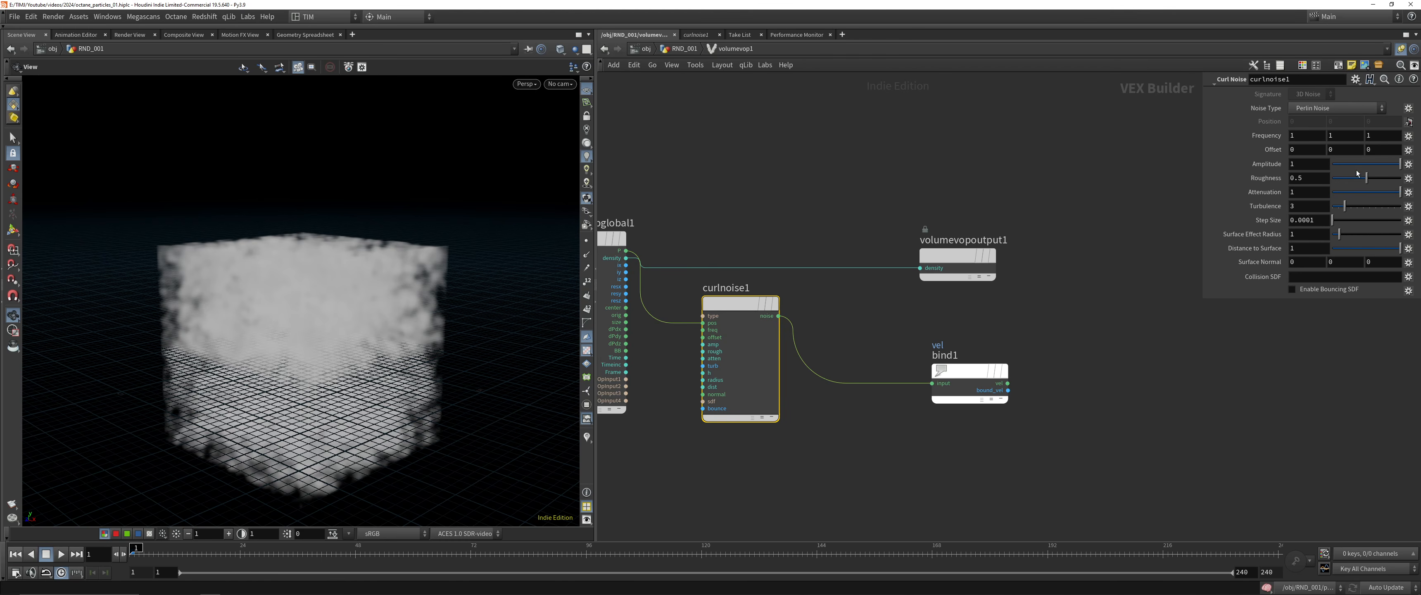
middle_drag(1276, 135, 1242, 134)
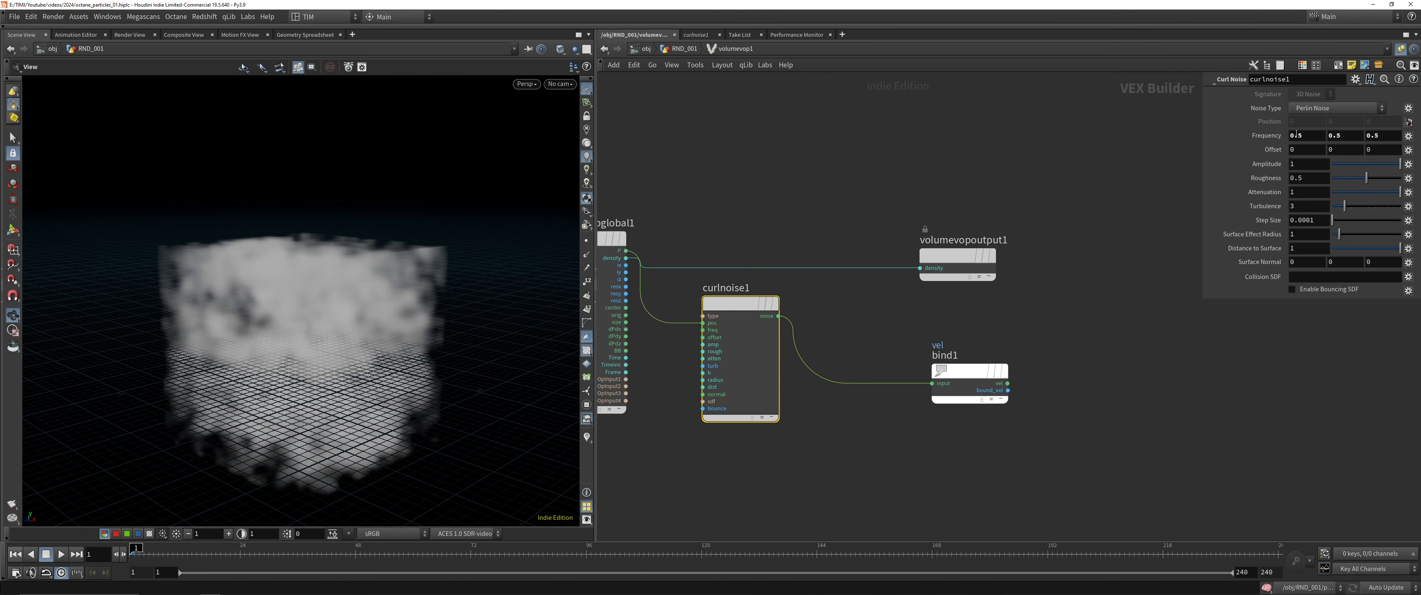
mouse_move(1353, 165)
mouse_down()
mouse_move(1420, 162)
mouse_move(1352, 183)
mouse_move(1368, 183)
mouse_up()
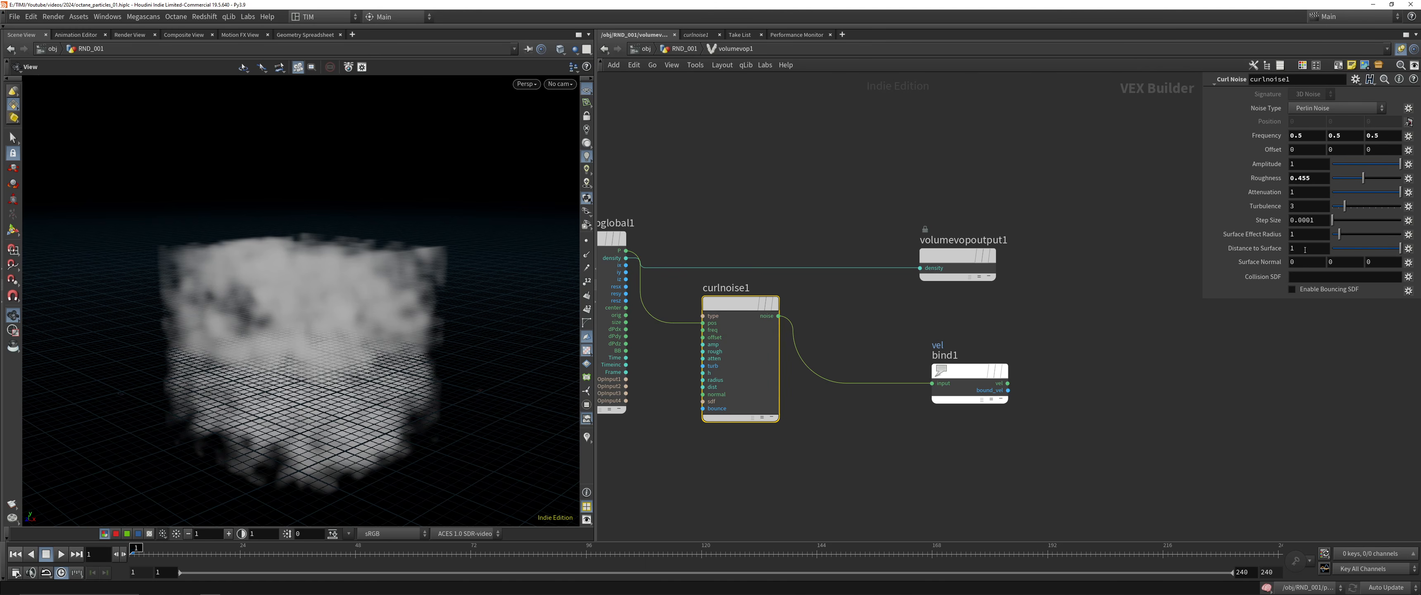
Try the Original Perlin and Alligator noise types on curlnoise1 and return to Perlin Noise
click(1327, 108)
click(1320, 120)
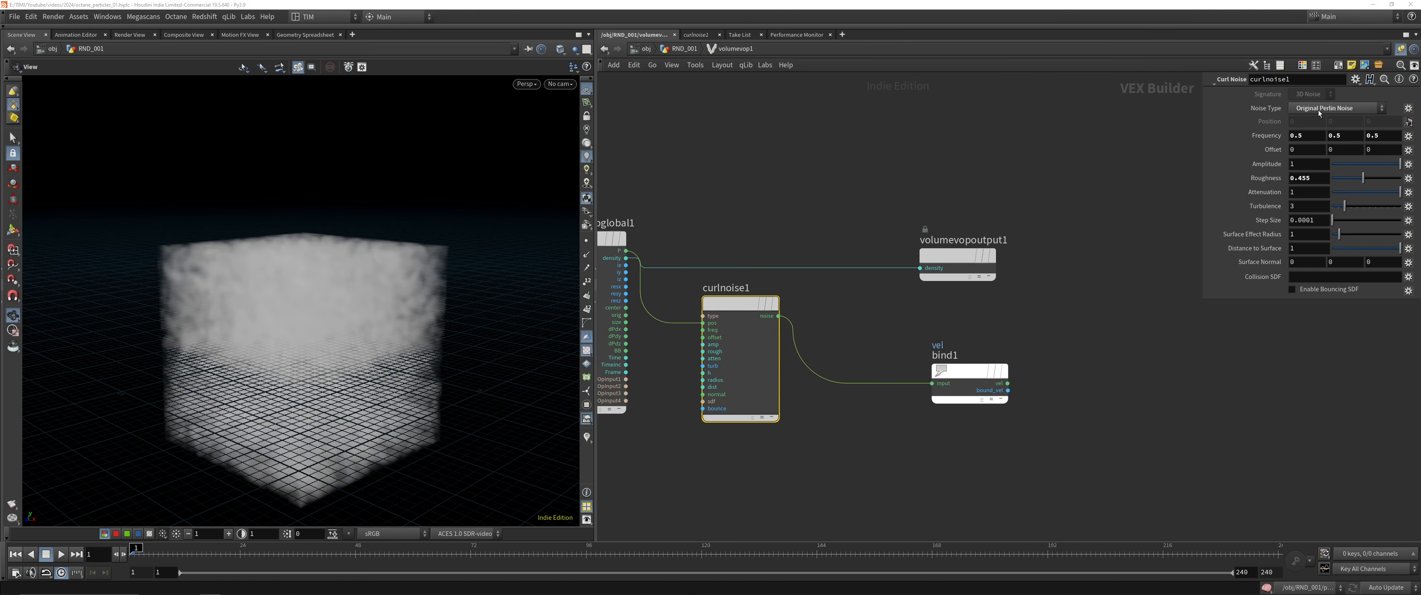
click(1318, 110)
click(1313, 137)
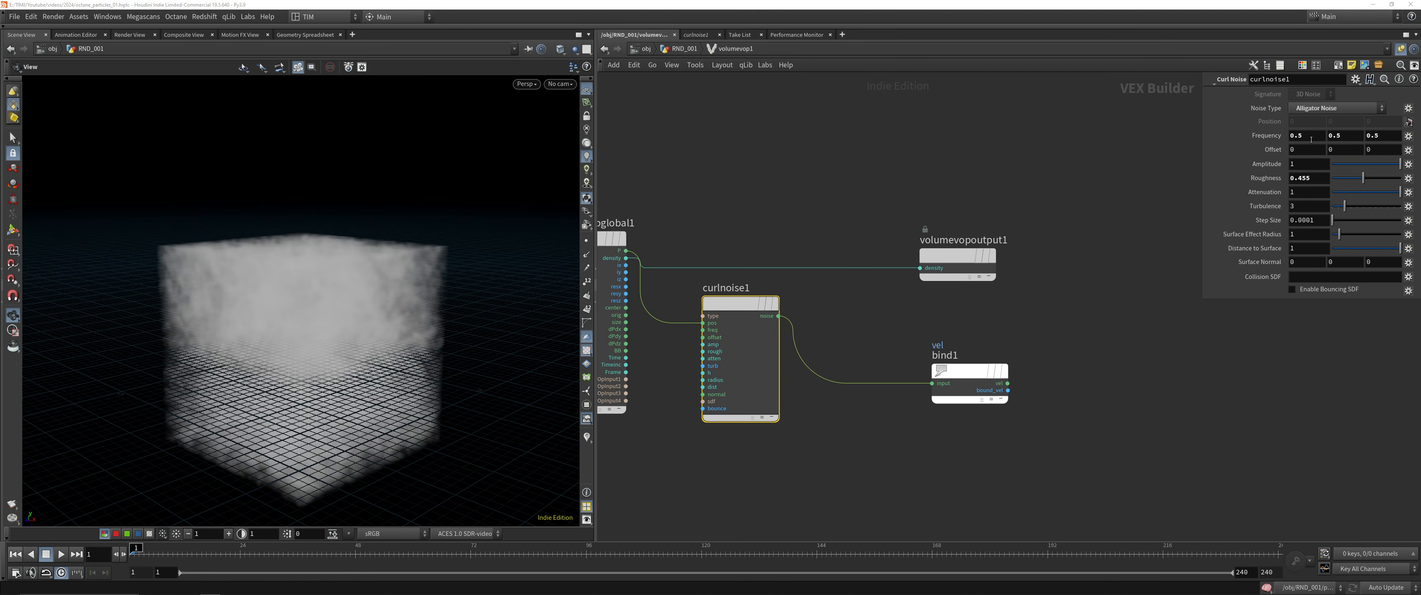
click(1319, 109)
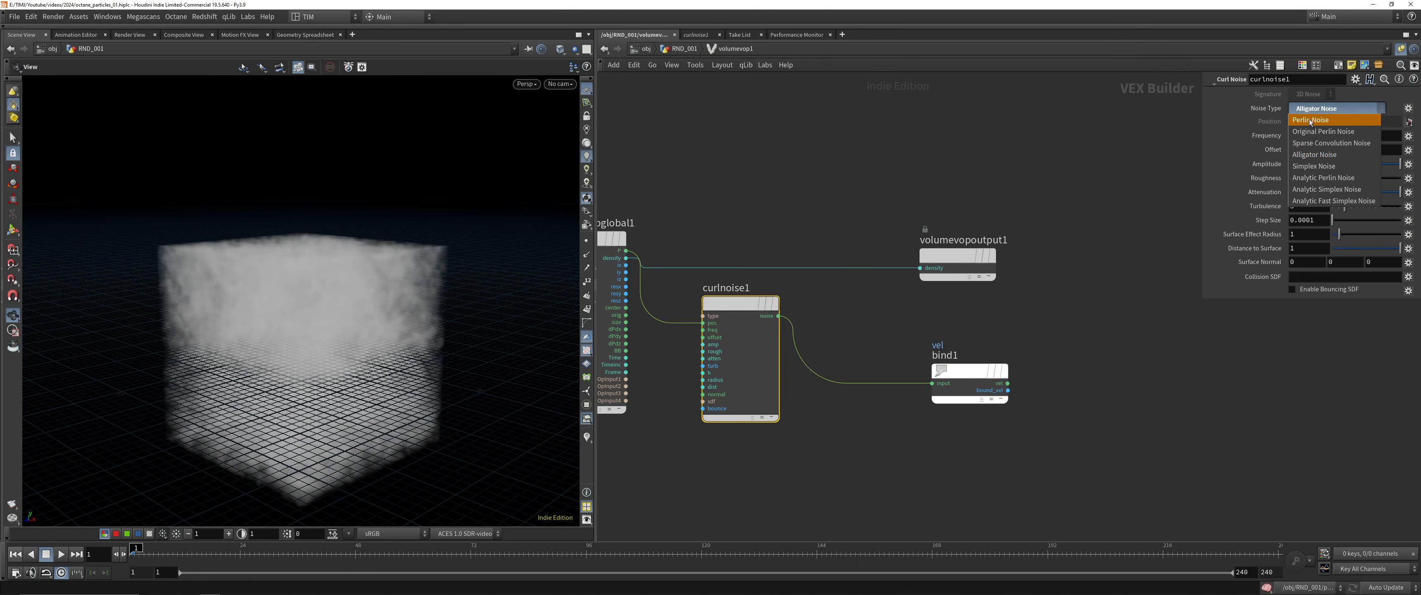
click(1319, 109)
Save the scene and move curlnoise1 directly beside bind1
key(ctrl+s)
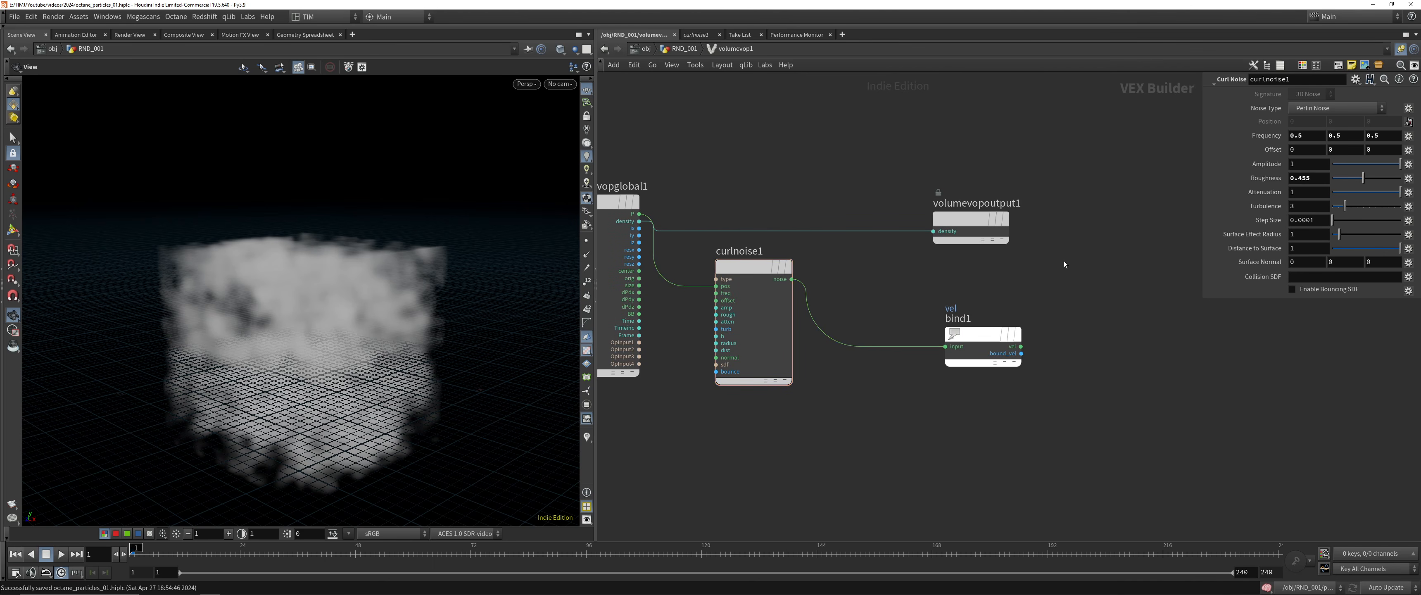
click(981, 334)
drag(751, 267, 848, 334)
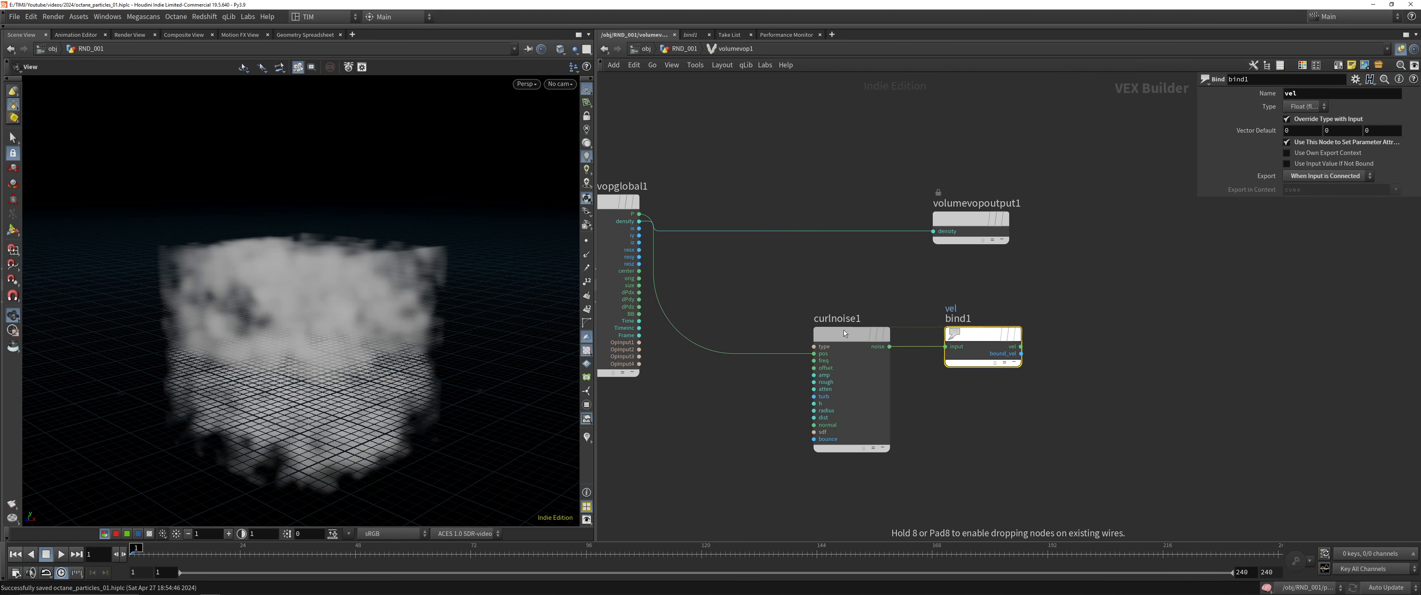
click(871, 373)
Return to RND_001, add a Null below volumevop1 fed by its output, and name it OUT_VEL_ADVECT
key(u)
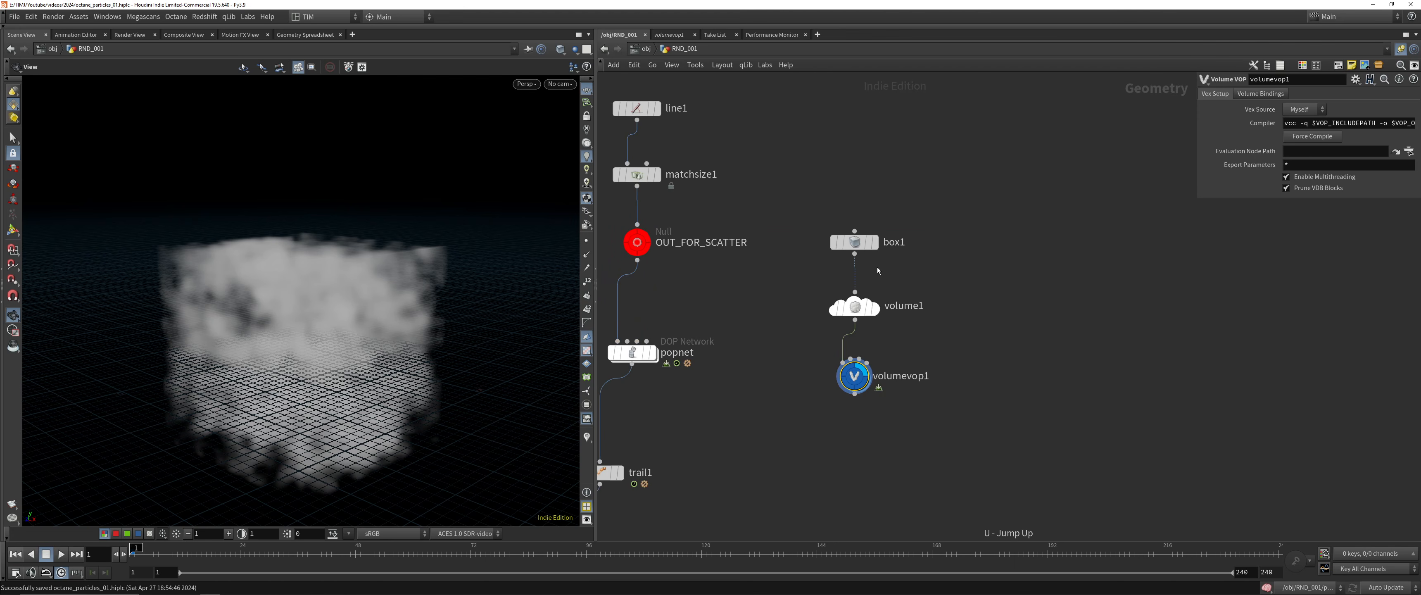
middle_drag(818, 282, 868, 190)
drag(821, 363, 969, 280)
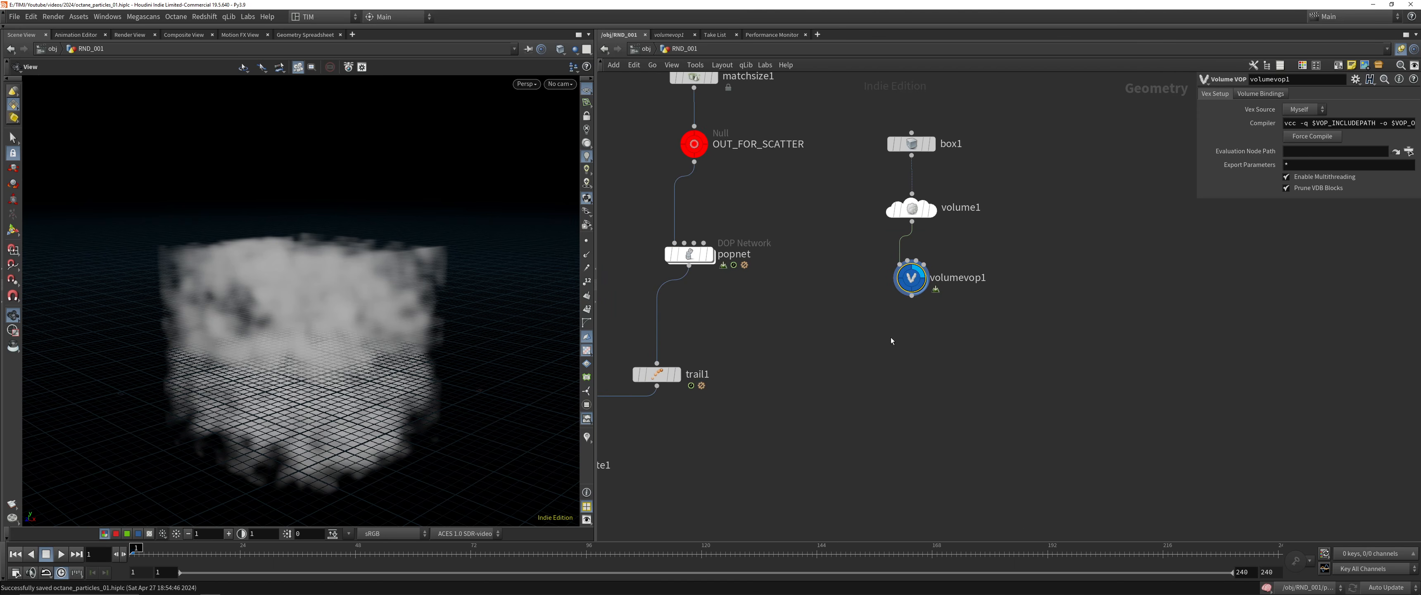
key(Tab)
text(null)
key(Return)
key(Return)
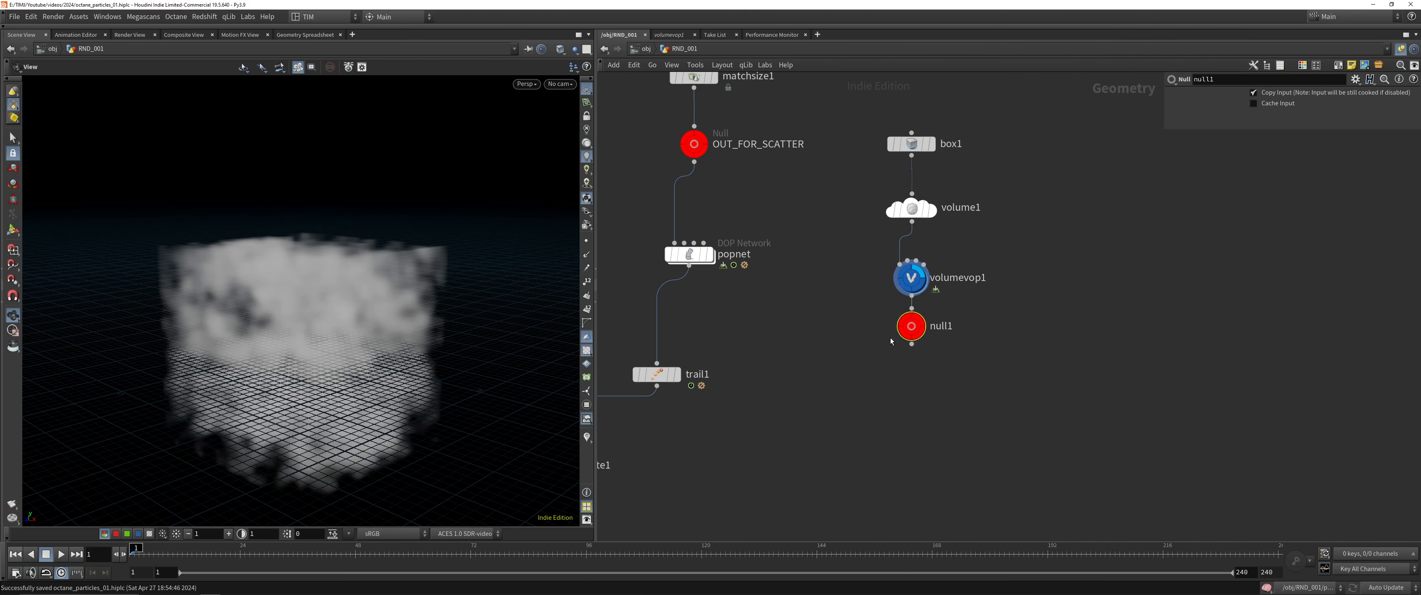
key(F2)
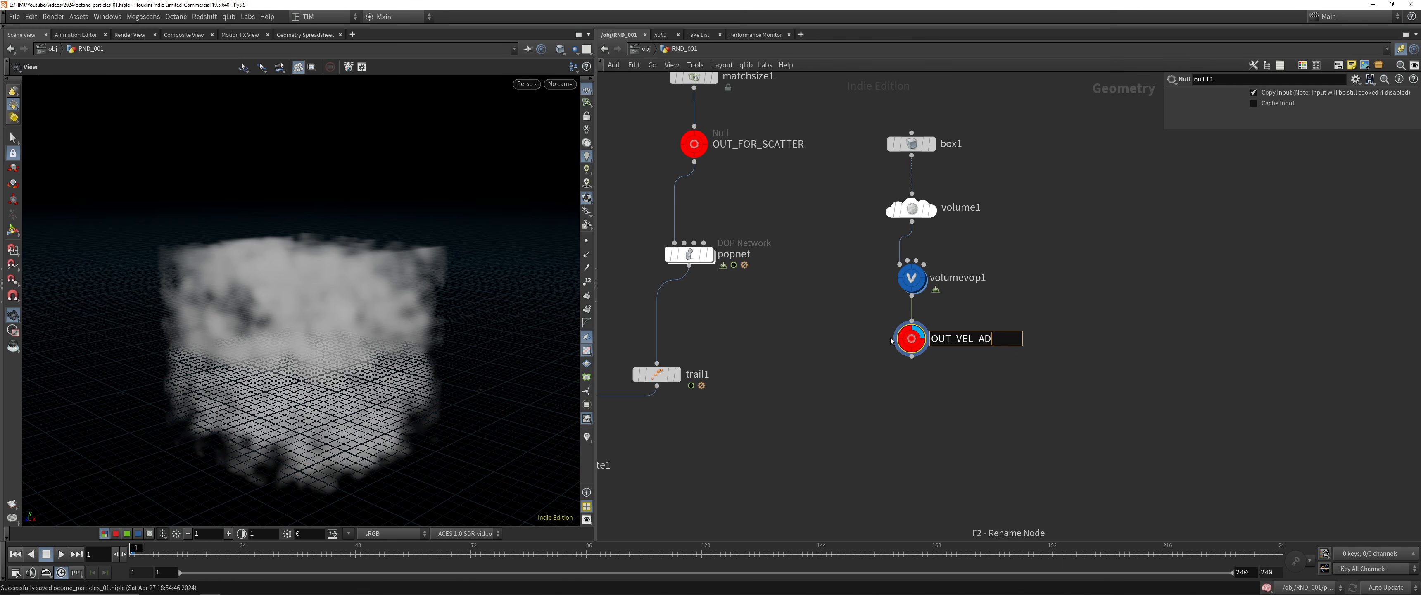
text(OUT_VEL_ADVECT)
key(Return)
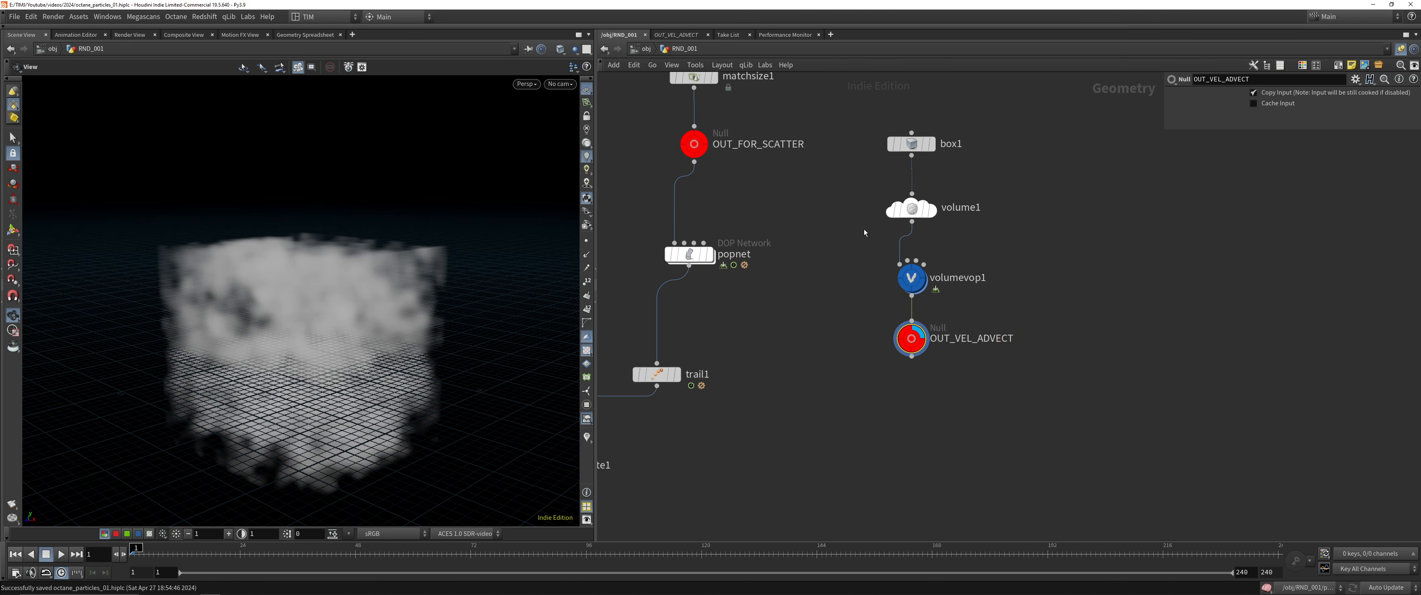
Display the popnet DOP network and open its inner network around IN_FORCES
click(709, 254)
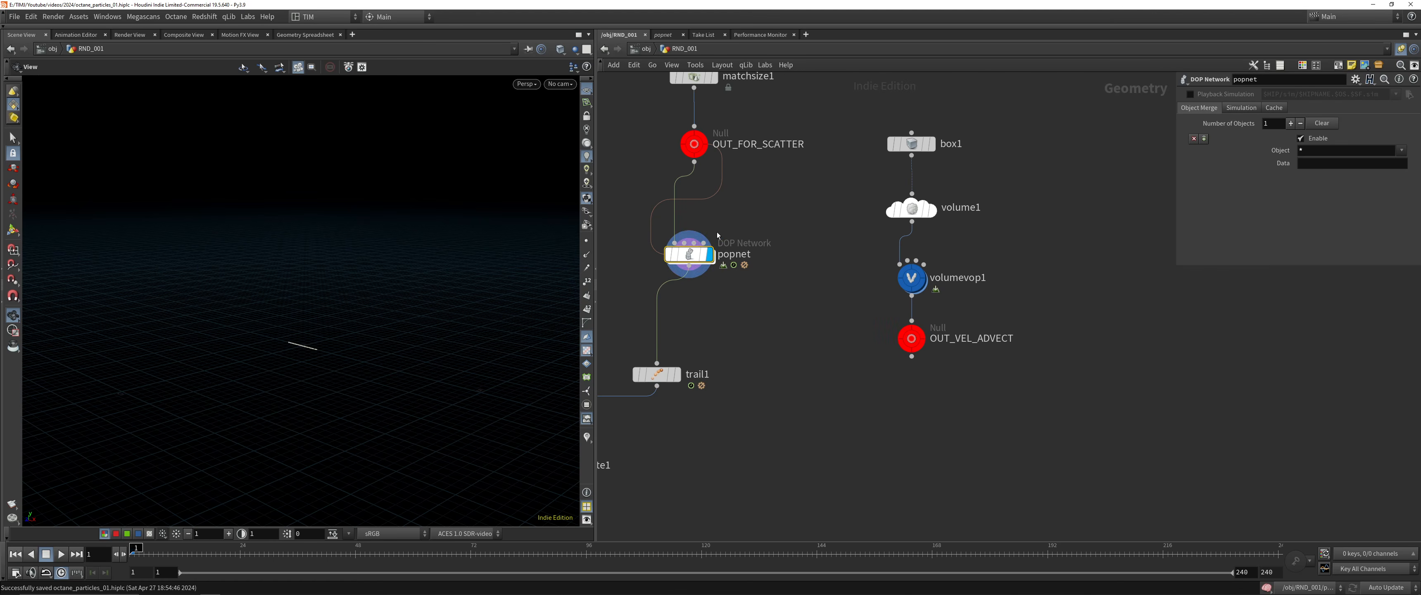
double_click(698, 257)
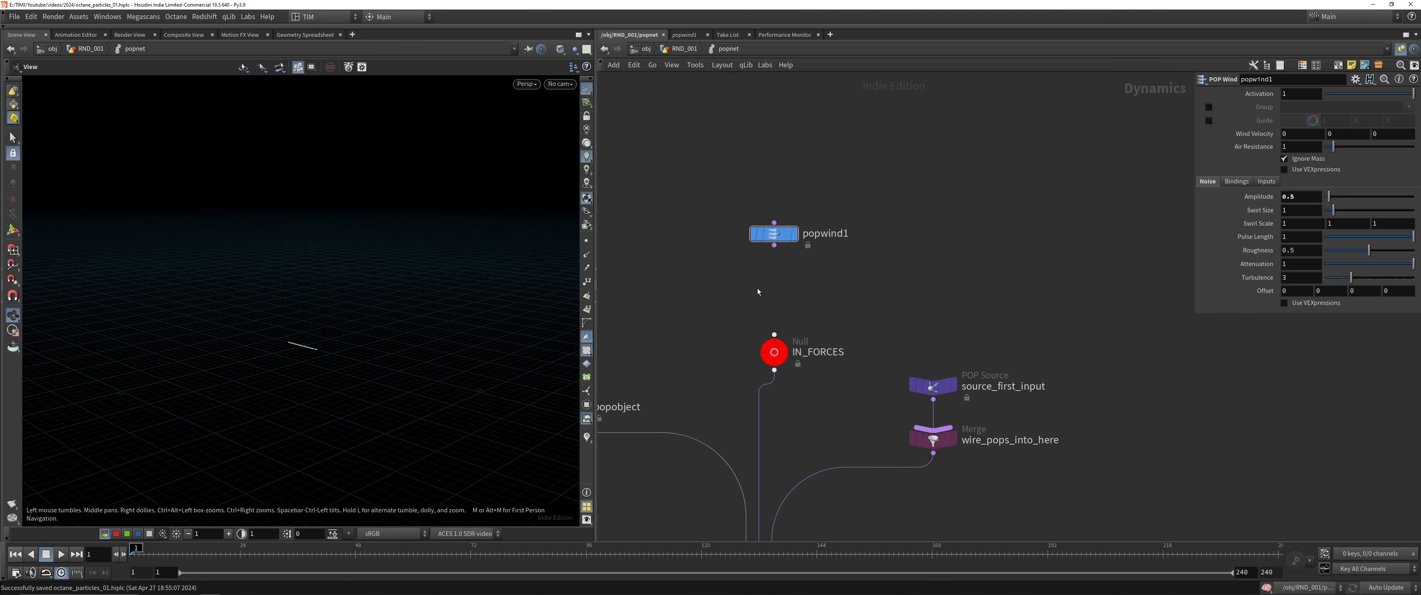
scroll(758, 288, down, 3)
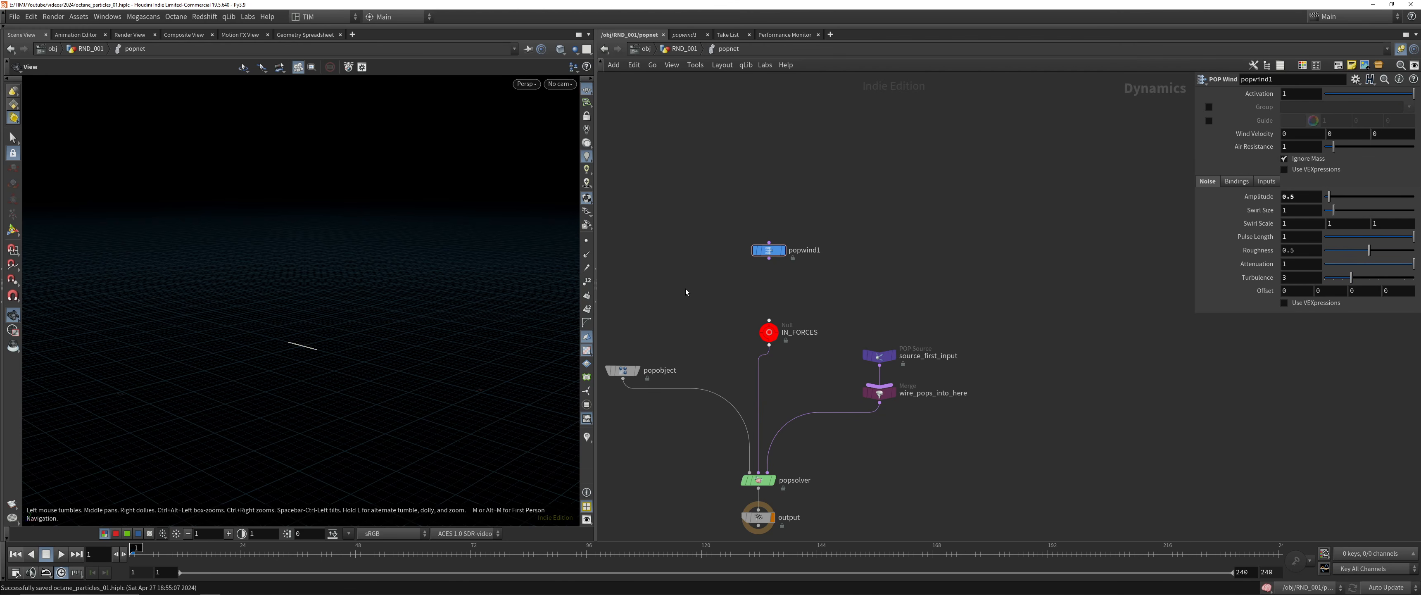
key(alt+Tab)
Add a POP Advect by Volumes node between popwind1 and IN_FORCES and wire its output into IN_FORCES
click(956, 273)
key(Tab)
text(pop)
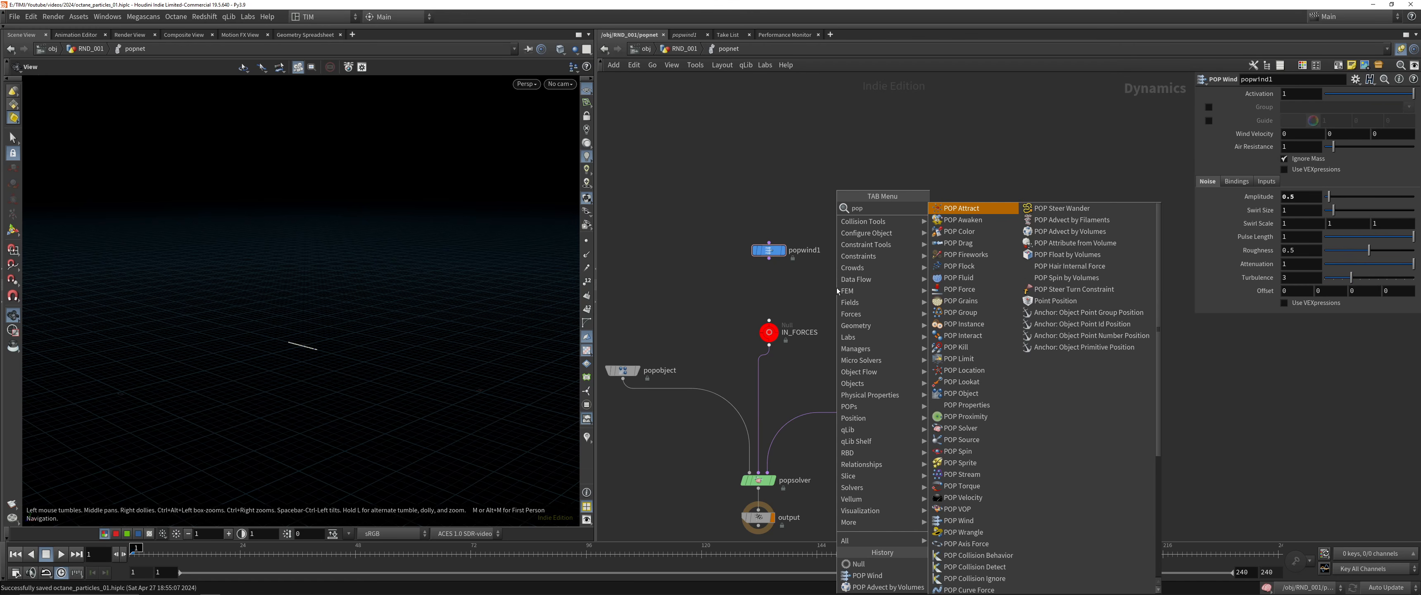
text(ad)
click(985, 221)
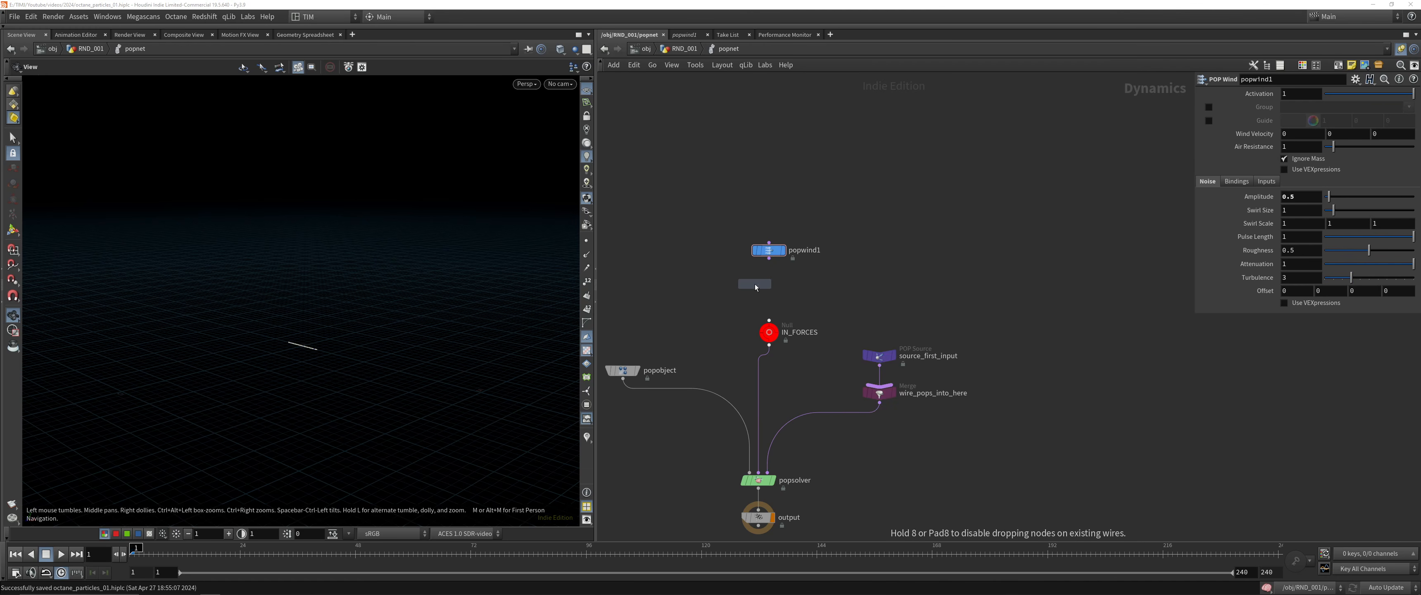
click(768, 286)
click(768, 293)
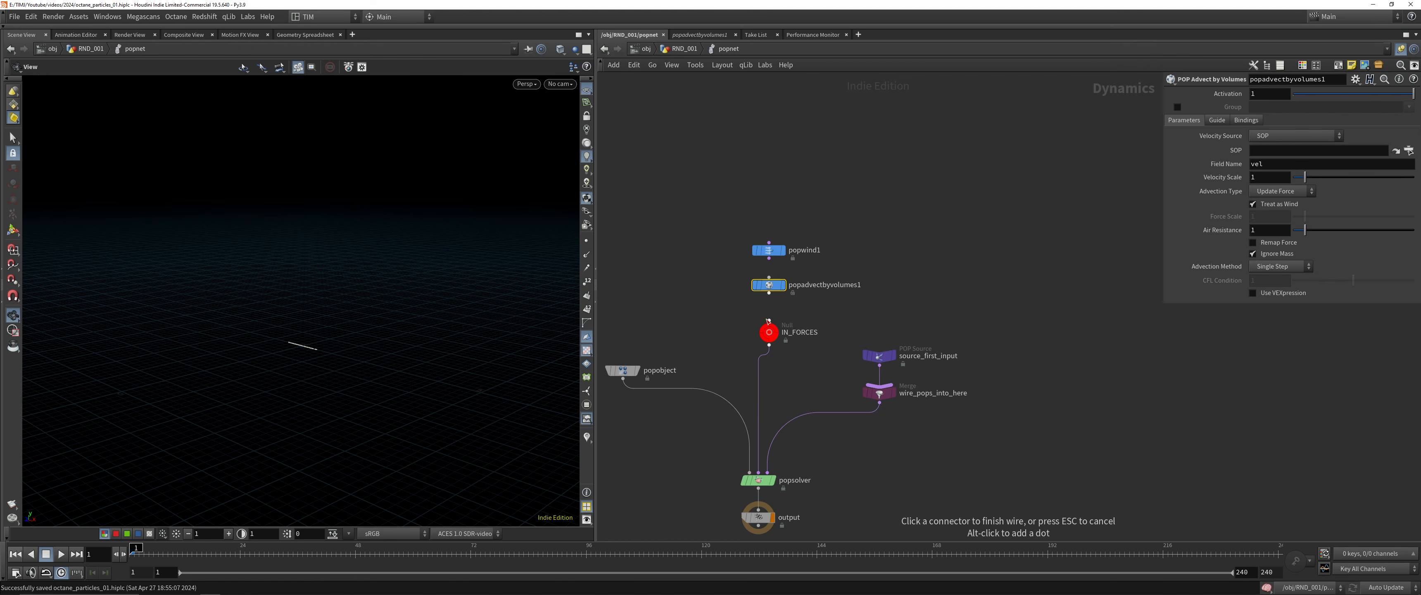
click(769, 309)
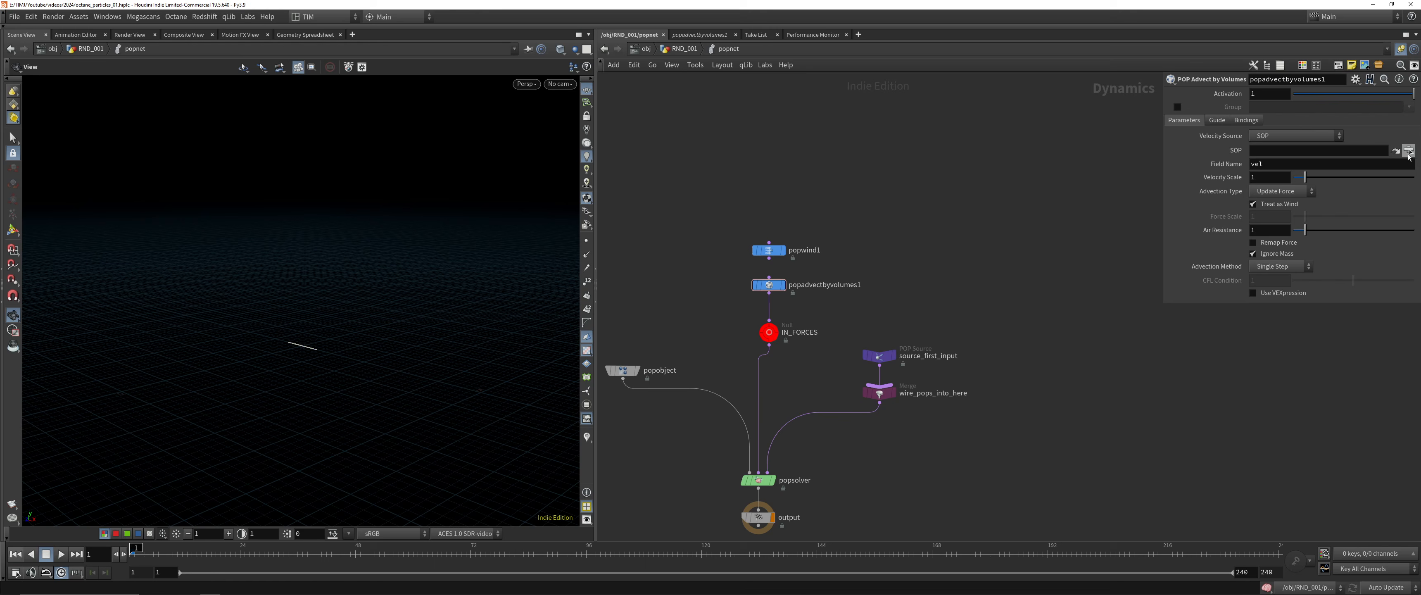
Assign OUT_VEL_ADVECT by absolute path as popadvectbyvolumes1's SOP and clear the path again
click(1408, 151)
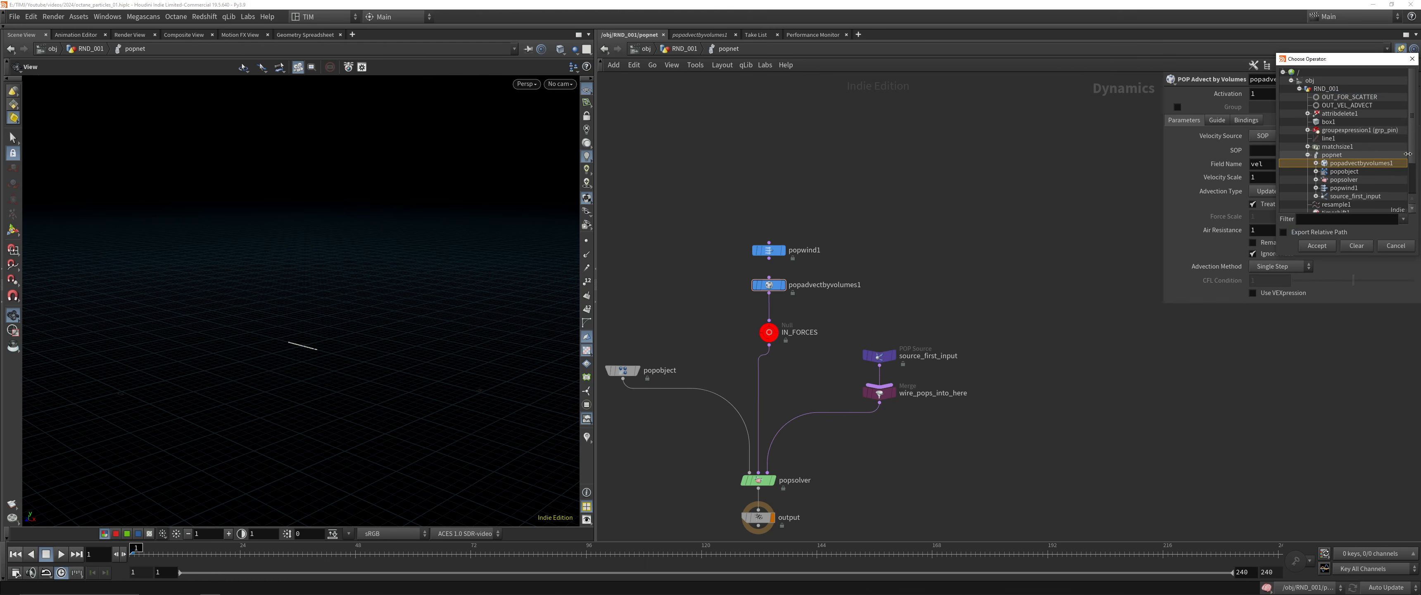
double_click(1349, 106)
triple_click(1357, 149)
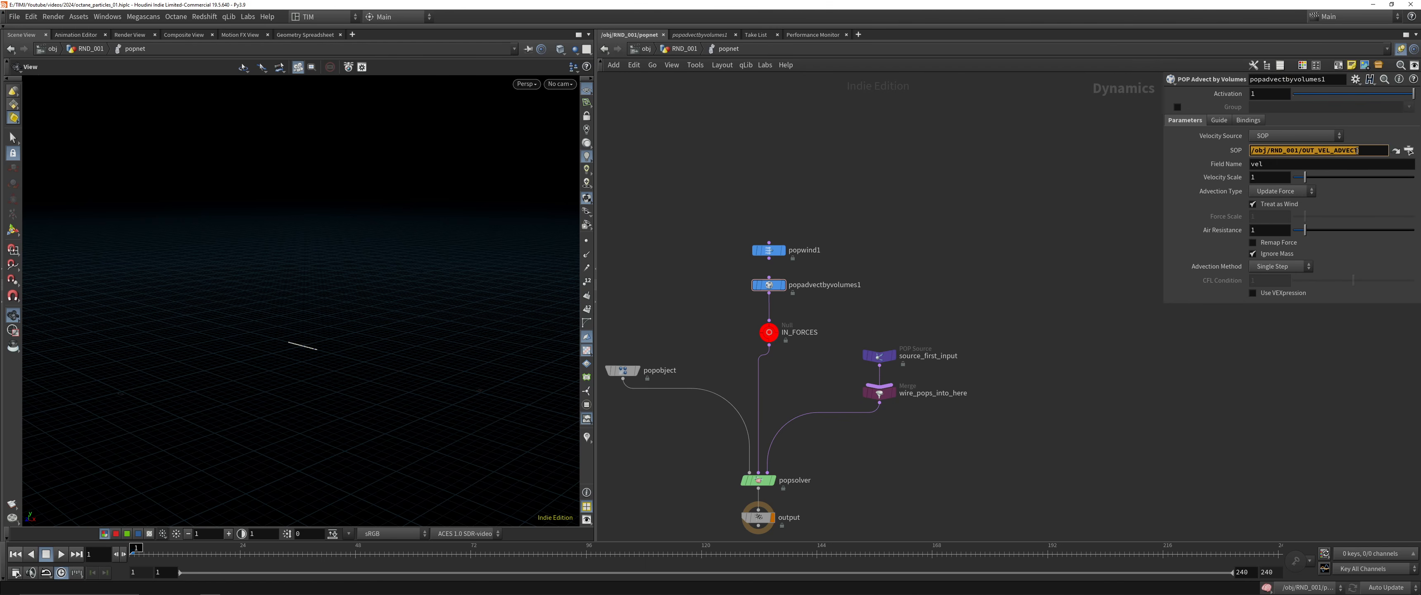
key(ctrl+x)
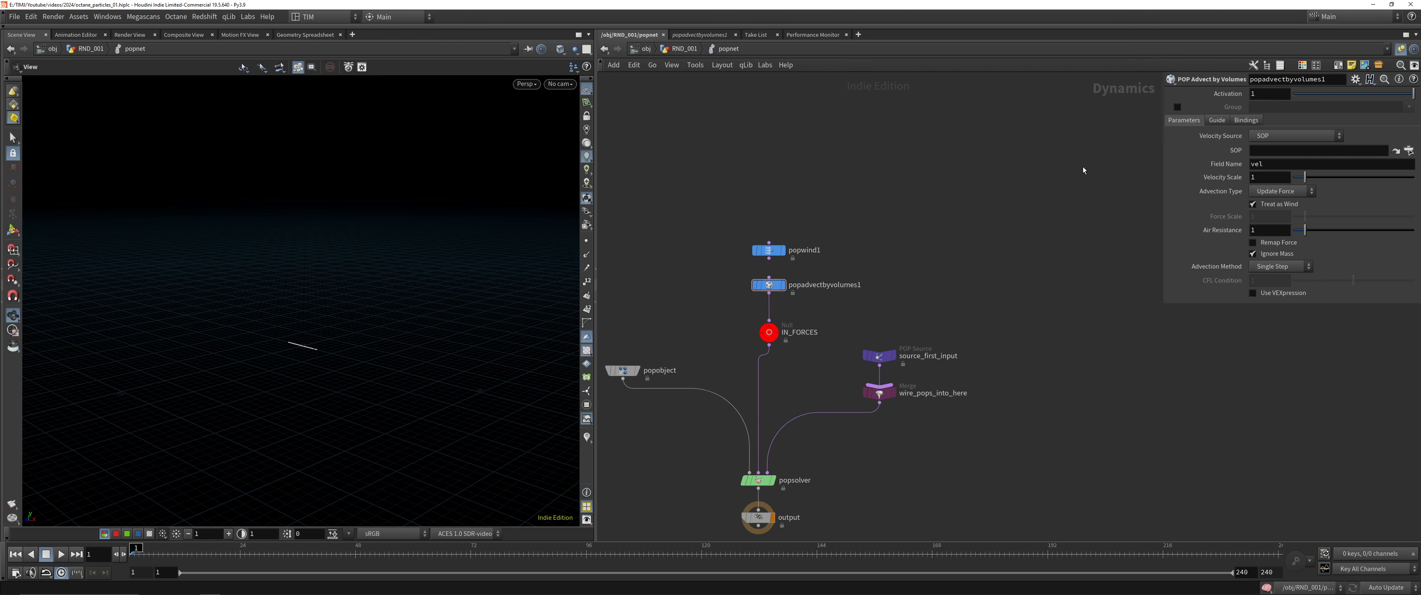
Set popadvectbyvolumes1's velocity SOP to the relative path ../../OUT_VEL_ADVECT using the node tree
key(shift+w)
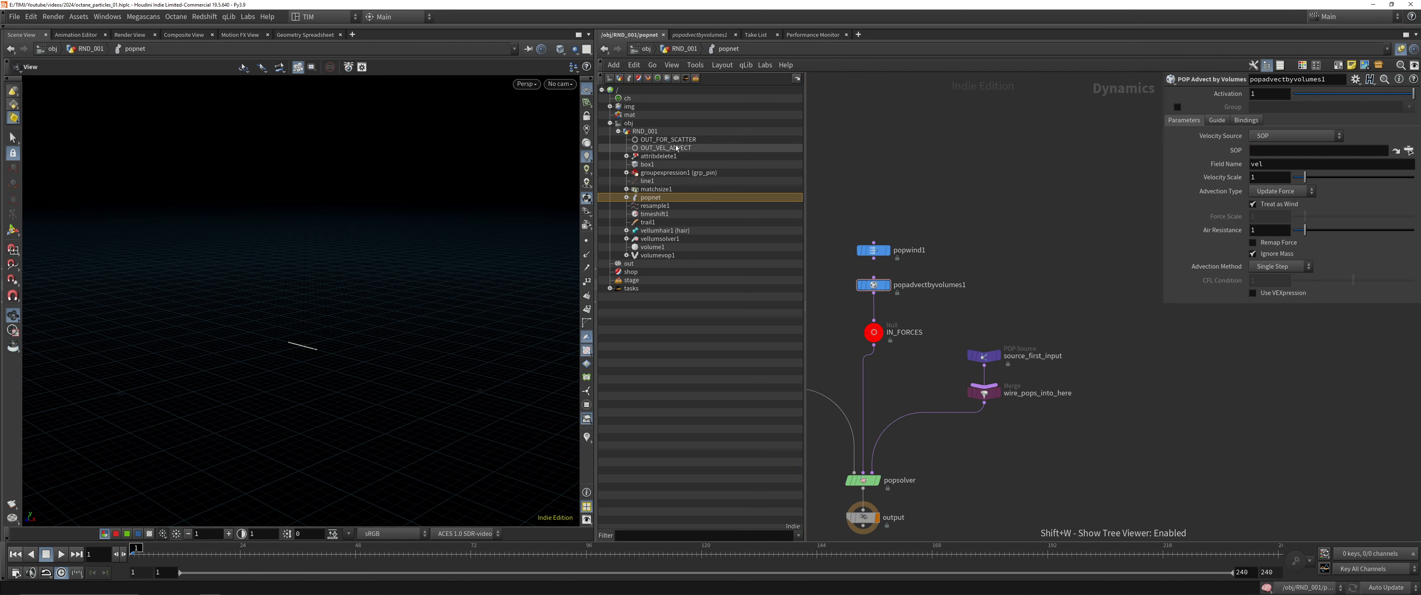
drag(1289, 191, 1319, 150)
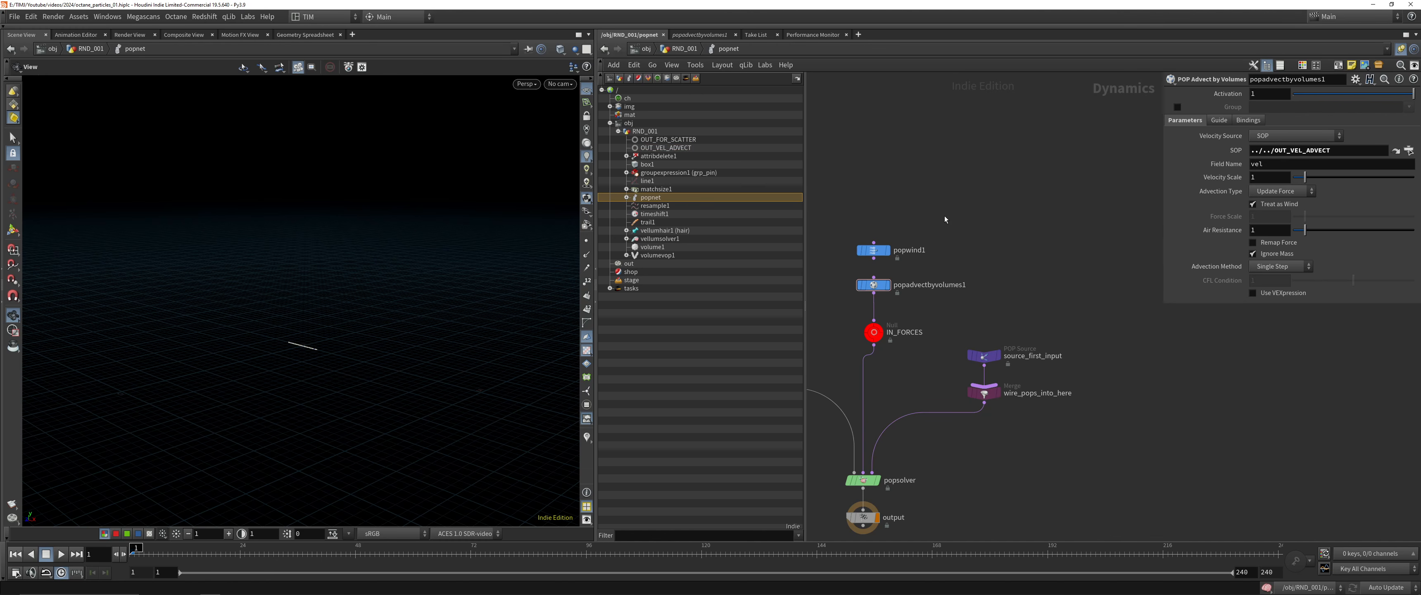
key(shift+w)
Set popadvectbyvolumes1's advection type to Update Velocity and its advection method to Trace, saving the scene in between
click(1281, 191)
click(1277, 214)
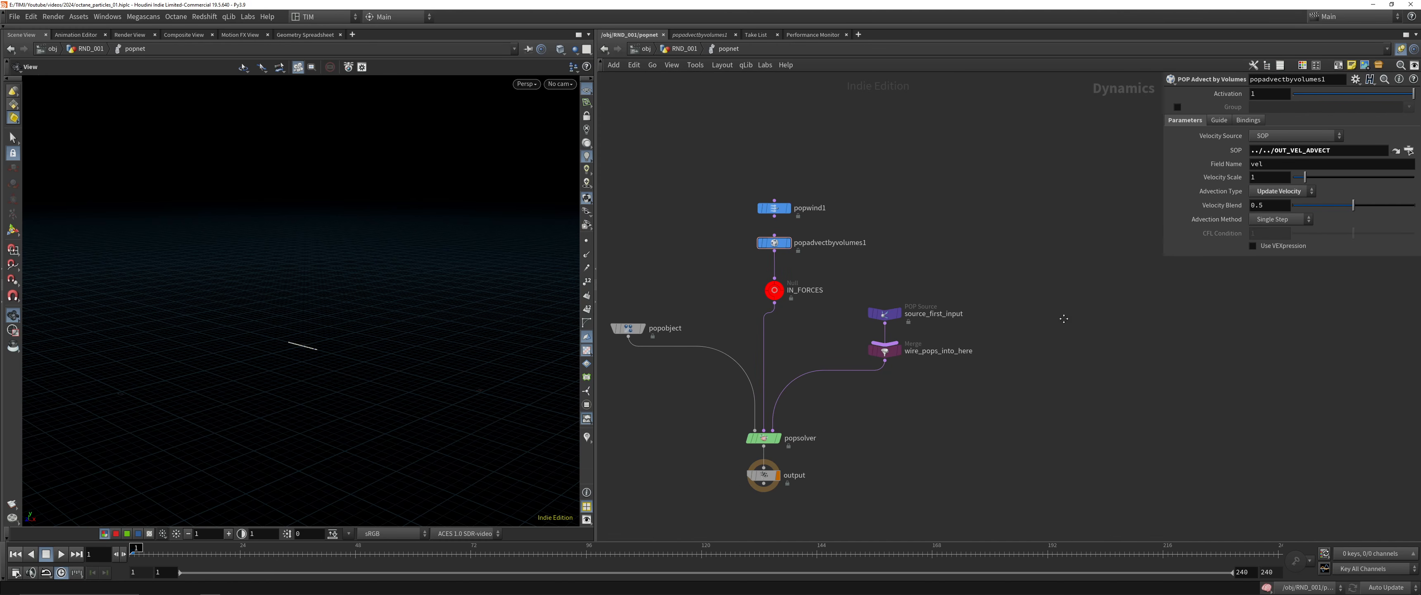
key(ctrl+s)
click(1281, 219)
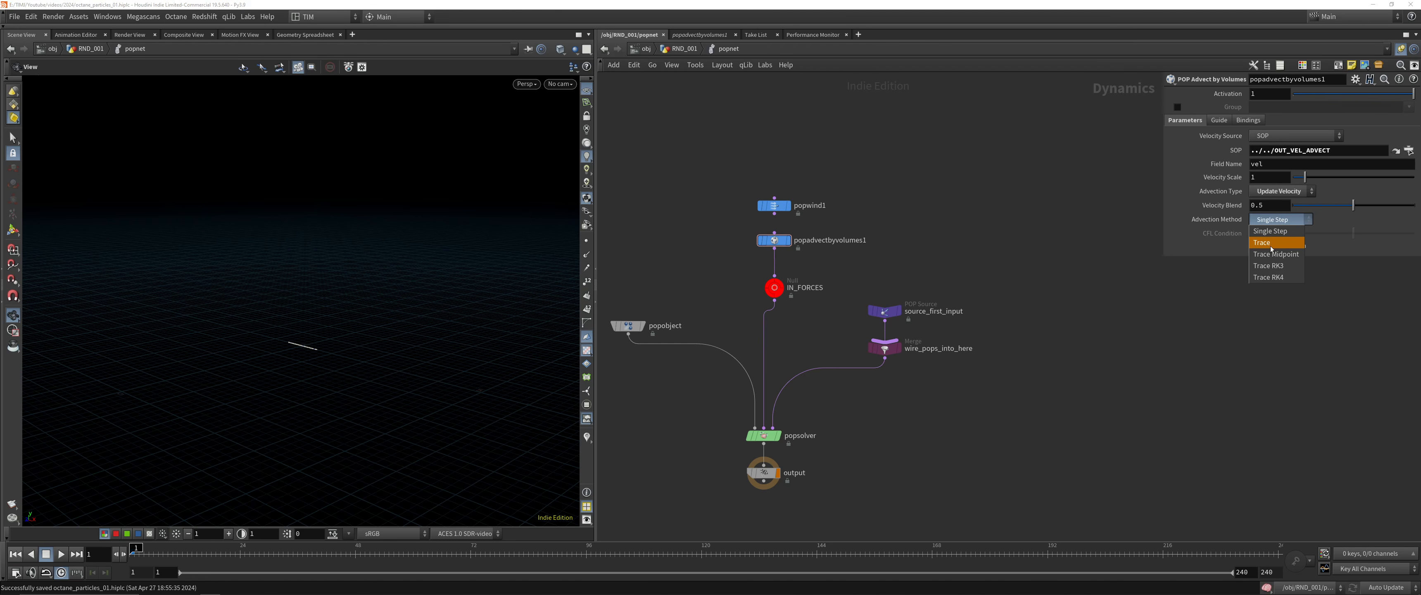
click(1272, 235)
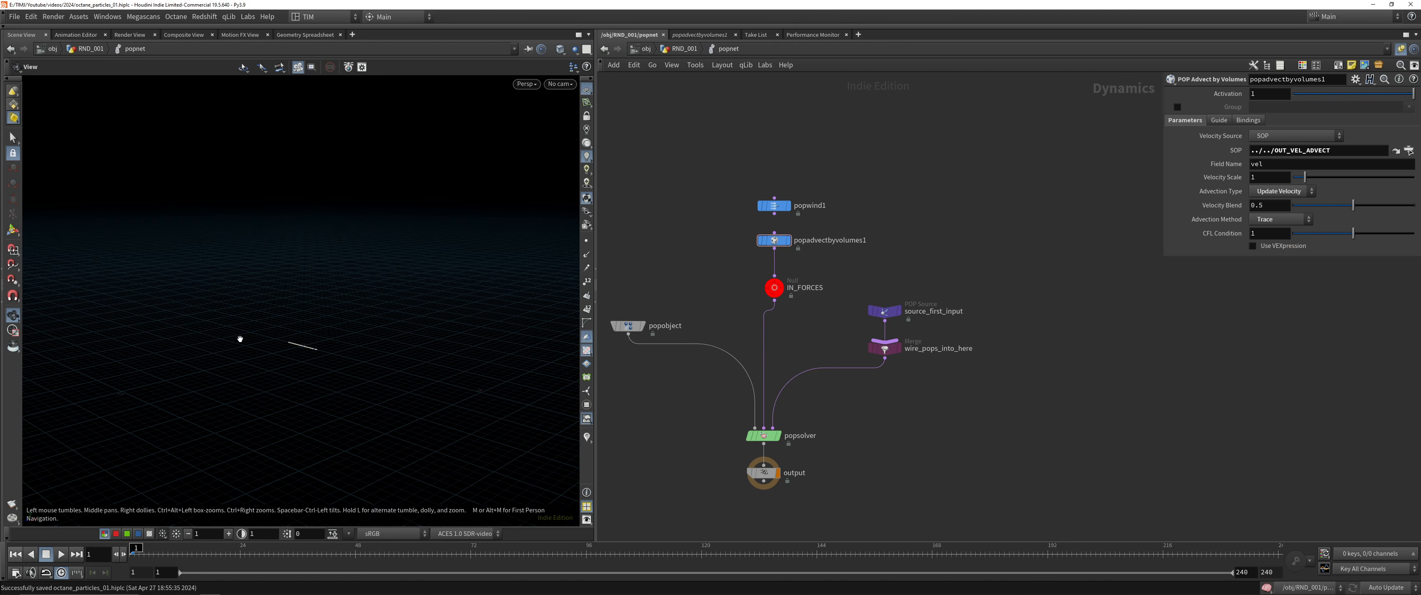
Play the particle simulation, examine the advected motion from several angles, and go back to about frame 46
key(Up)
drag(242, 336, 317, 375)
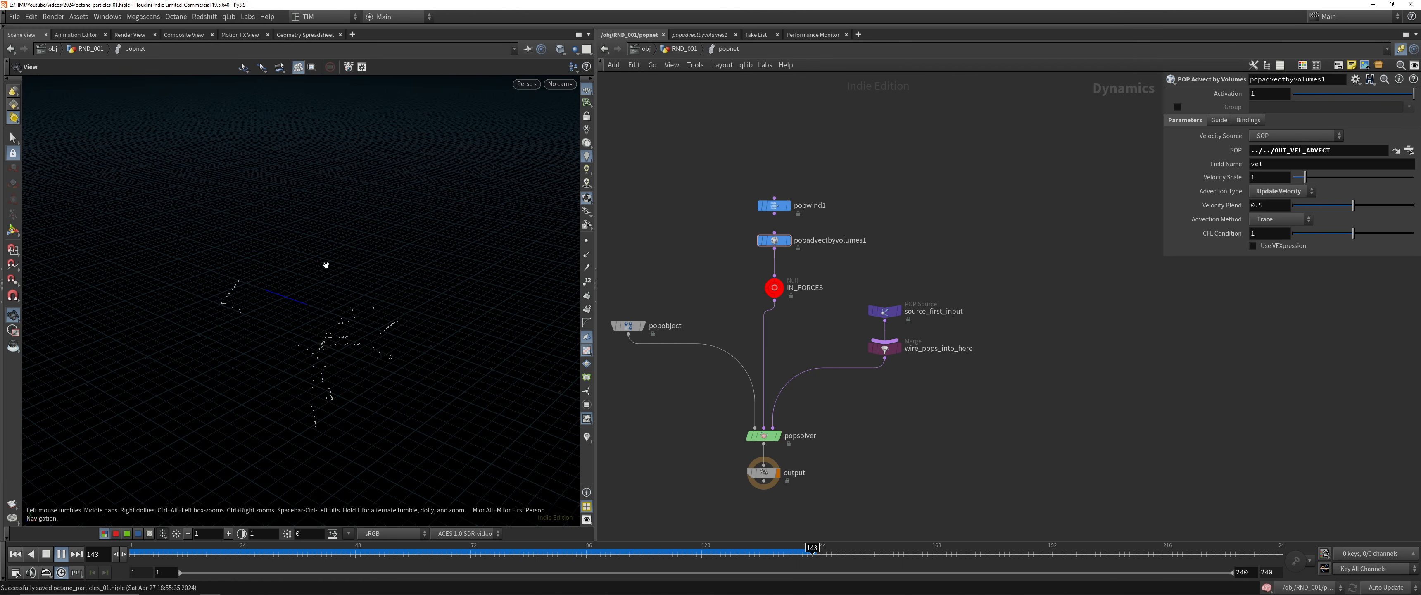
drag(325, 299, 334, 253)
middle_drag(352, 354, 338, 291)
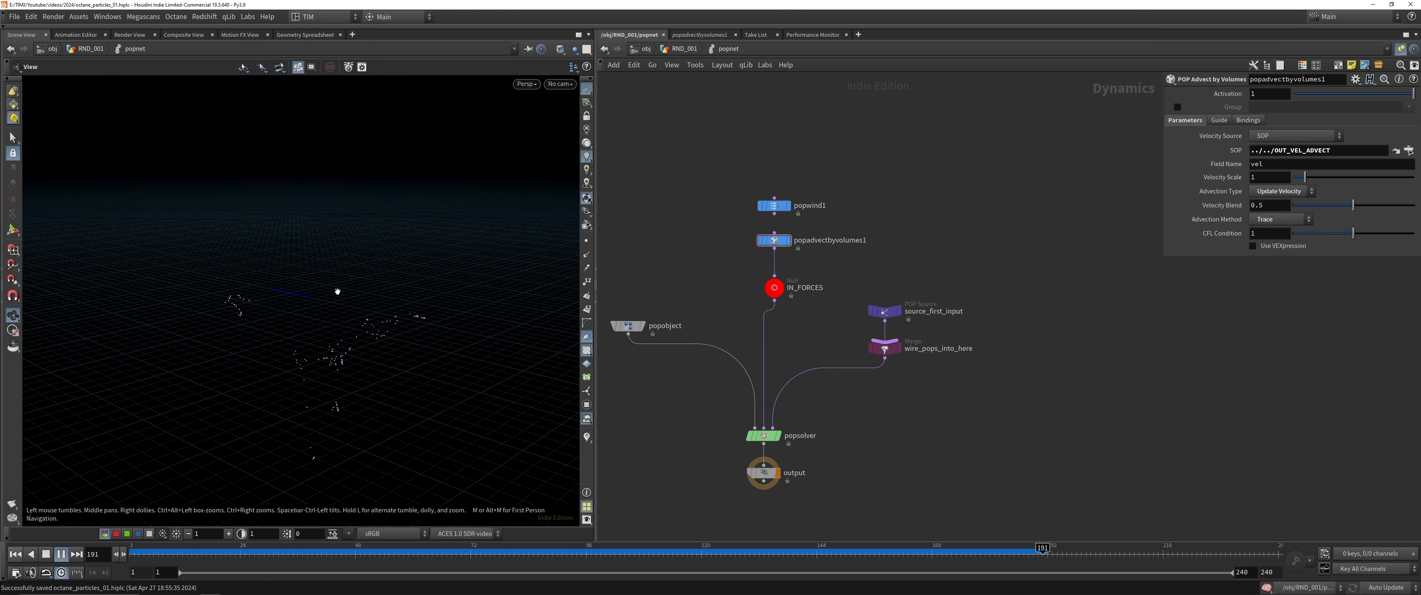
click(335, 549)
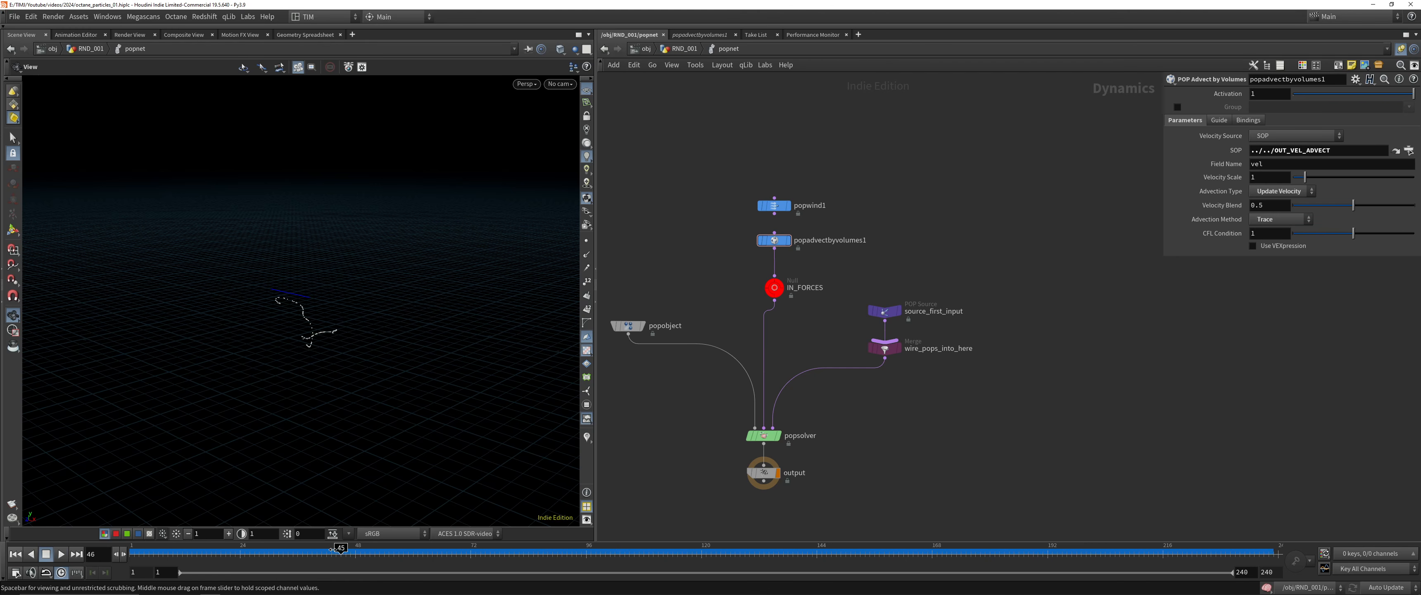
Set popadvectbyvolumes1's advection type to Update Force and replay the simulation from frame 1
key(ctrl+Up)
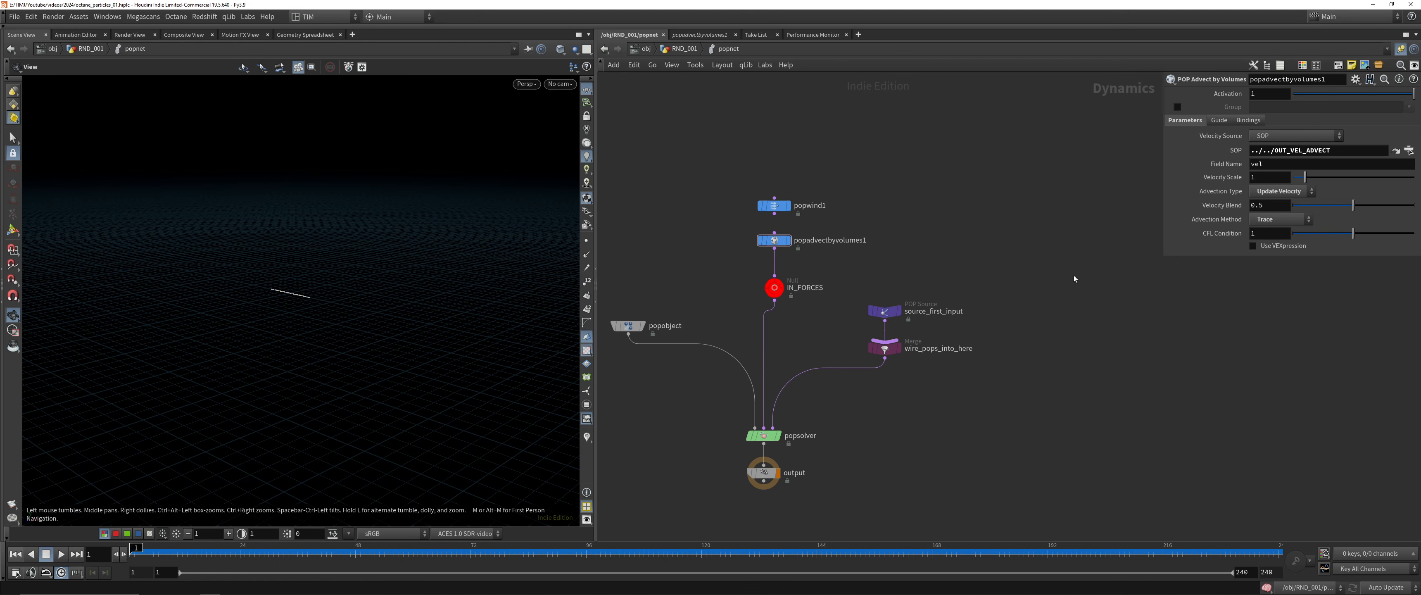
click(1284, 194)
click(1274, 218)
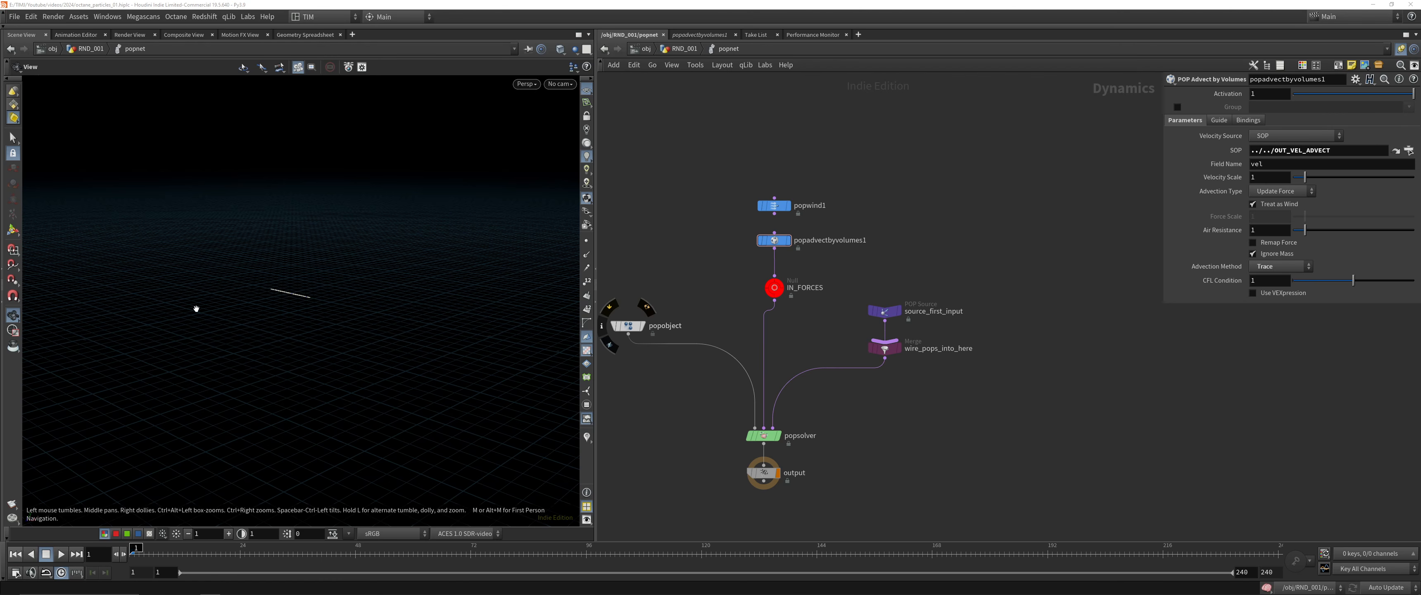
key(Up)
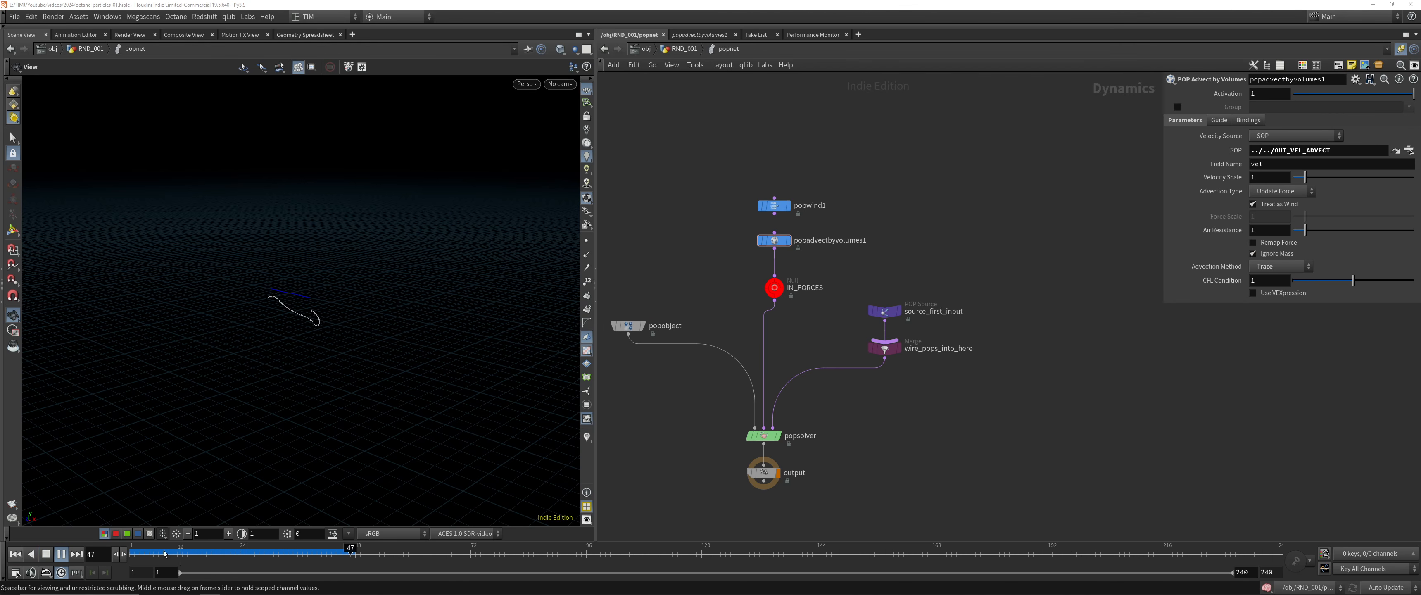
Set popadvectbyvolumes1's velocity scale to 5, replay the particles from frame 1 and scrub to about frame 80
double_click(1265, 177)
text(5)
key(Return)
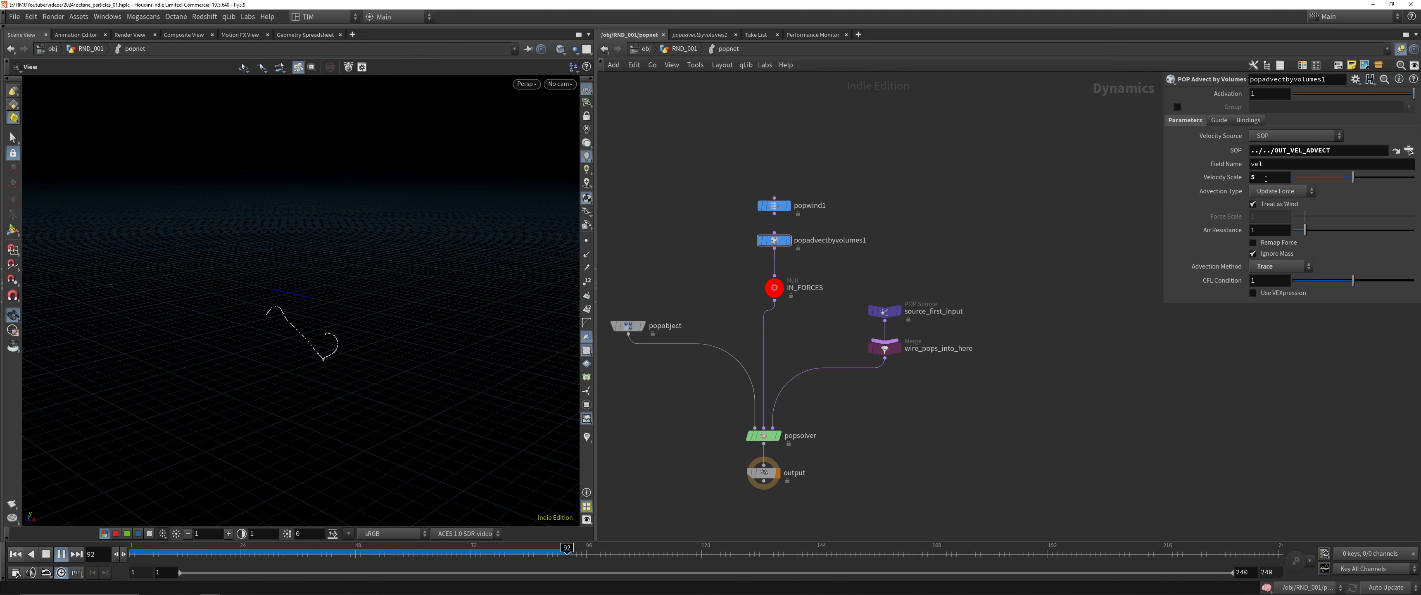
key(ctrl+Up)
key(Up)
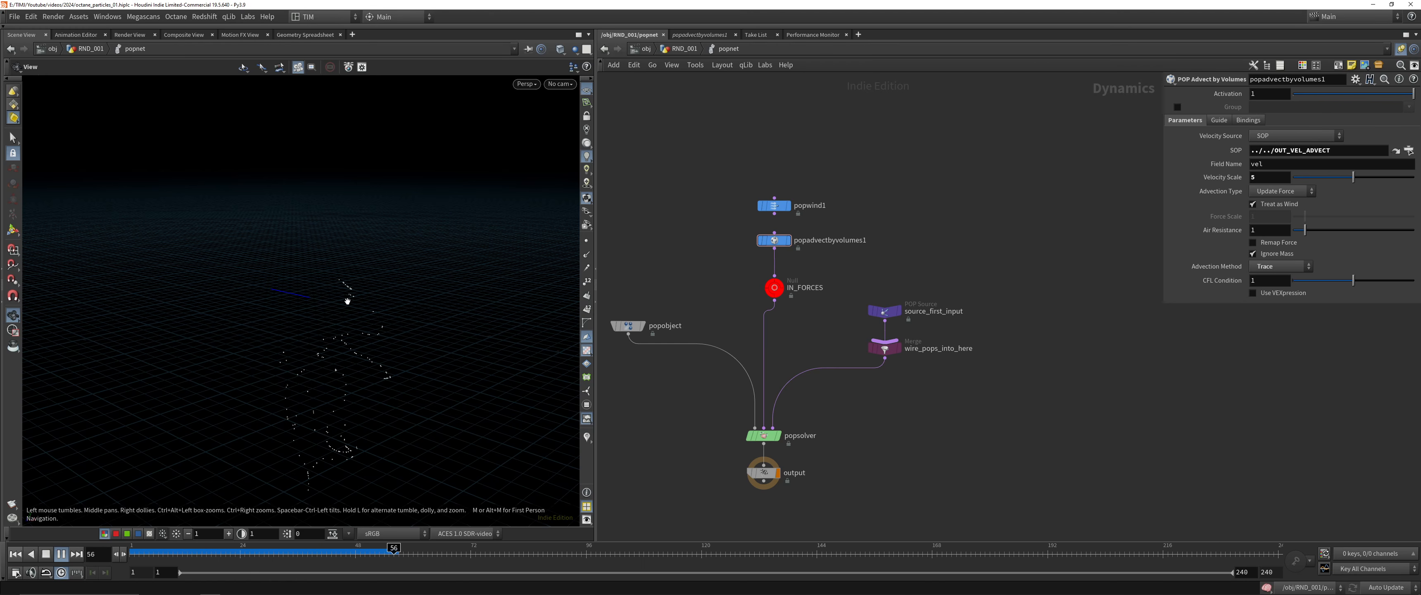
drag(358, 556, 226, 551)
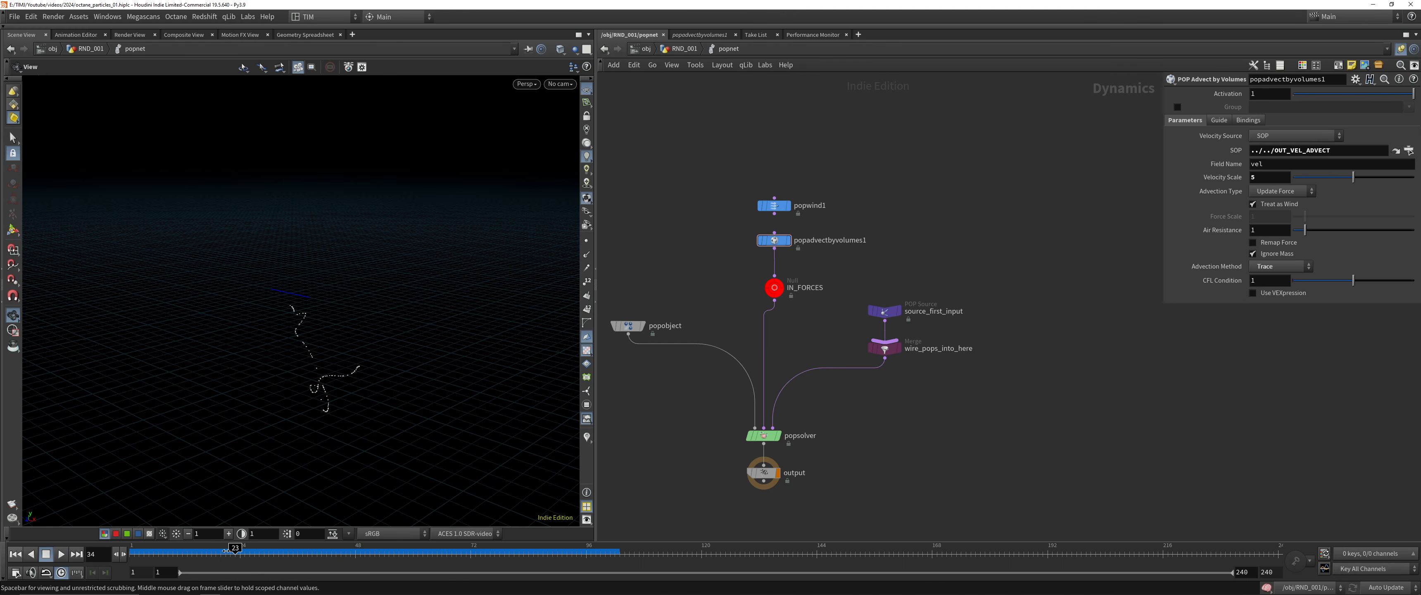
drag(487, 549, 510, 545)
Return to RND_001, check timeshift1's result, and play trail1's particle trails from frame 1 while viewing them from another angle
key(u)
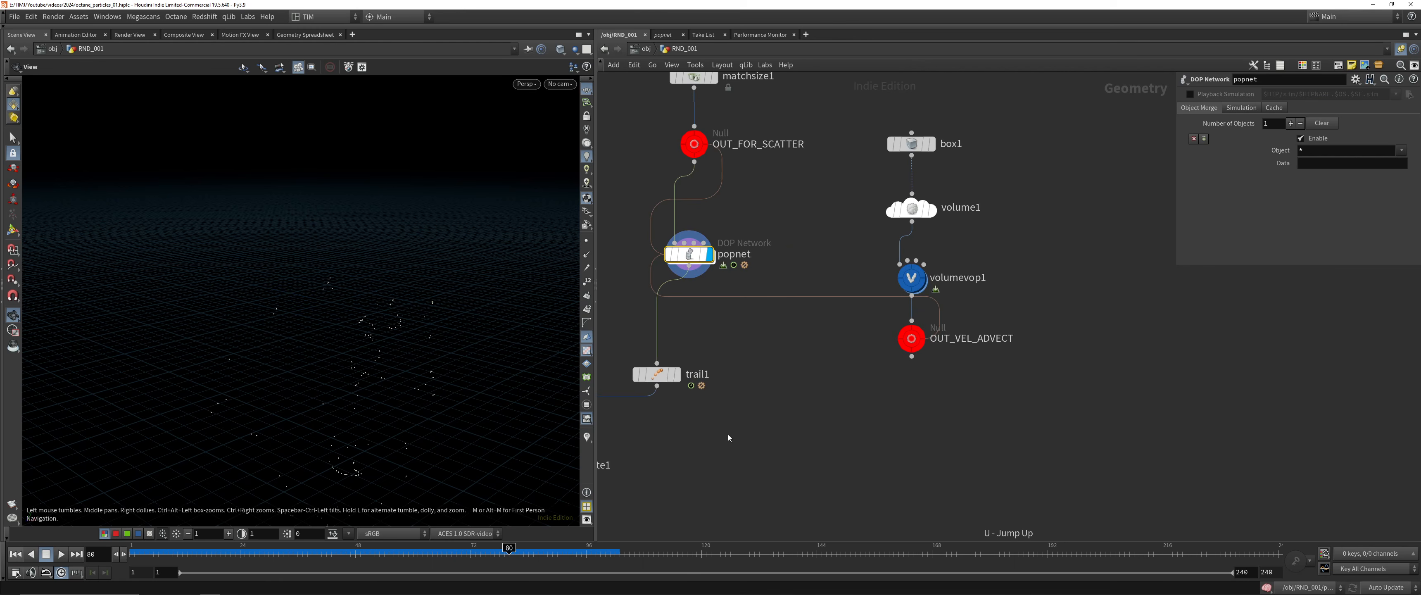
key(Down)
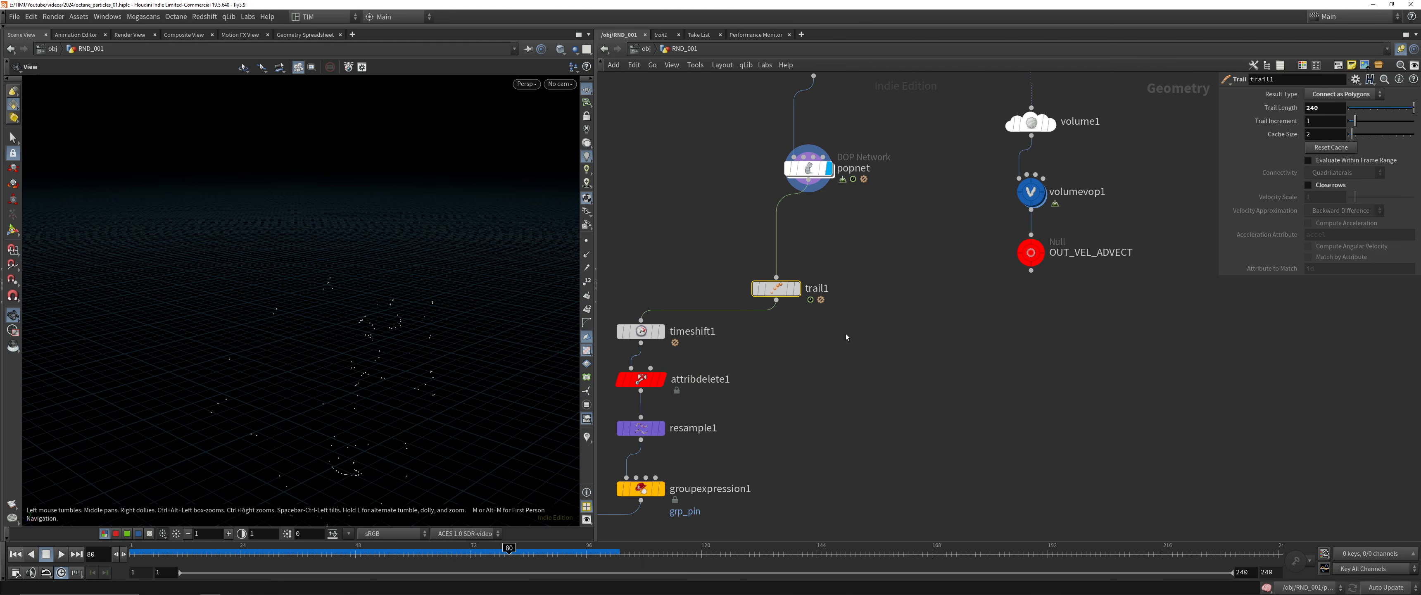
key(Down)
key(r)
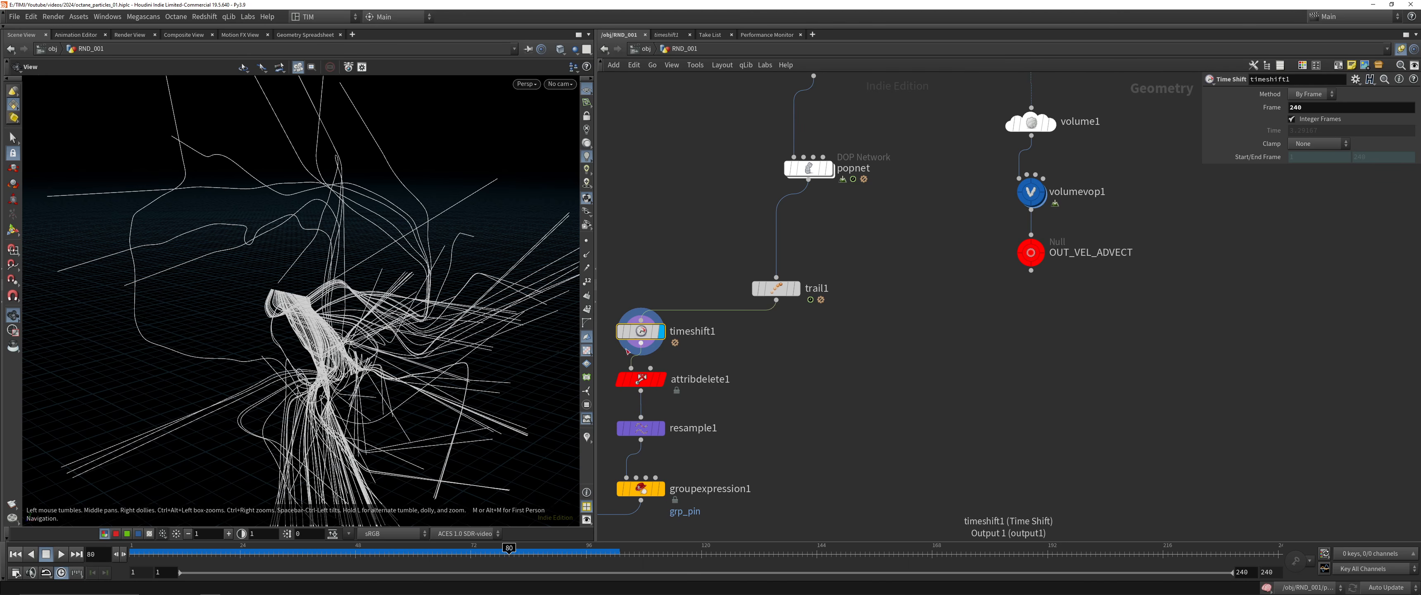
click(13, 555)
key(Up)
key(r)
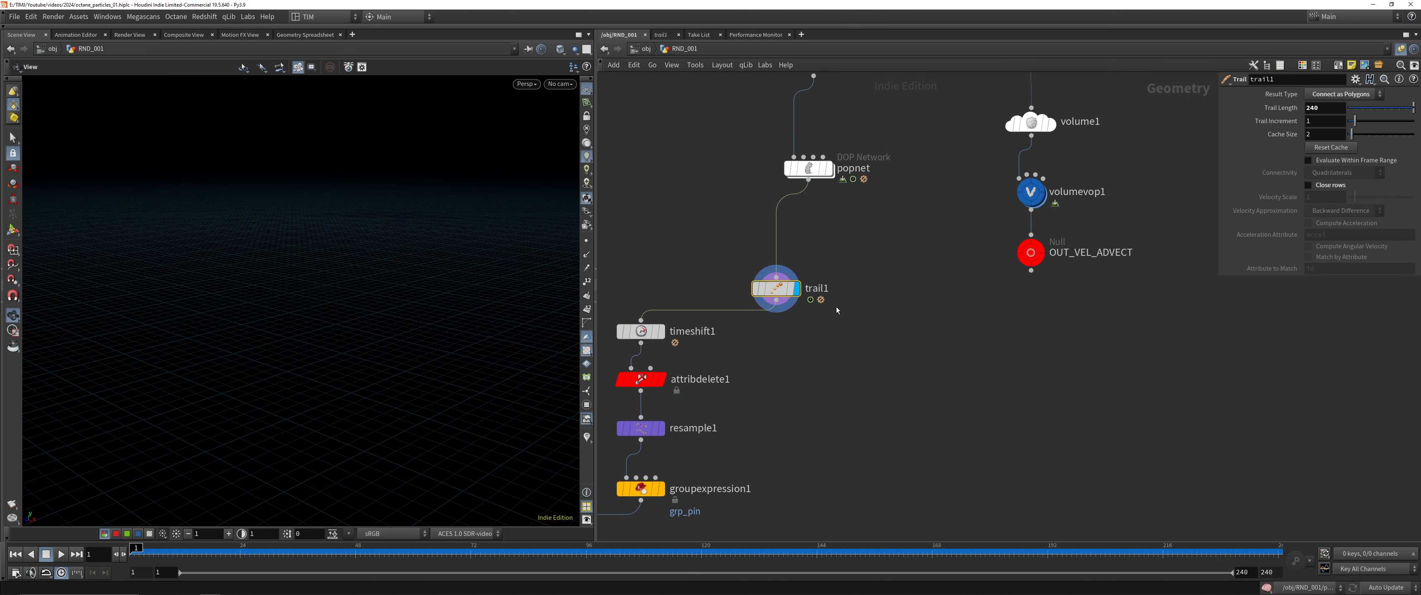
key(Up)
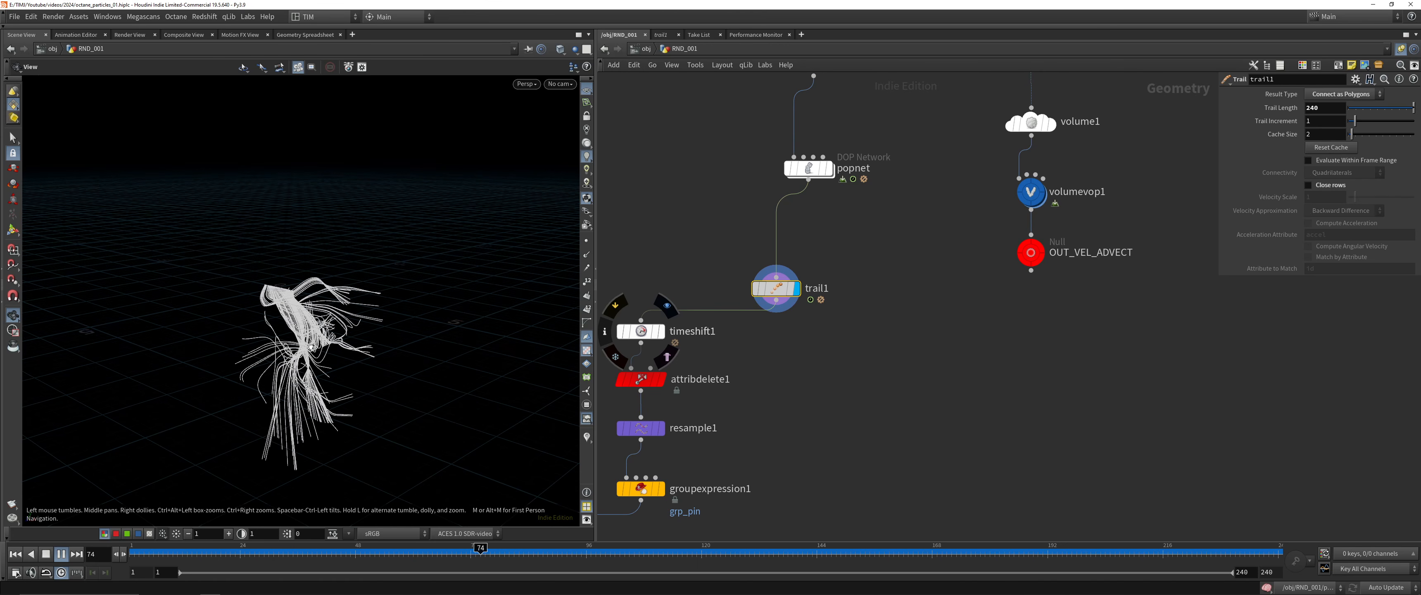
drag(216, 355, 351, 277)
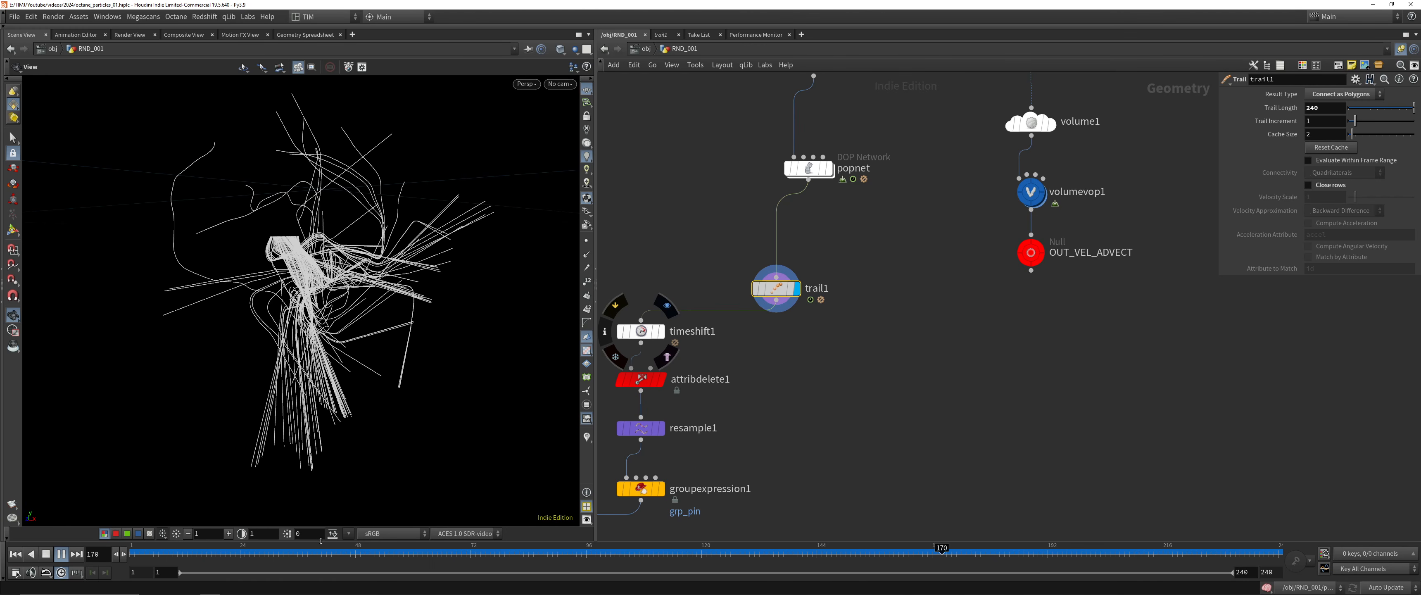
key(e)
click(1025, 255)
click(1031, 254)
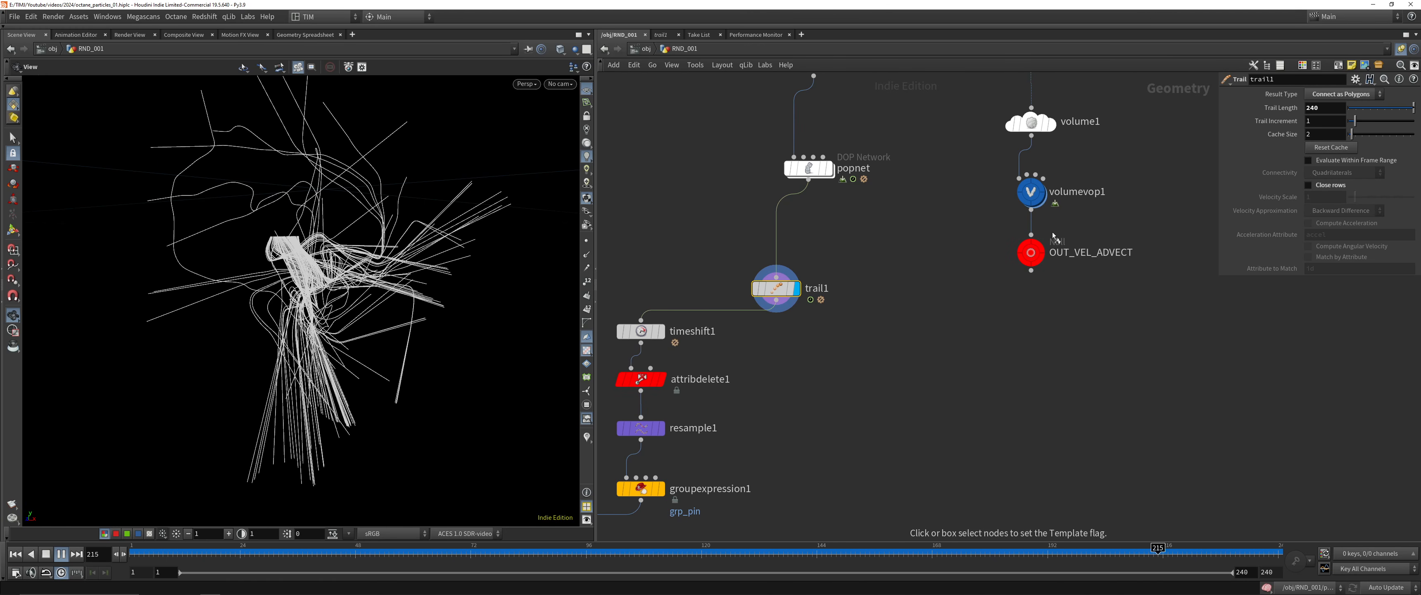
Return to frame 1 and set popadvectbyvolumes1's advection type inside popnet to Update Velocity
middle_drag(935, 263, 921, 308)
key(ctrl+Up)
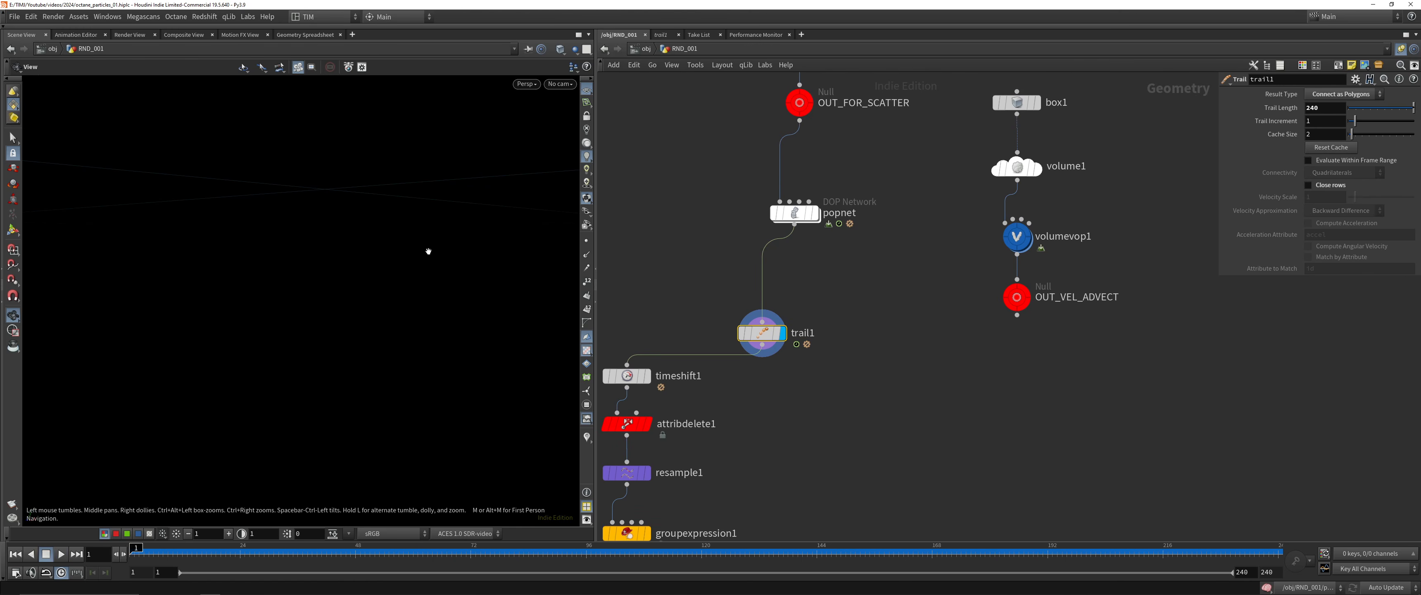
double_click(795, 213)
click(1284, 189)
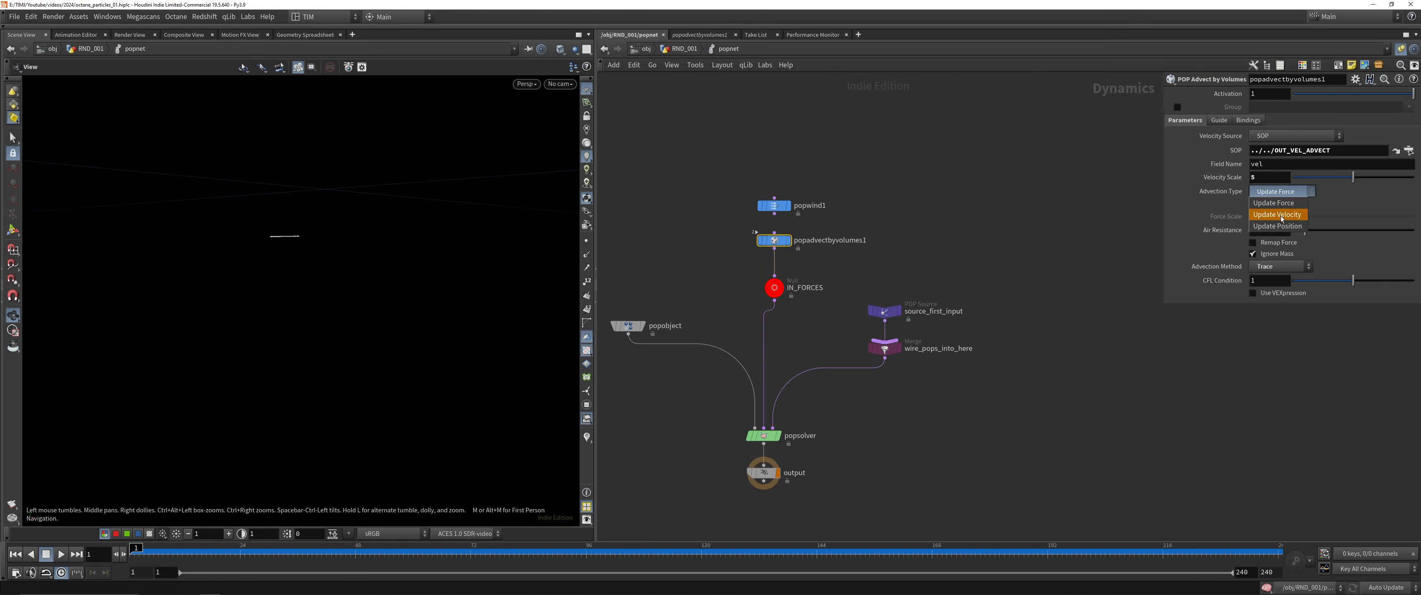
click(1278, 210)
click(1261, 177)
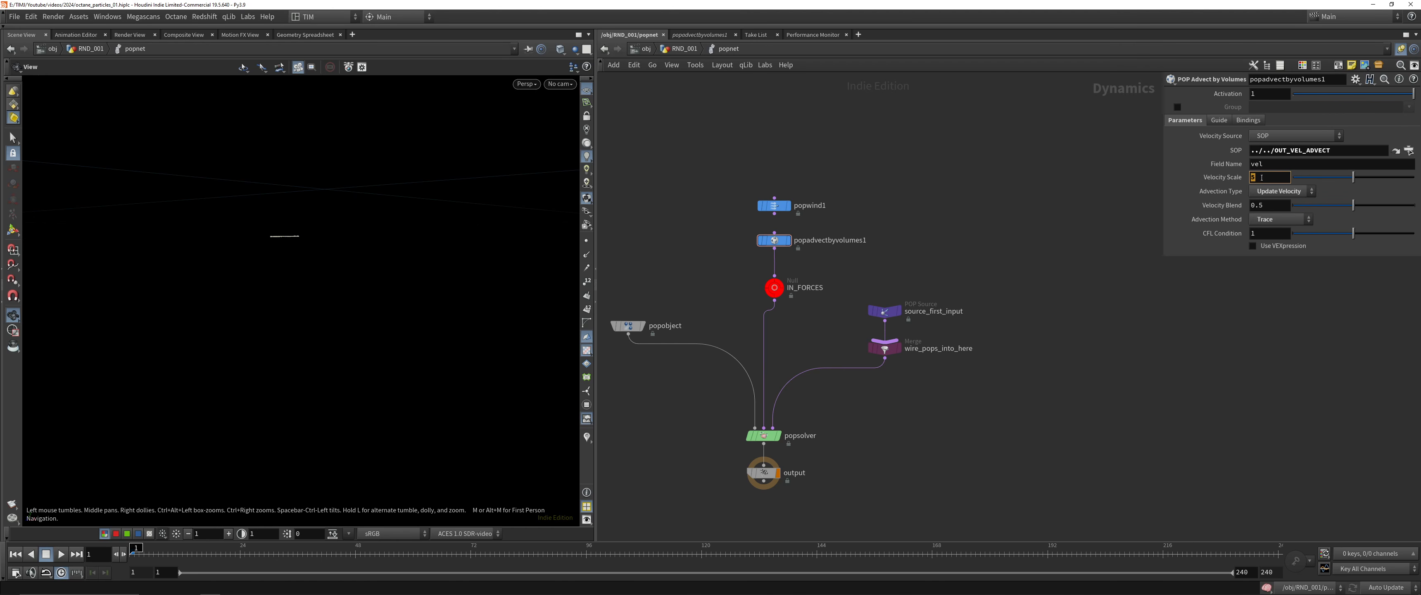
Play trail1's trails in RND_001, inspect their shape from another angle, and display timeshift1 at frame 240
key(u)
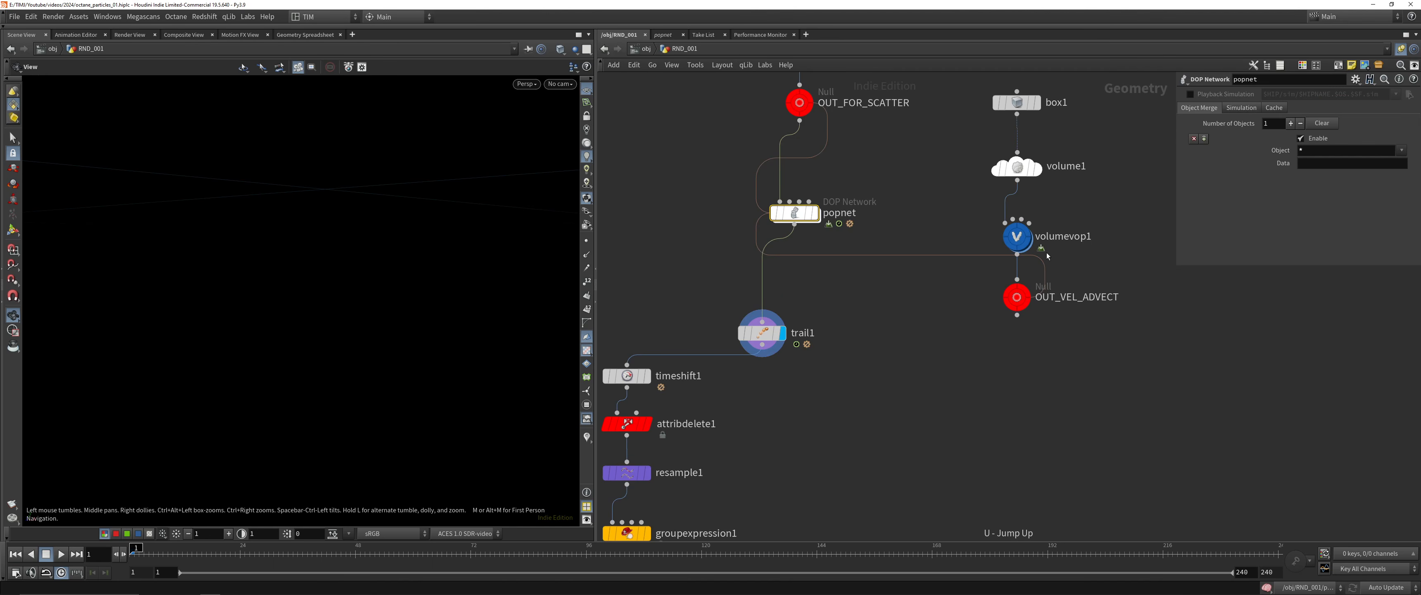
click(762, 332)
key(Up)
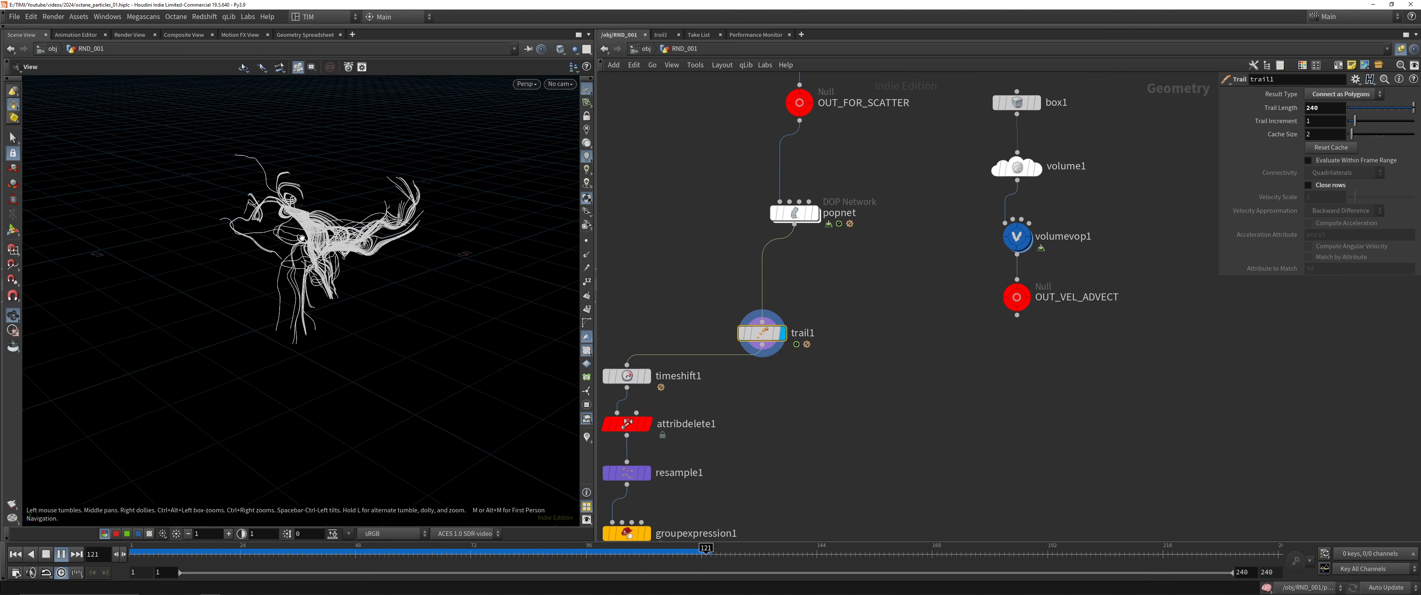
drag(332, 324, 371, 273)
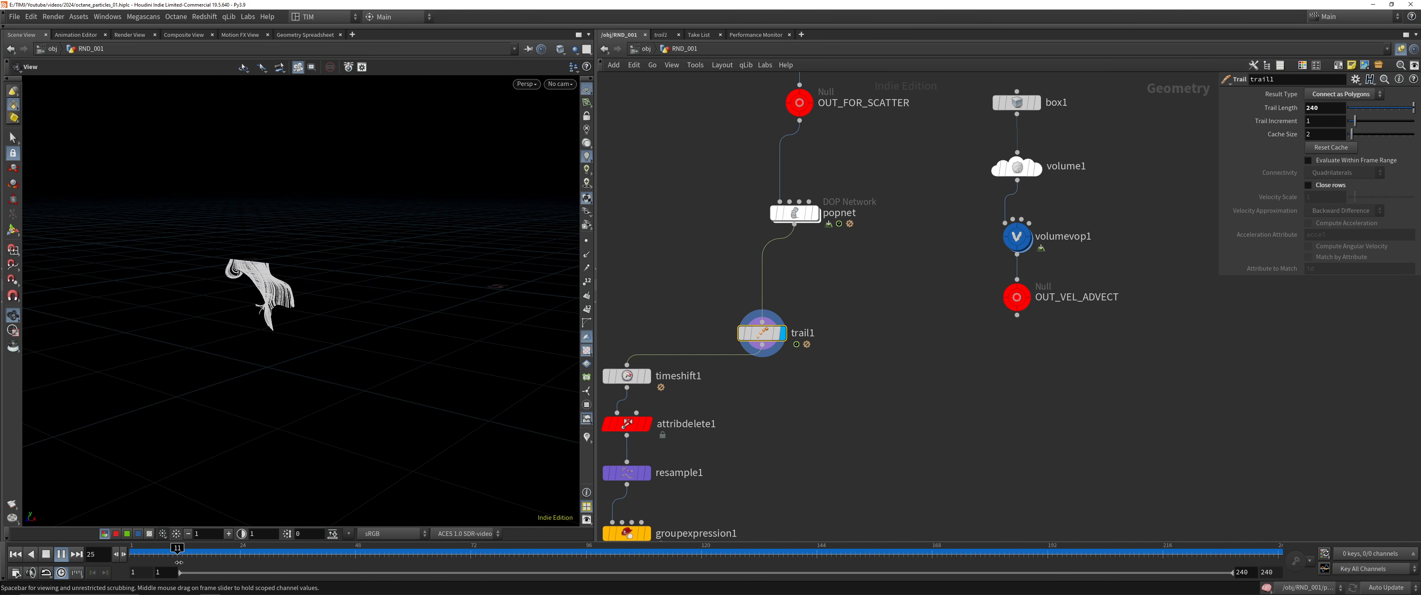
drag(182, 553, 1418, 506)
middle_drag(889, 412, 937, 367)
click(697, 330)
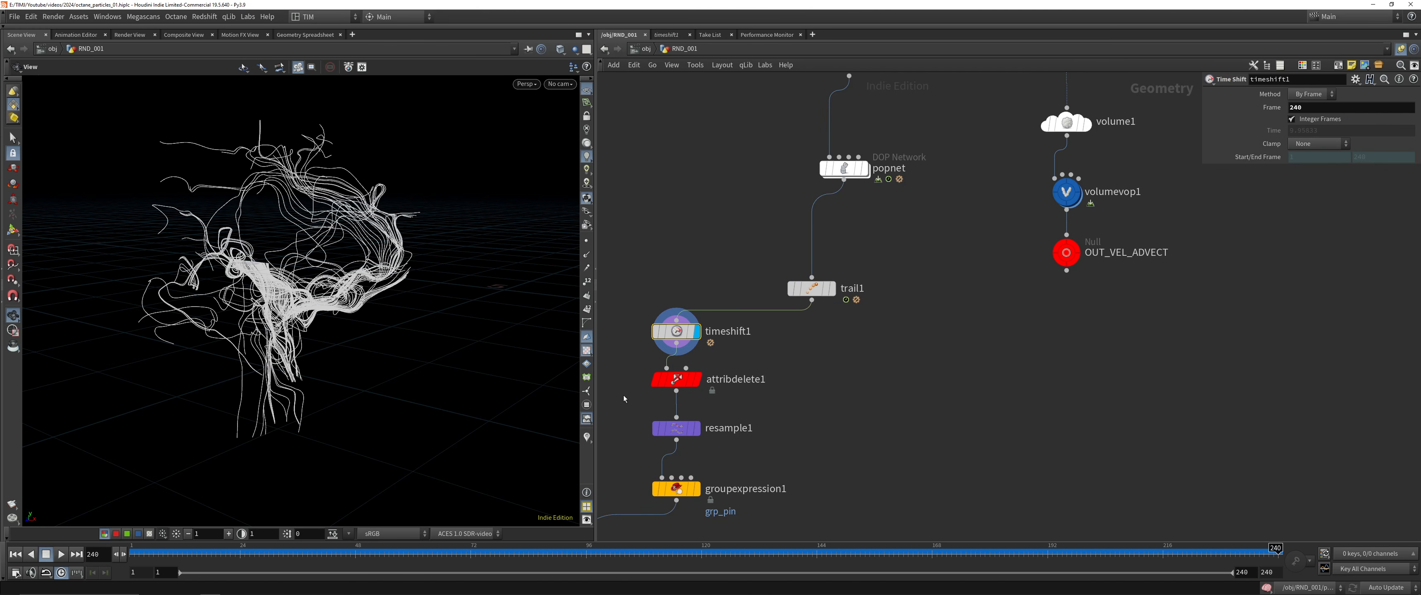
Display vellumsolver1 from frame 1, save the scene, play the hair simulation to inspect it, and return to frame 1
middle_drag(625, 403, 868, 193)
click(826, 449)
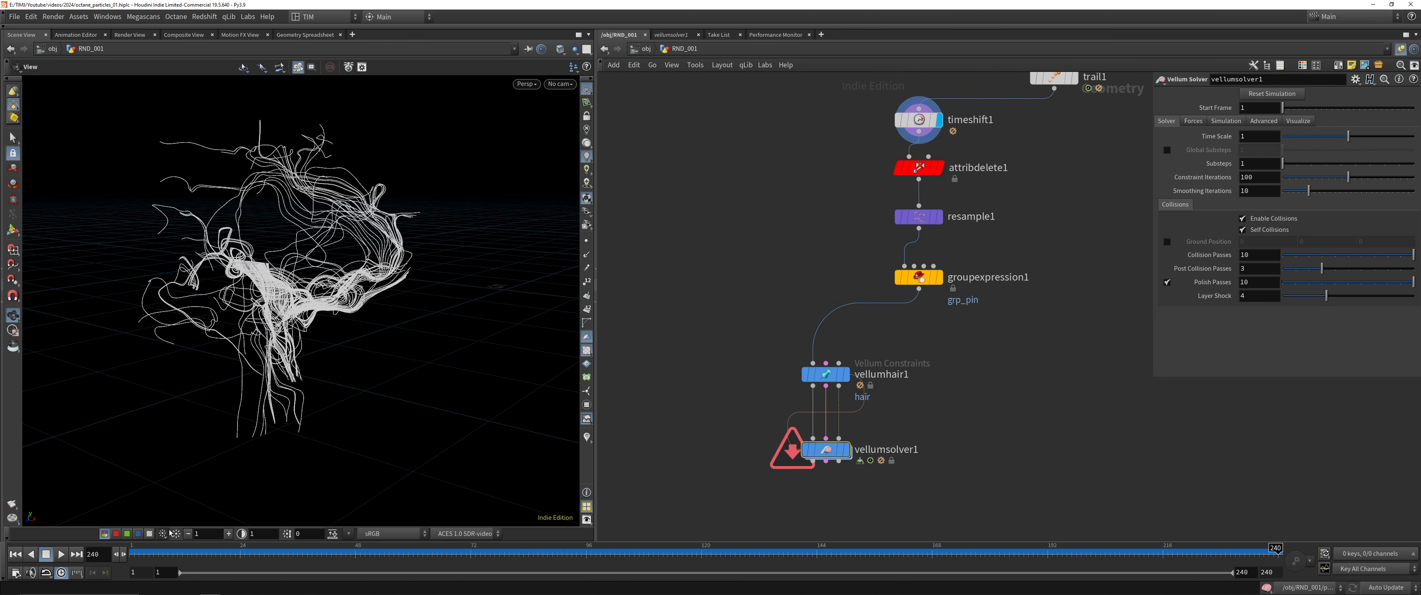
click(15, 554)
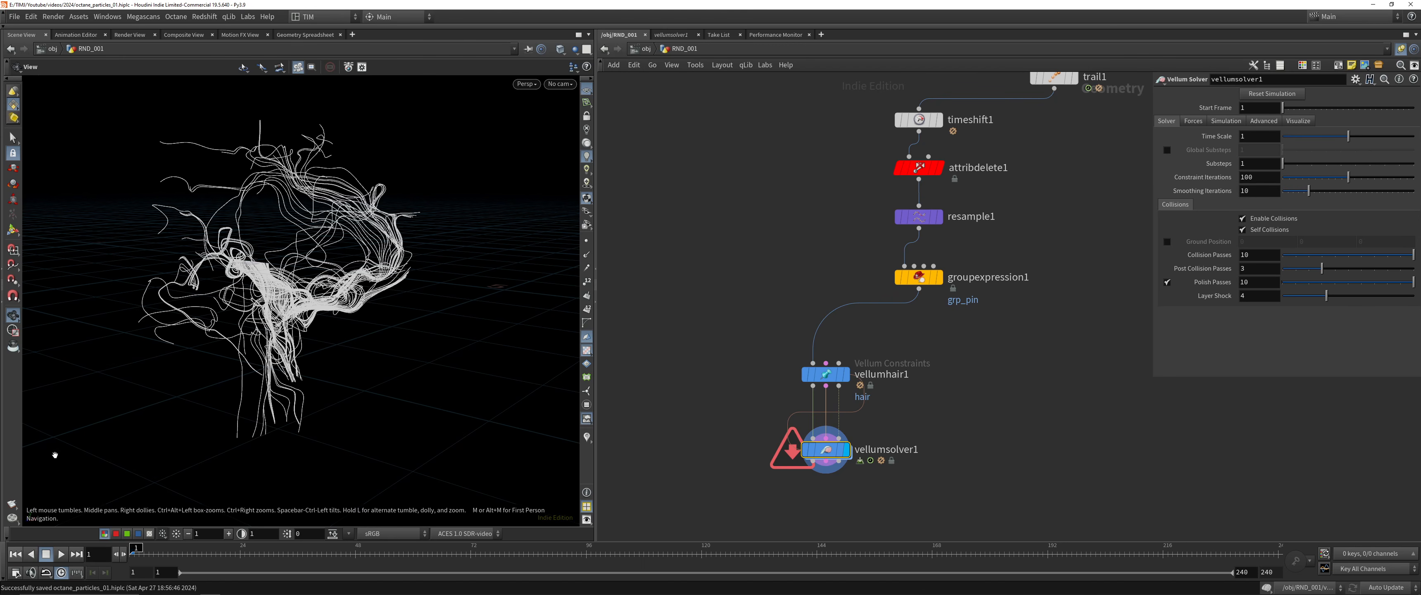
click(61, 559)
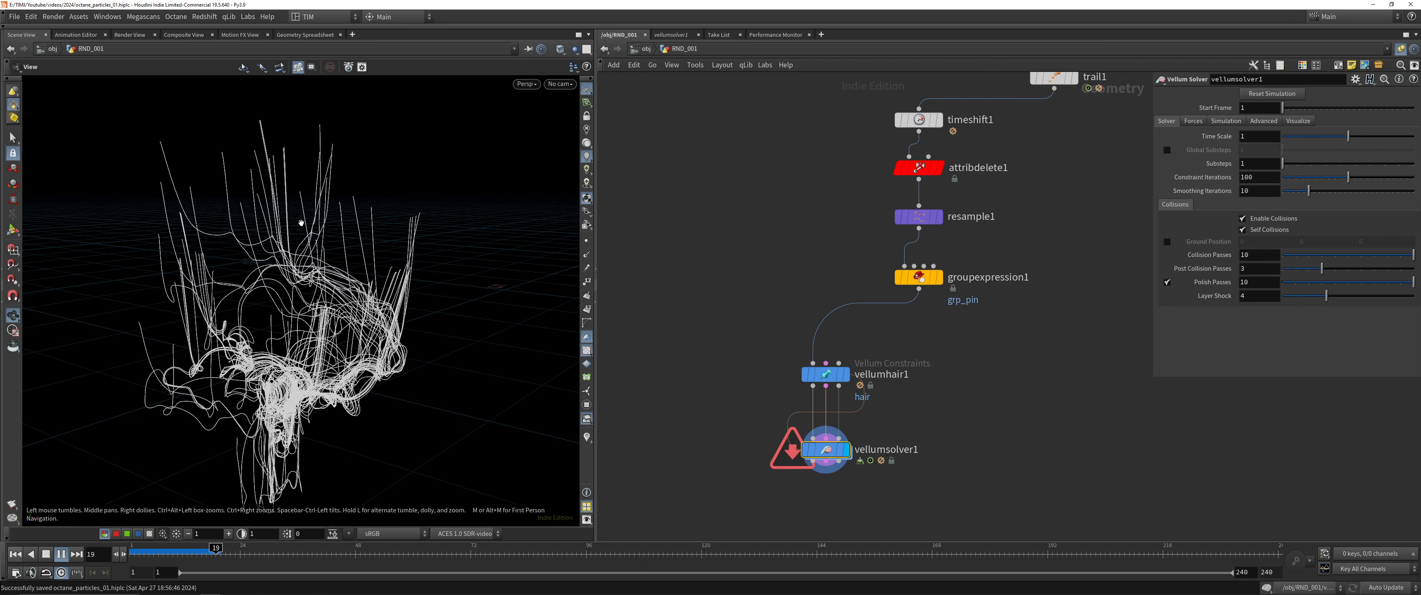
middle_drag(298, 350, 268, 227)
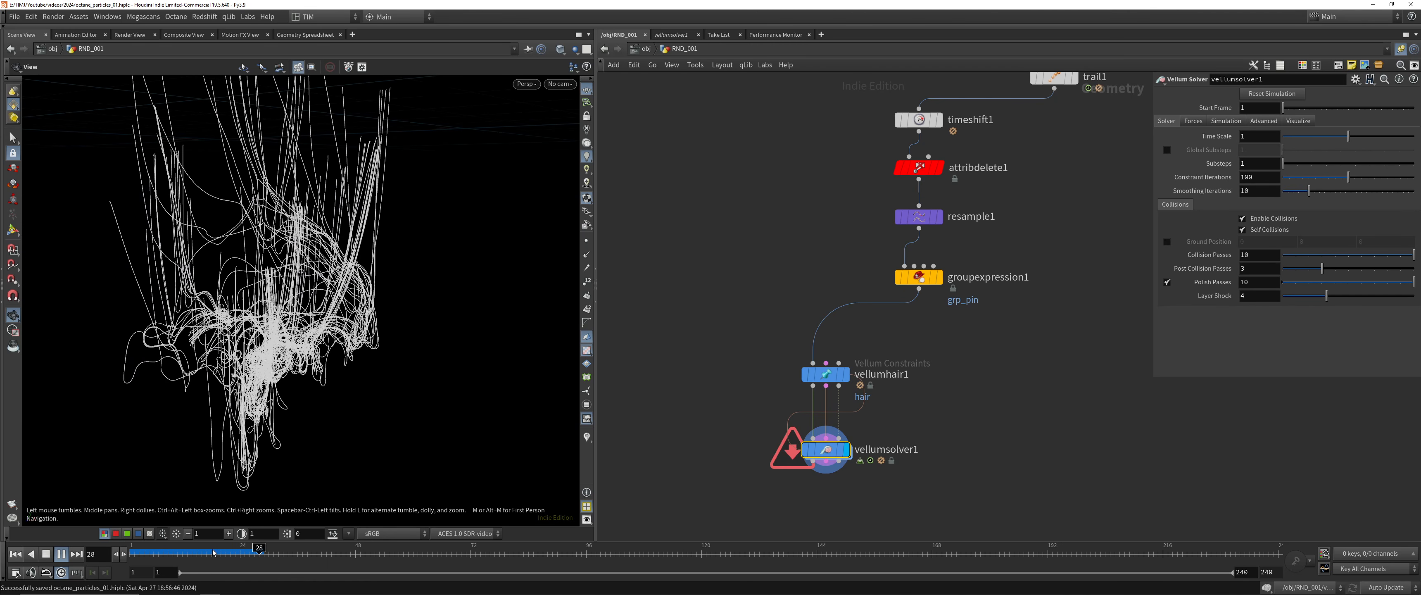
click(45, 554)
click(63, 557)
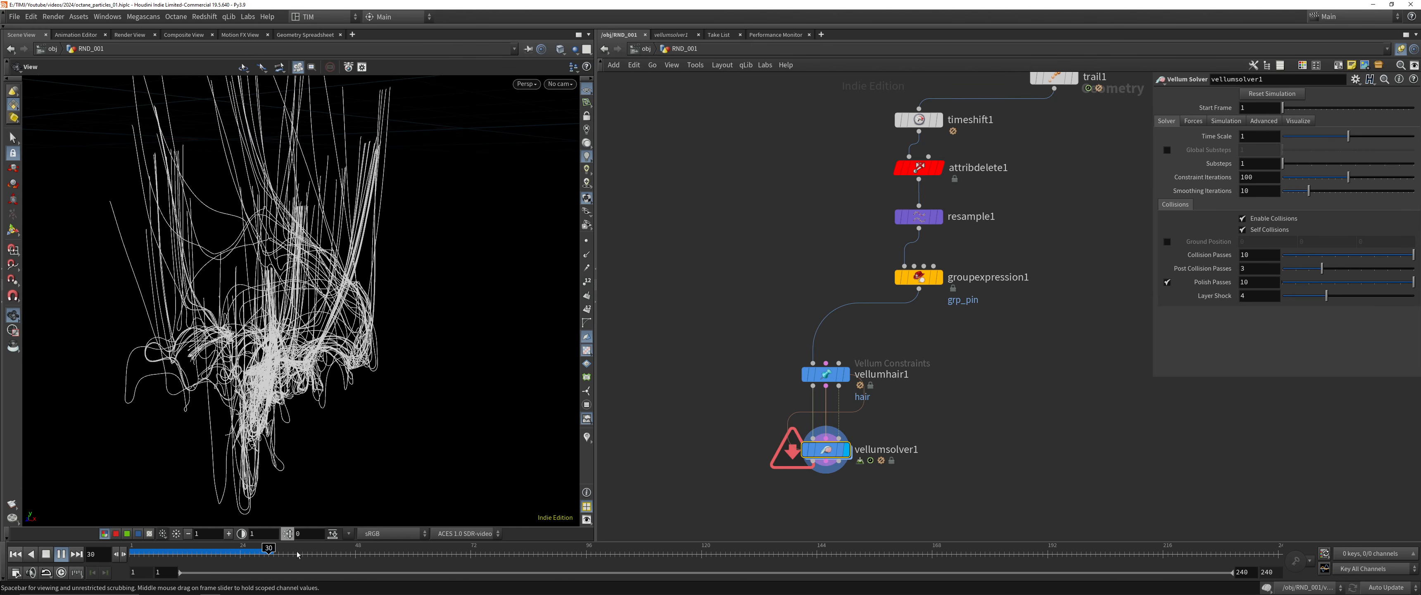
drag(280, 549, 87, 551)
Display resample1 with its points shown and examine the point density along the curves
click(920, 217)
click(939, 217)
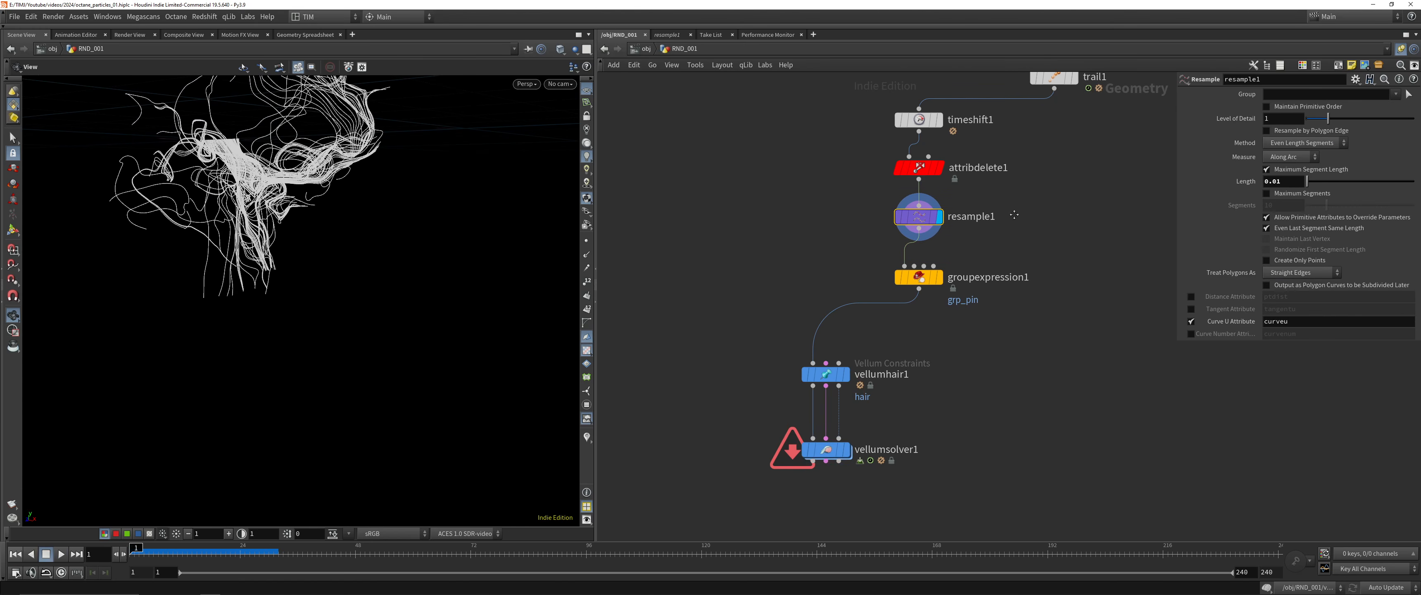
middle_drag(860, 216, 860, 300)
middle_drag(288, 149, 284, 247)
right_drag(284, 248, 285, 276)
click(587, 242)
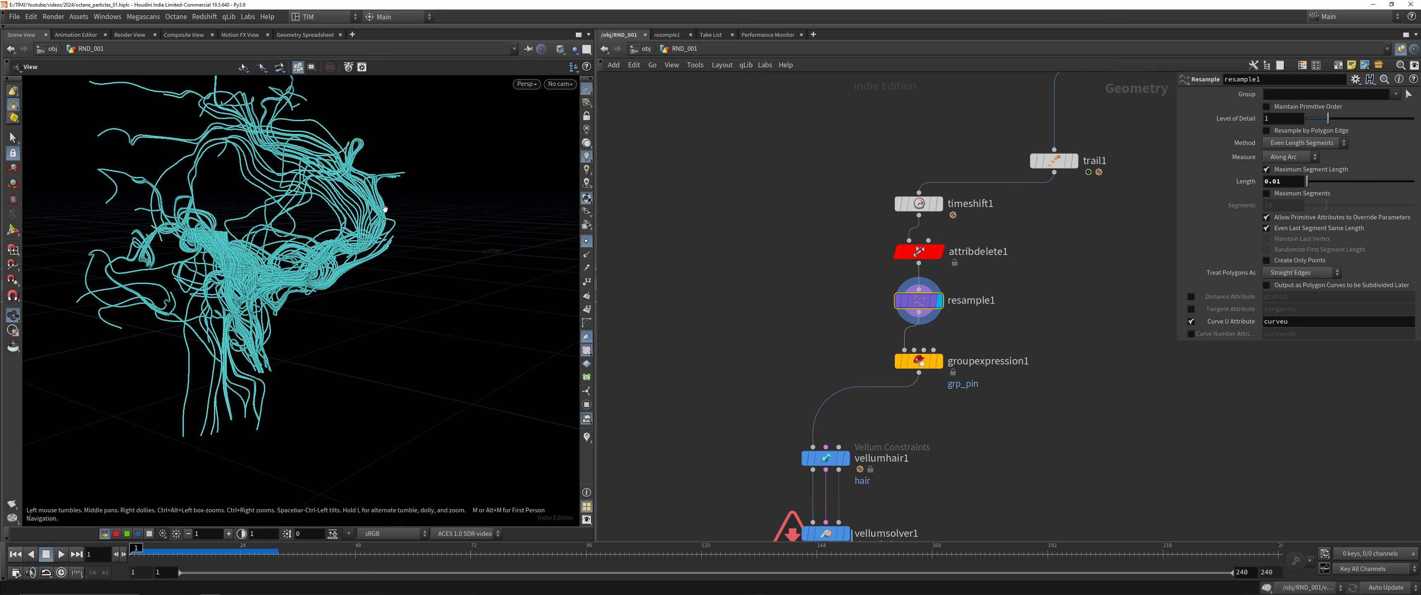
drag(397, 260, 406, 292)
middle_drag(406, 292, 454, 314)
Set resample1's maximum segment length to 0.025, trying 0.05 in between
click(1292, 179)
text(0.0)
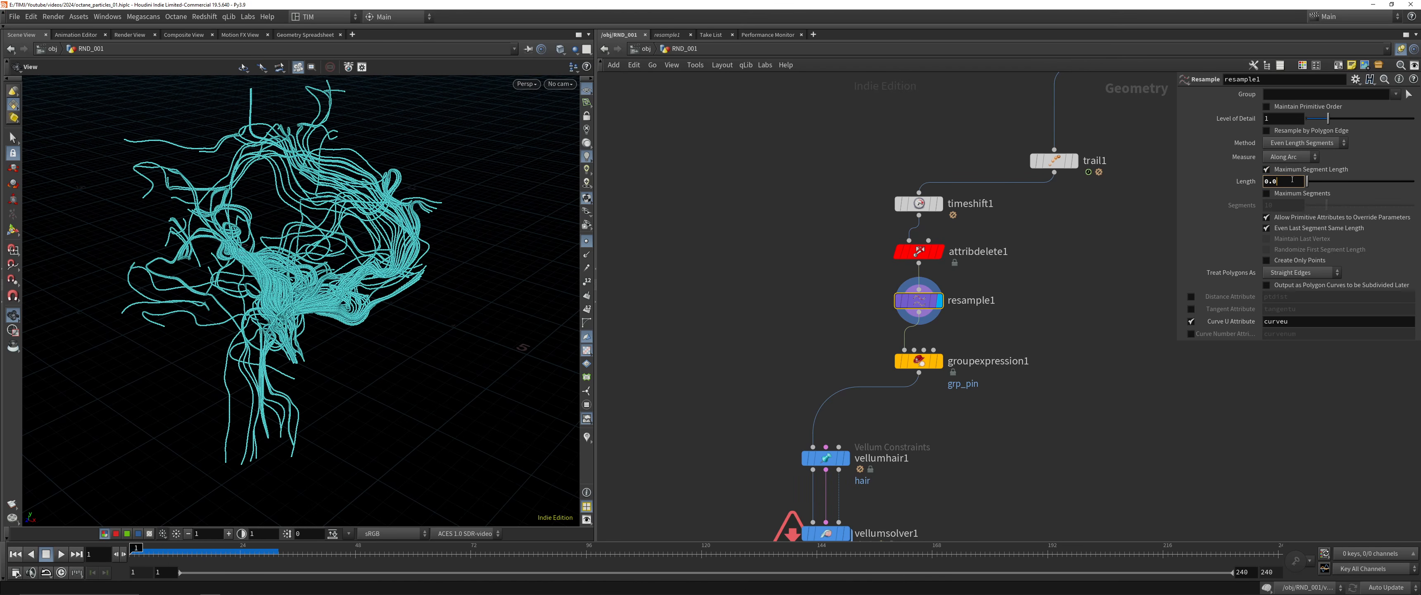
text(25)
key(Return)
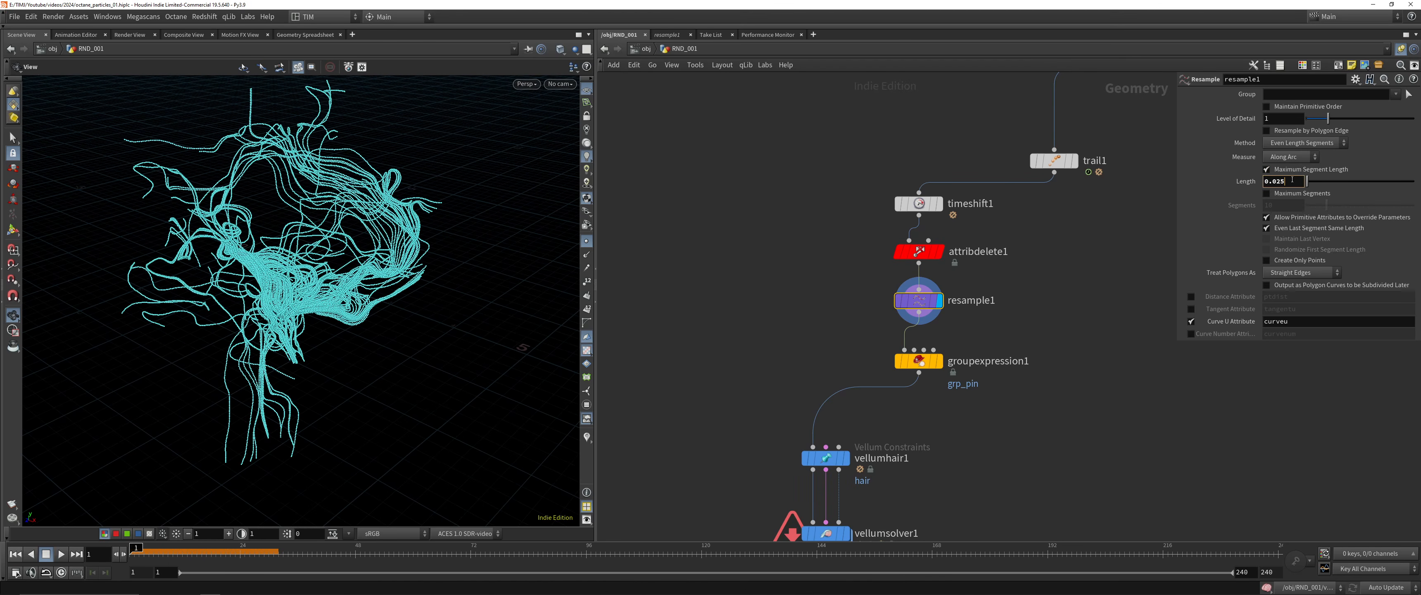
key(Return)
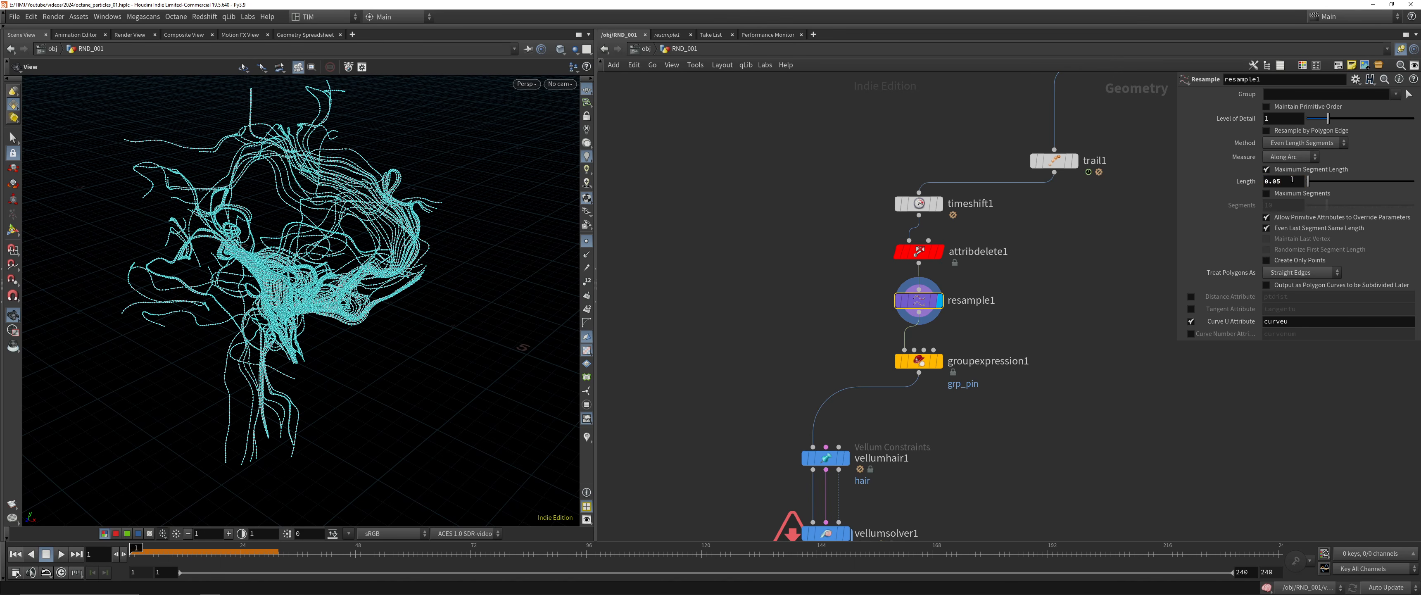
key(Return)
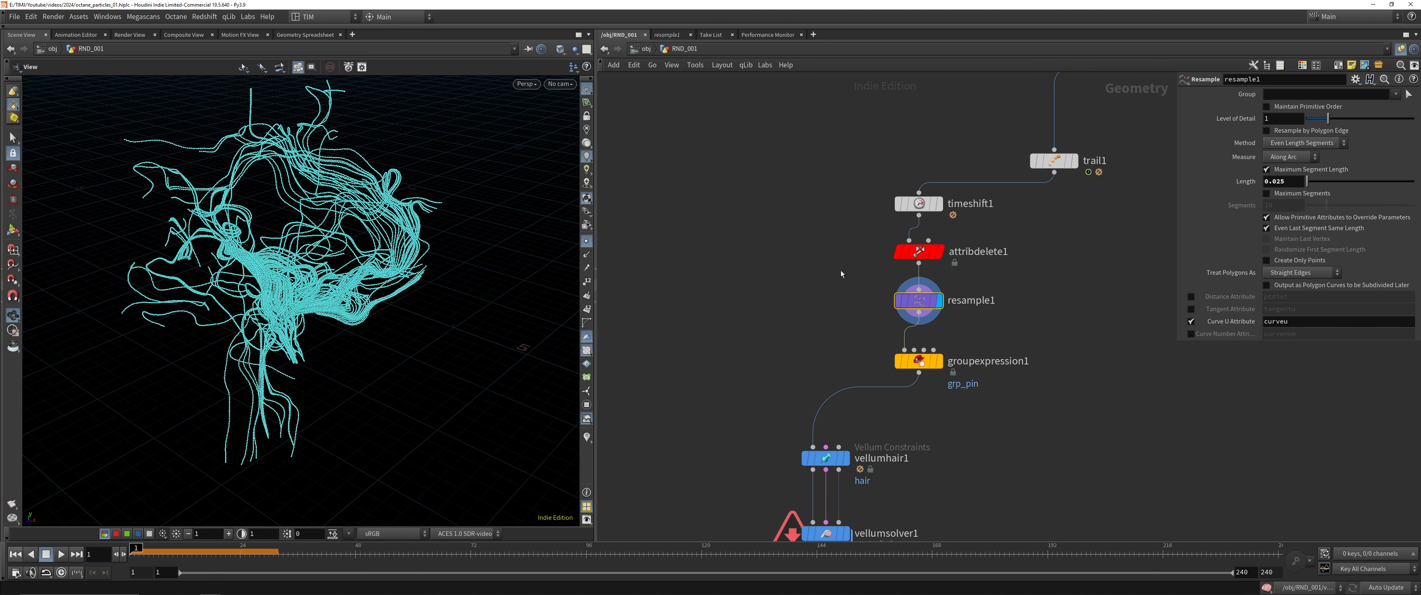
Turn off the point display in the viewport and save the scene
click(586, 240)
middle_drag(656, 328, 659, 270)
key(ctrl+s)
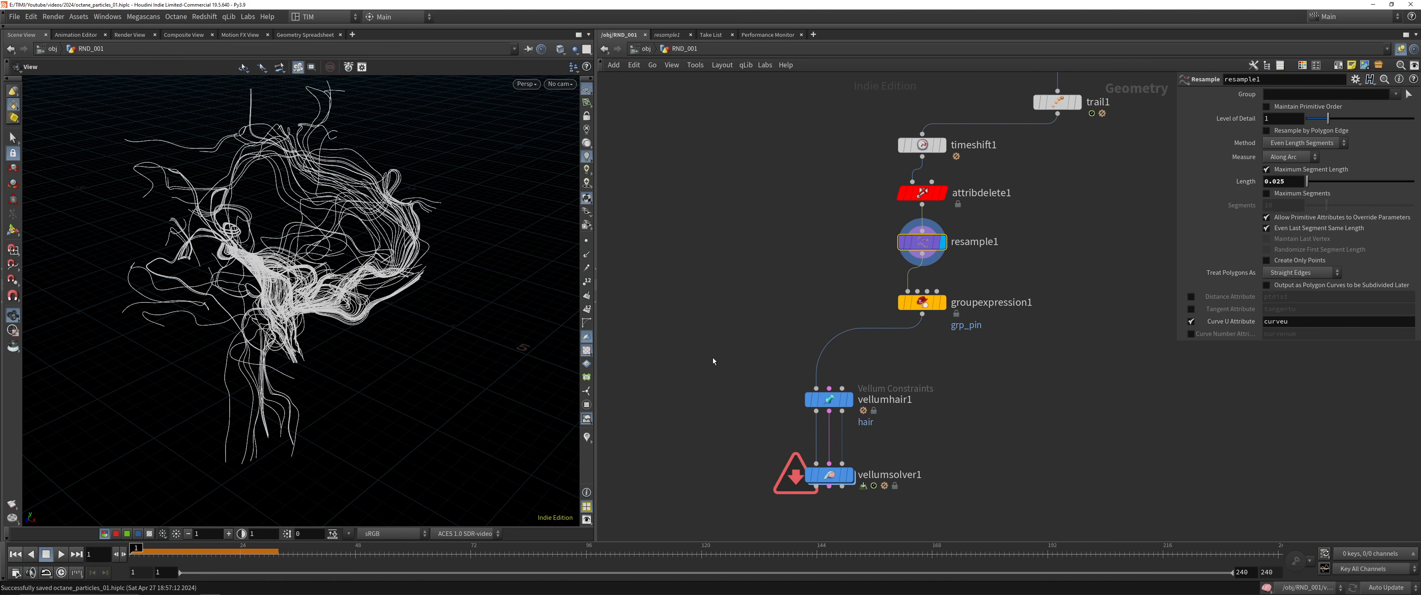
Display vellumhair1's result, save the scene, and set the display to vellumsolver1
click(829, 400)
middle_drag(980, 408, 877, 317)
key(r)
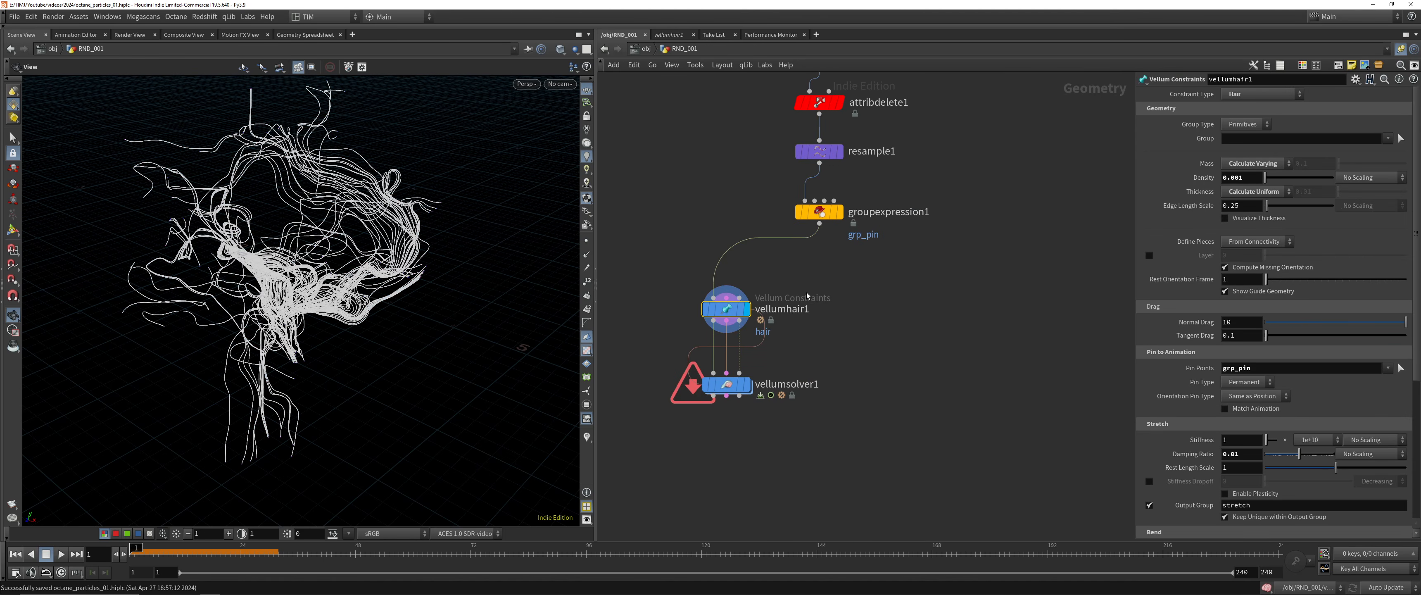
click(726, 384)
key(ctrl+s)
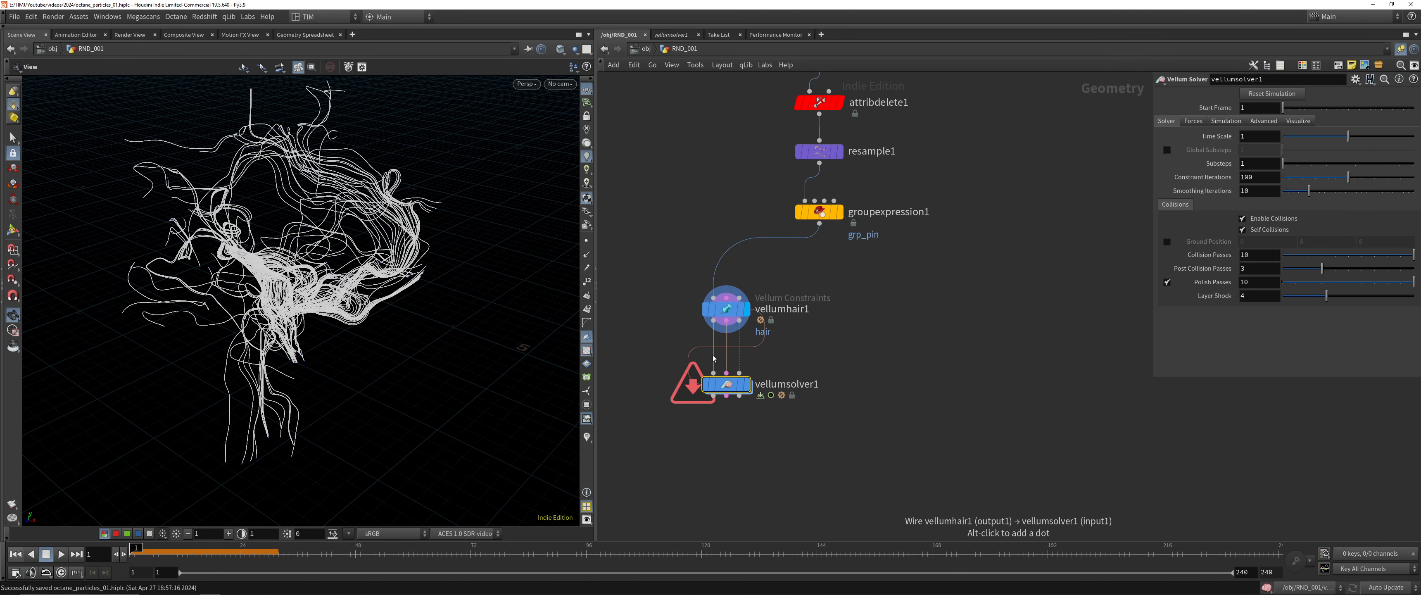
key(r)
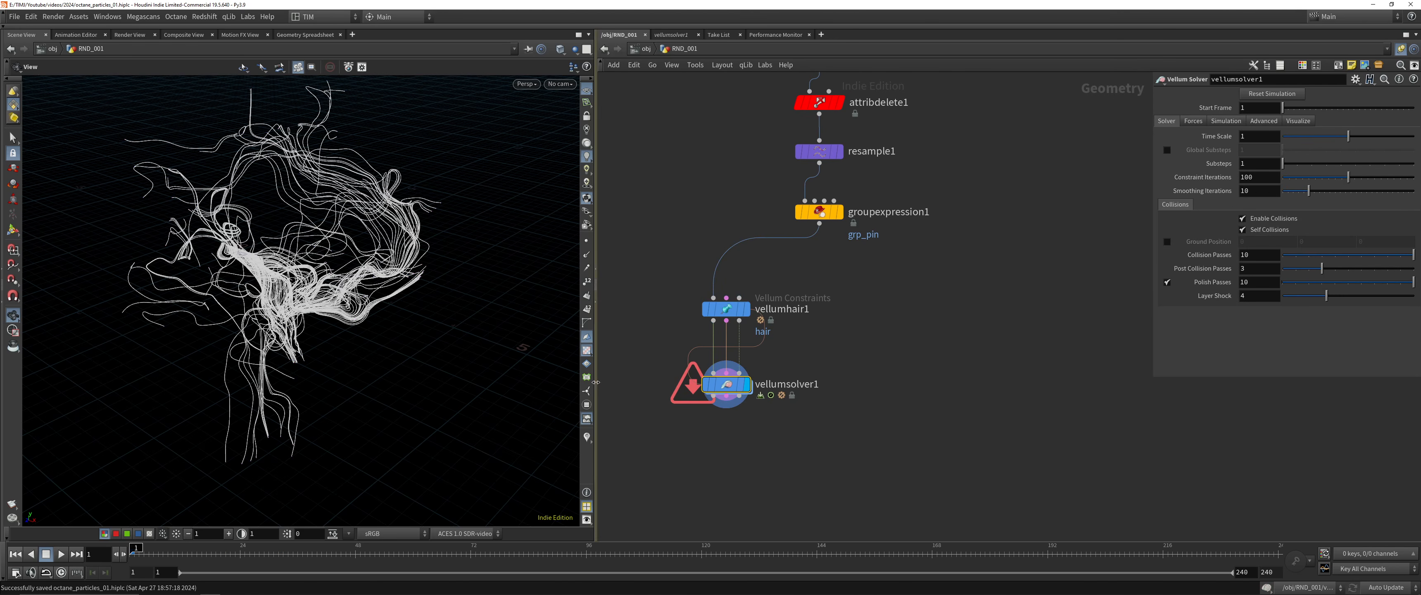
Save the scene, enter vellumsolver1's force network and add a POP Attract node wired into the FORCE output
key(ctrl+s)
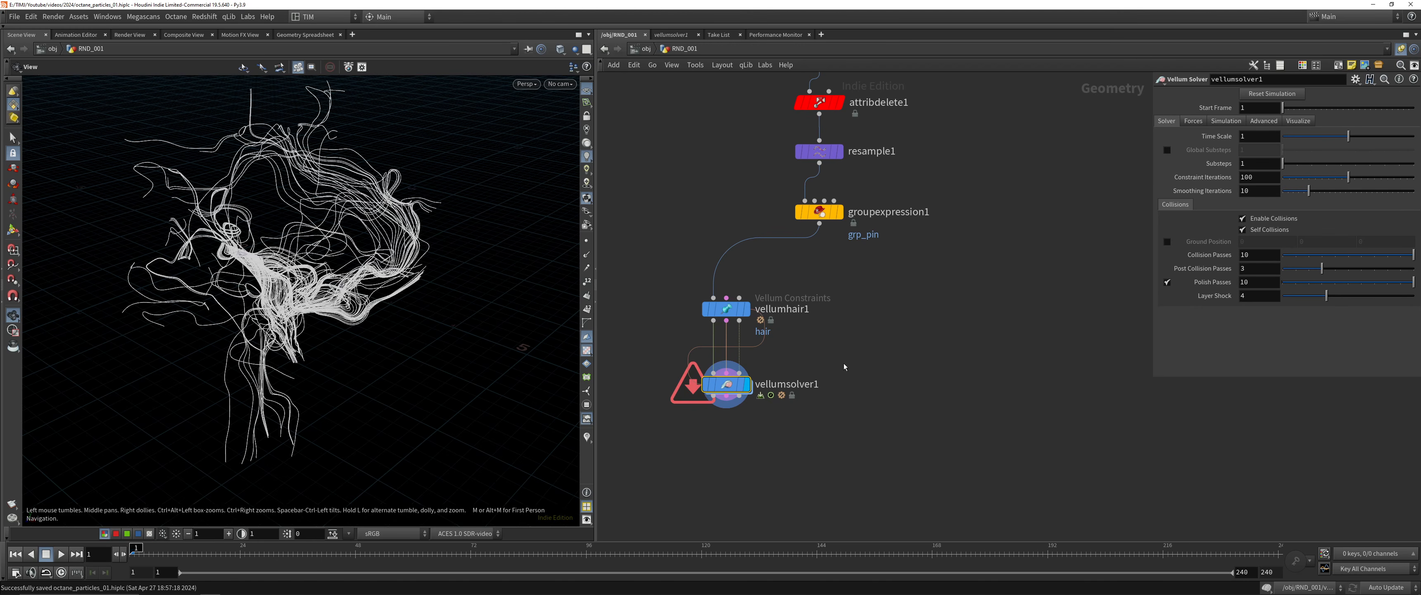
double_click(726, 384)
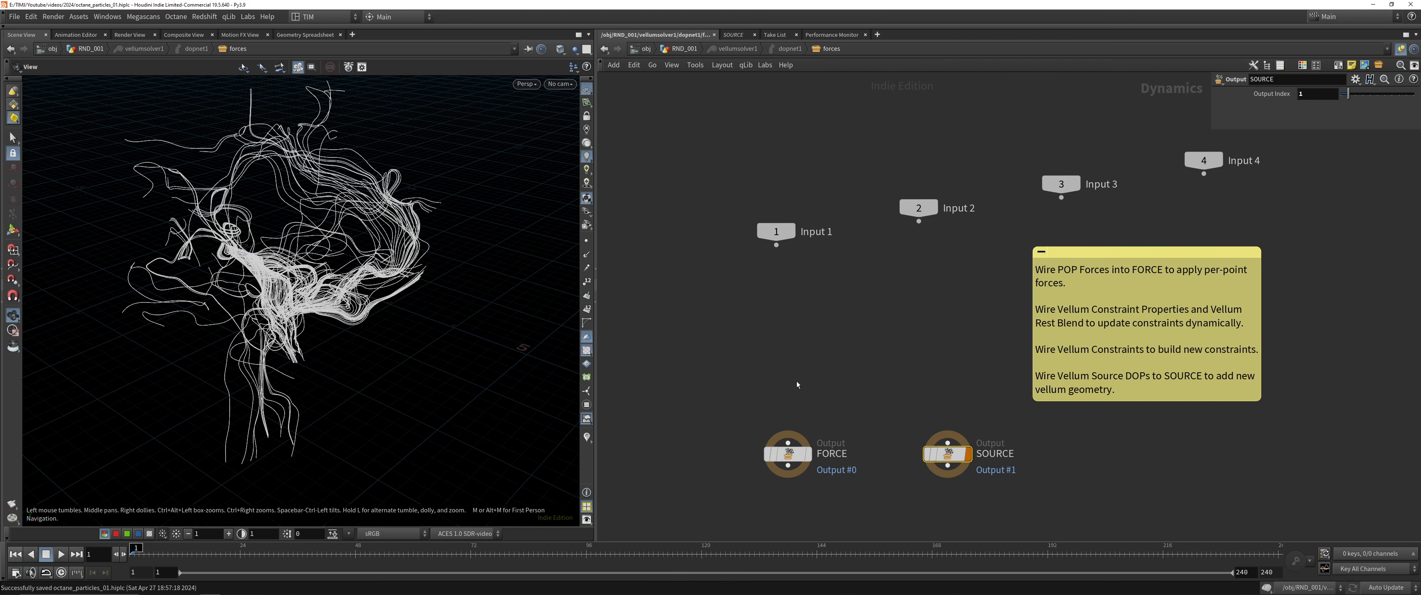
key(Tab)
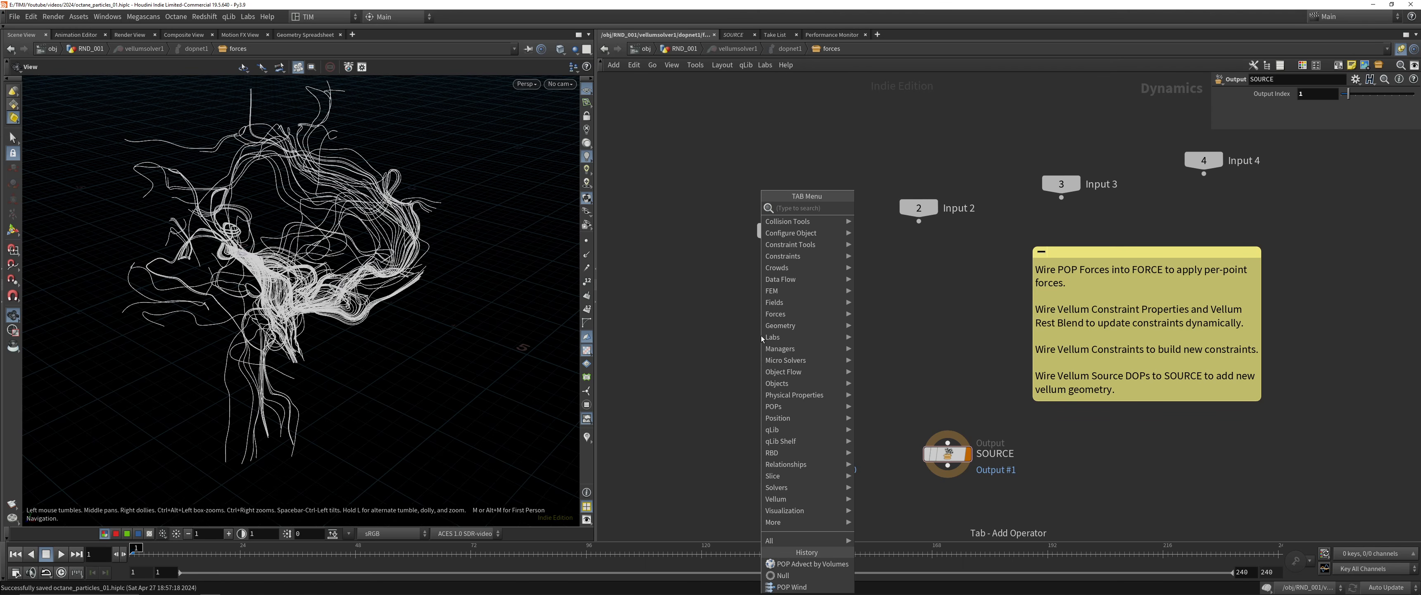
text(pop)
key(Escape)
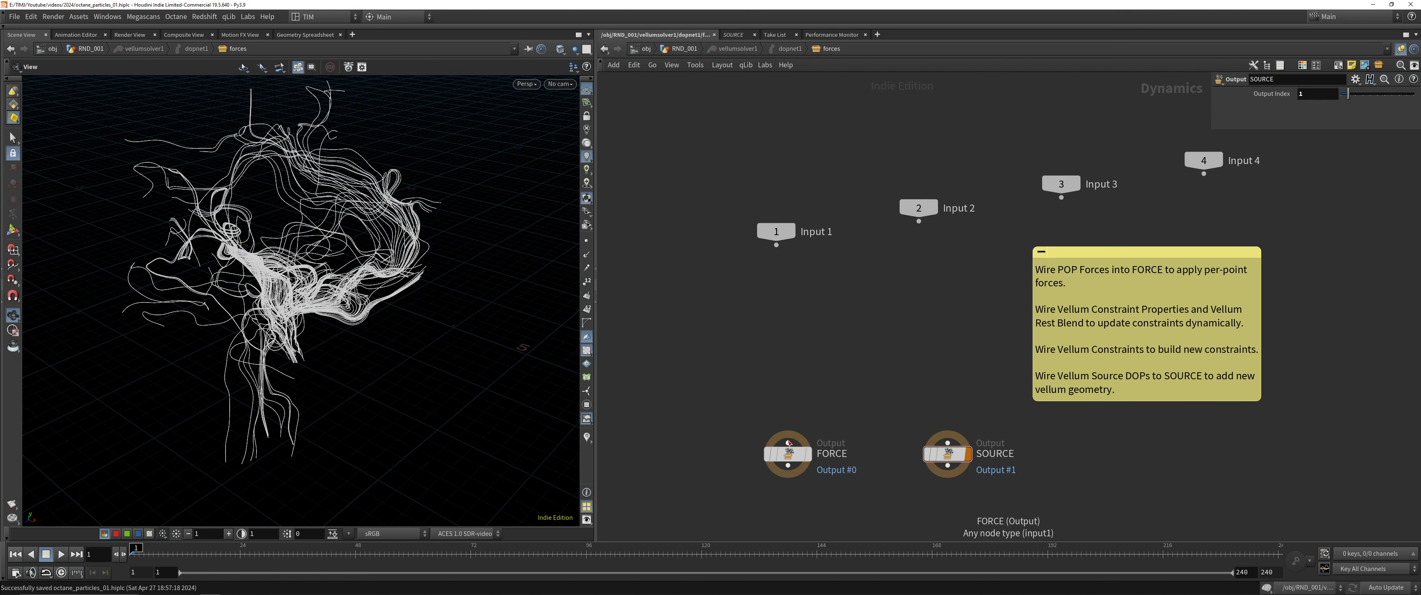
key(Tab)
text(pop ad)
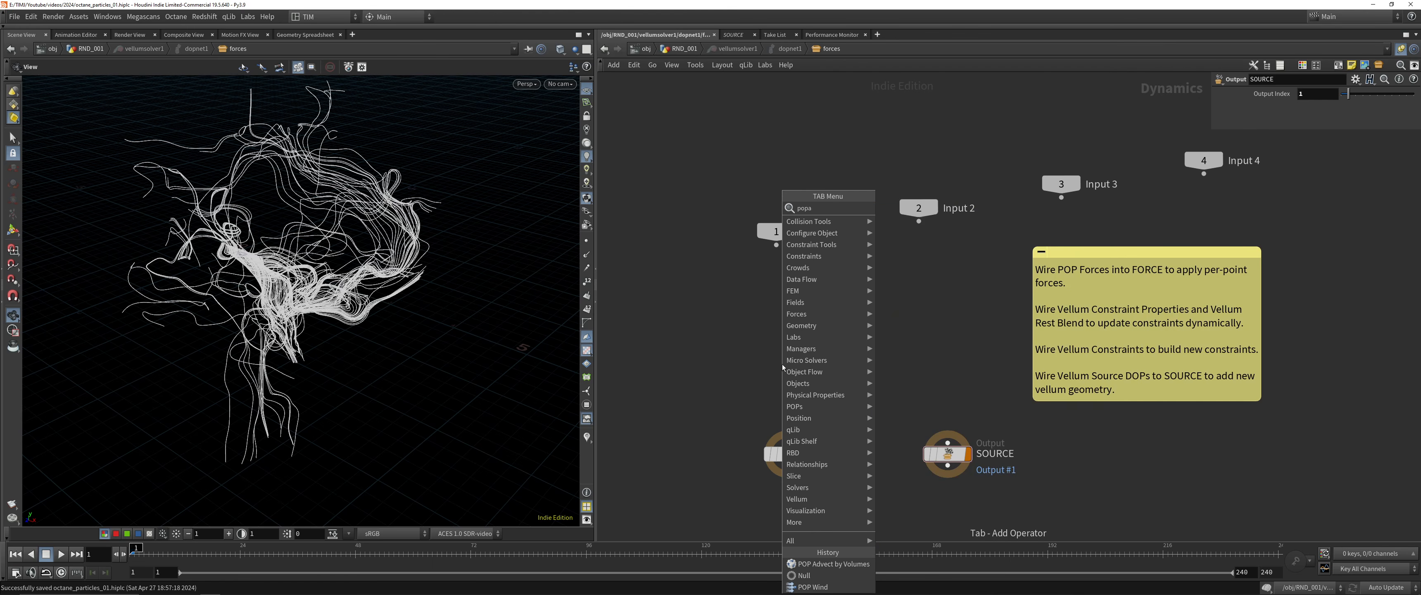
key(BackSpace)
key(Return)
click(783, 366)
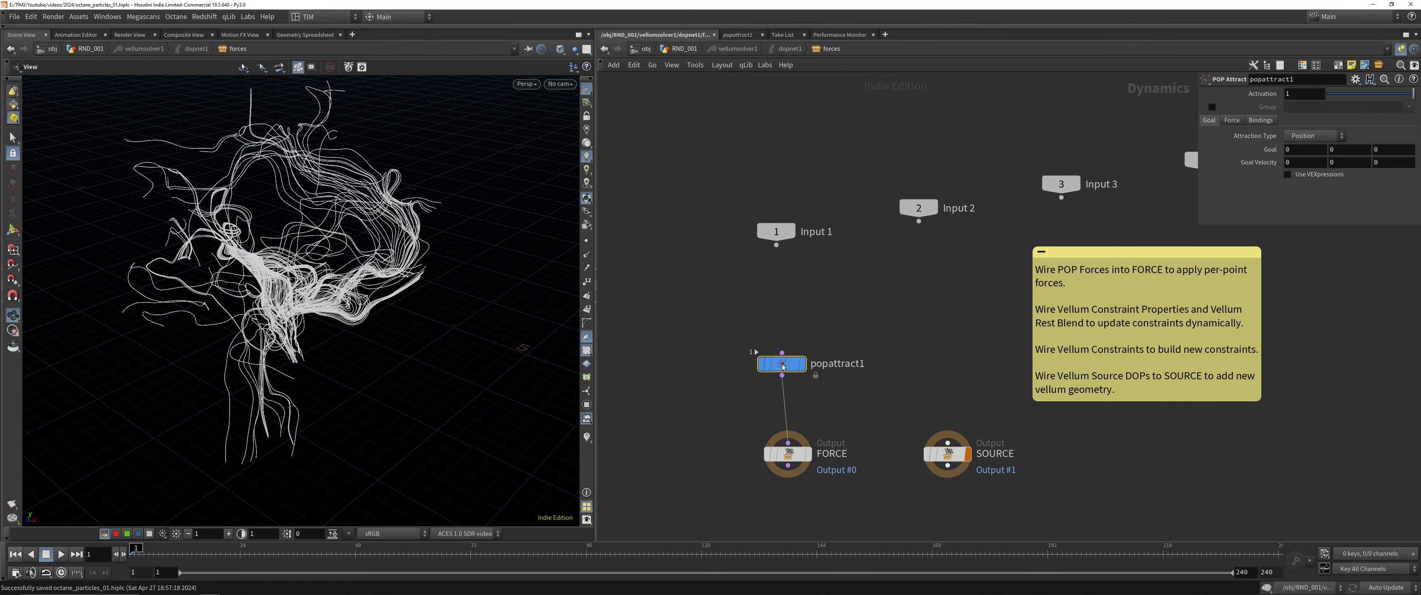
drag(784, 367, 789, 377)
Add a POP Axis Force node and wire it in above popattract1
key(Tab)
text(axis)
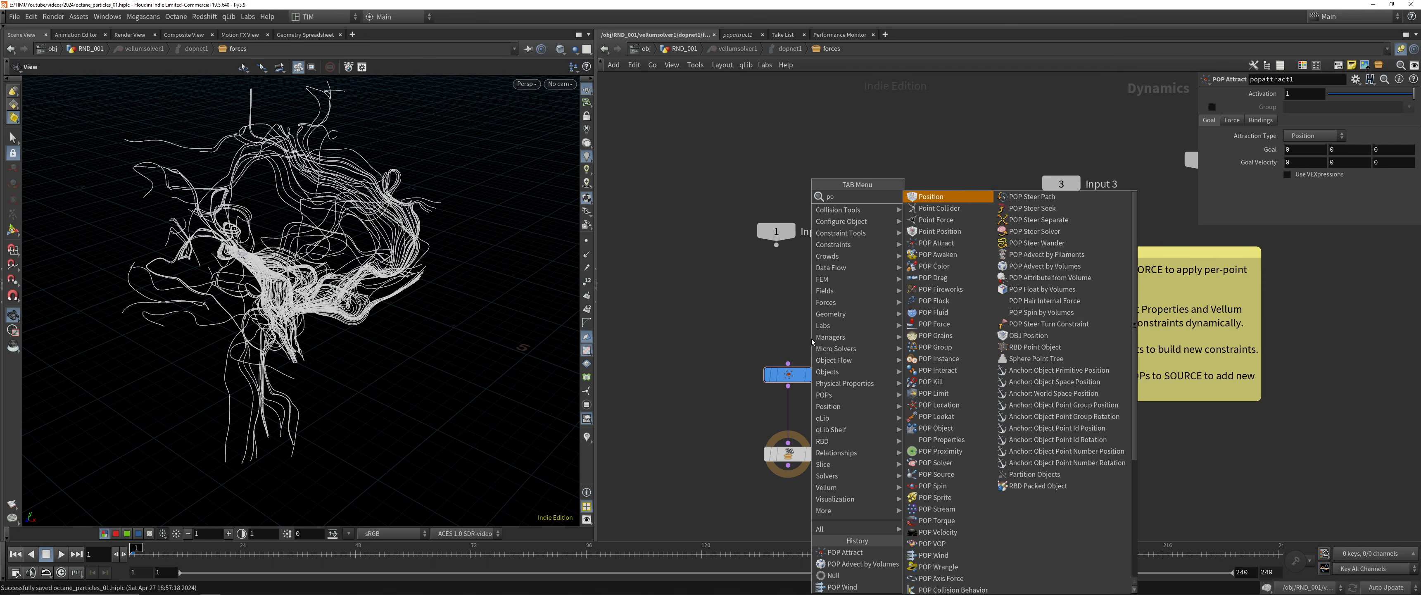
key(Return)
click(811, 339)
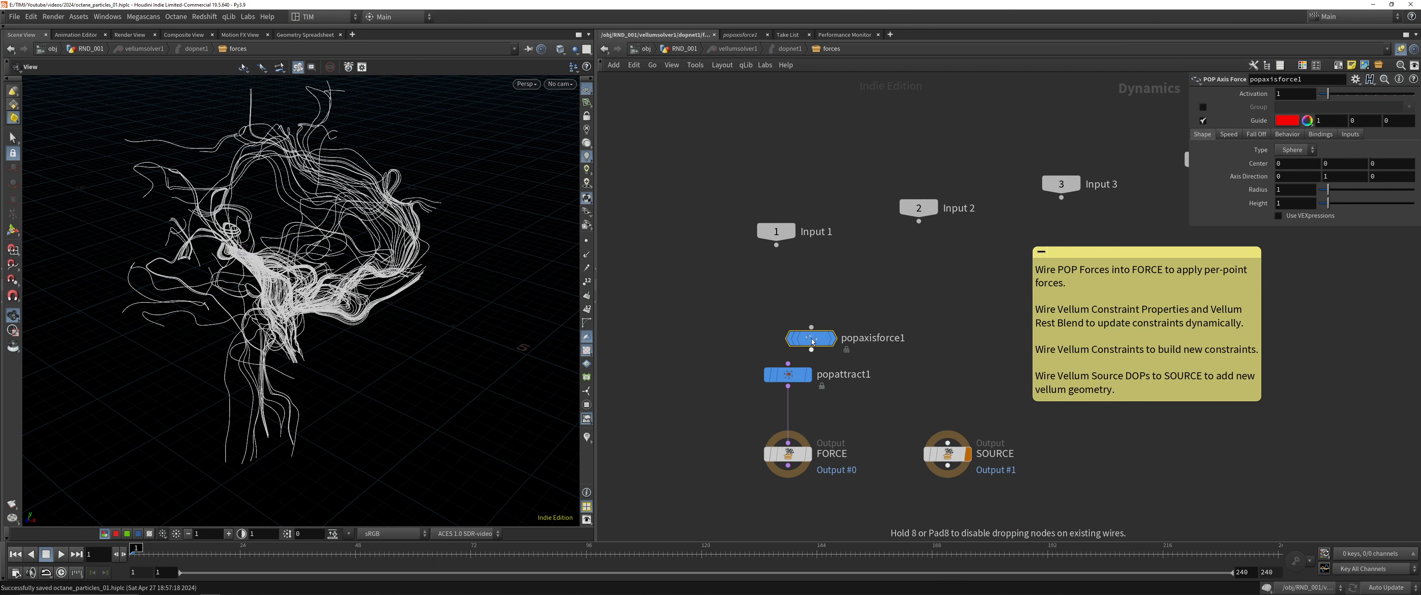
drag(812, 341, 789, 320)
click(788, 330)
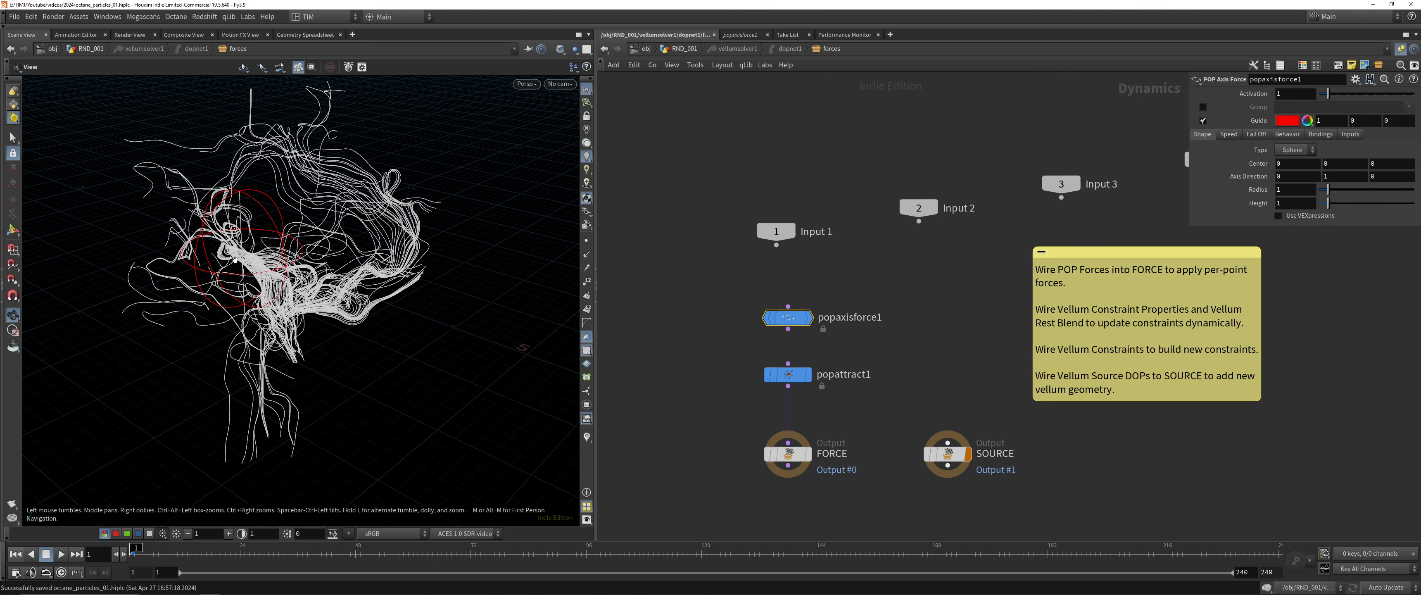
Set popaxisforce1's radius to 2, checking its guide sphere against the curves
drag(279, 258, 313, 224)
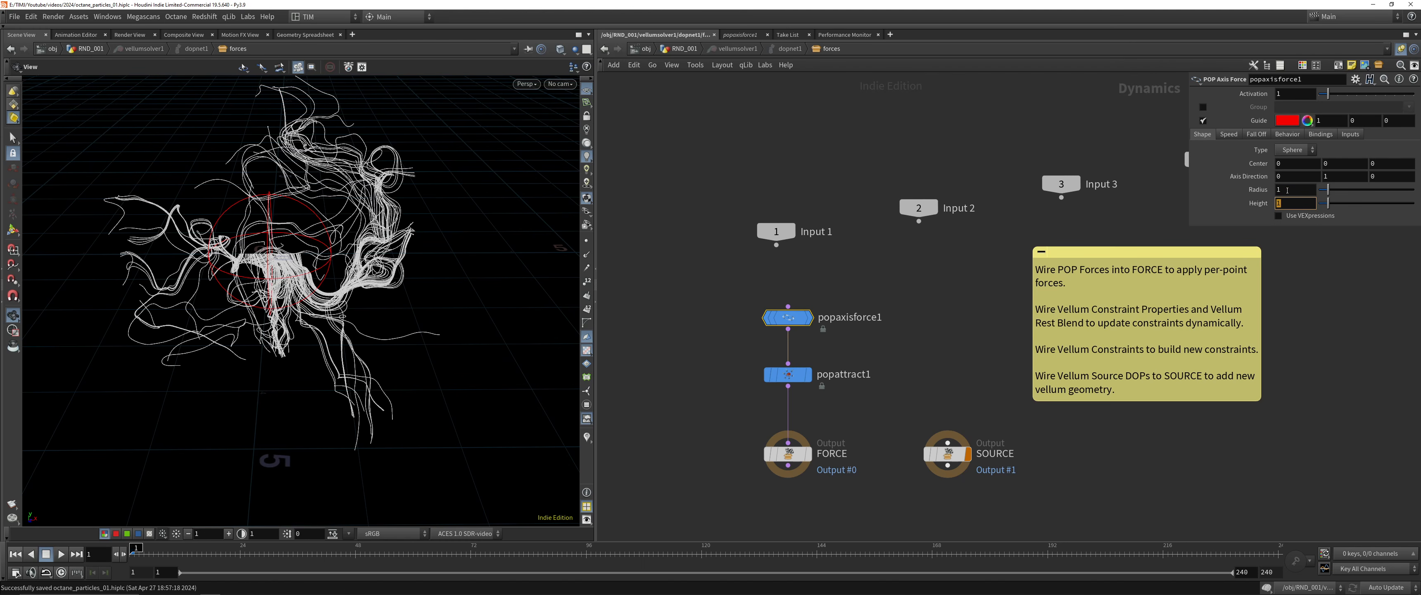
text(2)
key(Return)
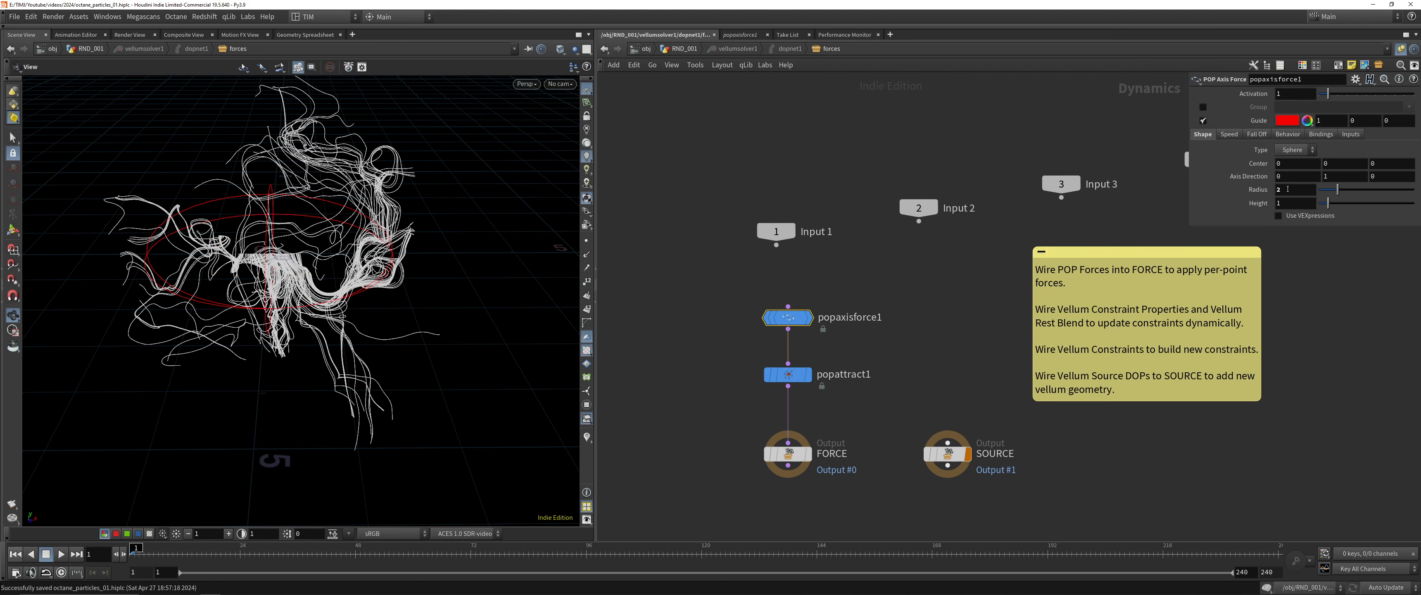
Set popaxisforce1's orbit speed to 2 and suction speed to 0.5, and return to the RND_001 network
click(1229, 134)
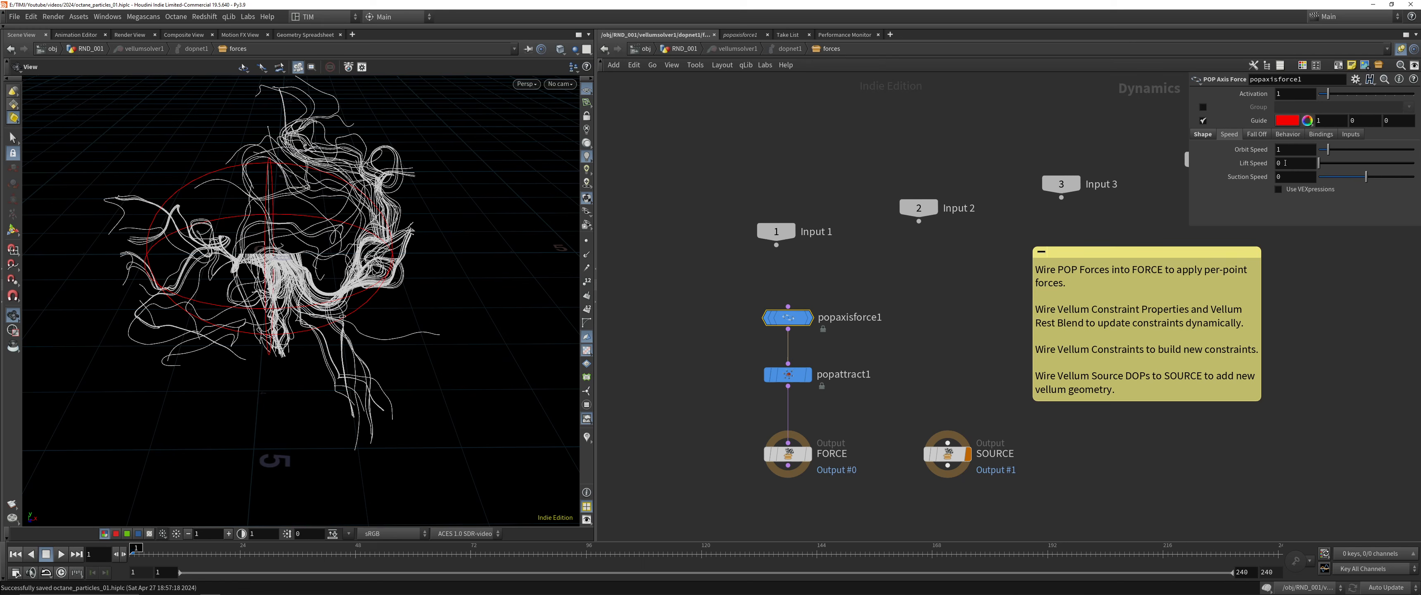
text(2)
key(Return)
key(u)
key(u)
key(u)
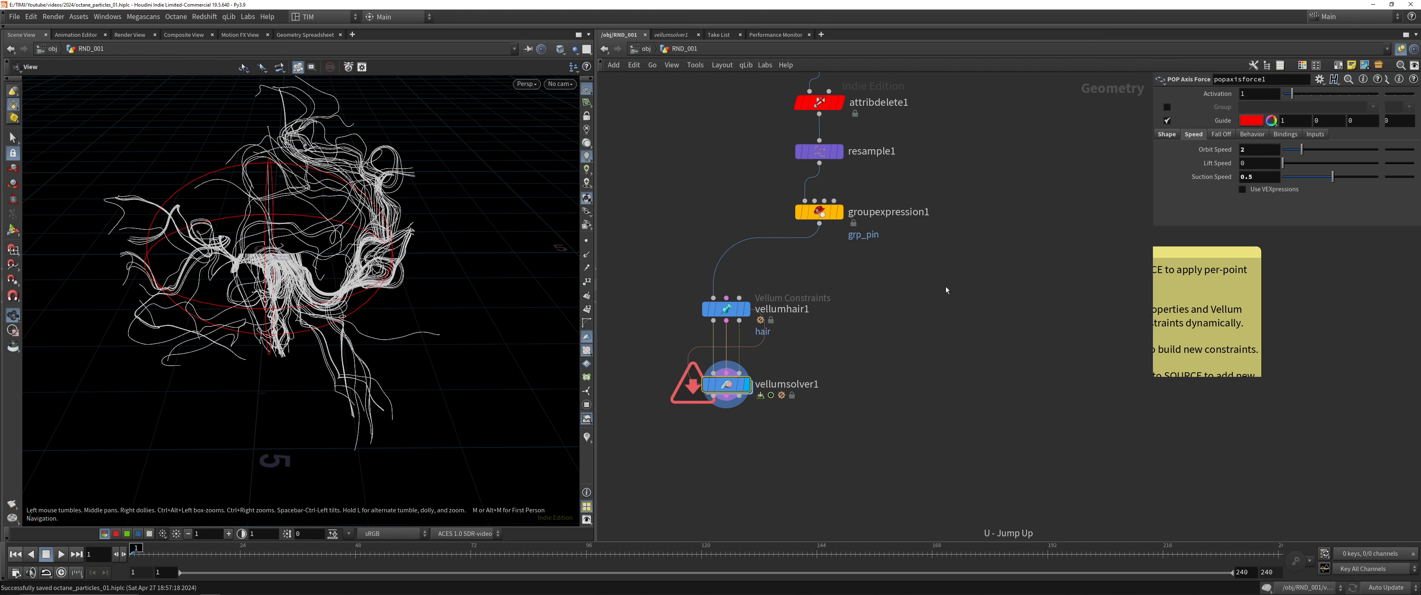
Display vellumhair1 and examine the hair thickness up close with thickness visualization temporarily turned on
click(726, 309)
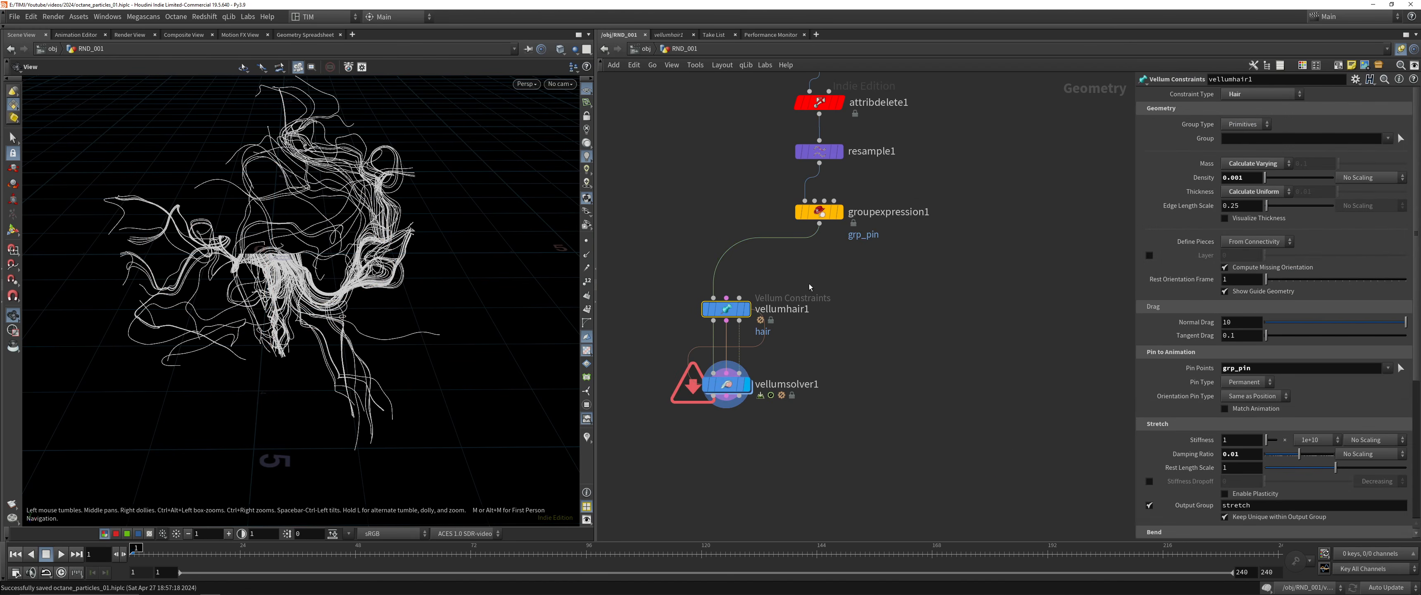
middle_drag(852, 260, 856, 298)
click(750, 348)
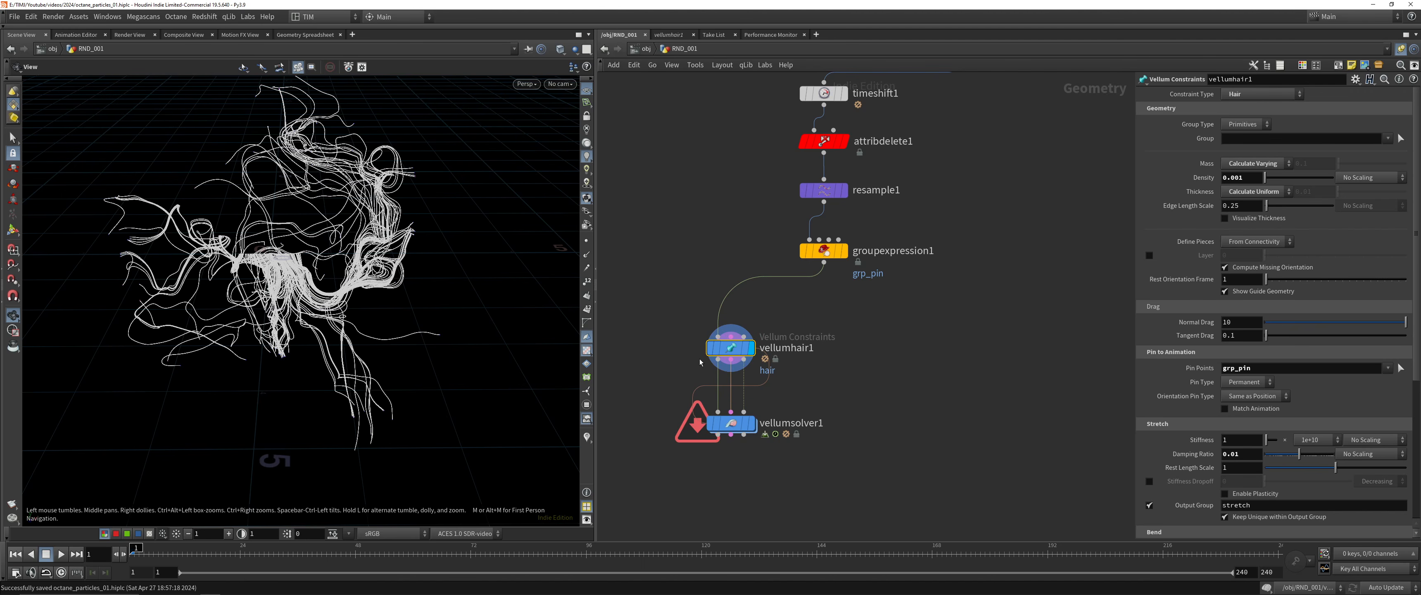
click(1225, 218)
scroll(482, 175, up, 5)
scroll(437, 199, down, 5)
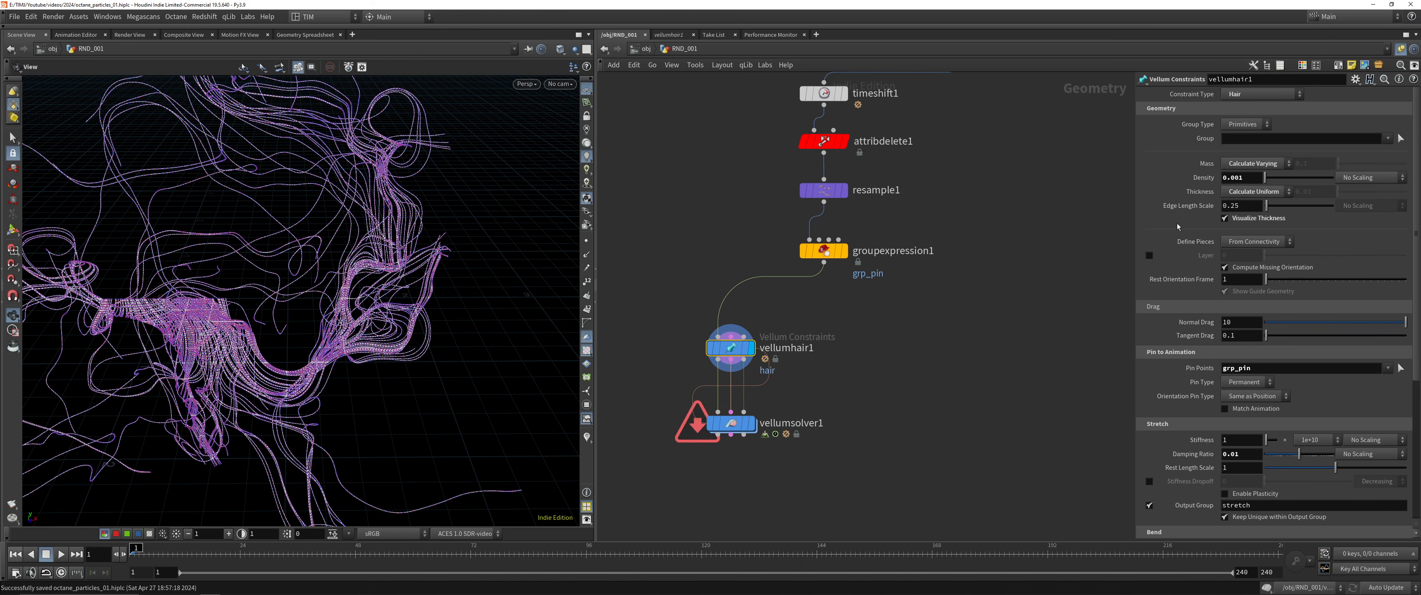
click(1225, 218)
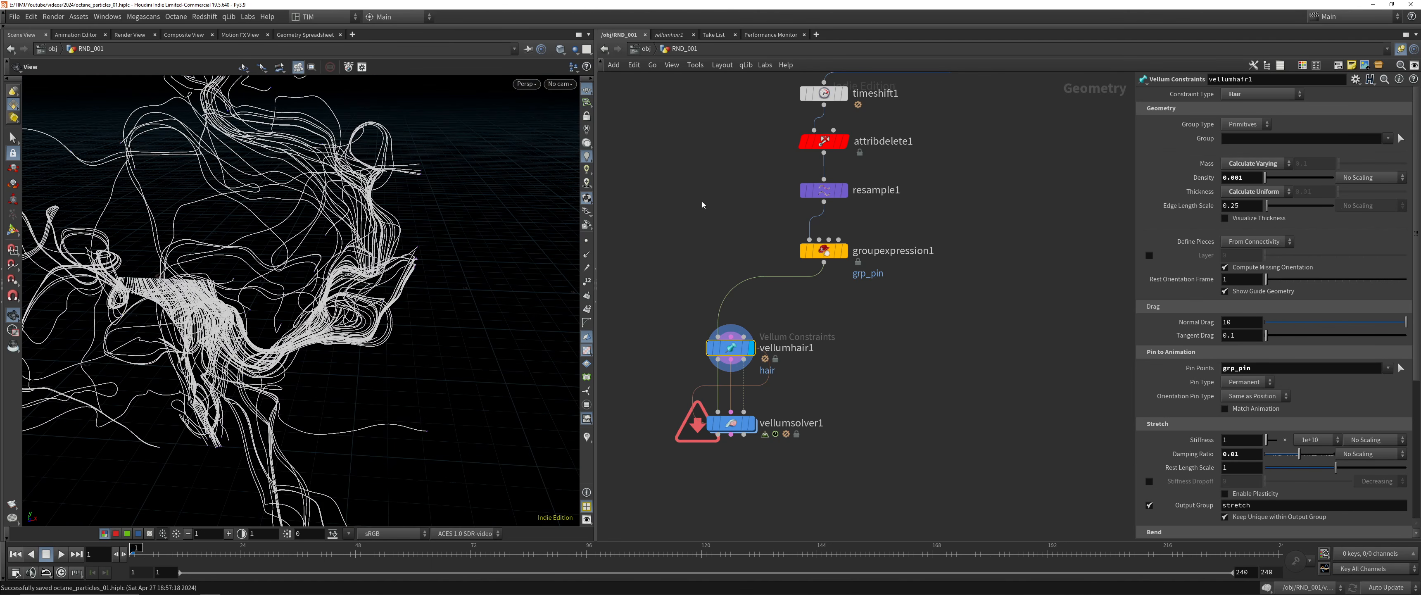
Set the display back to vellumsolver1, save the scene and reset the simulation
drag(704, 205, 860, 276)
drag(665, 478, 805, 367)
key(r)
key(ctrl+s)
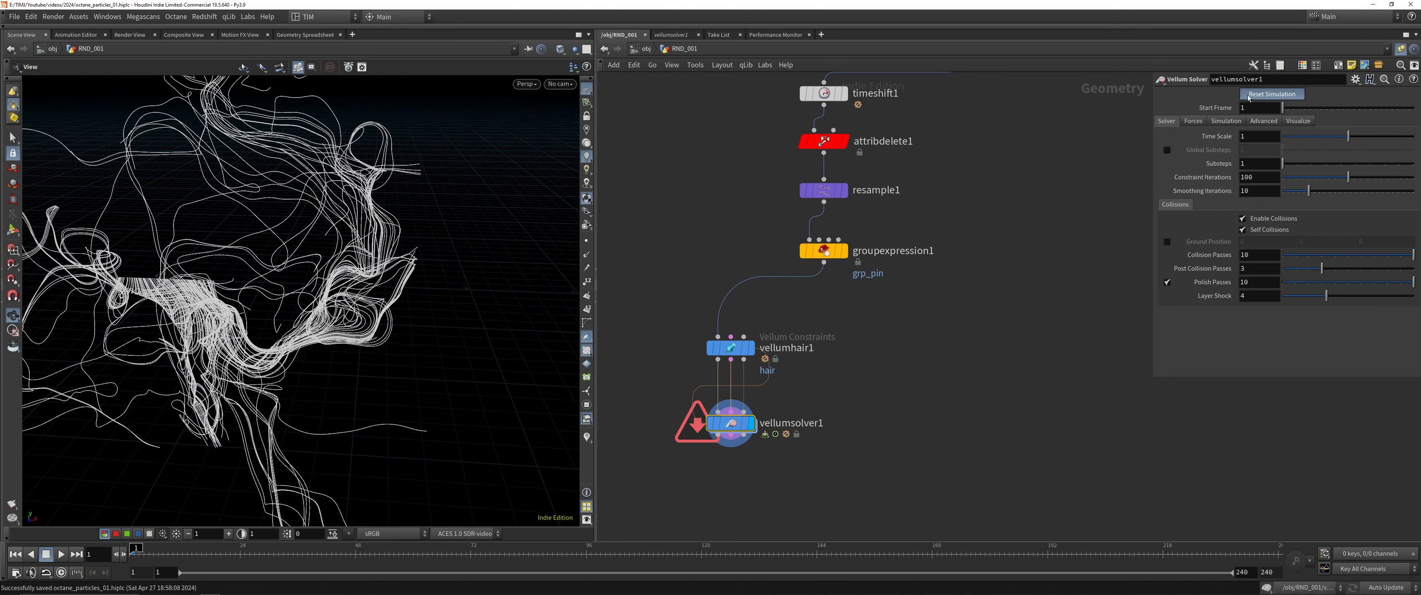
Check the force nodes inside vellumsolver1 and inspect the solver's node information from the RND_001 network
double_click(730, 424)
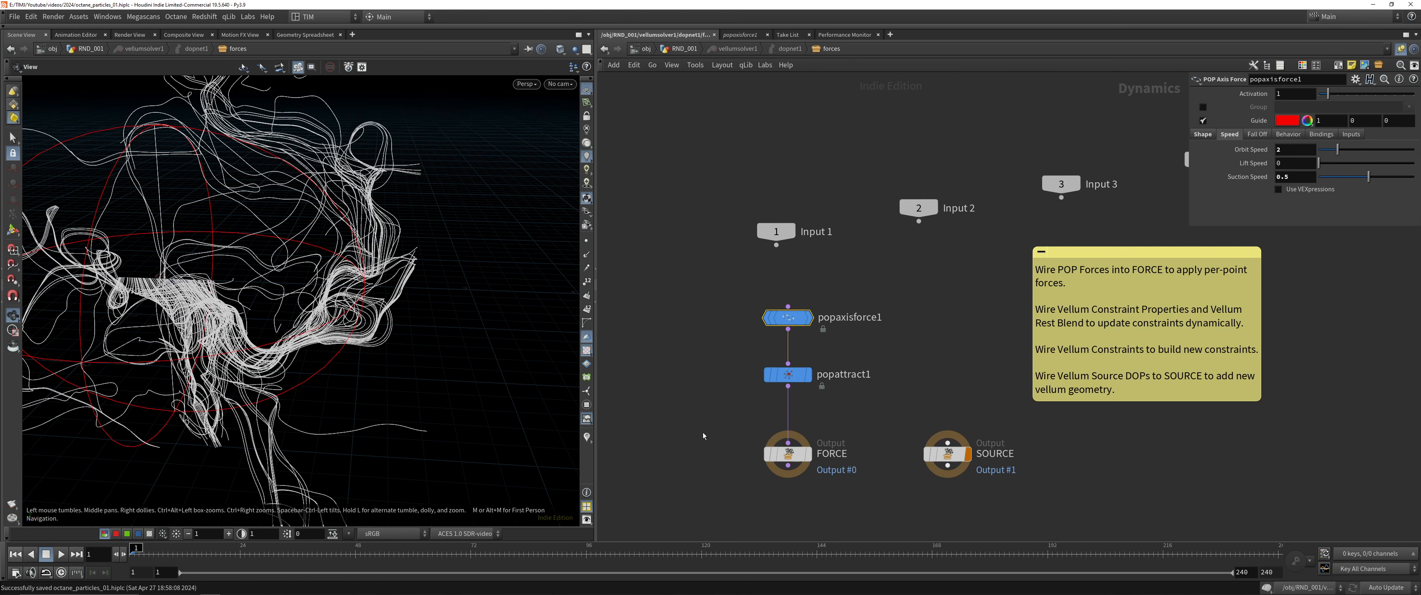
key(u)
key(u)
key(u)
middle_click(723, 421)
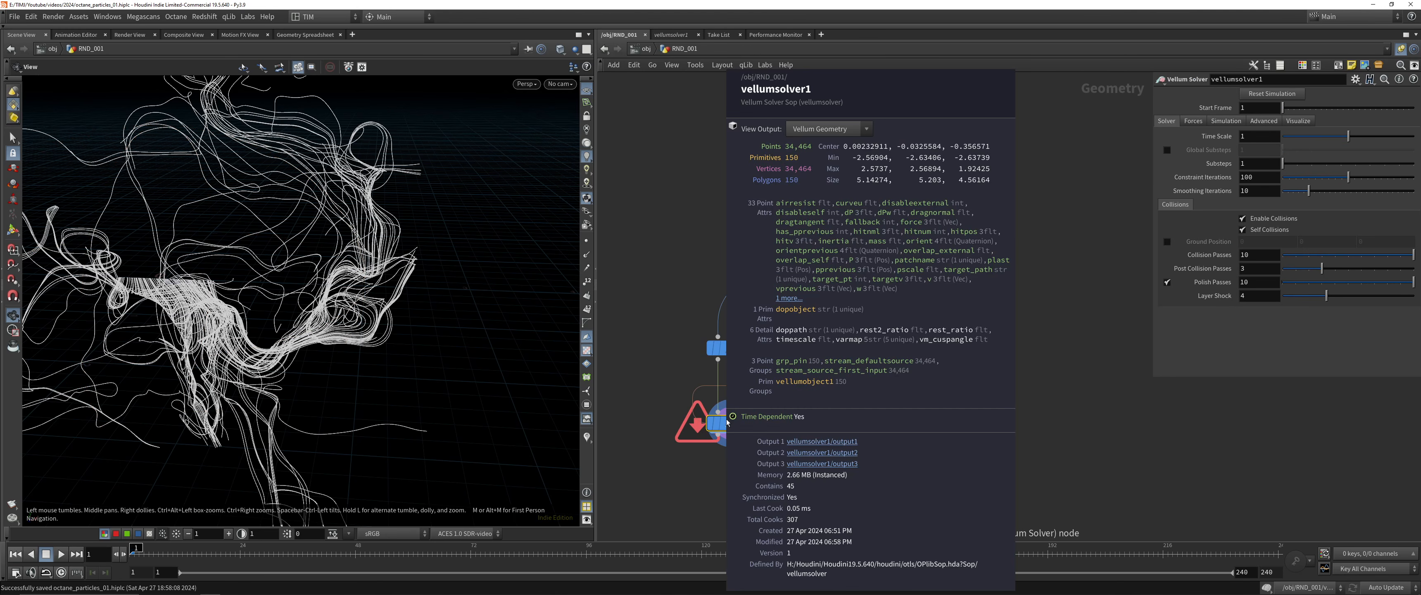
Play the Vellum simulation to examine how the hair moves, and return to the first frame
click(62, 554)
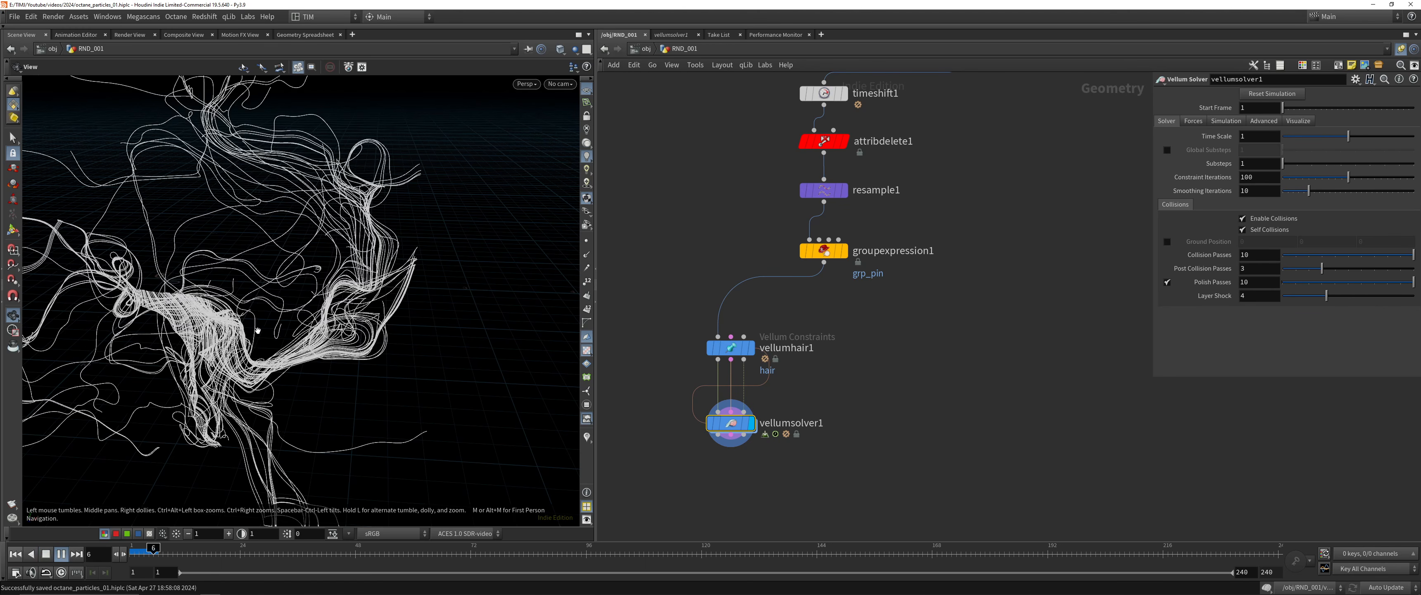
drag(209, 429, 220, 428)
key(ctrl+Up)
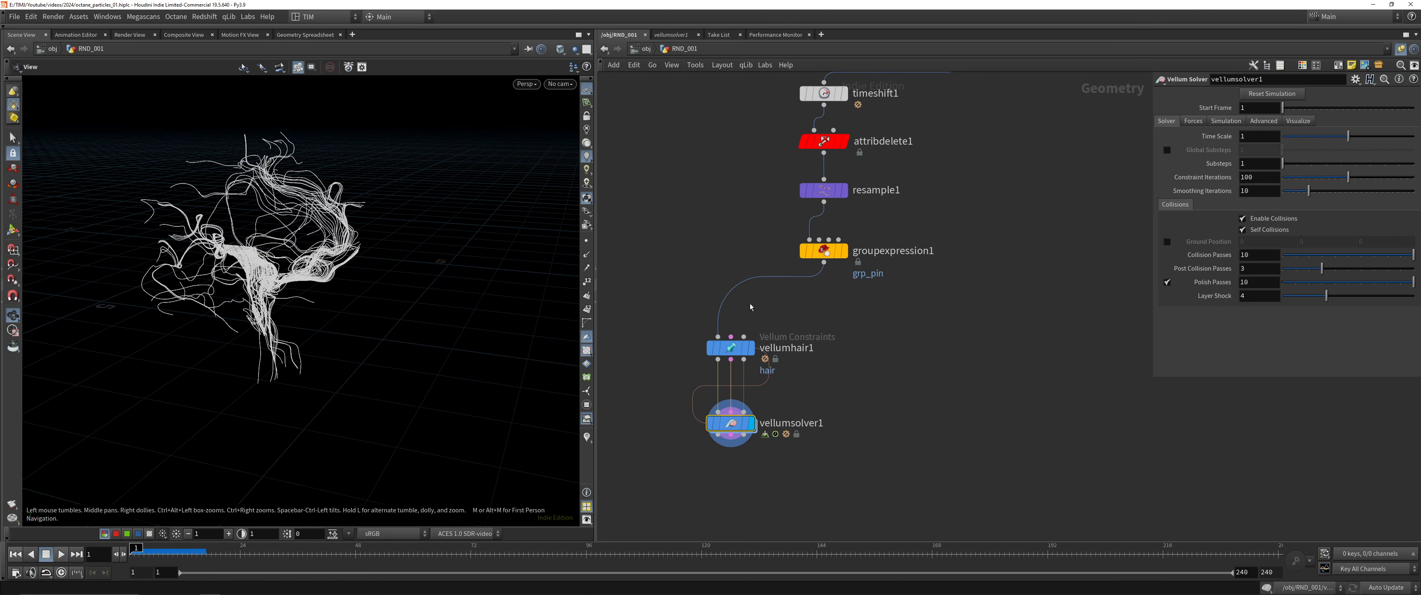
Set vellumsolver1's vertical gravity to 0, play the simulation and rewind it
click(1226, 121)
click(1193, 122)
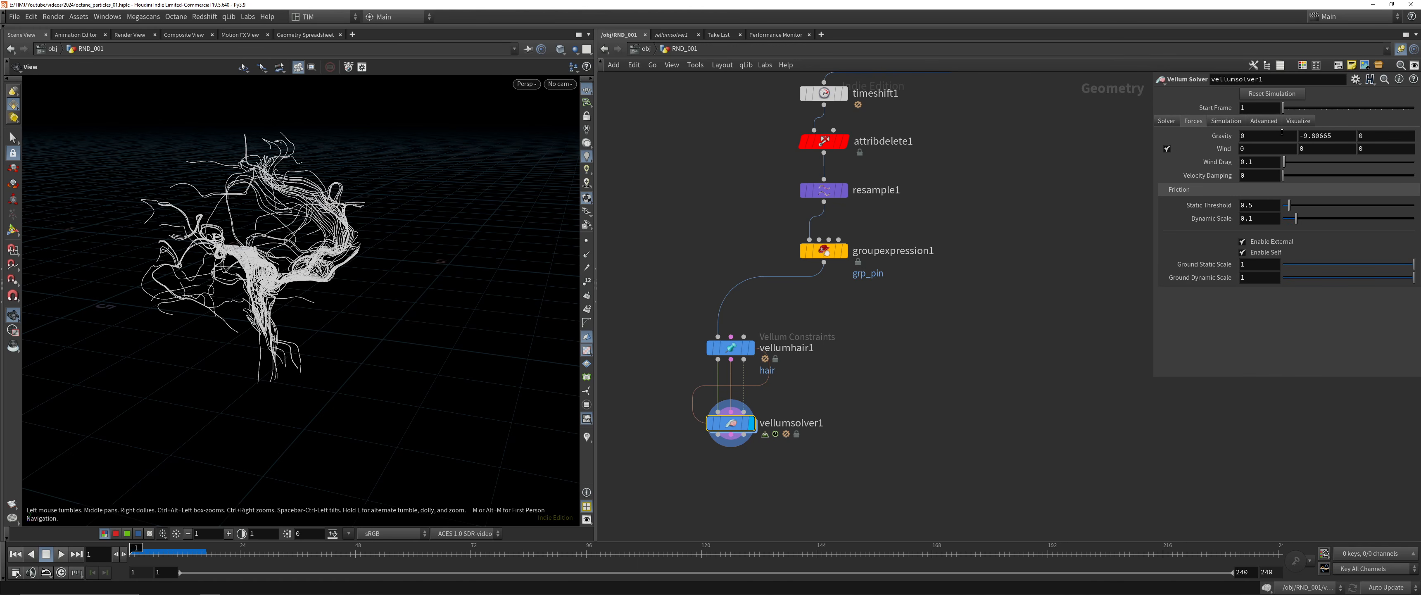
drag(717, 415, 737, 407)
key(Up)
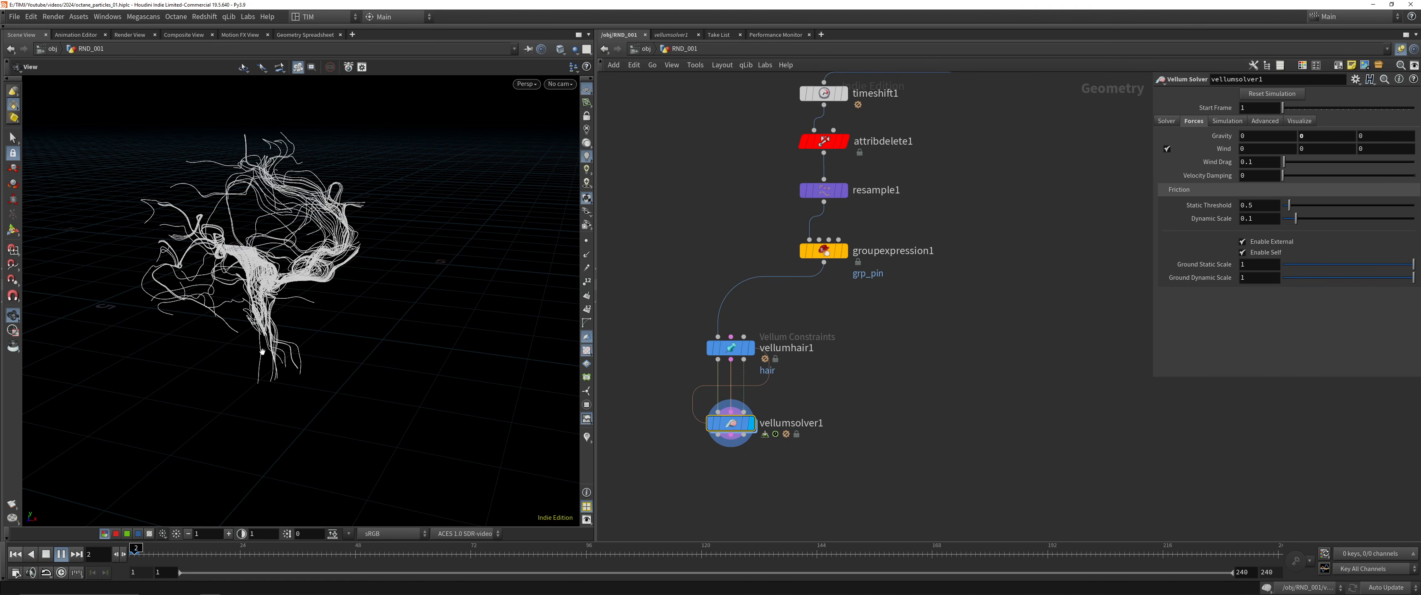
scroll(296, 332, up, 3)
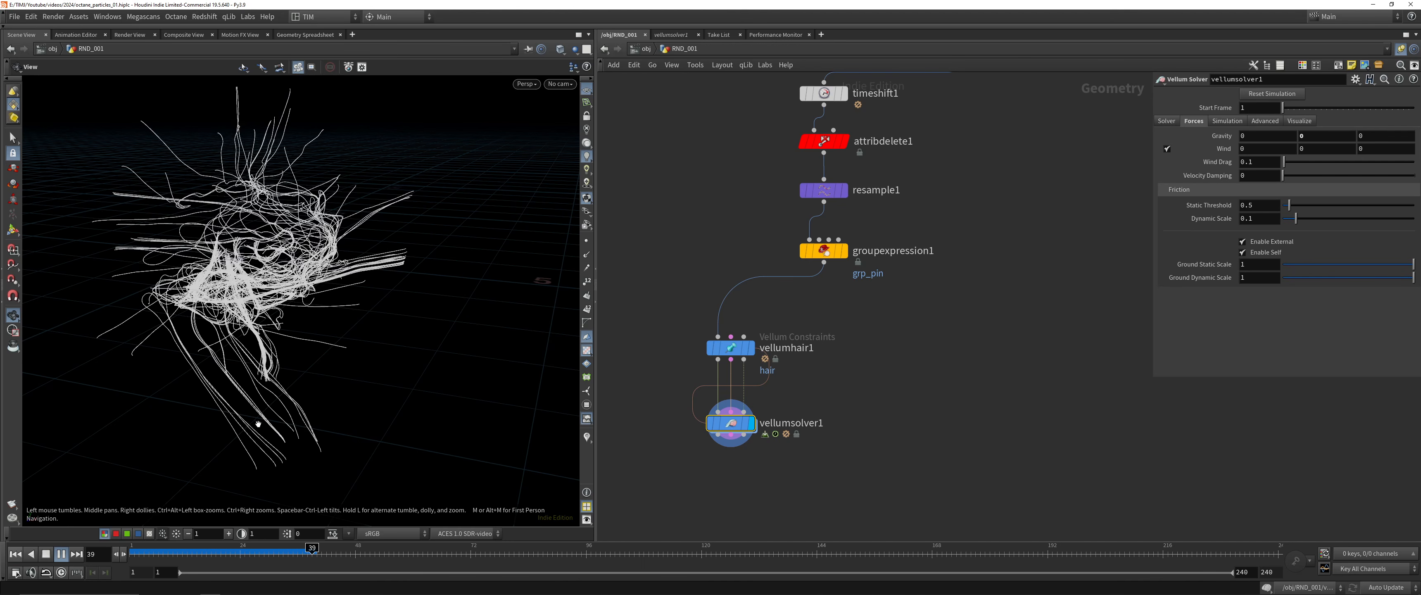
click(15, 554)
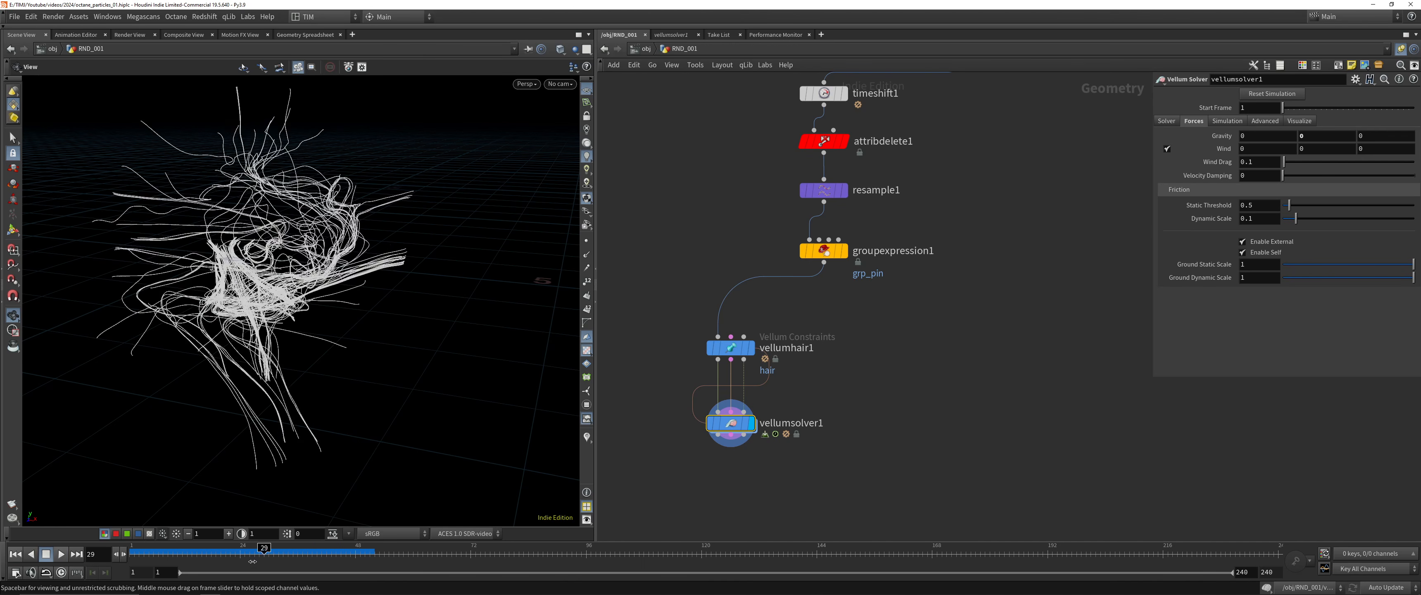
Reopen vellumsolver1's force network and set popaxisforce1's orbit speed to 0.2
double_click(733, 424)
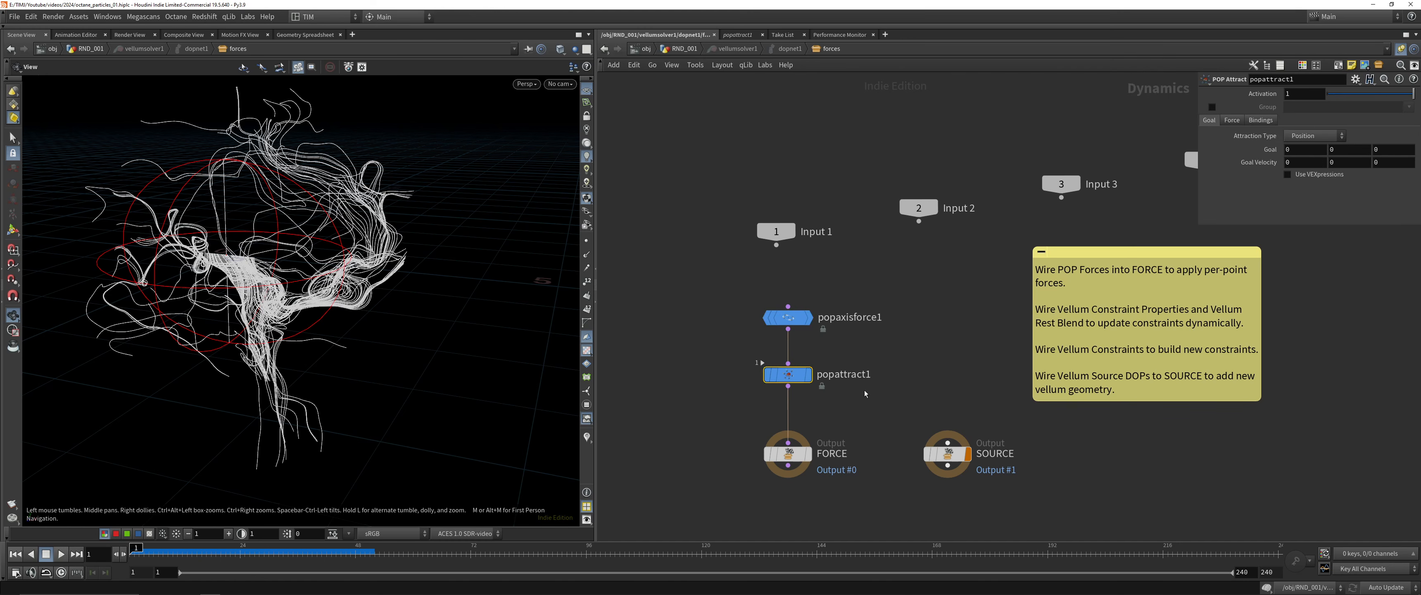
drag(708, 296, 817, 331)
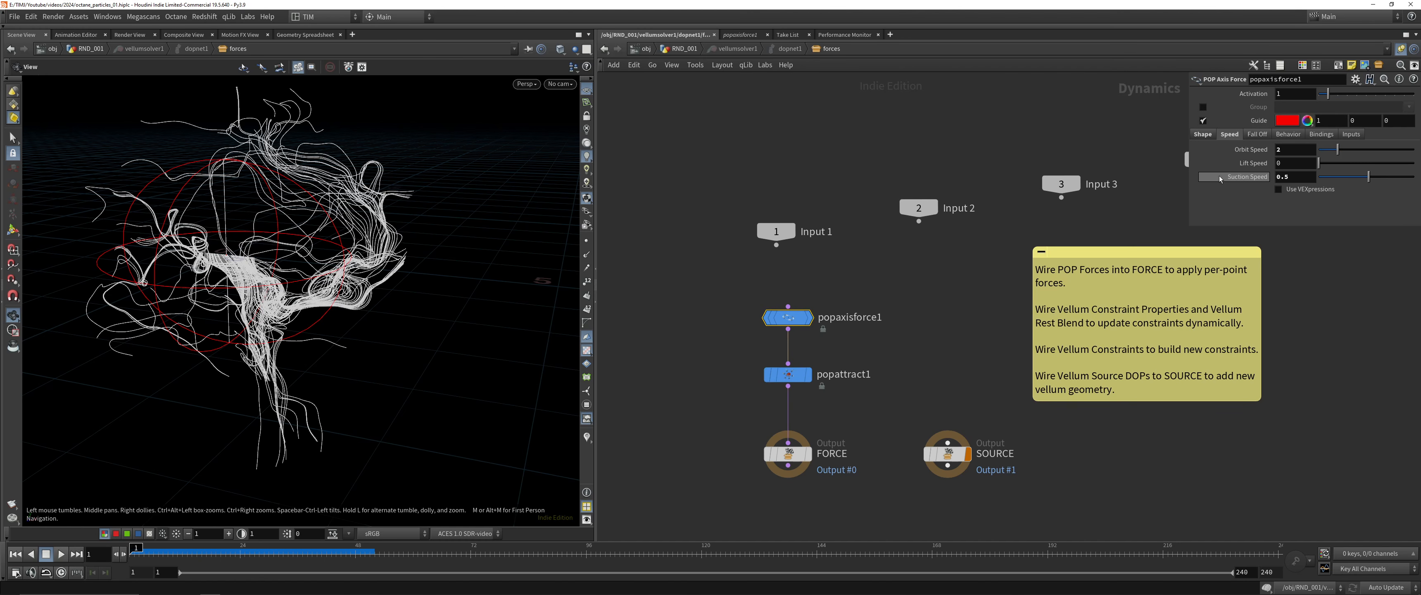
click(1286, 149)
text(0.2)
key(Return)
Set popattract1's force scale to 2, play the simulation while viewing it from another angle, and rewind it
click(821, 374)
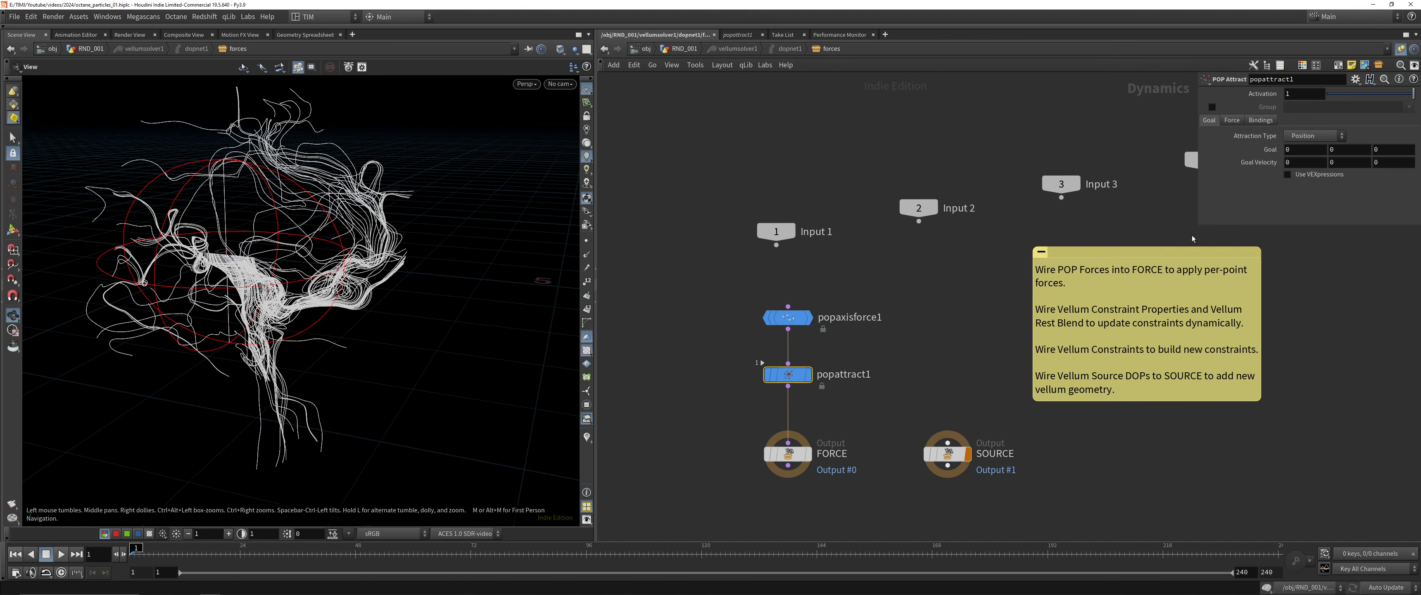
click(972, 319)
key(Up)
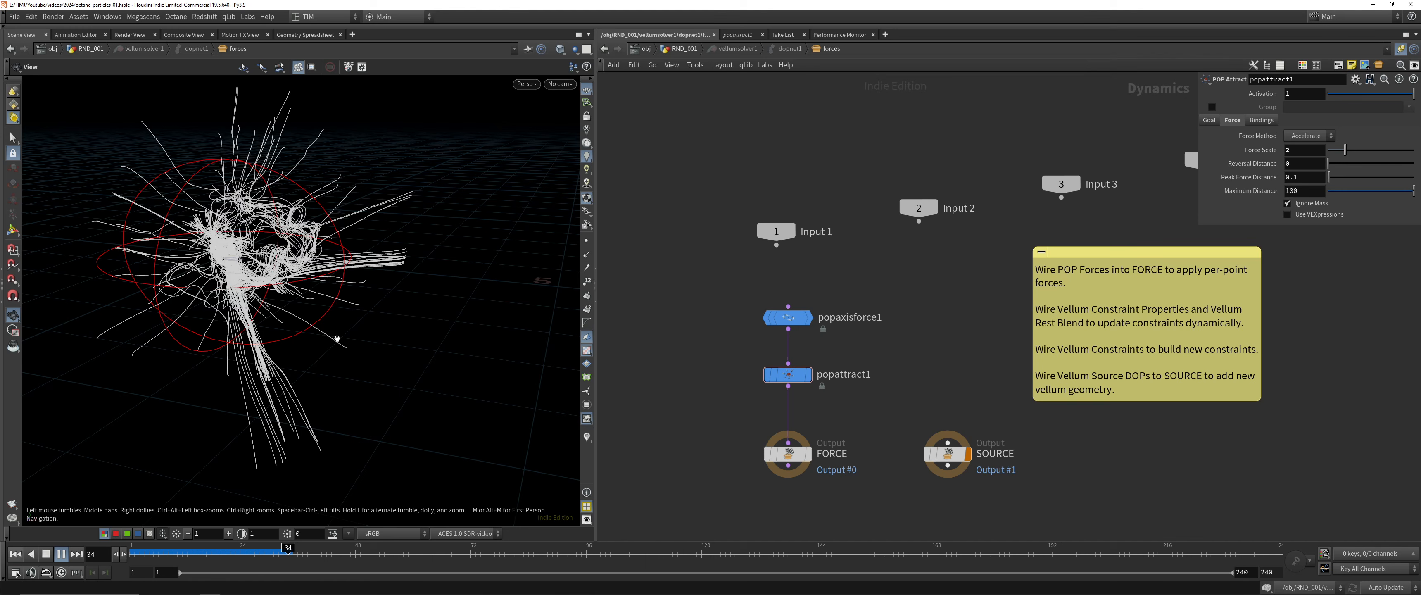
drag(334, 328, 314, 264)
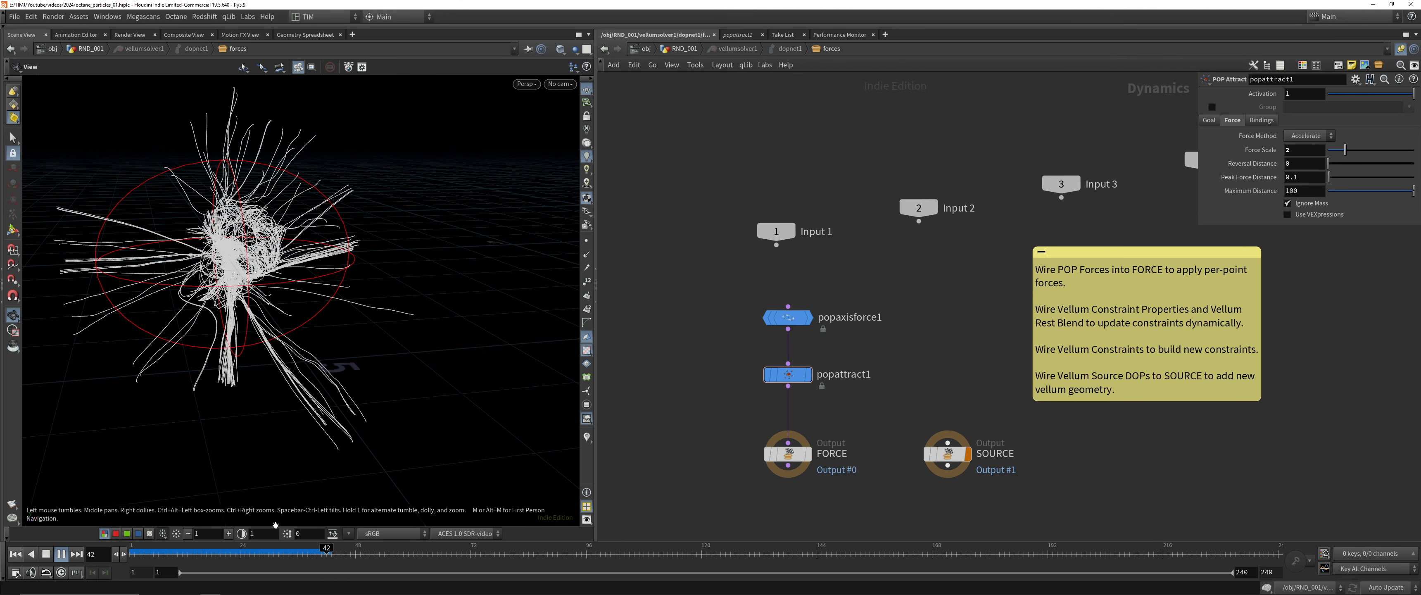
click(16, 554)
Replay the simulation from a closer view to examine the hair's attraction toward the center, and rewind it
drag(212, 421, 211, 449)
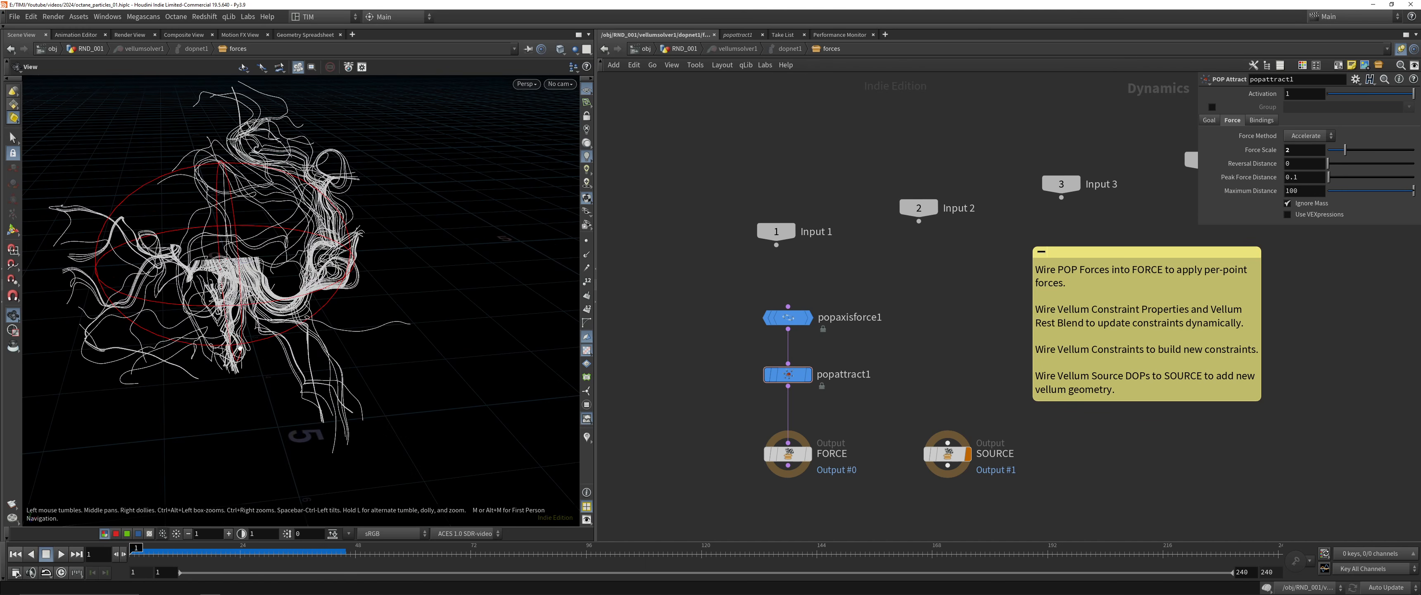
right_drag(211, 448, 206, 499)
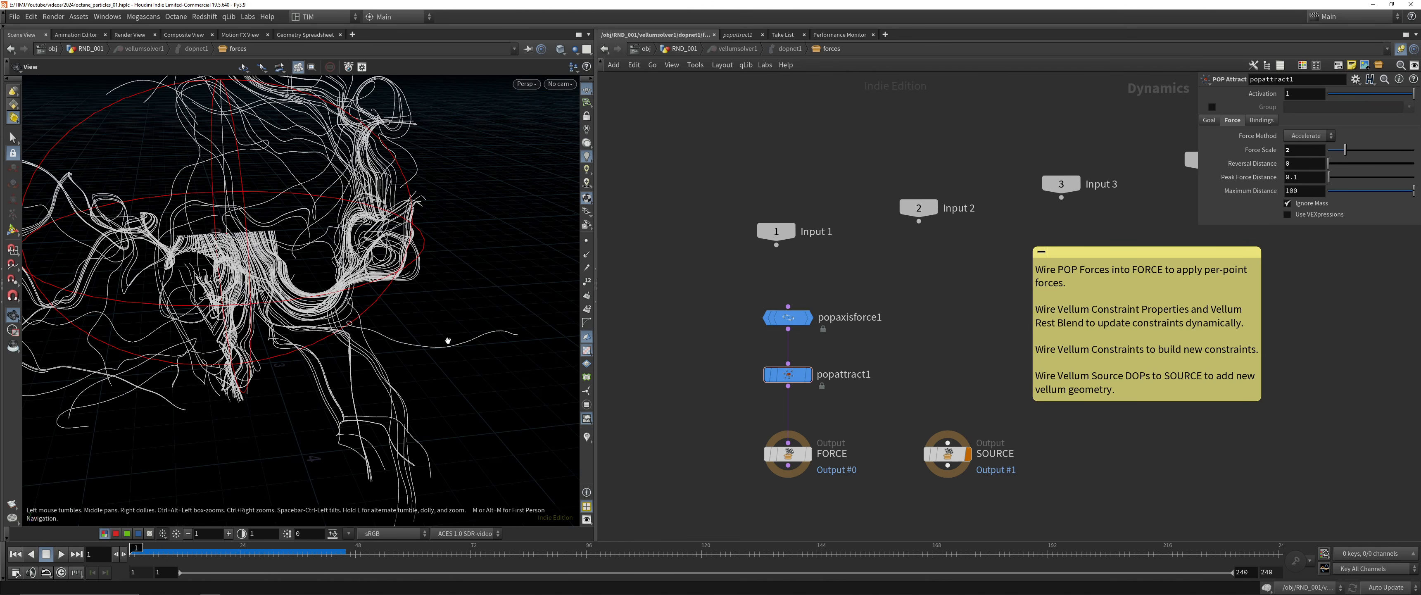
click(62, 554)
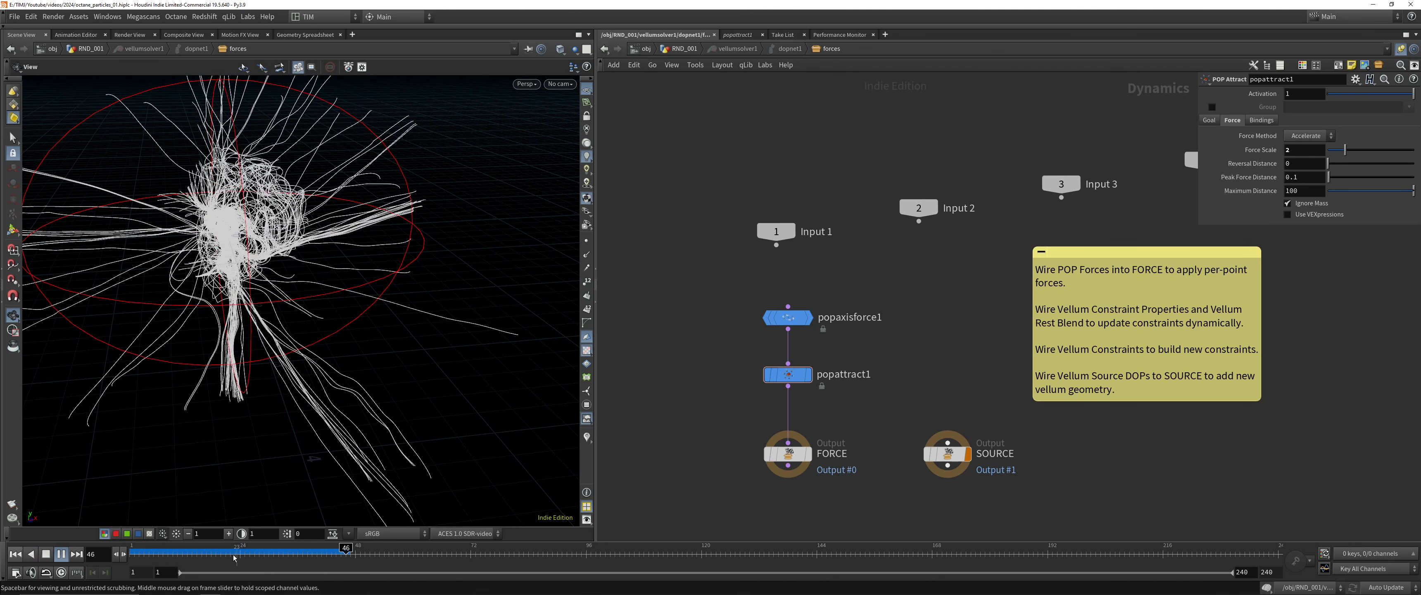
click(15, 554)
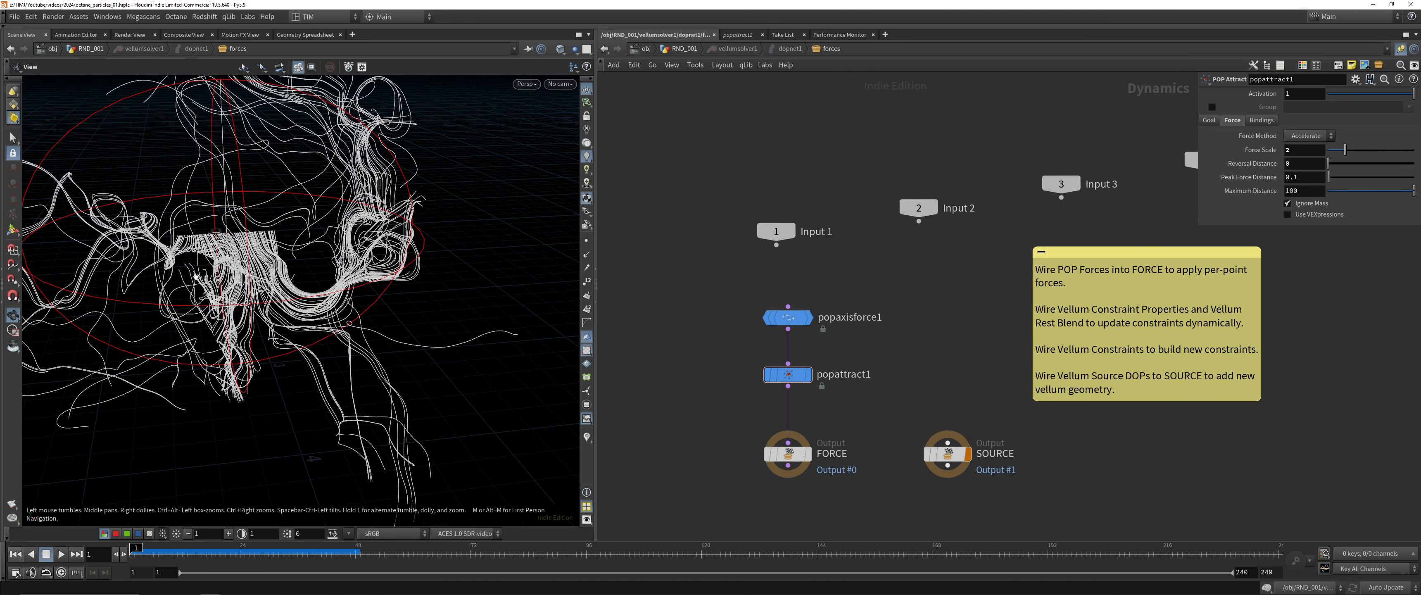
Return from the force network to the RND_001 geometry level and display matchsize1
drag(195, 278, 171, 218)
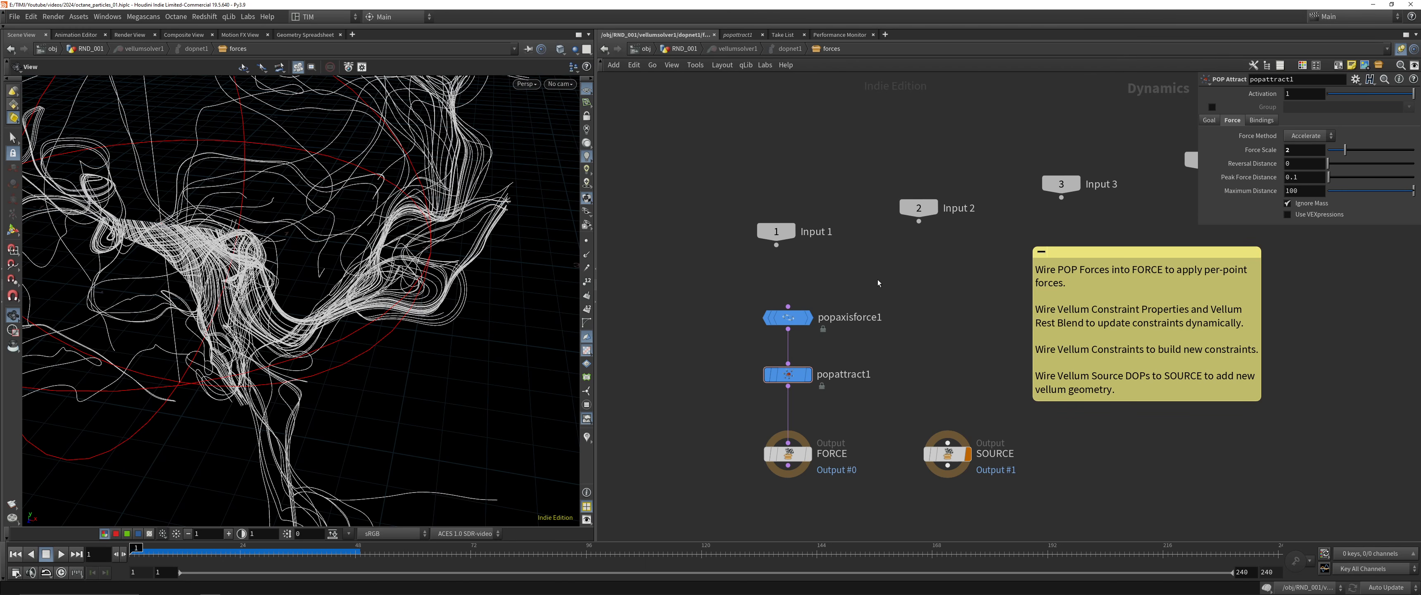
key(u)
key(u)
key(u)
scroll(883, 398, up, 4)
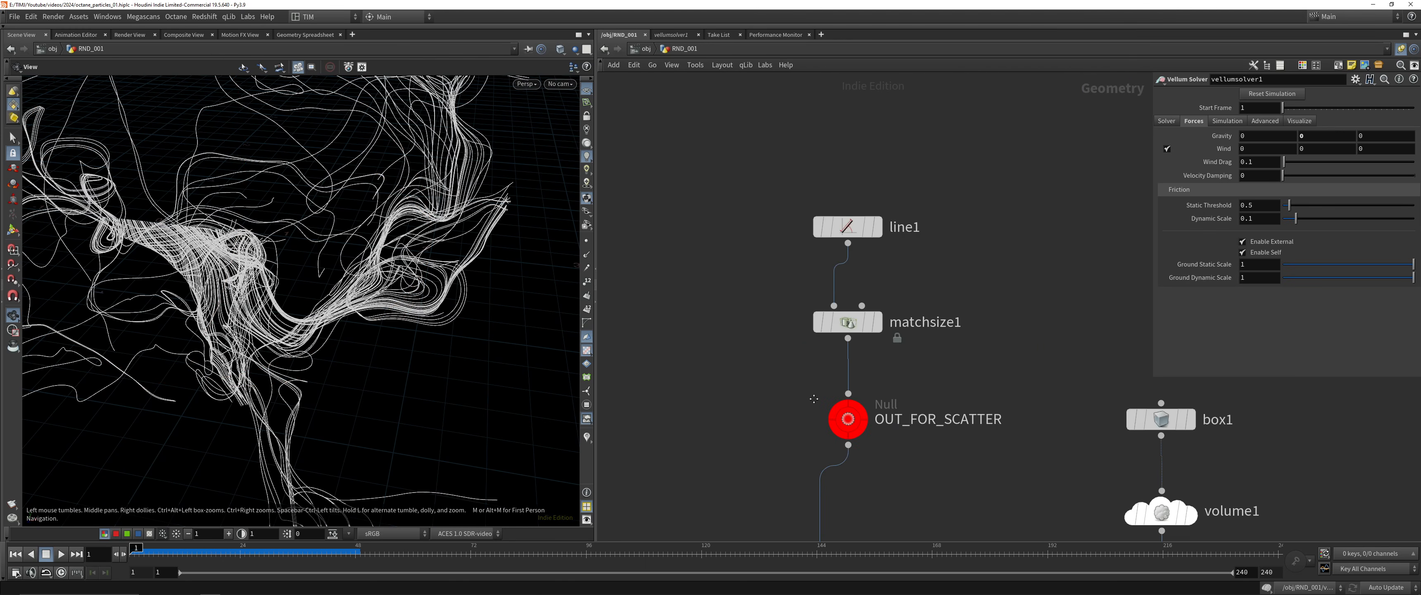
drag(744, 240, 979, 330)
click(866, 304)
right_drag(331, 249, 224, 458)
Add a sphere, wire it into matchsize1 in place of line1, and change its primitive type
key(Tab)
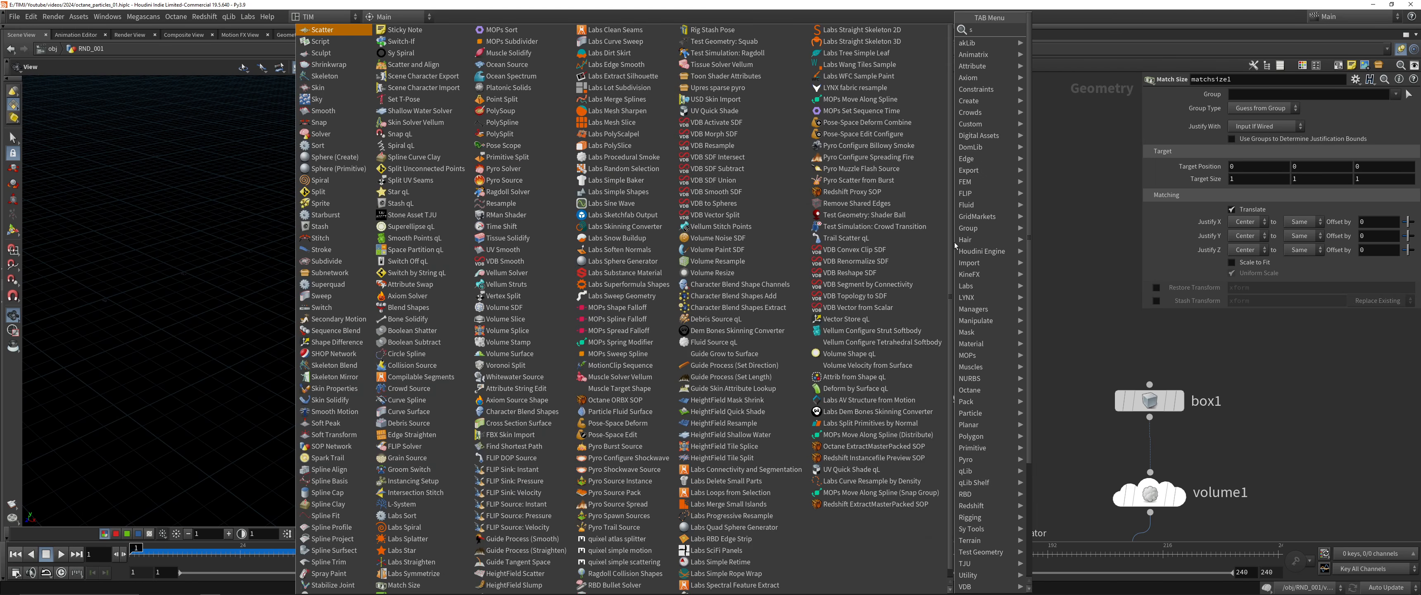
text(sper)
key(BackSpace)
key(BackSpace)
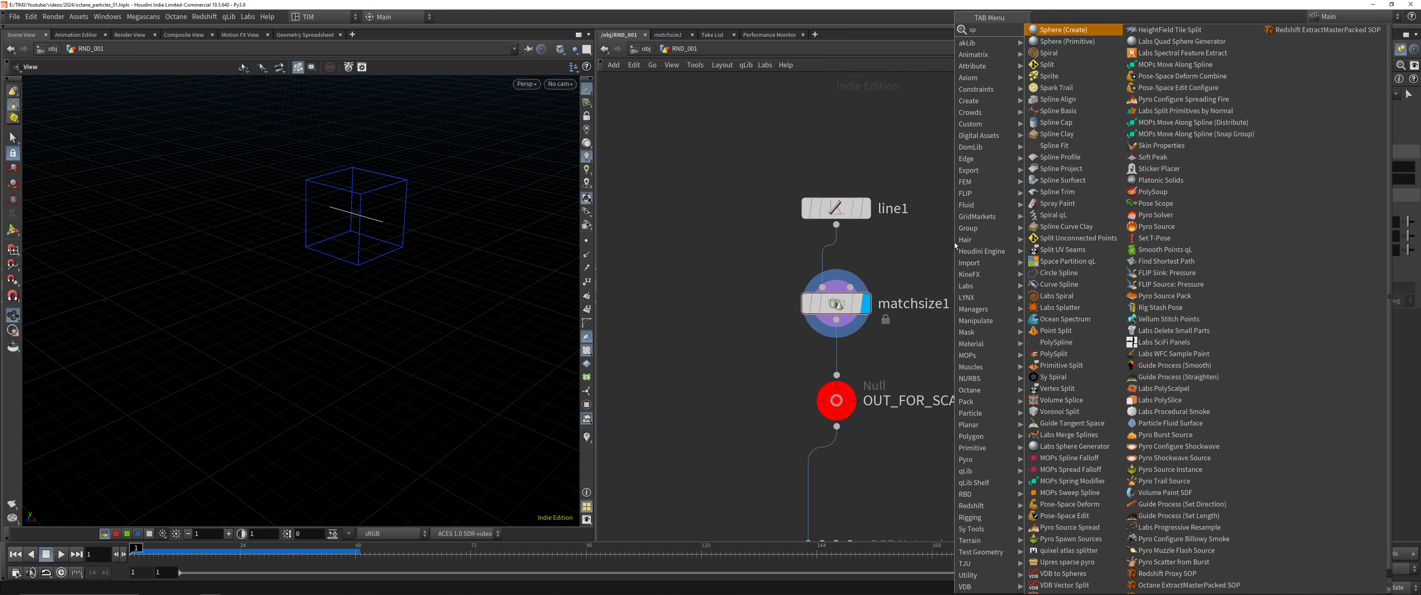
text(h)
key(Return)
click(956, 242)
drag(955, 258, 966, 225)
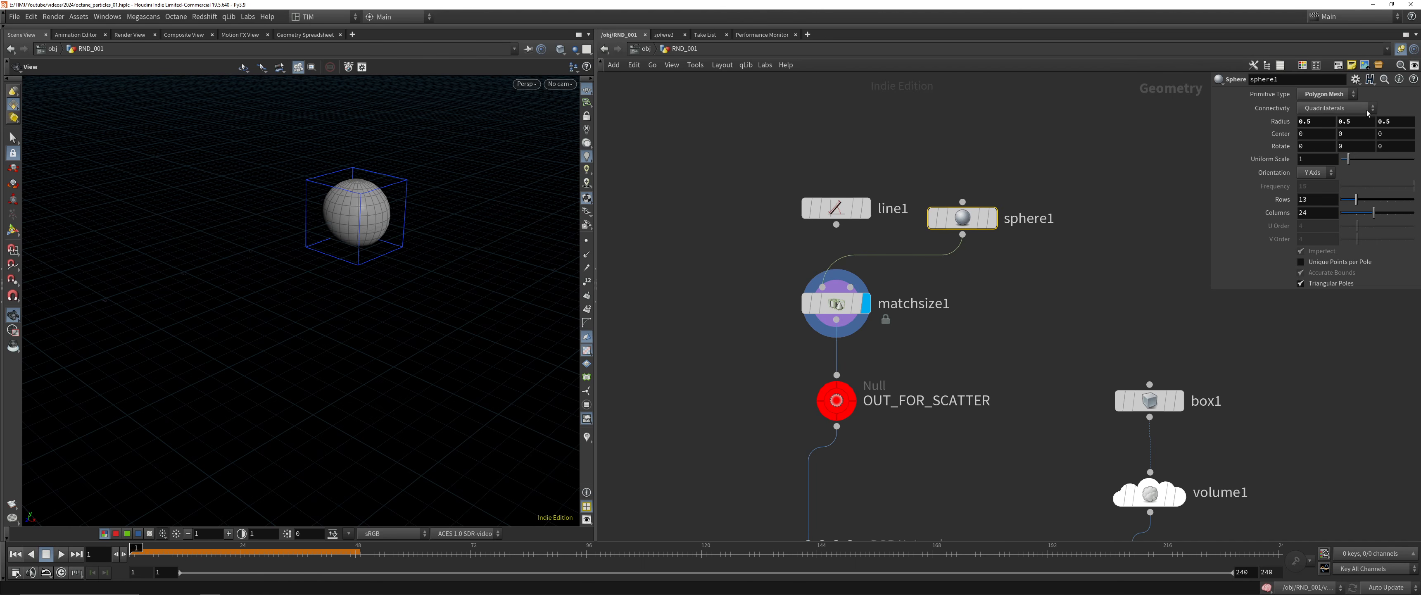
click(1325, 94)
click(1323, 119)
Display popnet, play the particle simulation and jump to the last frame, 240
scroll(884, 309, down, 2)
middle_drag(896, 480, 890, 204)
click(840, 207)
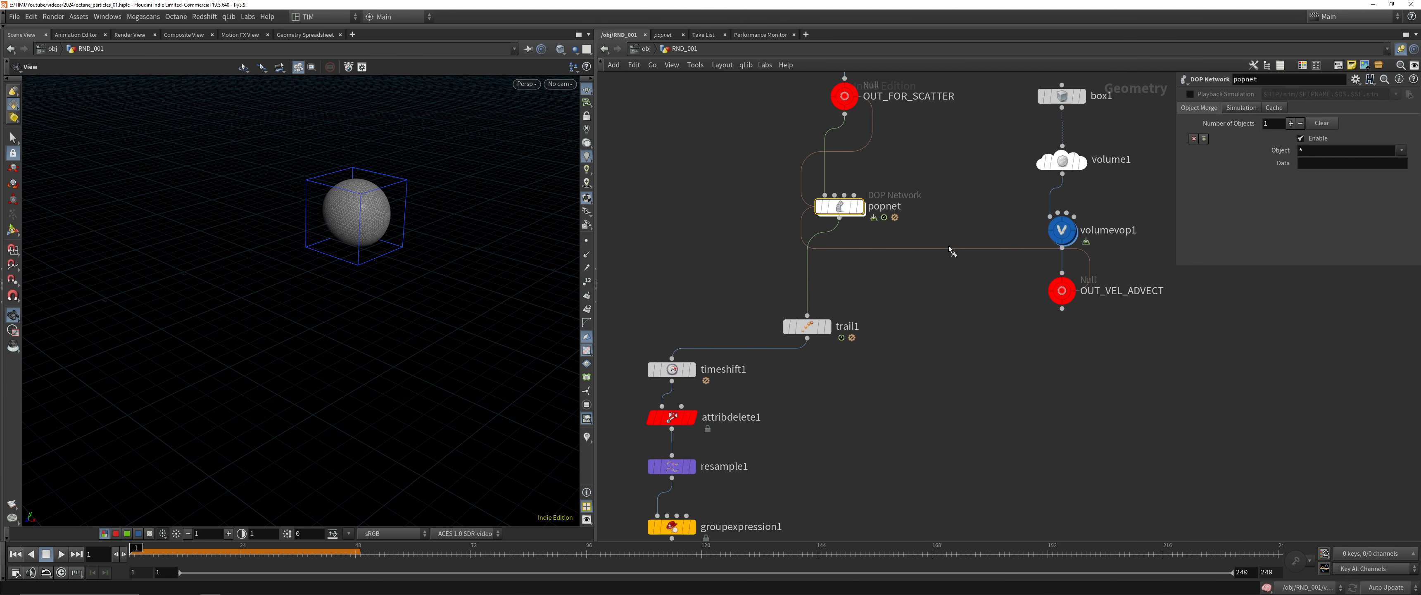
key(r)
click(62, 554)
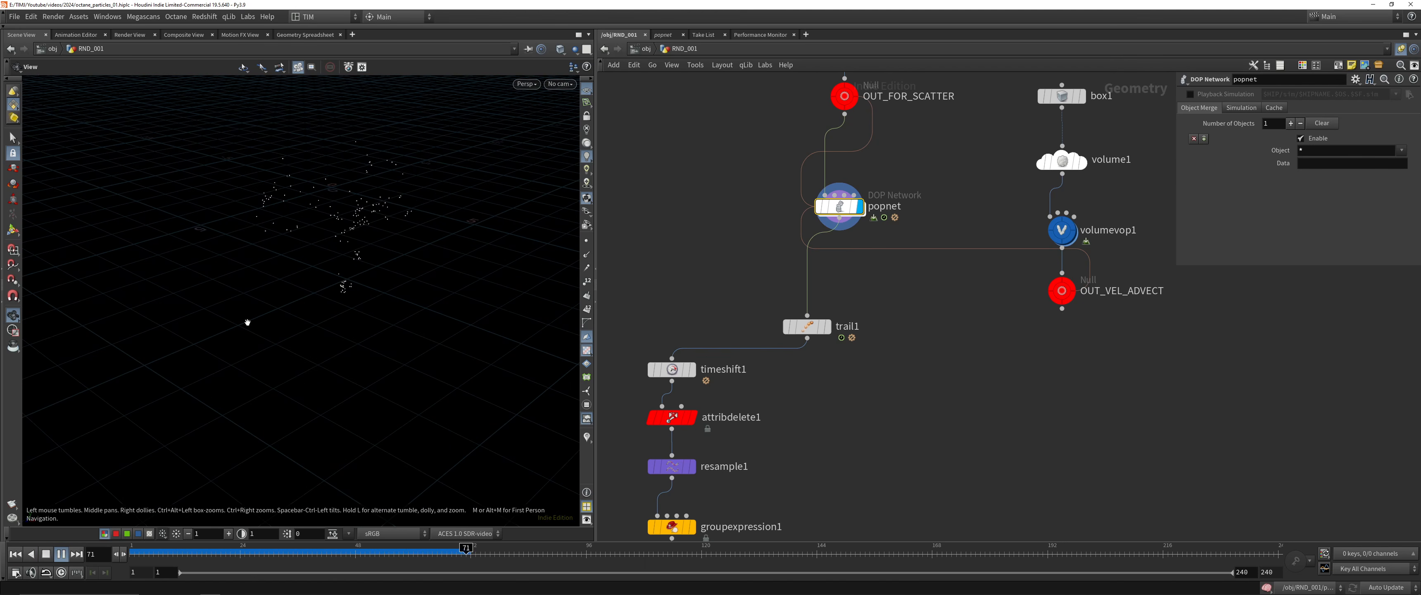
click(77, 553)
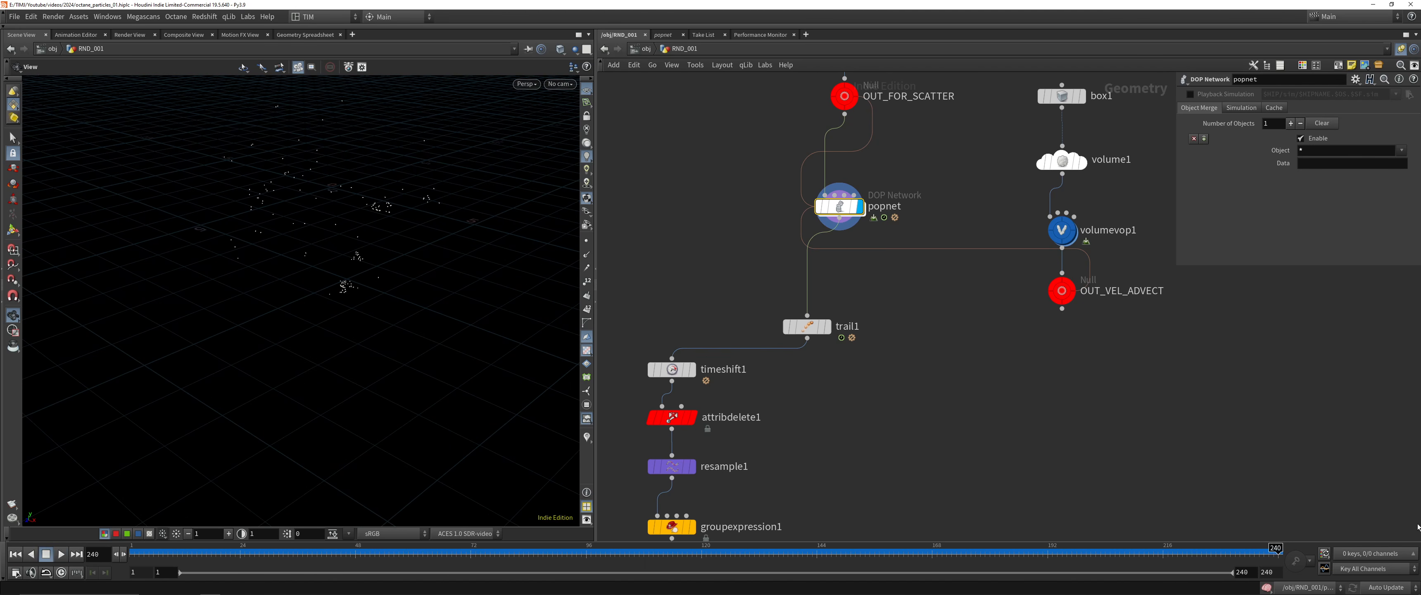
Display trail1 and then groupexpression1 to inspect the new curves at frame 240
click(807, 326)
key(r)
middle_drag(771, 468, 847, 305)
click(749, 364)
key(r)
middle_drag(863, 419, 936, 243)
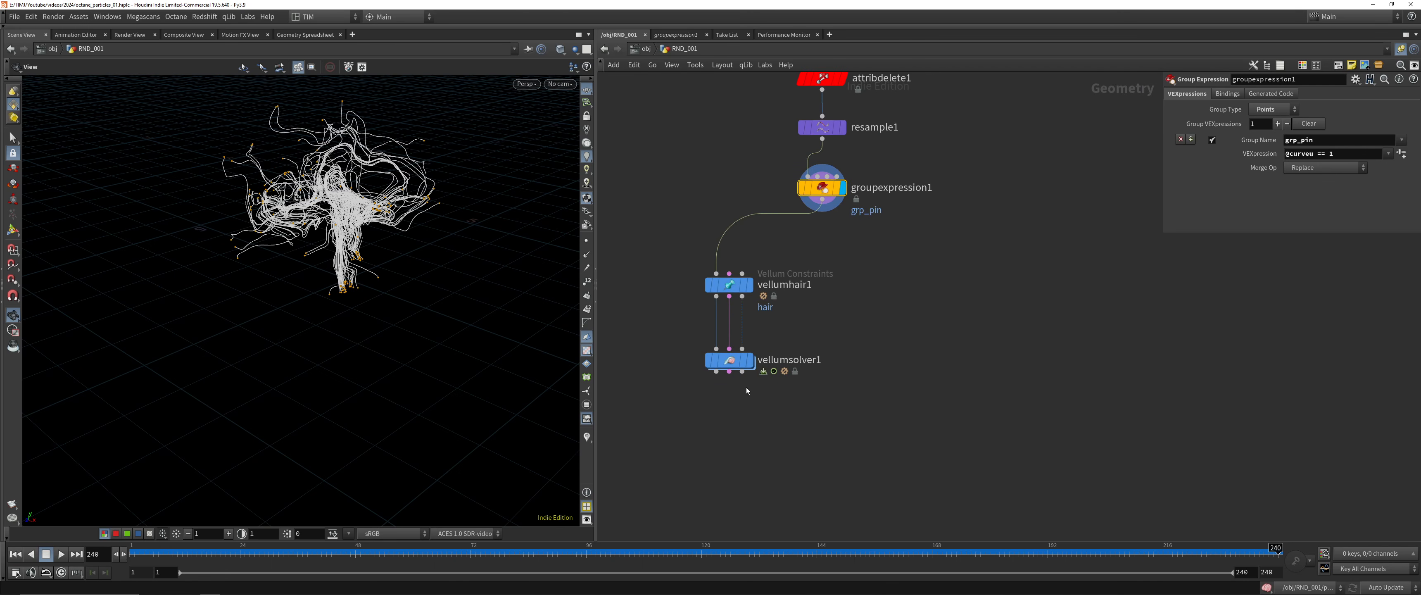
Display vellumsolver1, save the scene, and play the hair simulation before rewinding it
click(729, 361)
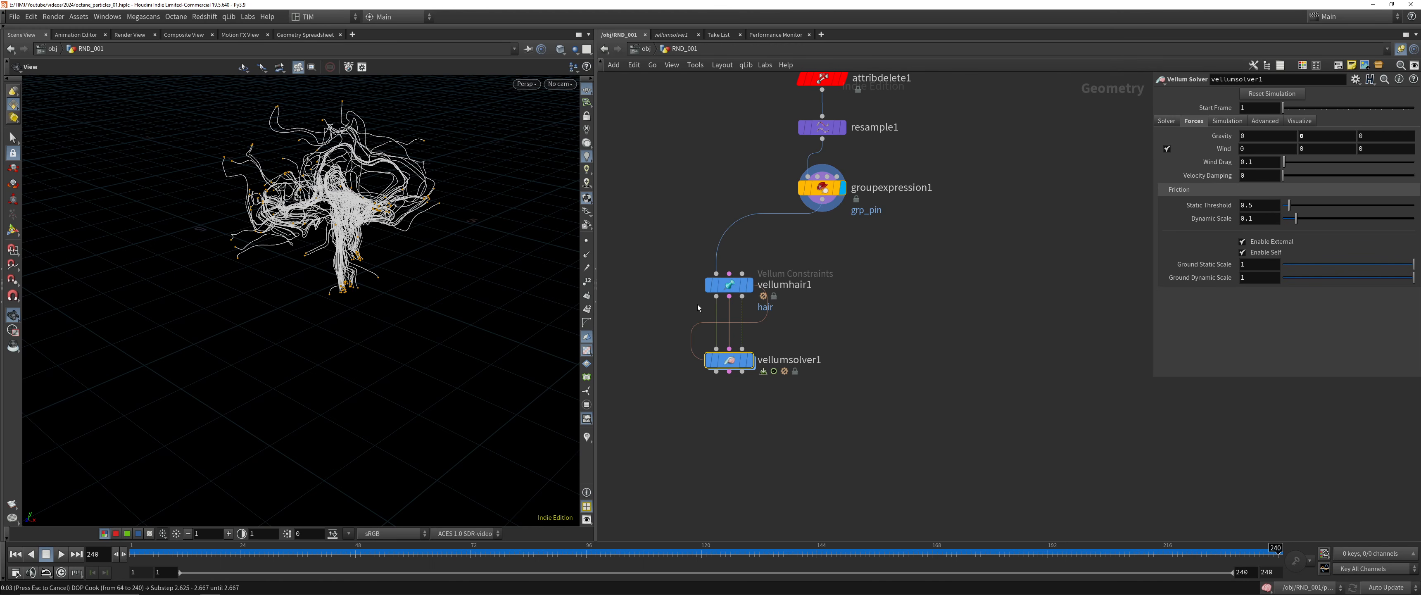
key(ctrl+s)
key(ctrl+s)
key(Up)
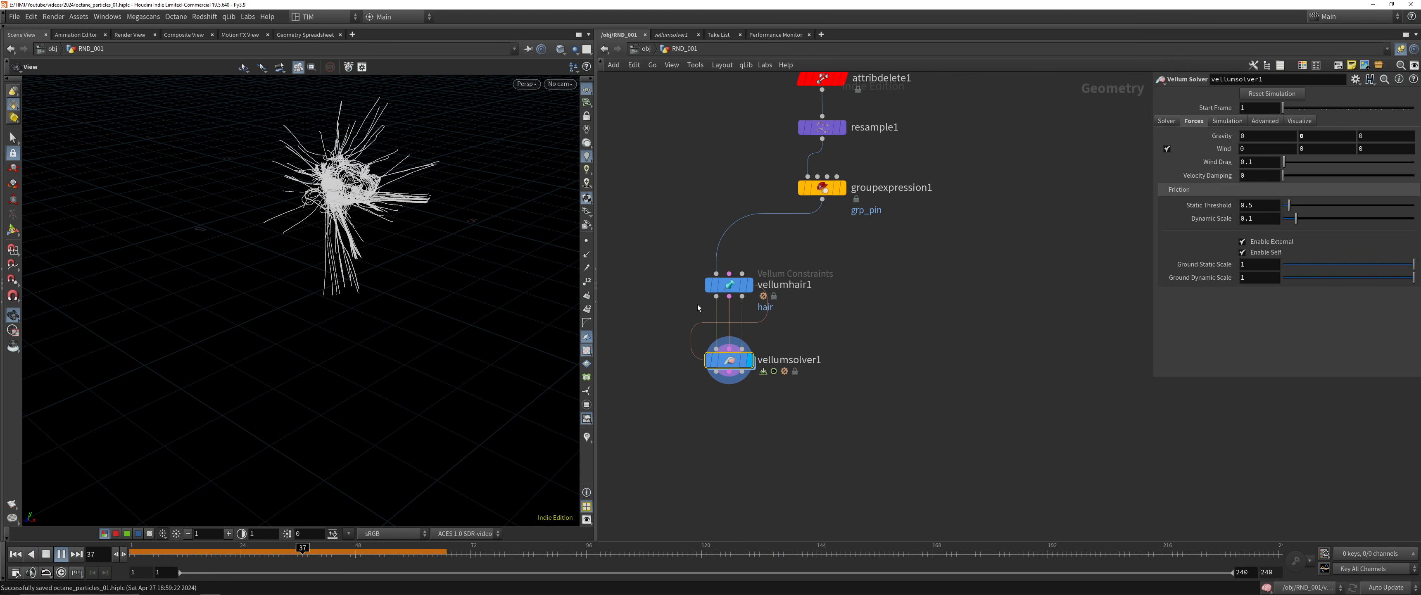
click(15, 554)
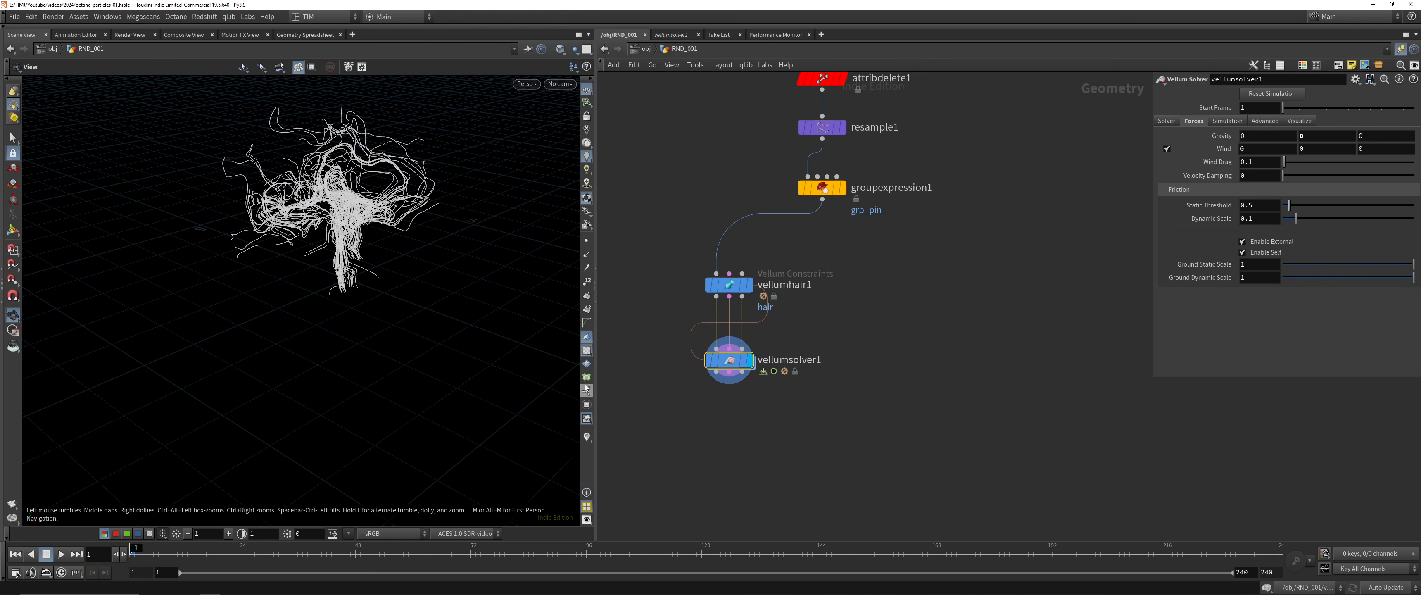
Play the hair simulation from a closer view, scrub through its cached frames and rewind it
drag(461, 247, 315, 182)
middle_drag(310, 342, 306, 289)
key(ctrl+s)
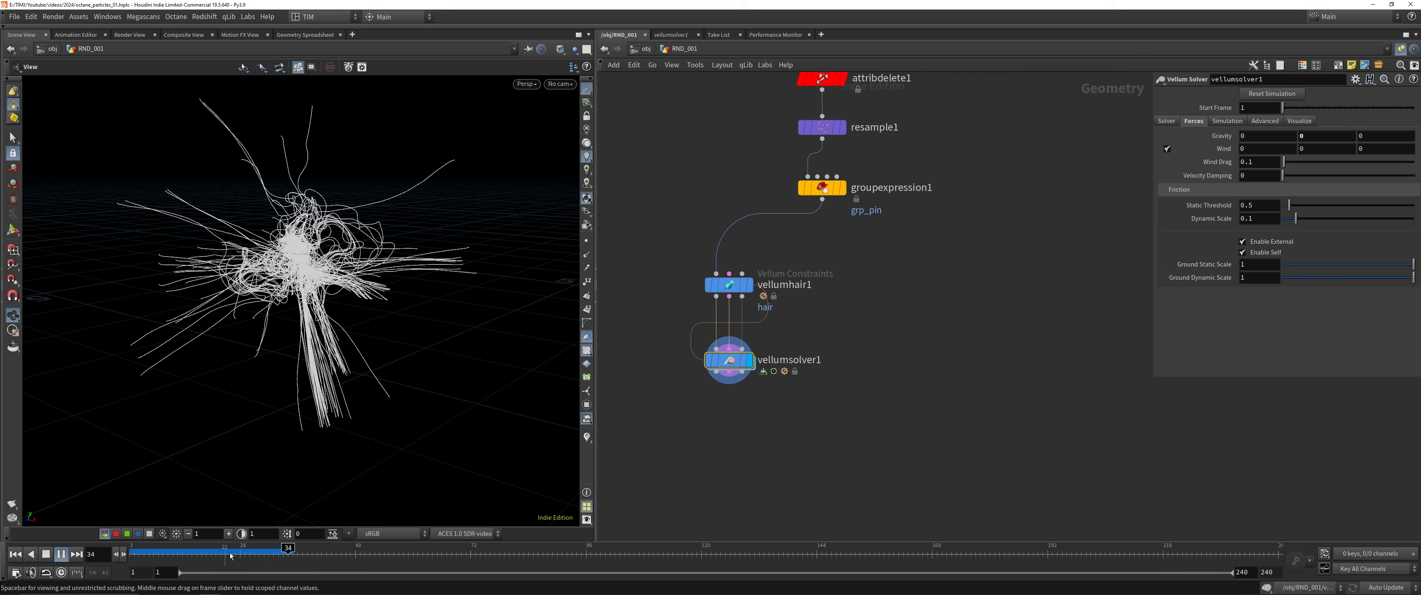
drag(233, 559, 279, 566)
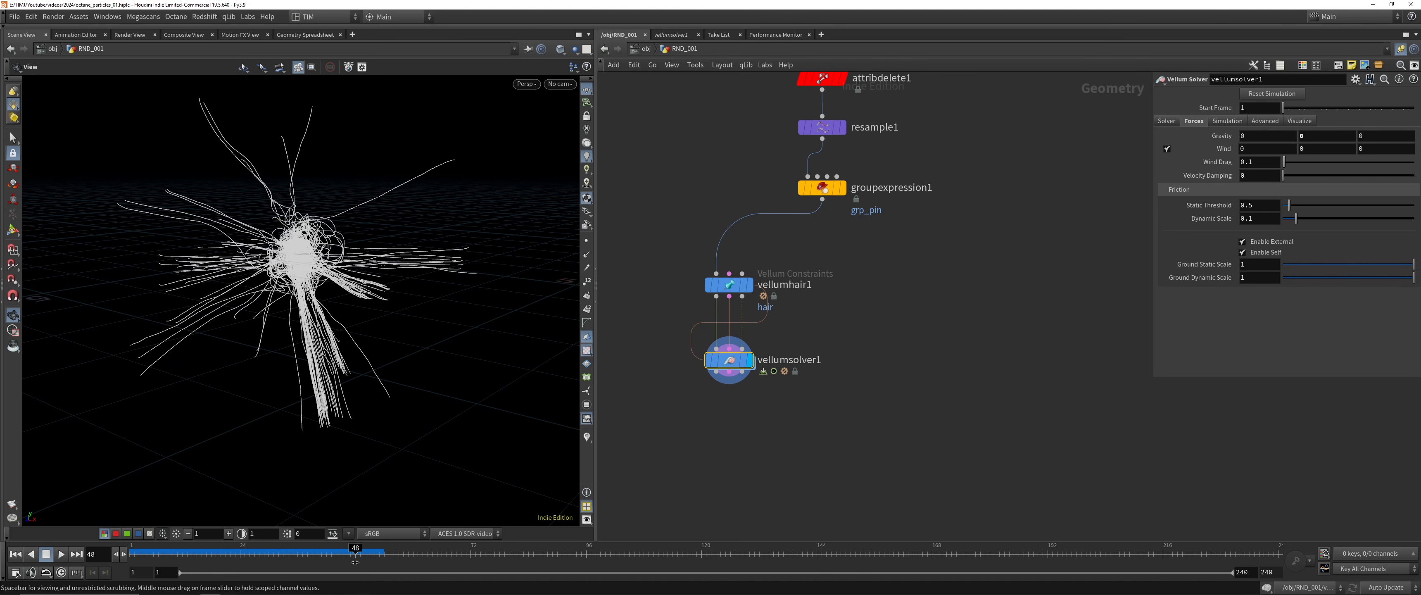
drag(177, 570, 132, 568)
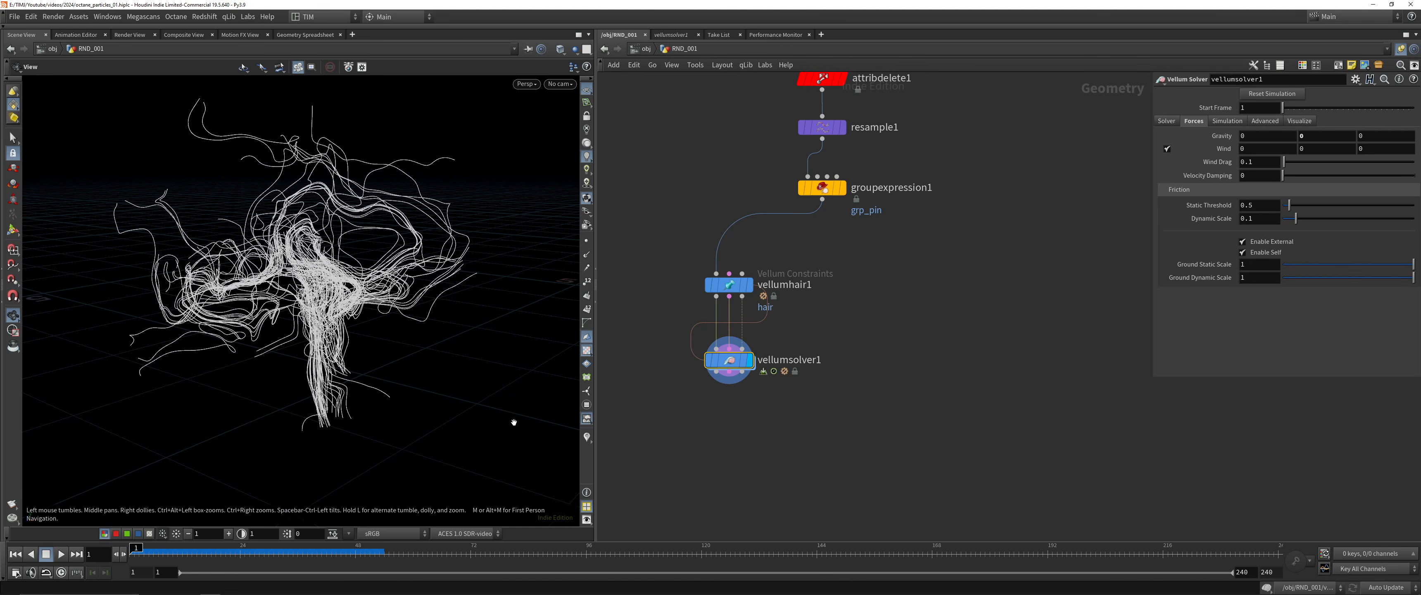
Enable thickness visualization on vellumhair1 and set its edge length scale to 0.5
middle_drag(773, 316, 771, 379)
click(747, 348)
right_drag(427, 232, 435, 76)
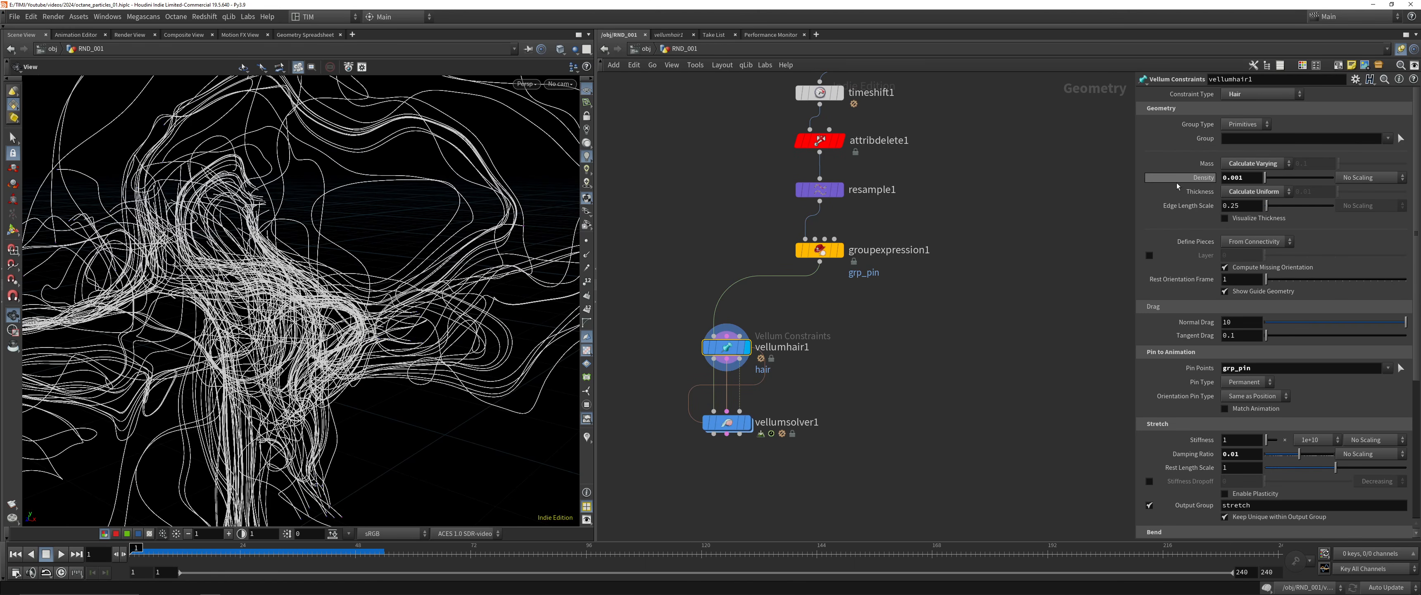
click(1225, 218)
right_drag(439, 248, 446, 124)
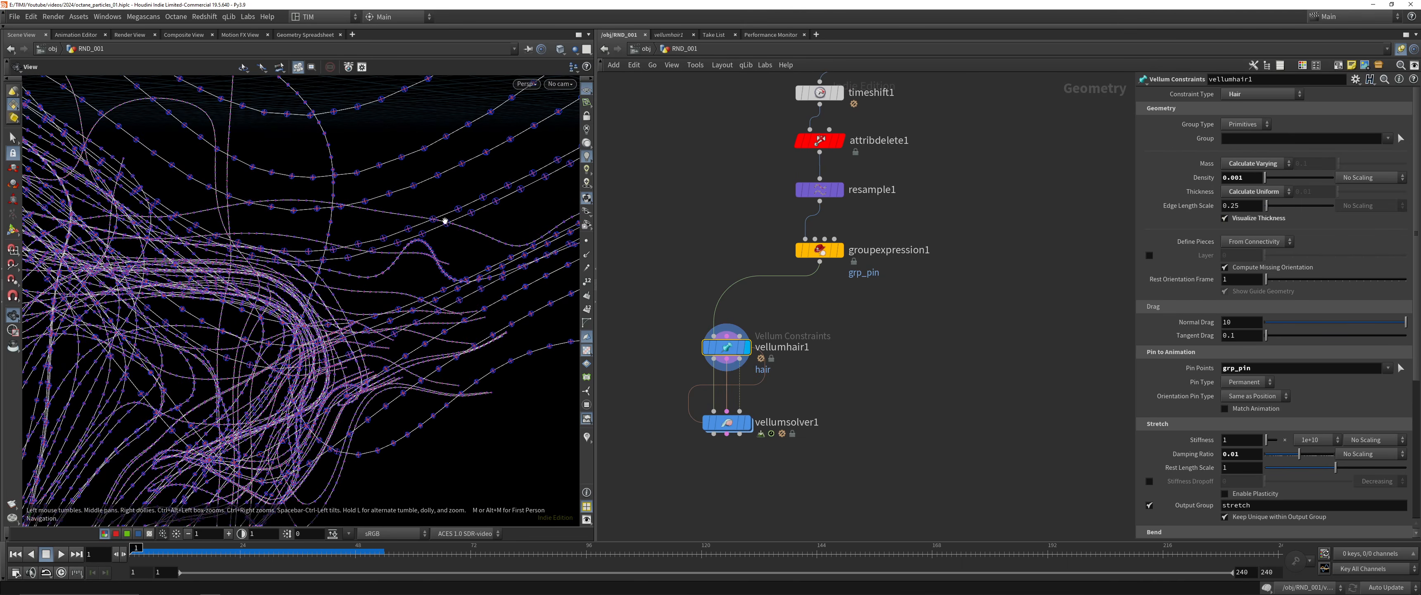
drag(445, 219, 348, 329)
middle_drag(1232, 204, 321, 312)
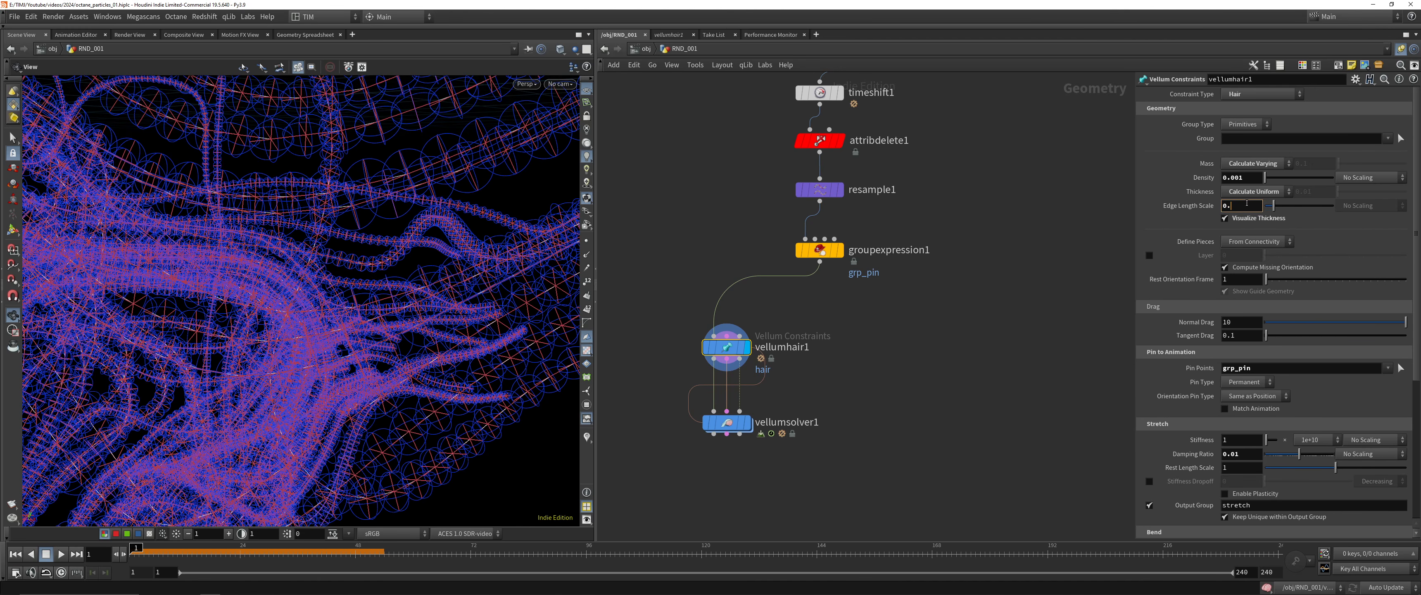
key(Return)
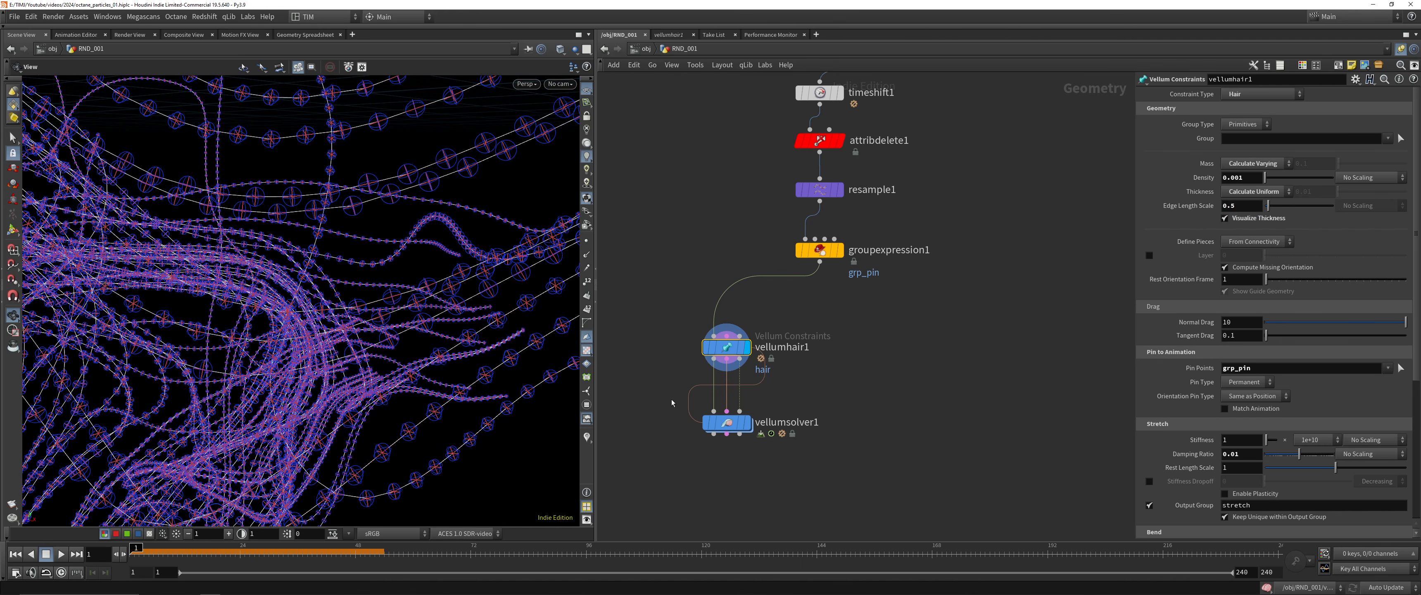
Display vellumsolver1, save the scene, and play the hair simulation, stopping the timeline at frame 29
drag(672, 403, 833, 455)
key(r)
drag(263, 219, 259, 320)
right_drag(259, 320, 253, 406)
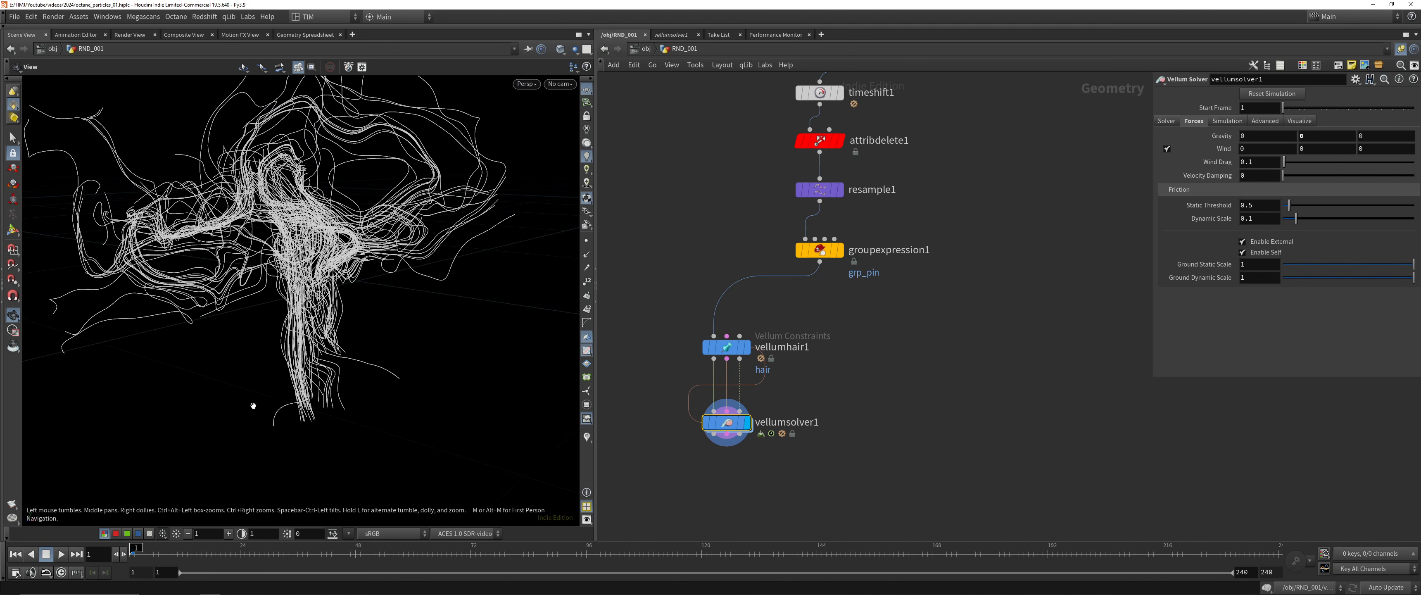
key(ctrl+s)
click(61, 554)
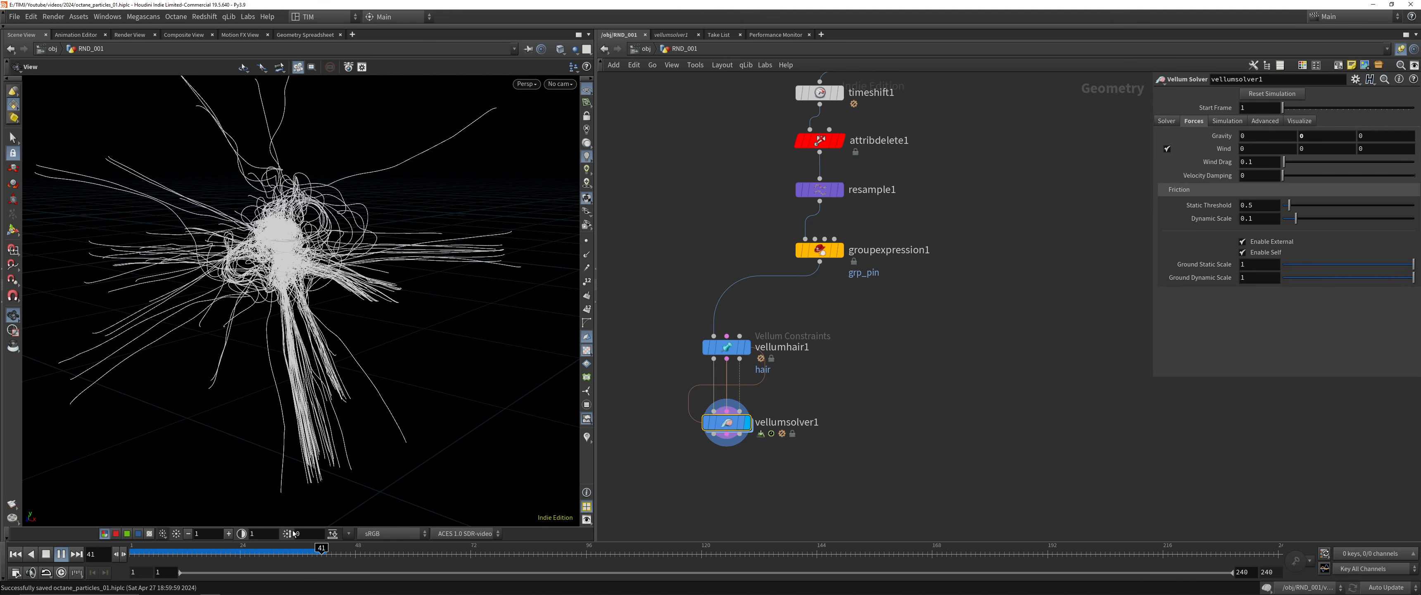
drag(300, 558, 265, 554)
Duplicate timeshift1 below vellumsolver1, rewire the copy's input to vellumsolver1's first output, and display it
middle_drag(812, 504, 796, 437)
click(818, 418)
scroll(820, 416, down, 4)
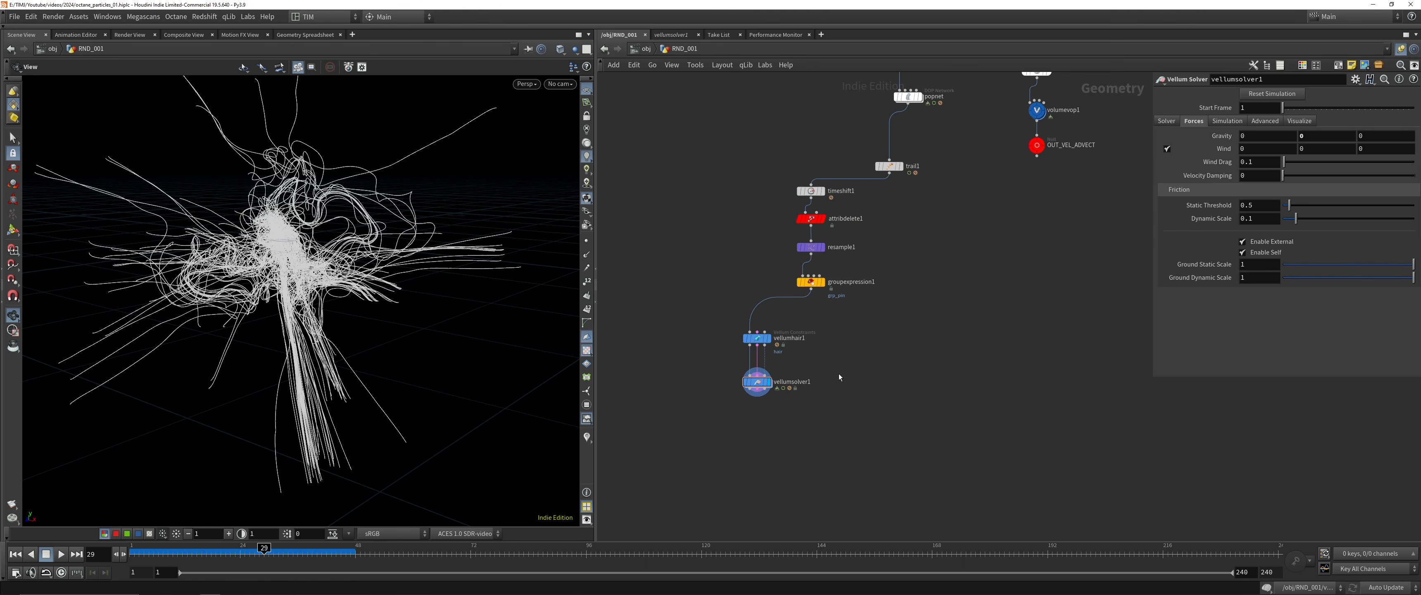
alt+drag(818, 191, 775, 435)
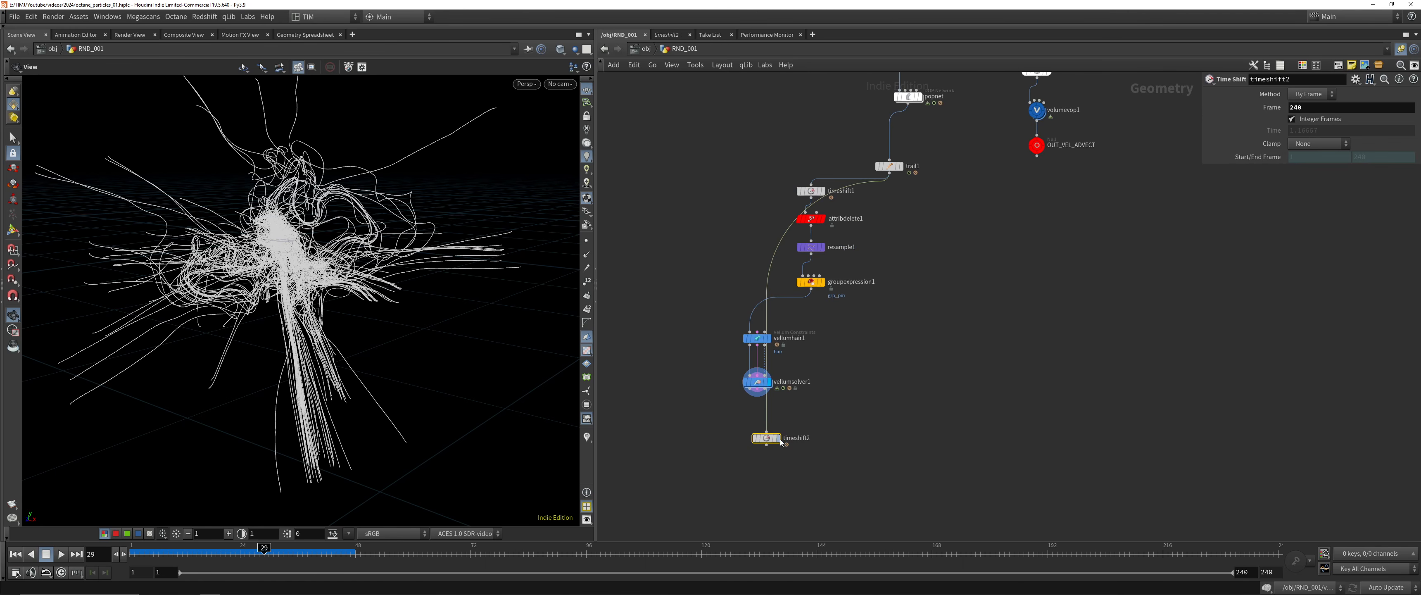
scroll(777, 434, up, 4)
key(y)
drag(706, 322, 747, 444)
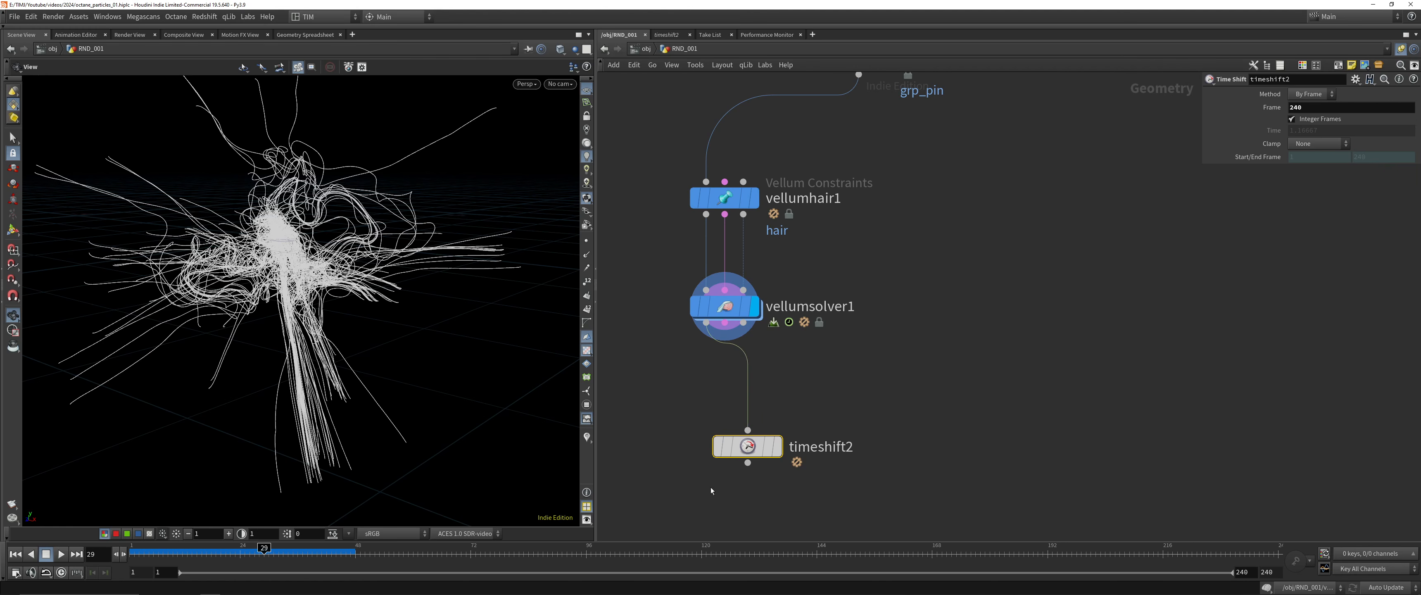
key(r)
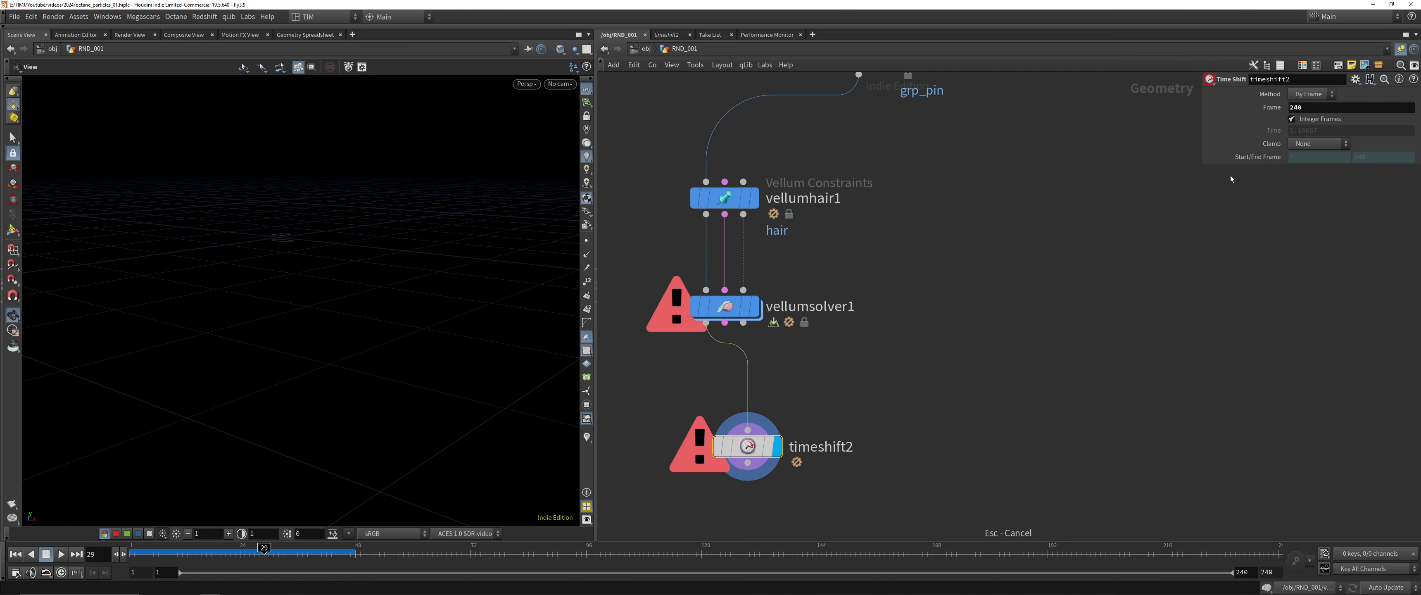
Set timeshift2's frame to 29, save the scene and rewind the timeline to frame 1
click(1322, 113)
text(29)
key(Return)
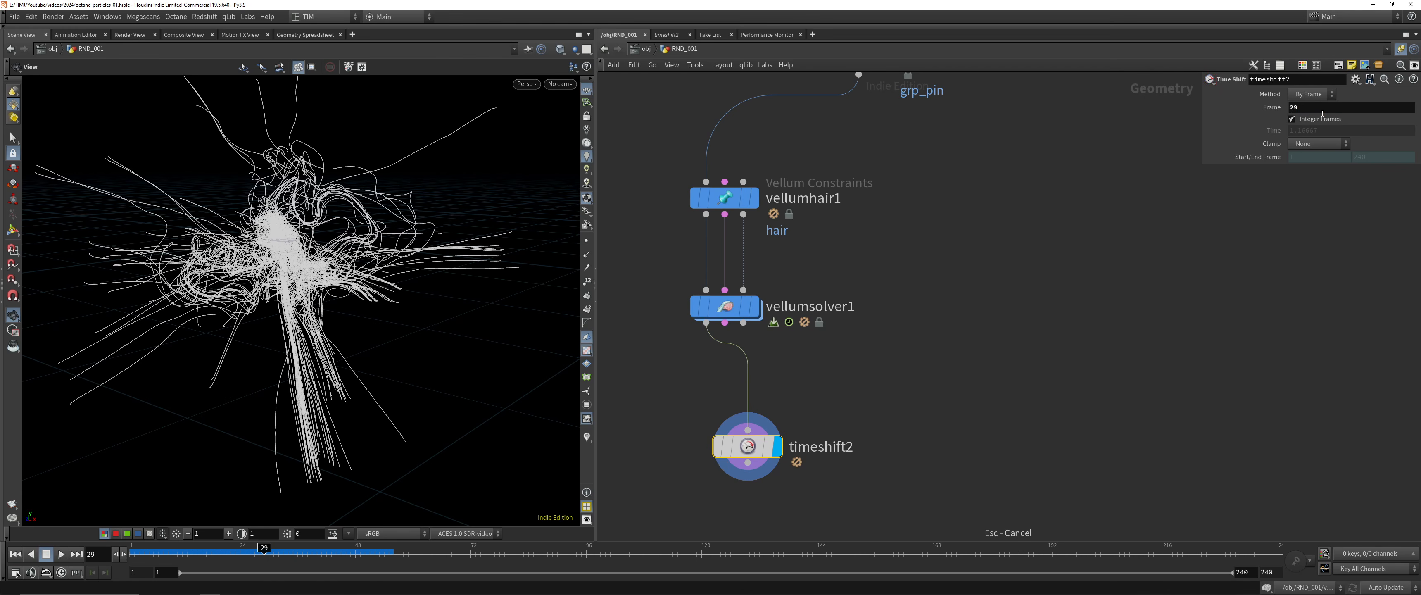
key(ctrl+s)
middle_drag(805, 476, 771, 348)
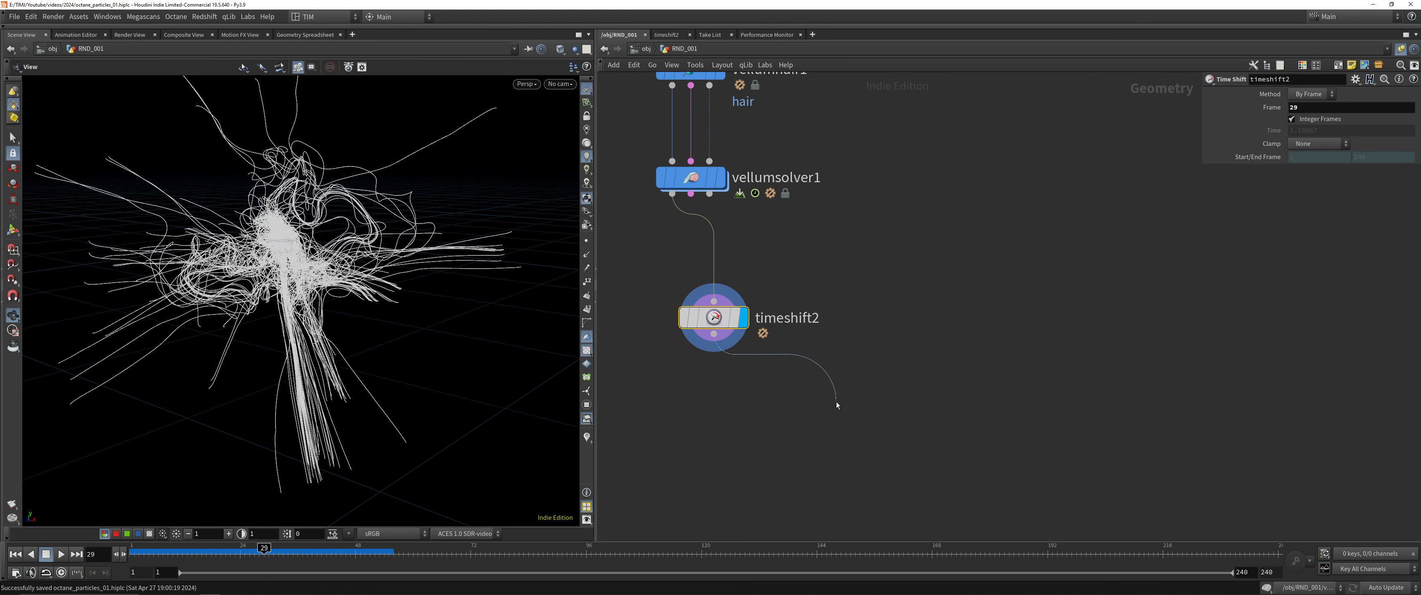
click(853, 401)
drag(378, 552, 124, 548)
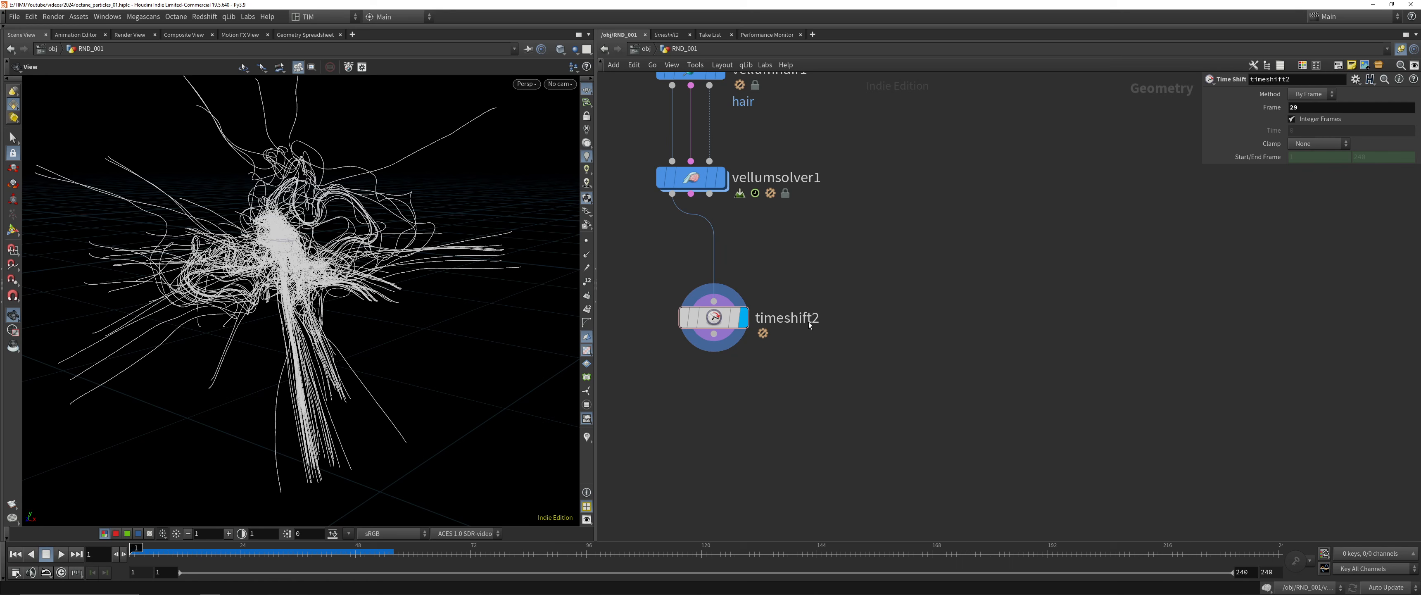
Add a Sweep node fed by timeshift2 and align it directly beneath that node
drag(734, 343, 813, 421)
text(swep)
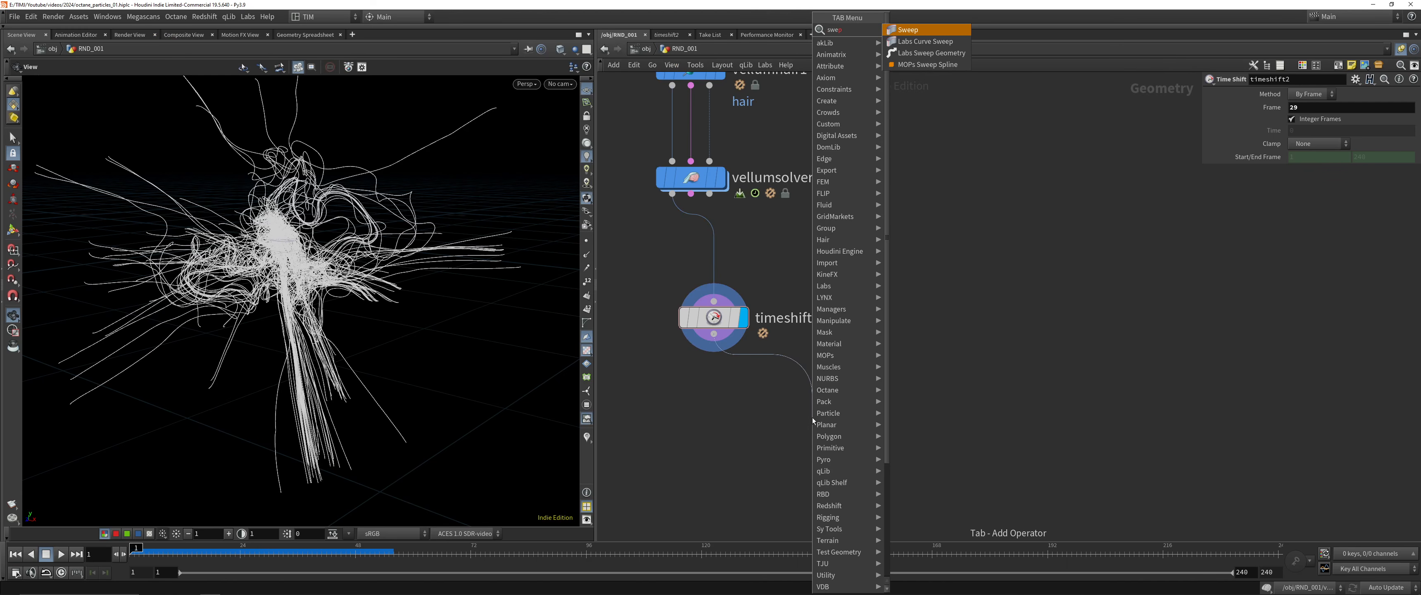
key(Return)
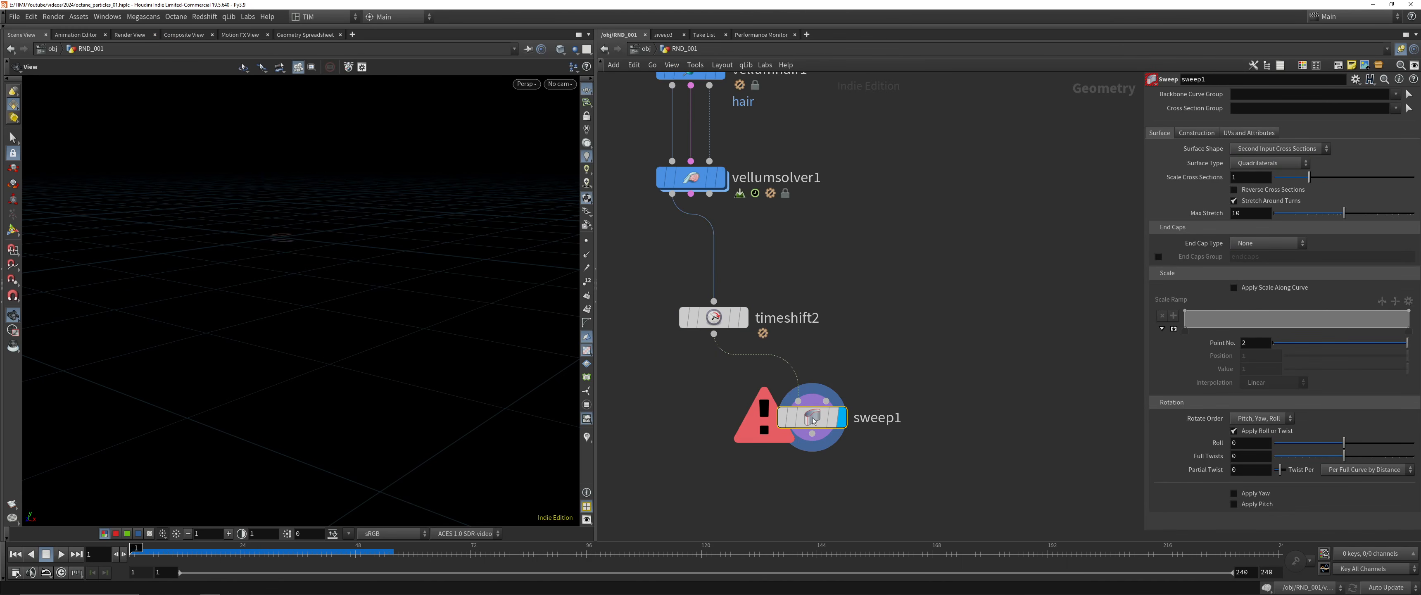
drag(813, 421, 702, 422)
Enable scaling along the curve on sweep1 and make its surface a Round Tube with a radius of about 0.9
click(1246, 289)
click(1268, 149)
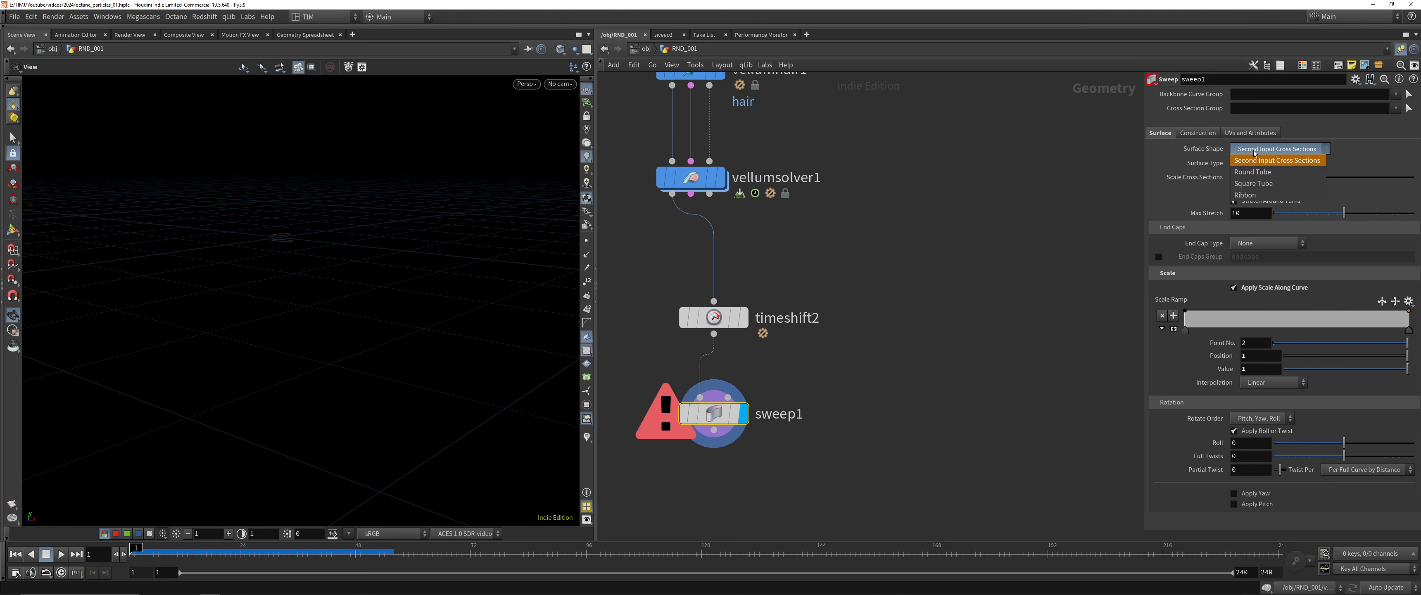
click(1264, 162)
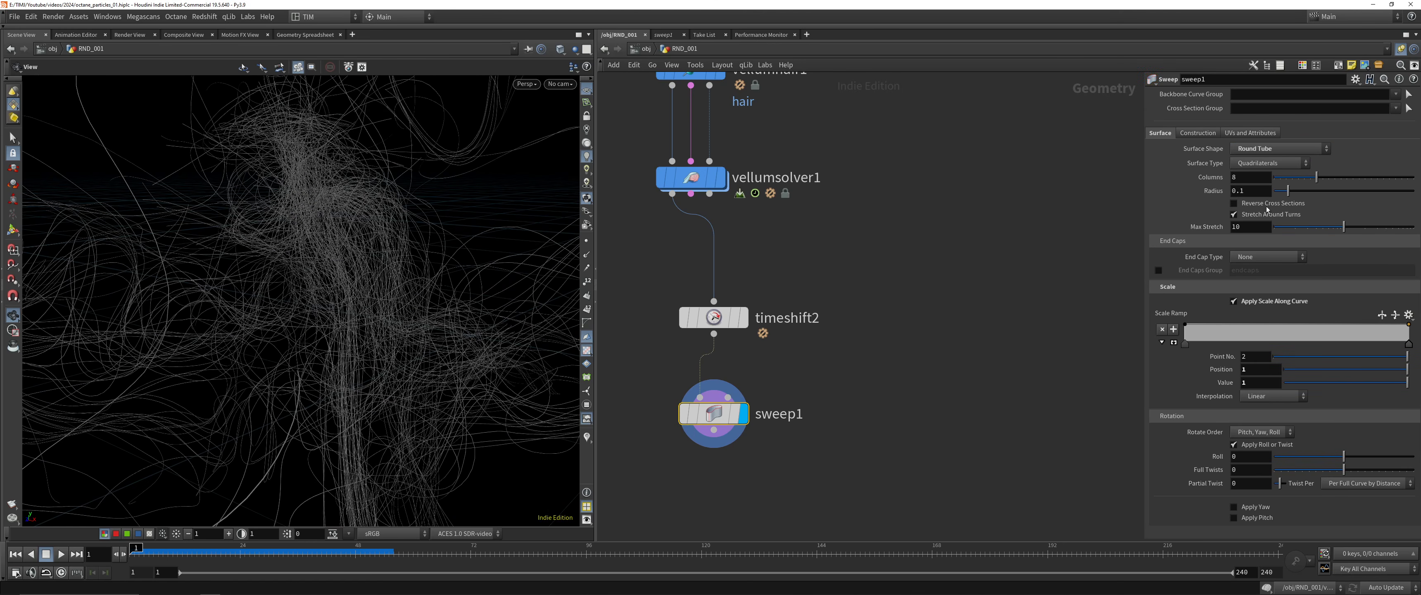
drag(1302, 190, 1403, 198)
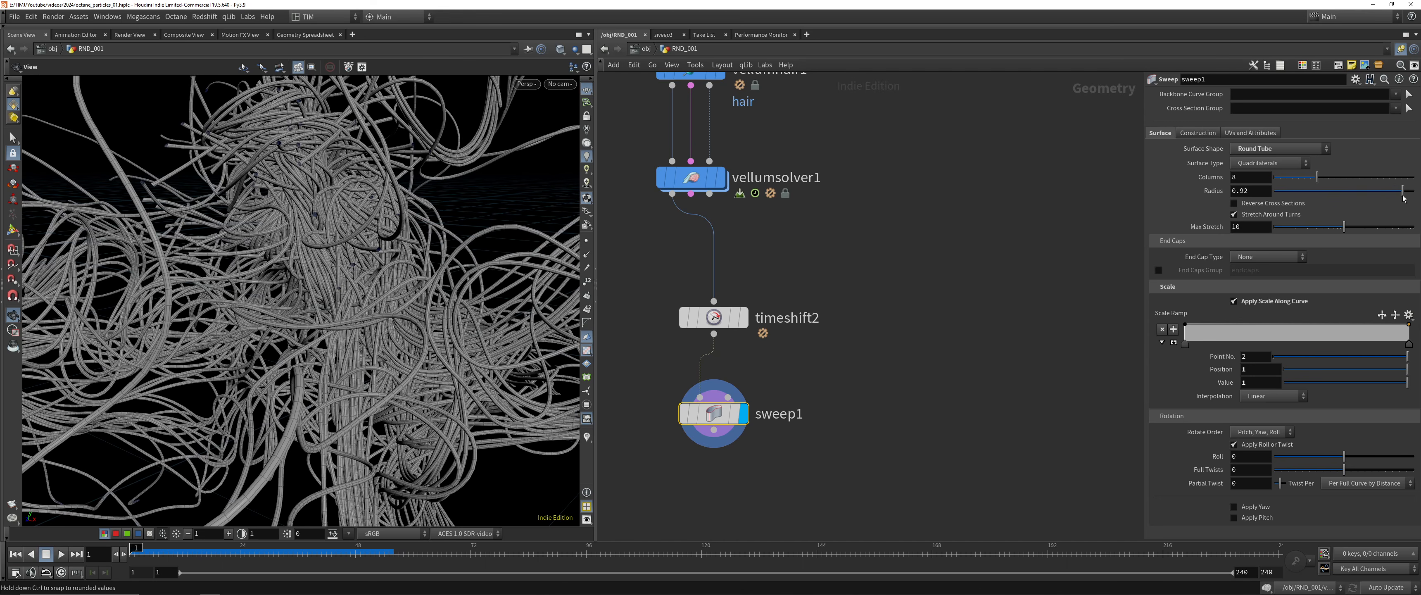
Set sweep1's end cap type to Grid and apply the Hill preset to its scale ramp
click(1255, 258)
click(1256, 285)
click(1402, 353)
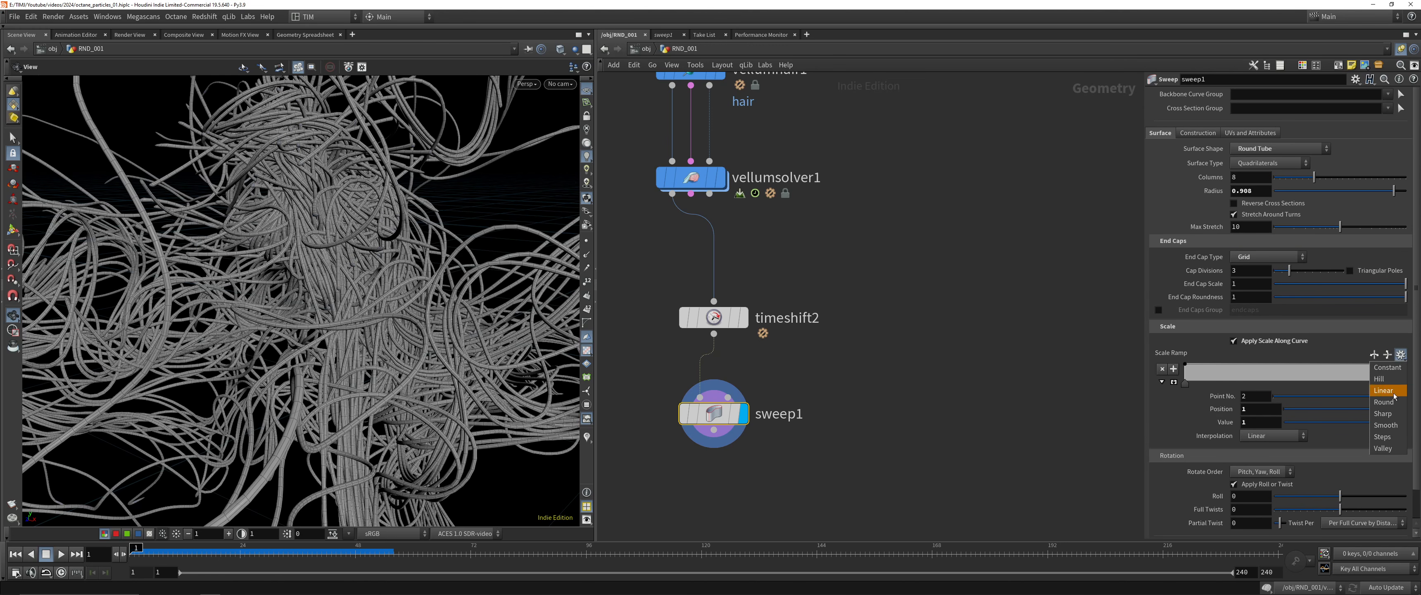
click(1392, 380)
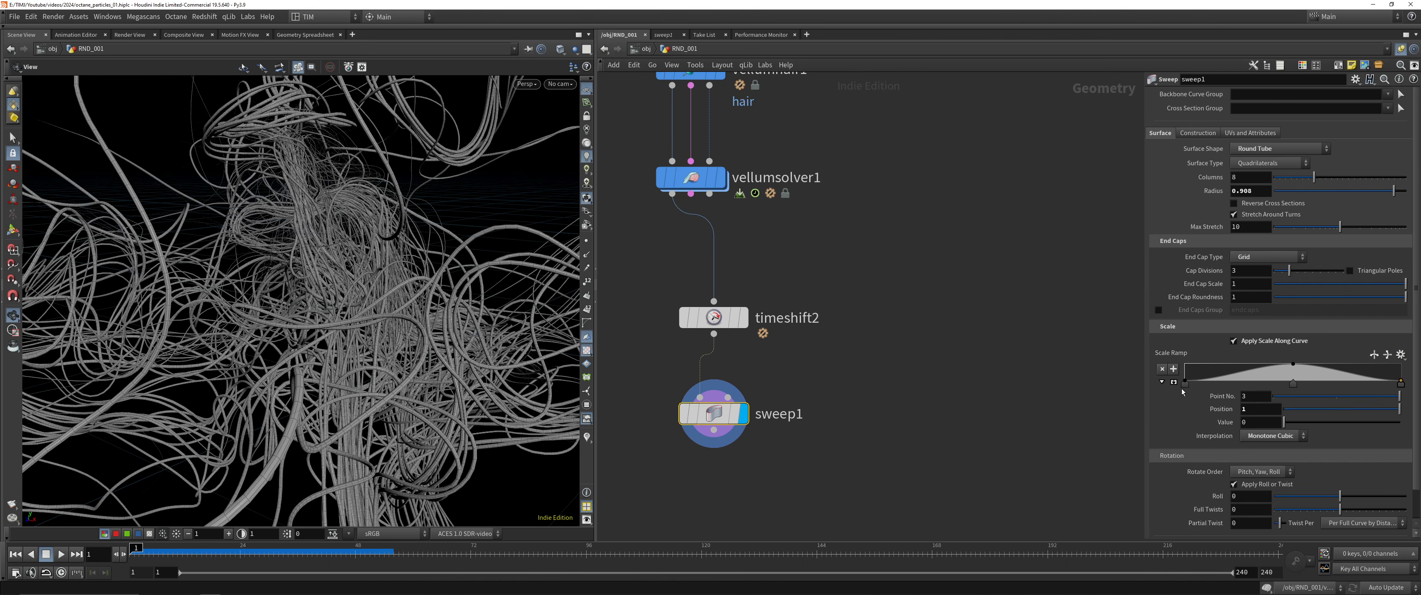
Set the values of the first and last points of sweep1's scale ramp to 0.25
click(1184, 383)
text(.25)
key(Return)
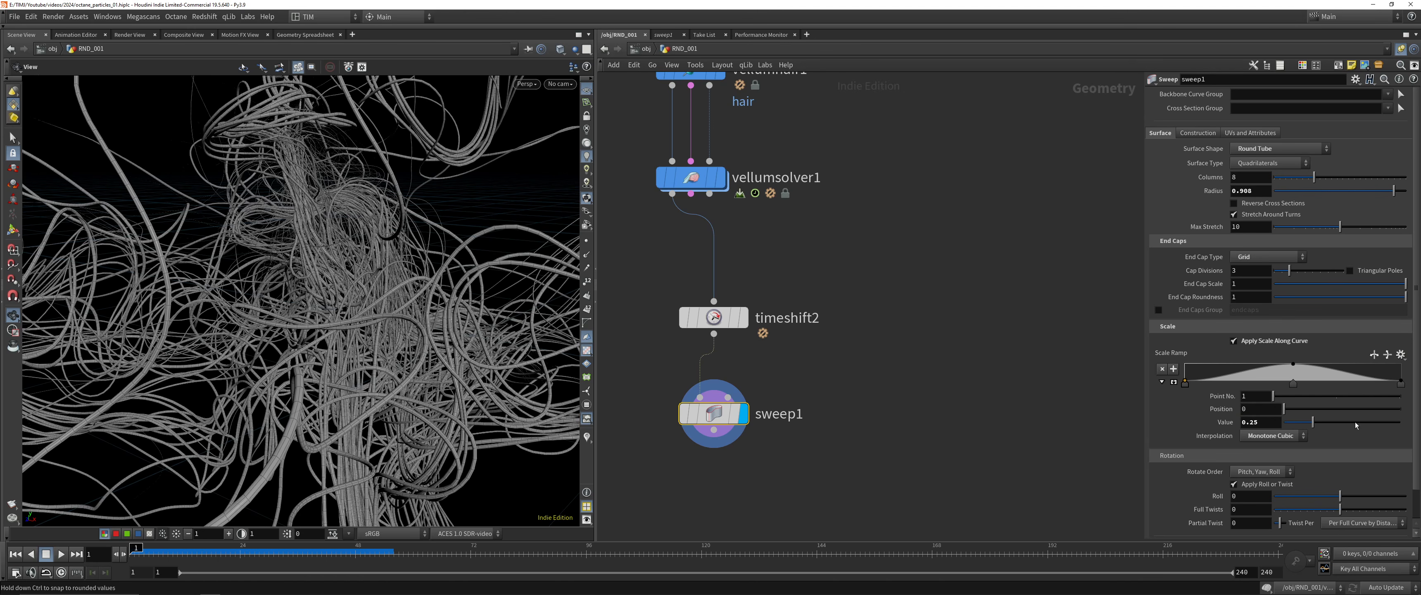
click(1401, 383)
click(1274, 422)
text(.)
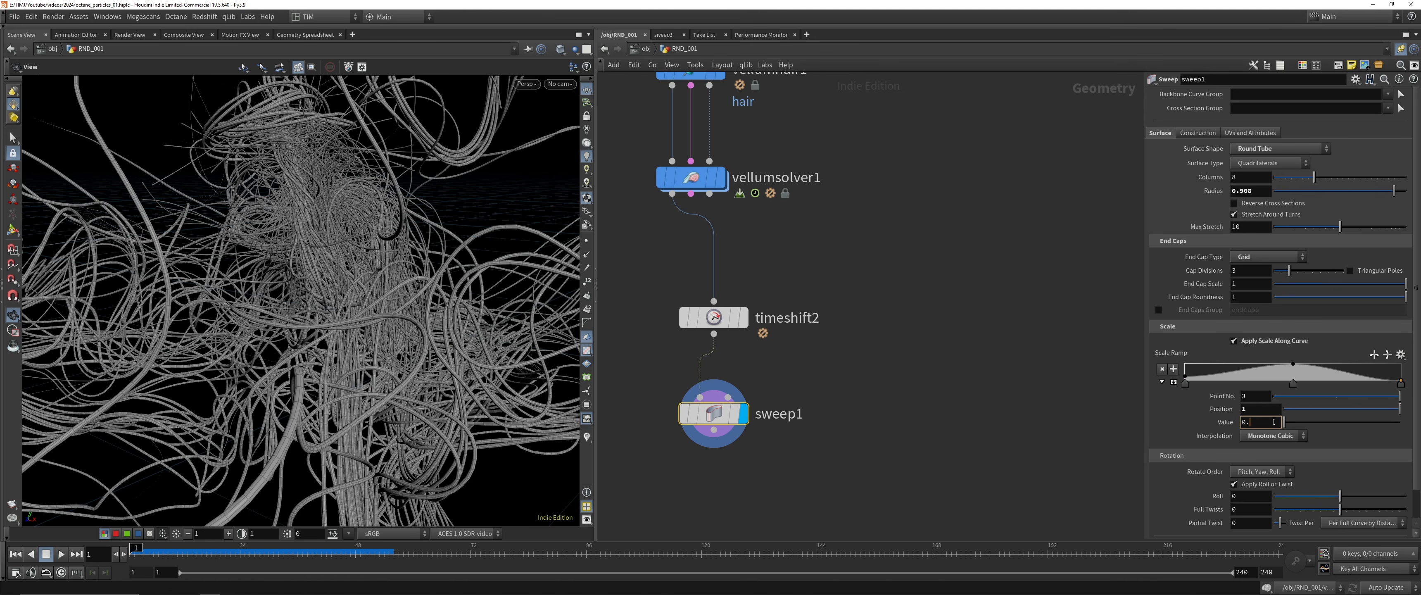
text(25)
key(Return)
Examine the tapered tubes from several distances and angles, and check sweep1's geometry info
scroll(219, 416, down, 5)
drag(219, 416, 276, 327)
scroll(301, 242, up, 3)
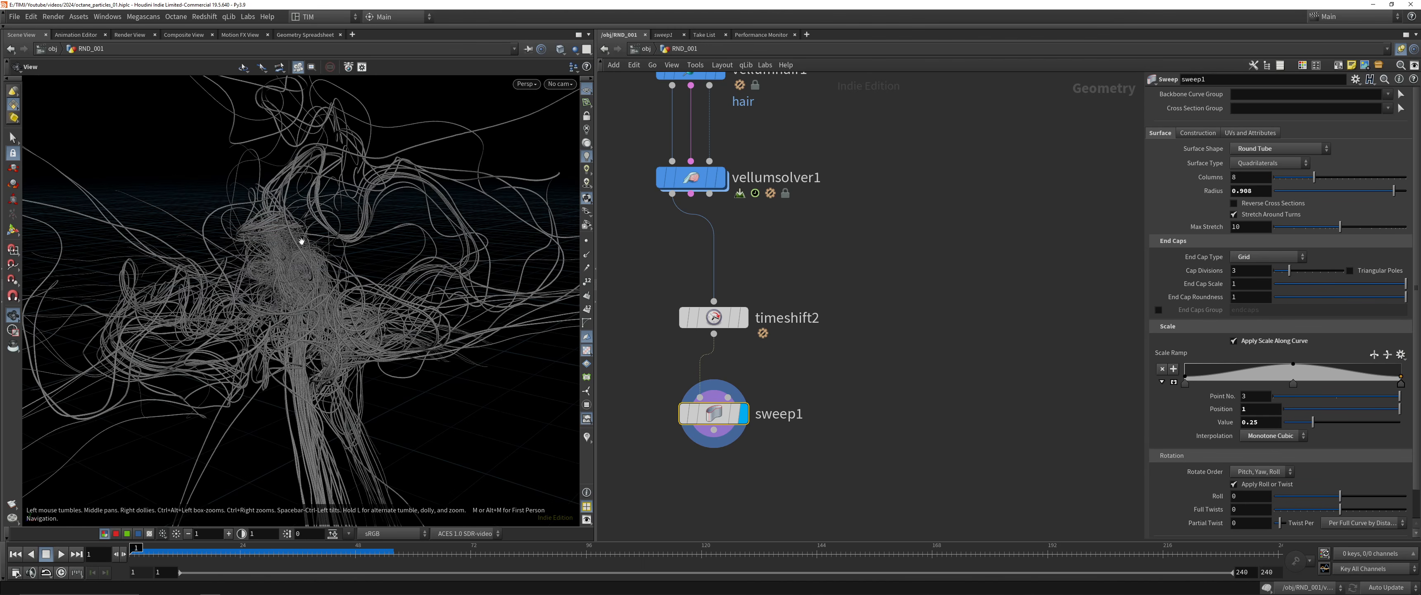
drag(301, 241, 320, 197)
right_drag(321, 197, 299, 214)
middle_drag(299, 214, 275, 273)
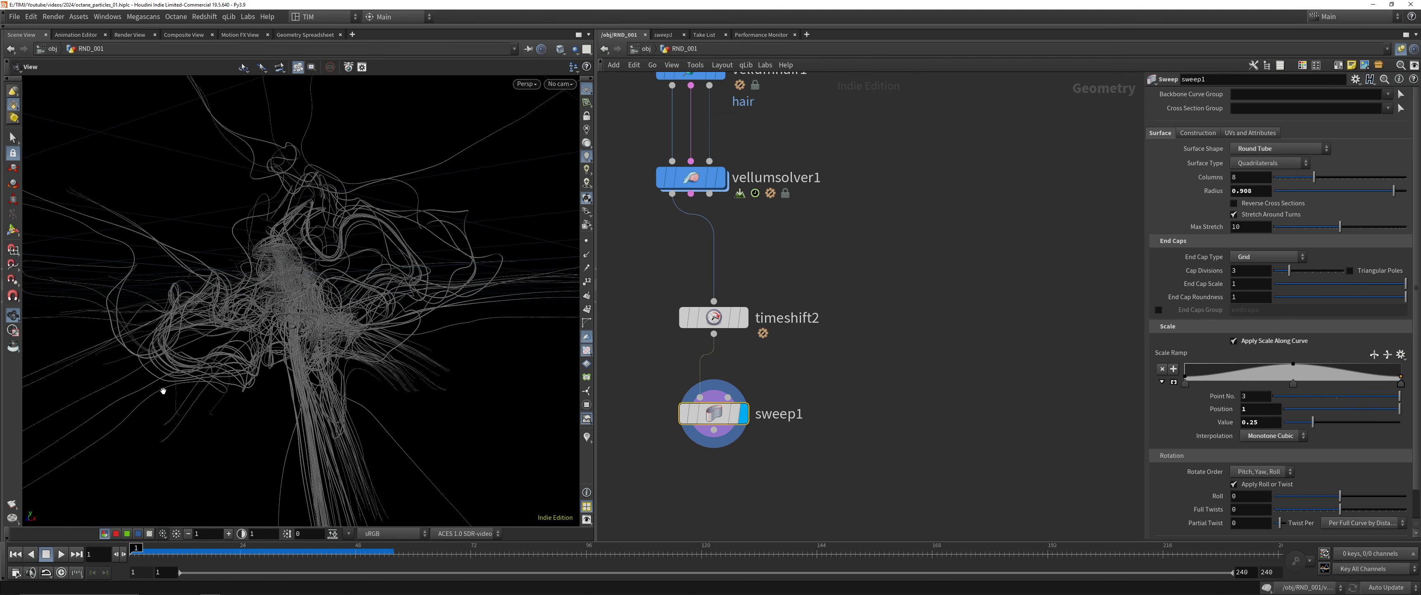
right_drag(156, 396, 394, 50)
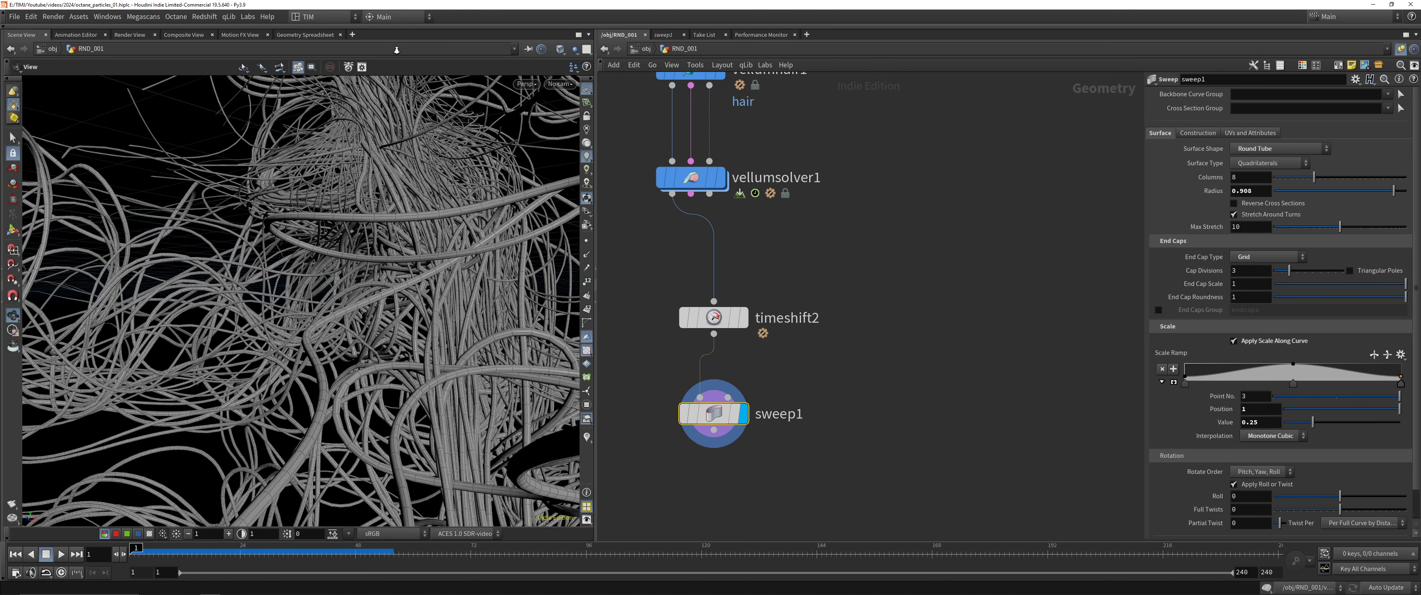
drag(393, 50, 373, 253)
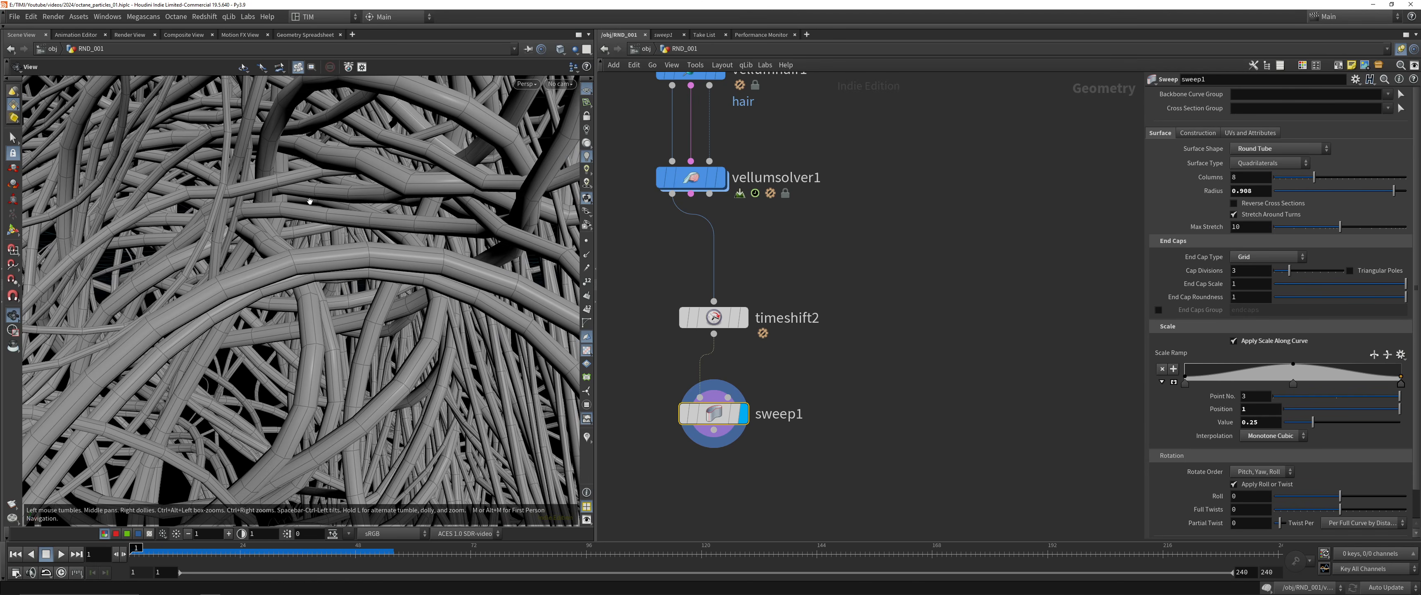
middle_click(712, 413)
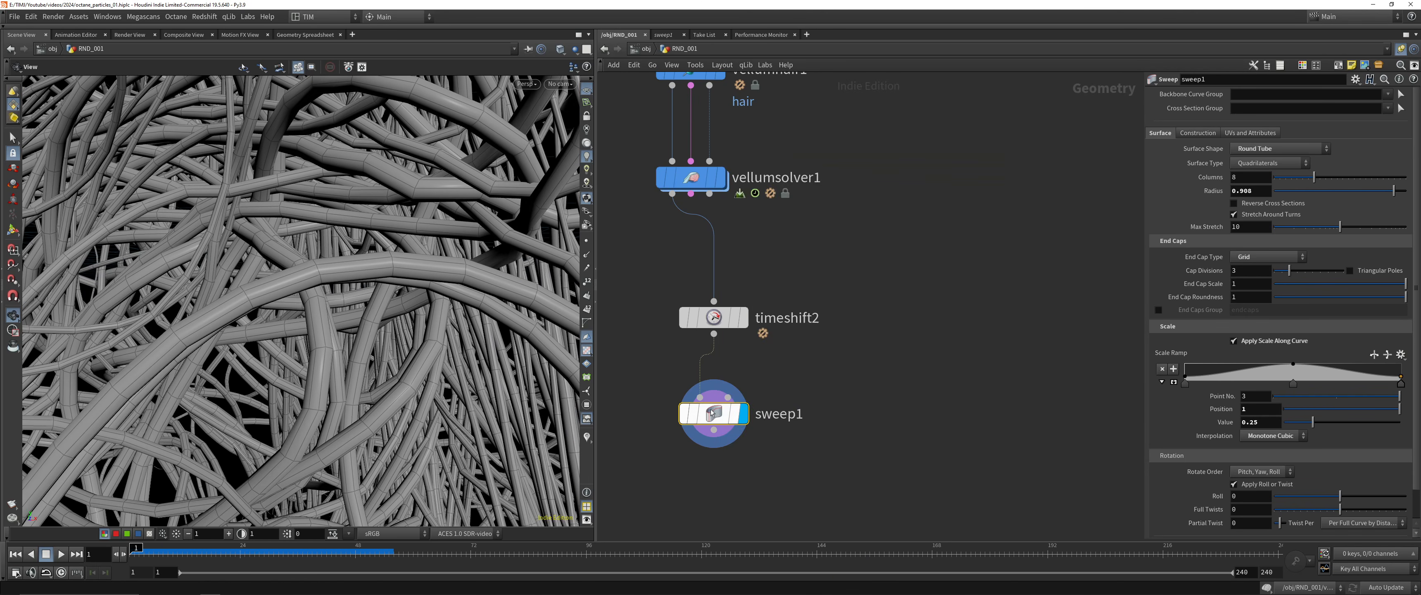
Add a Subdivide node below sweep1, fed by sweep1, and display its result
scroll(712, 412, down, 1)
drag(750, 473, 702, 312)
middle_drag(658, 421, 658, 335)
click(660, 425)
key(Tab)
text(sub)
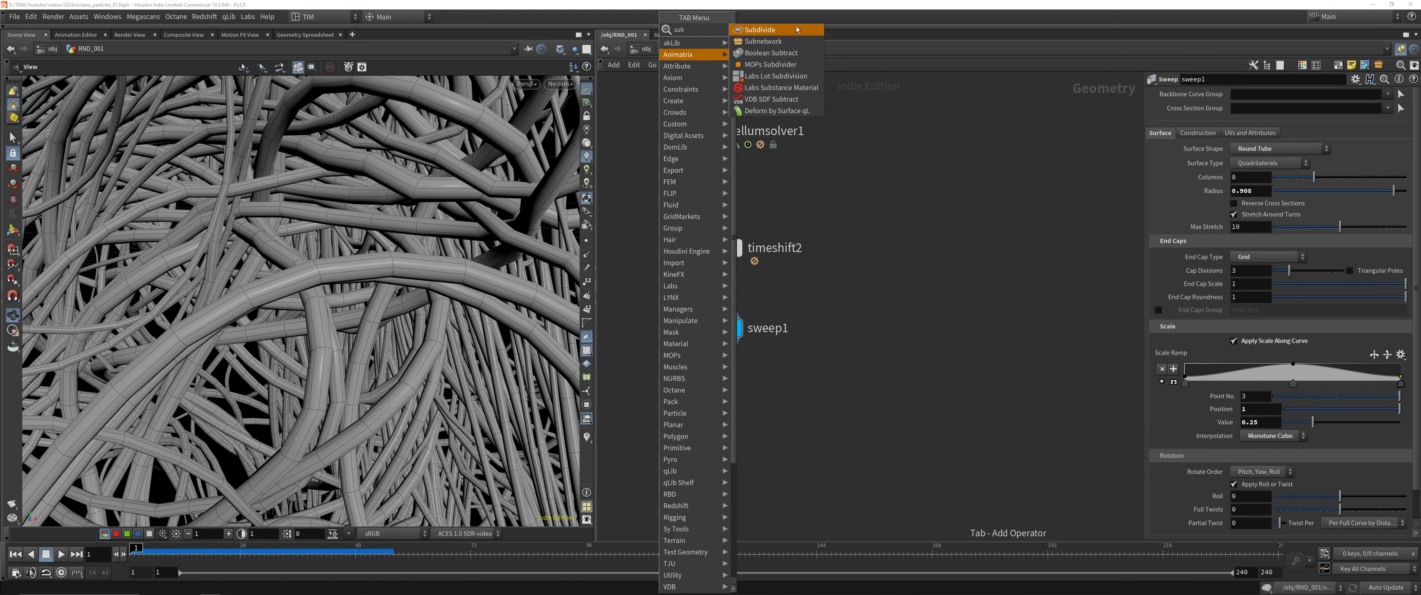
click(796, 29)
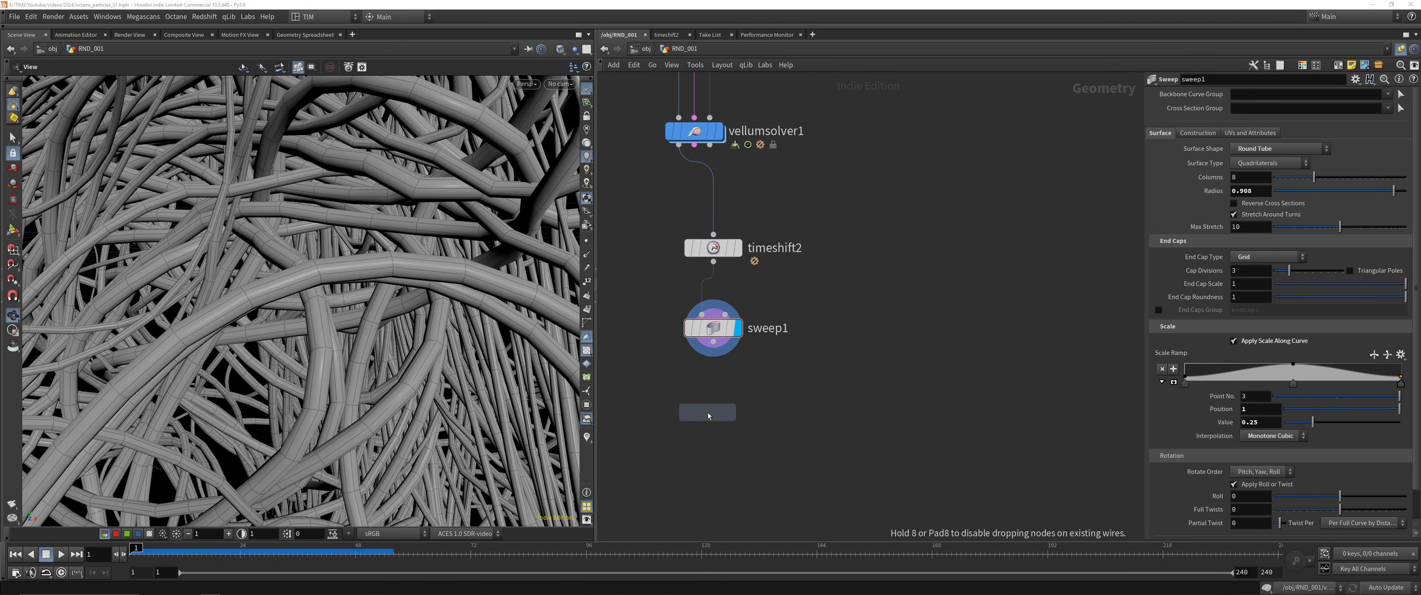
click(719, 393)
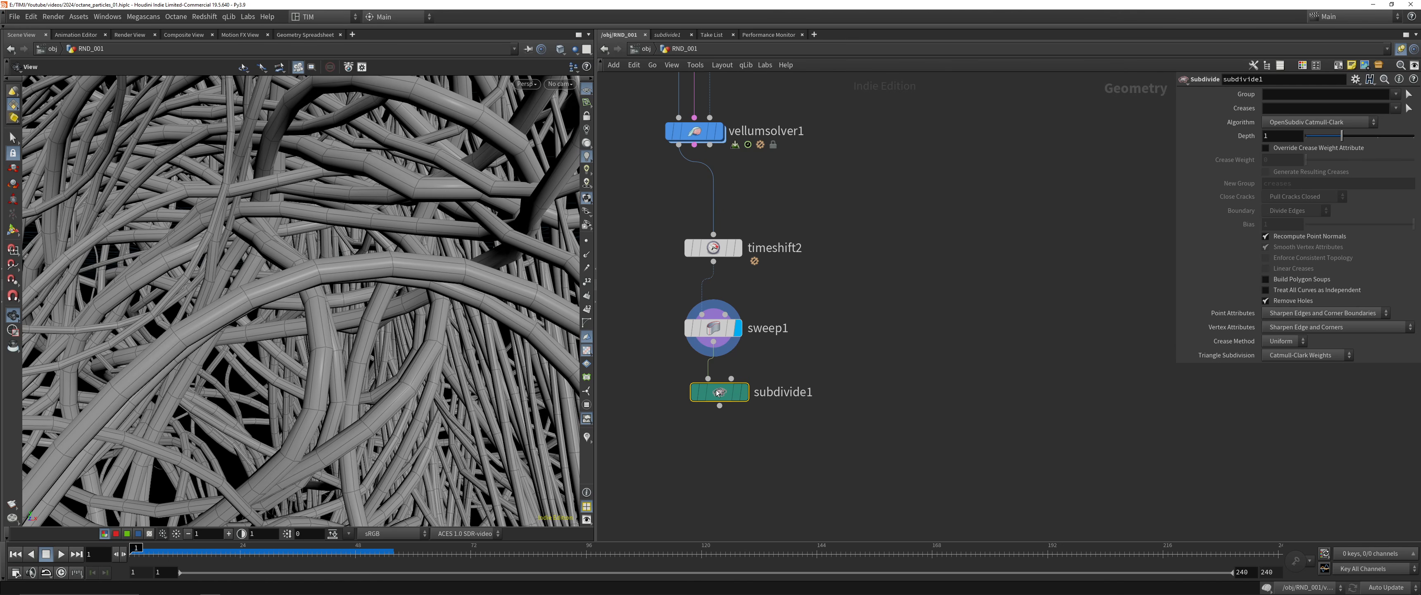
key(r)
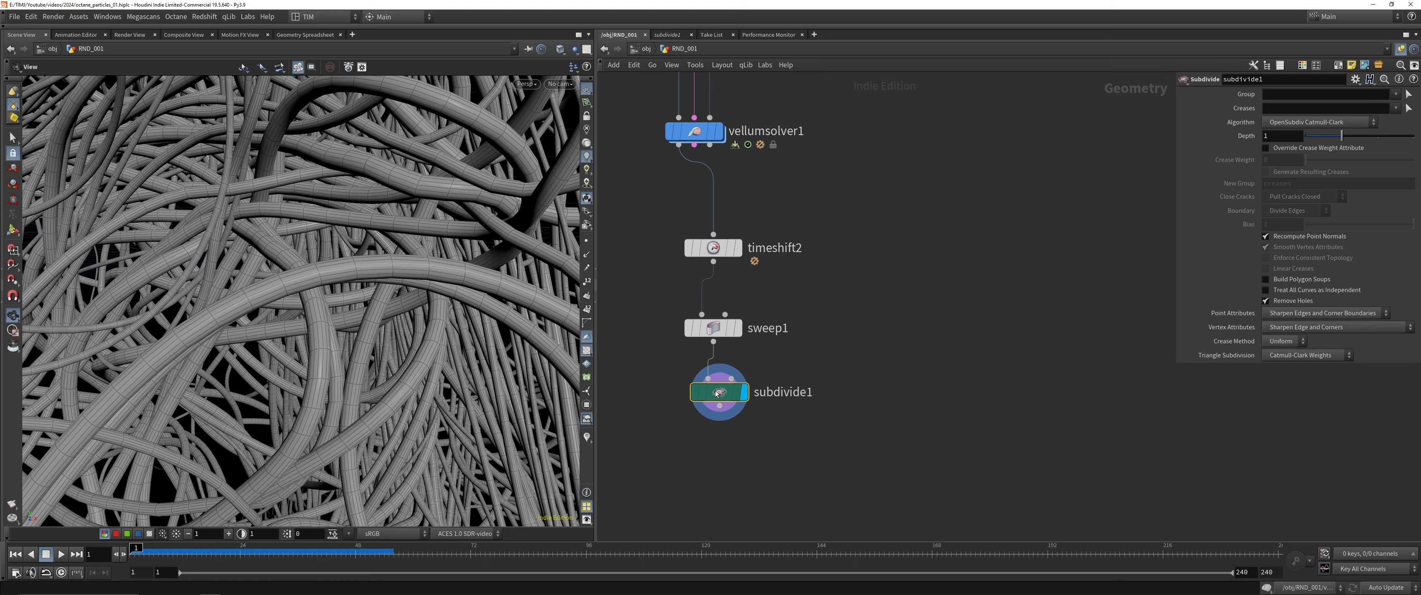
middle_click(716, 393)
Align timeshift2, sweep1 and subdivide1 in one tidy column and place it beneath vellumsolver1
drag(741, 473, 693, 214)
key(l)
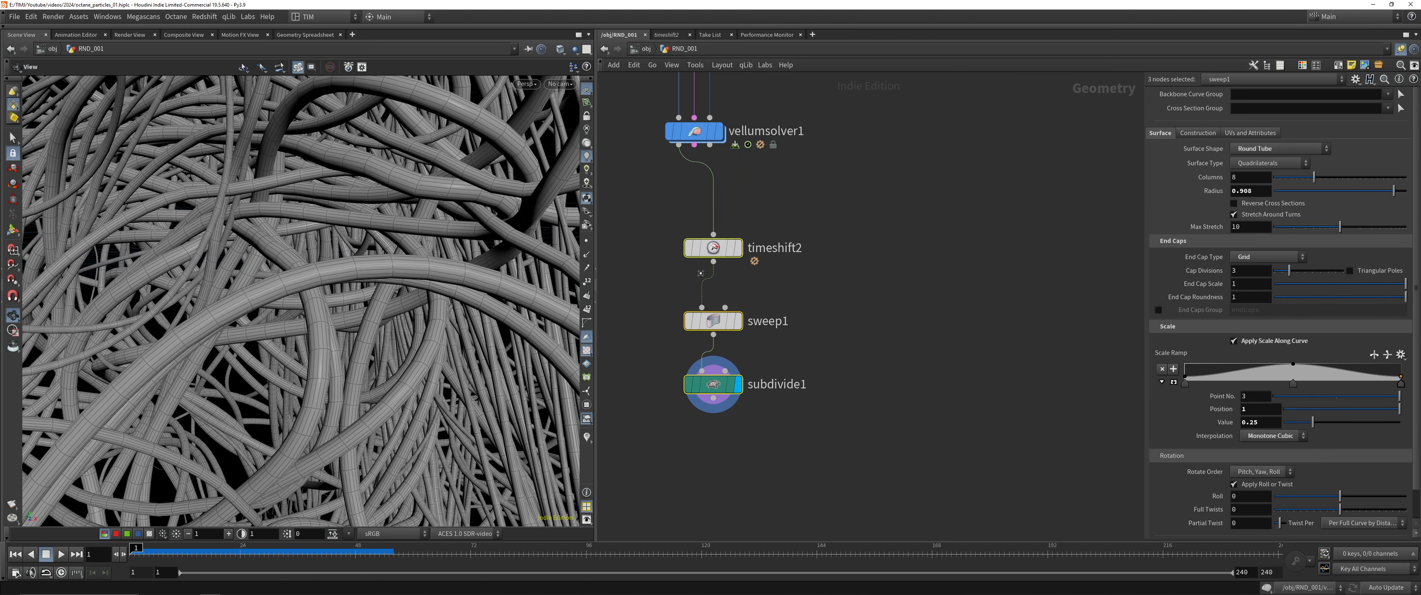
drag(713, 250, 693, 255)
Open subdivide1's node info and visualize a point attribute as colour on the tubes
click(709, 364)
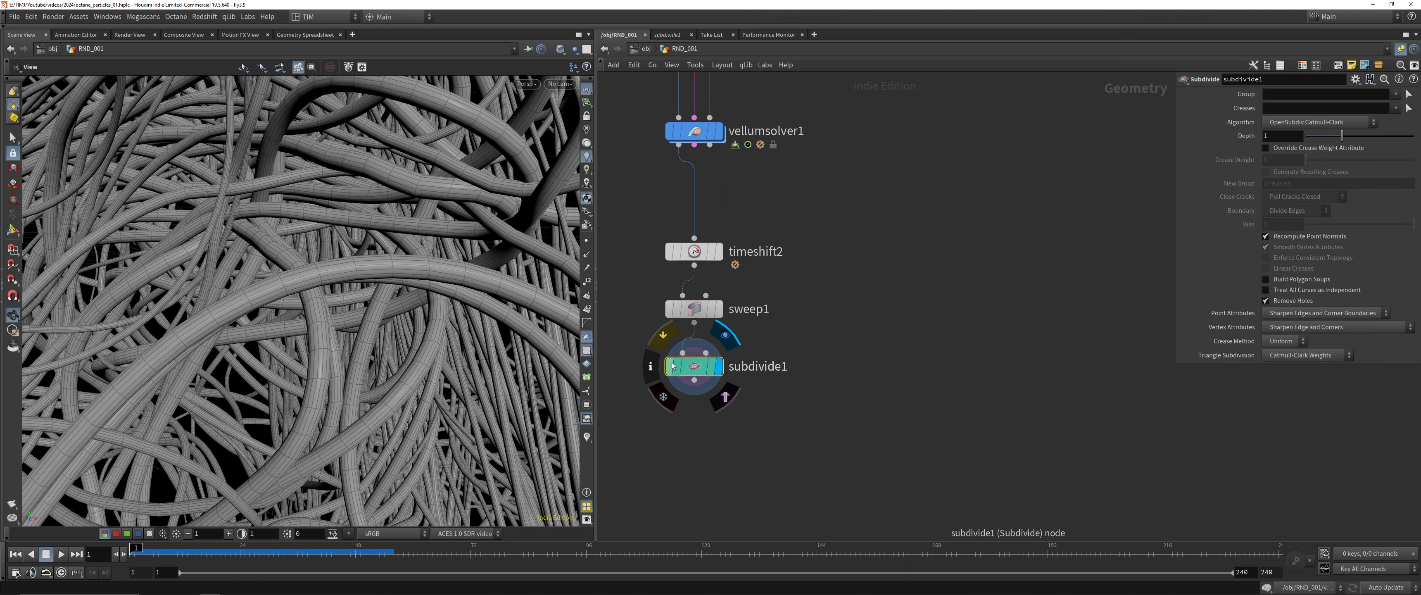
click(651, 365)
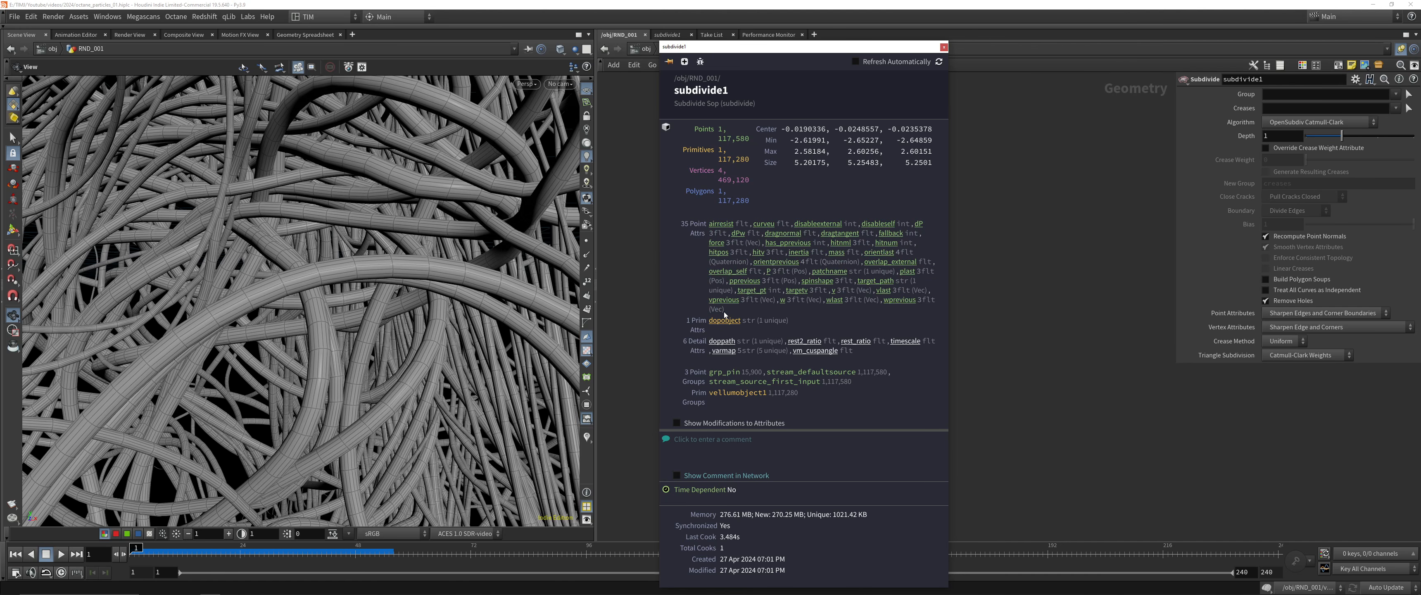
key(Escape)
right_click(585, 439)
click(758, 376)
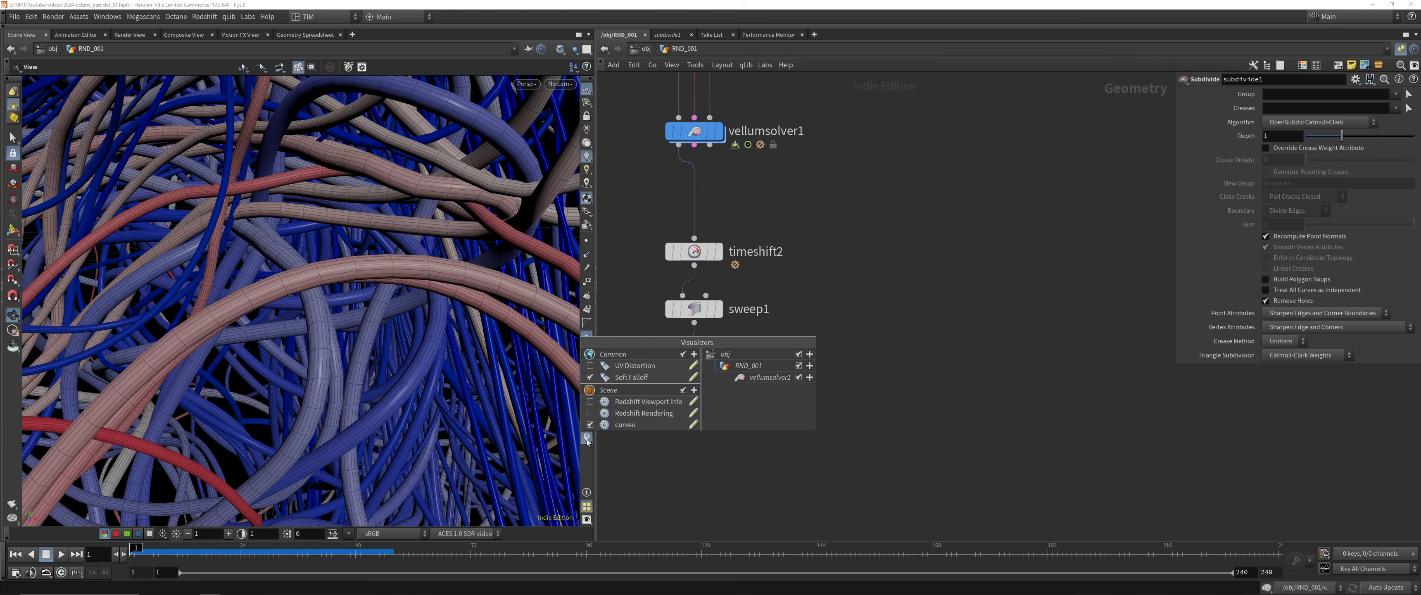
click(670, 444)
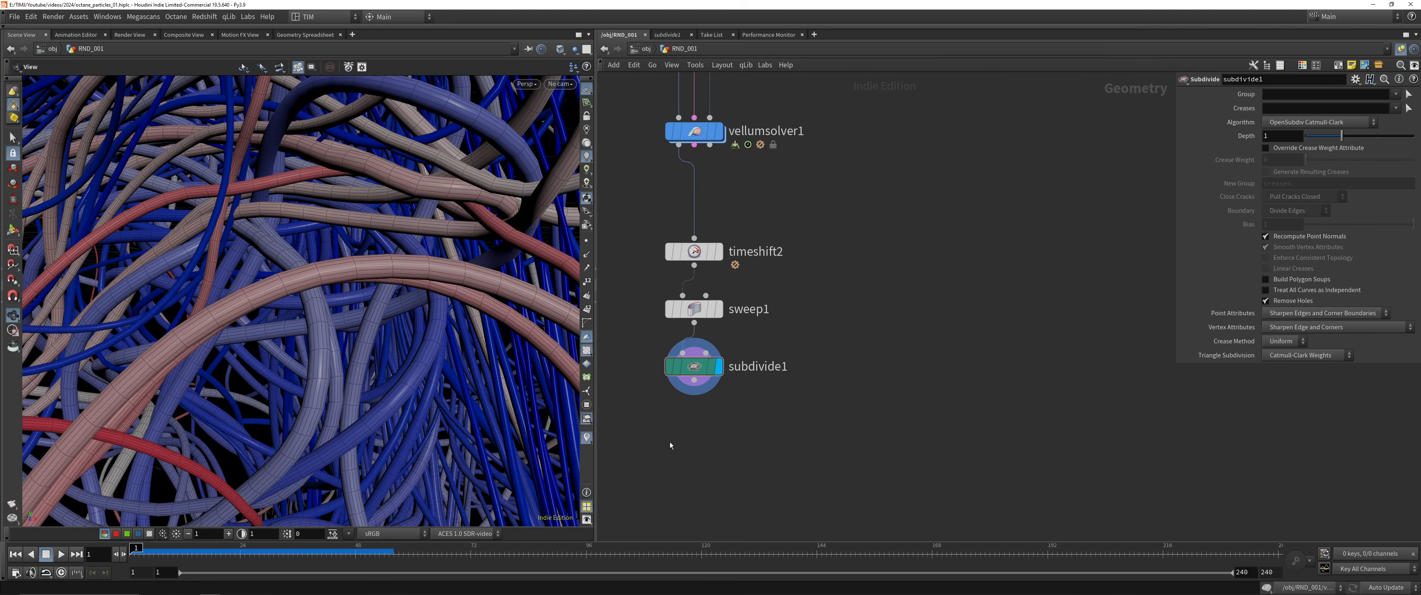
Review the coloured strands from a distance, save the scene and go up to the object level
drag(397, 287, 314, 207)
right_drag(314, 207, 295, 298)
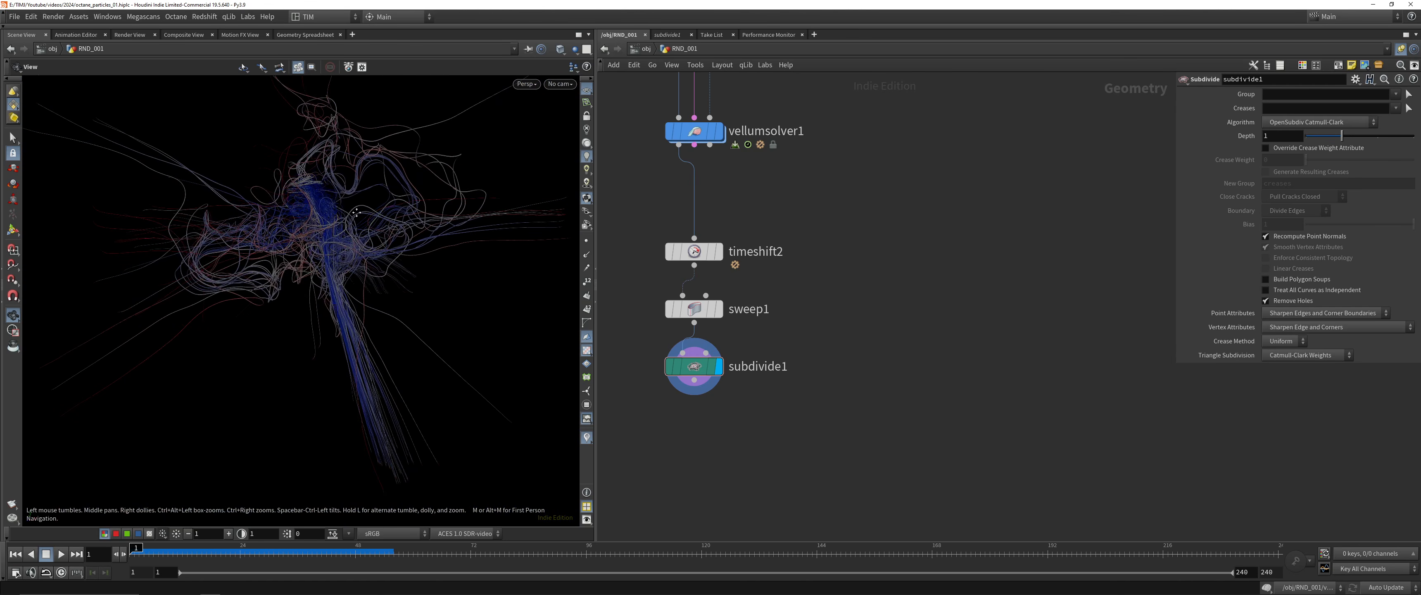
drag(295, 298, 269, 333)
right_drag(270, 334, 318, 232)
key(ctrl+s)
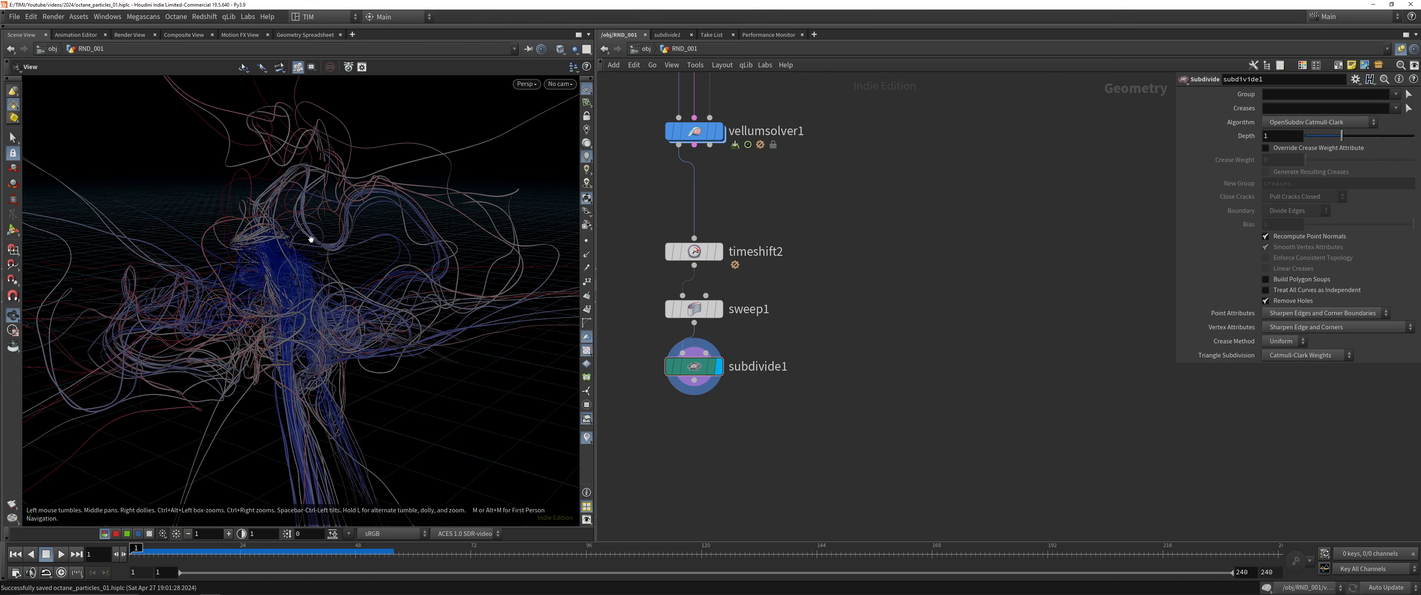
scroll(827, 342, down, 3)
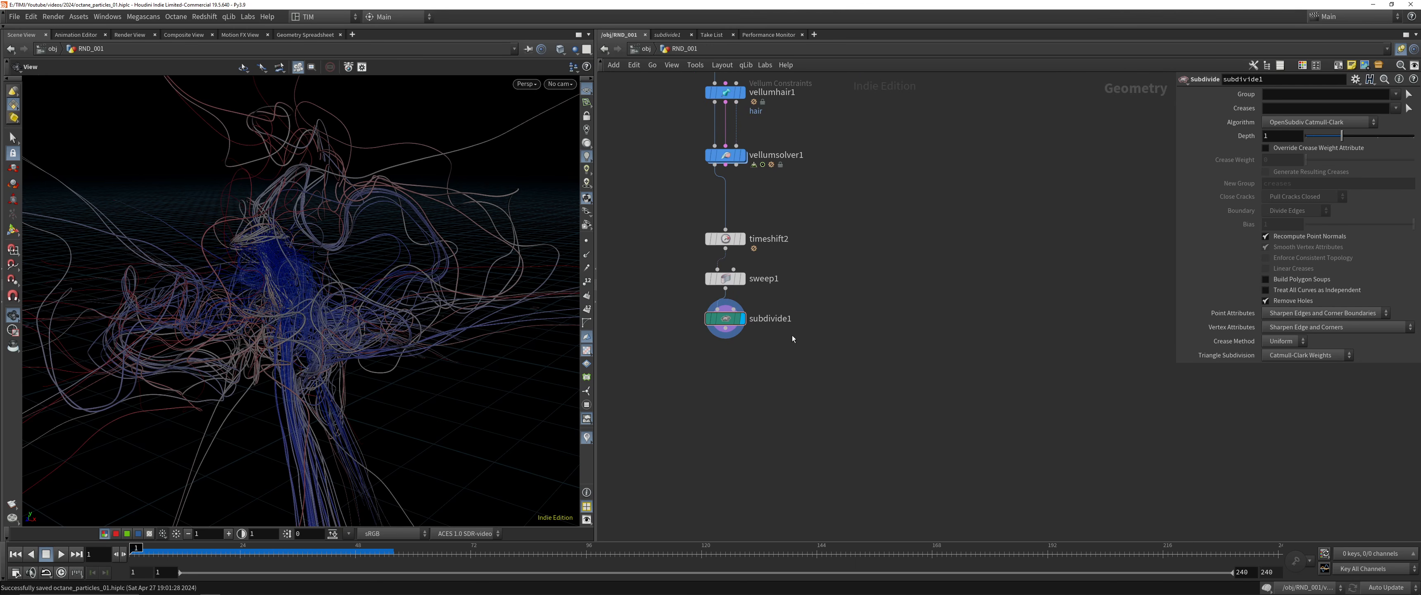
key(u)
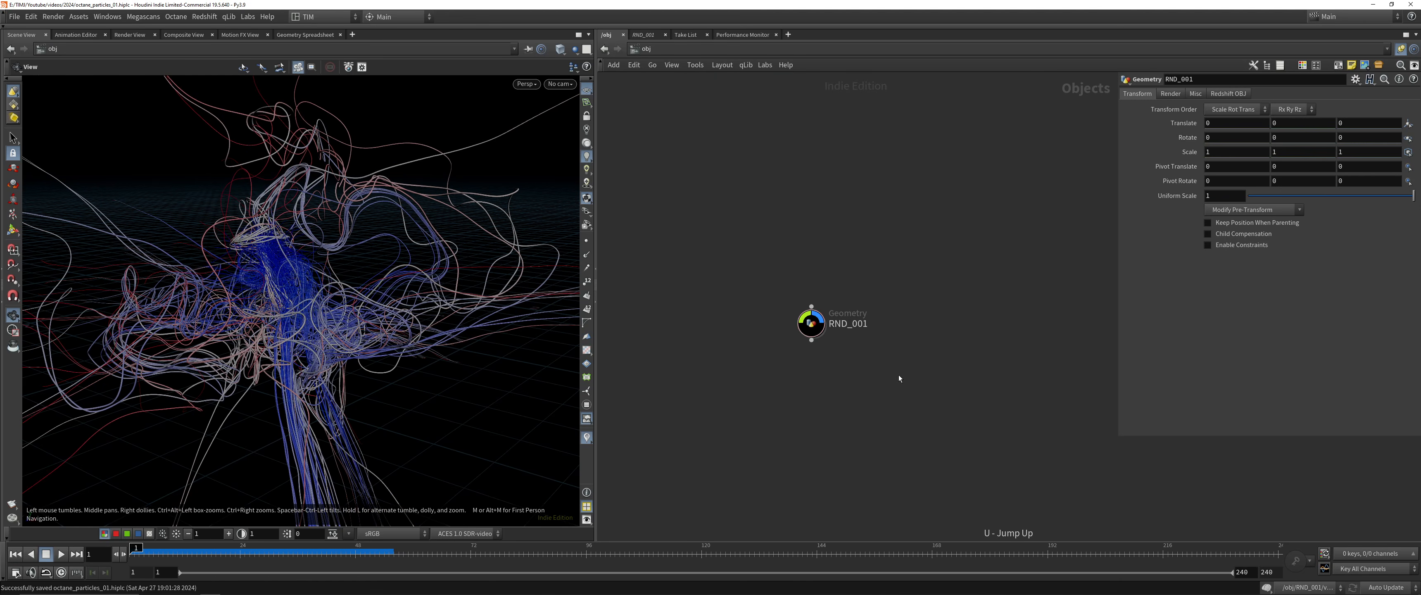
key(alt+Tab)
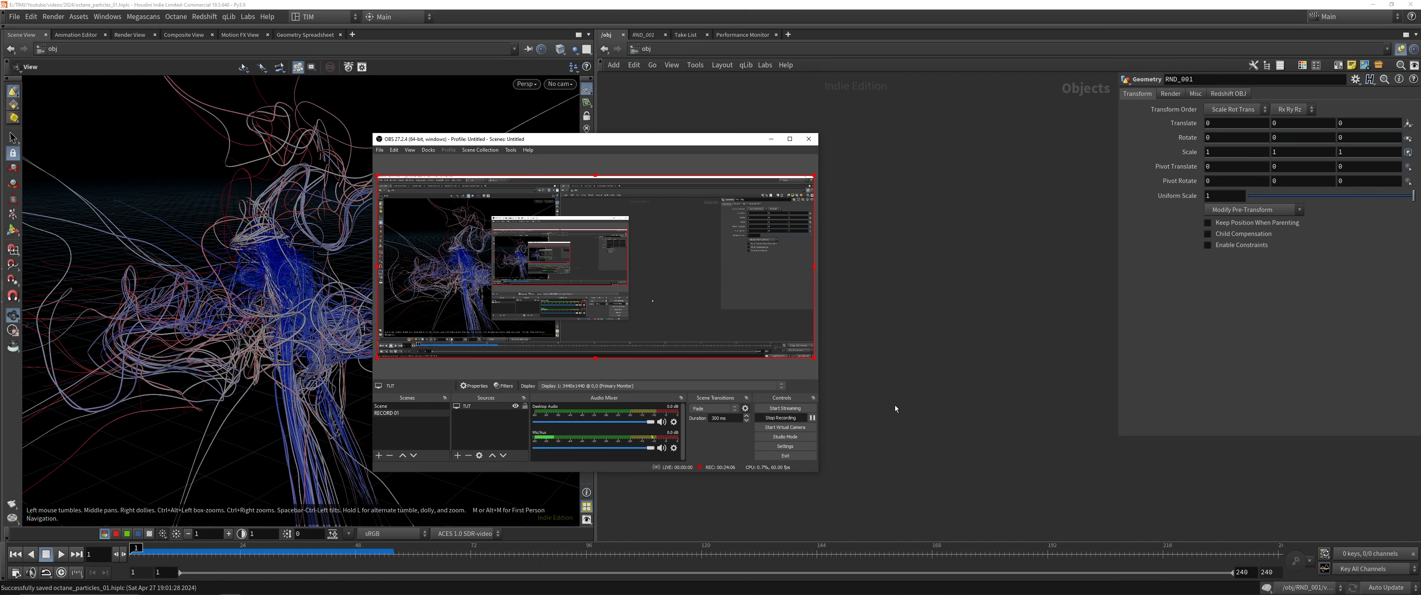
key(alt+Tab)
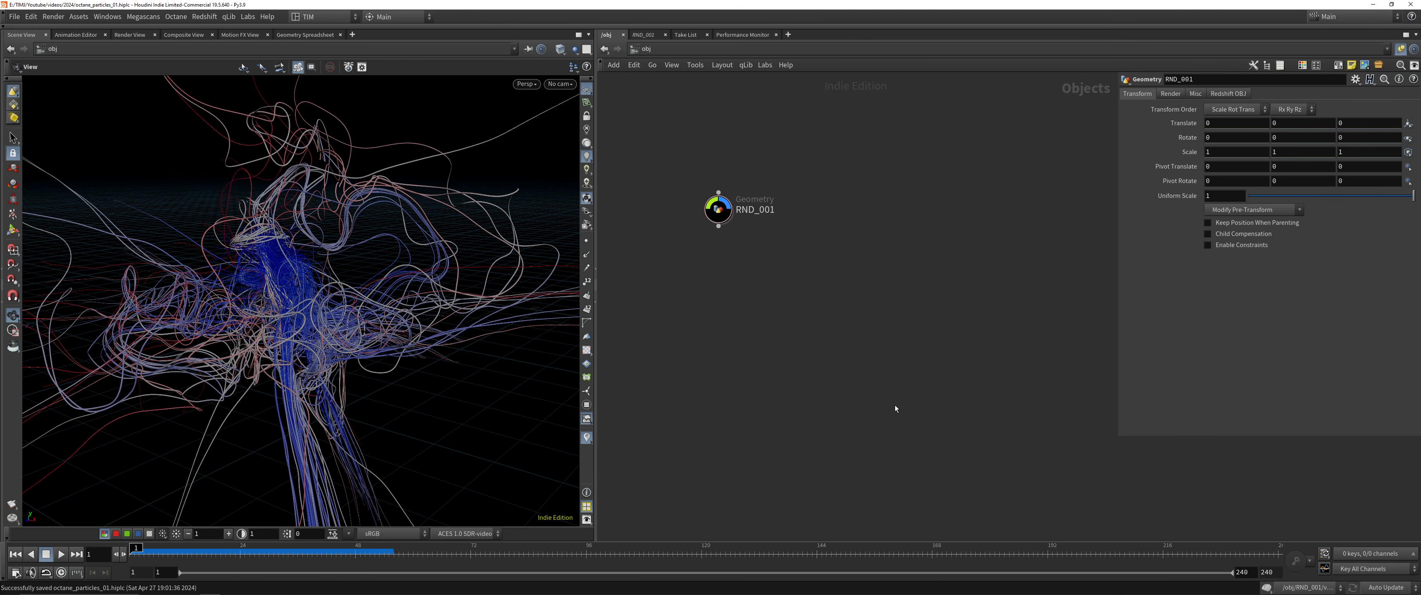
Add a camera below RND_001 at the object level and name it CAMERA_OC_RND_001
middle_drag(895, 402, 789, 330)
key(Tab)
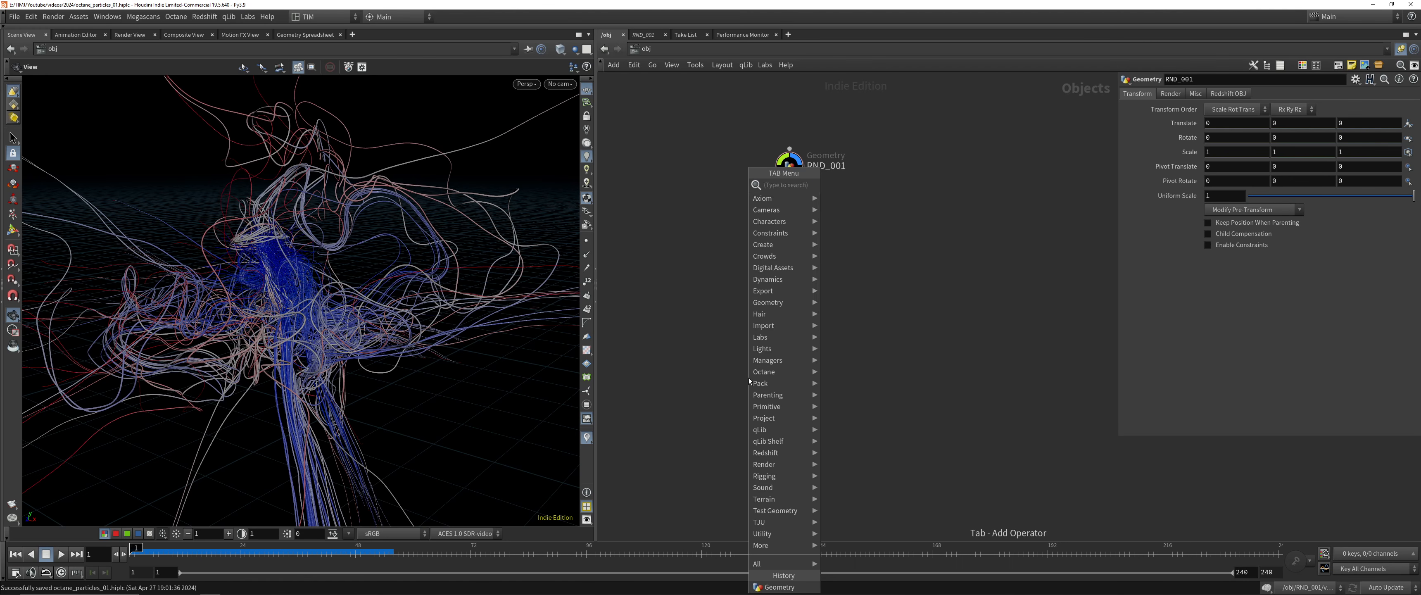
text(geo)
key(Return)
click(723, 305)
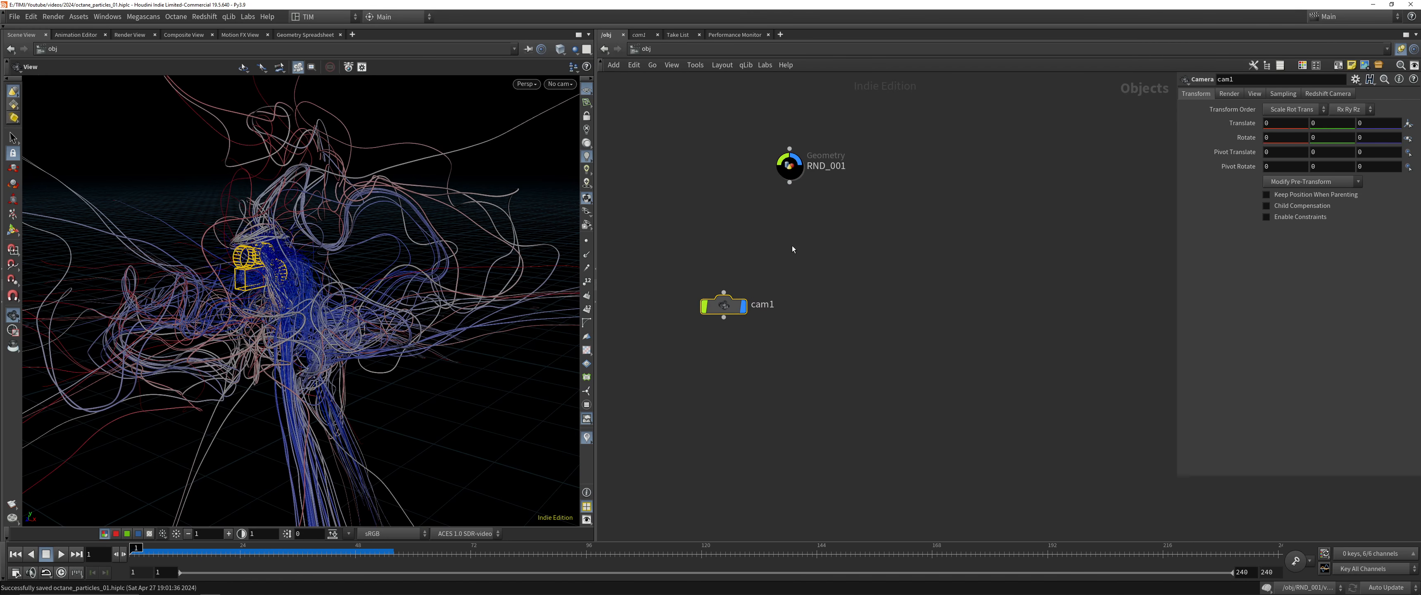
key(F2)
text(CAMERA_OC_)
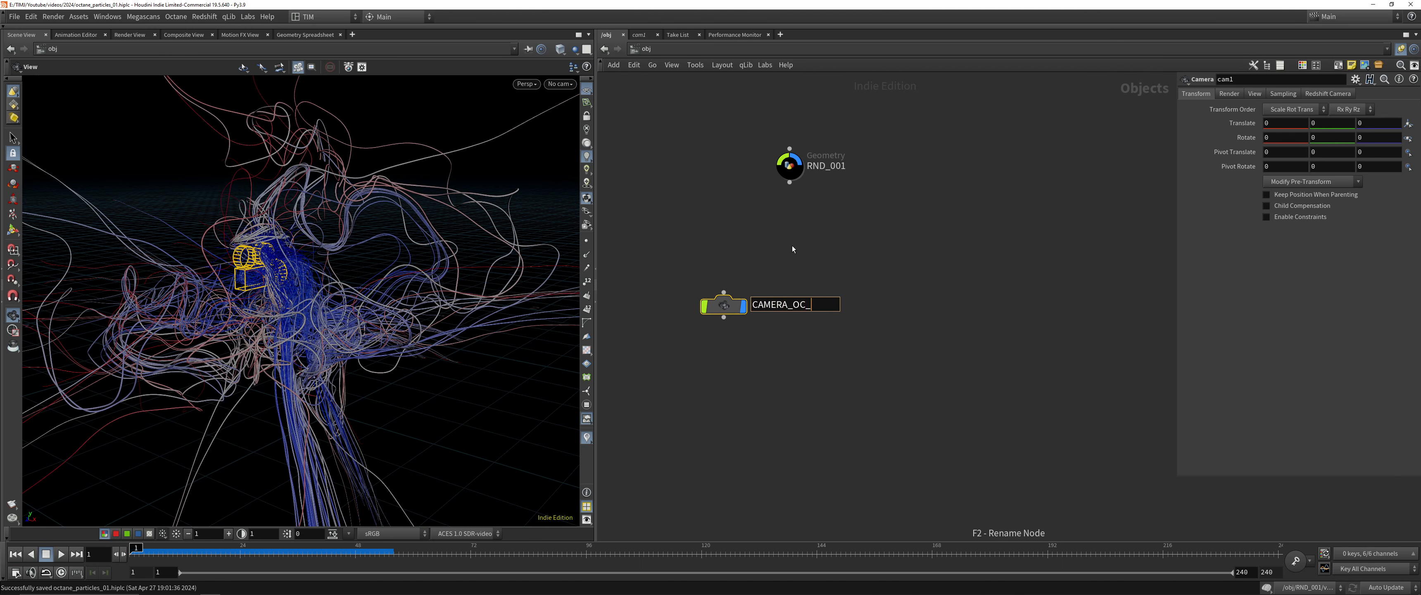
text(RND_001)
key(Return)
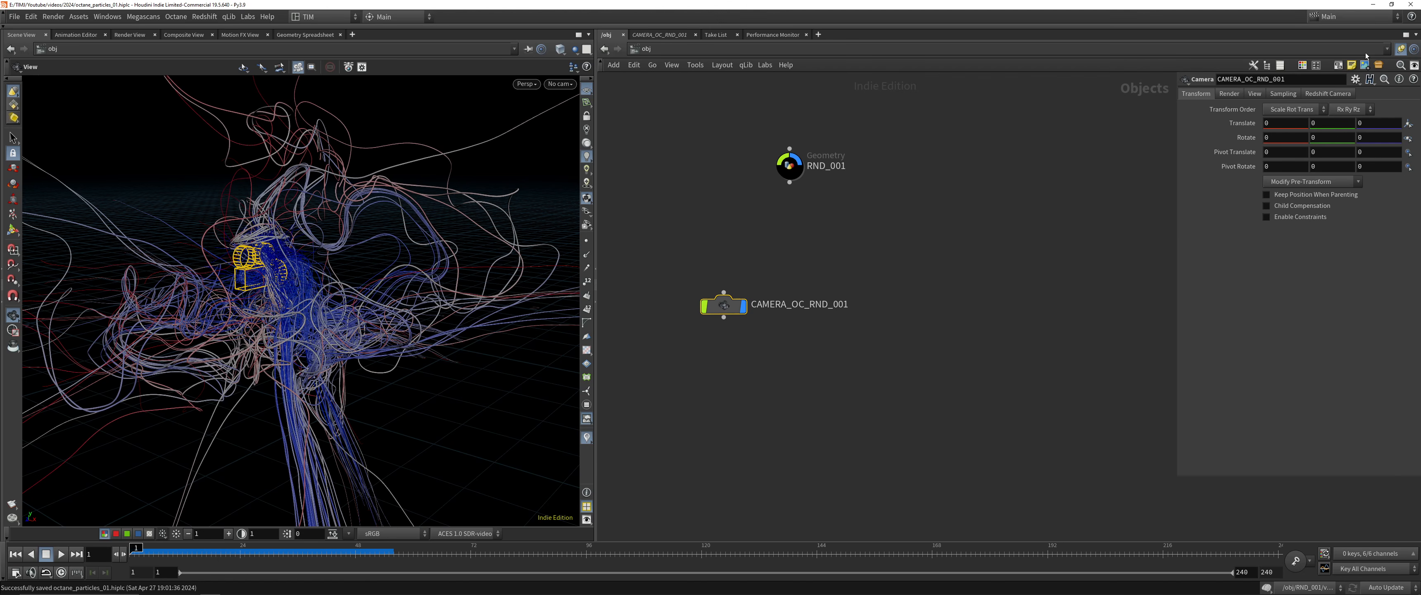
Set the camera's aperture to 36 and its focal length to 85 mm, and widen the parameter area
click(1254, 94)
click(1272, 194)
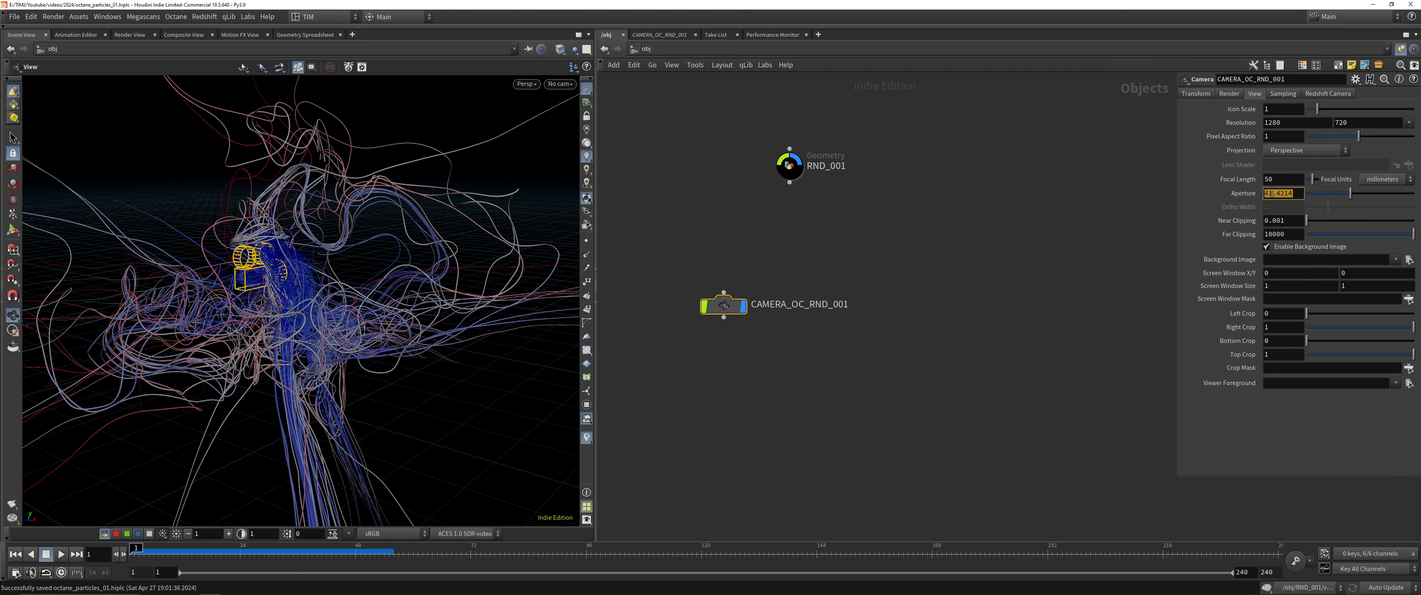
text(36)
click(1285, 182)
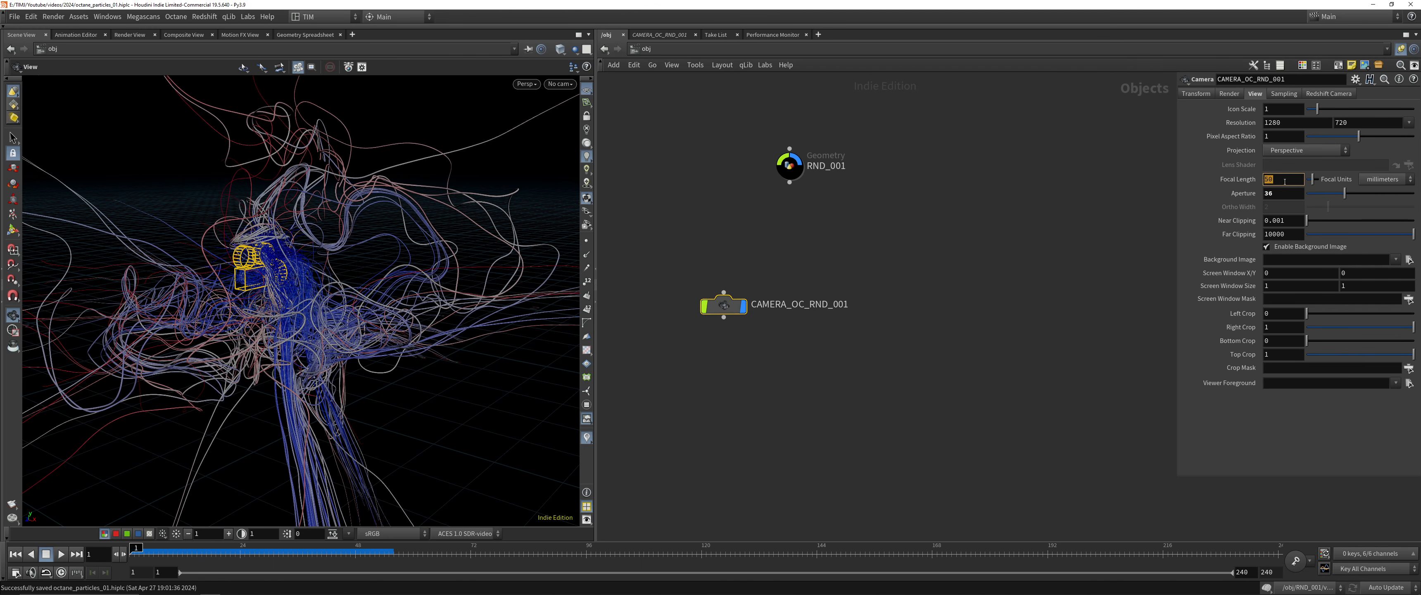
text(85)
key(Return)
drag(1175, 190, 1002, 191)
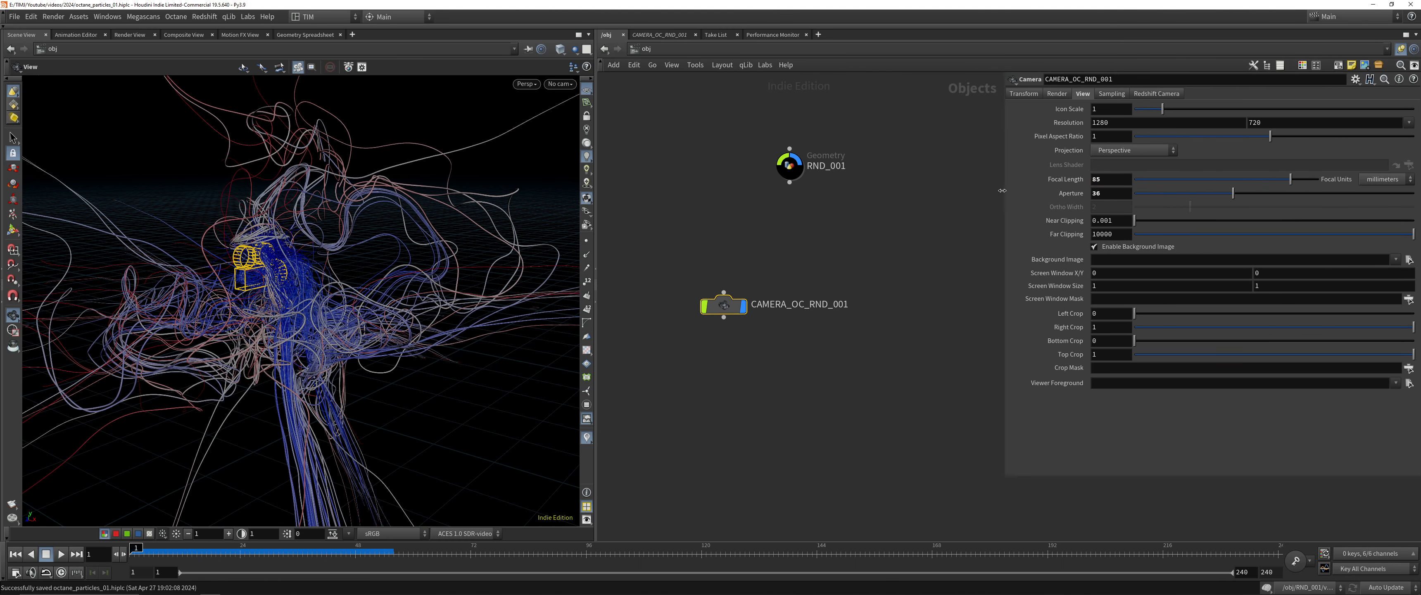
click(1122, 120)
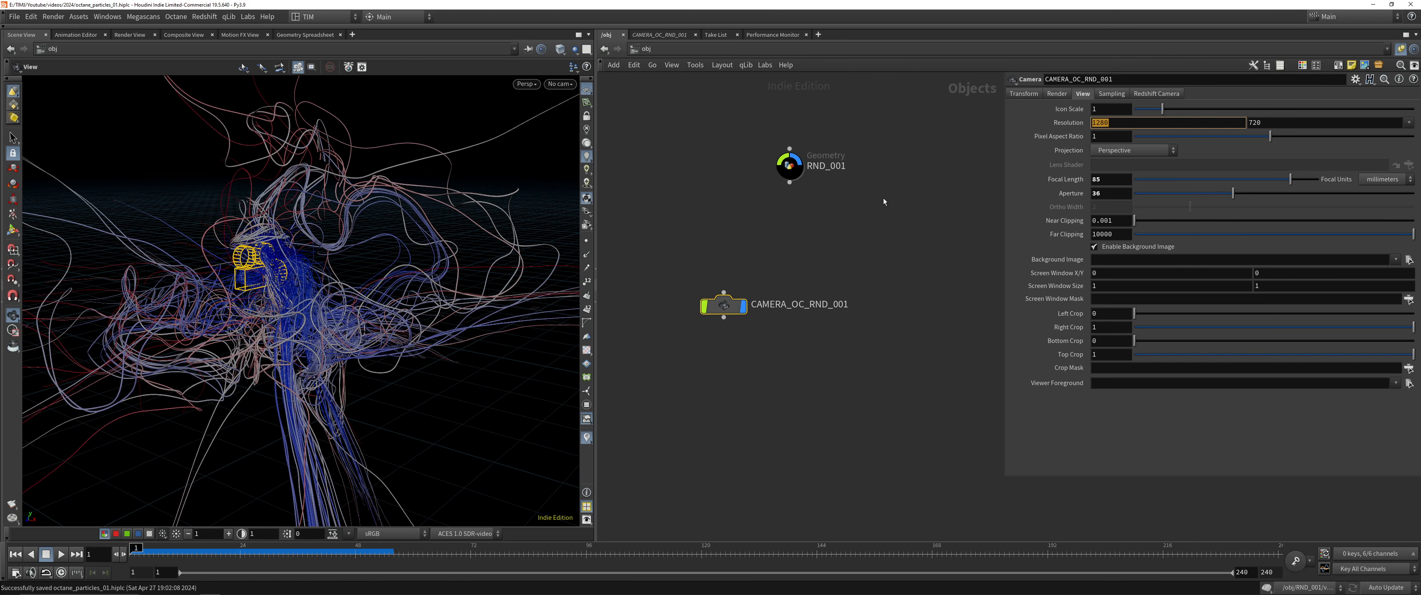
click(793, 247)
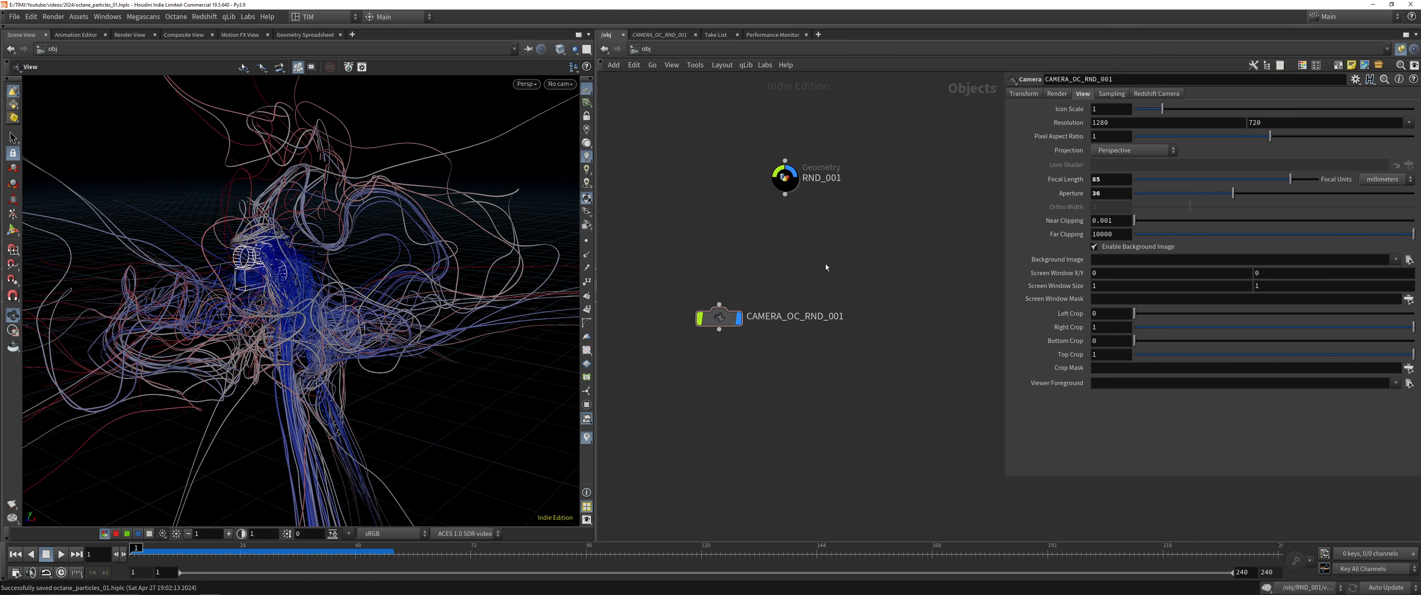
Add a Material Network at the object level and name it OC_MAT
scroll(805, 270, down, 2)
drag(742, 306, 667, 296)
middle_drag(944, 342, 854, 367)
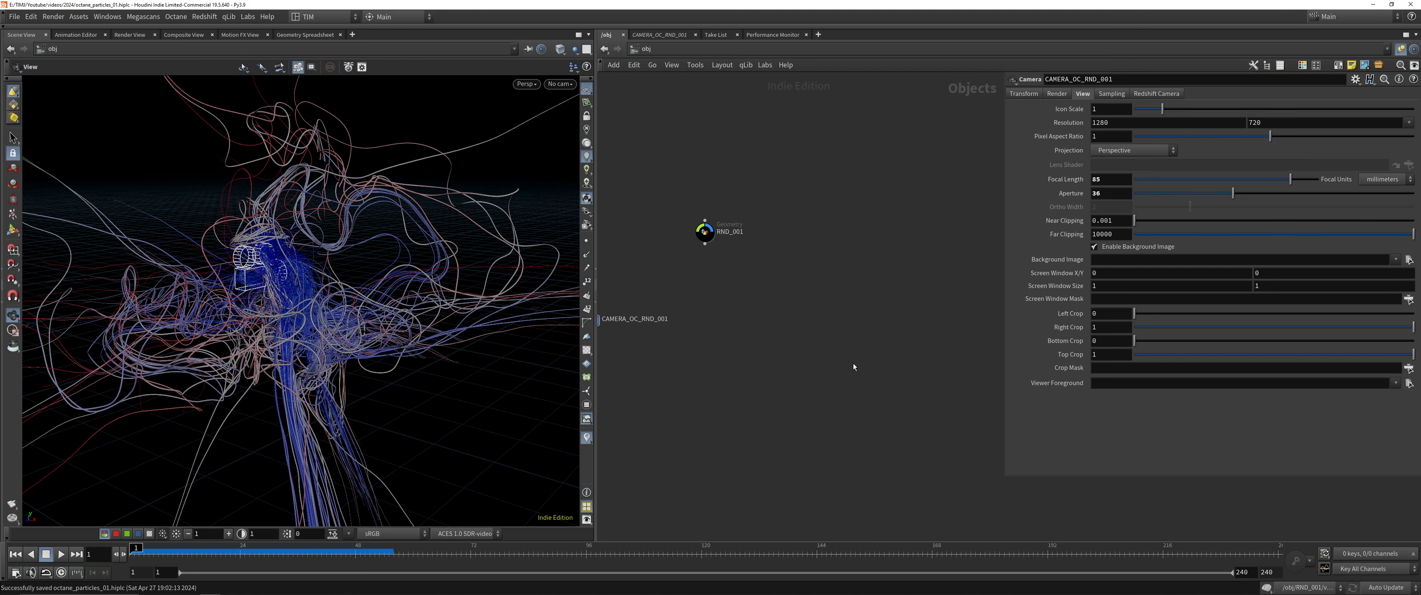
key(Tab)
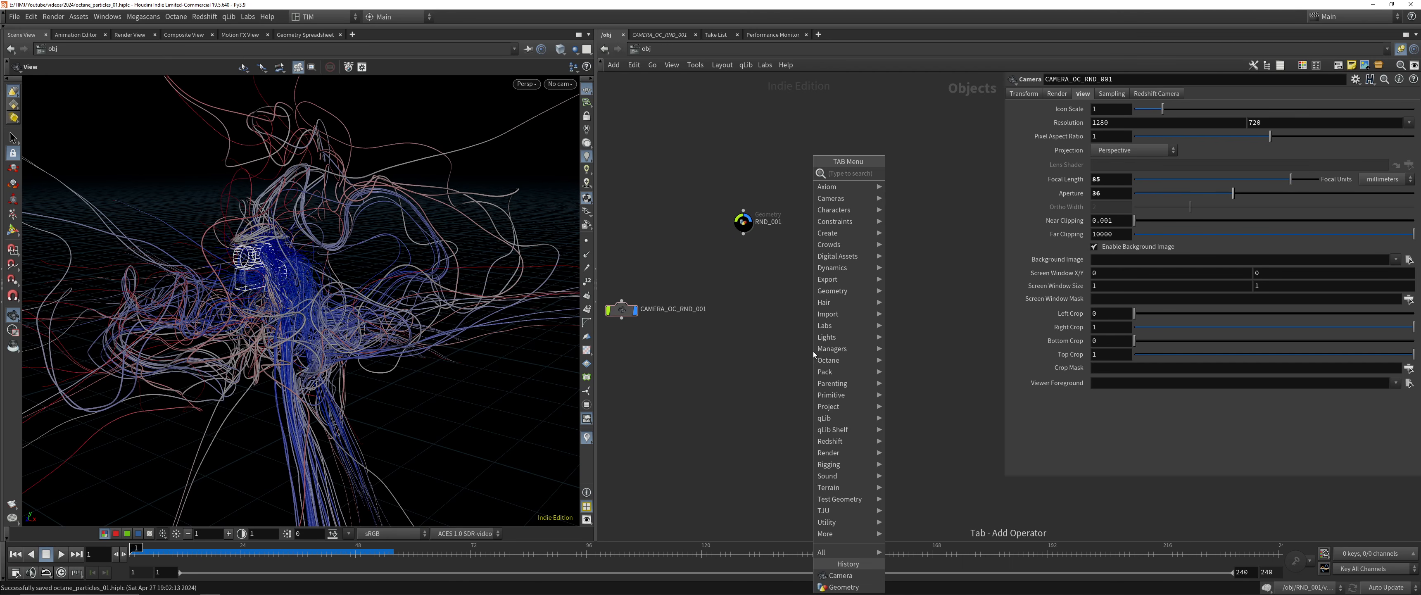
text(mat)
key(Return)
click(813, 354)
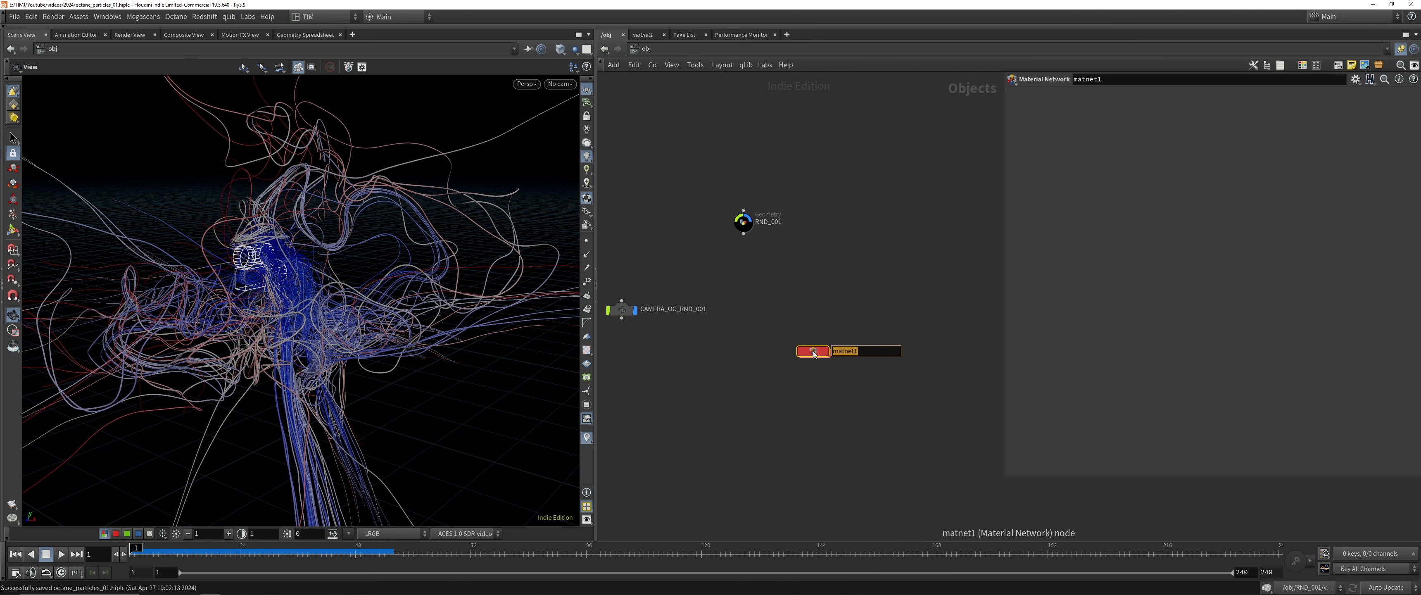
text(OC_MAT)
key(Return)
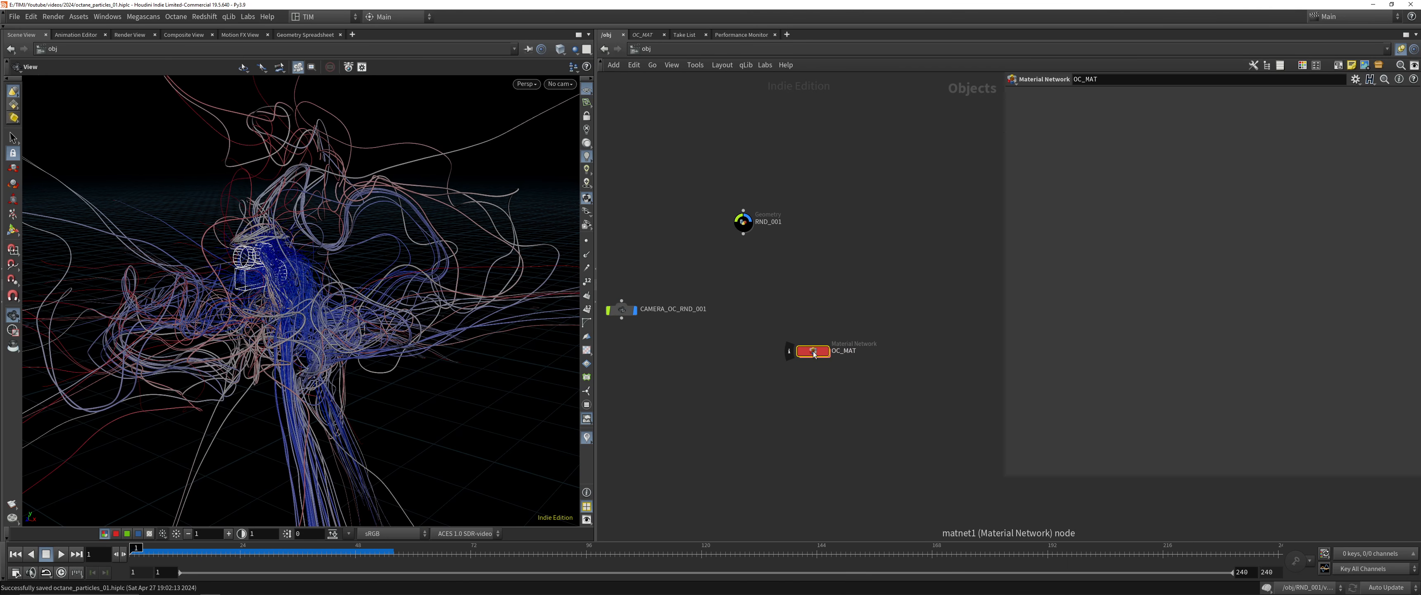
Add a ROP Network below OC_MAT at the object level, name it OC_OUT and go inside it
key(Tab)
text(ro)
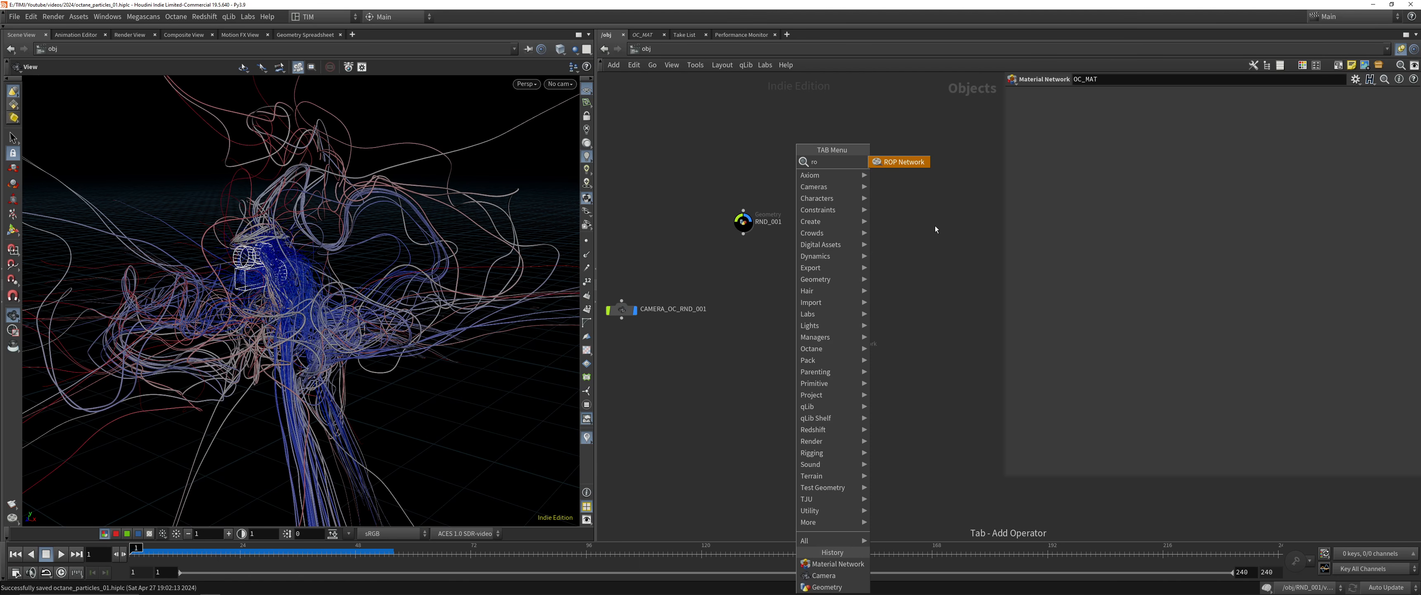
click(904, 162)
click(814, 390)
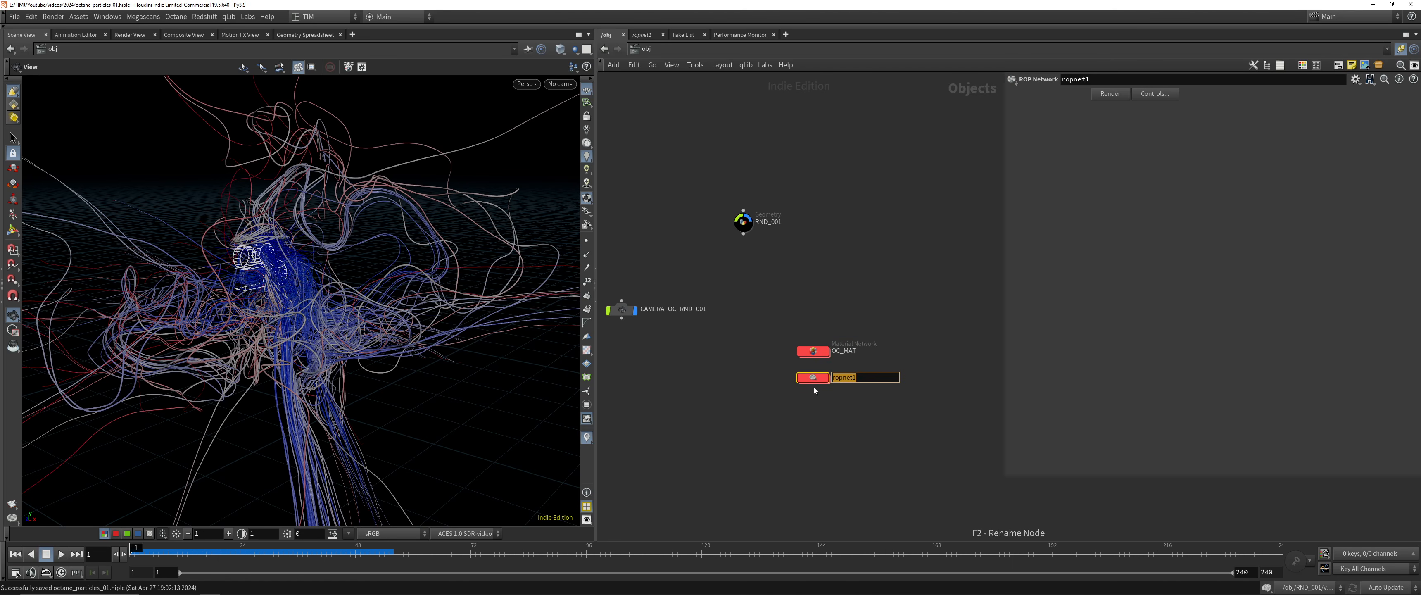
text(OC_OUT)
key(Return)
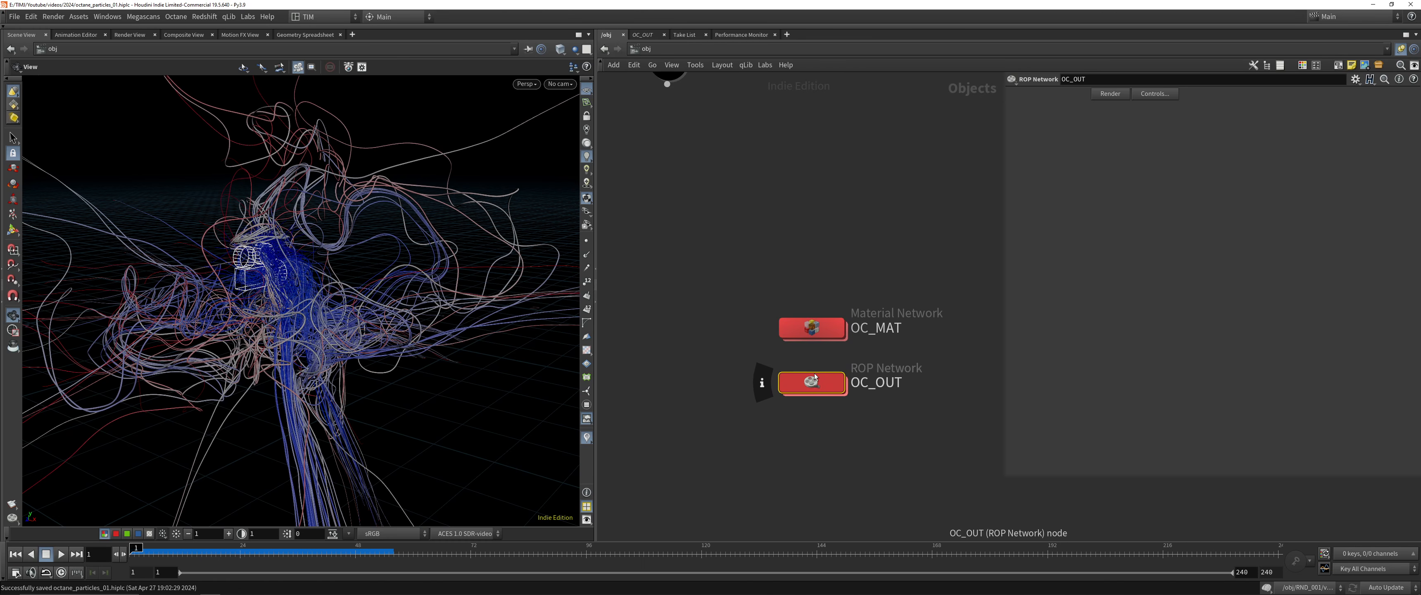
double_click(810, 379)
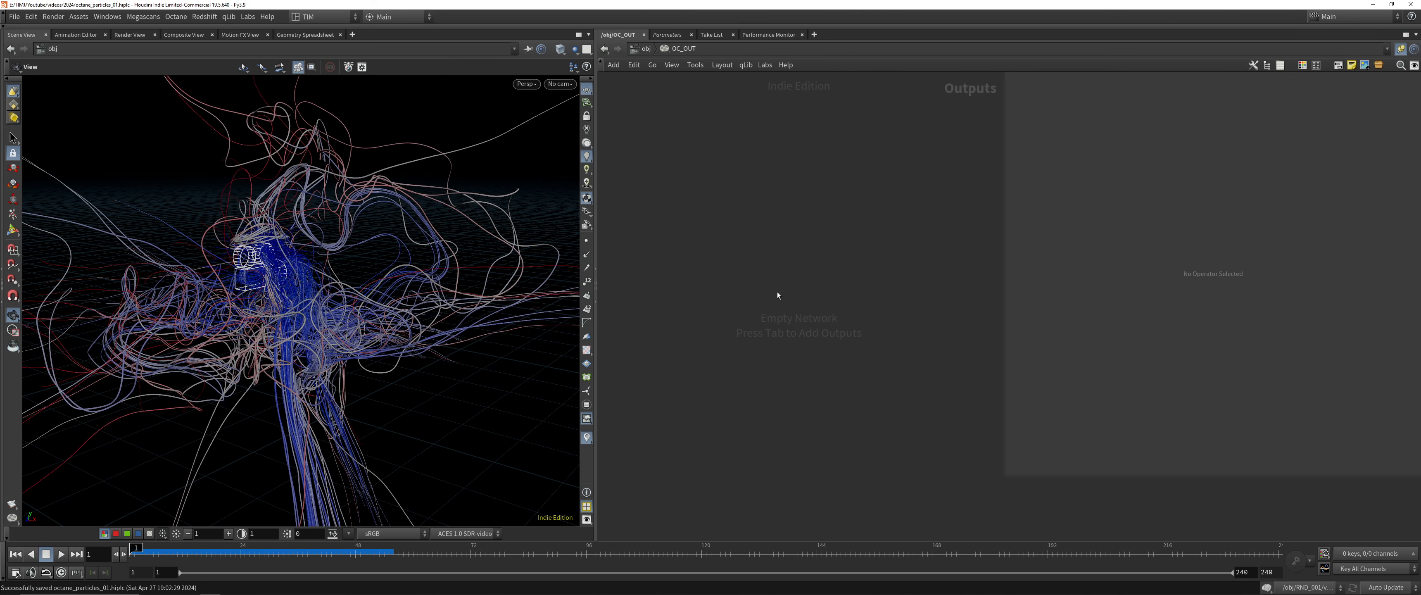
key(Tab)
text(t)
key(Escape)
key(Tab)
text(t)
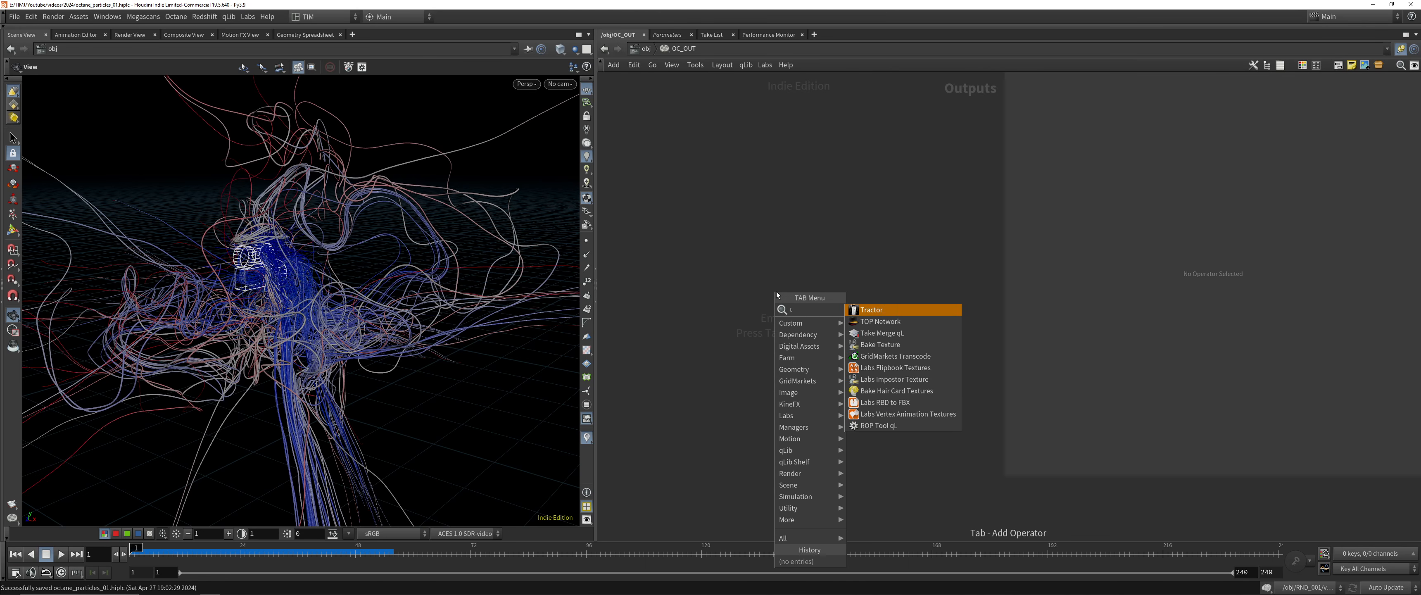
text(e)
key(Escape)
key(Tab)
text(ren)
click(747, 287)
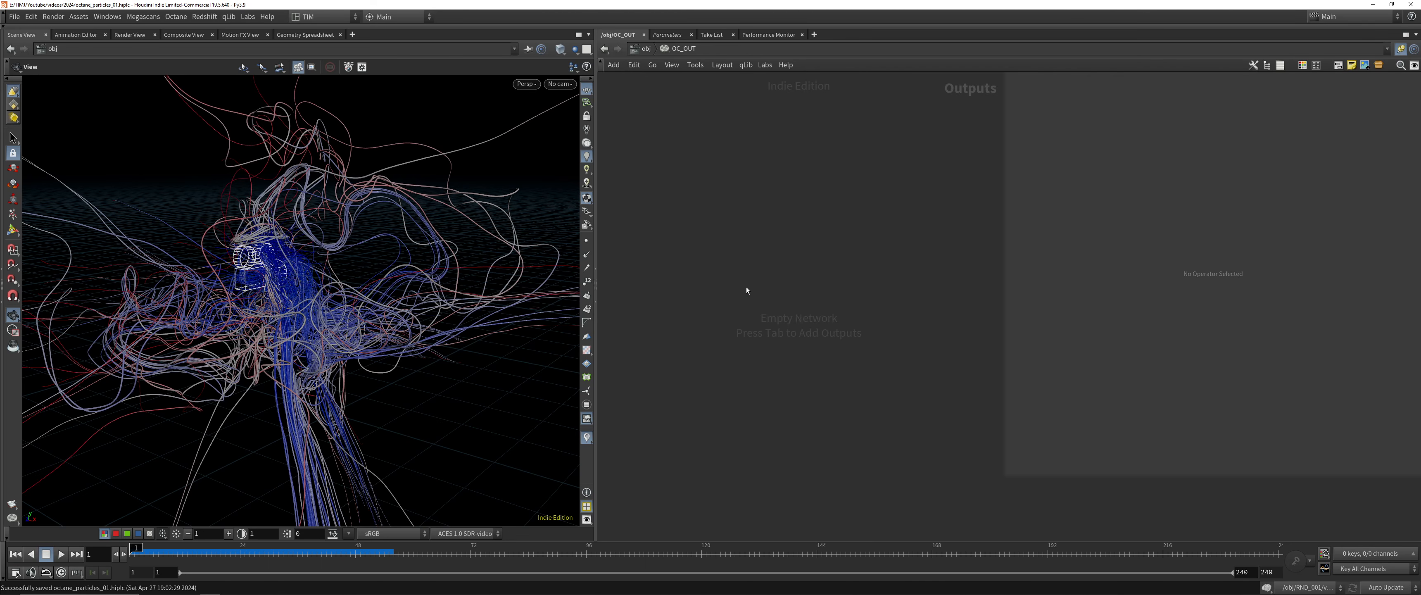
Add an Octane render output node inside OC_OUT, name it OC_OUT_001 and save the scene
key(Tab)
text(oca)
key(Return)
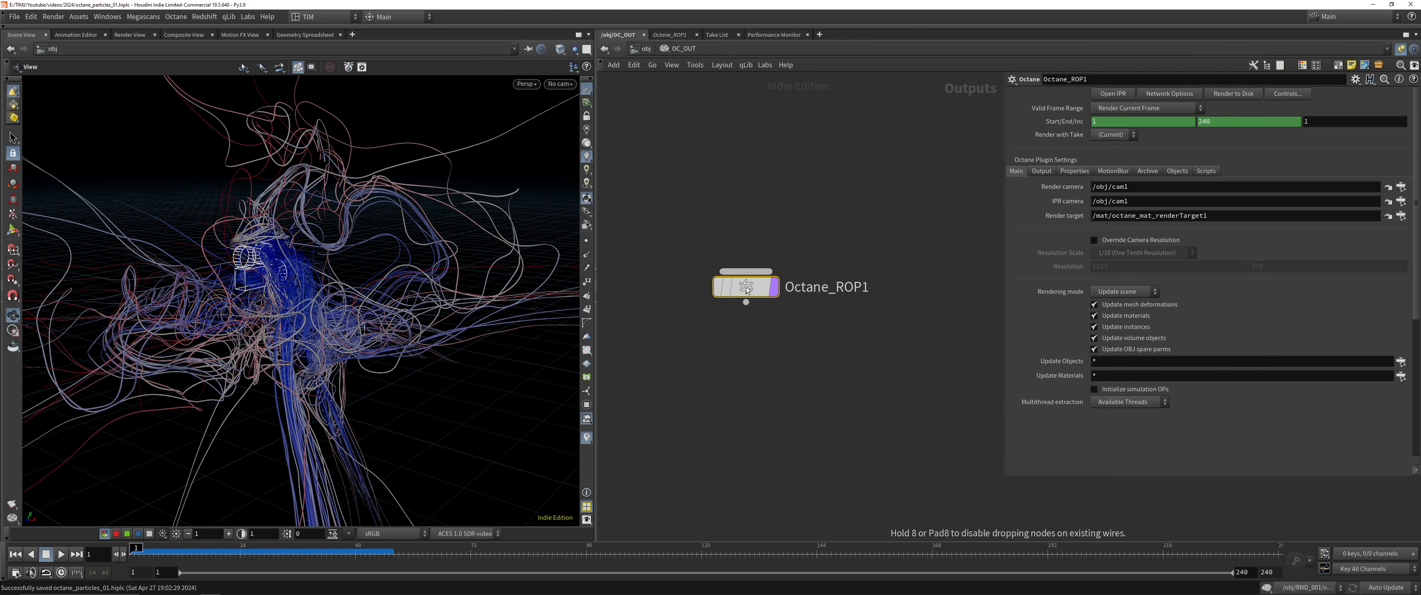
key(F2)
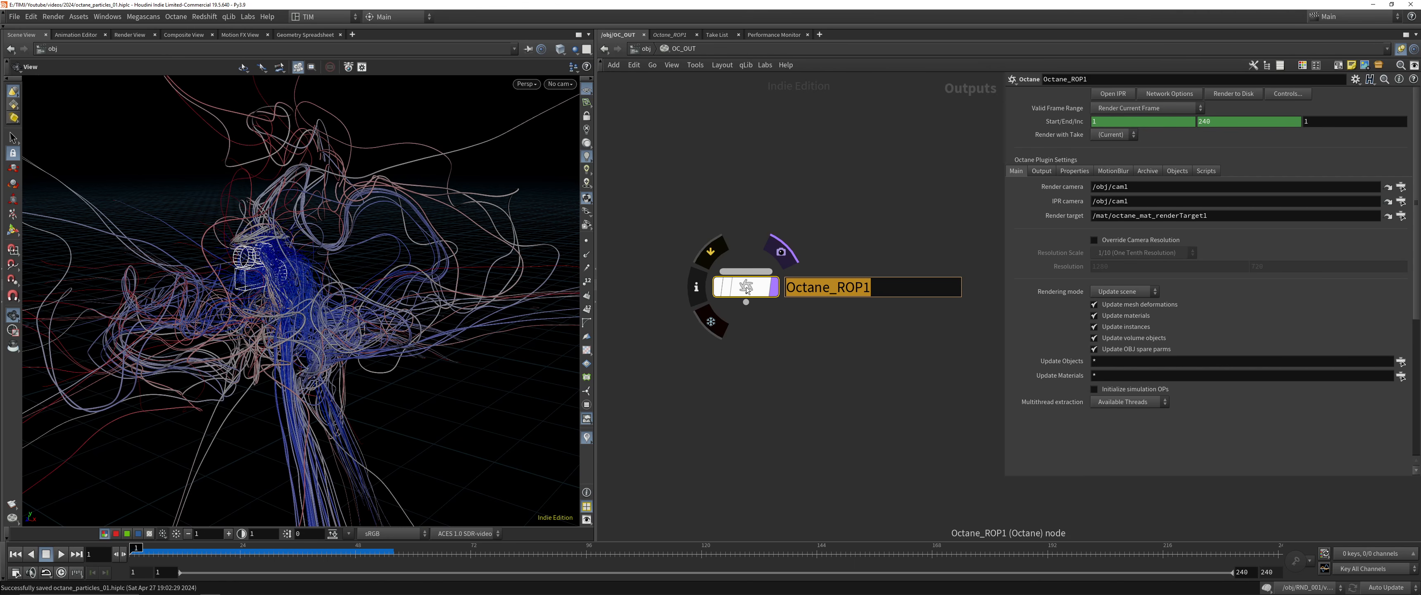
text(OC_OUT_001)
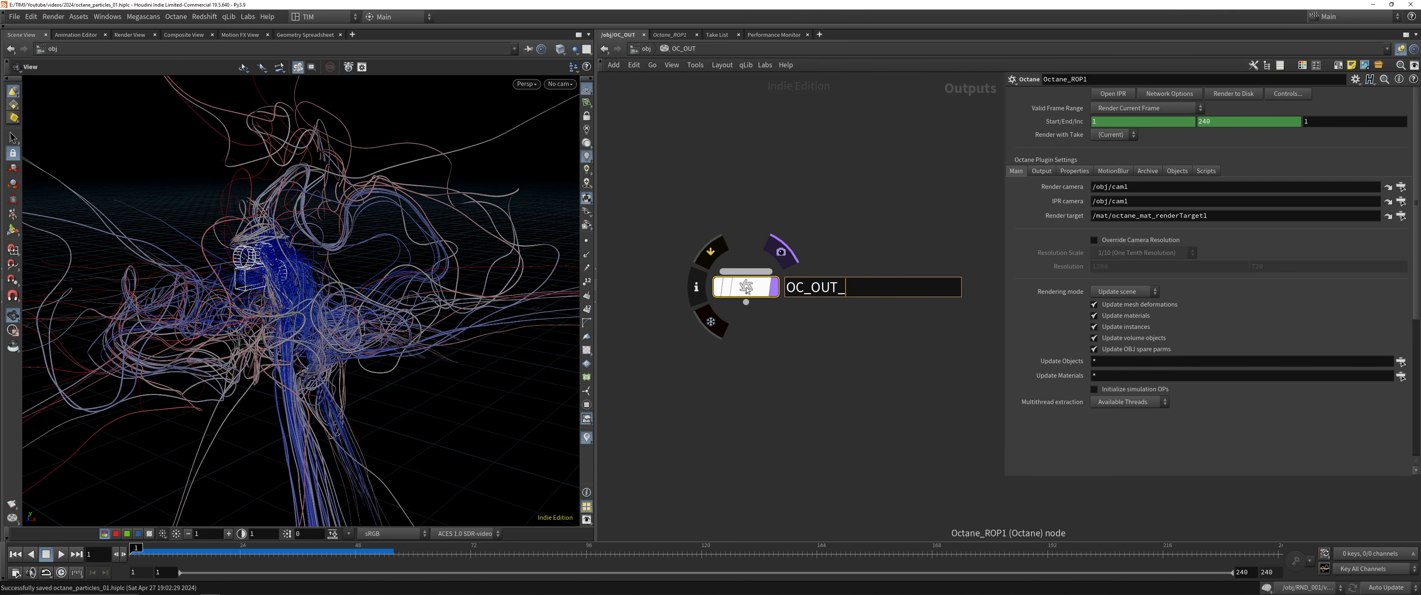
key(Return)
key(ctrl+s)
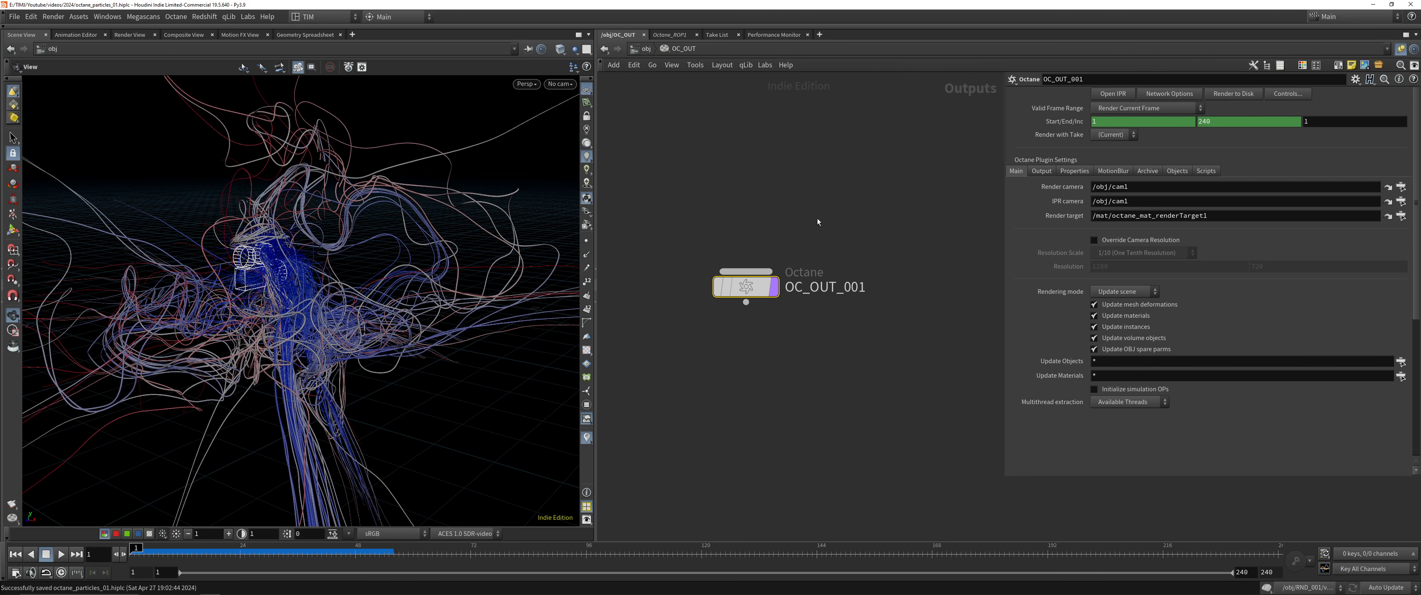
key(shift+w)
key(shift+w)
key(shift+w)
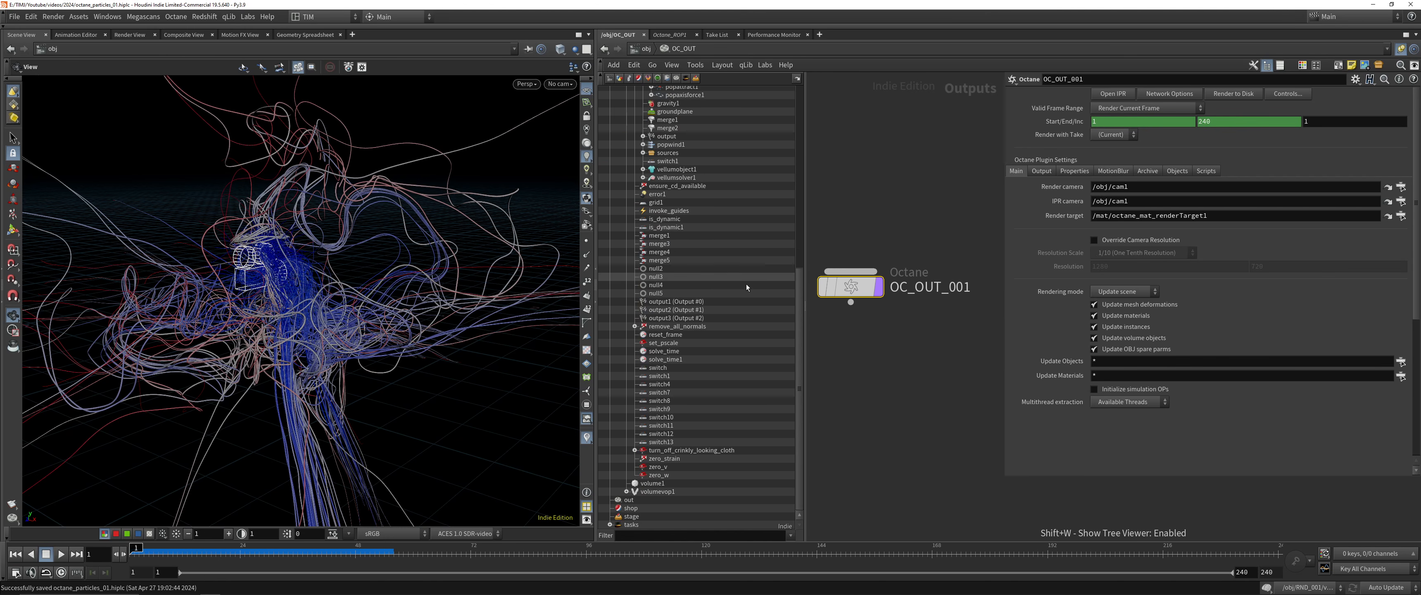
key(shift+w)
click(1401, 187)
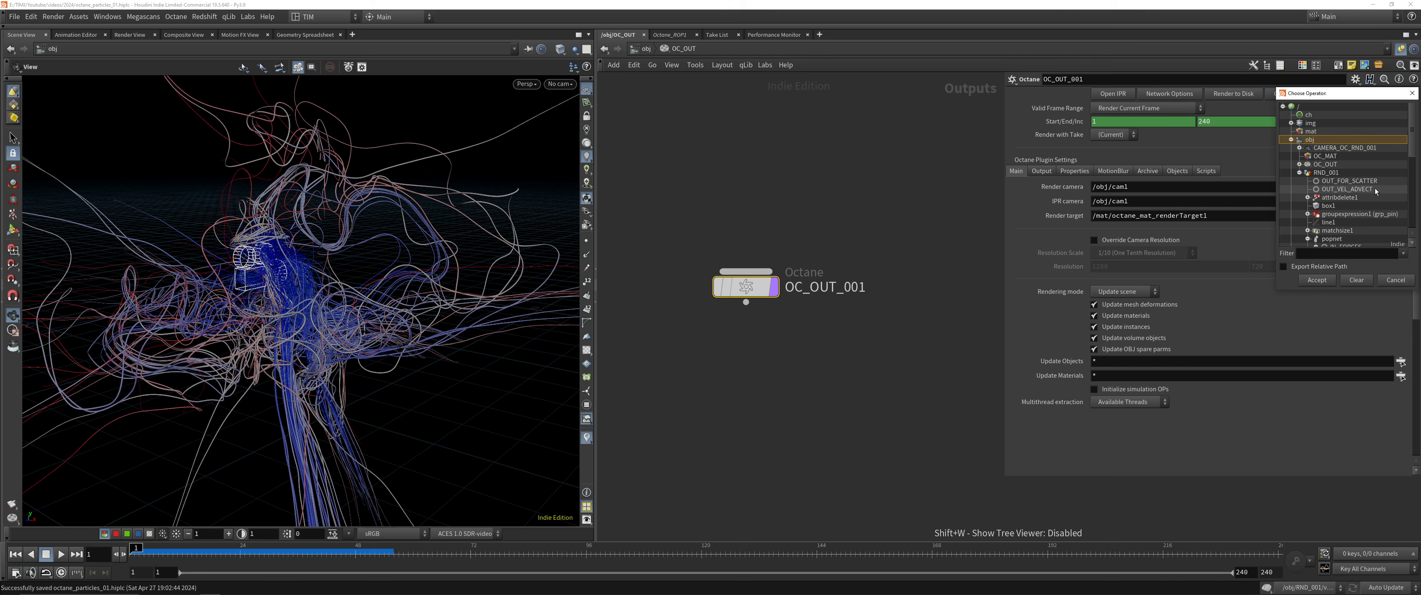
drag(1335, 98, 767, 195)
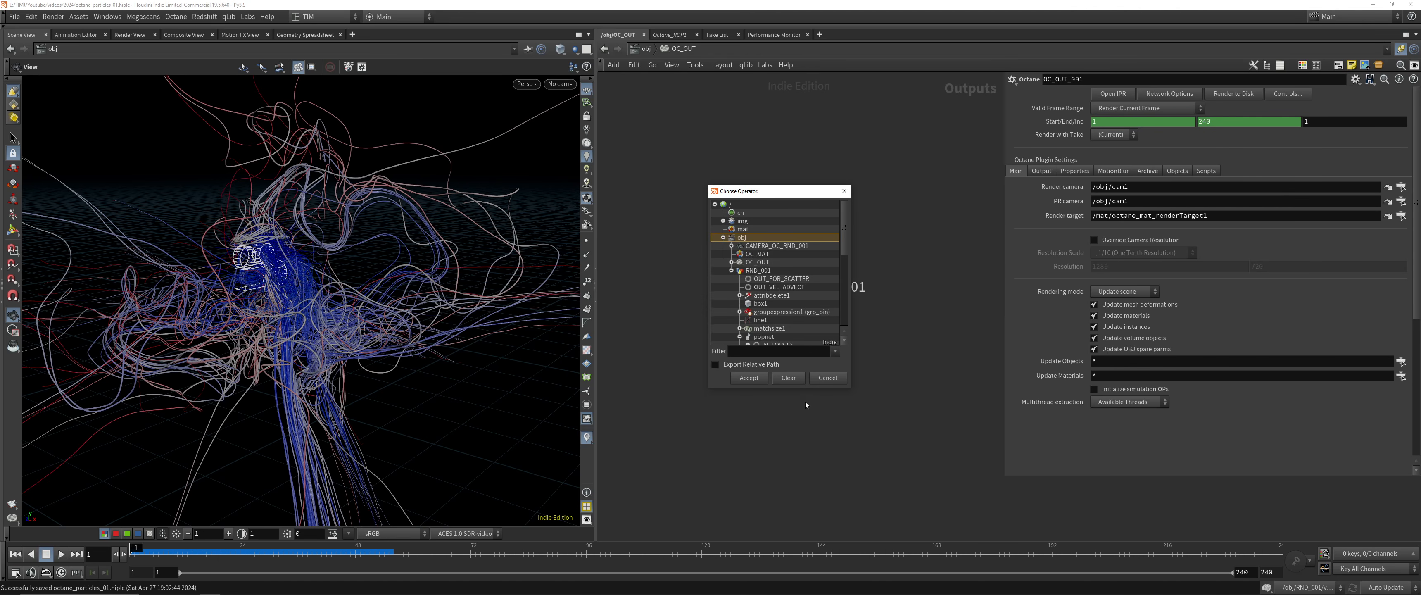
key(Escape)
Set the render camera of OC_OUT_001 to CAMERA_OC_RND_001 from the scene tree
key(shift+w)
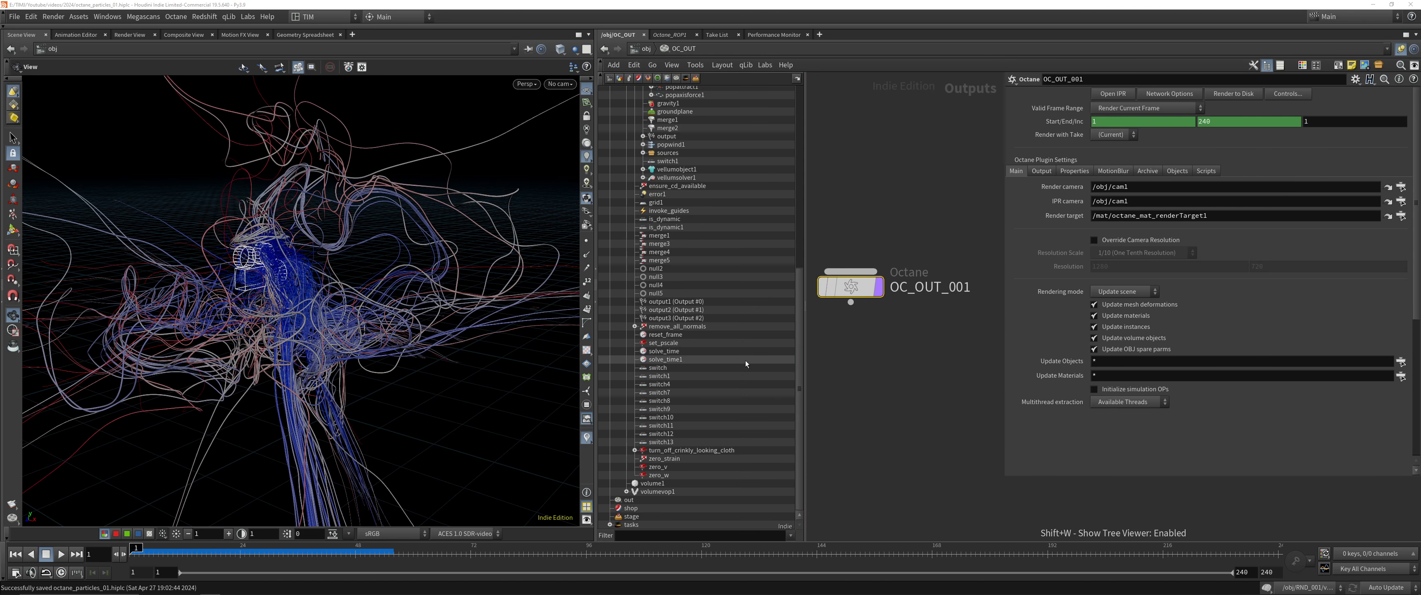
scroll(745, 360, up, 13)
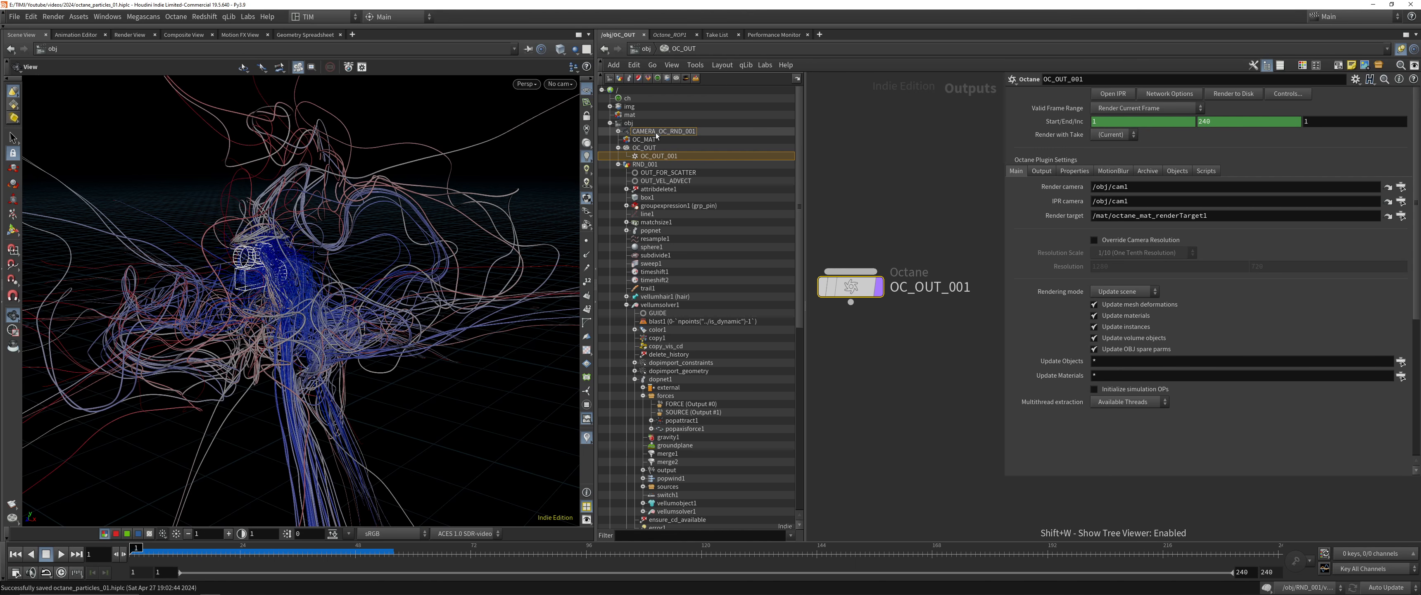
drag(1114, 187, 1113, 188)
key(shift+w)
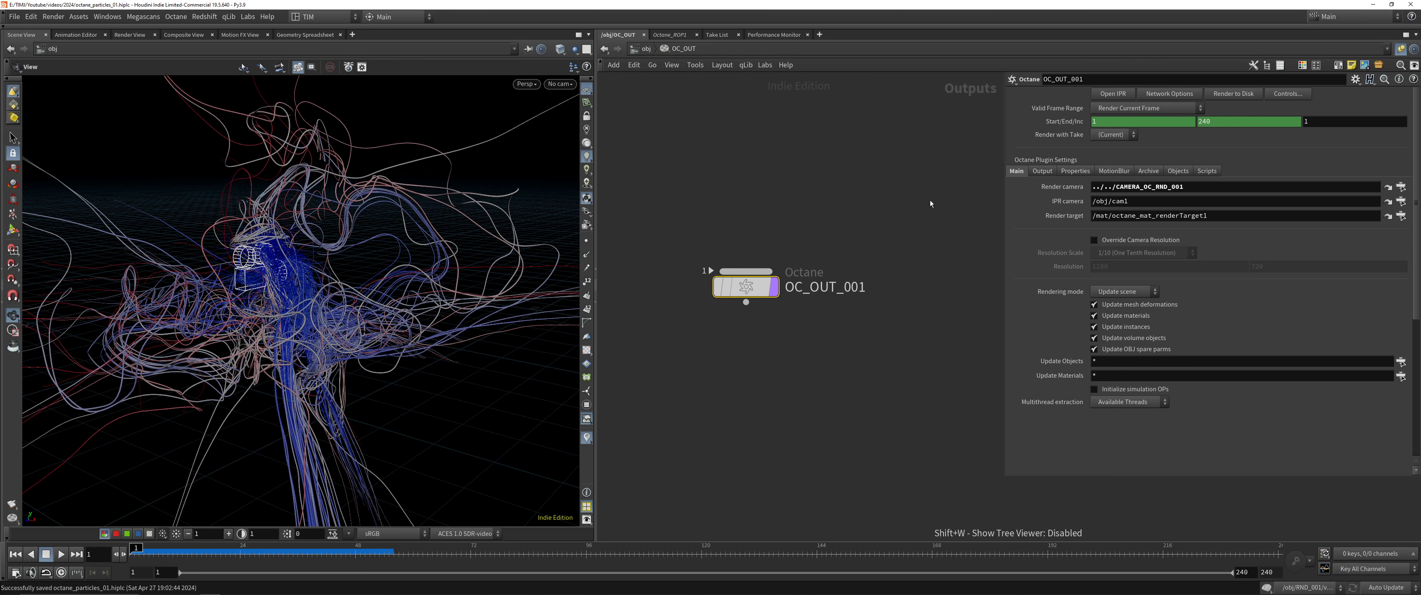
Link the IPR camera to the render camera parameter with a relative reference and check the path it resolves to
right_click(1073, 193)
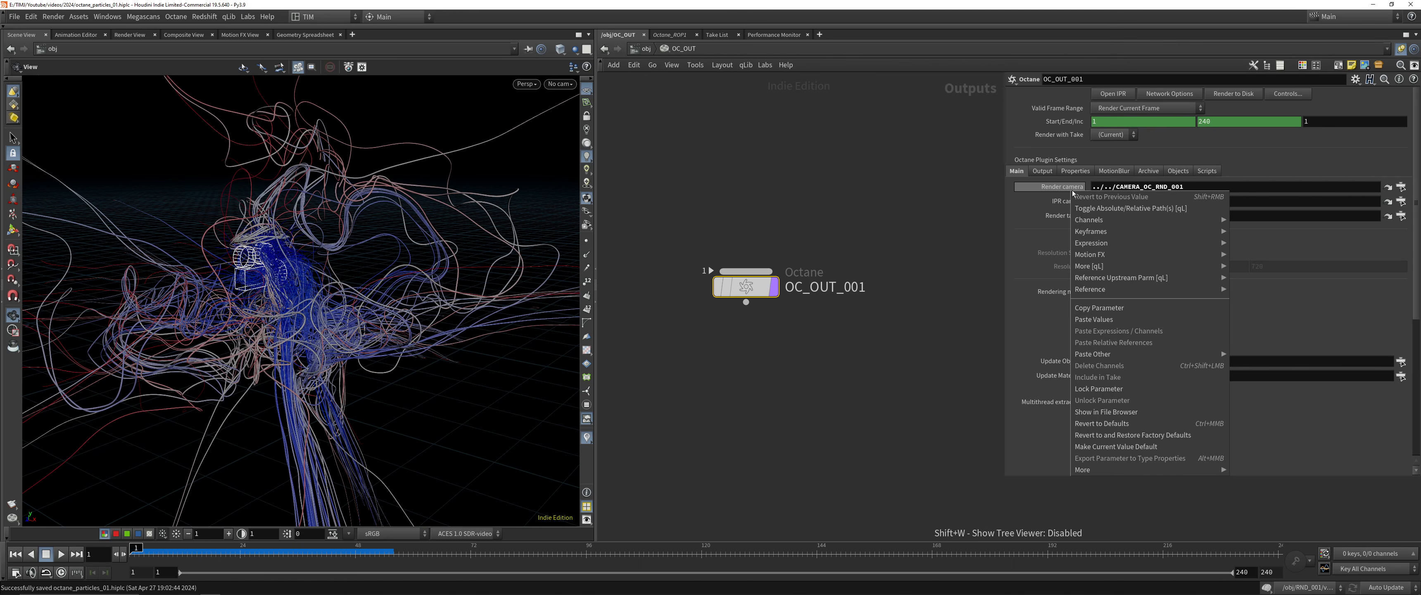
click(1081, 307)
right_click(1076, 202)
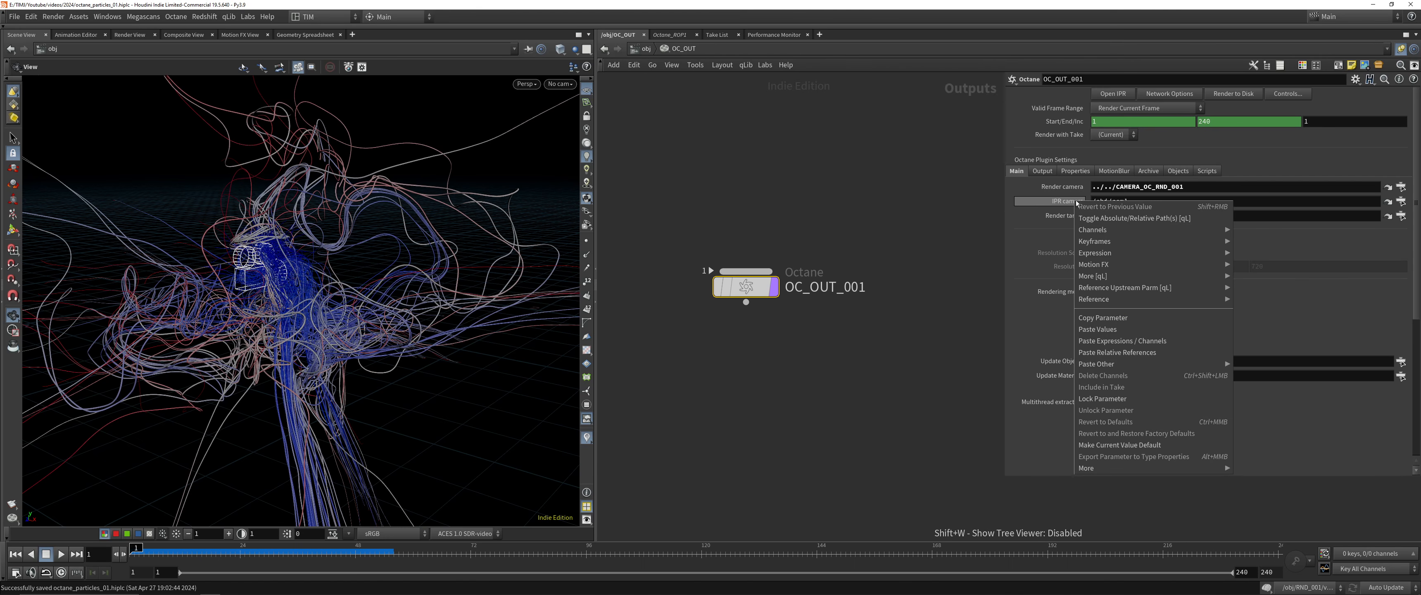
click(1117, 352)
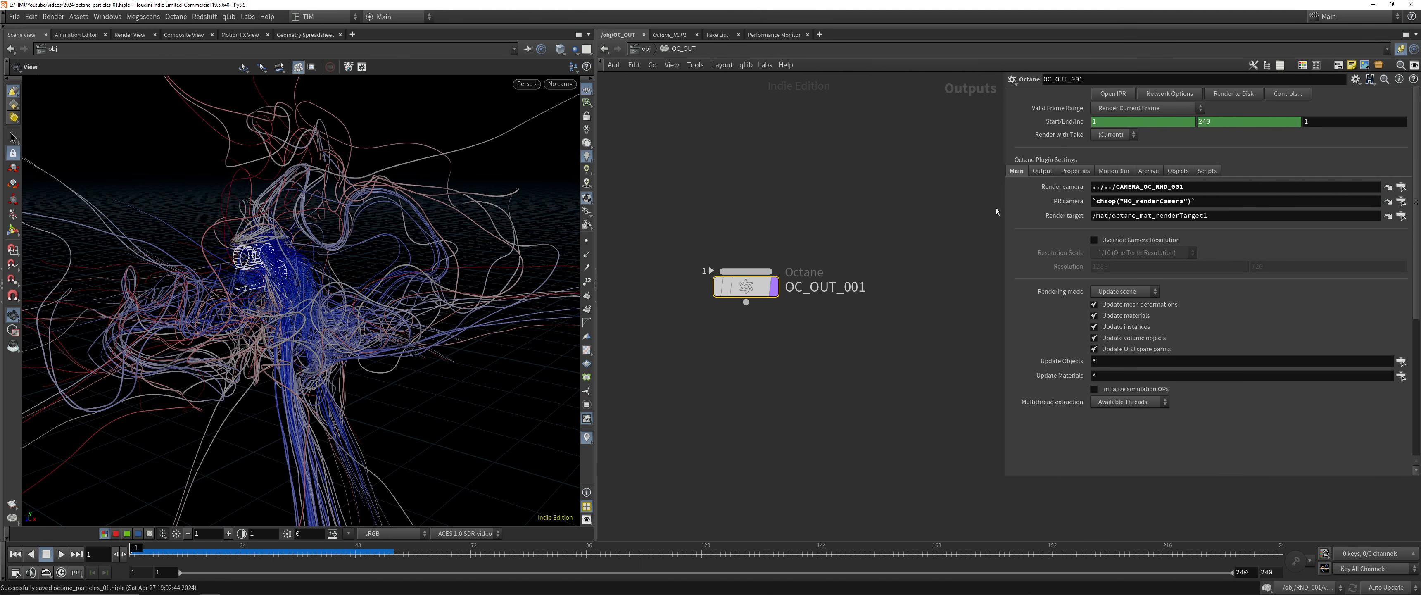
click(1035, 204)
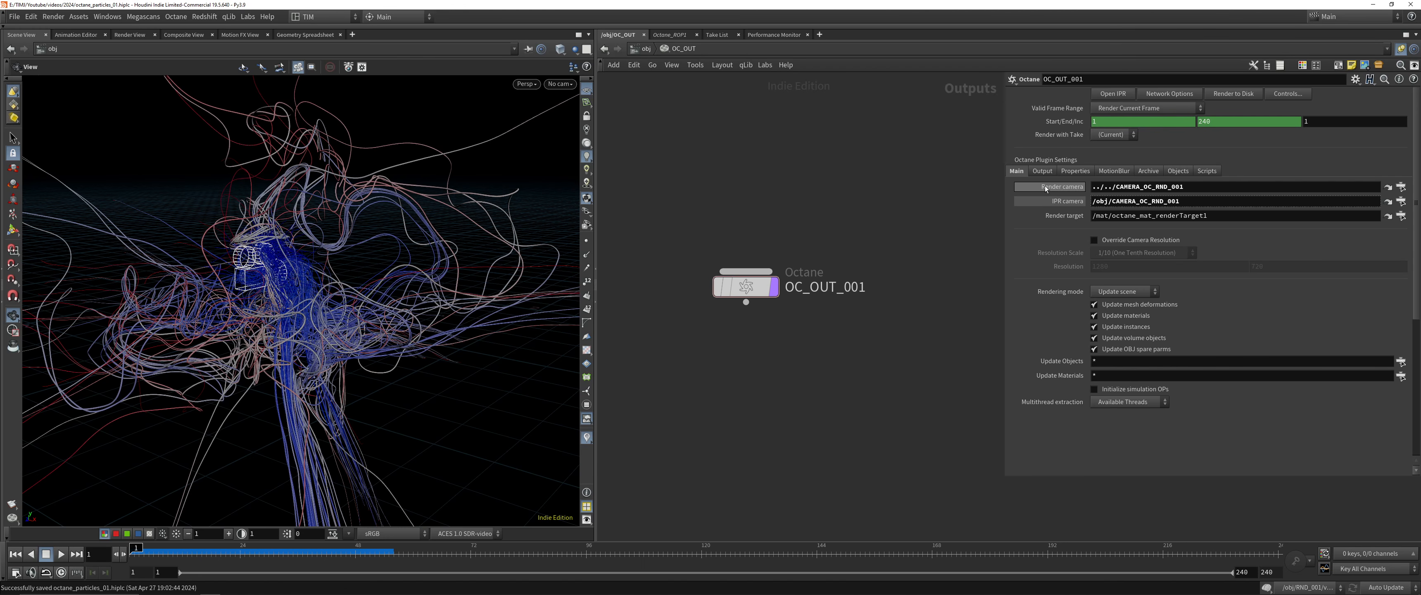
click(1052, 204)
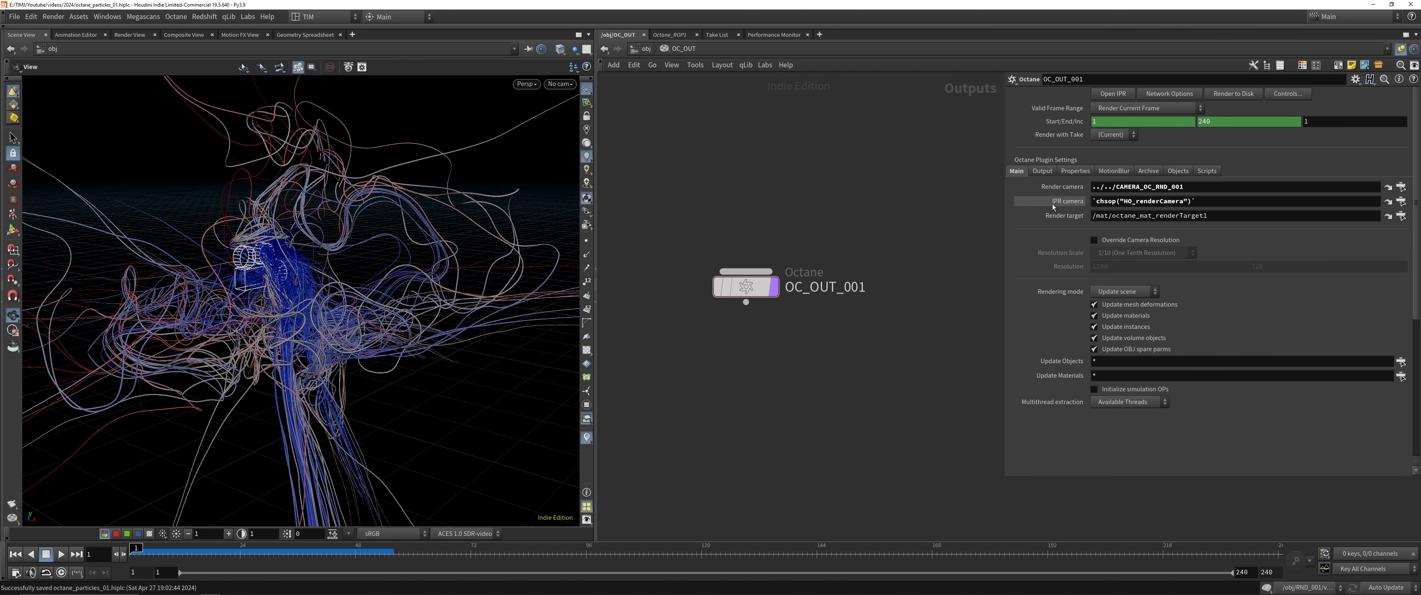
click(1052, 204)
click(1053, 203)
Look through the output, properties, motion blur, archive, objects and scripts settings of OC_OUT_001
click(1042, 171)
click(1076, 171)
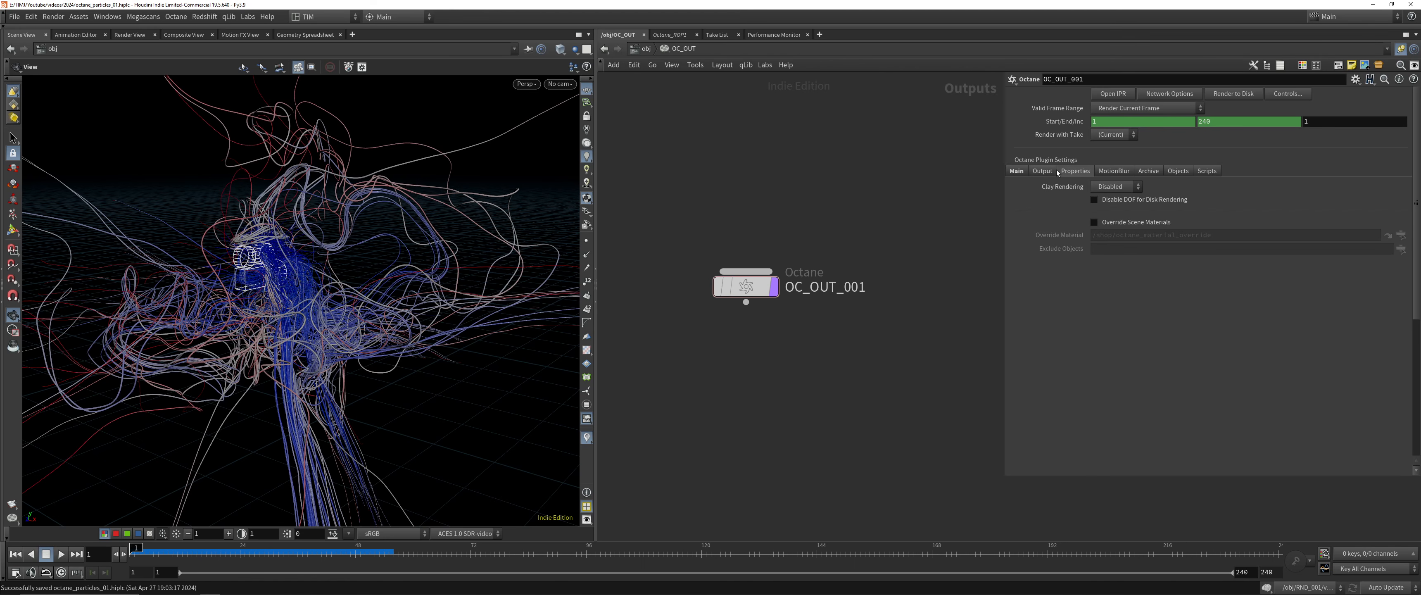
click(1113, 171)
click(1148, 171)
click(1177, 171)
click(1206, 171)
click(1018, 171)
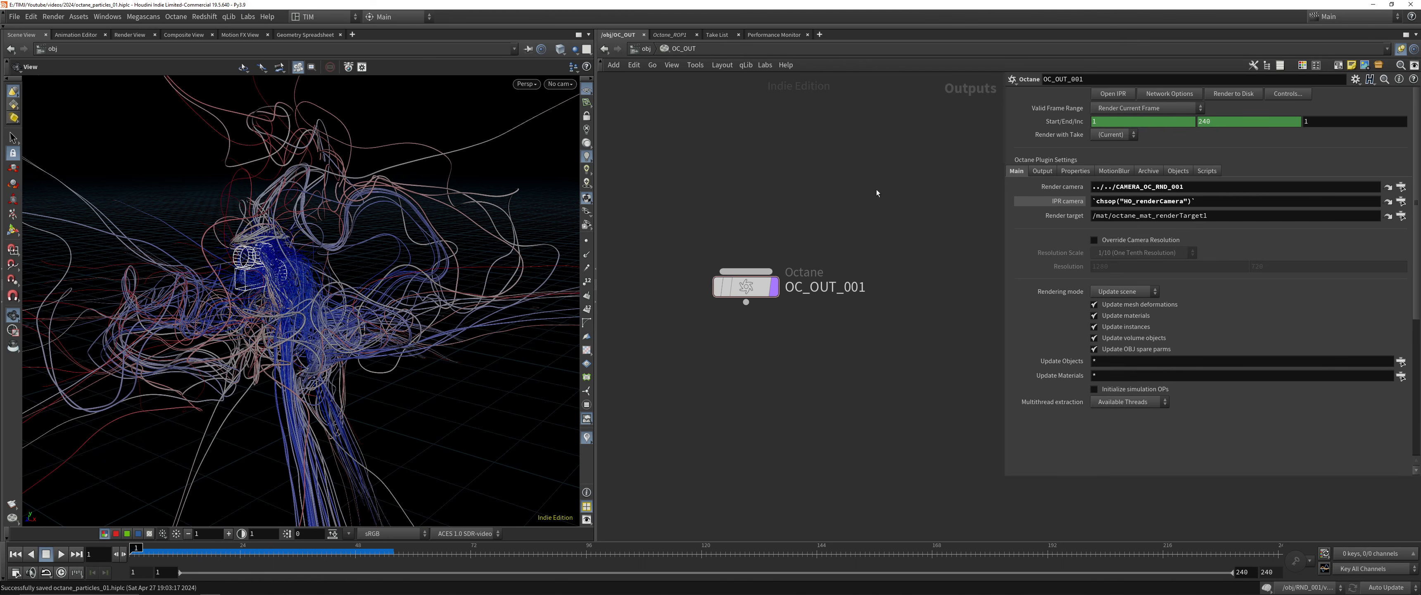
Return to the object level, go inside OC_MAT and add an Octane RenderTarget node
drag(688, 238, 831, 359)
click(819, 226)
key(u)
drag(739, 359, 917, 266)
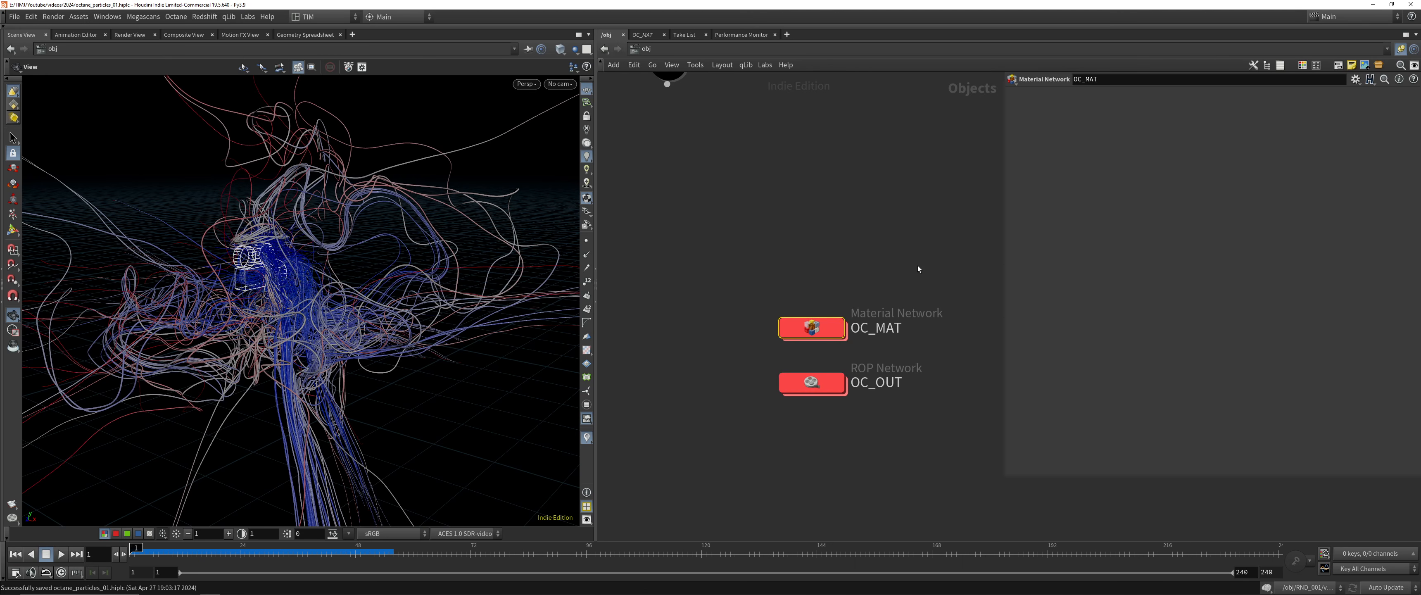
key(i)
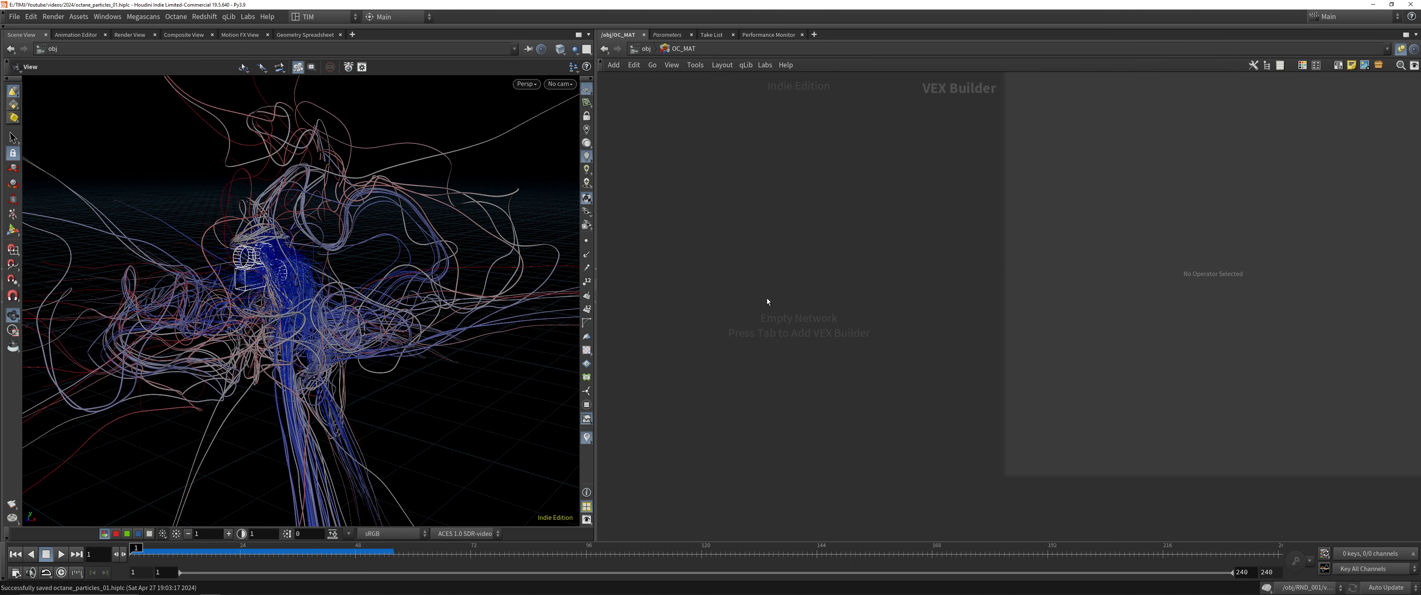
key(Tab)
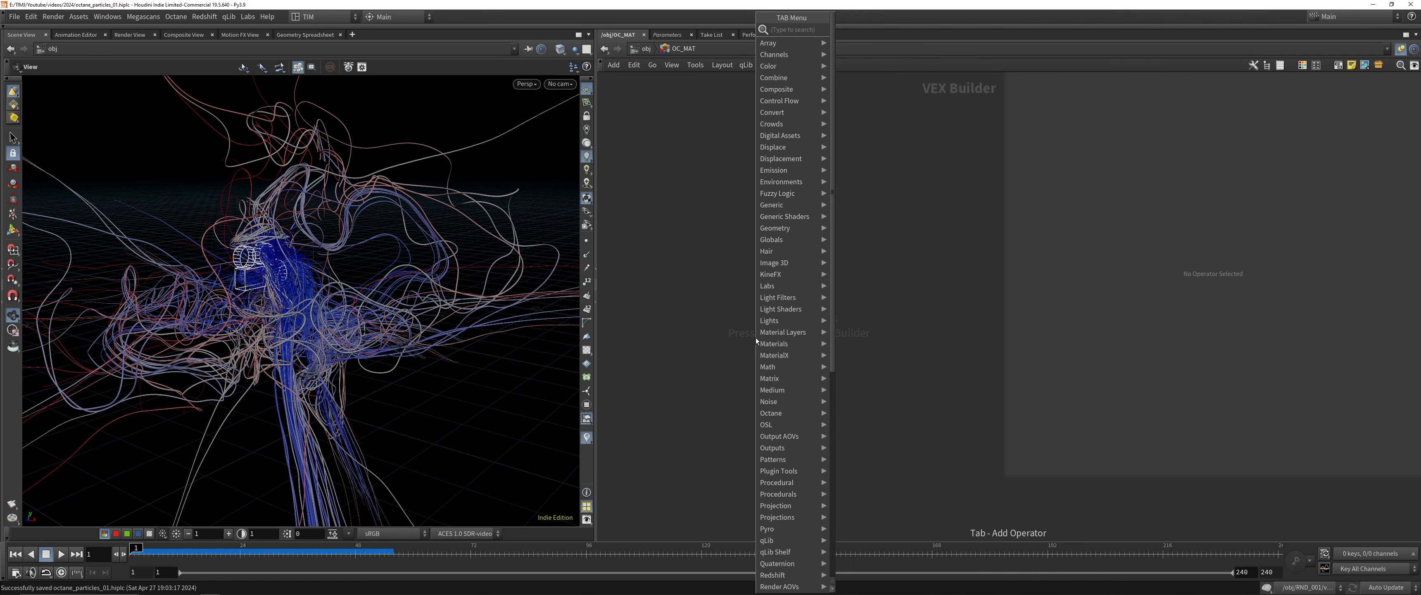
text(ret)
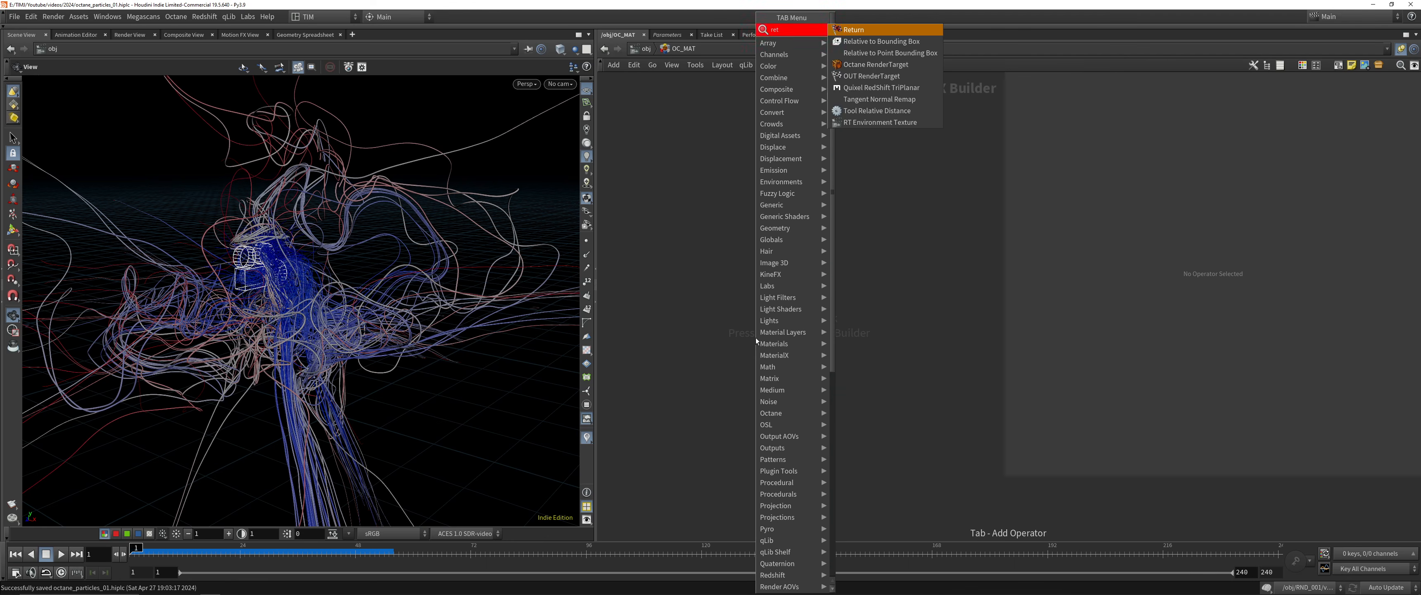
key(Down)
key(Down)
key(Down)
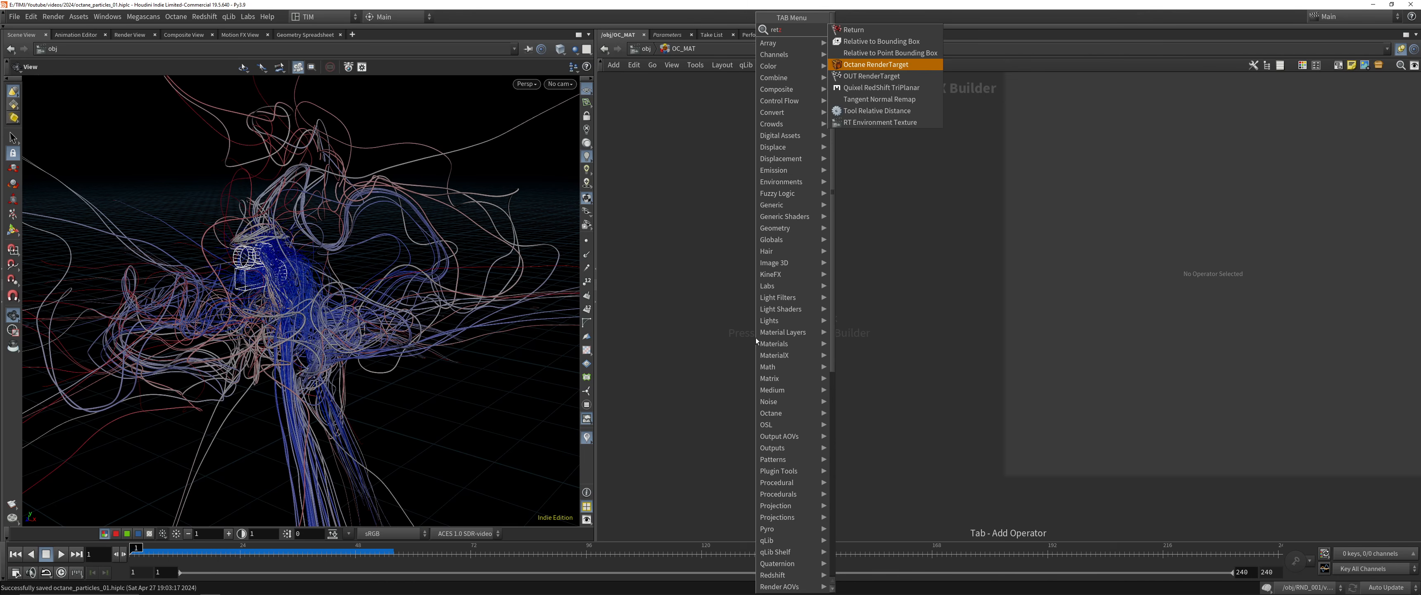
key(Return)
drag(757, 338, 755, 297)
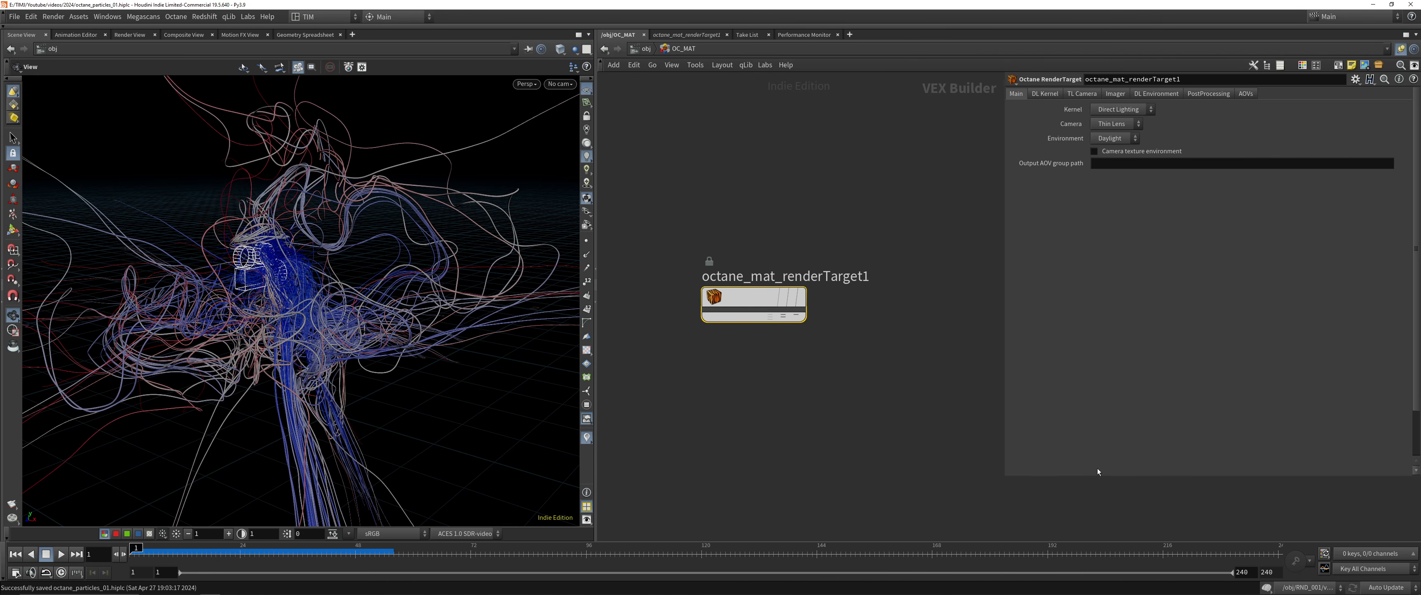
Colour the render target node black and begin its new name with OC_
key(c)
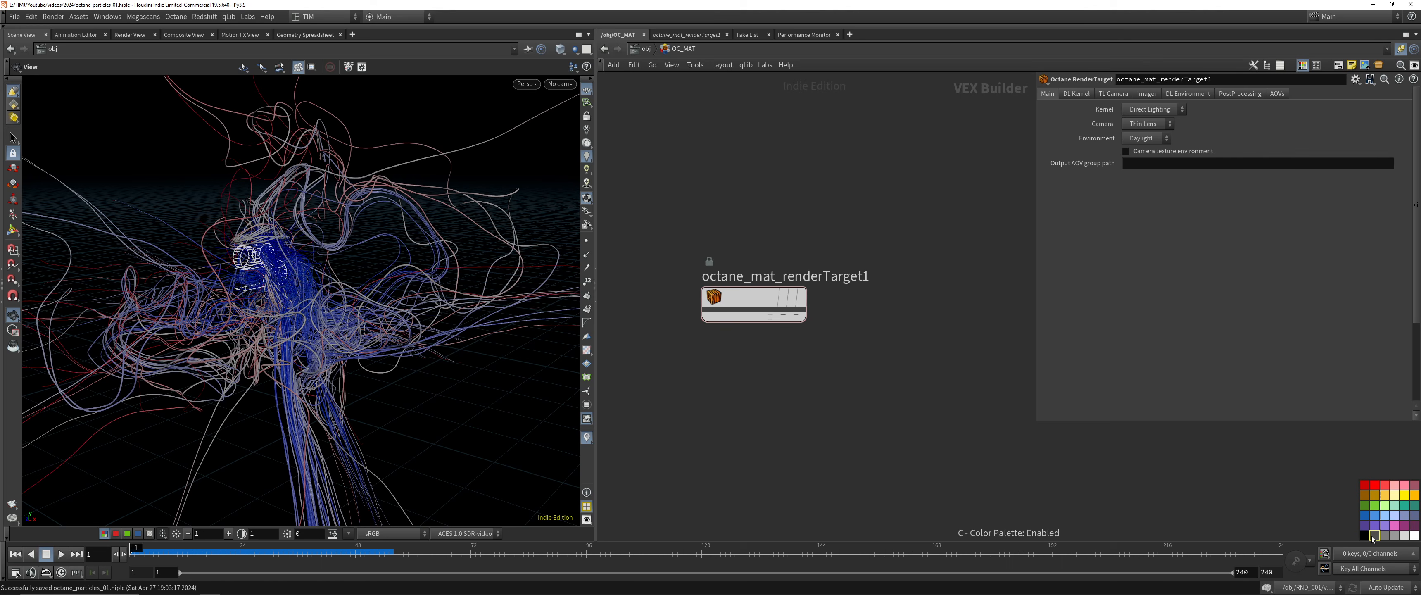
drag(1310, 514, 758, 297)
drag(1364, 535, 756, 299)
key(c)
drag(714, 136, 889, 396)
key(F2)
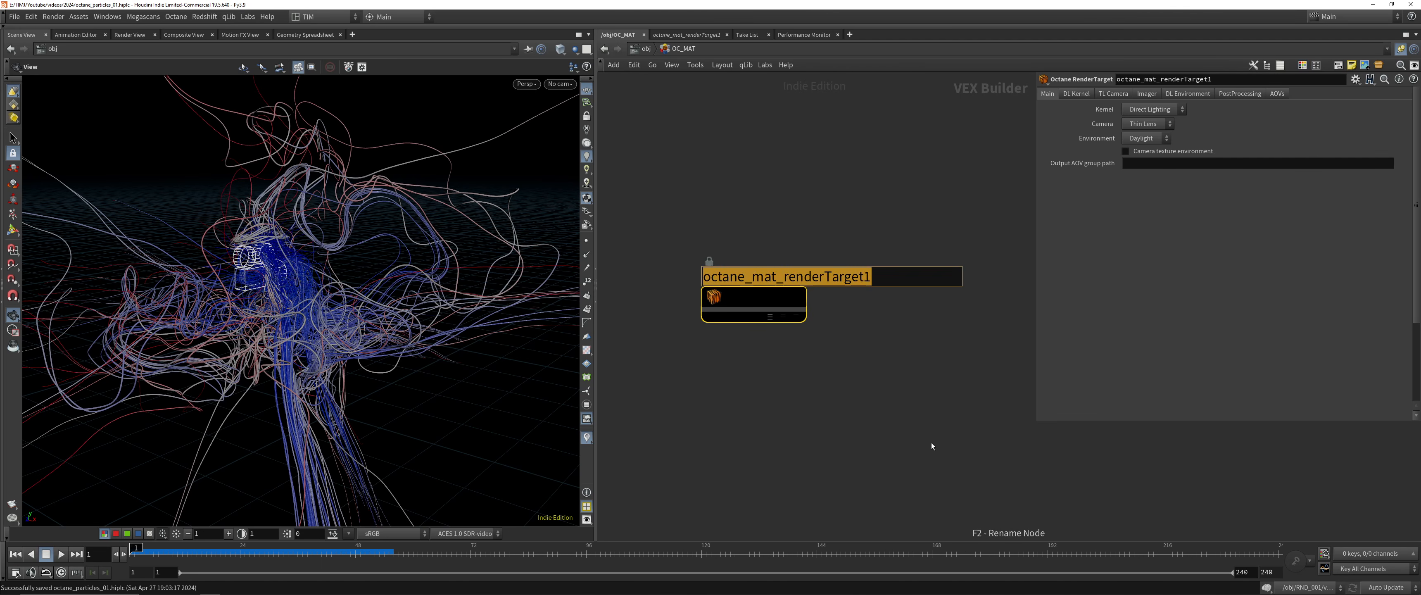
text(OC_)
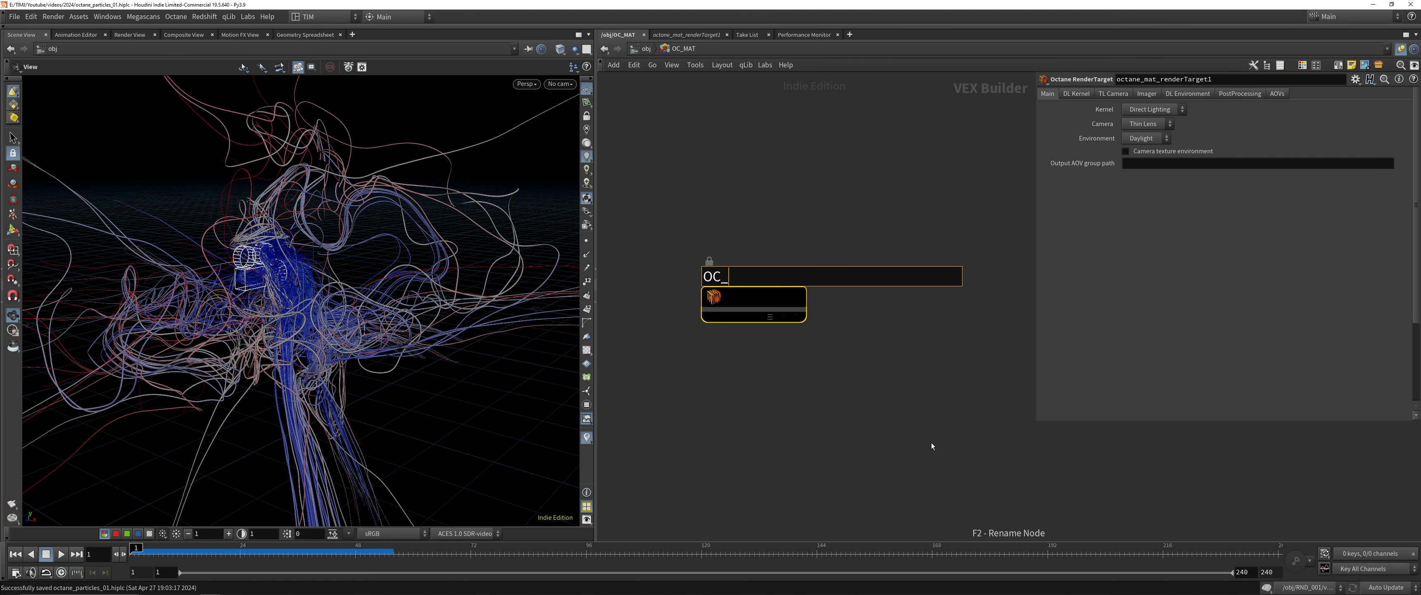
Complete the render target node's name as OC_RENDERTARGET_CUUSTOM_001 and save the scene
key(Return)
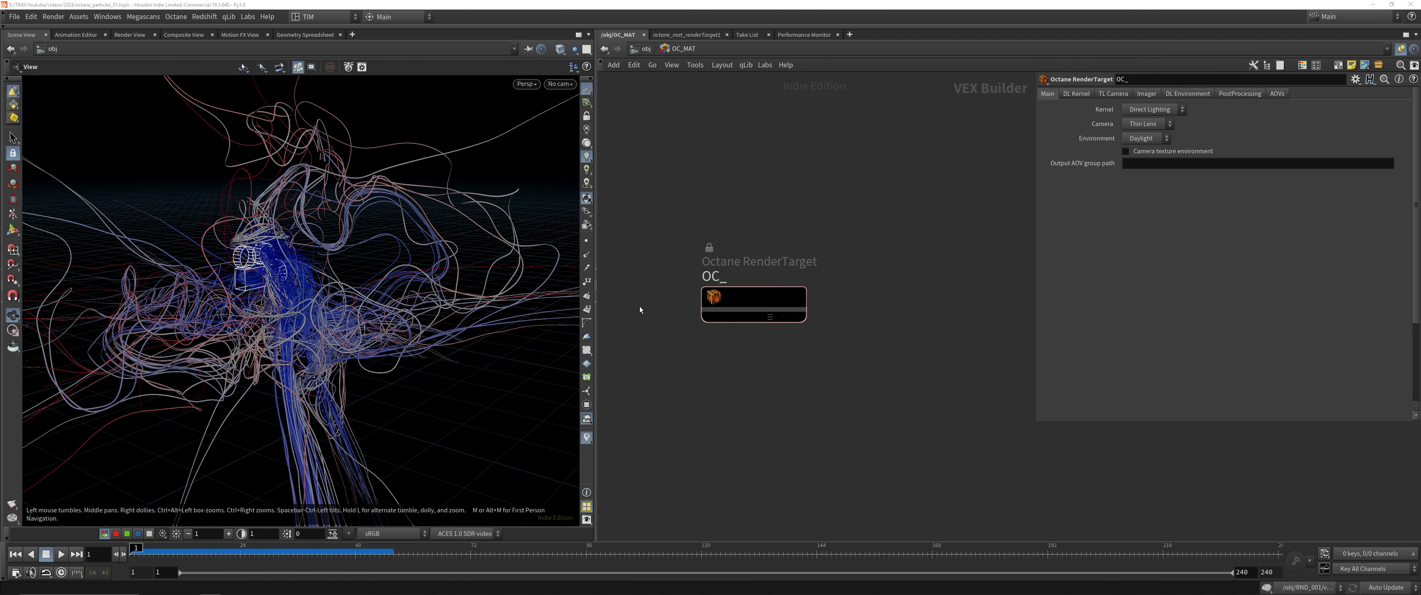
key(alt+Tab)
key(alt+Tab)
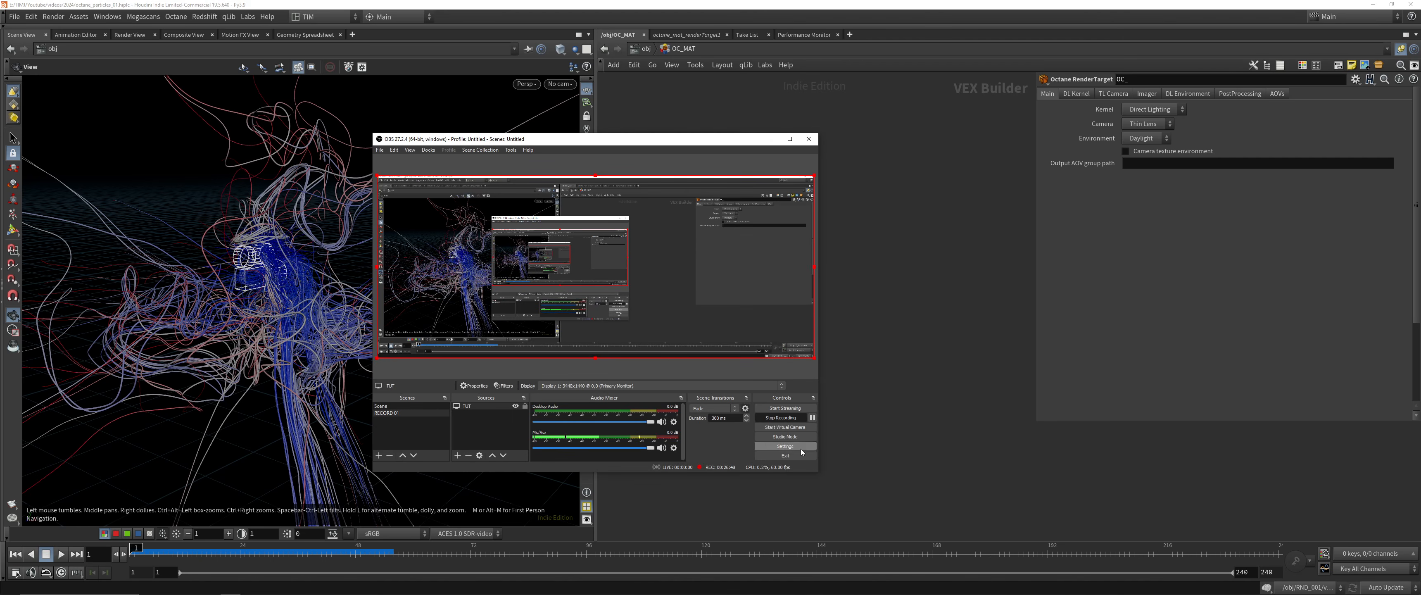
click(861, 409)
drag(813, 330, 730, 238)
click(719, 278)
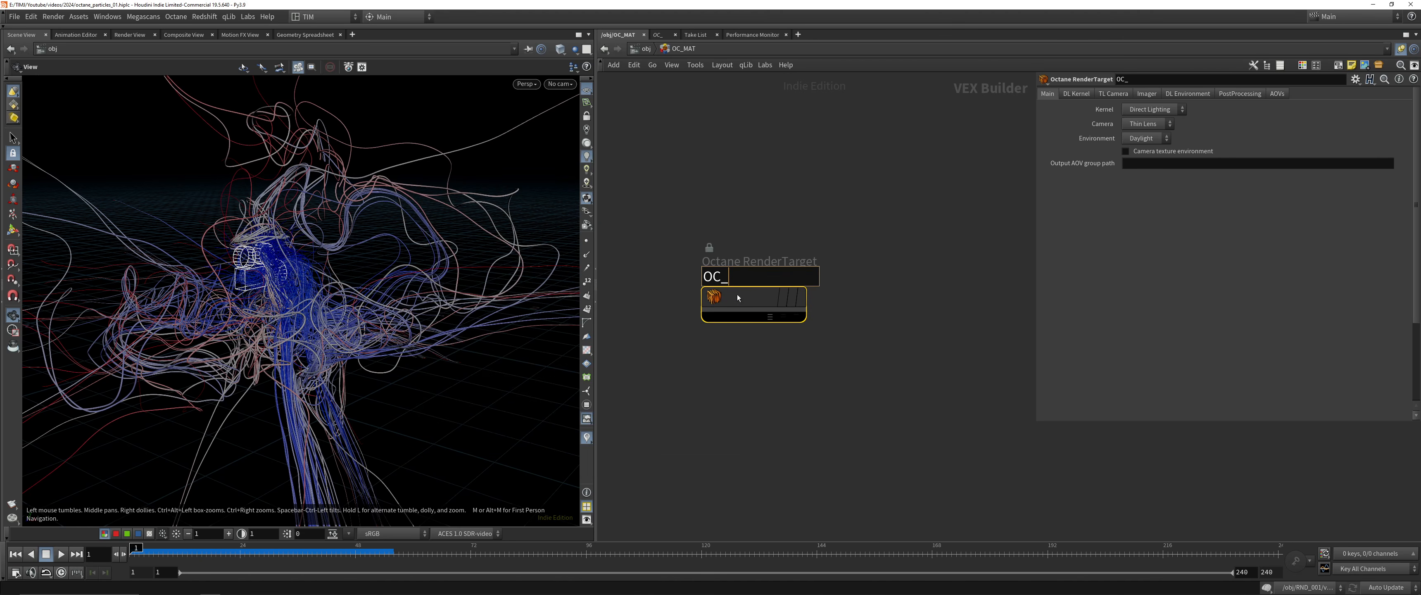
mouse_move(738, 297)
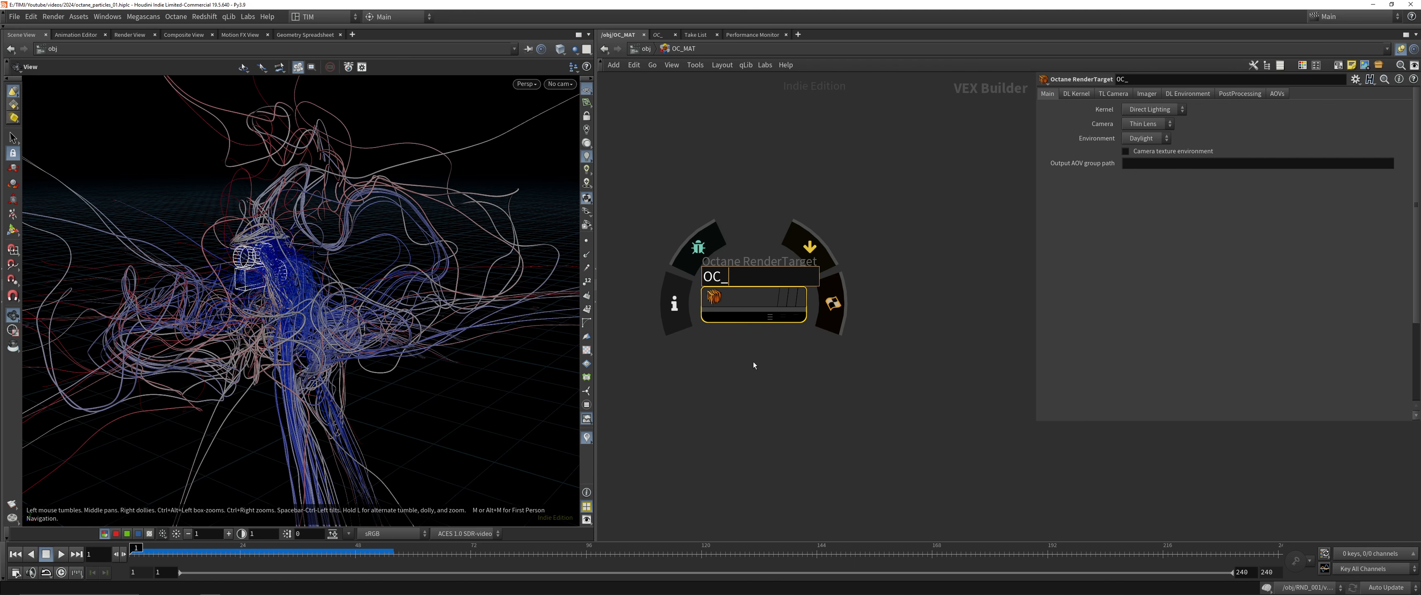
text(RENDERTARGET_)
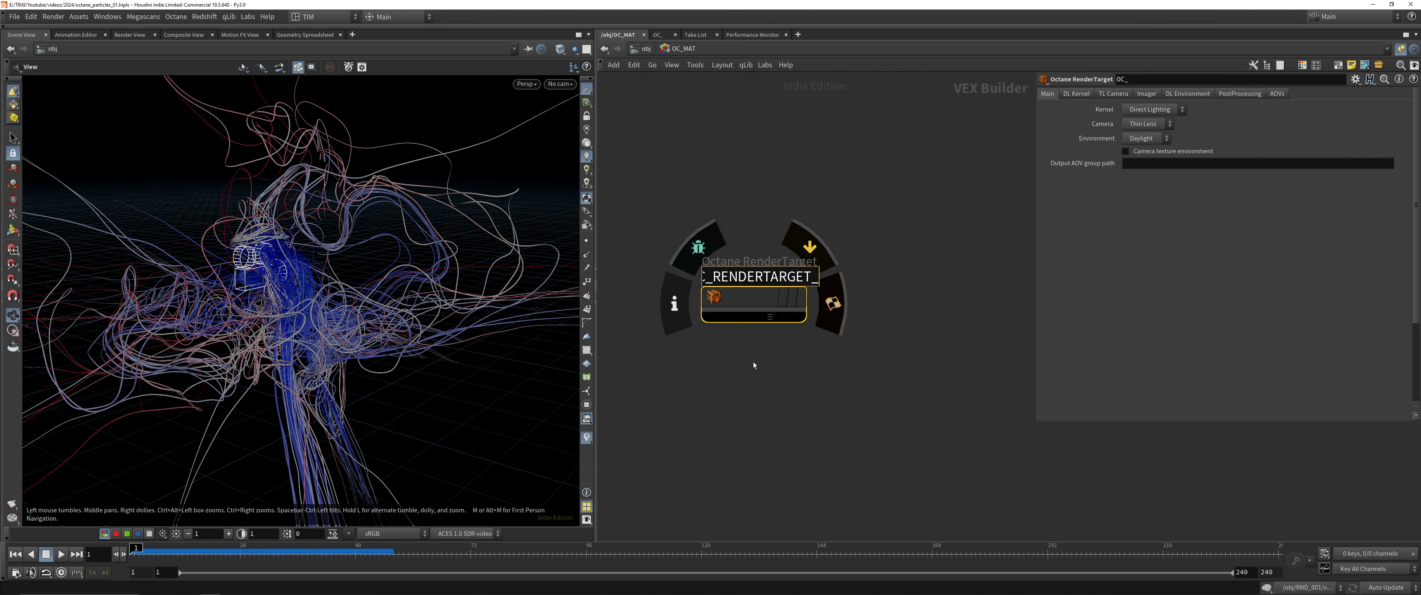
text(CUUSTOM_001)
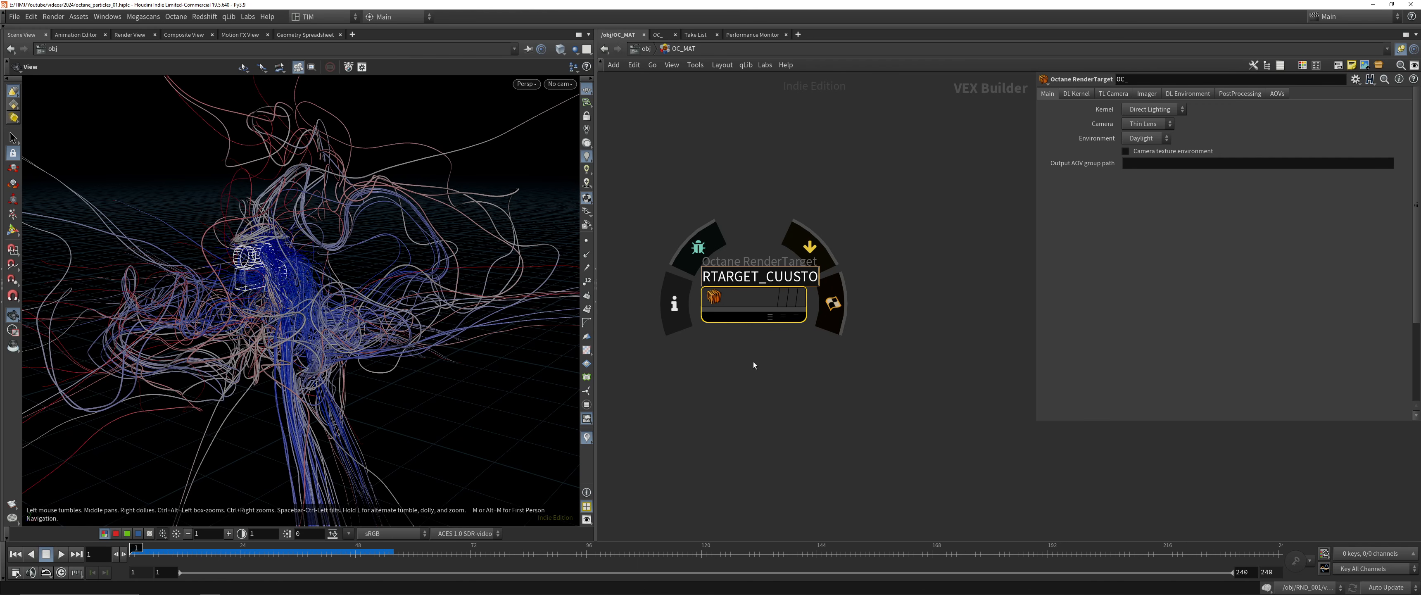
key(Return)
key(ctrl+s)
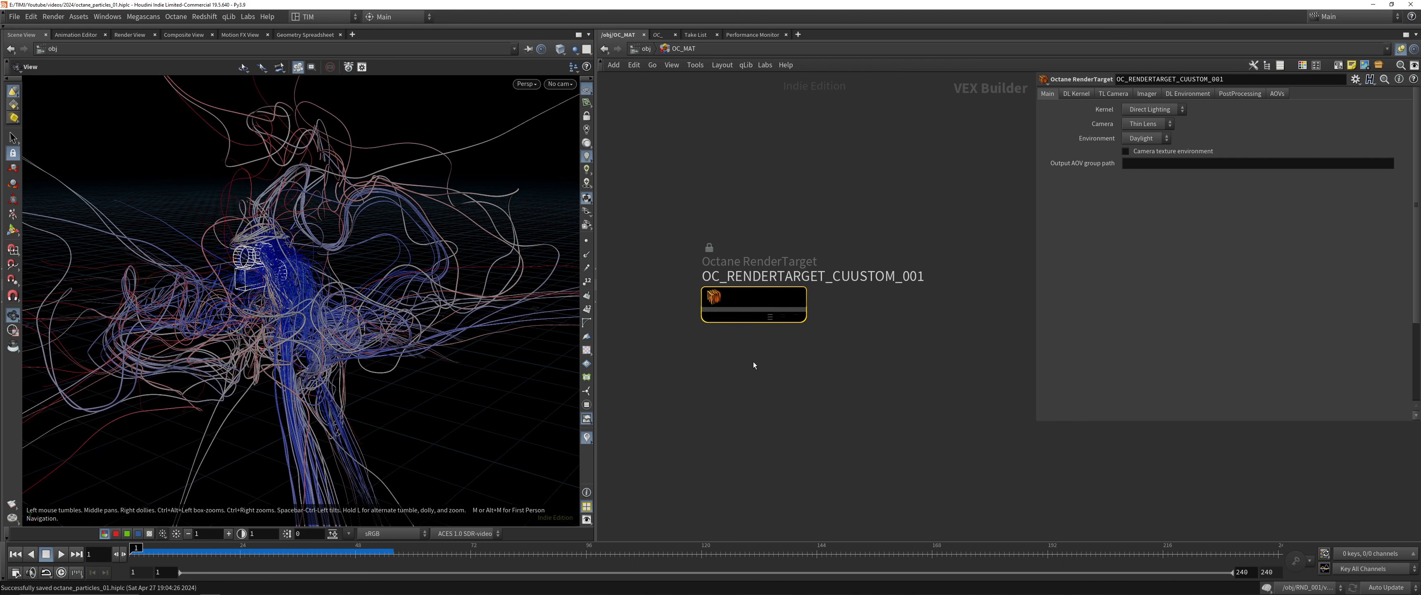
Correct the spelling of the render target node's name to OC_RENDERTARGET_CUSTOM_001 and save the scene
click(861, 276)
key(BackSpace)
click(858, 335)
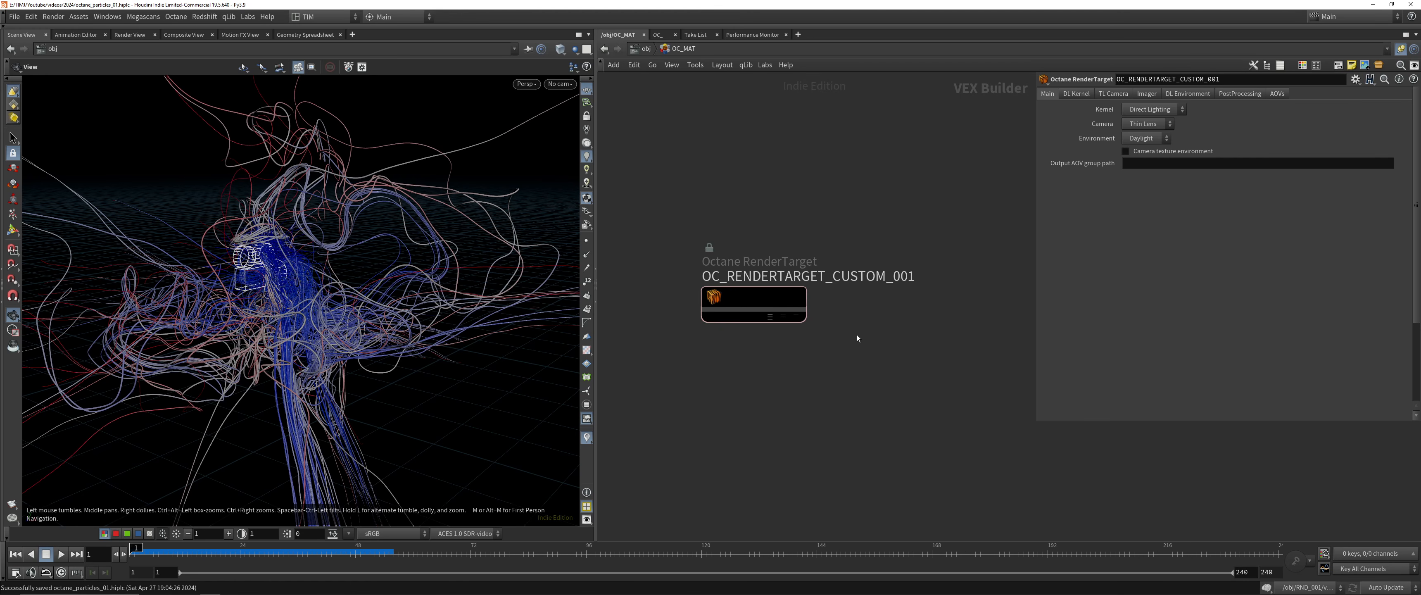
key(ctrl+s)
Set the render target's kernel to Path Tracing, its camera to Universal and its environment to Texture
click(1145, 110)
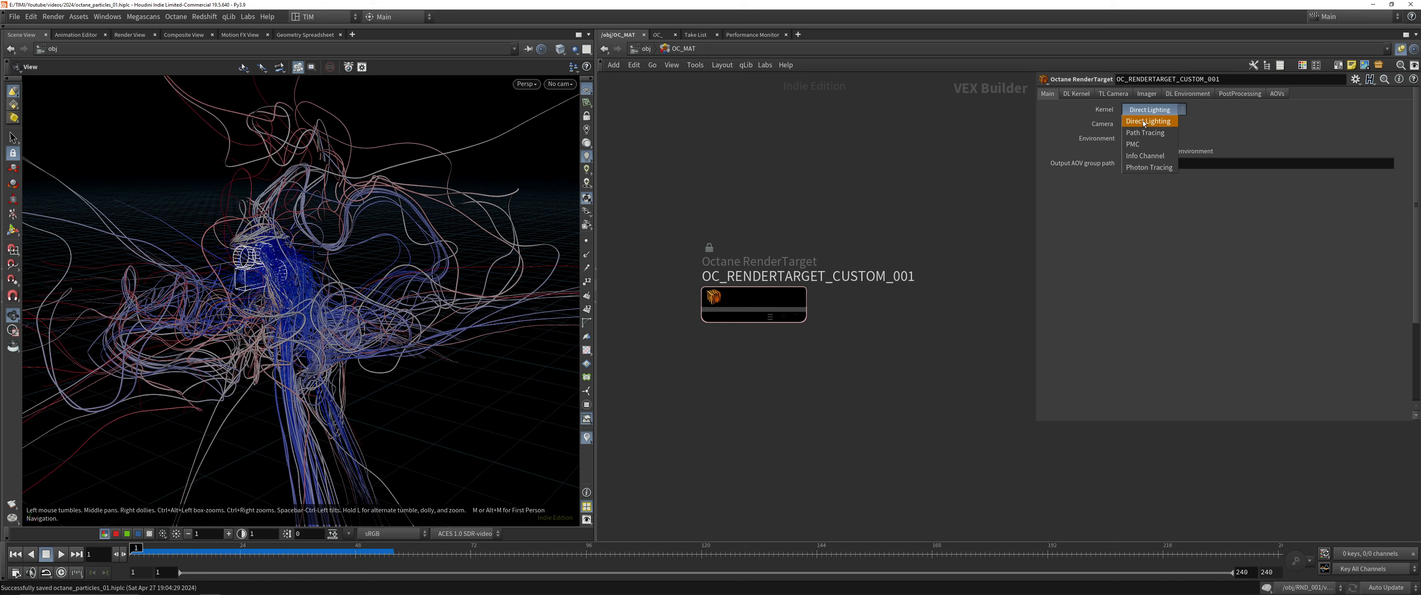
click(1140, 133)
click(1145, 123)
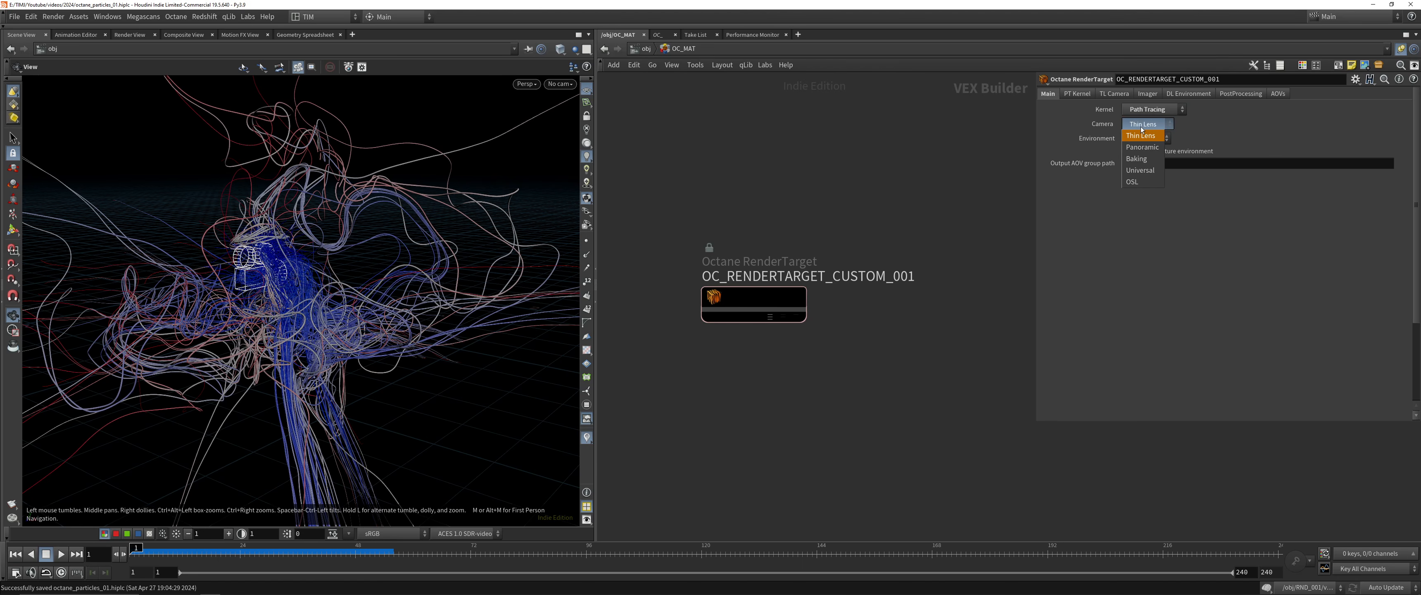
click(1139, 173)
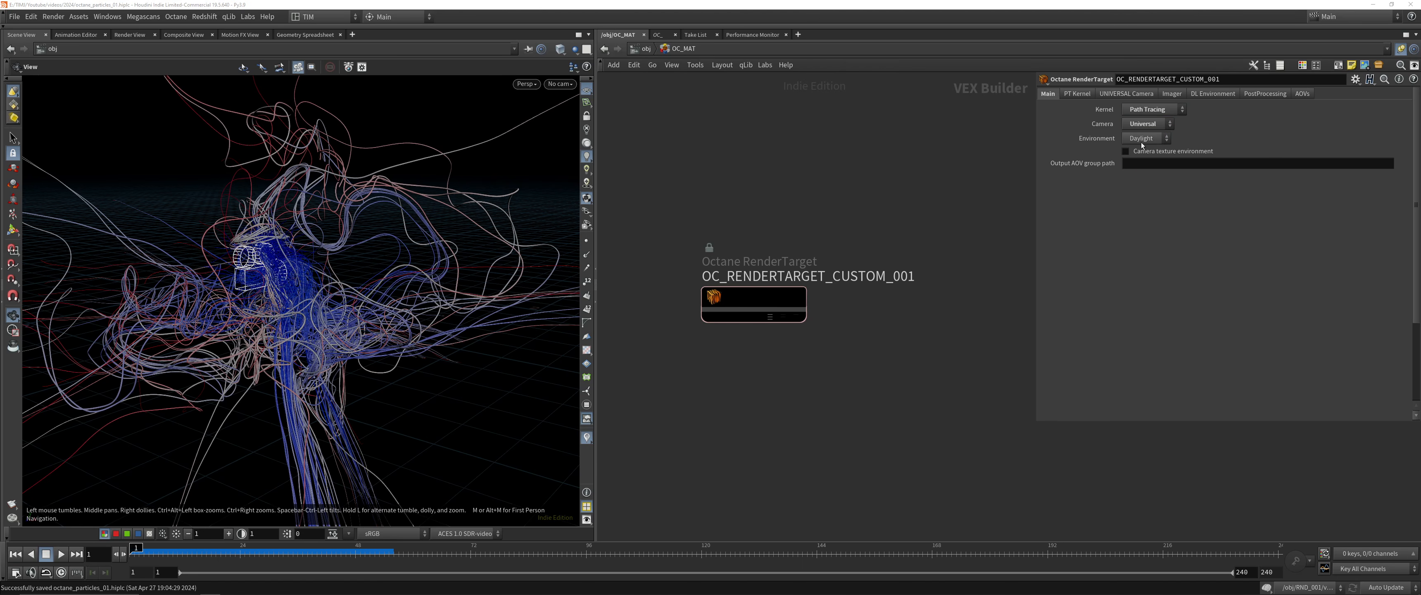
click(1142, 141)
click(1140, 160)
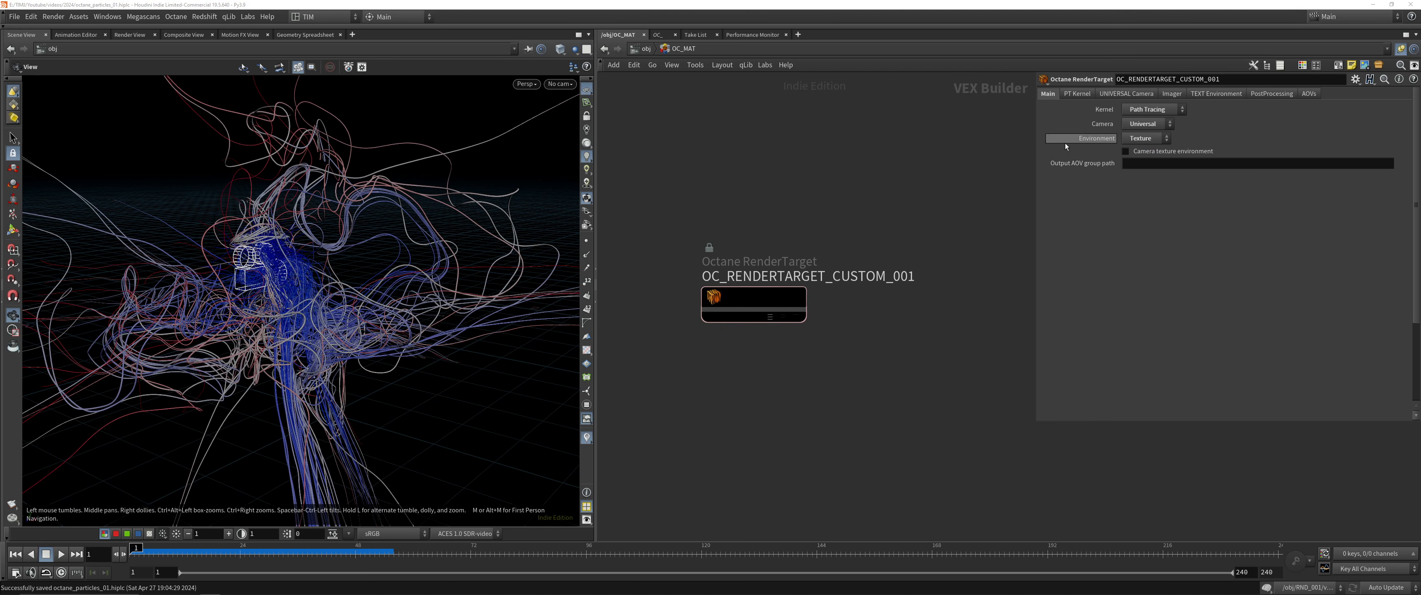
Set the diffuse, specular and scatter depth of the path tracing kernel to 24
click(1077, 93)
click(1080, 109)
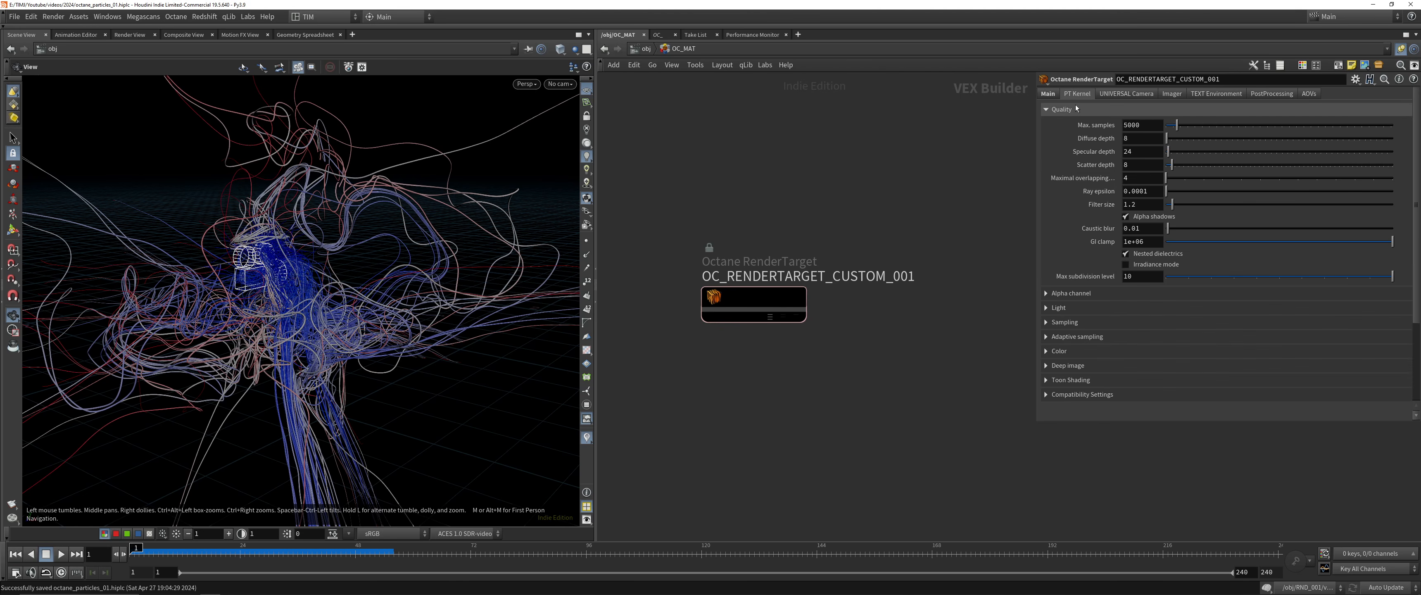
click(1142, 137)
text(24)
key(Tab)
text(24)
key(Tab)
text(24)
key(Return)
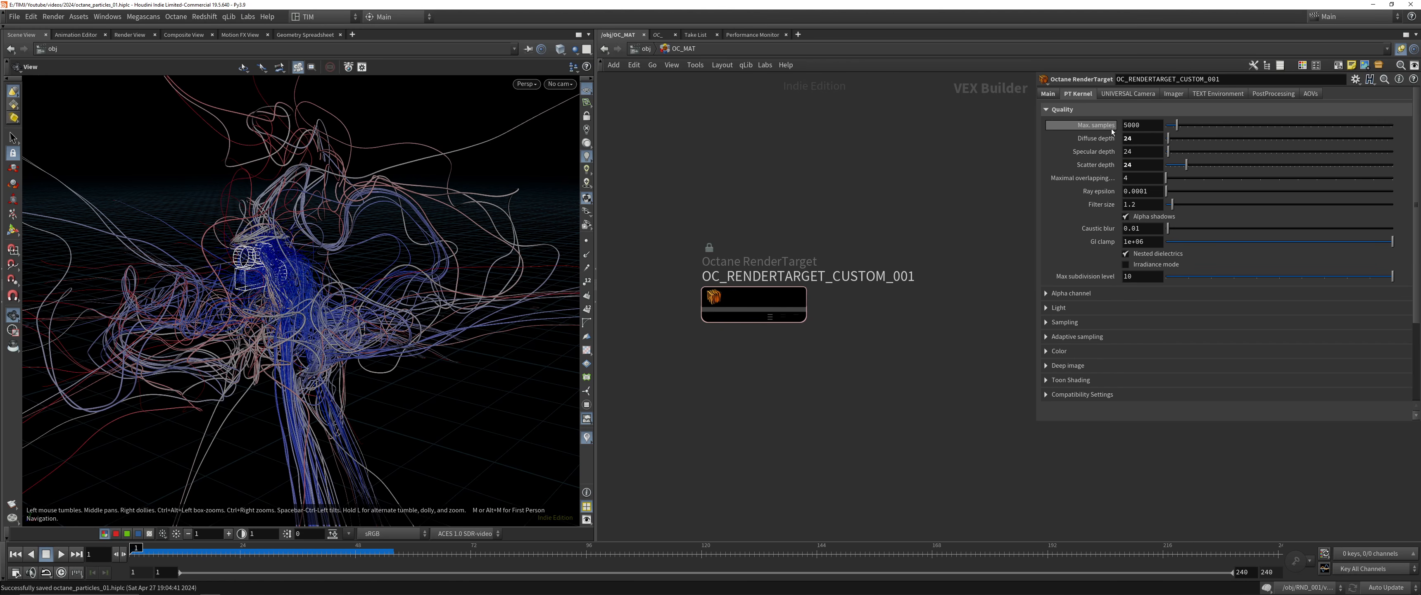
Enable AI light and adaptive sampling for the path tracing kernel
click(1058, 307)
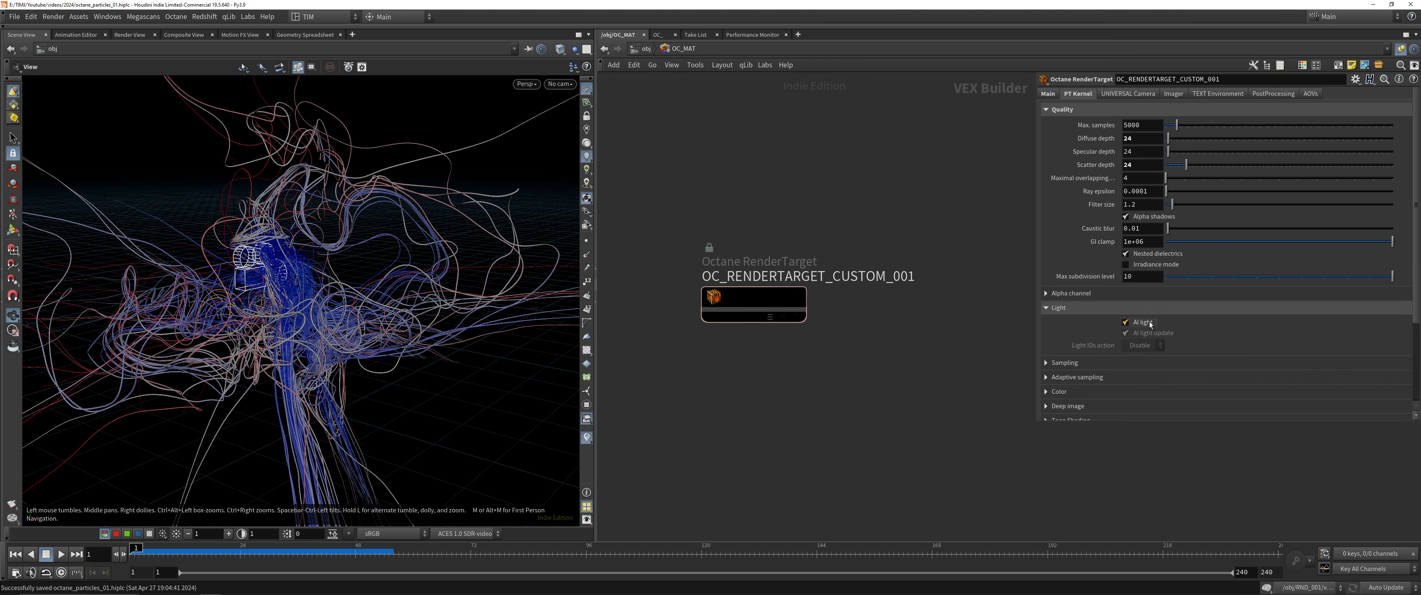
click(1135, 363)
drag(1103, 423, 1103, 512)
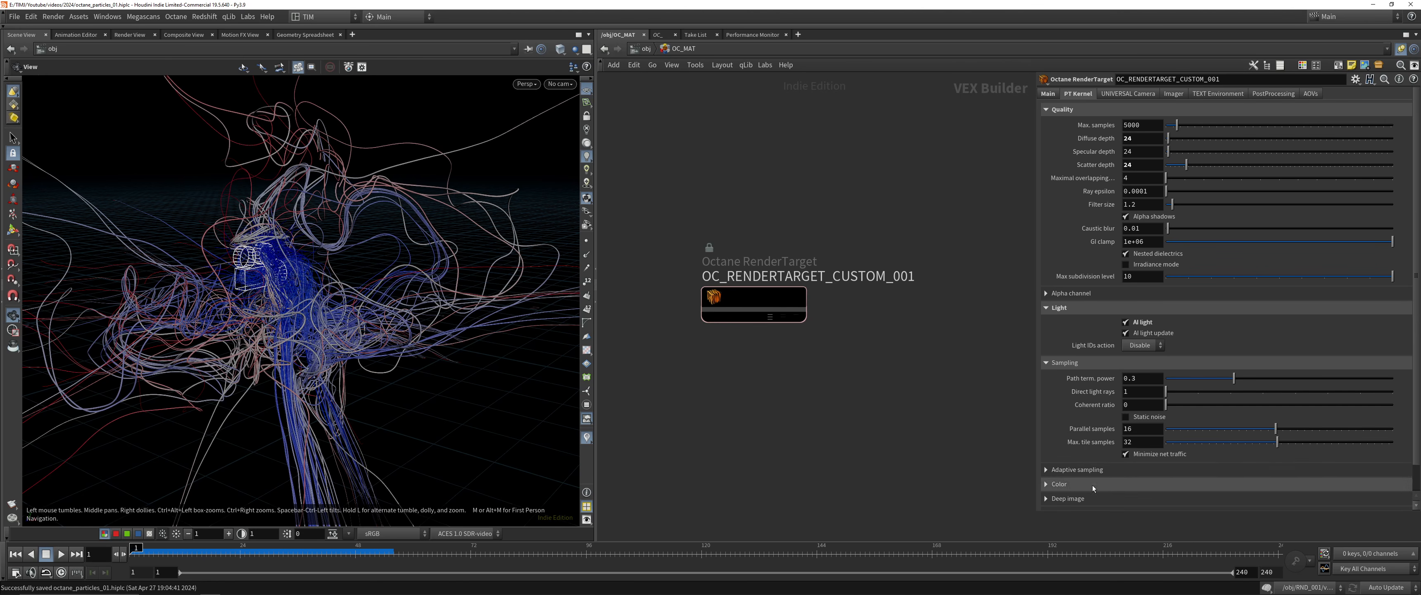
click(1084, 473)
click(1139, 485)
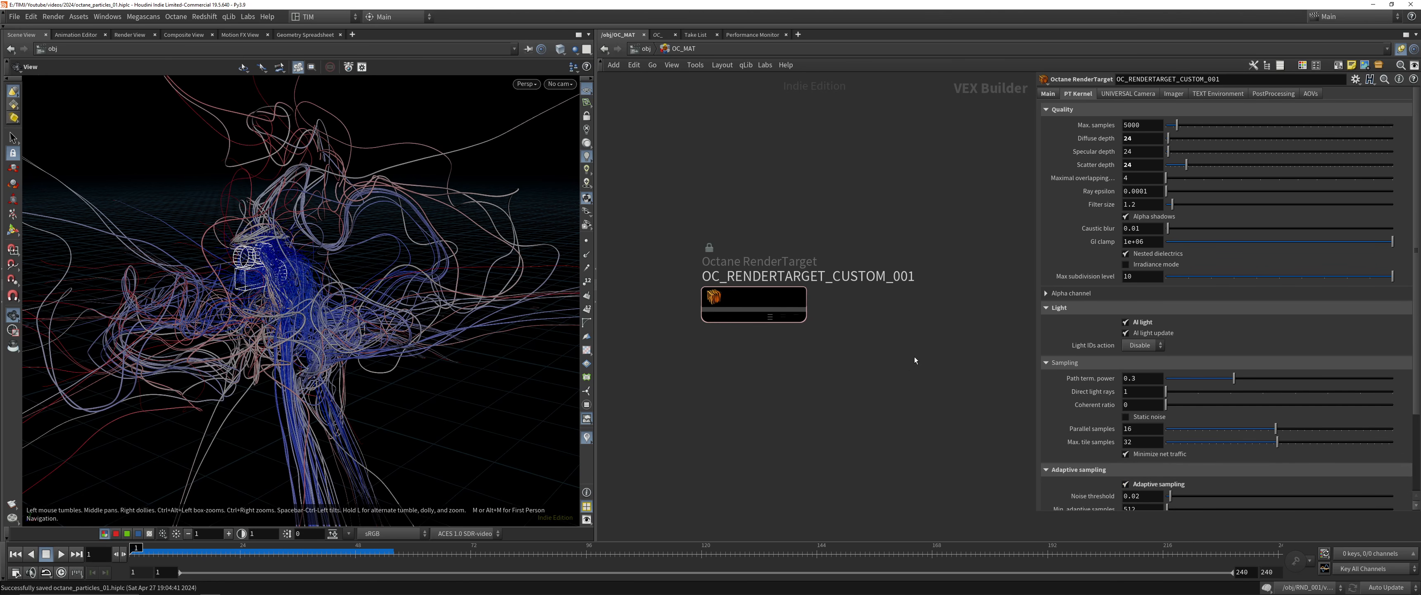
Look through the universal camera's mode, fisheye, panoramic, distortion, aberration, depth of field, vignetting, split-focus and position settings
click(1116, 94)
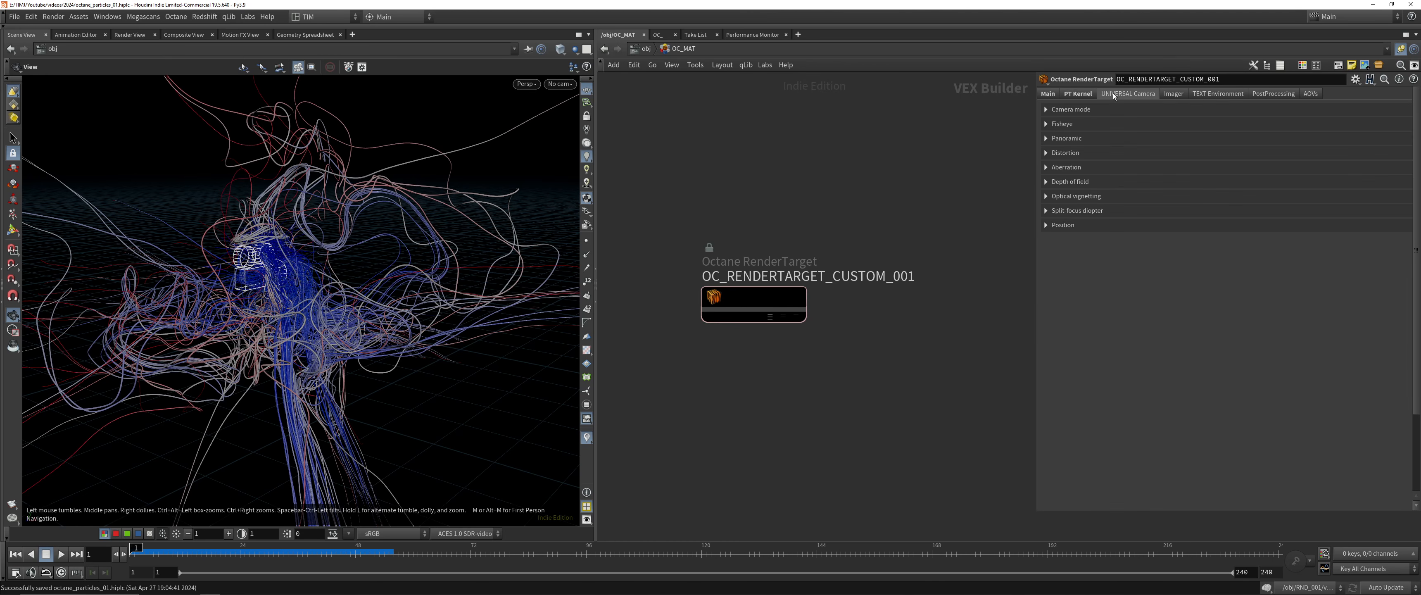
click(1094, 124)
click(1087, 112)
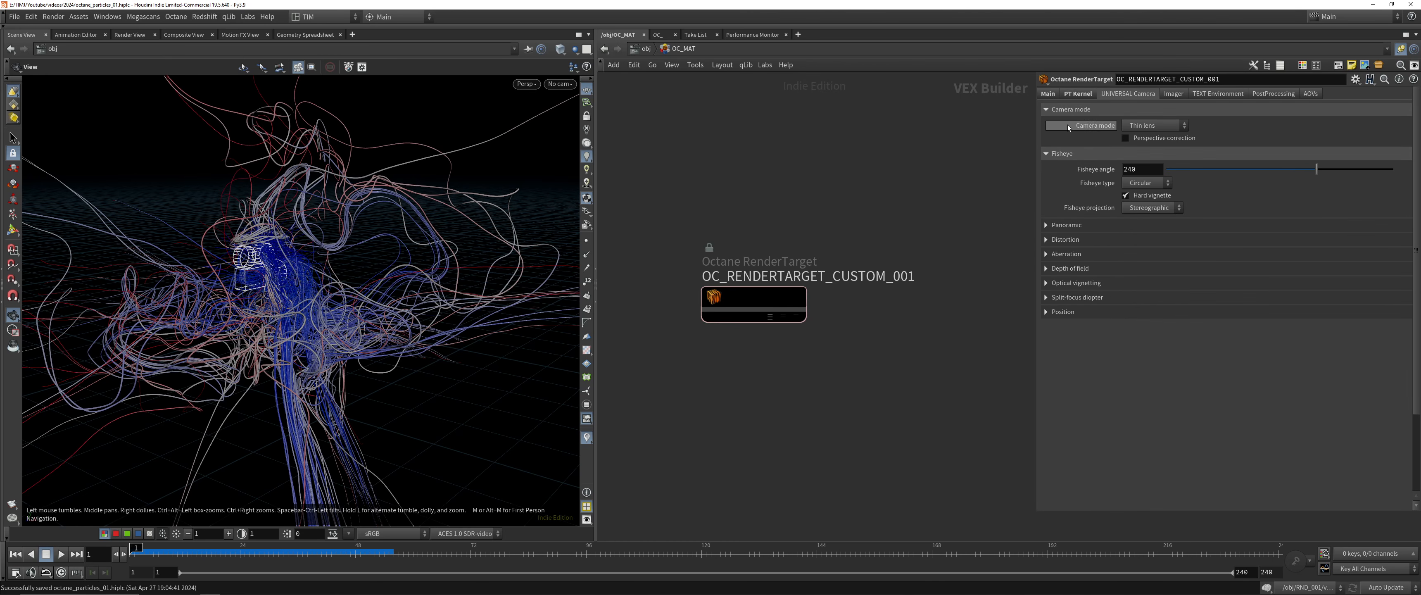
click(1073, 112)
click(1074, 123)
click(1079, 223)
click(1078, 215)
click(1081, 200)
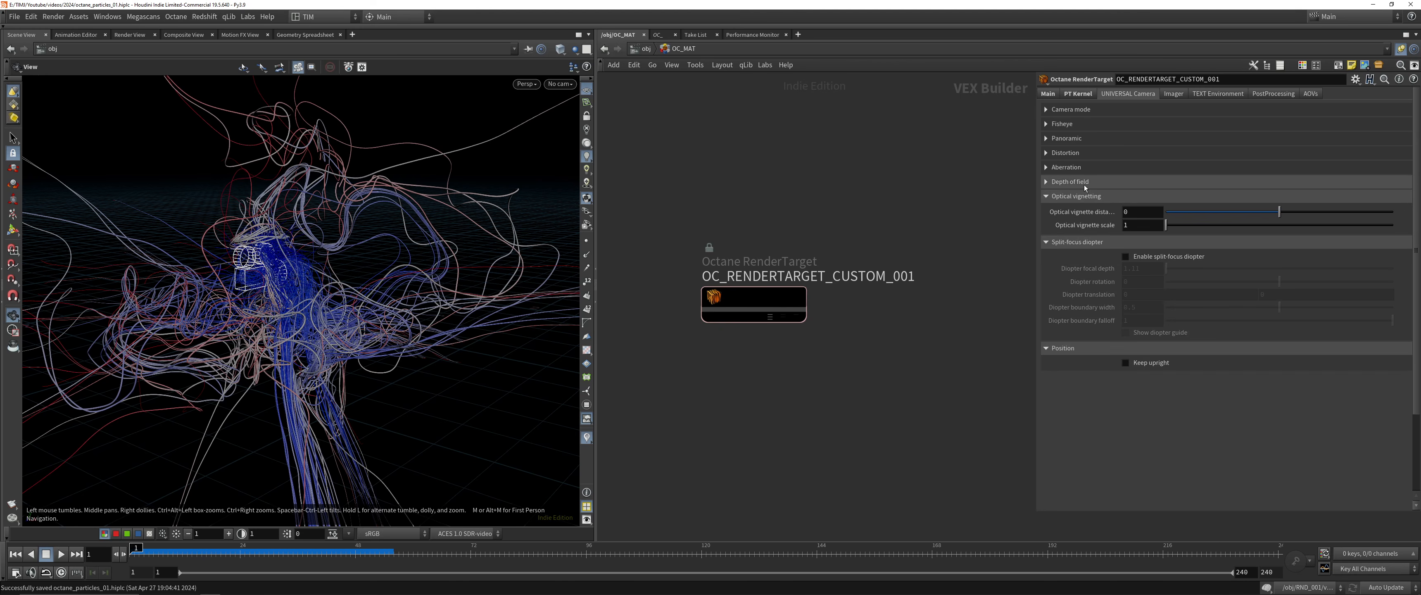
click(1082, 186)
click(1086, 171)
click(1084, 157)
click(1082, 143)
click(1081, 129)
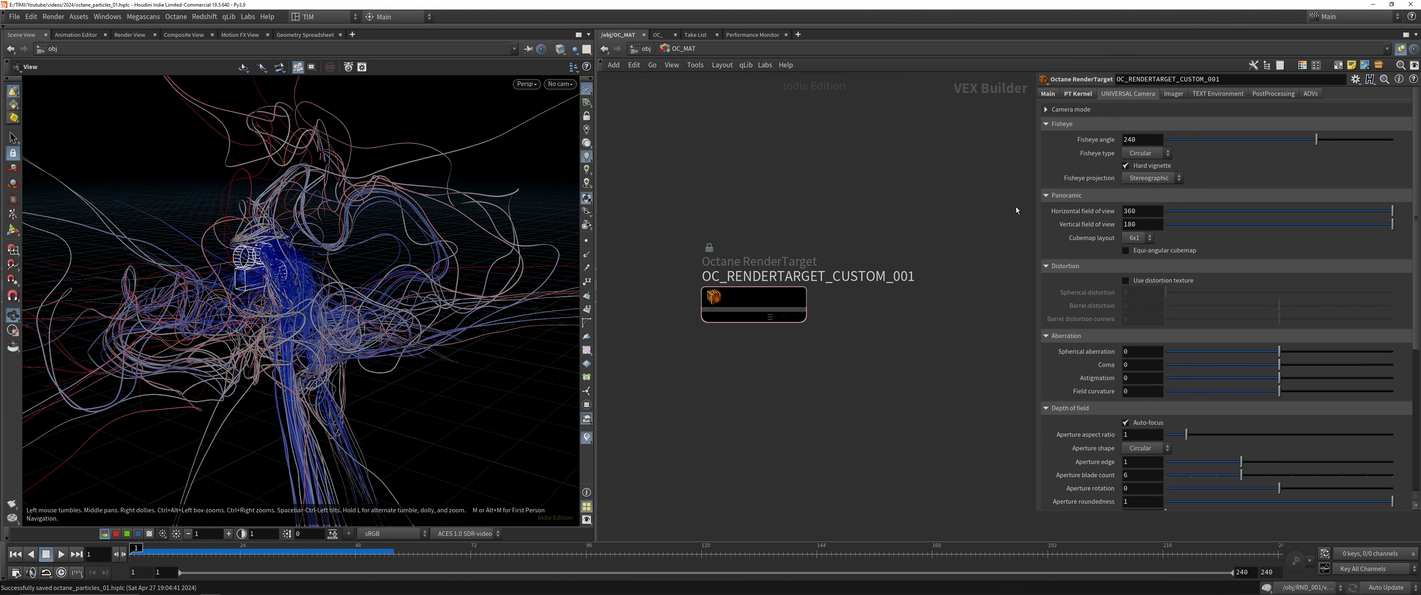
scroll(1051, 314, down, 5)
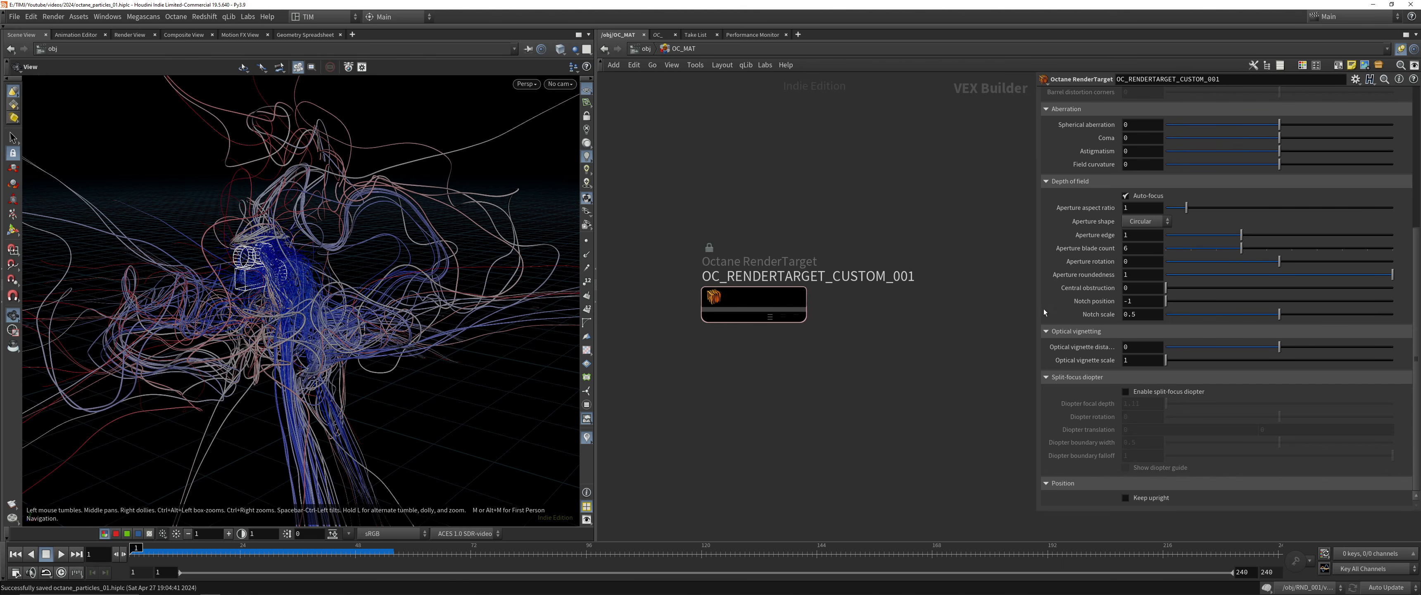
scroll(1093, 344, up, 7)
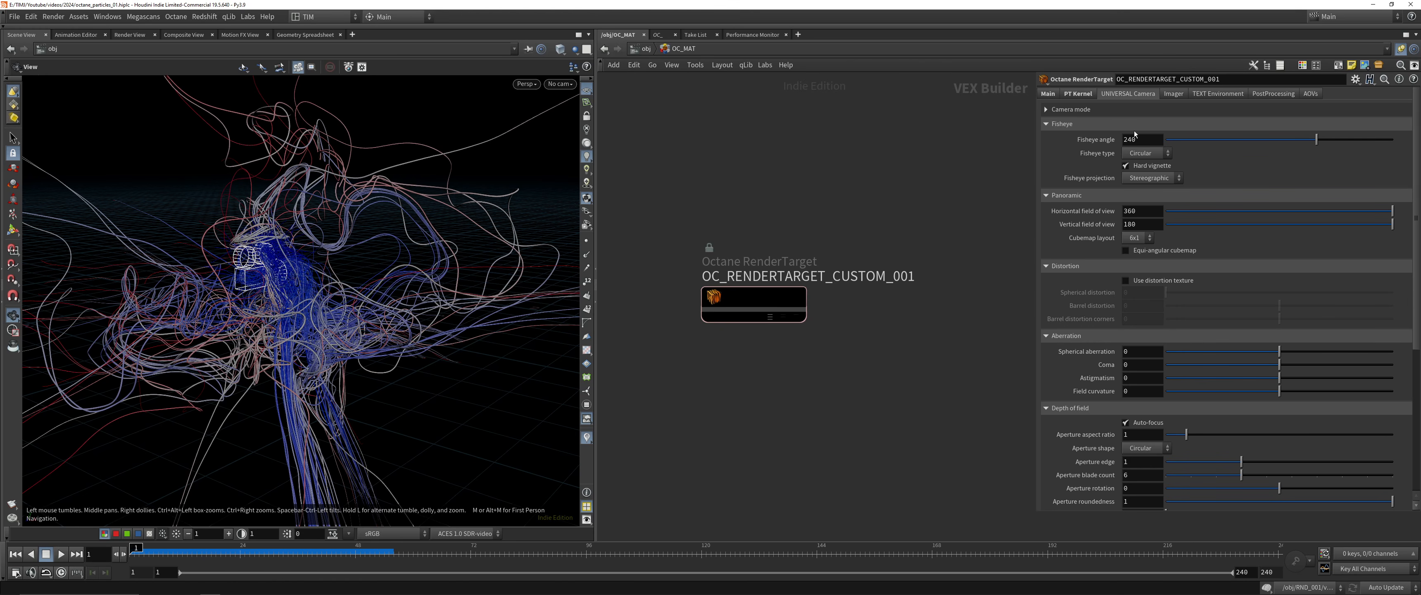
click(1164, 106)
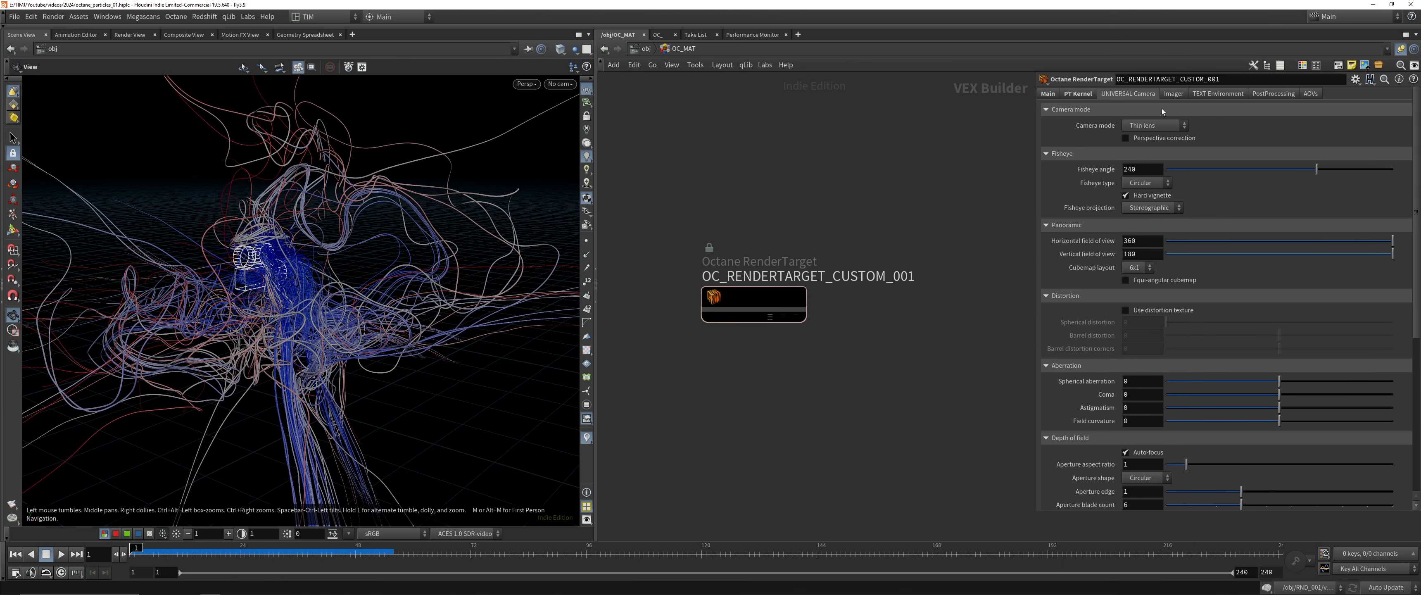
click(1156, 125)
click(1156, 145)
Set the imager's OCIO view to sRGB: ACES 1.0 SDR-video with the Low Contrast look, and enable force tone mapping and ACES tone mapping
click(1174, 93)
click(1107, 113)
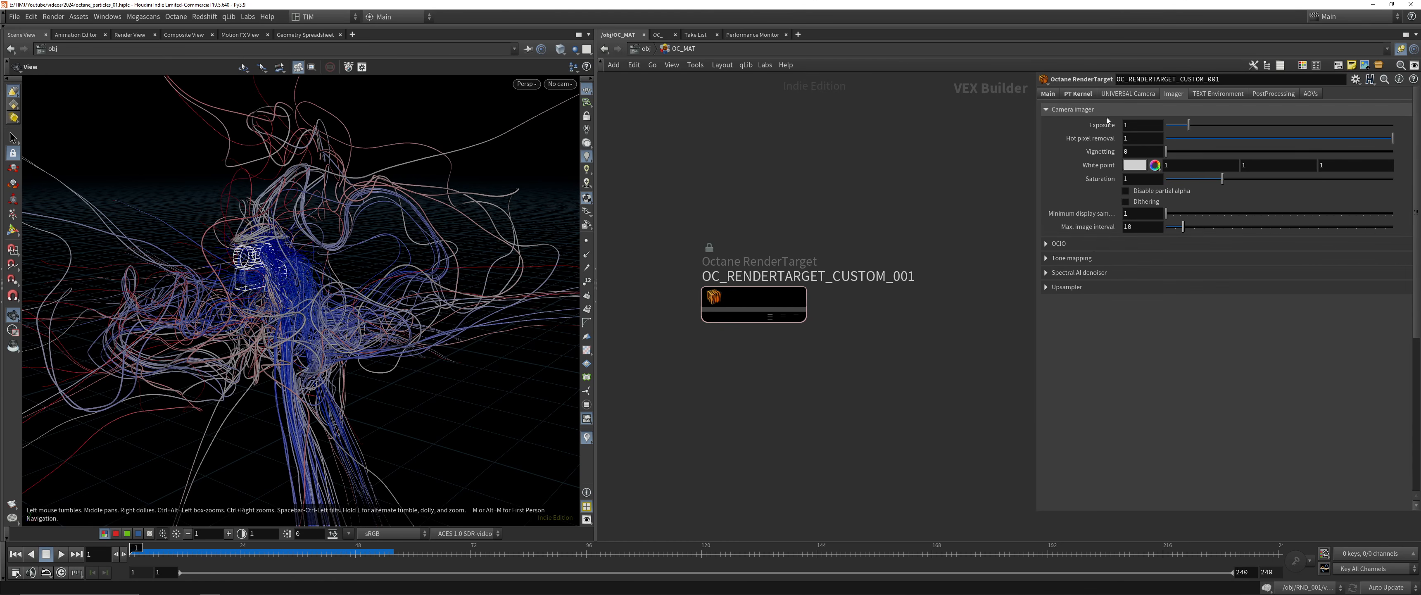
click(1091, 244)
click(1101, 314)
click(1140, 260)
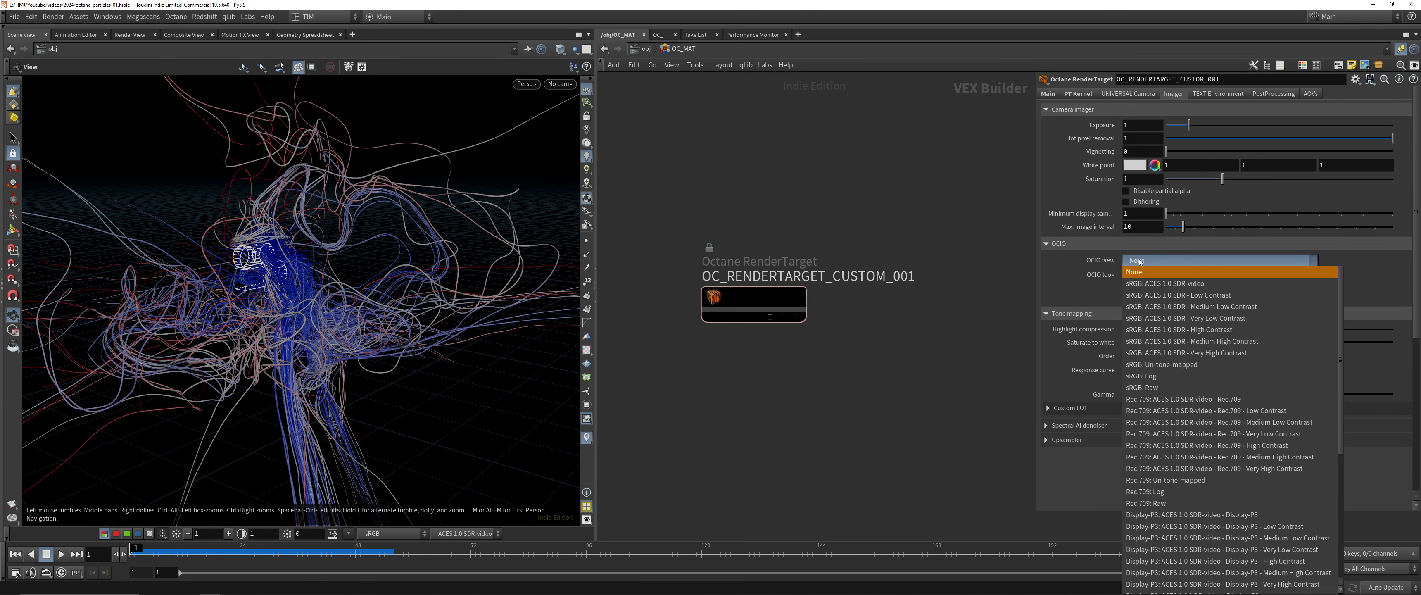
click(1156, 283)
click(1156, 275)
click(1146, 309)
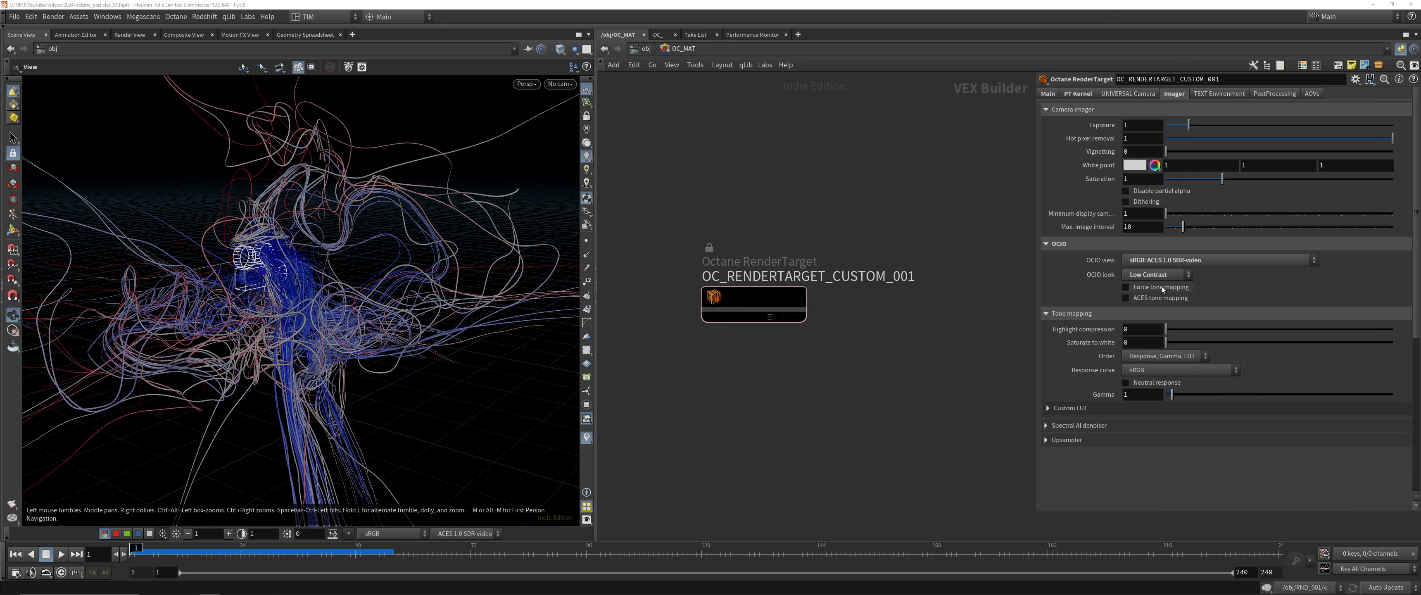
click(1085, 426)
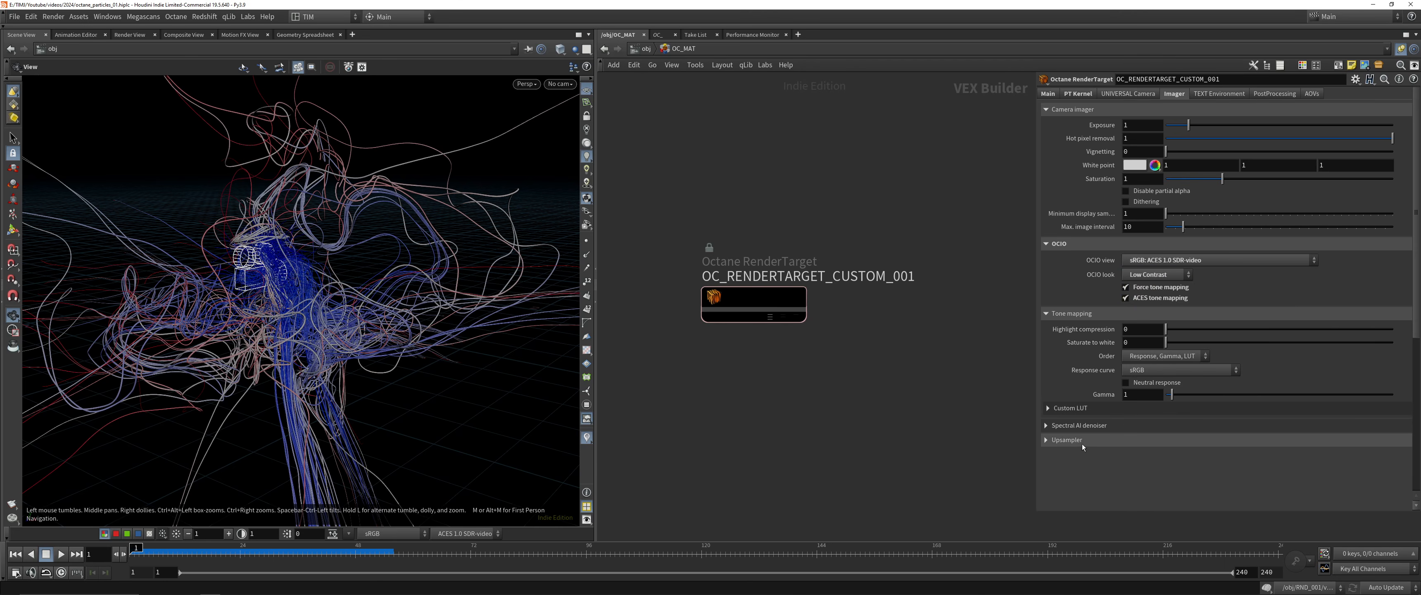
Set the color space of the texture environment's image to ACEScg
click(1243, 96)
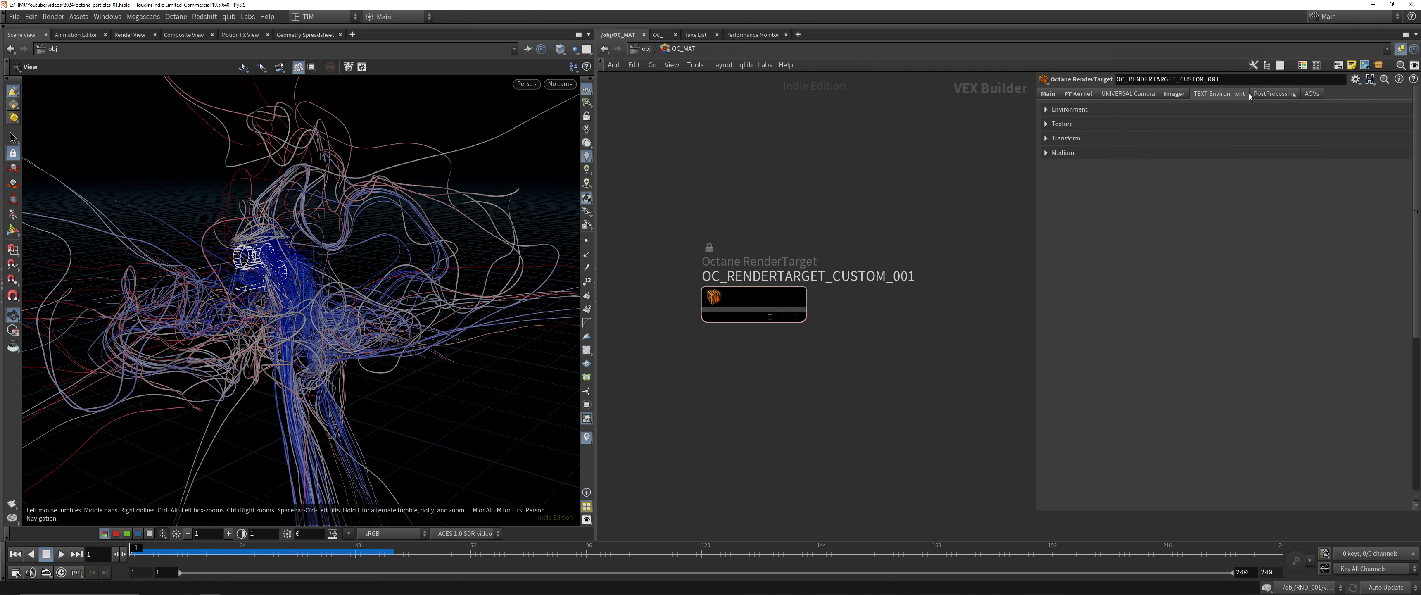
click(1106, 110)
click(1109, 209)
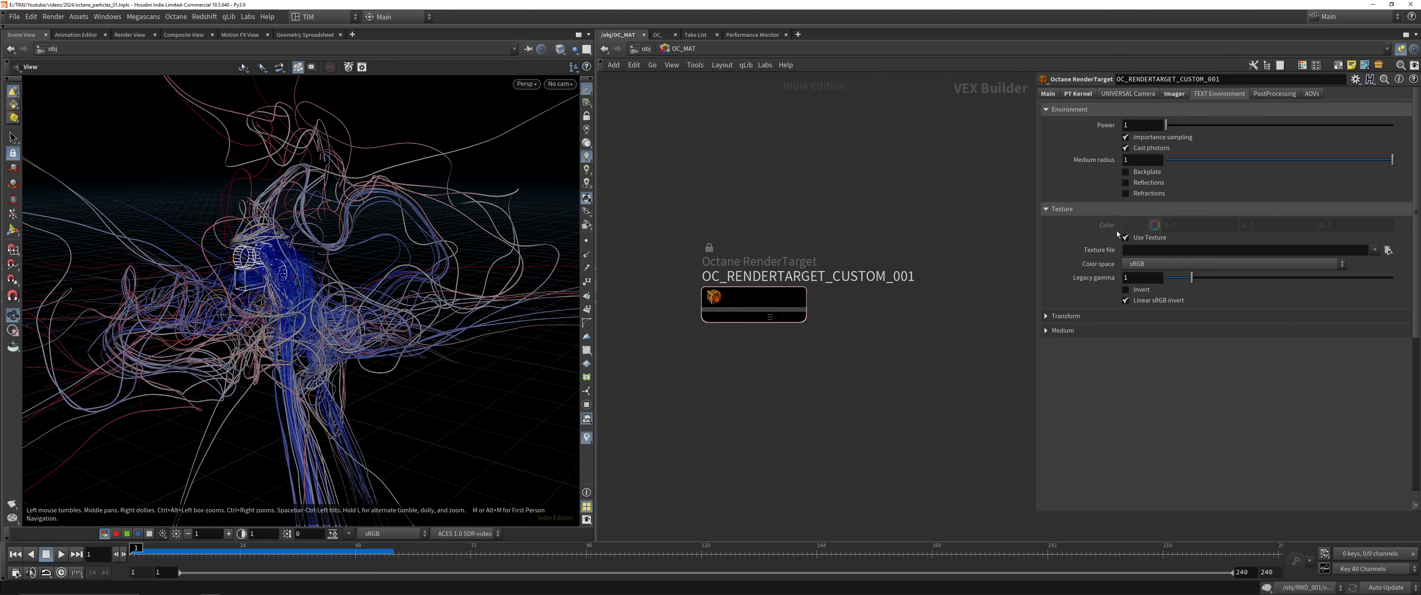
click(1169, 263)
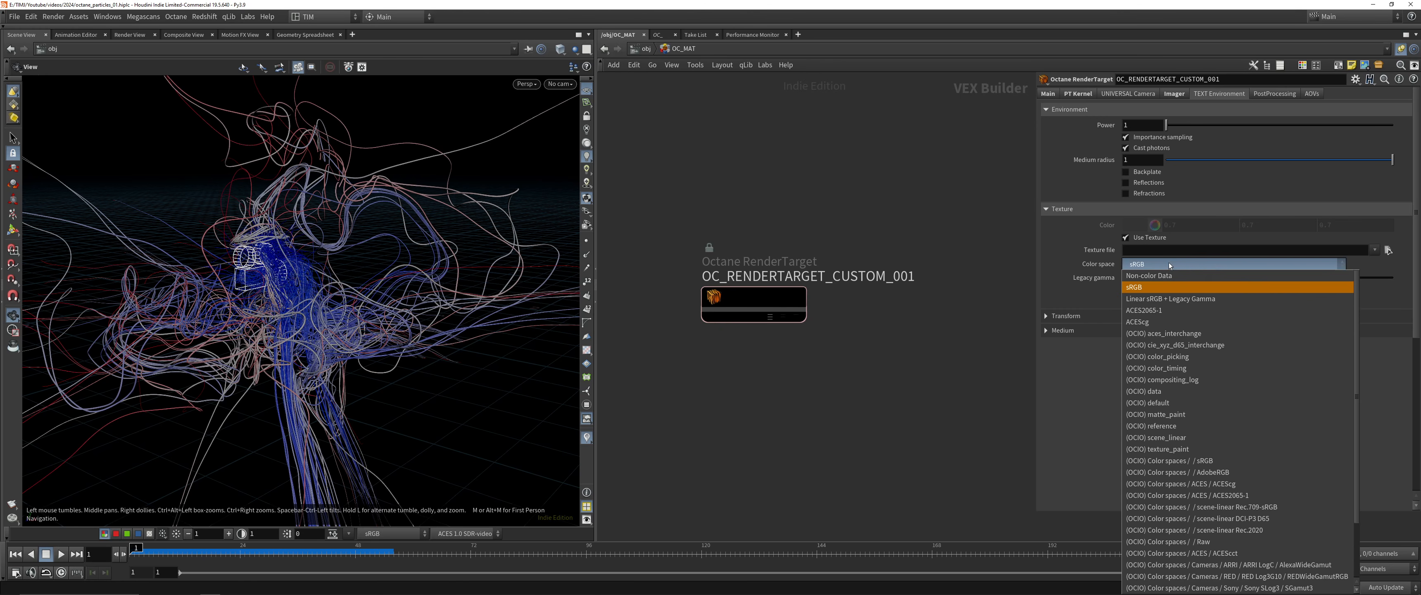
click(1159, 310)
click(1388, 250)
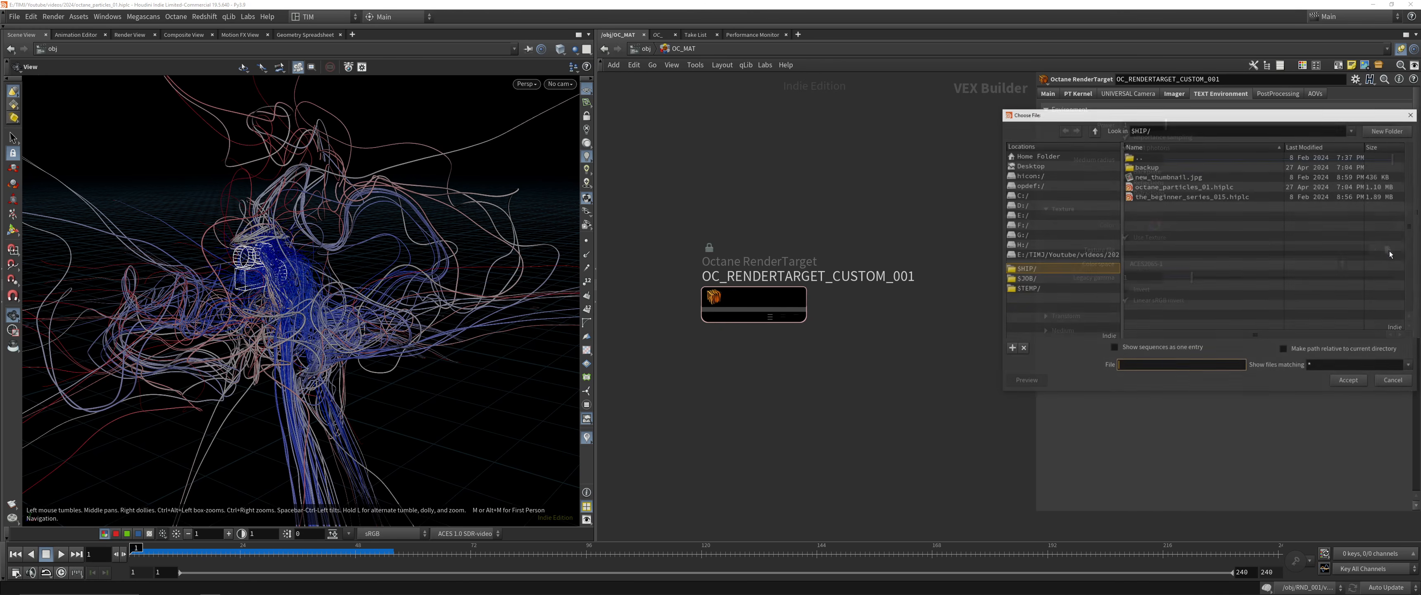
click(1393, 379)
click(1186, 263)
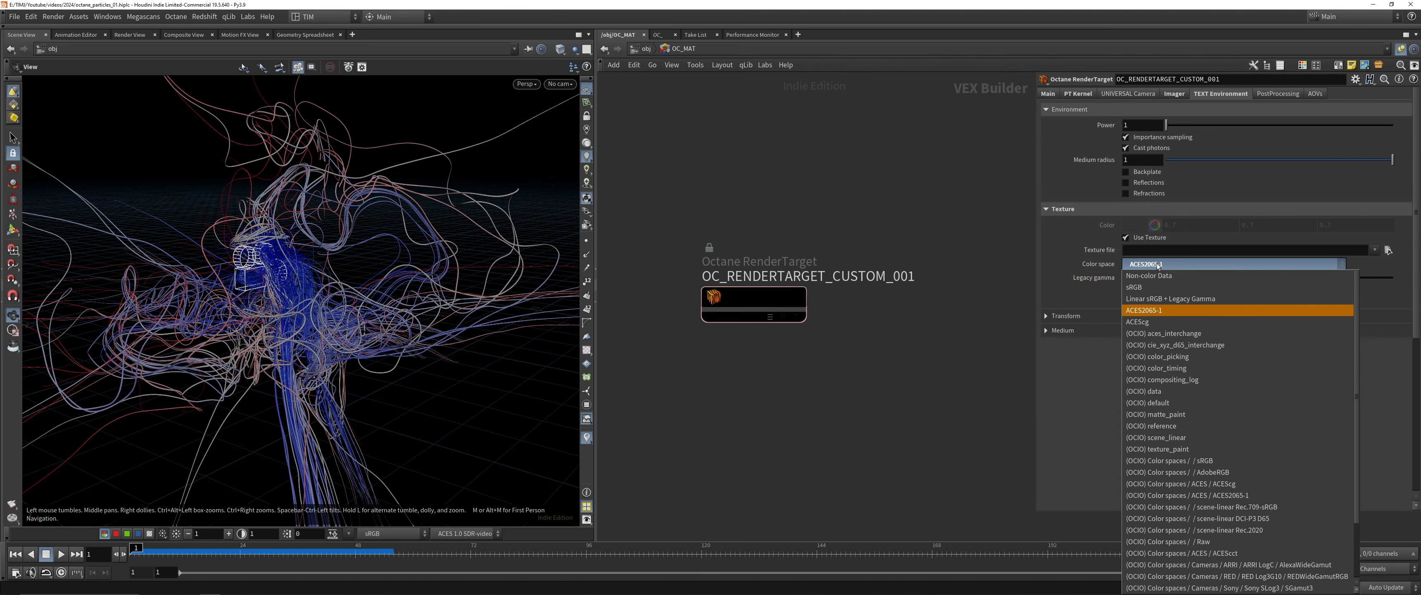
click(1160, 324)
Load GSG_PRO_STUDIOS_METAL_001.exr from E:/HDRI/HDRI_ACES/HDRI_EP_PROSTUDIOSMETAL/HDRIs as the texture environment's image
click(1388, 250)
click(1021, 215)
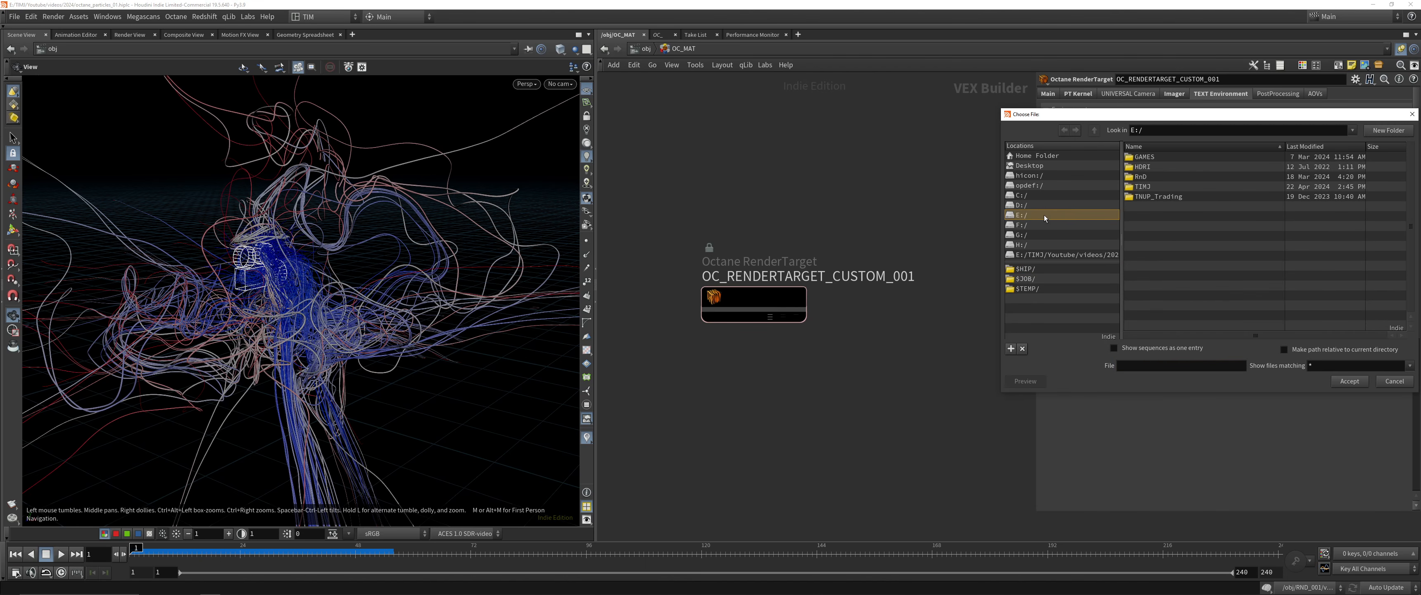
double_click(1156, 171)
drag(1156, 115, 388, 143)
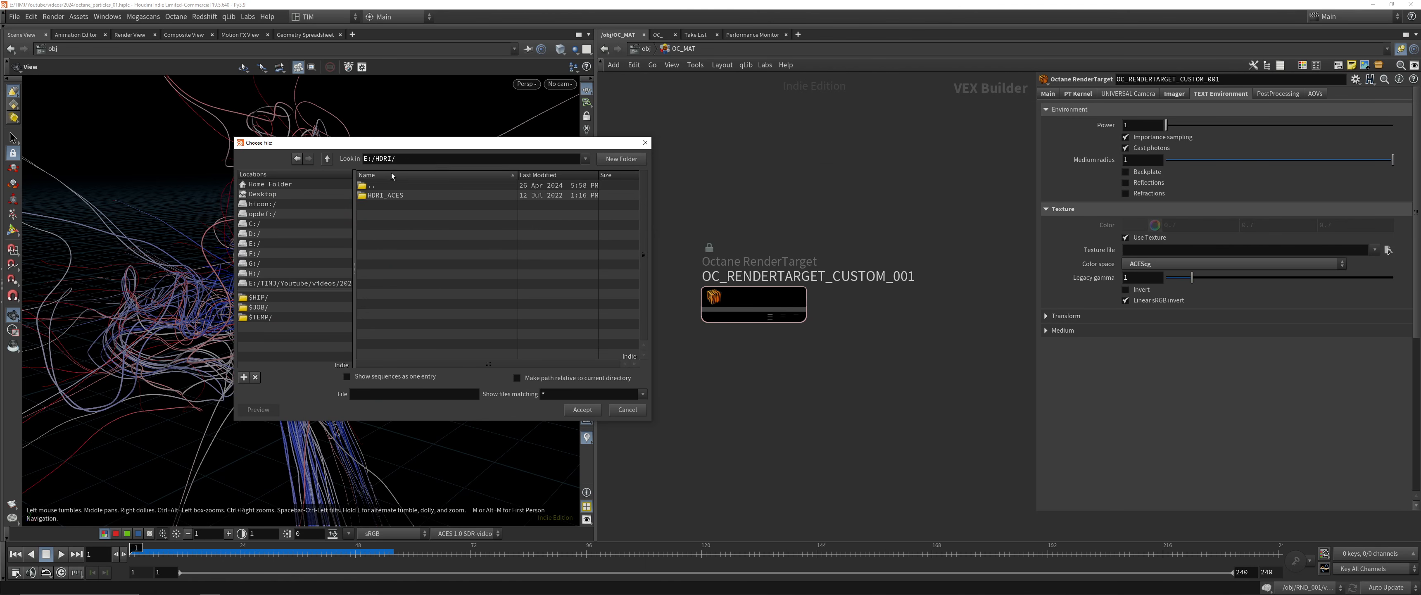
double_click(385, 195)
double_click(387, 200)
double_click(384, 200)
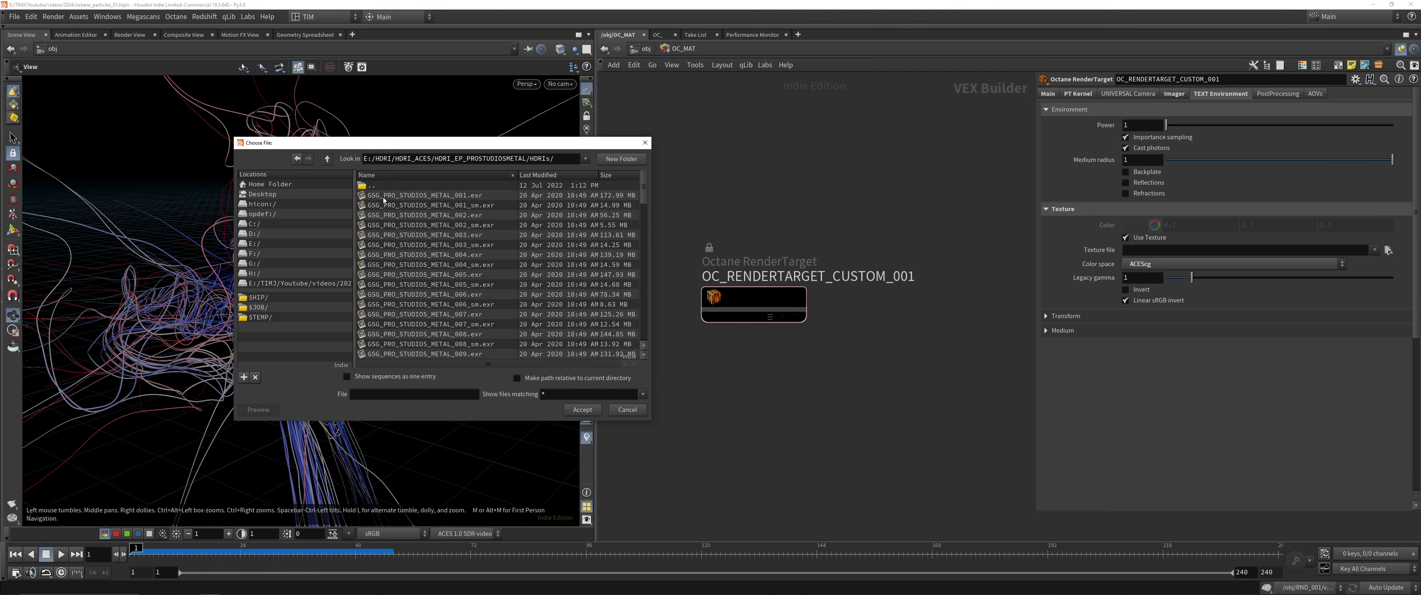
double_click(386, 195)
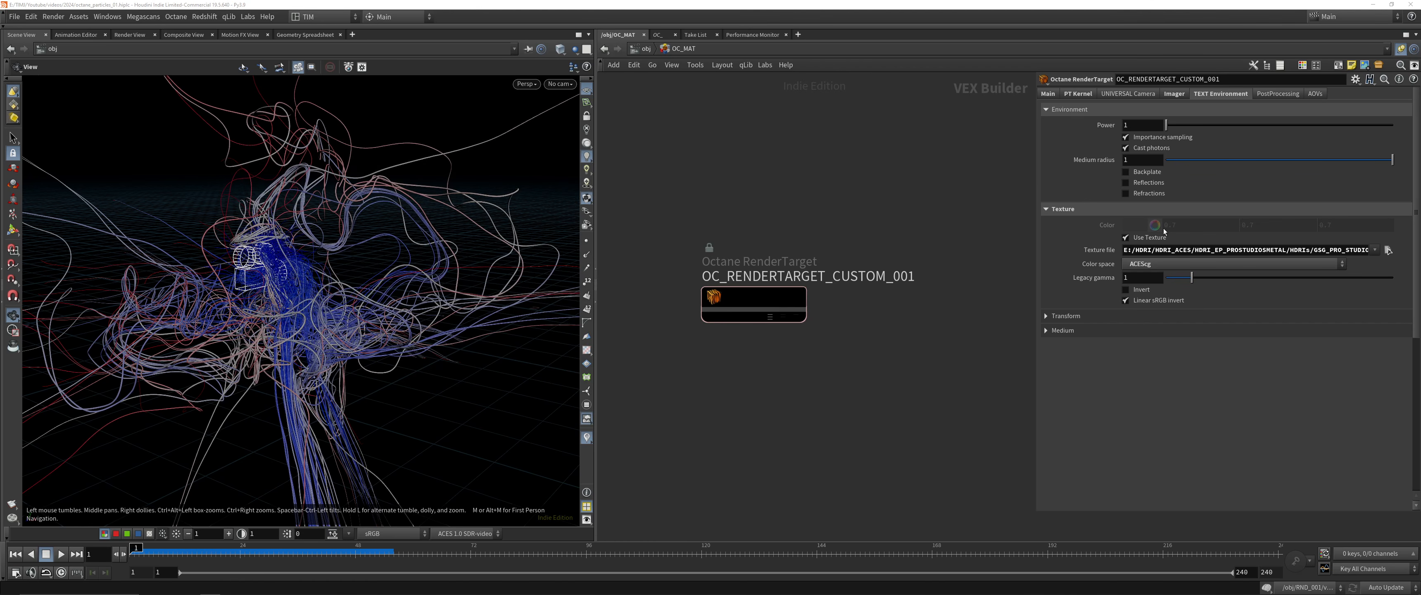
Review the environment's transform and medium settings and the imager settings, and save the scene
click(1088, 319)
click(1083, 373)
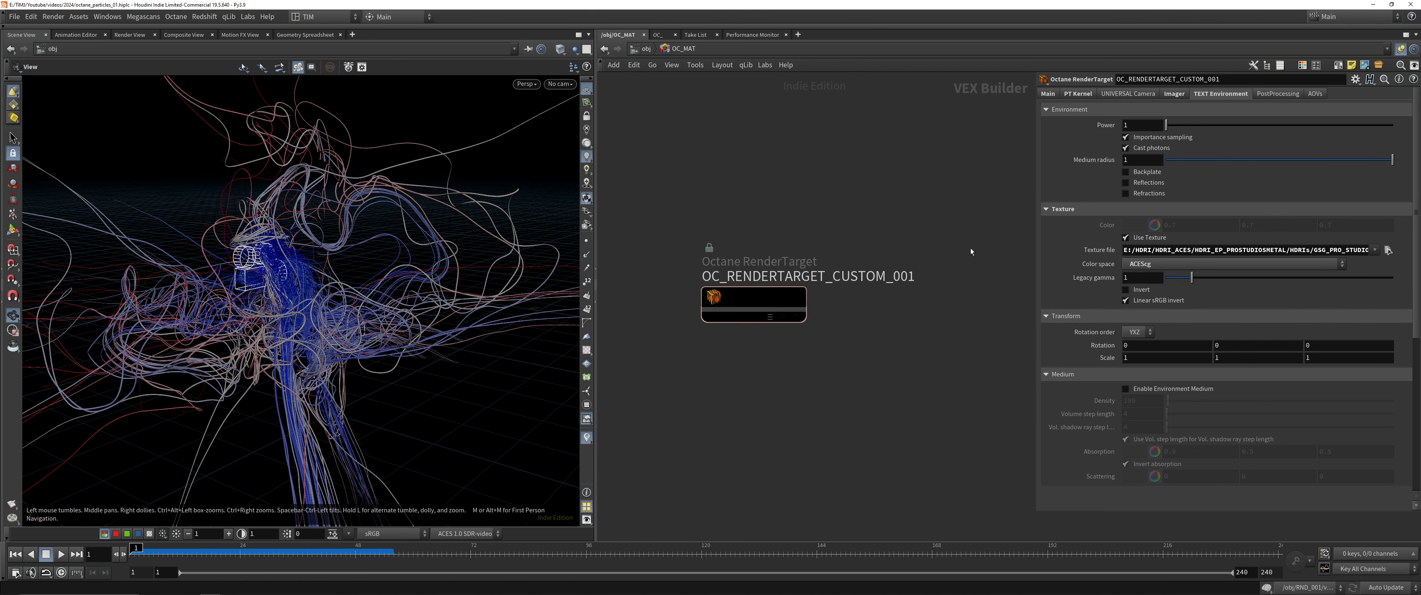
click(1165, 95)
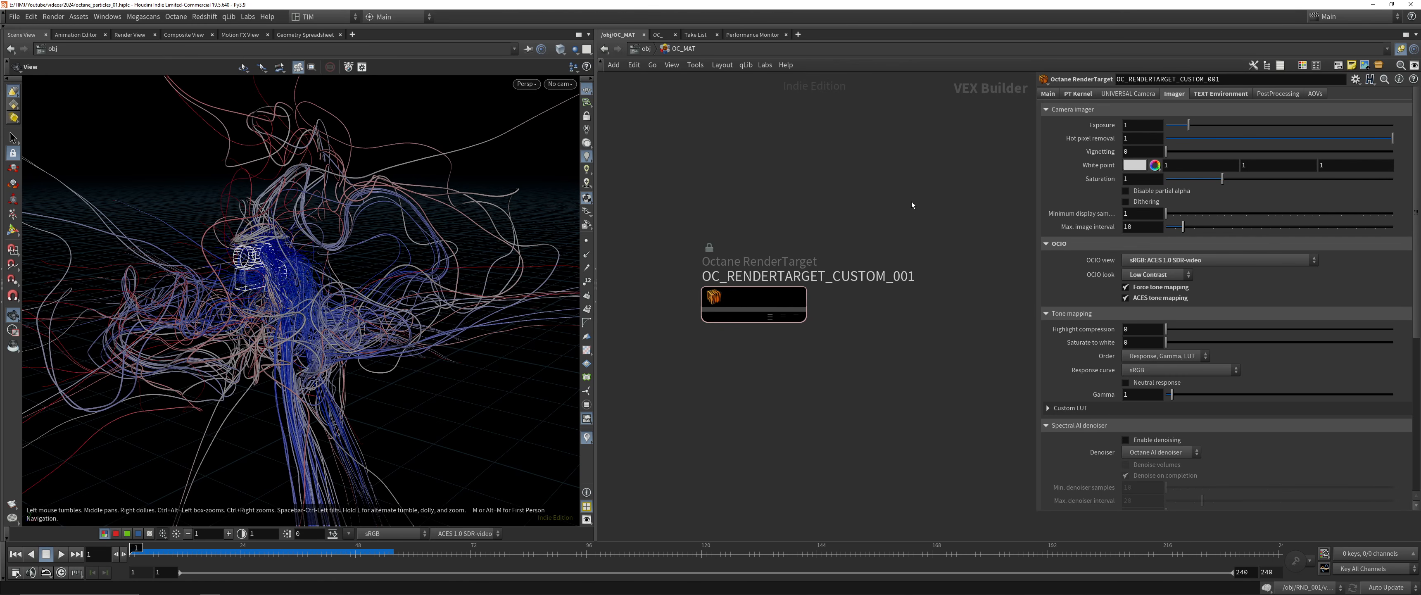
key(ctrl+s)
Assign OC_RENDERTARGET_CUSTOM_001 as the render target of OC_OUT_001 inside OC_OUT and save the scene
key(u)
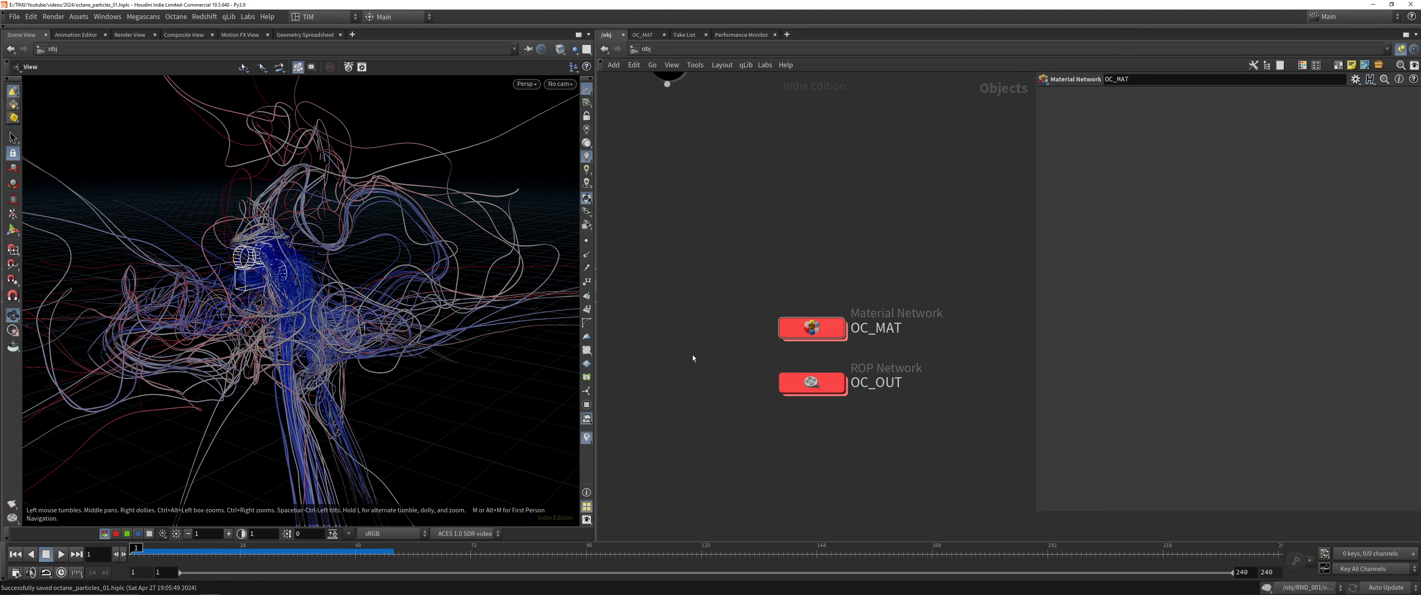
double_click(811, 383)
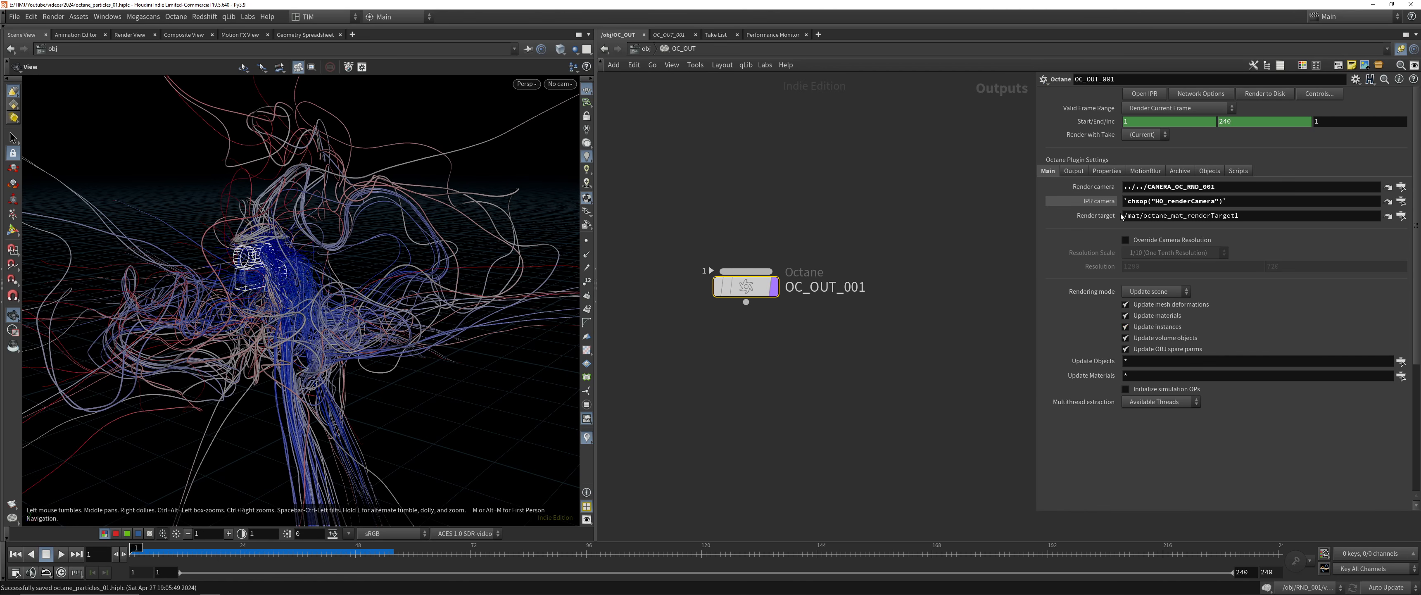
key(shift+w)
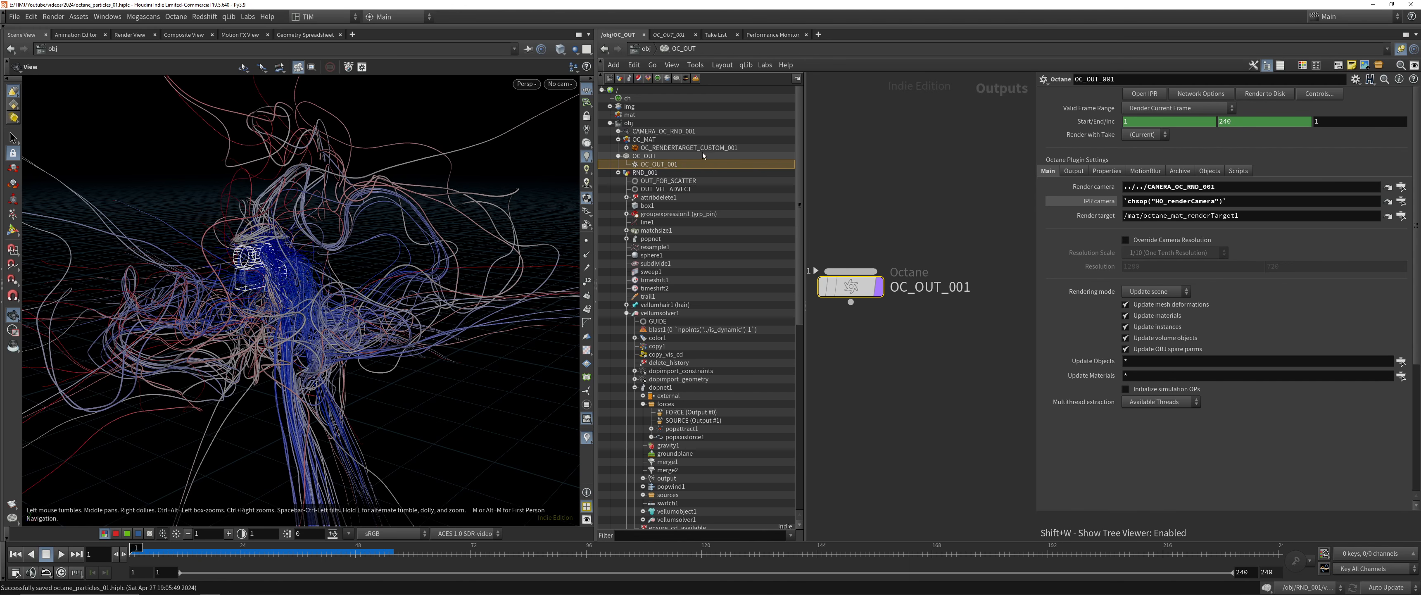
drag(689, 148, 1258, 216)
key(shift+w)
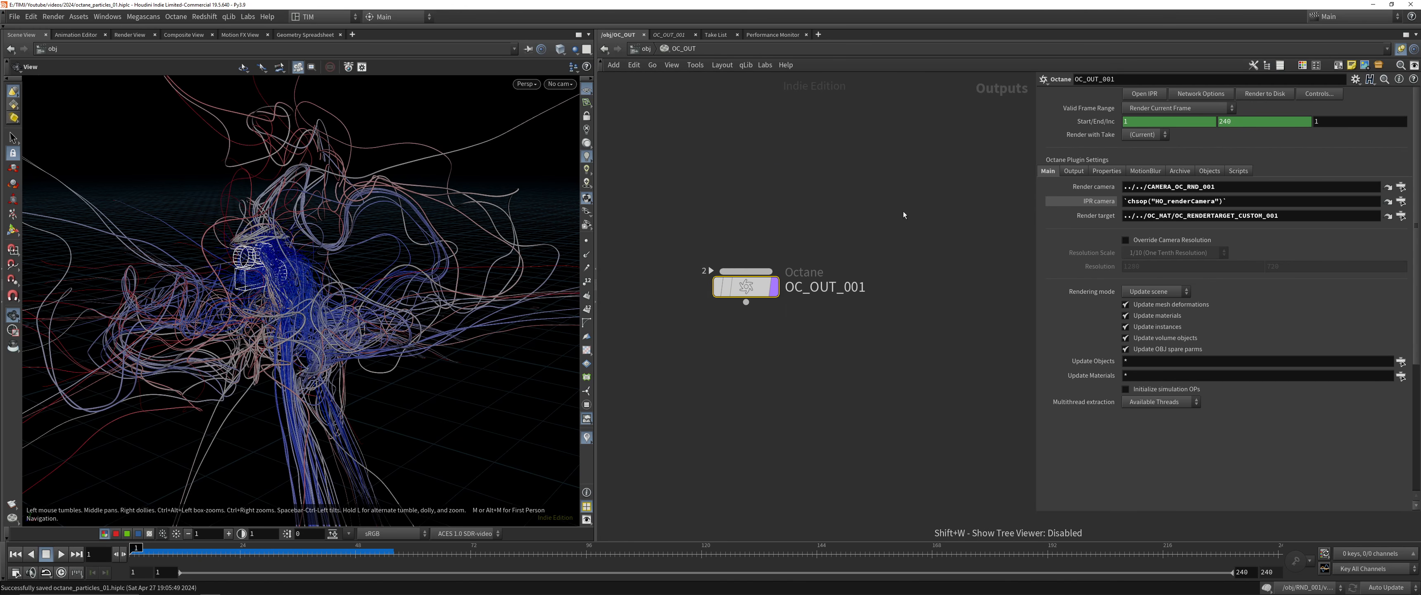
click(1401, 216)
click(1410, 120)
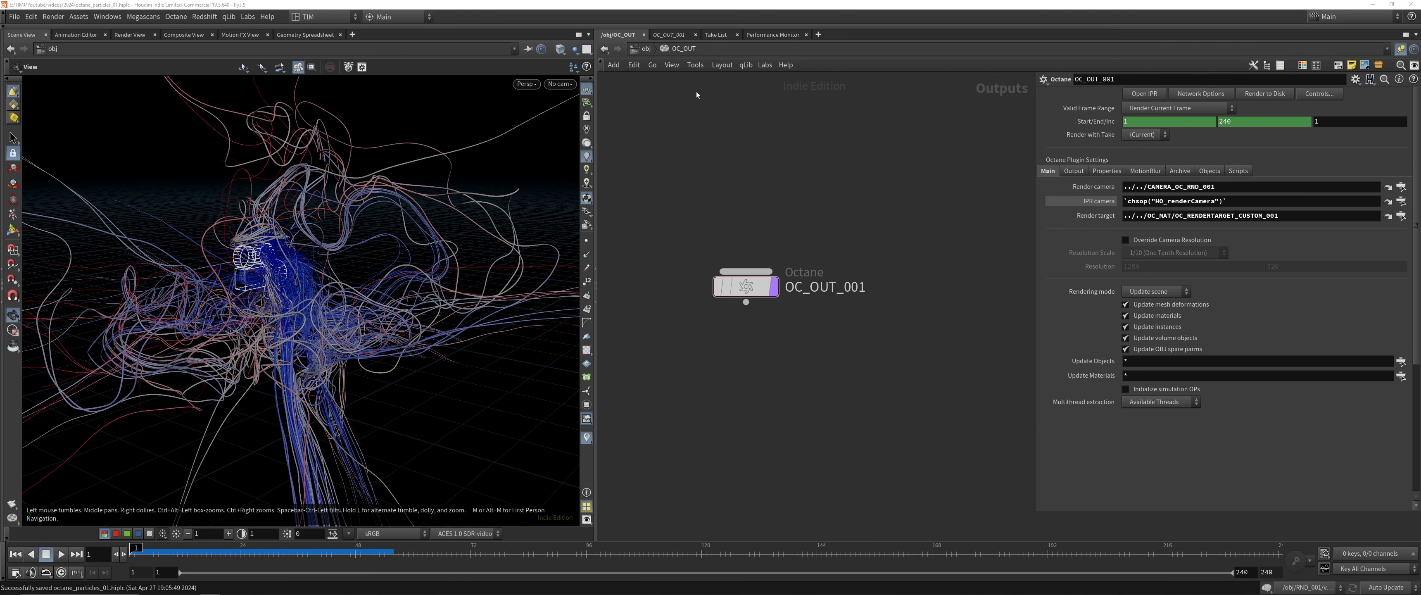
key(ctrl+s)
Look through CAMERA_OC_RND_001 in the scene view and move the camera back so the whole tangle of hair tubes is framed
key(u)
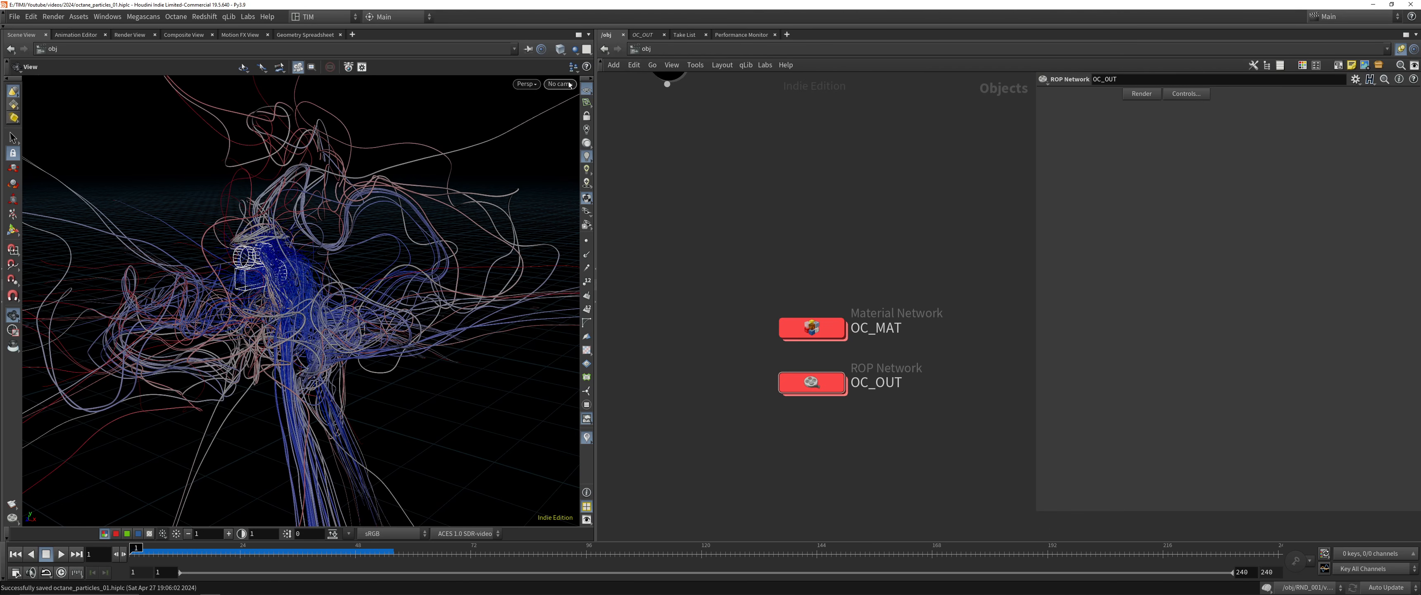
click(569, 84)
click(601, 140)
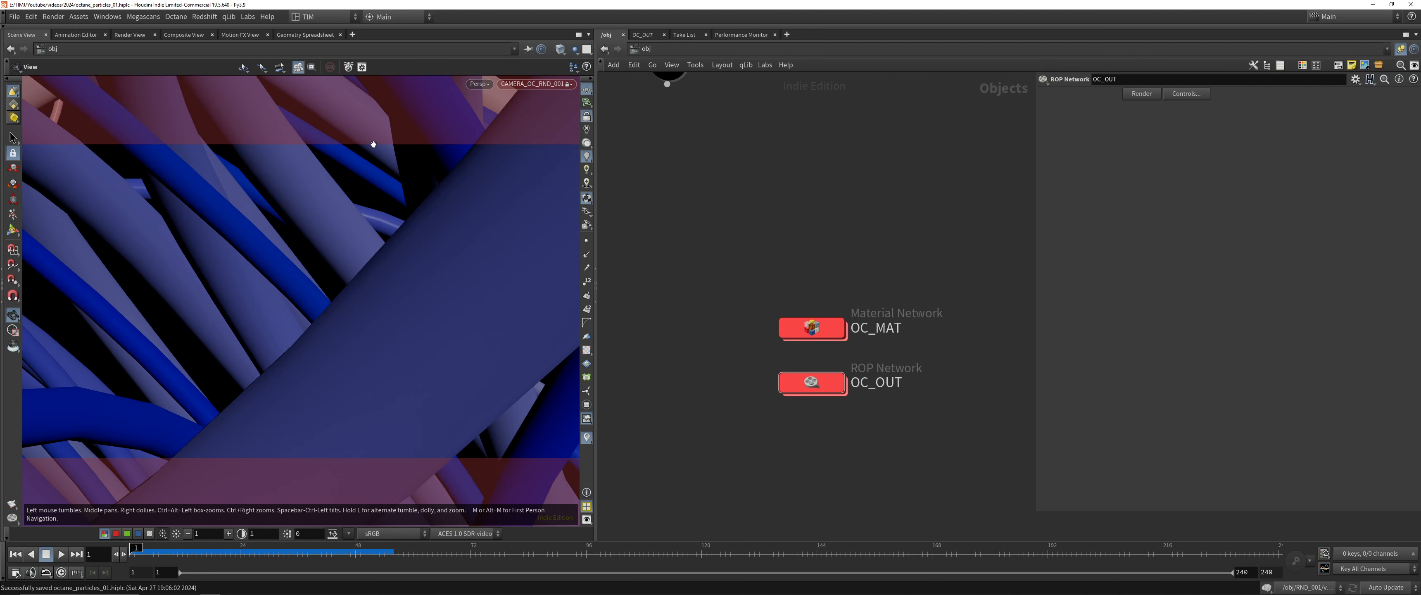
right_drag(362, 154, 235, 406)
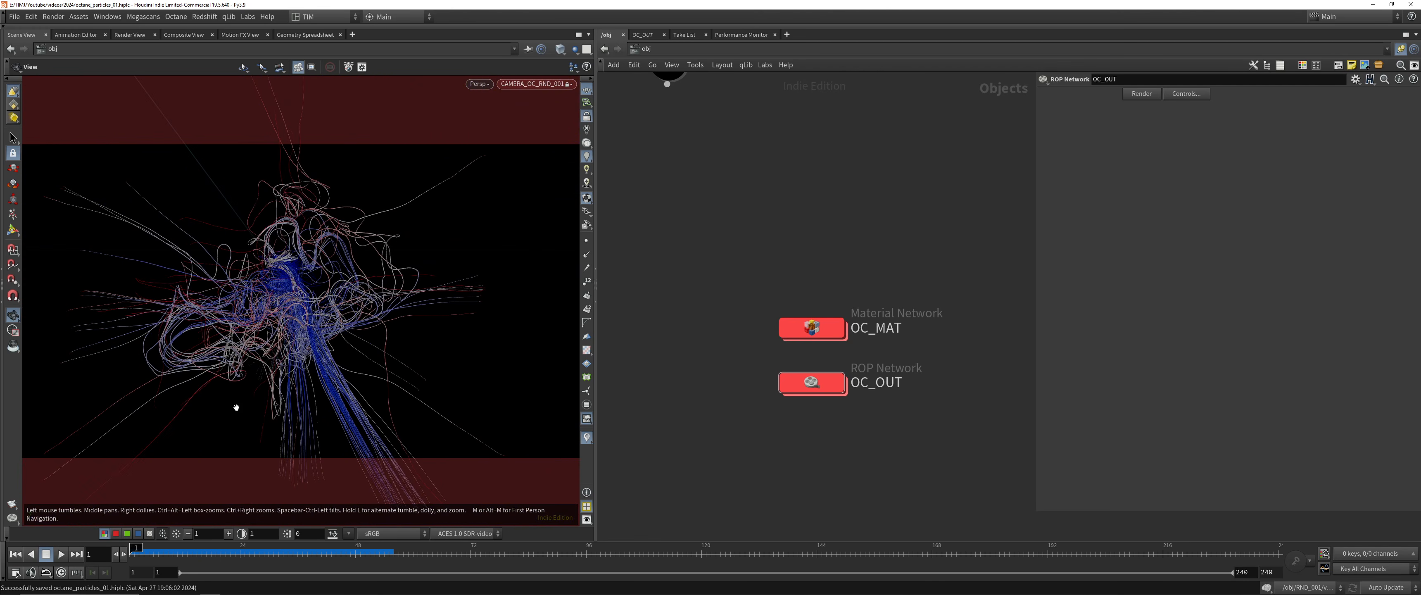
drag(235, 406, 250, 298)
right_drag(249, 298, 291, 225)
drag(291, 226, 283, 262)
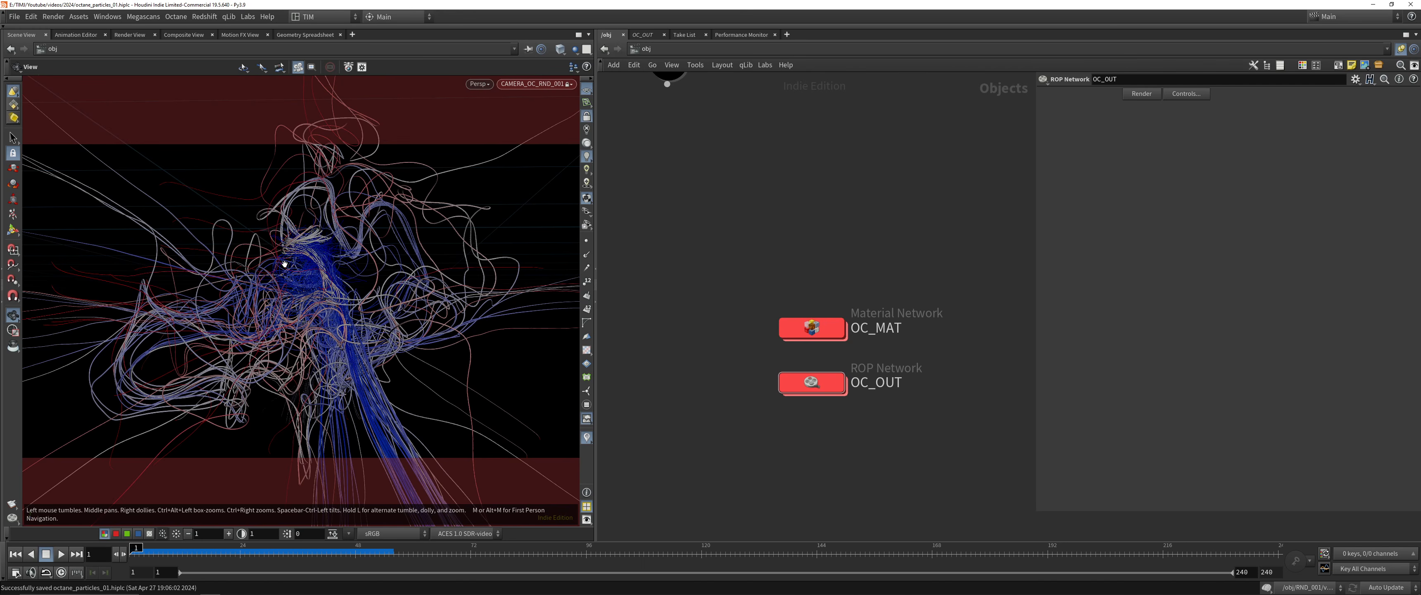
Show the Octane shelf tools, hide the shelf again, and bring up the Octane IPR window with the scene rendering
key(h)
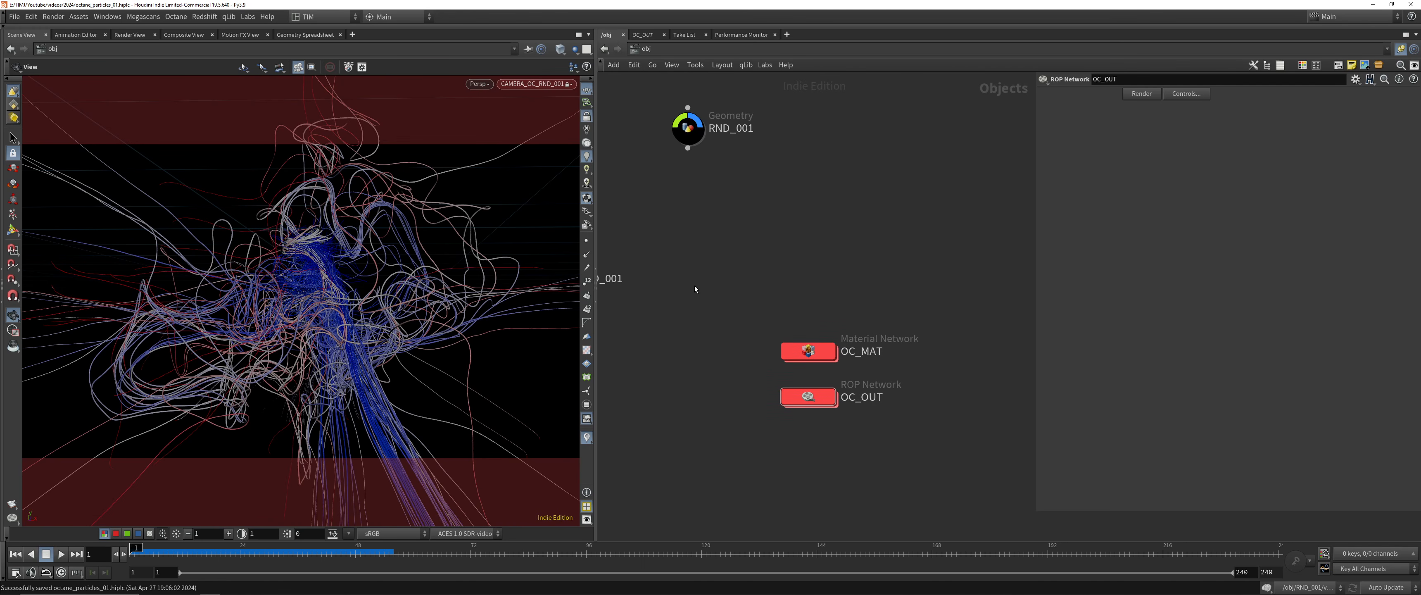
click(8, 25)
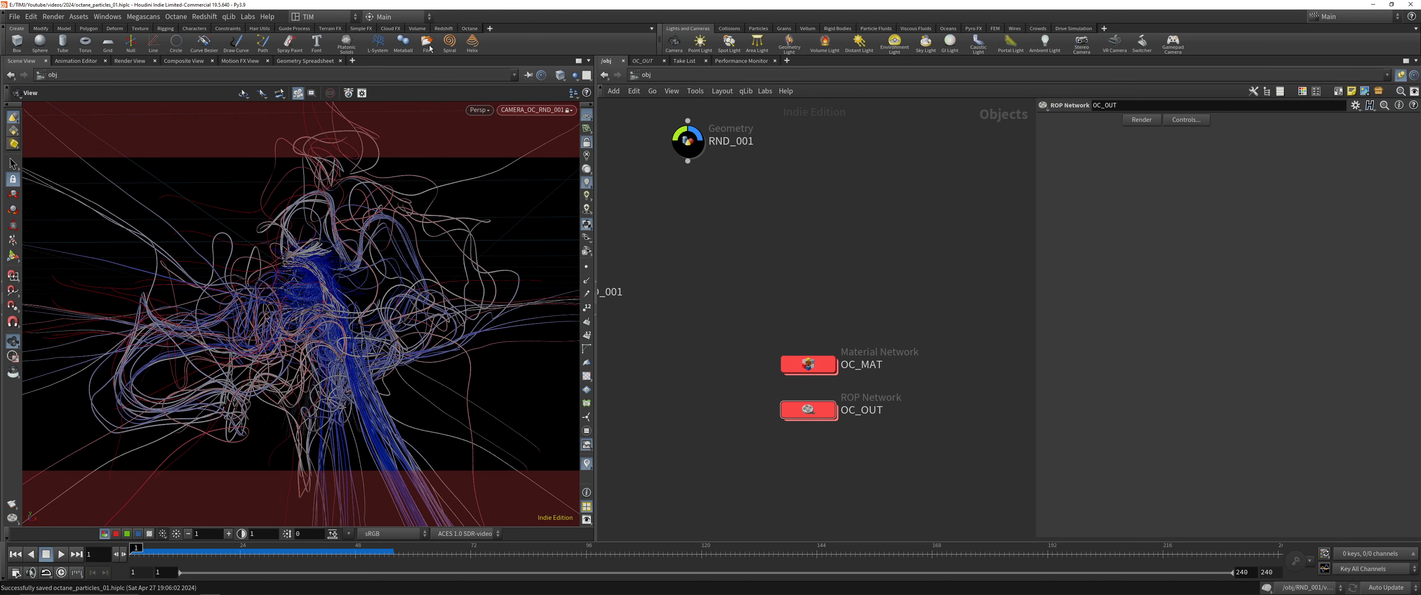
click(469, 28)
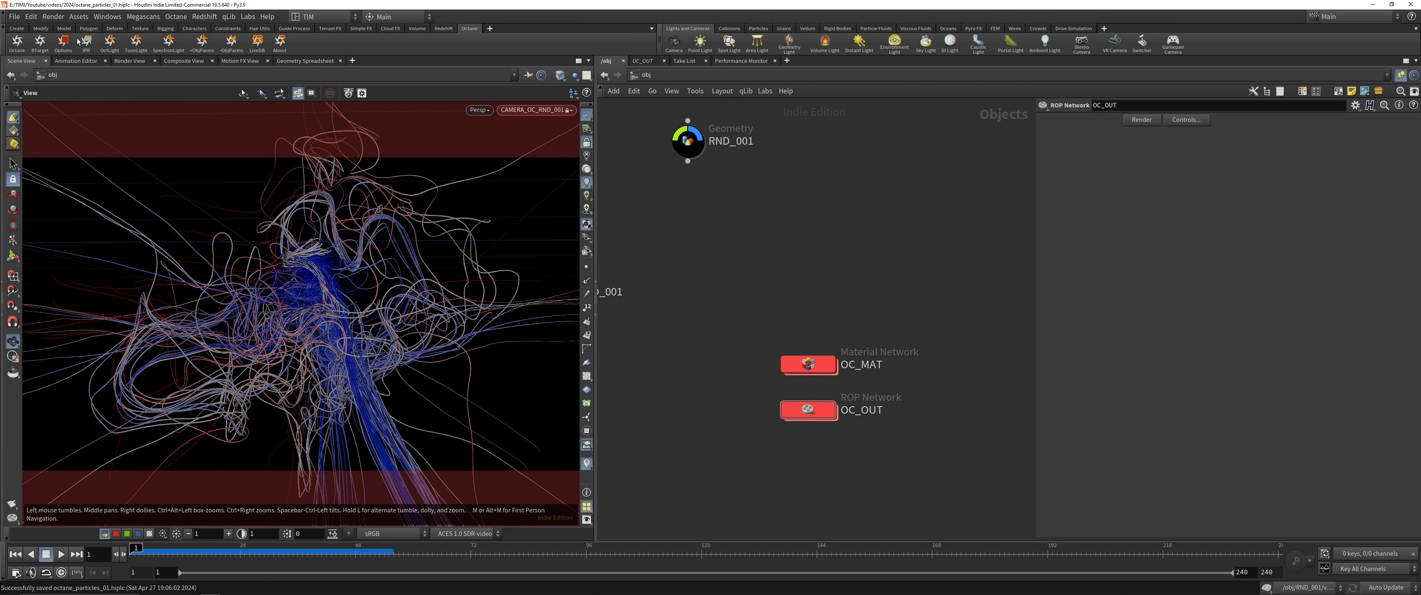
click(3, 28)
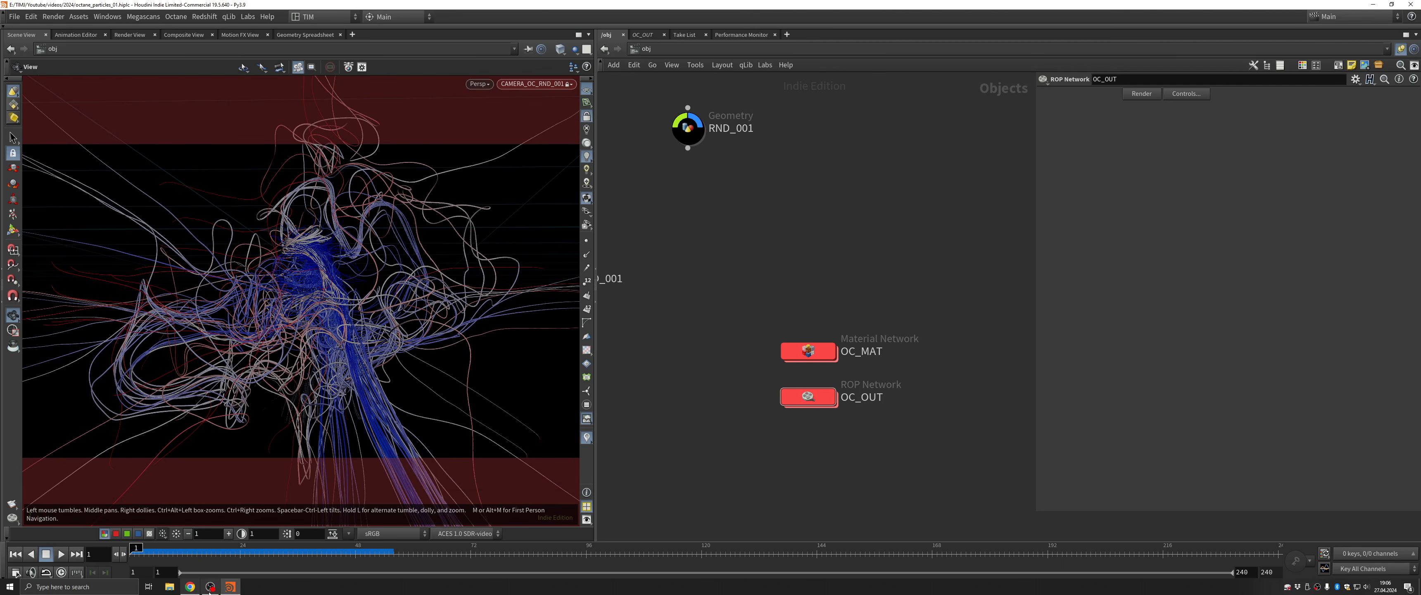
click(209, 588)
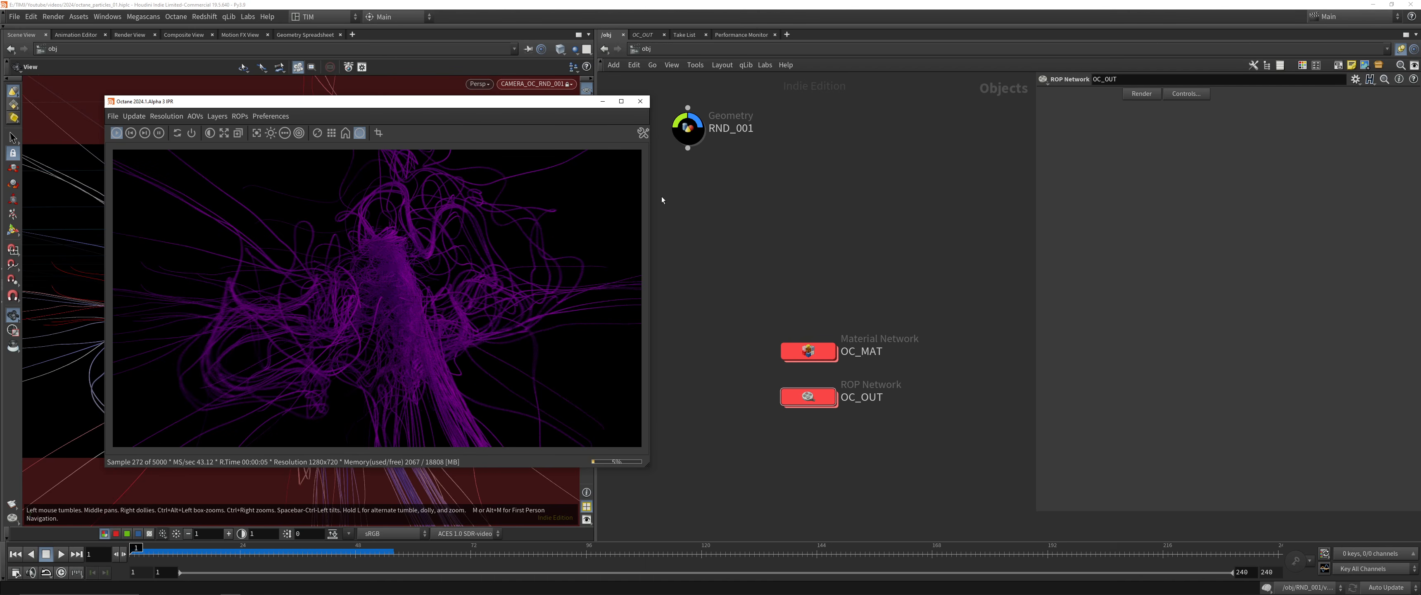
Try to pick the focus point on the dense central tubes in the IPR render
mouse_move(687, 145)
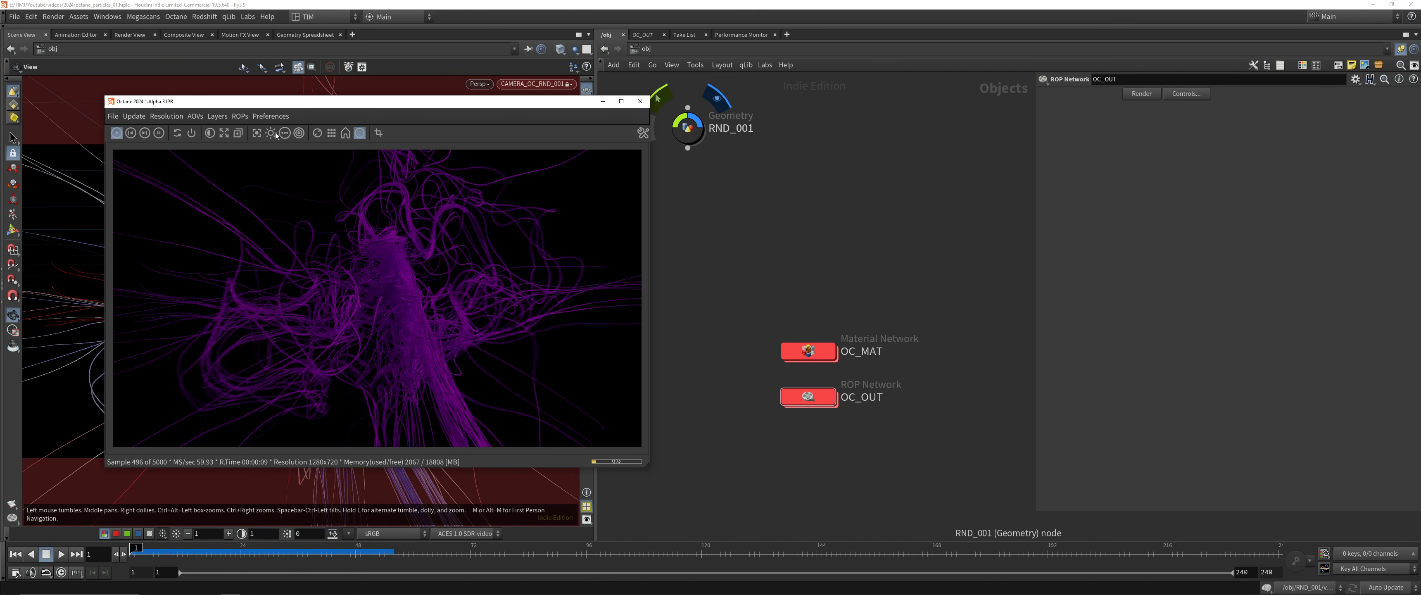
click(403, 303)
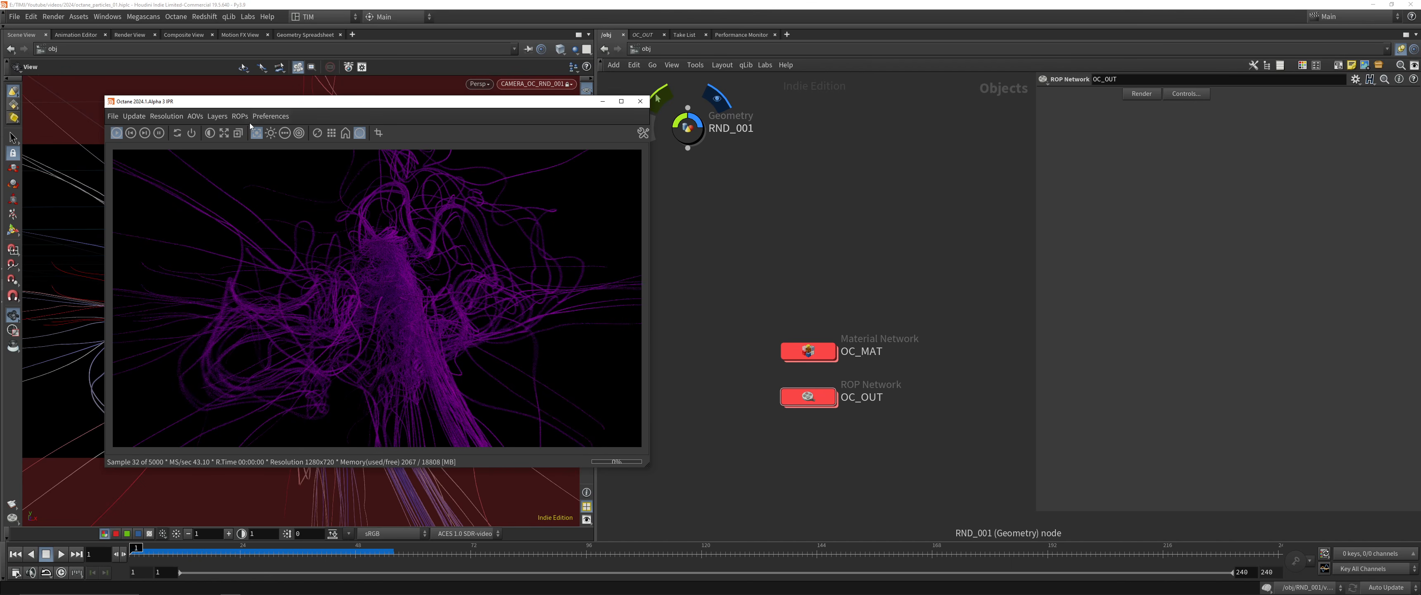
click(257, 133)
Disable auto-focus in the universal camera's depth of field settings on OC_RENDERTARGET_CUSTOM_001
double_click(831, 360)
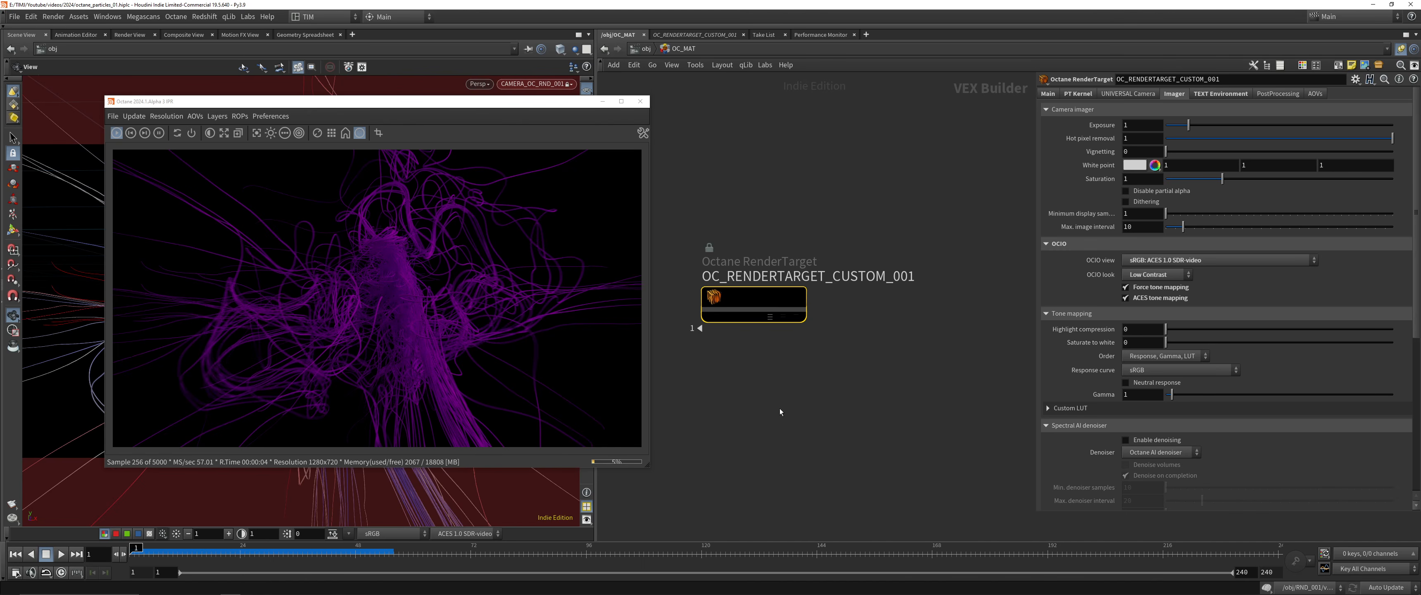
click(1121, 94)
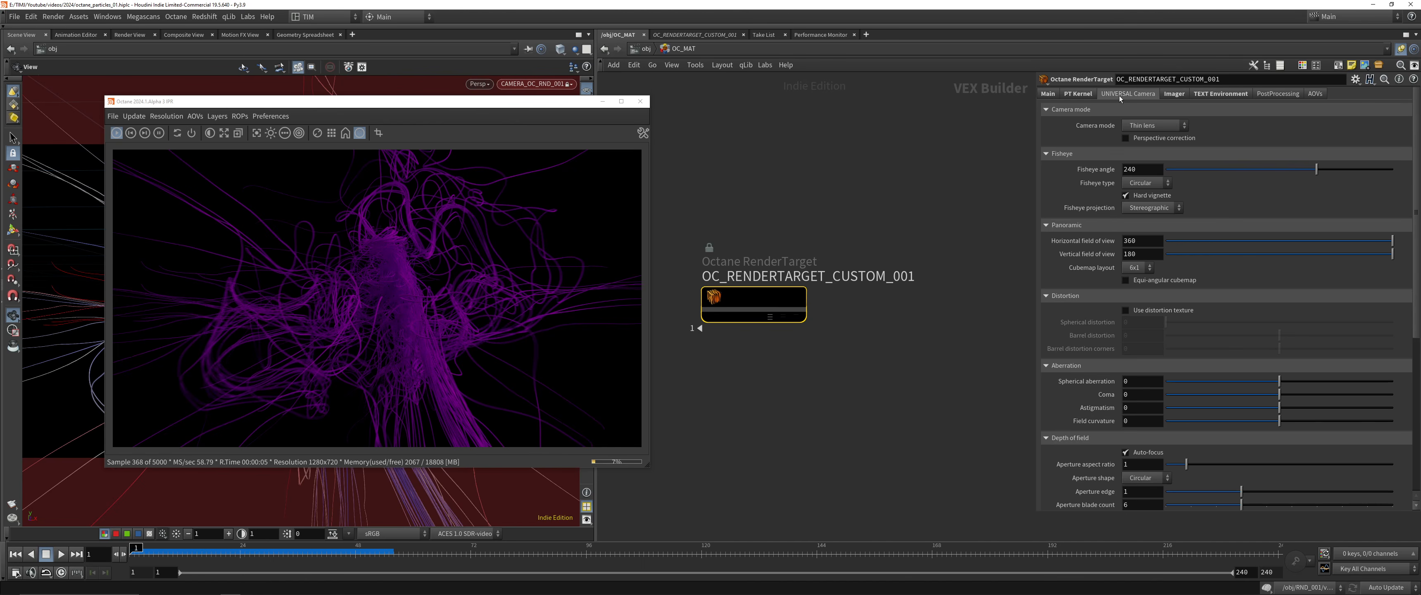
click(1126, 452)
Pick focus points on the outer tube strands in the IPR render to test the depth of field up close
click(257, 133)
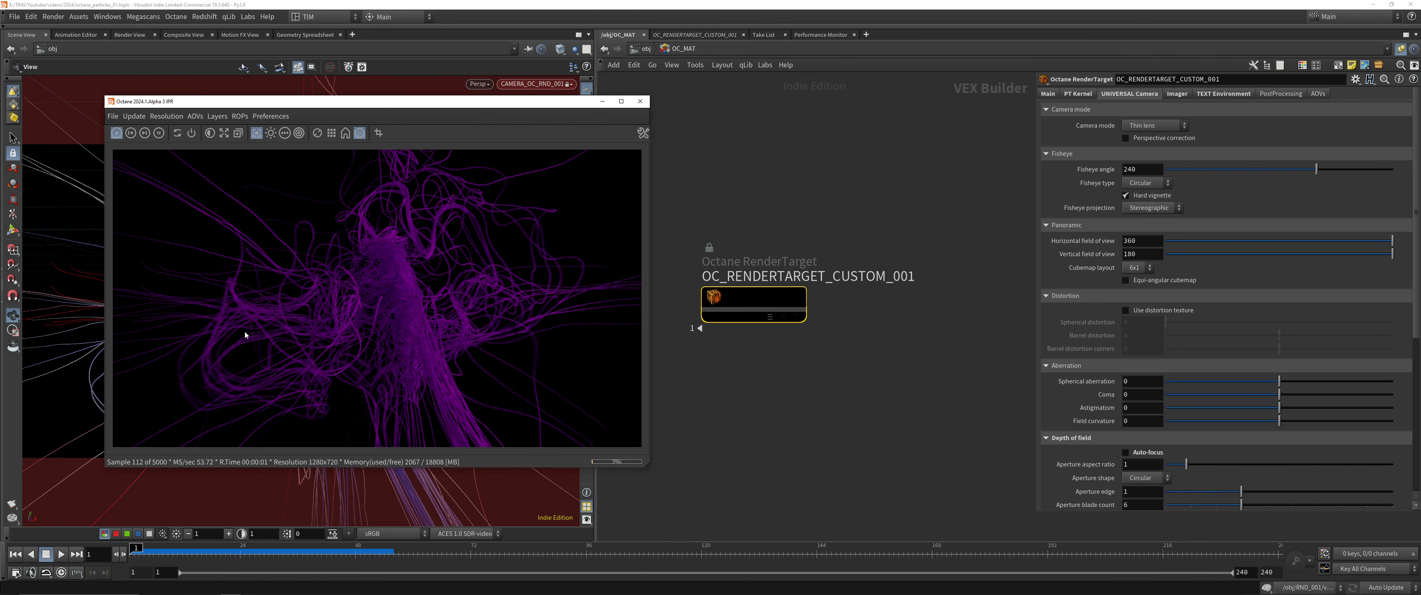
click(223, 304)
click(421, 214)
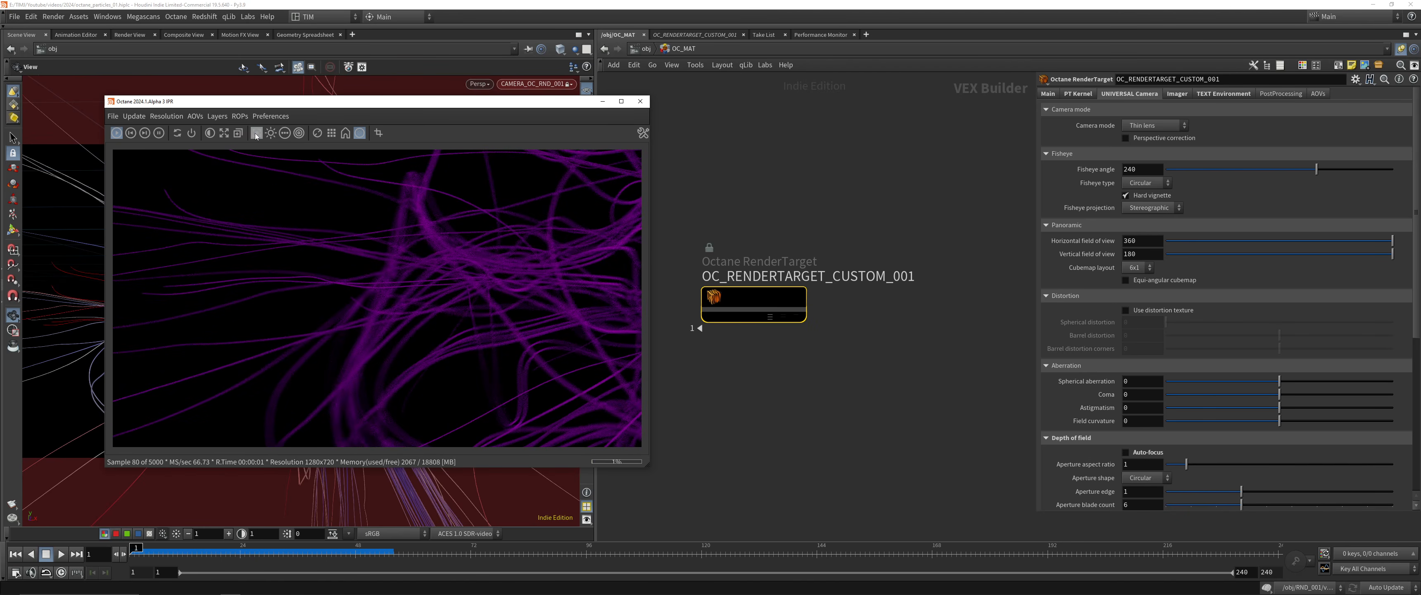
click(449, 257)
click(431, 232)
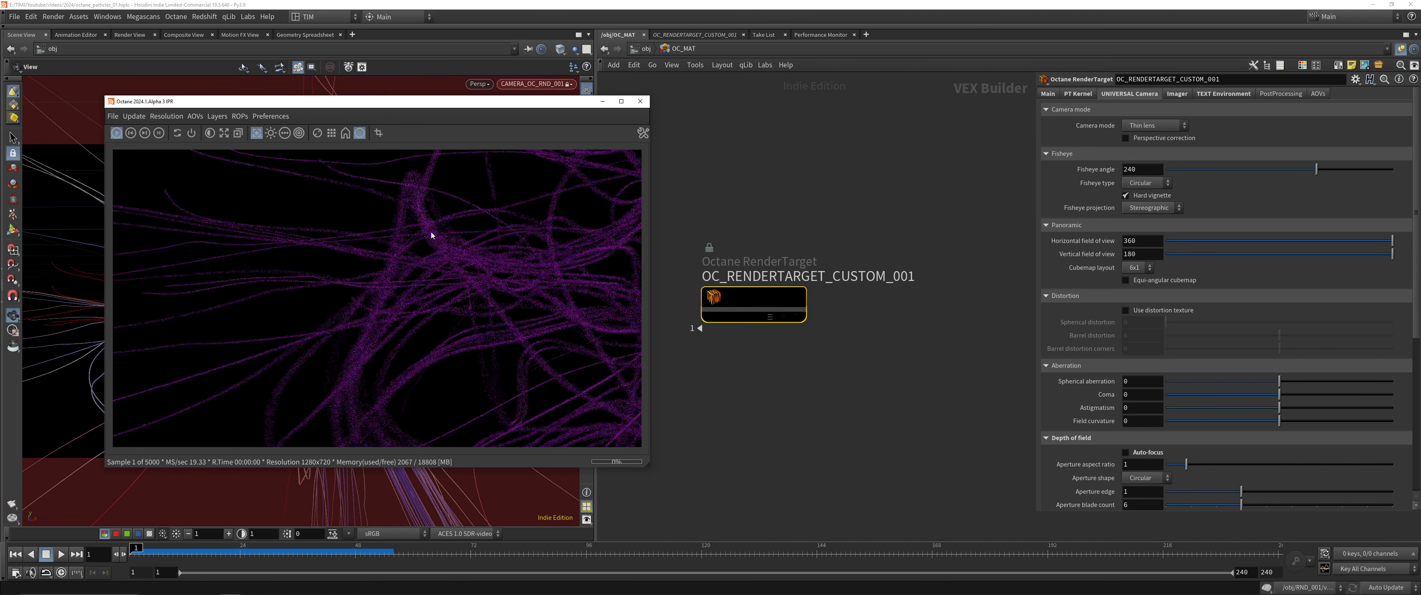
middle_drag(496, 278, 393, 262)
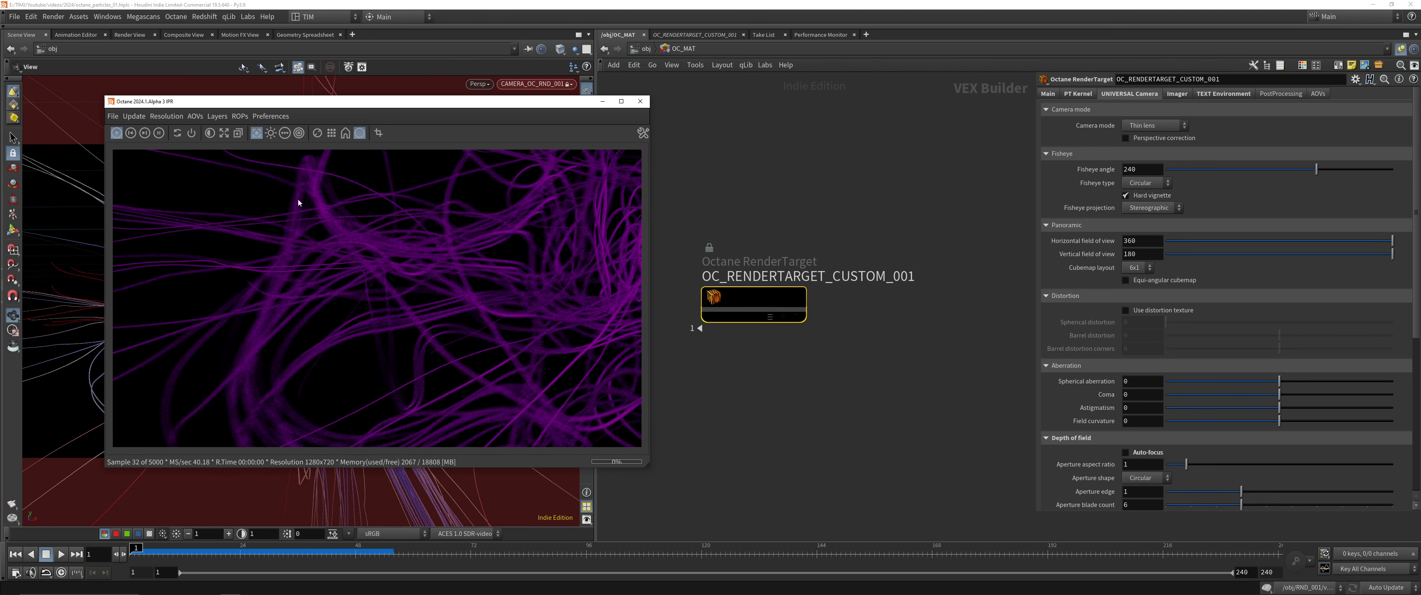
click(346, 235)
middle_drag(448, 248, 308, 276)
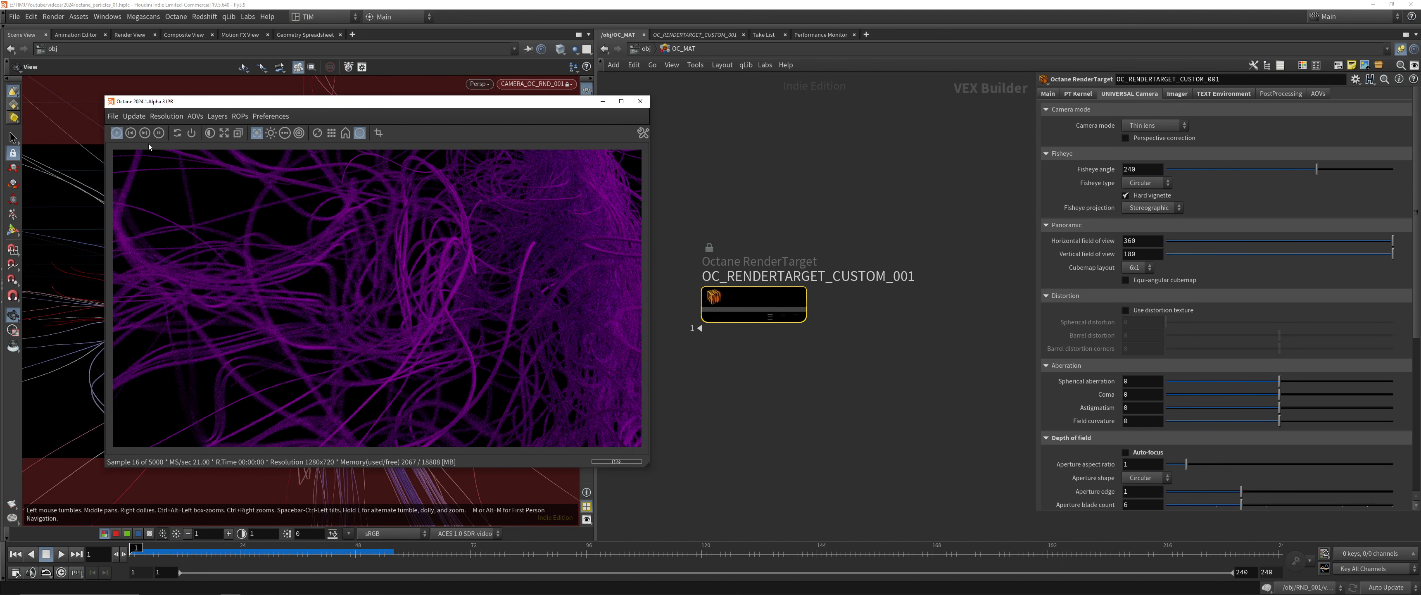
Compare the focus between the looping outer strands and the dense central trunk by picking points on each in the IPR
click(176, 135)
drag(332, 224, 288, 160)
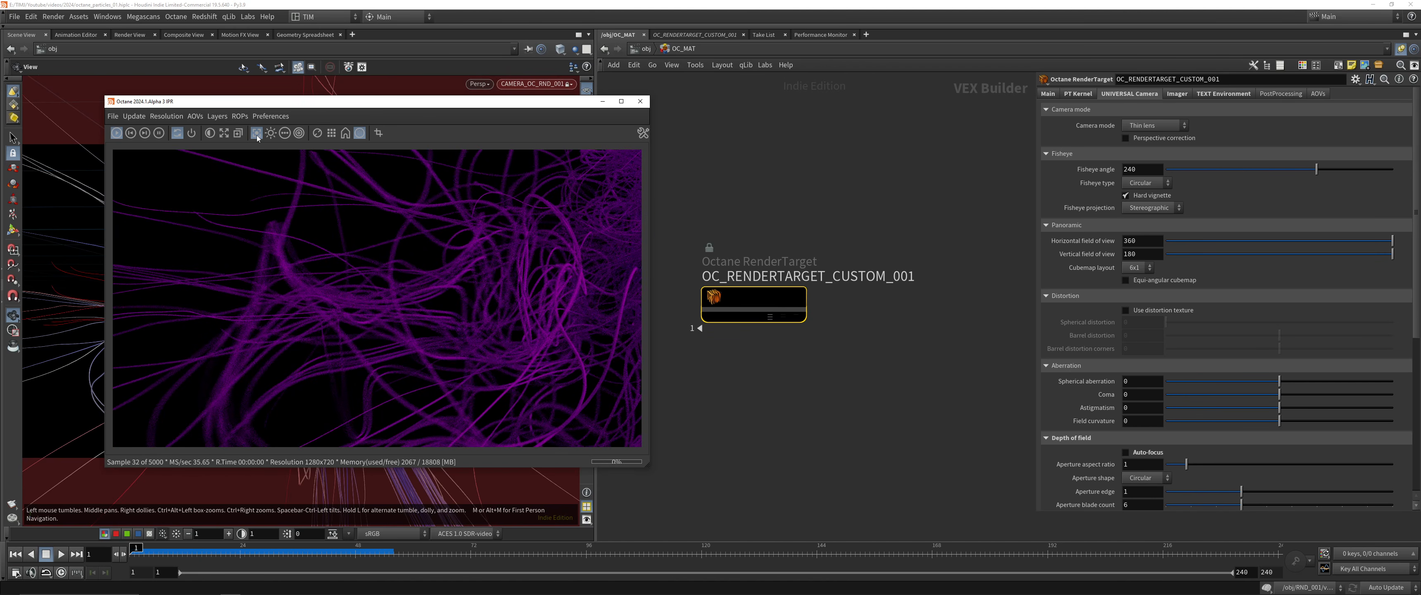
click(256, 136)
click(291, 277)
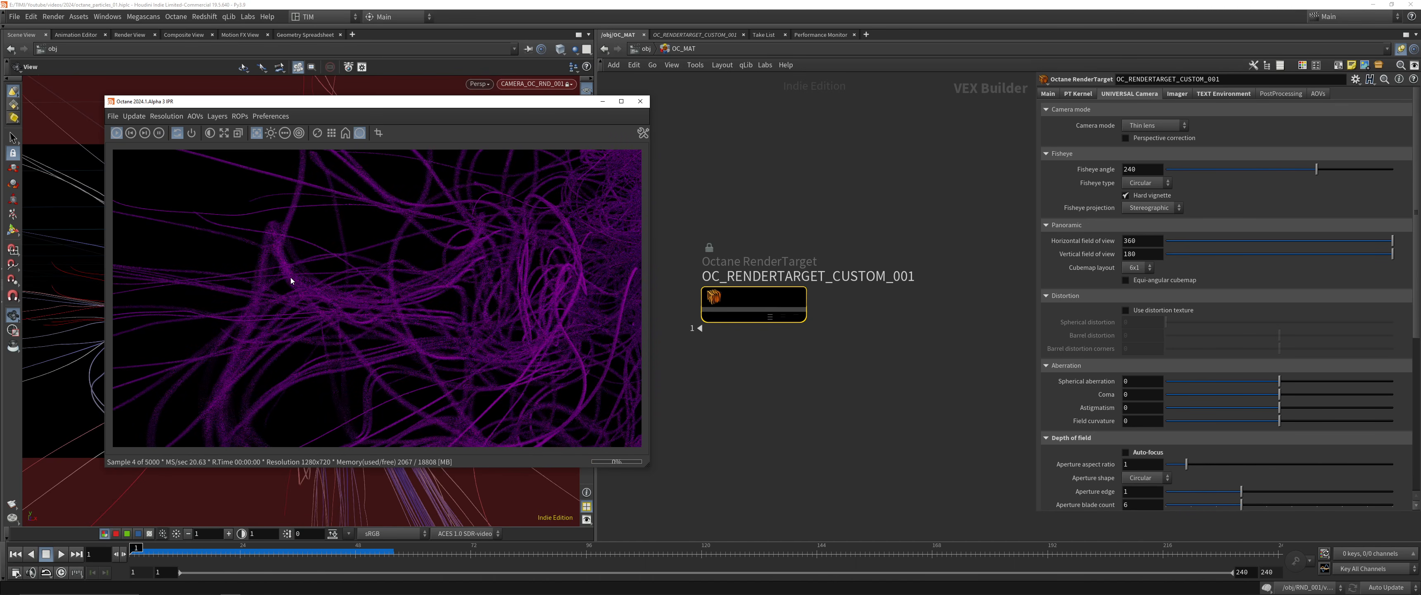
click(278, 255)
click(296, 205)
click(553, 259)
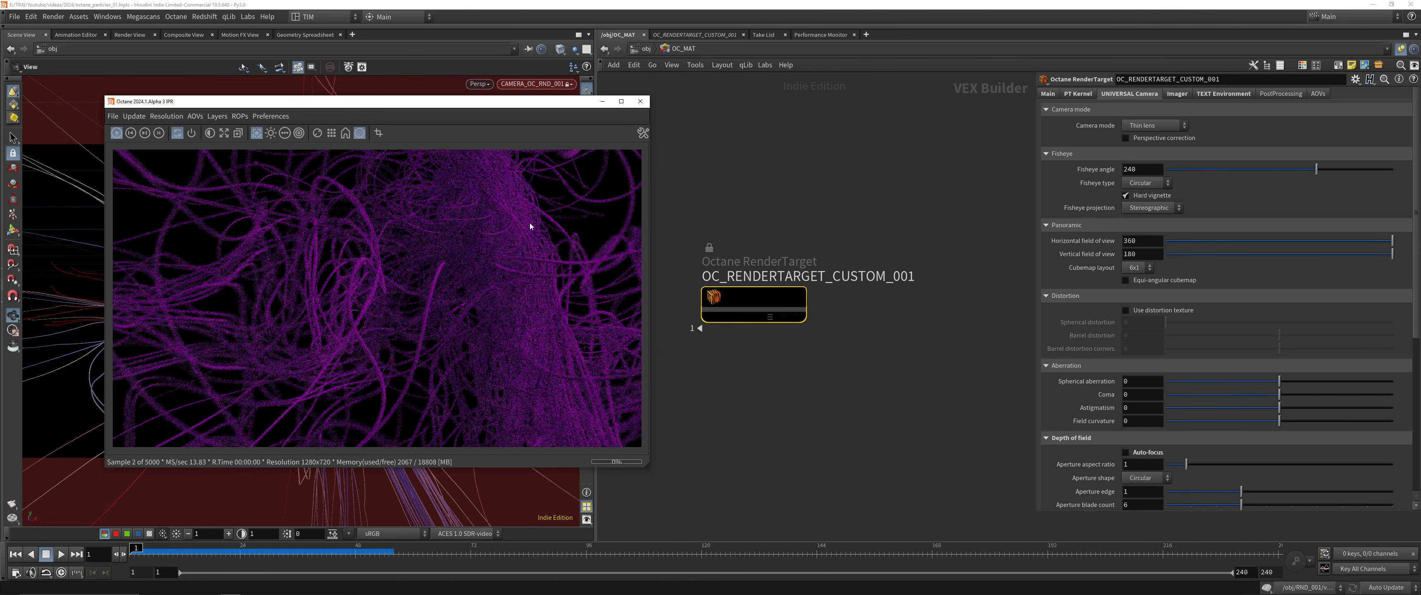
click(356, 257)
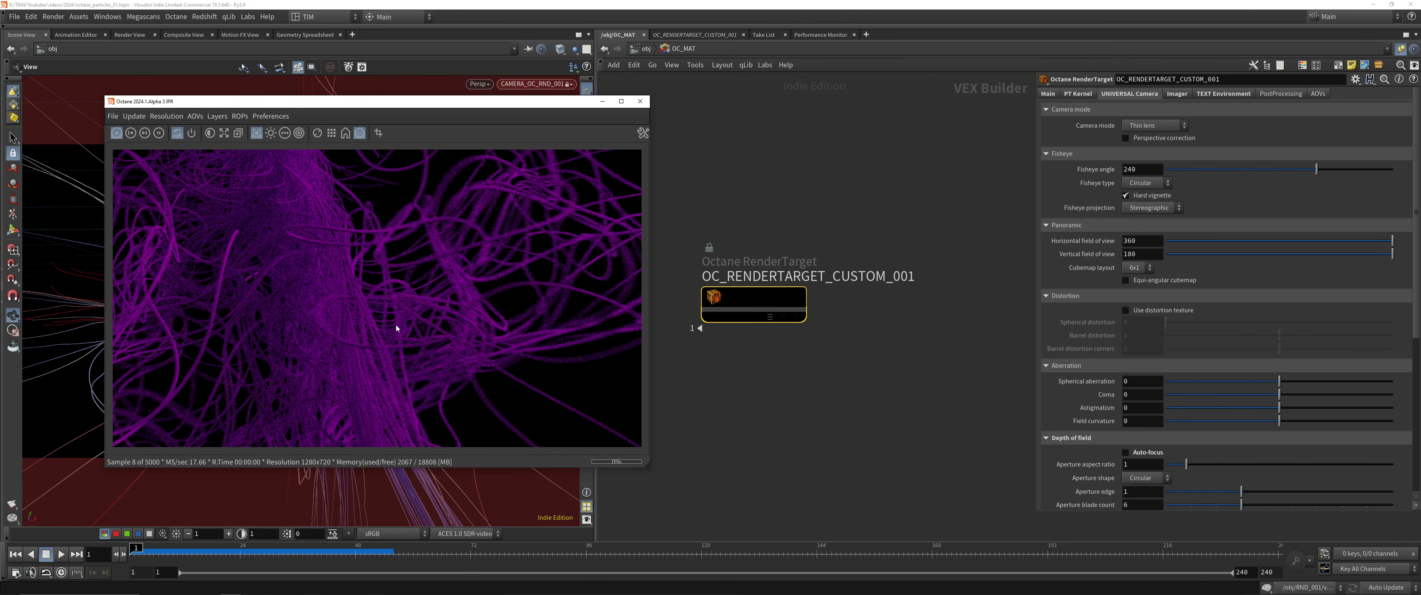
click(401, 358)
drag(225, 209, 259, 272)
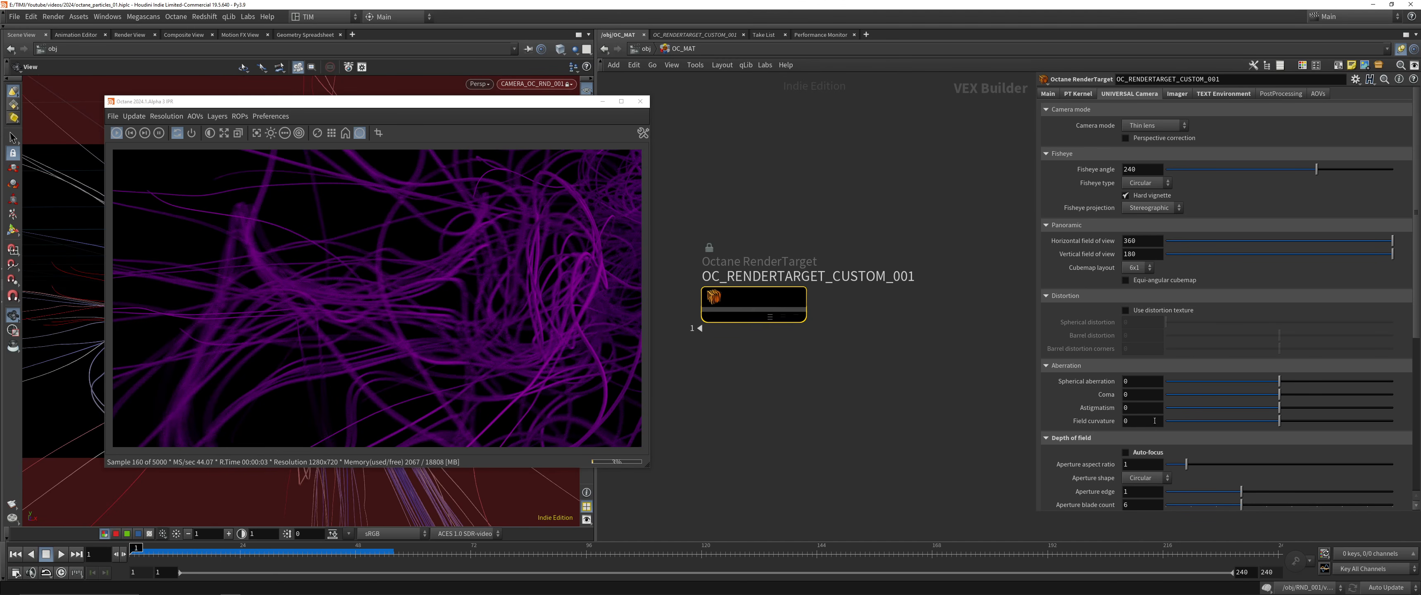
Adjust the focus distance in CAMERA_OC_RND_001's sampling settings, trying values such as 3, 6.72 and 7.24
scroll(1145, 446, down, 2)
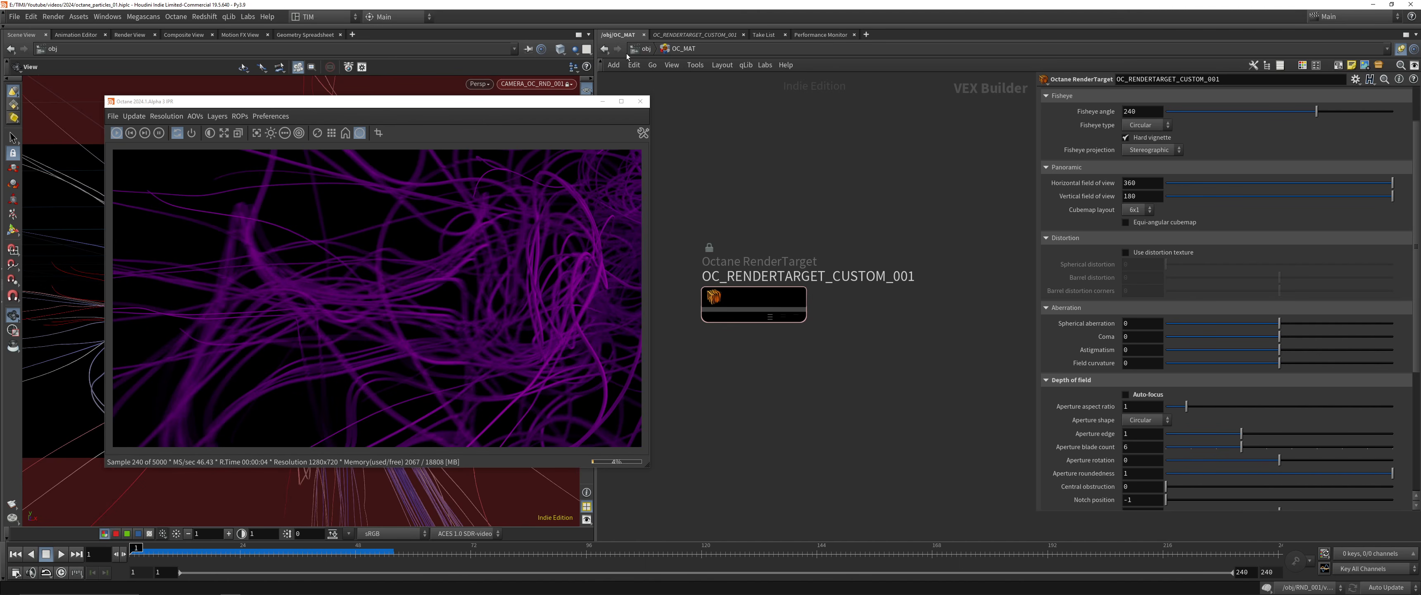
key(u)
key(h)
click(782, 302)
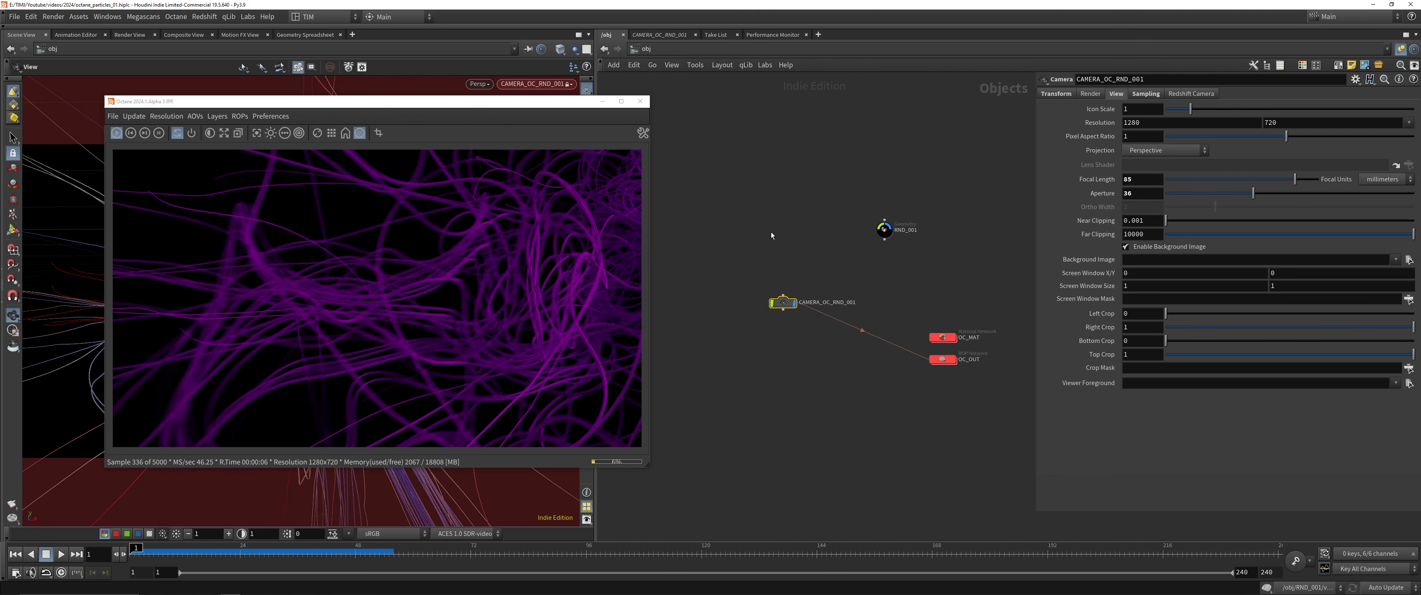
click(1137, 93)
mouse_move(1167, 123)
mouse_down()
mouse_move(1345, 123)
mouse_move(1114, 140)
mouse_move(1168, 140)
mouse_up()
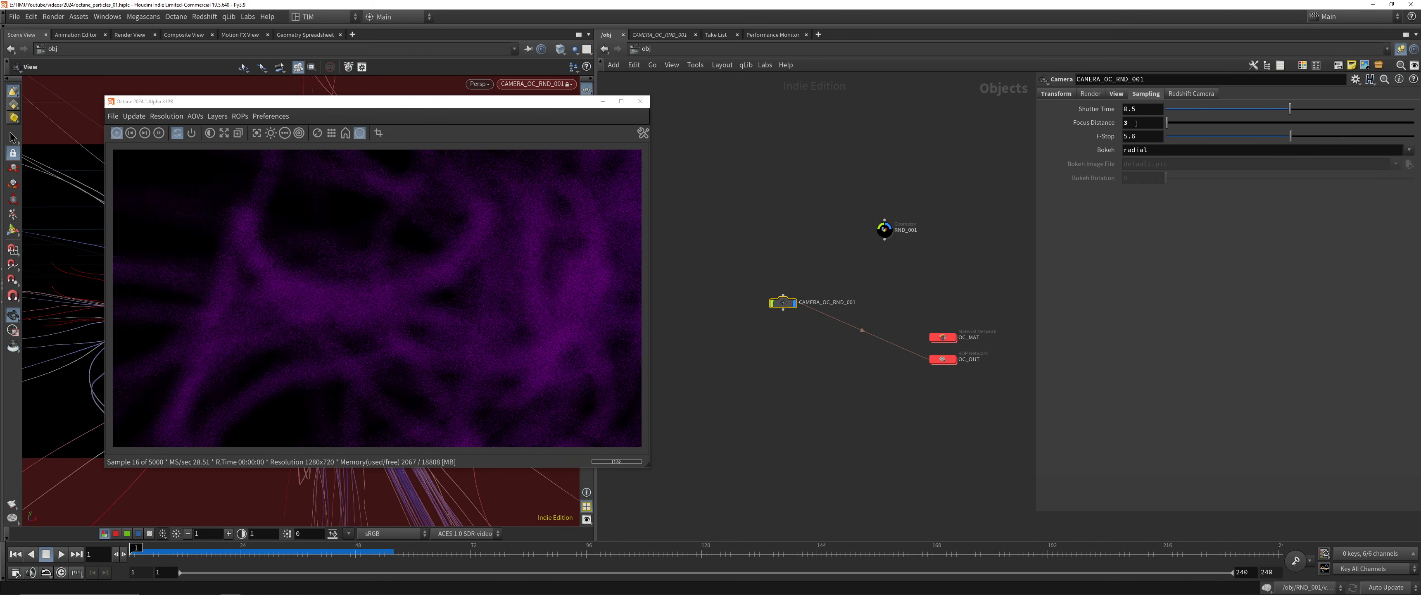
middle_drag(1136, 123, 1184, 150)
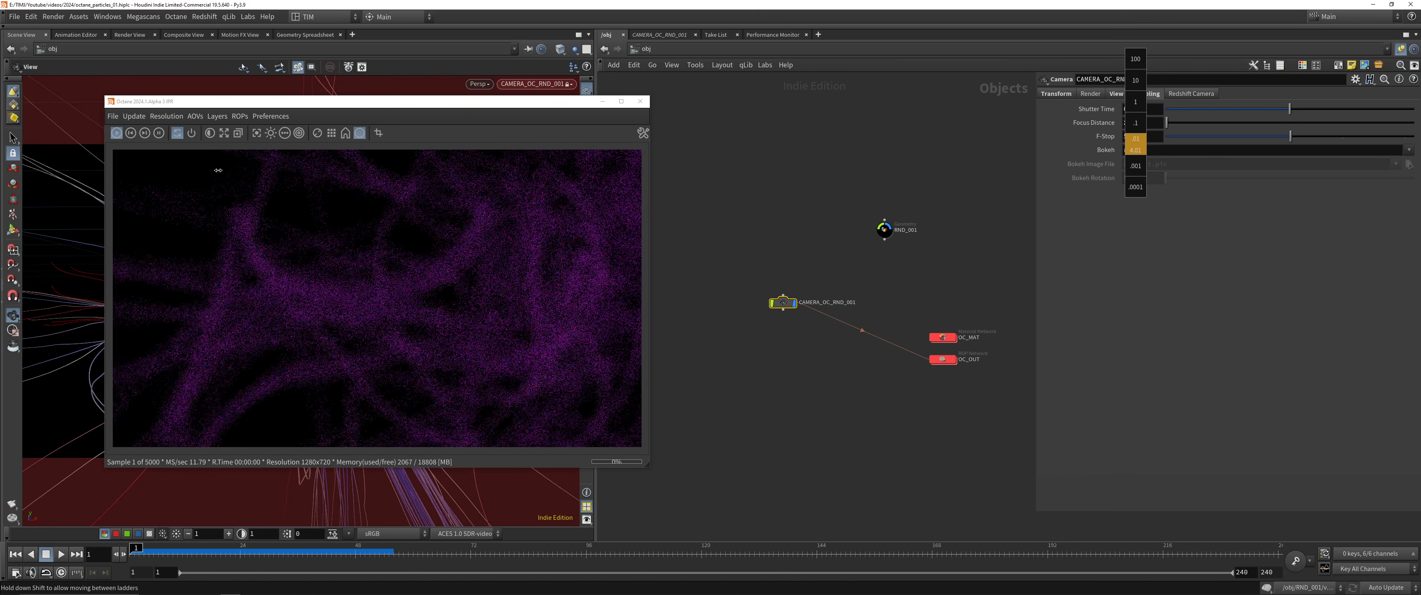
middle_drag(1265, 220, 1285, 220)
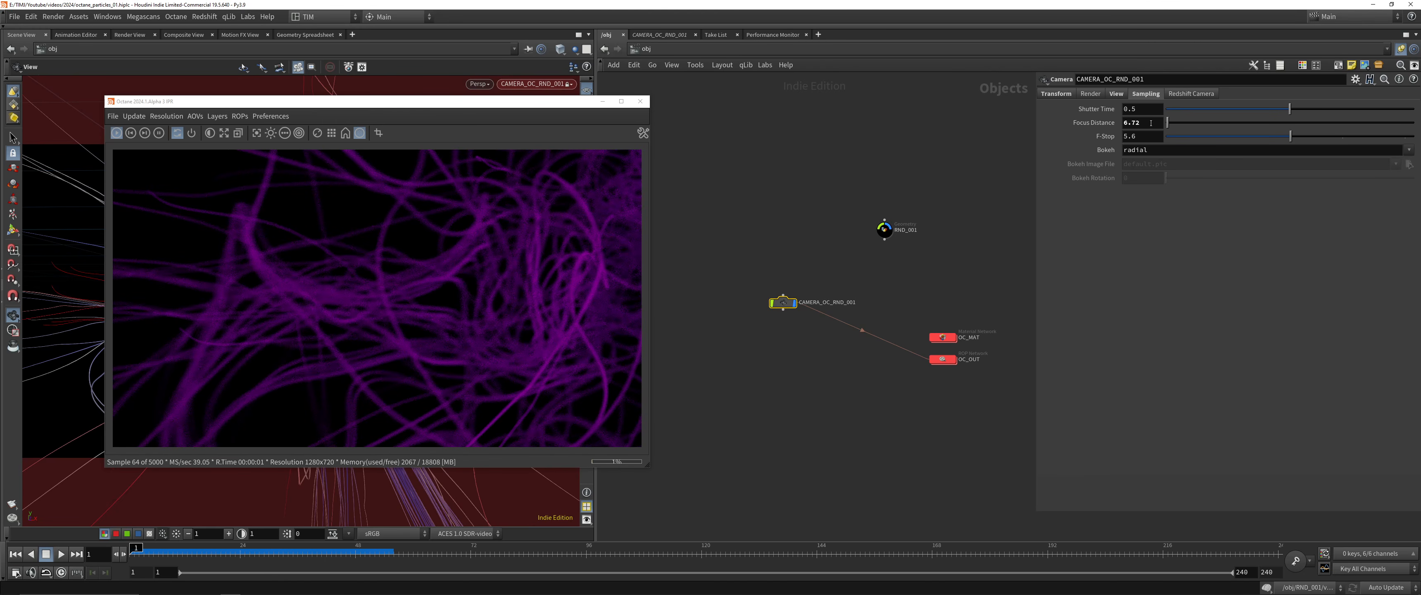
middle_drag(1151, 123, 1365, 154)
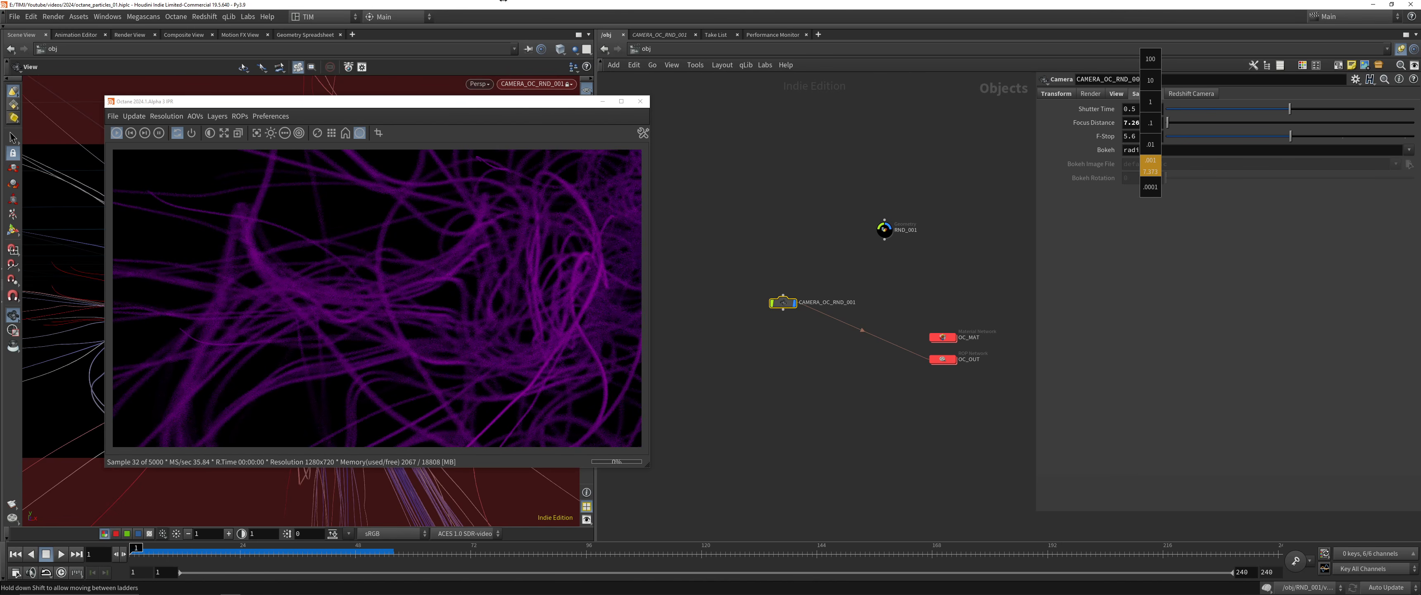
middle_drag(503, 1, 1187, 66)
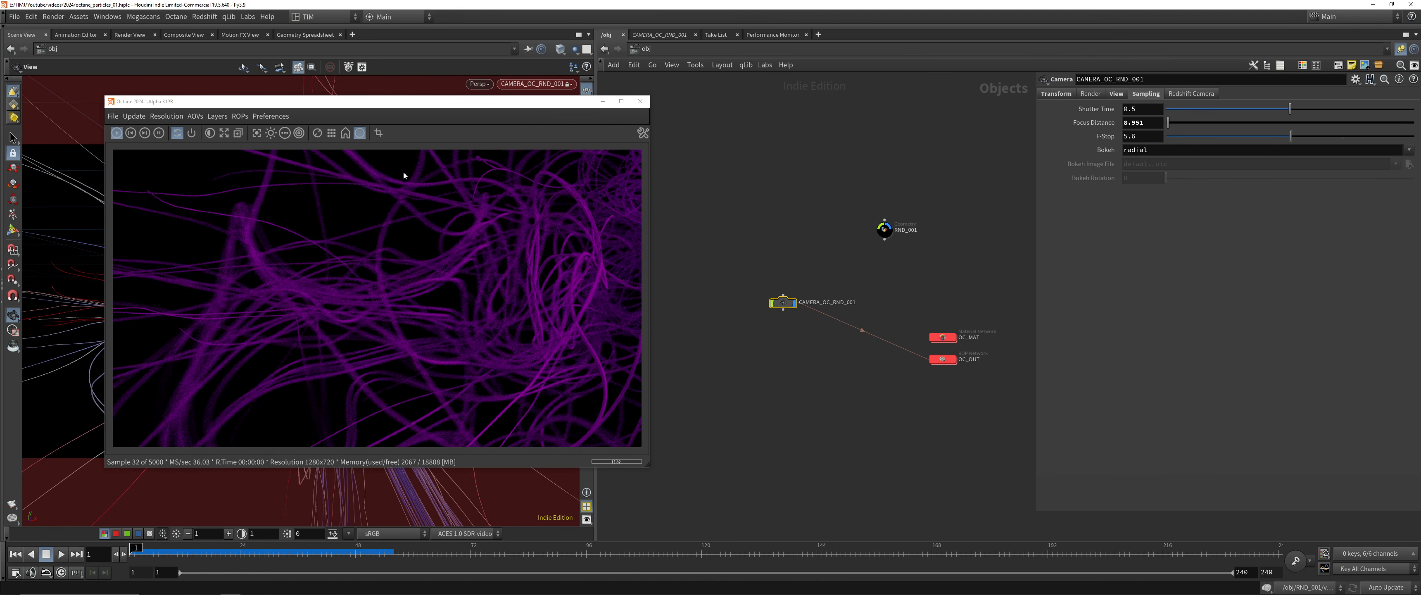
Reset the IPR image view and pick focus points on the trunk and outer strands, checking the sharpness up close
drag(401, 255, 265, 171)
click(223, 133)
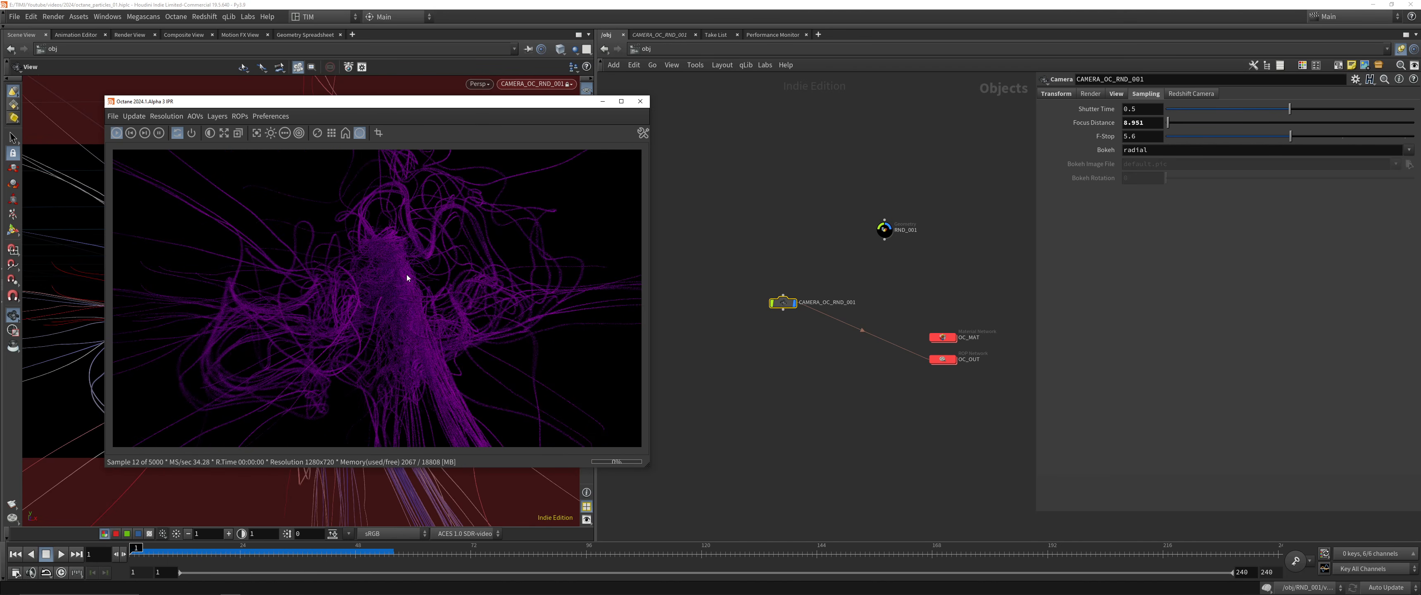
click(256, 133)
click(263, 323)
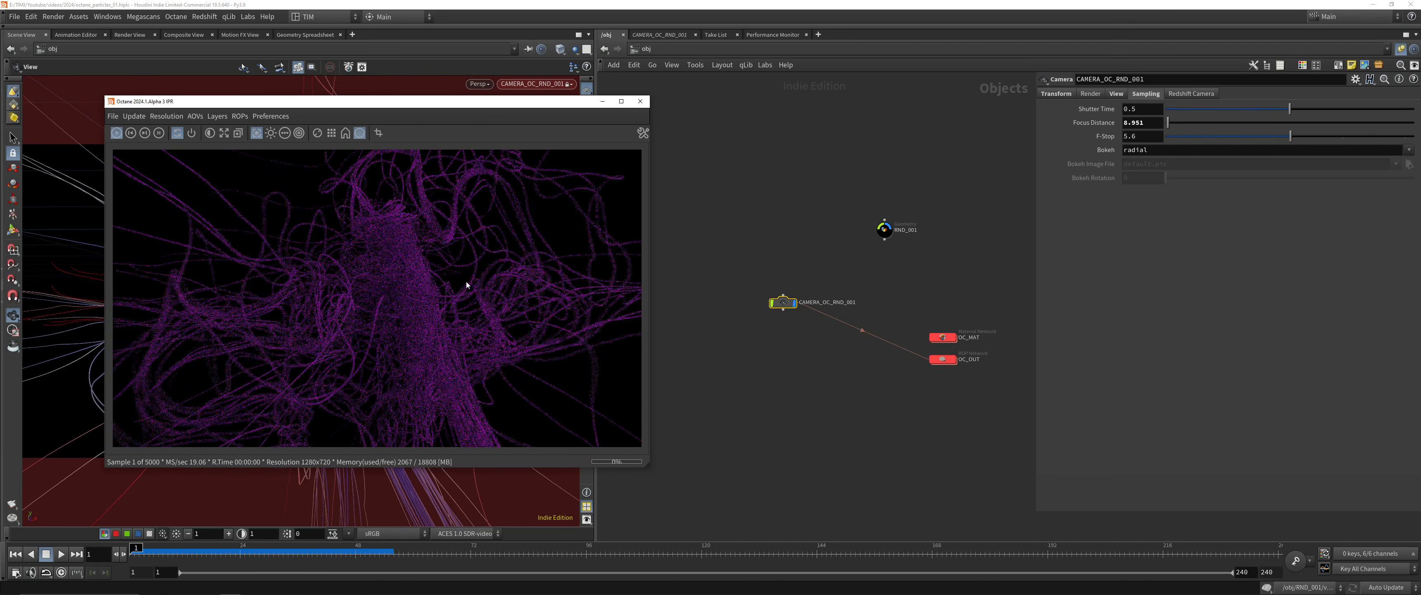
click(466, 283)
middle_drag(287, 331, 508, 253)
click(399, 210)
scroll(425, 200, up, 3)
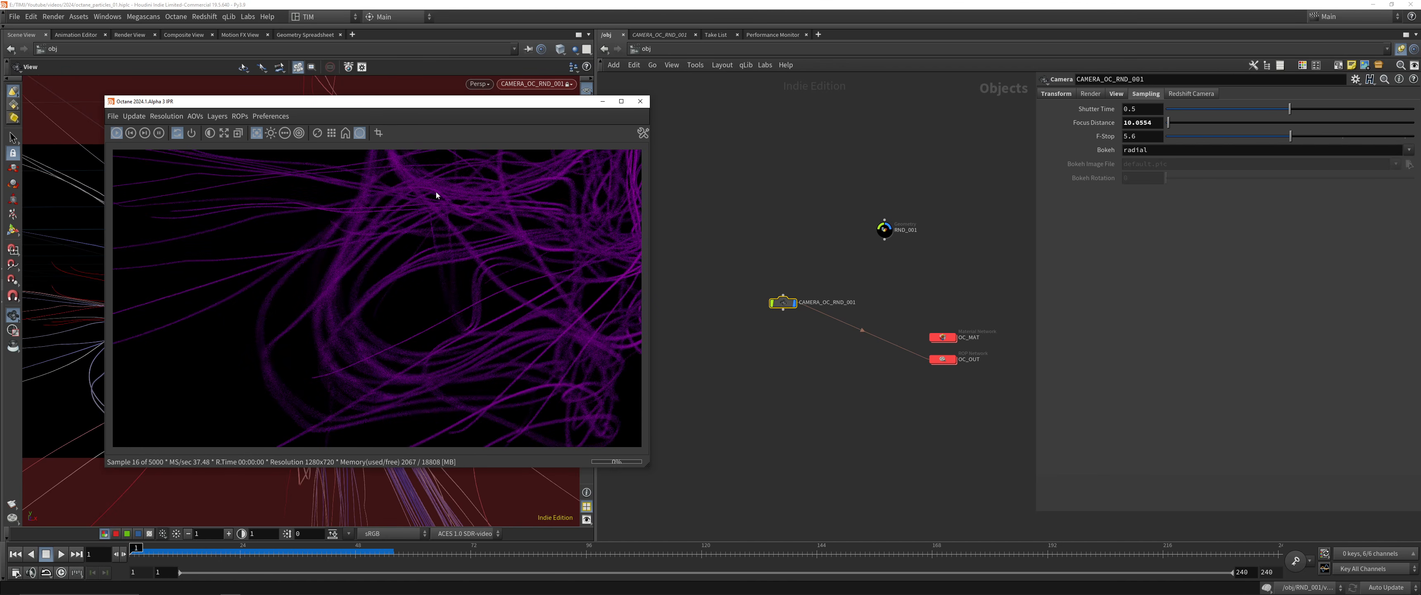
middle_drag(438, 196, 290, 159)
Move the IPR window off the viewport and reframe the locked render camera closer to the dense central trunk
drag(259, 100, 823, 107)
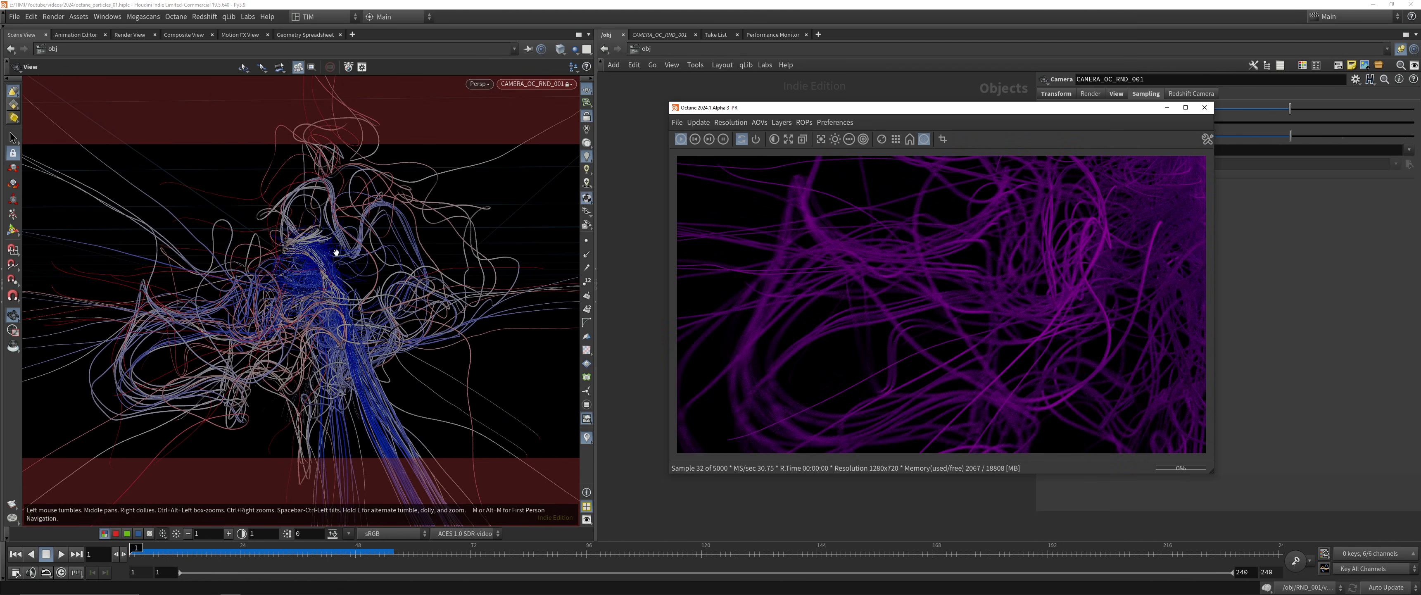
drag(360, 212, 342, 299)
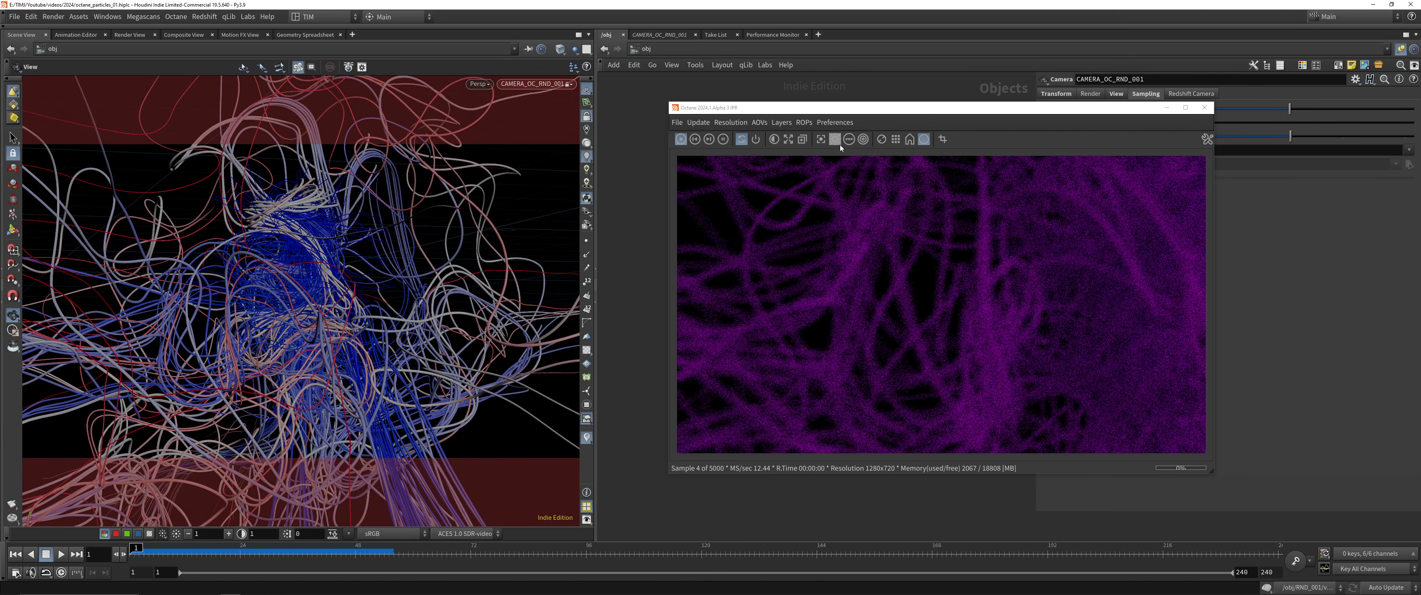
click(790, 138)
drag(789, 107, 598, 78)
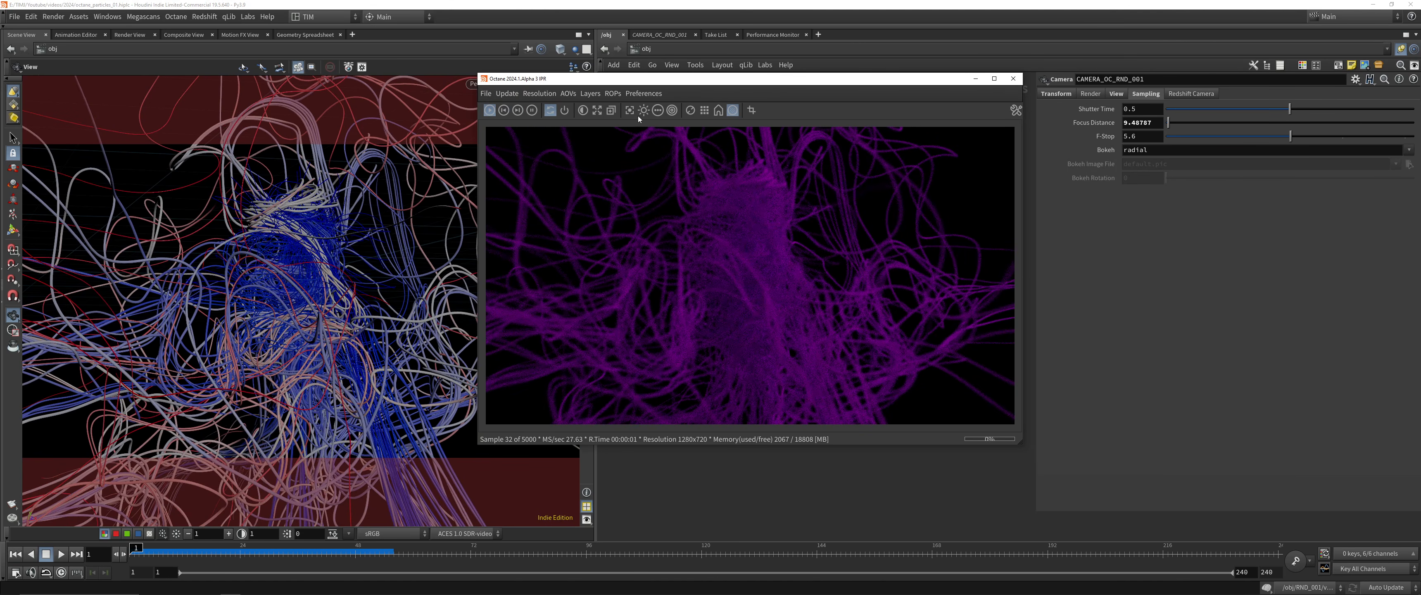
Pick focus points on the trunk and surrounding strands in the IPR, ending on a foreground strand in front of the trunk
click(625, 111)
click(758, 280)
click(600, 311)
click(583, 189)
click(761, 297)
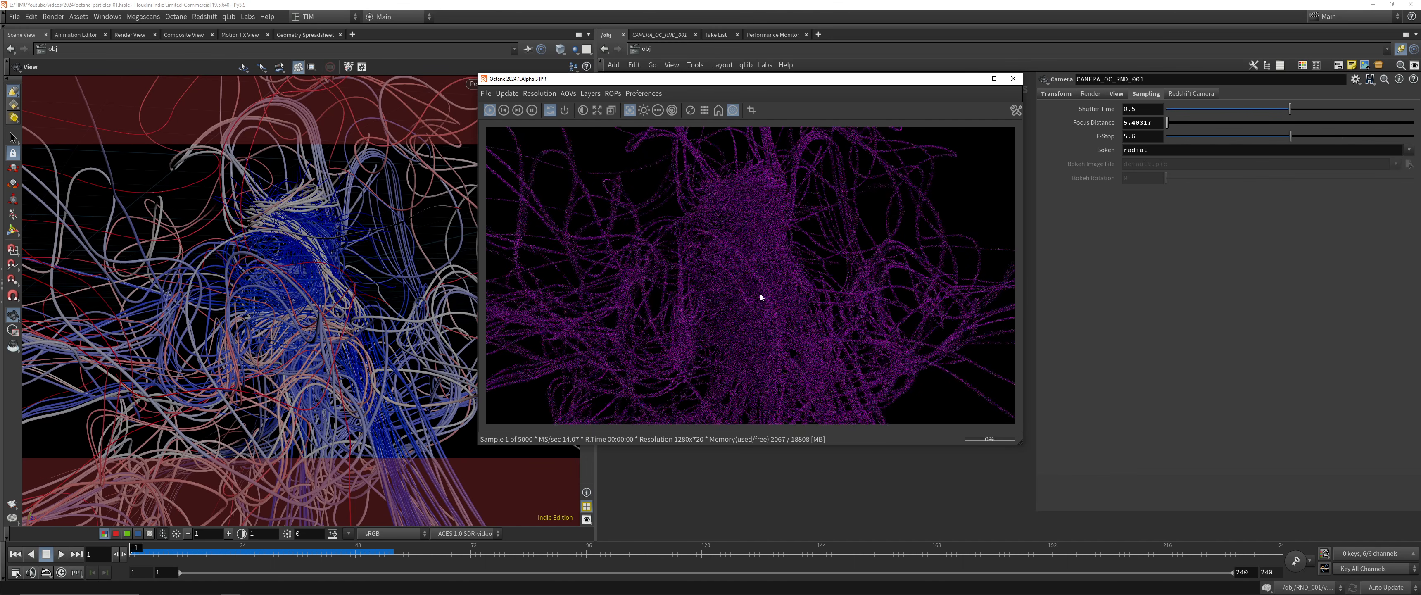
click(746, 300)
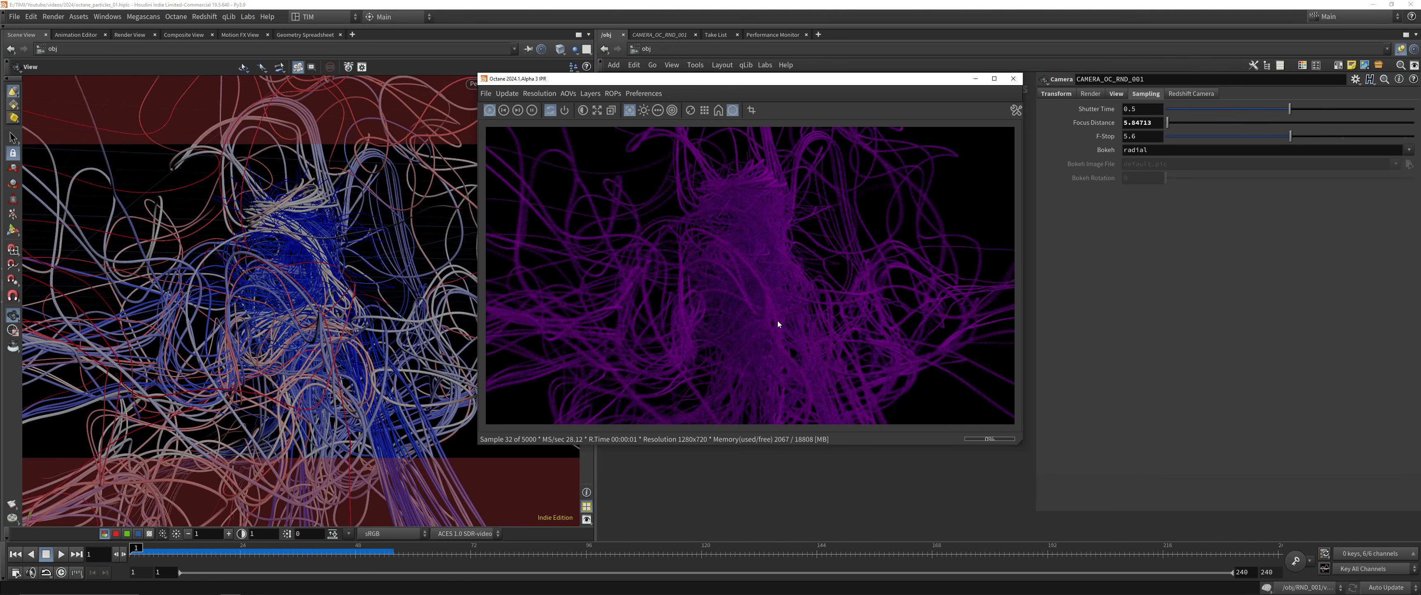
scroll(760, 243, up, 8)
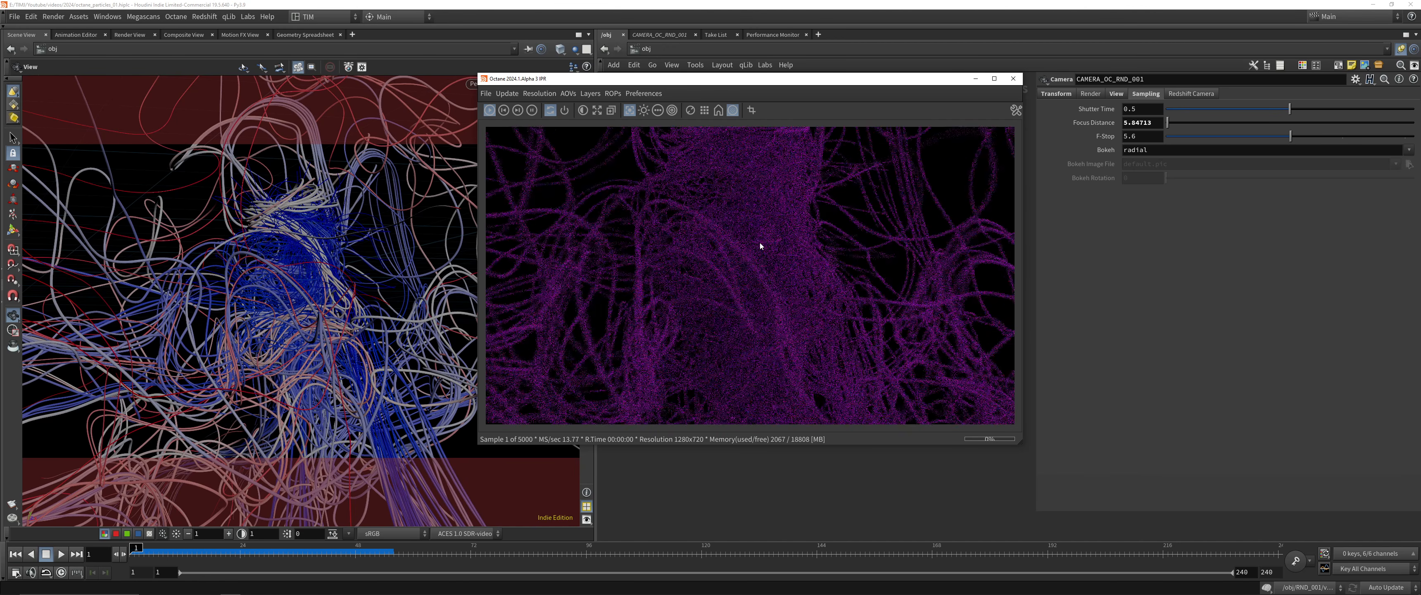
click(686, 292)
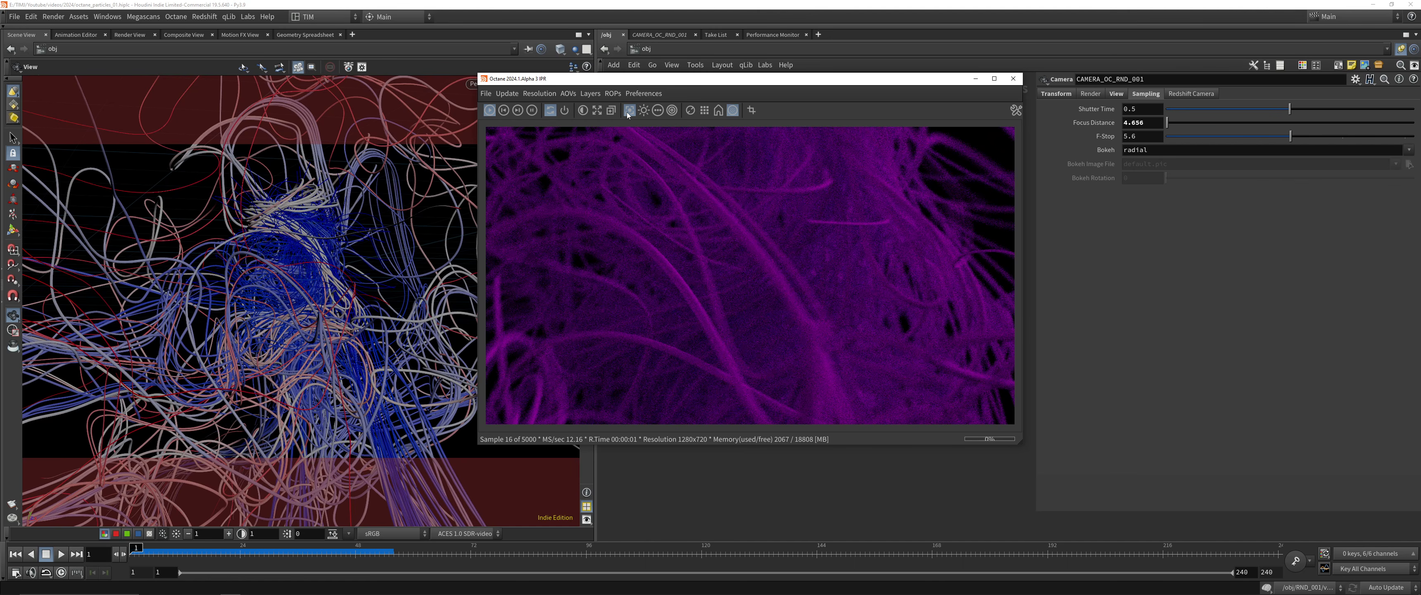
click(597, 110)
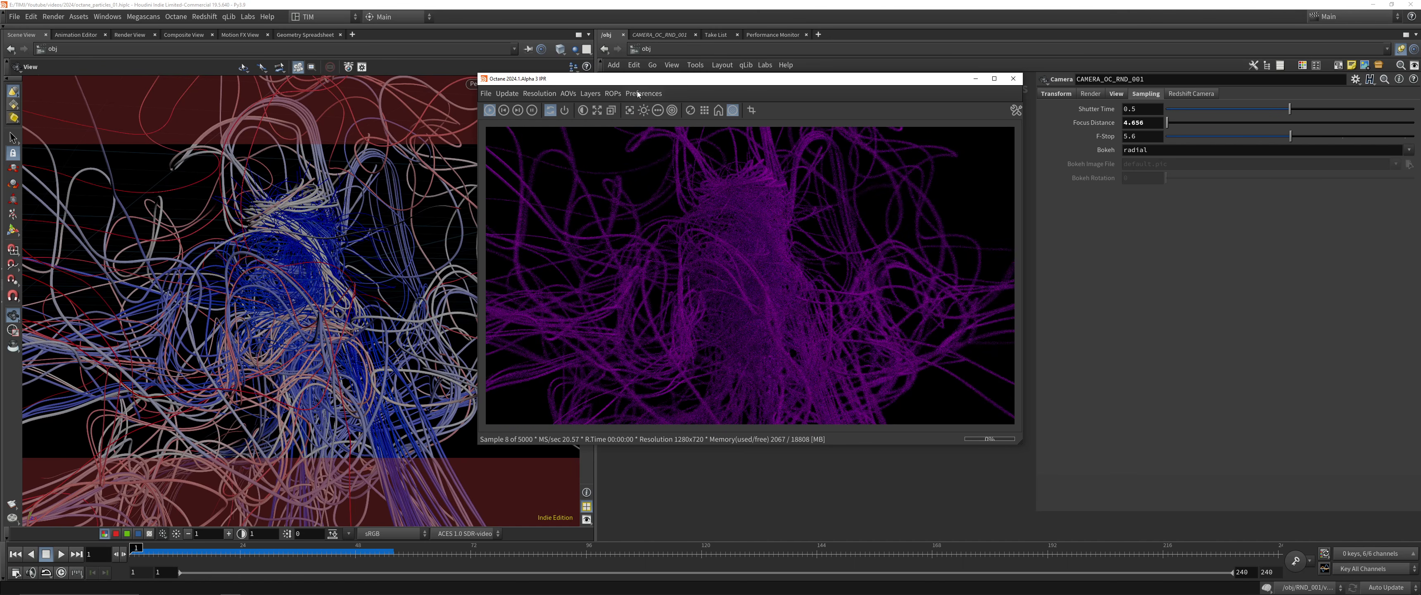
Save the scene file and close the Octane IPR window
drag(655, 85, 260, 95)
click(718, 178)
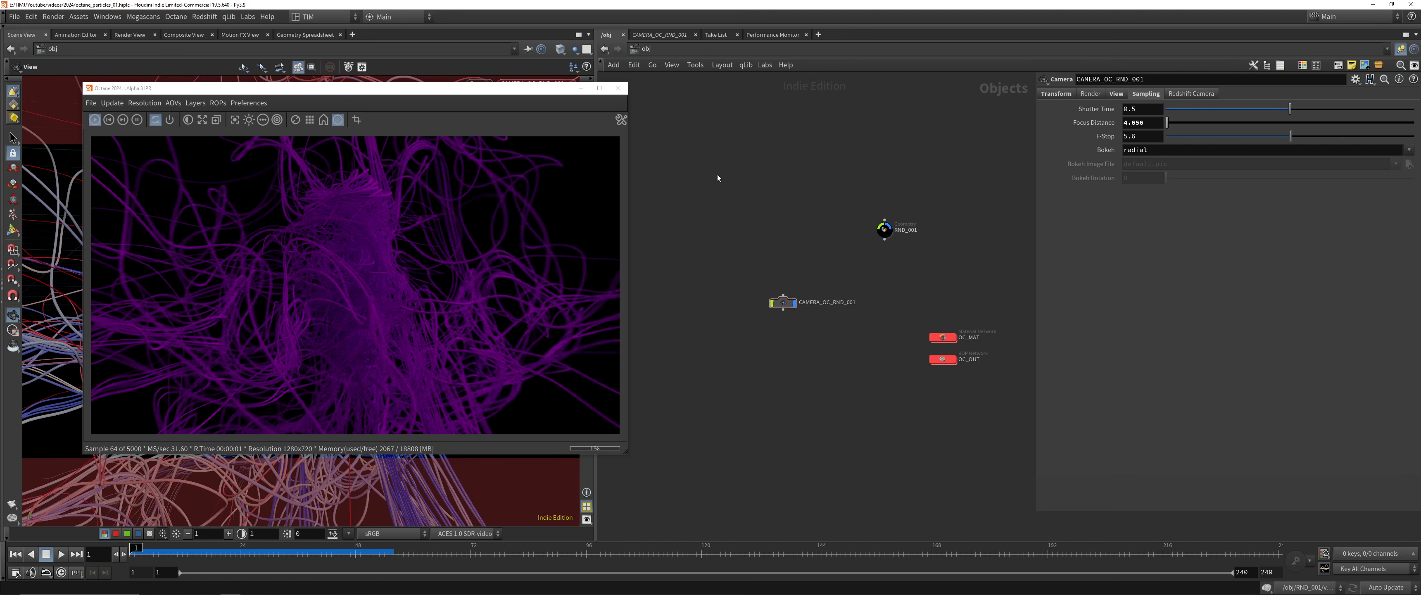
key(ctrl+s)
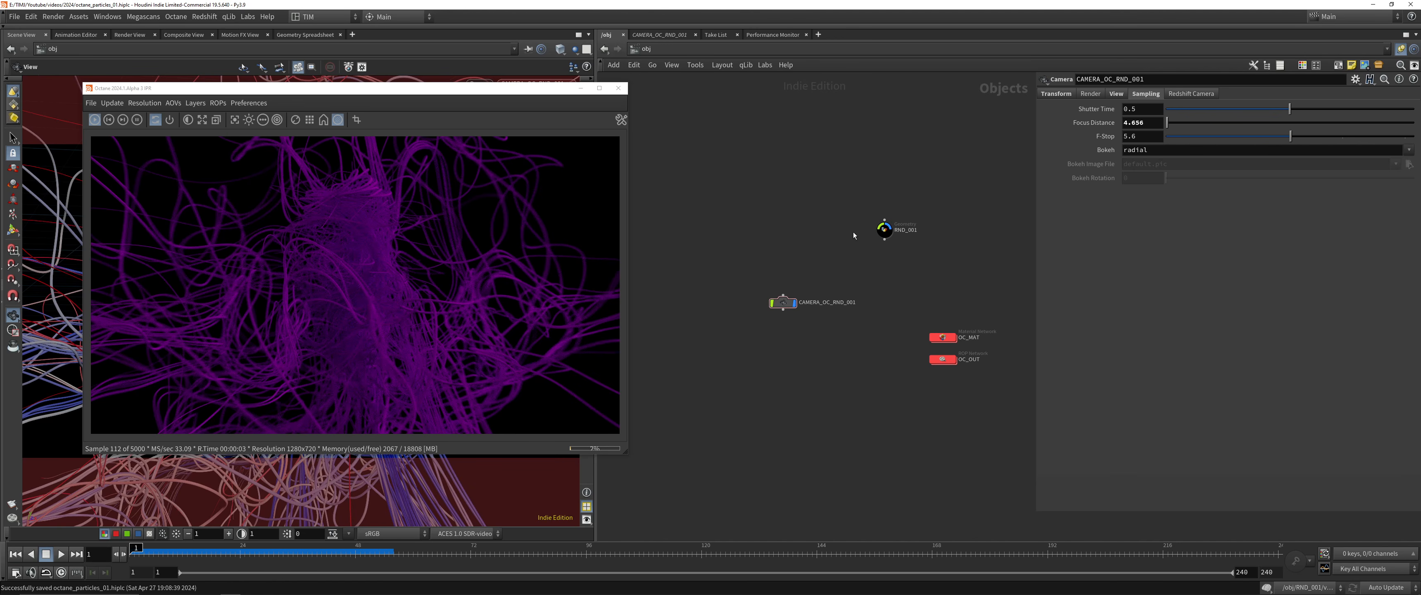
click(618, 88)
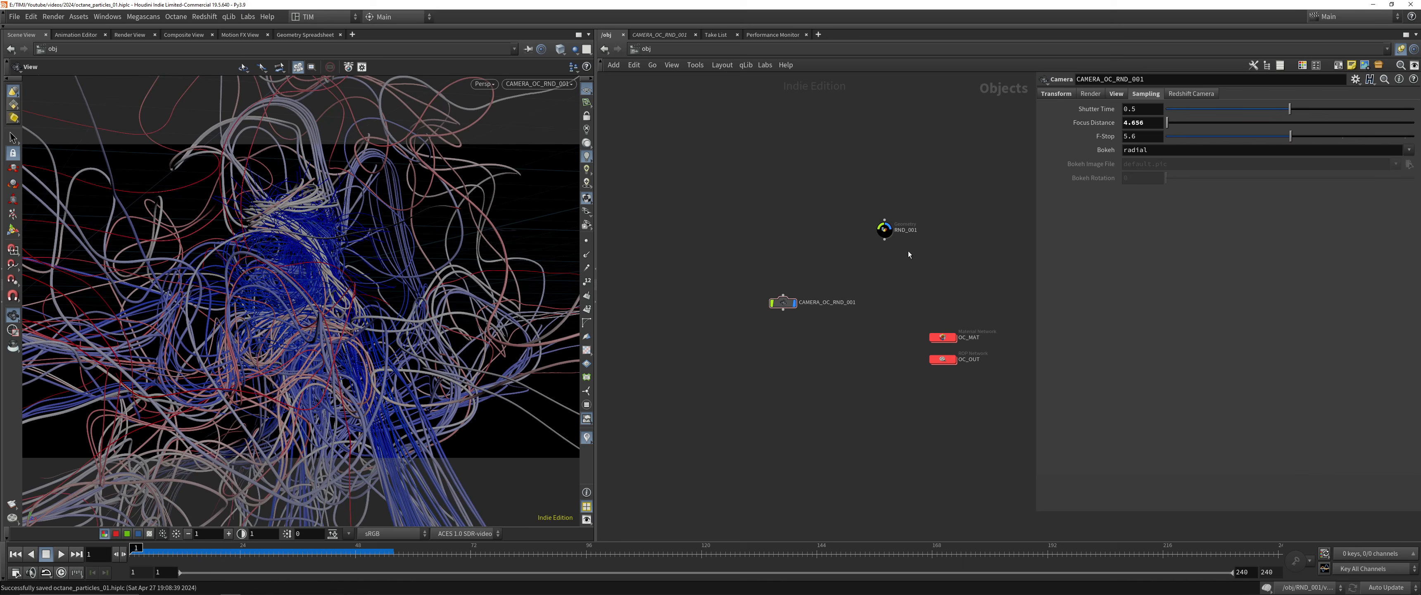
Append a Material node named OC_MAT after subdivide1 inside RND_001 and tidy the node layout
double_click(885, 230)
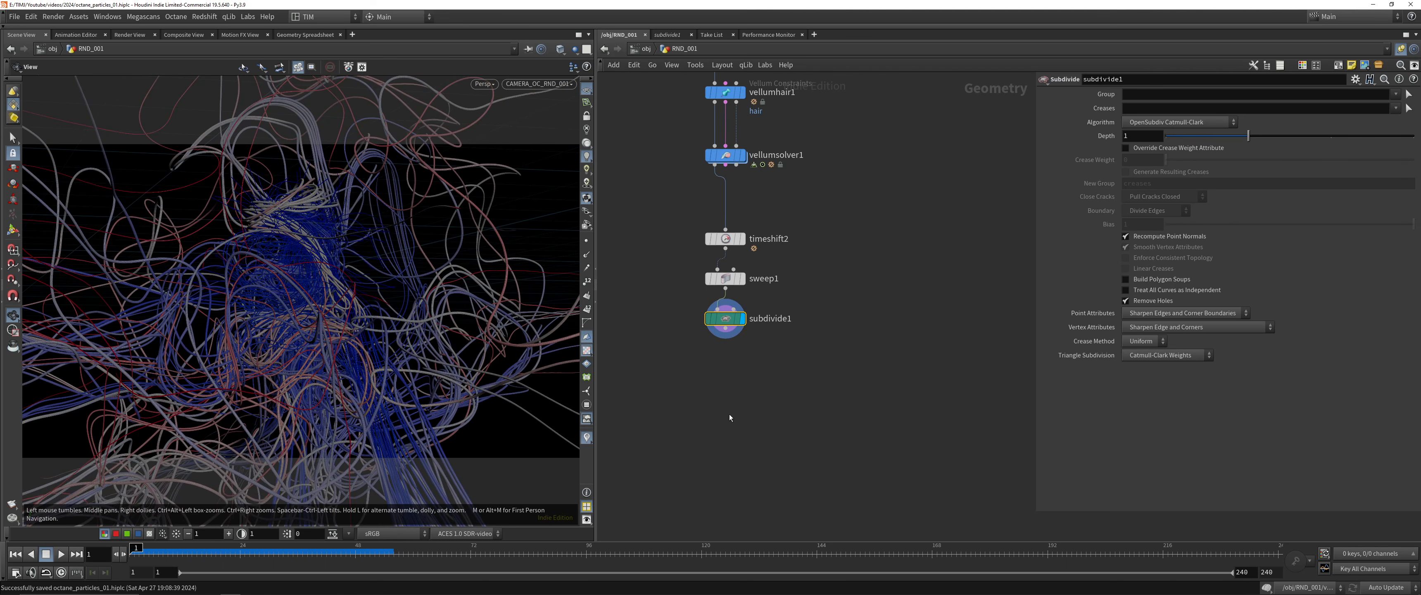
key(Tab)
key(Escape)
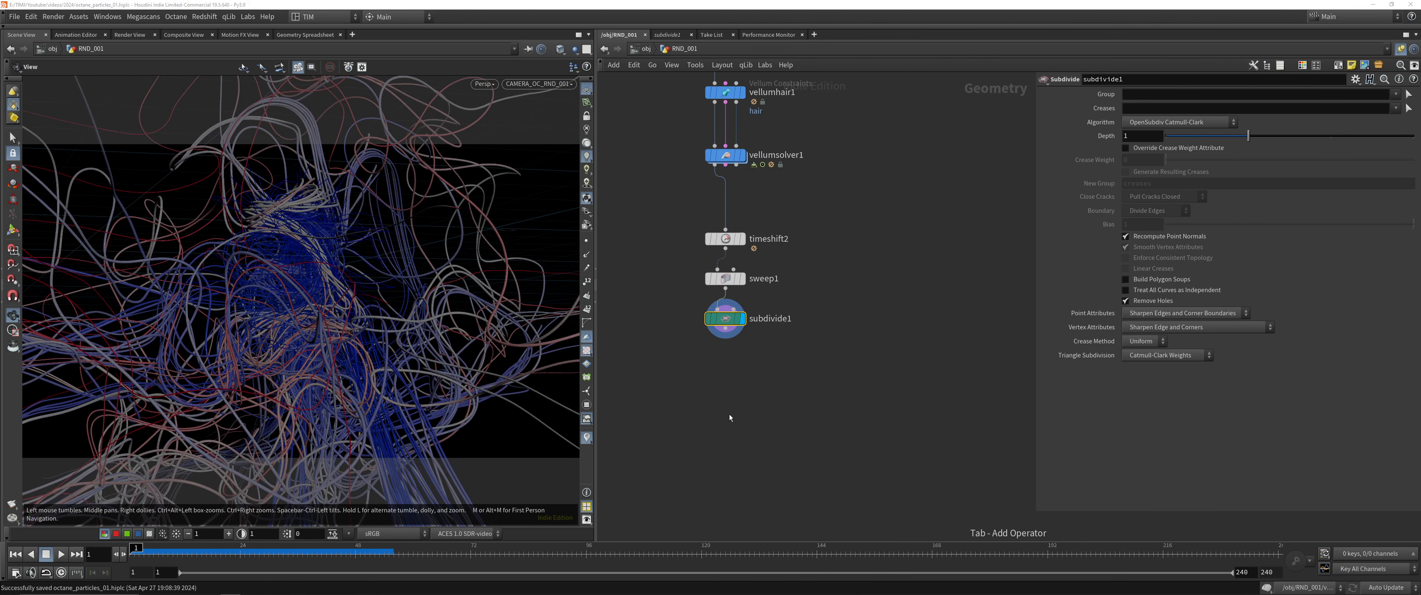
key(F2)
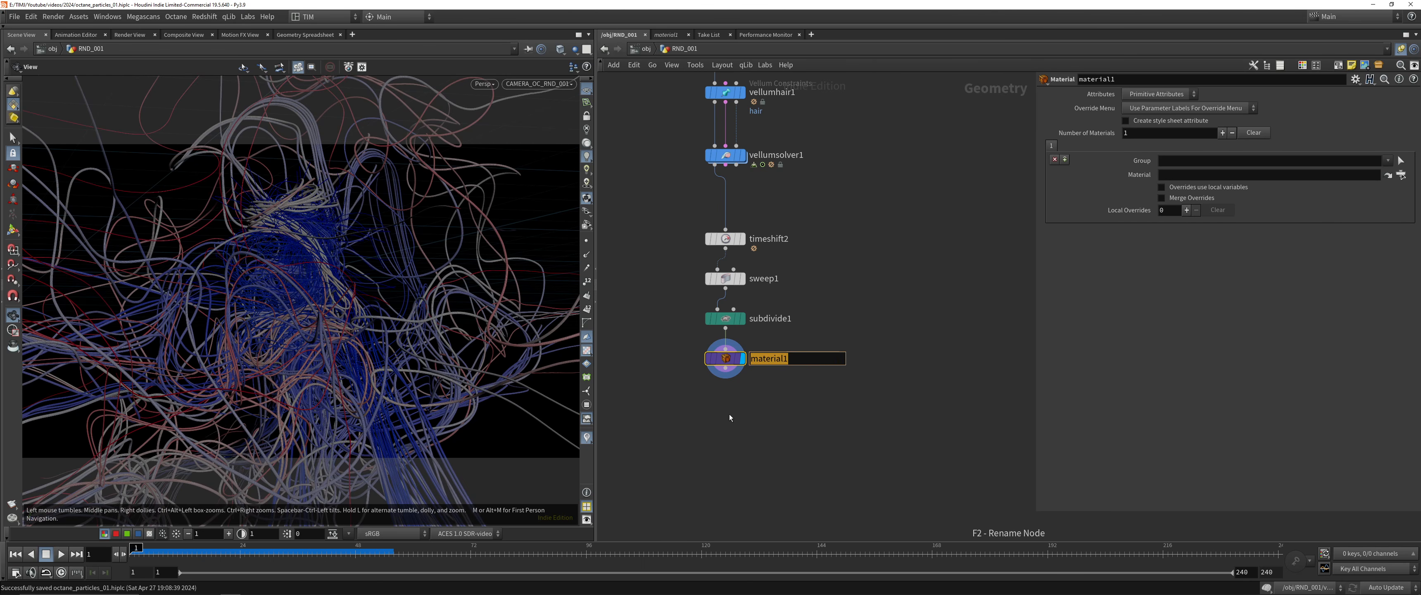
text(OC_M)
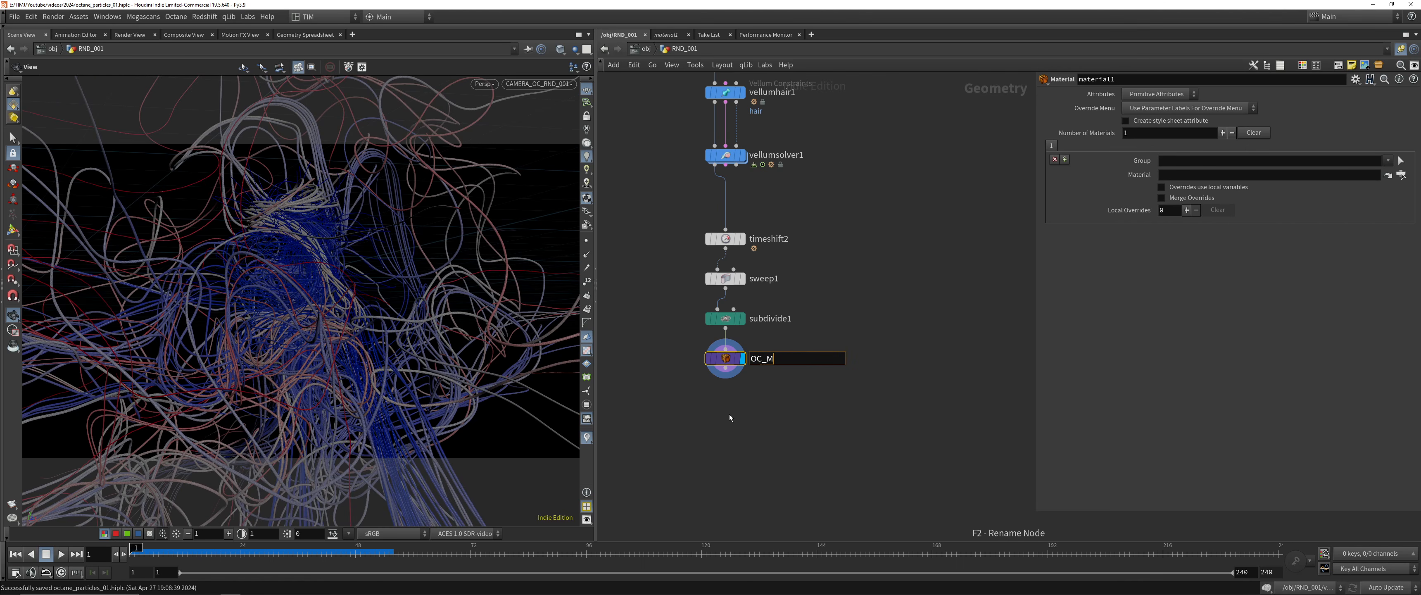
text(AT)
key(Return)
key(shift+w)
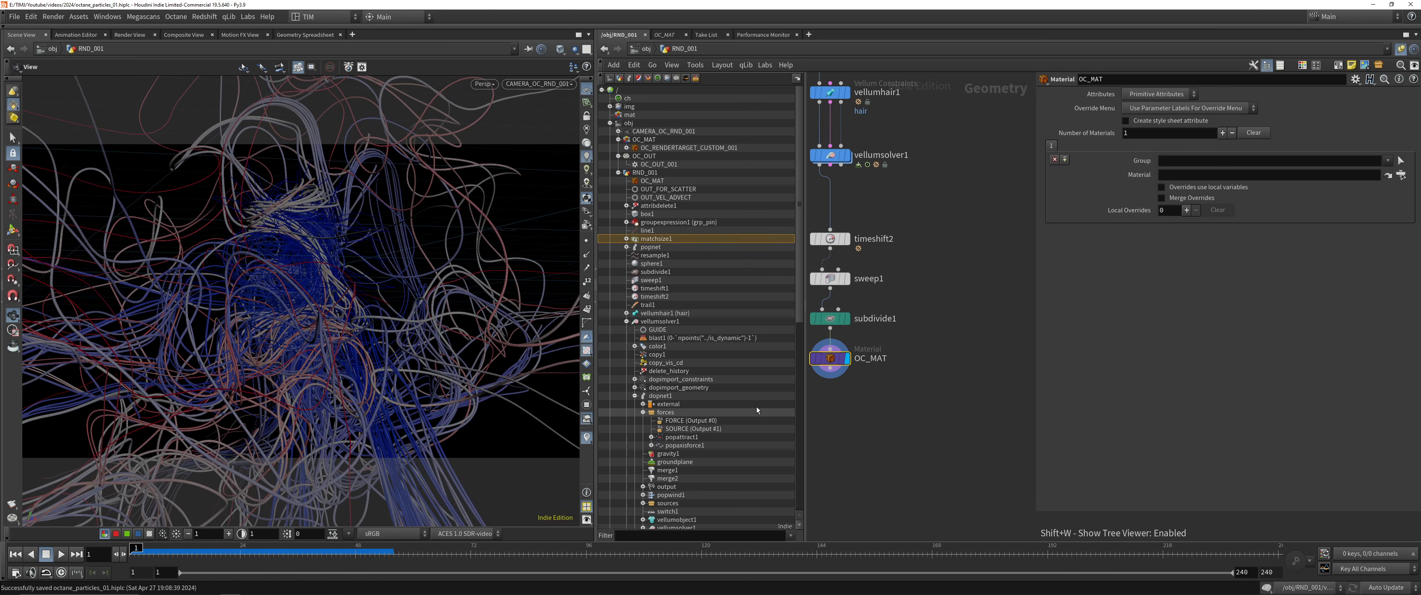
key(shift+w)
key(l)
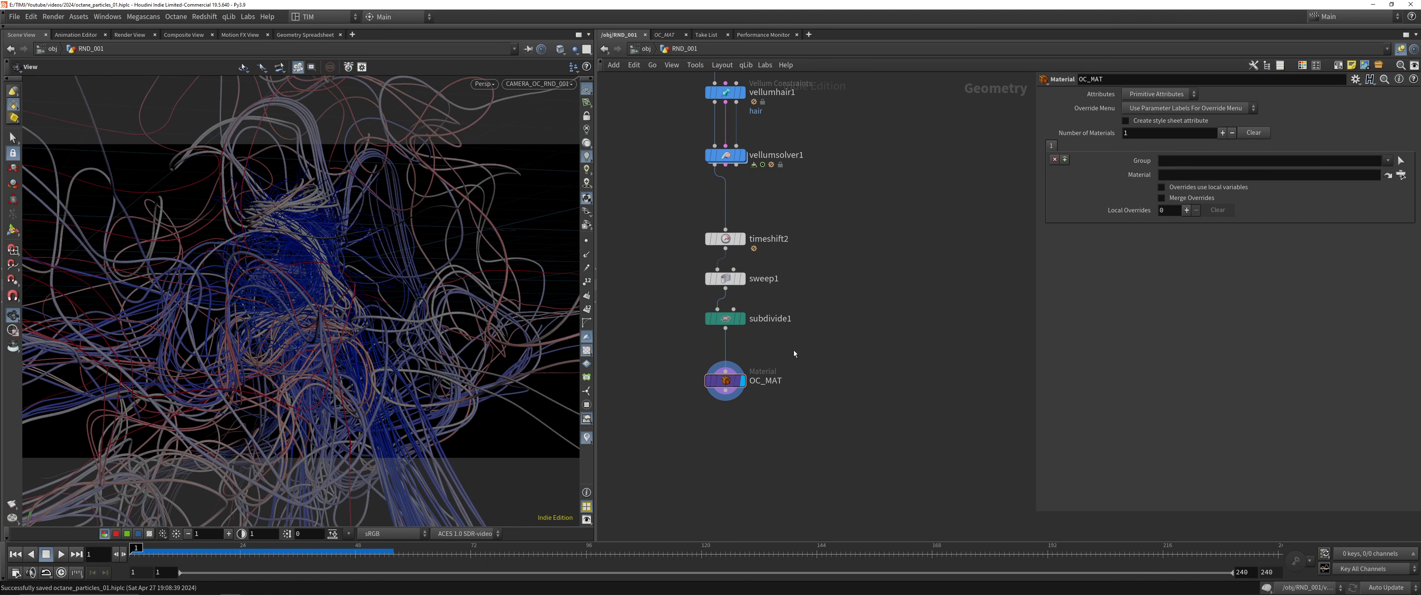
Create an Octane Material Builder below the render target in the object-level OC_MAT network
key(i)
key(u)
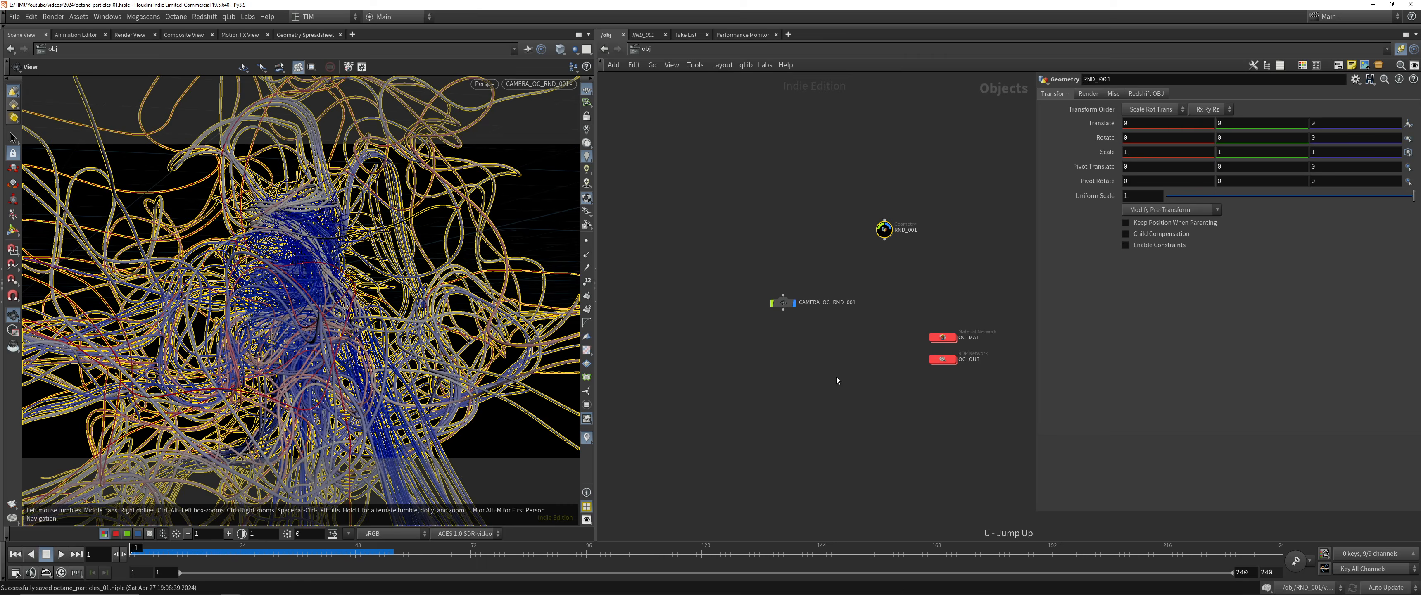
click(942, 337)
key(i)
key(Tab)
text(m)
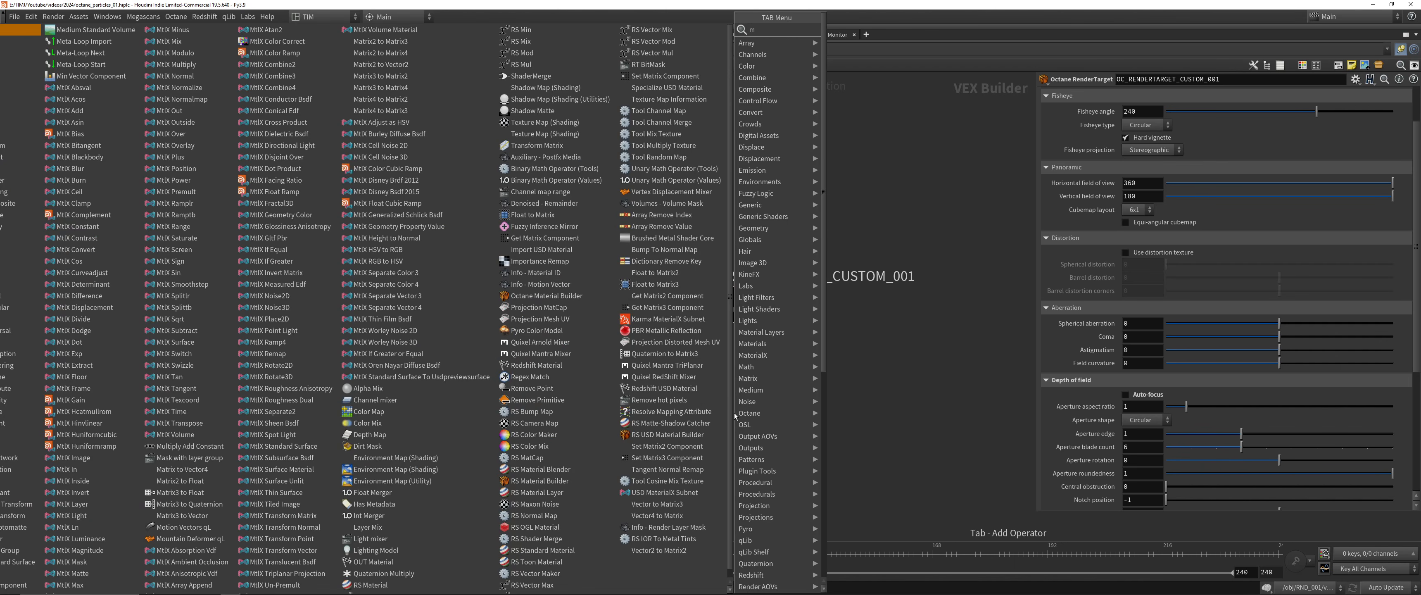
text(aterc)
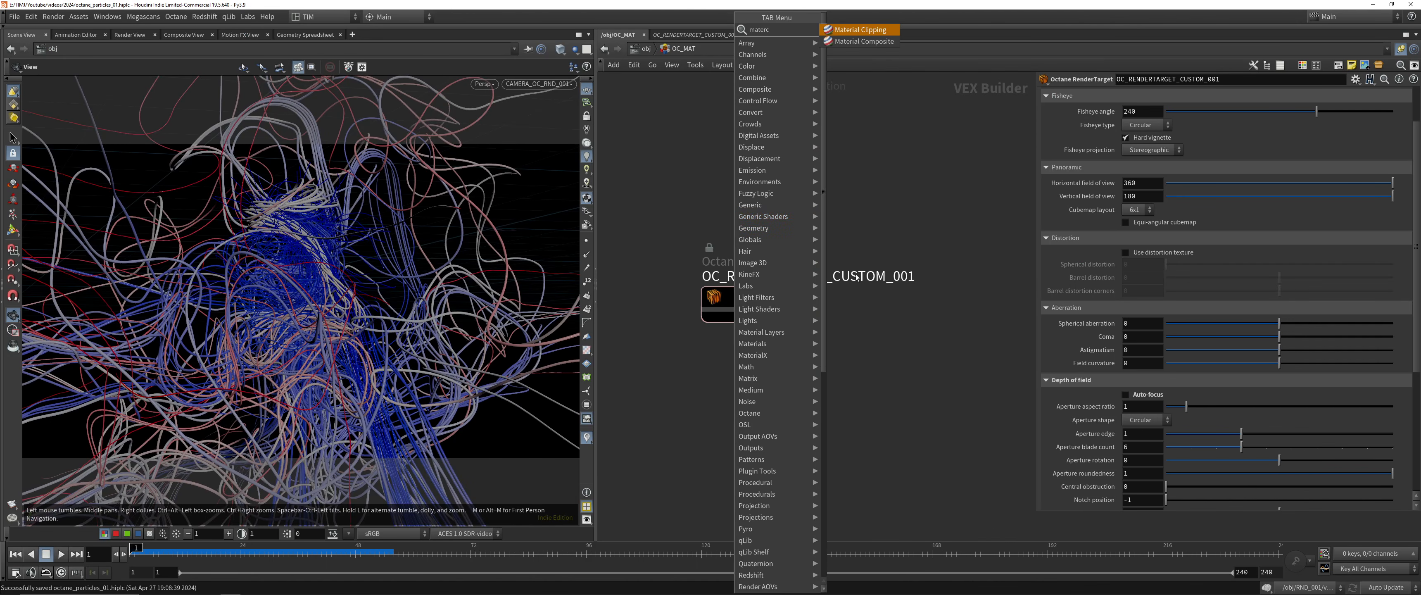
key(BackSpace)
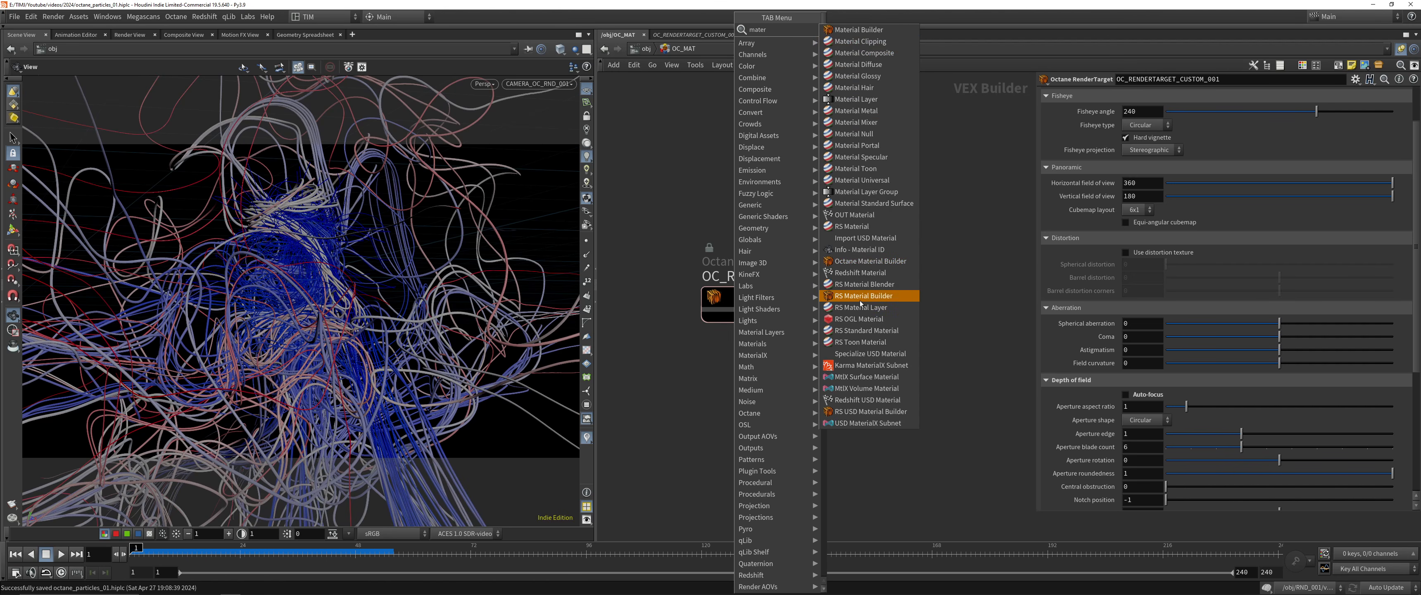
click(863, 269)
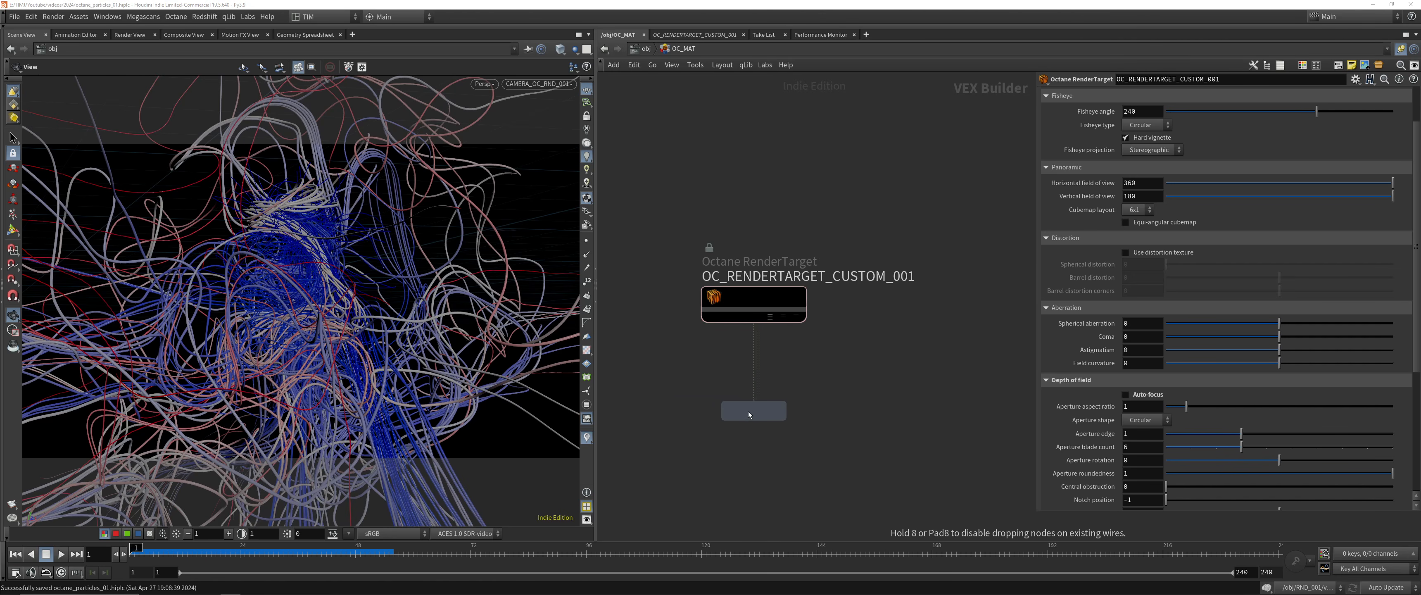
click(753, 411)
Rename the new Octane Material Builder to OC_MAT_RND_001
mouse_move(596, 381)
mouse_down()
mouse_move(861, 381)
mouse_move(576, 381)
mouse_up()
key(F2)
text(OC_MAT_)
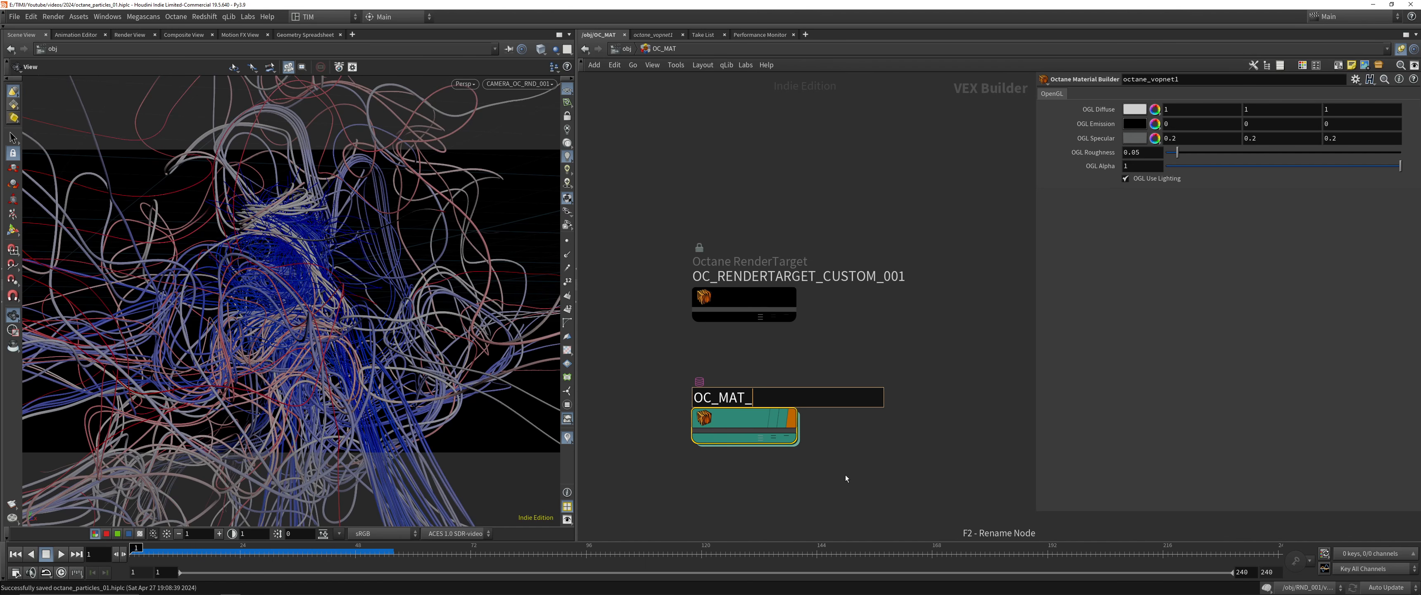
text(RND_001)
key(Return)
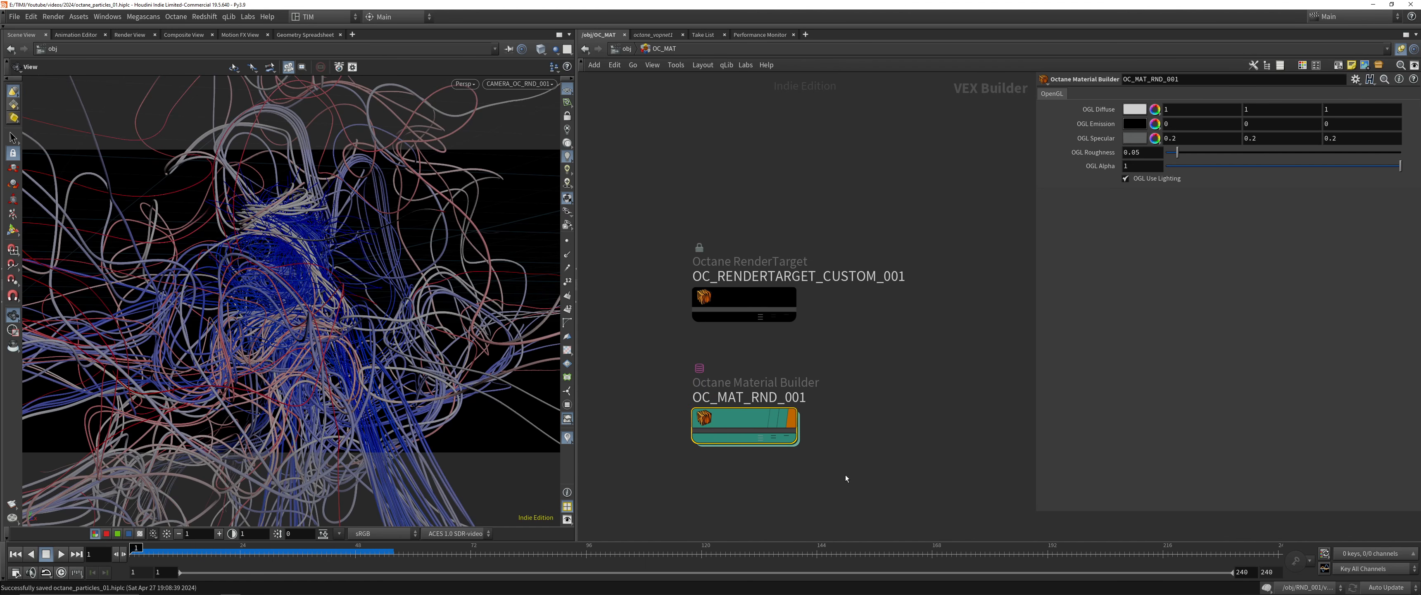
Assign OC_MAT_RND_001 as the material on RND_001's OC_MAT node and jump to the assigned material
key(u)
drag(834, 229, 955, 209)
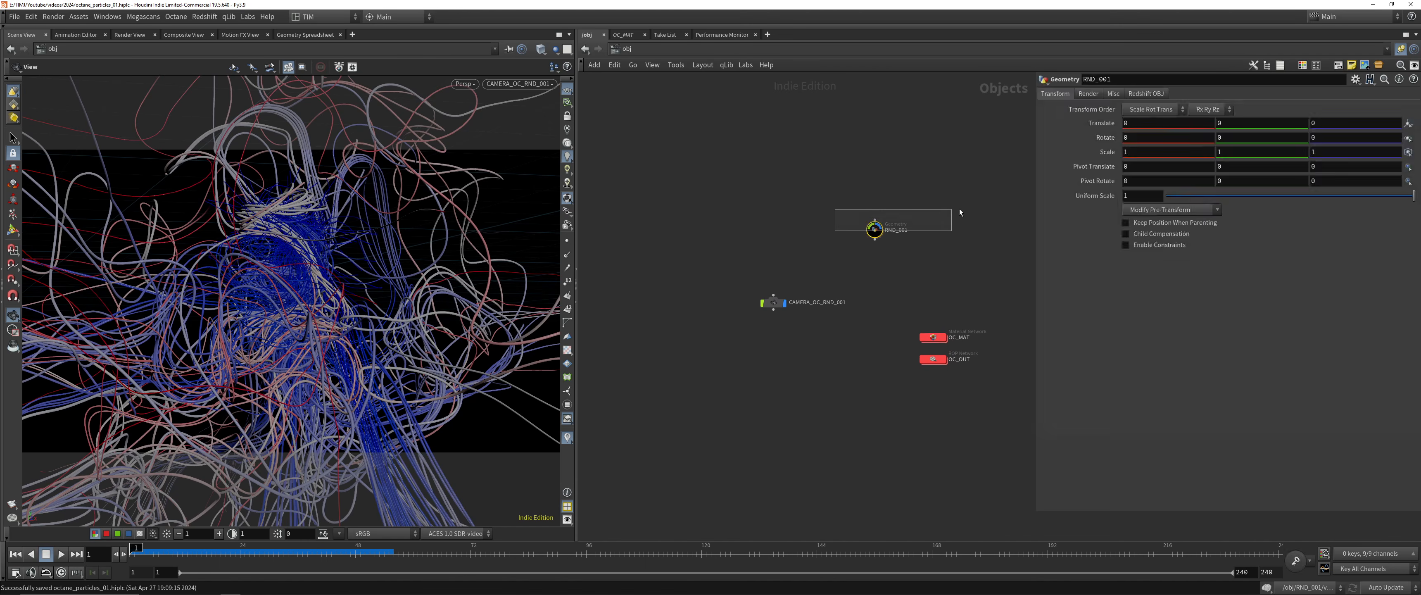
key(i)
key(shift+w)
drag(648, 147, 1269, 174)
key(shift+w)
click(1390, 176)
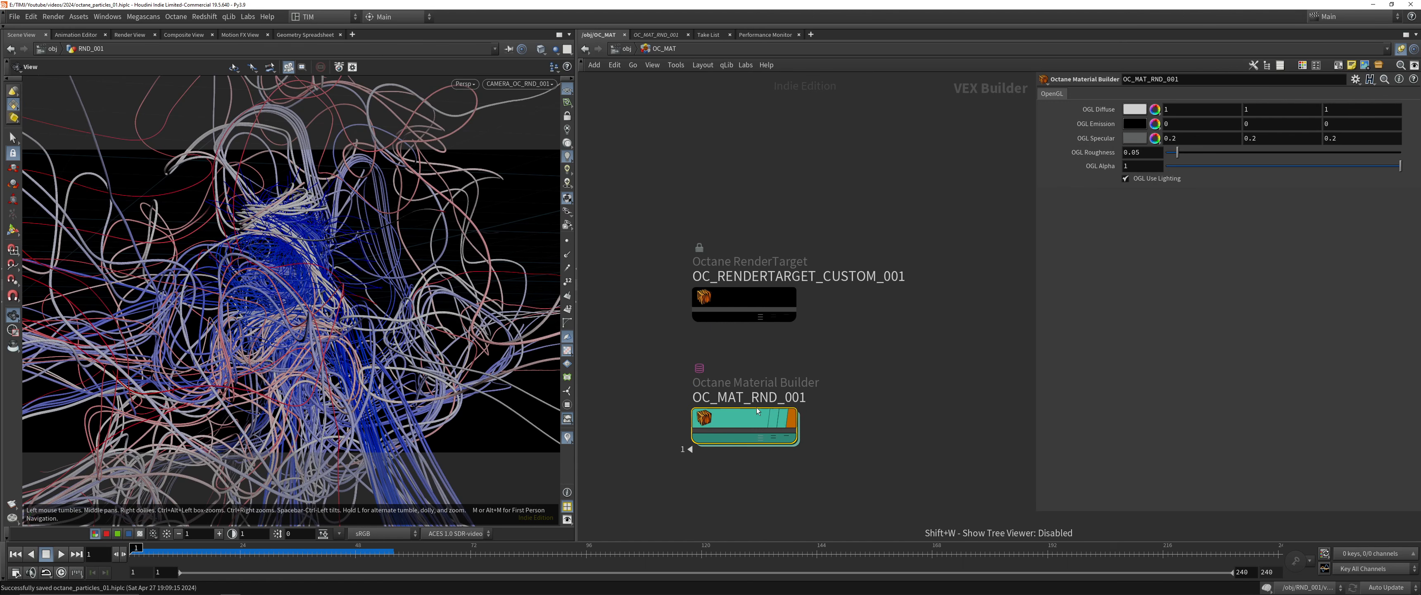
Open the network inside OC_MAT_RND_001, save the scene and show the parameters of Standard_Surface
double_click(745, 412)
key(ctrl+s)
scroll(770, 338, down, 4)
middle_drag(842, 408, 798, 362)
drag(798, 364, 838, 213)
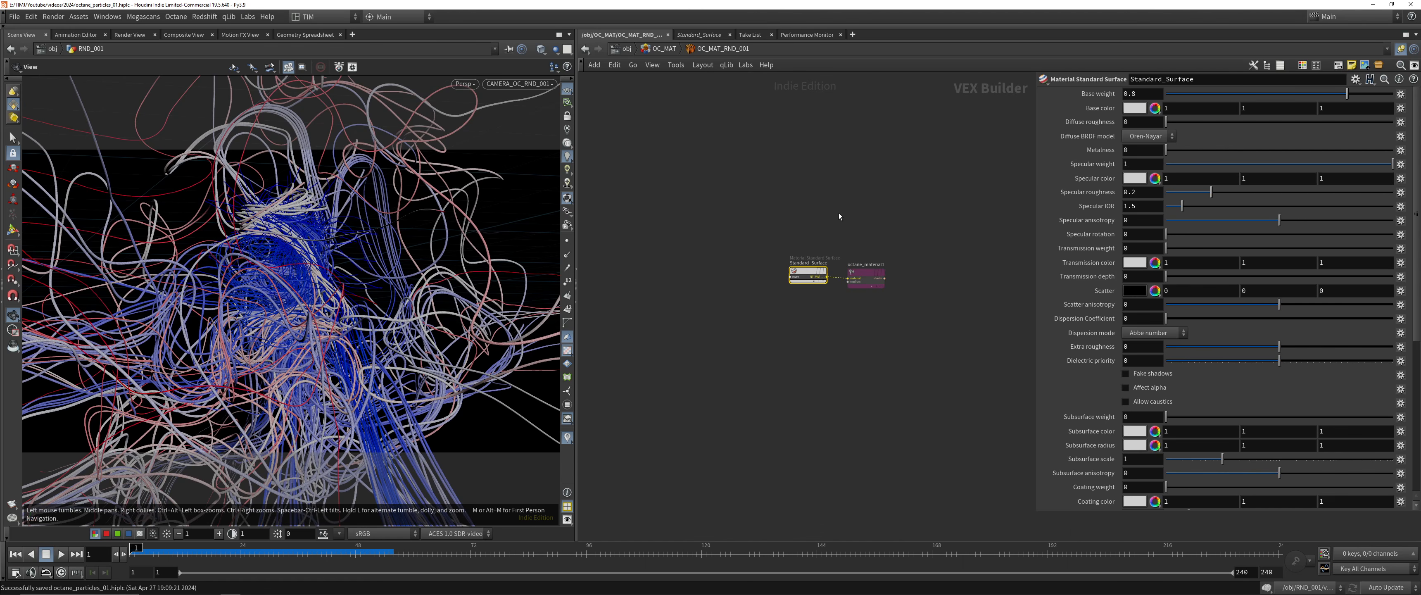
Replace the Standard_Surface node with a new Material Standard Surface node wired into the material input of octane_material1
key(Delete)
key(Tab)
text(sta)
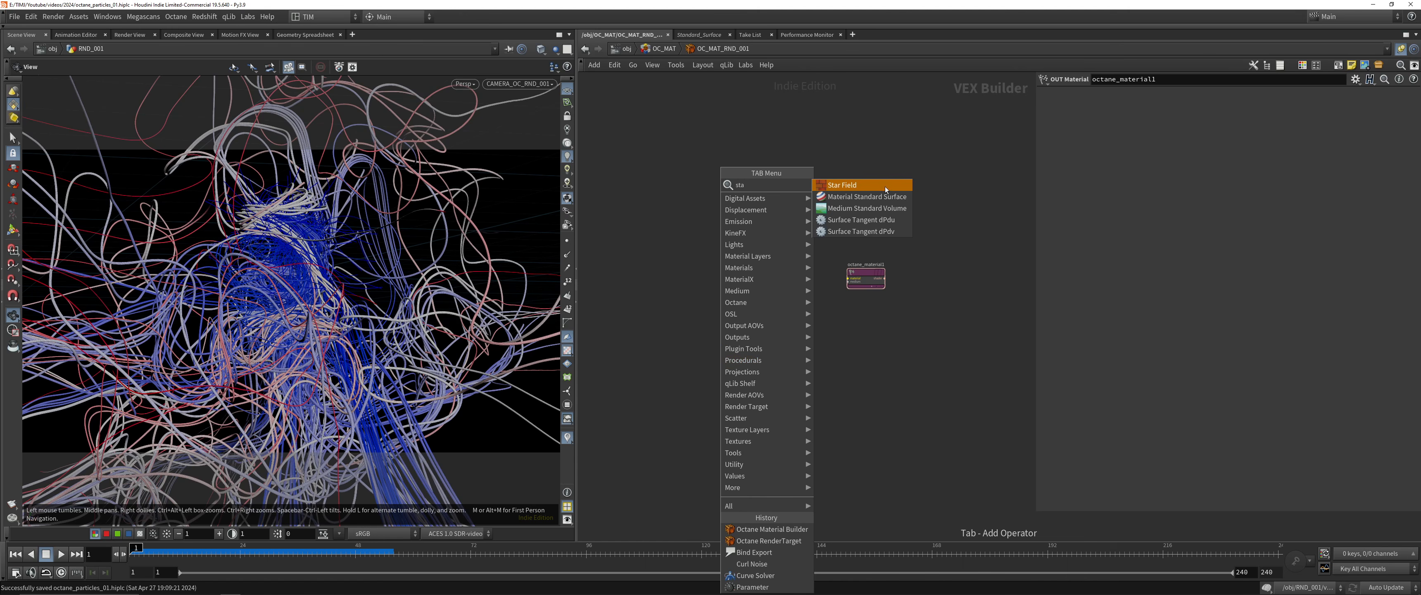
click(869, 197)
click(766, 293)
scroll(829, 279, up, 4)
drag(867, 273, 753, 313)
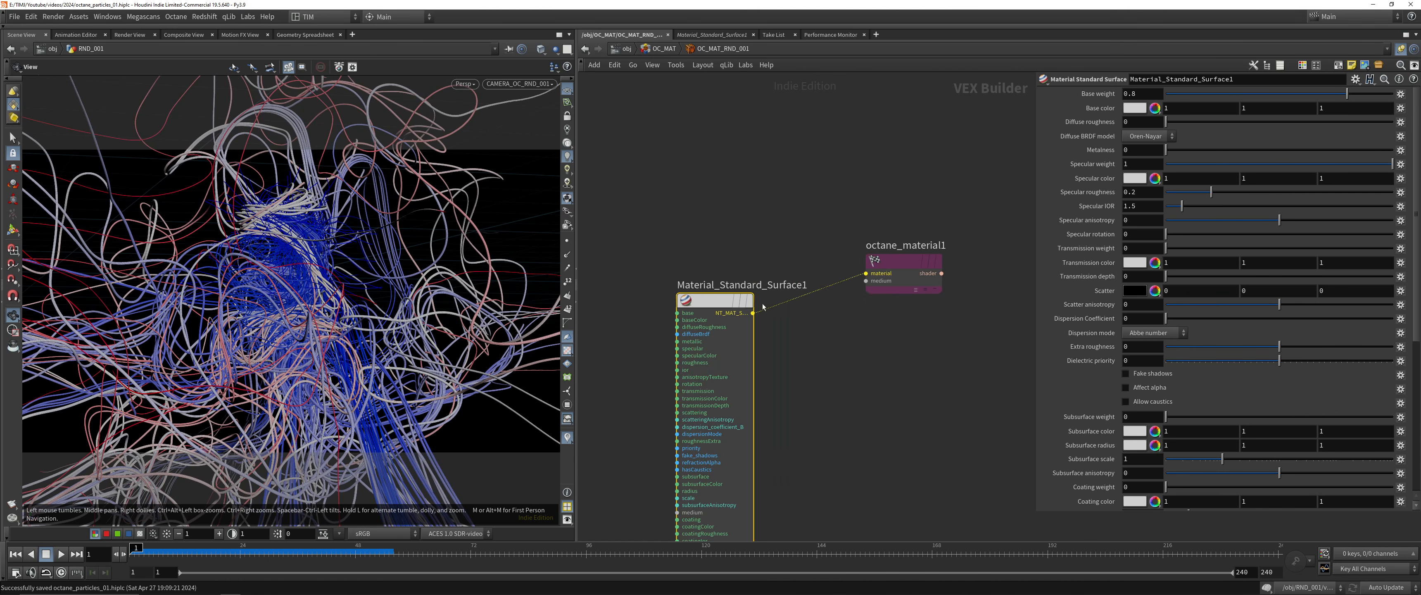
Save the scene, start the Octane live render and place its window over the viewport
key(shift+s)
key(shift+o)
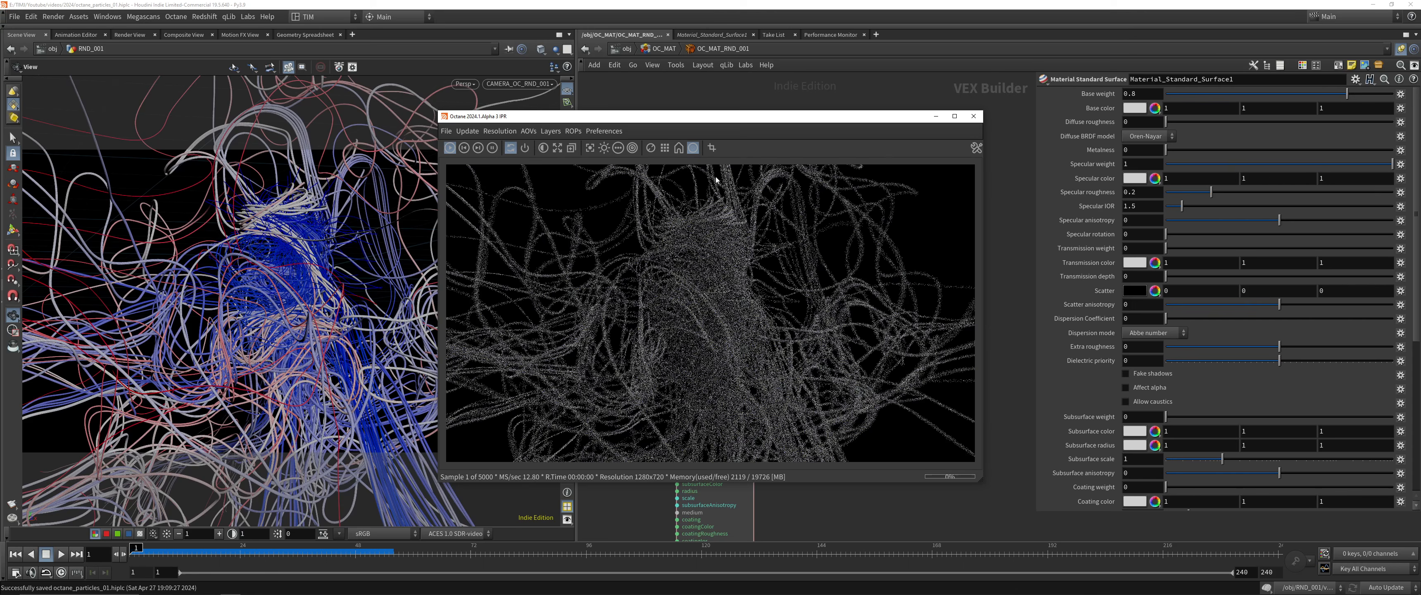
drag(724, 118, 448, 100)
Set the environment power of OC_RENDERTARGET_CUSTOM_001 in the OC_MAT network to 2
click(627, 49)
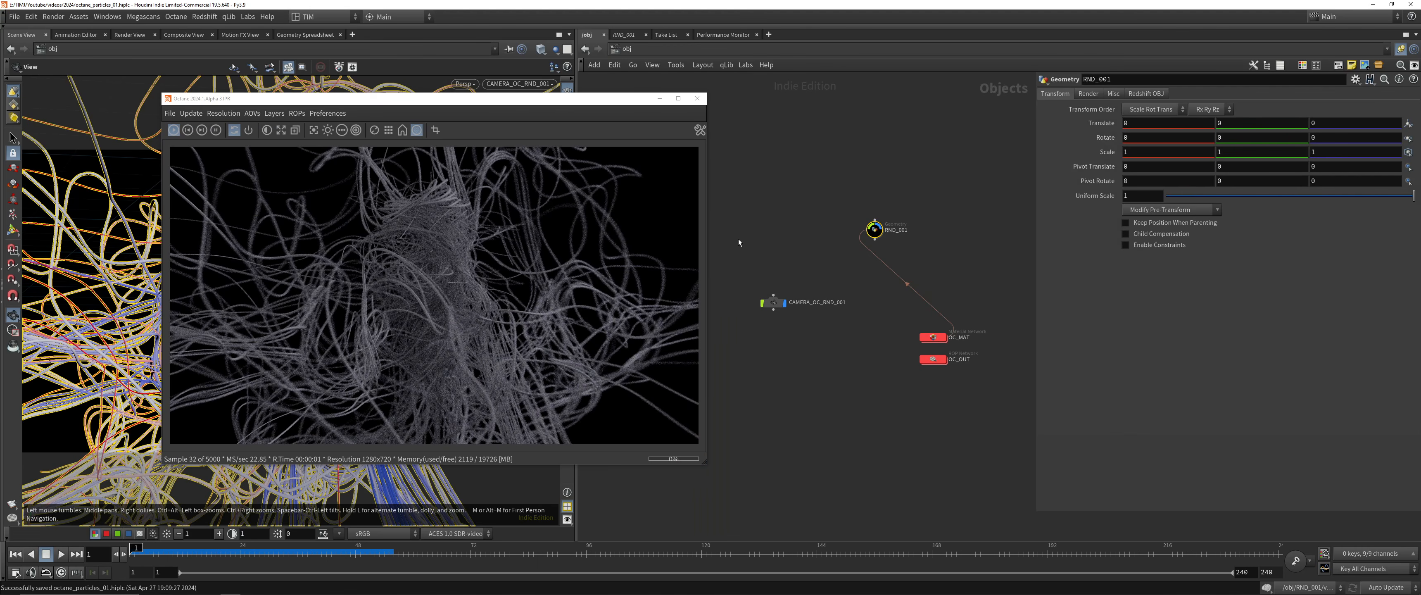
click(773, 302)
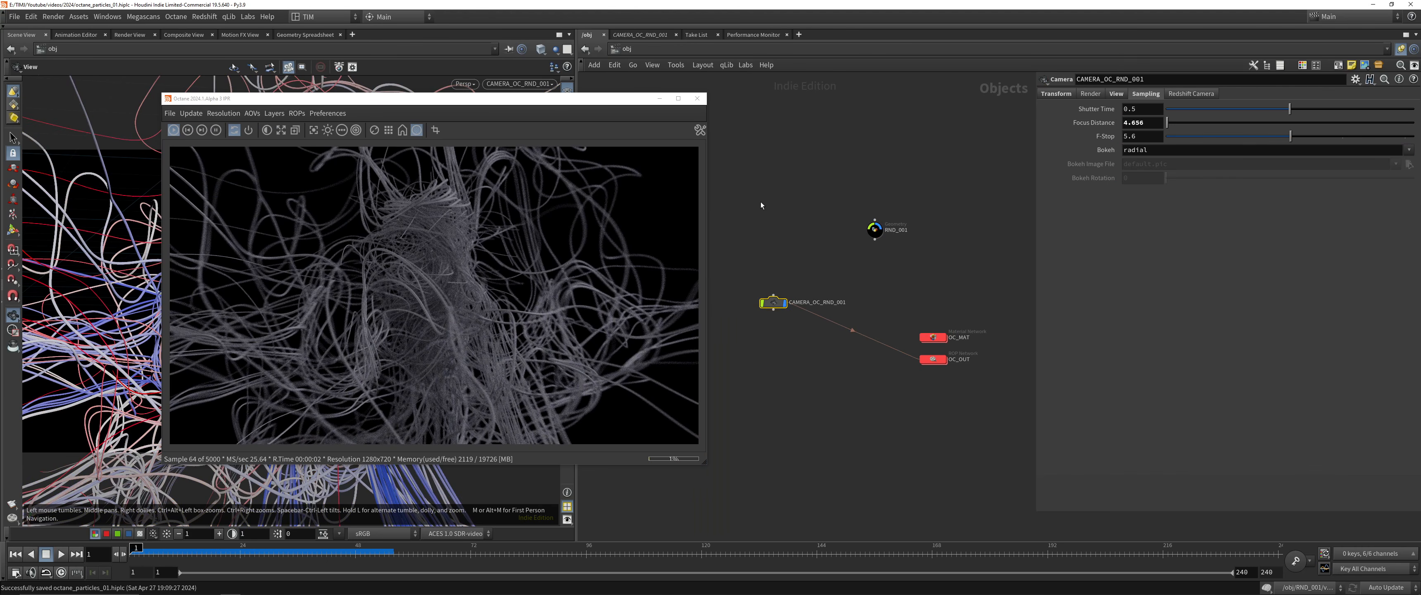
double_click(934, 338)
click(777, 305)
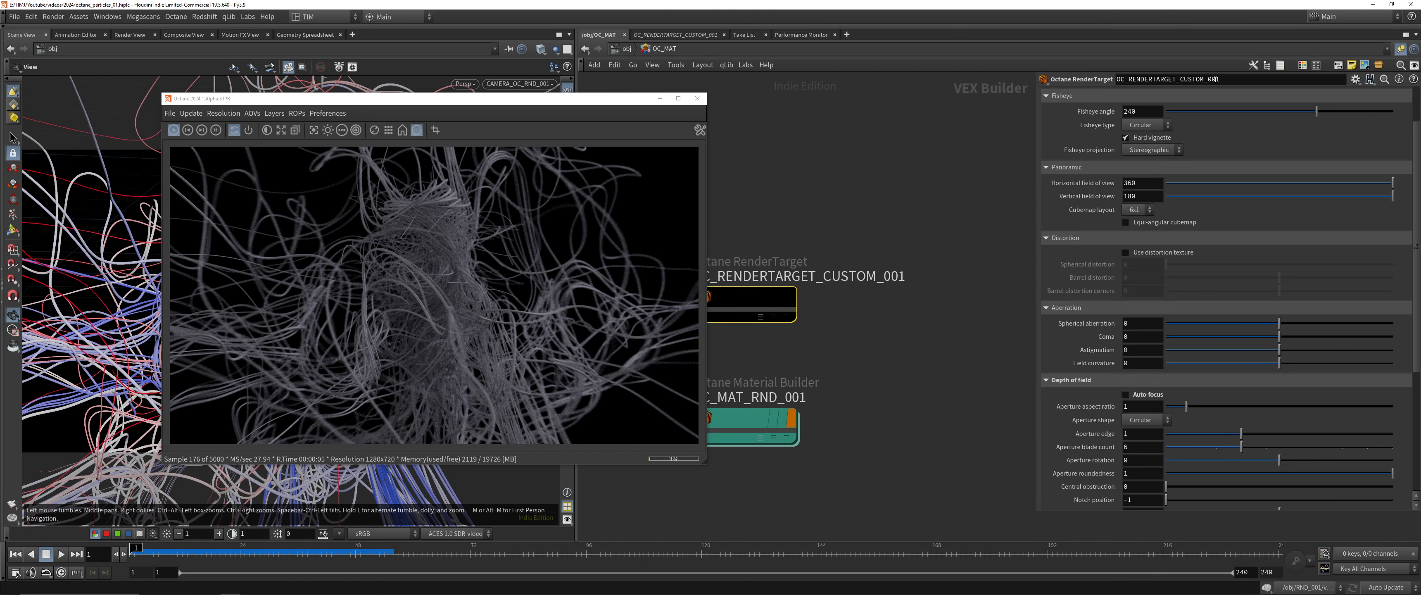
scroll(1137, 215, up, 3)
click(1209, 94)
click(1154, 123)
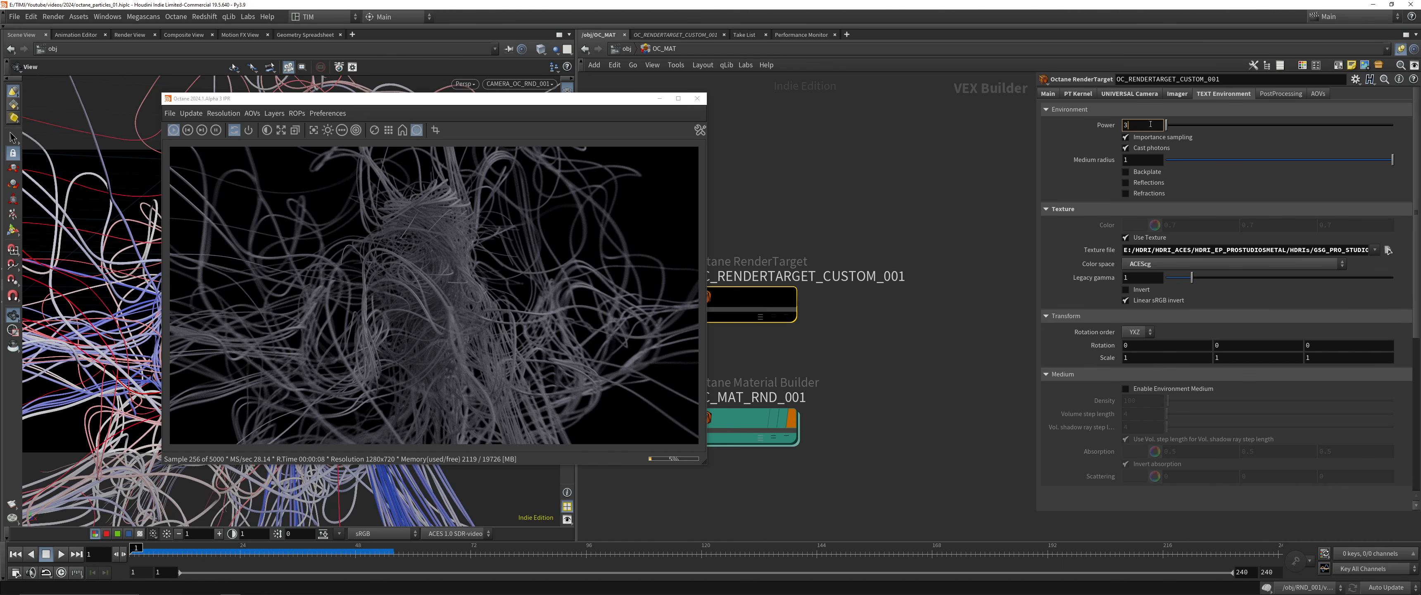
key(Return)
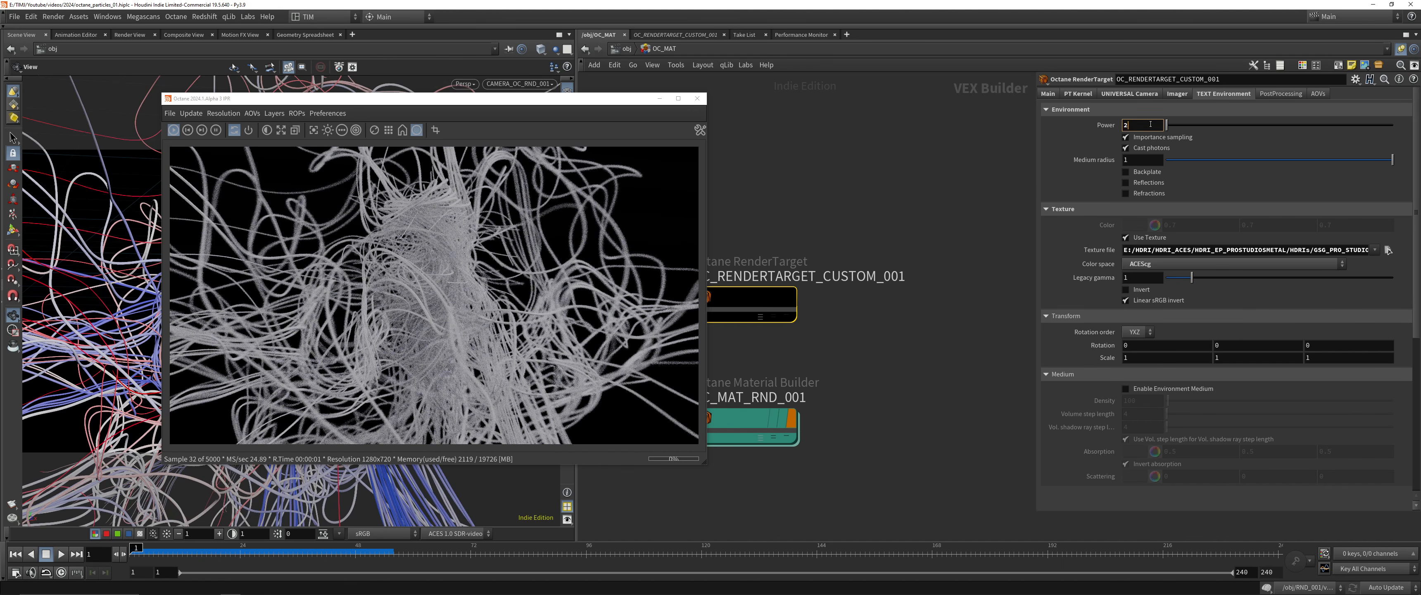
text(2)
key(Return)
Rotate the environment texture to 240 on the second rotation axis and save the scene
middle_drag(1252, 345, 1377, 306)
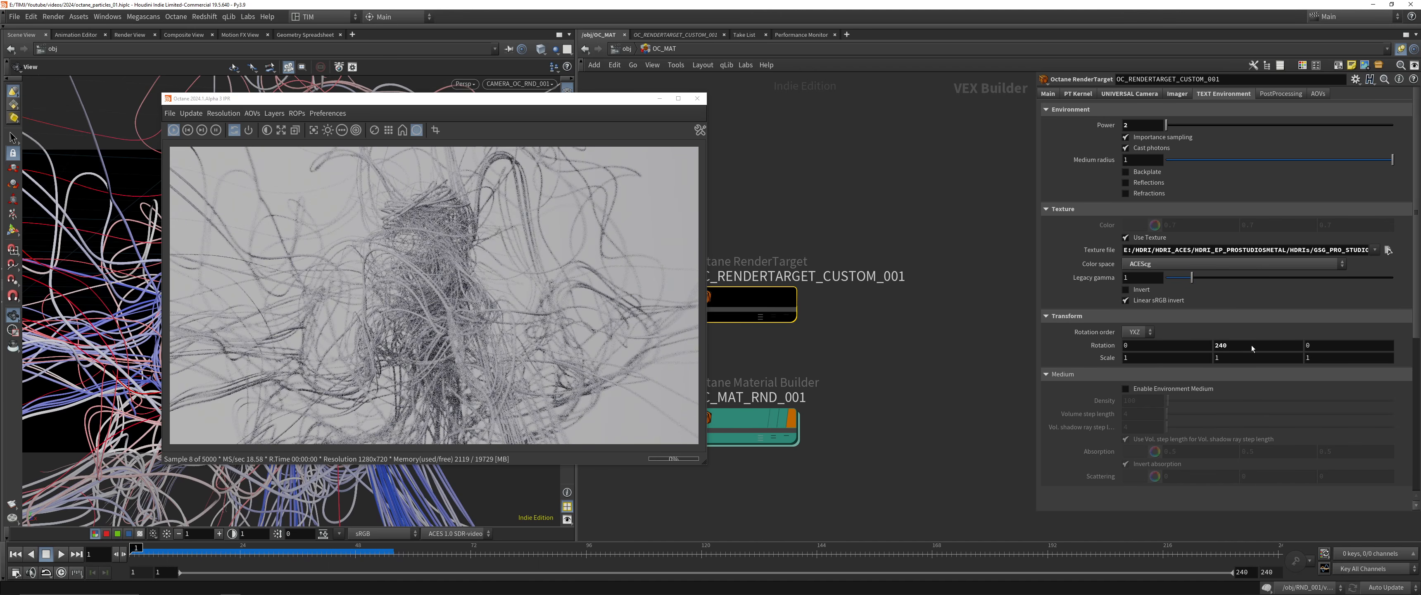
click(893, 227)
key(ctrl+s)
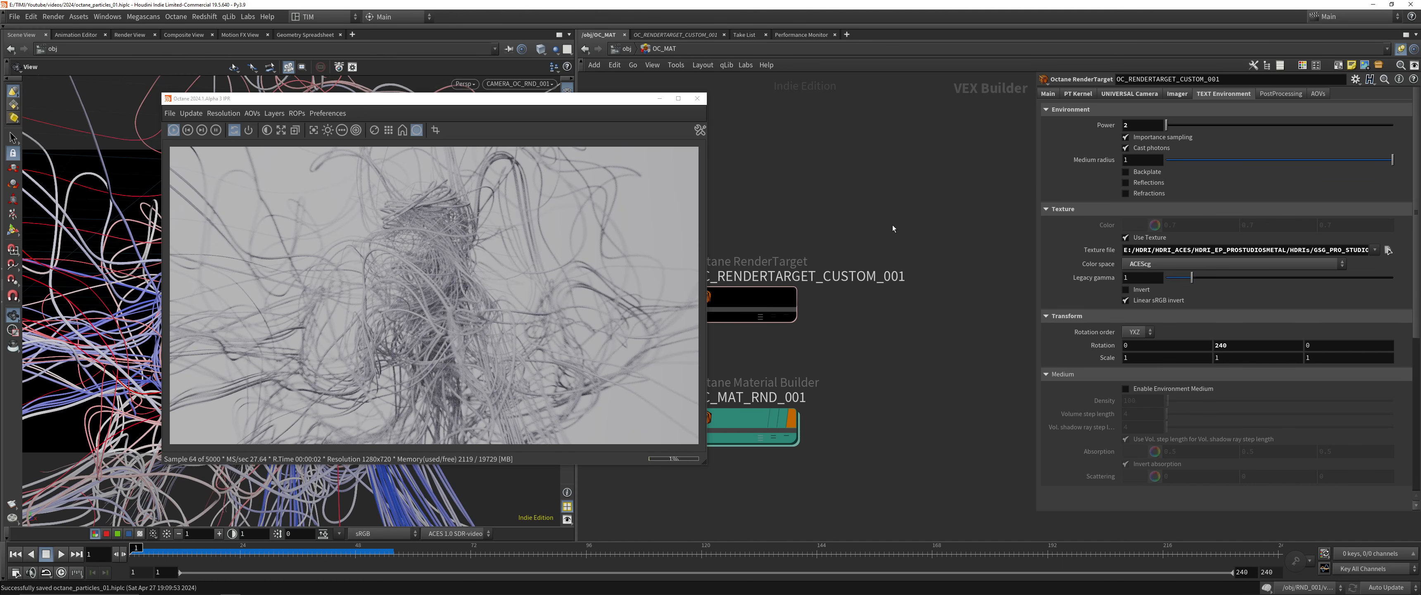
Return to the object level at RND_001 and display the shelf tools
key(h)
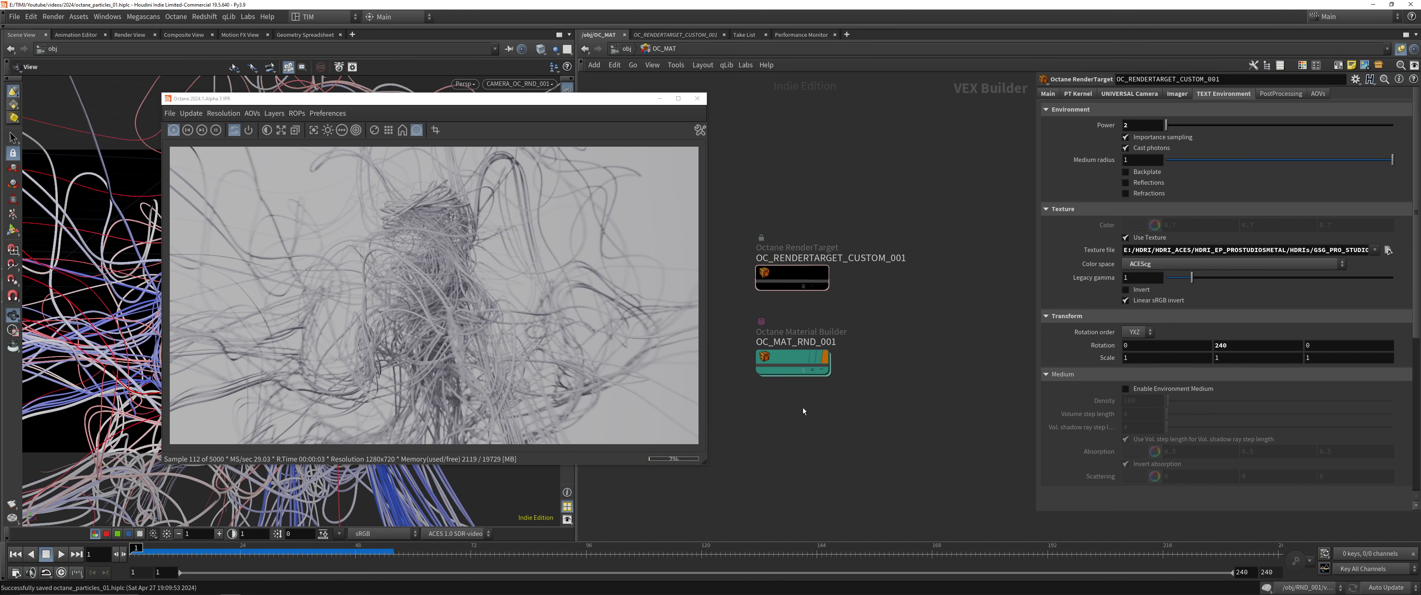
key(u)
click(874, 229)
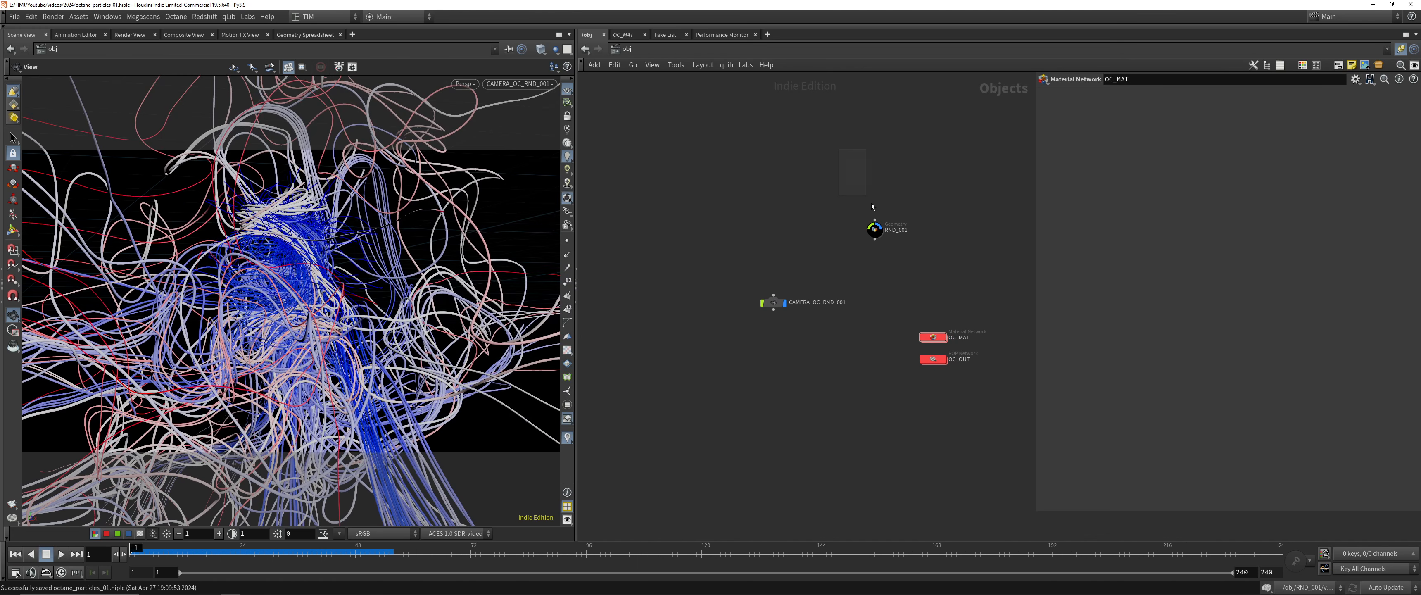
scroll(948, 238, up, 4)
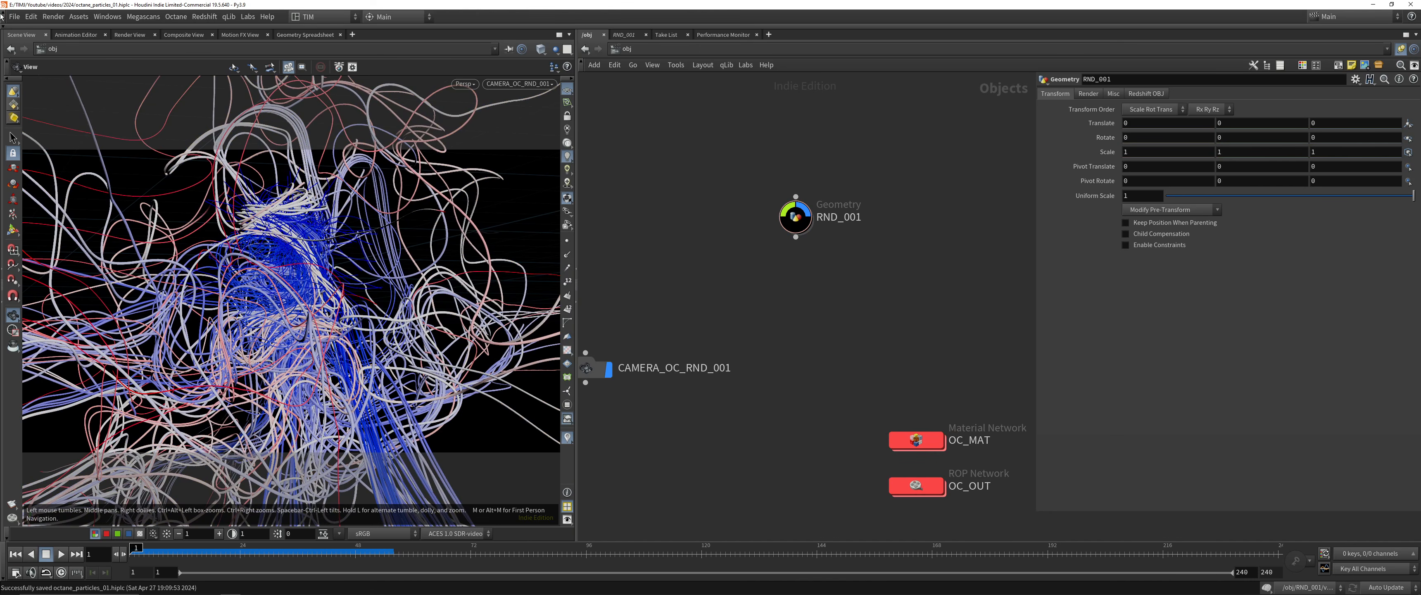
click(594, 24)
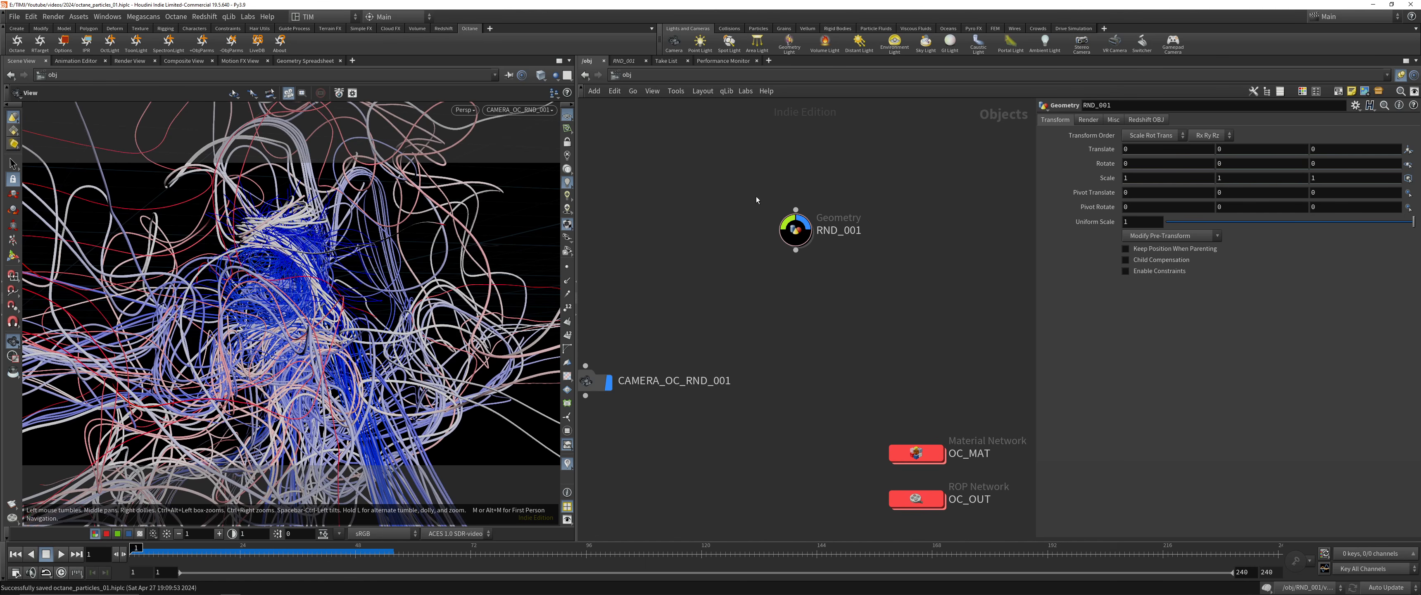
Add the Octane object parameters to RND_001, show them and widen the parameter area
click(795, 229)
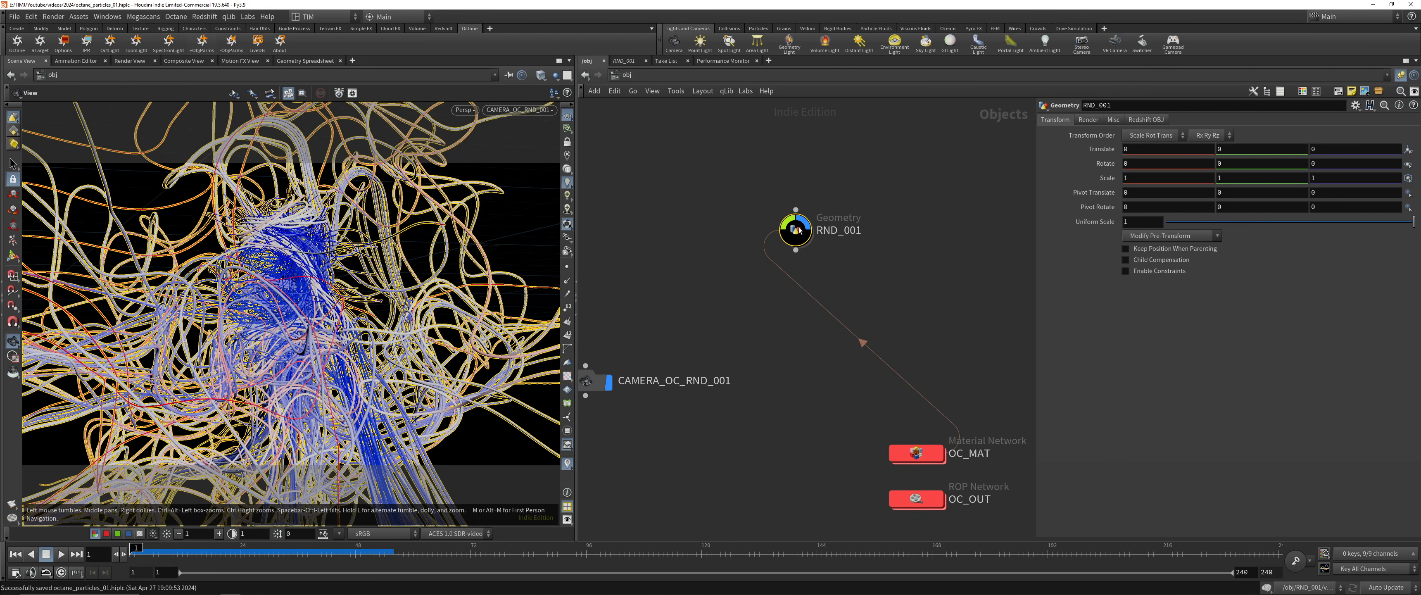
click(1183, 120)
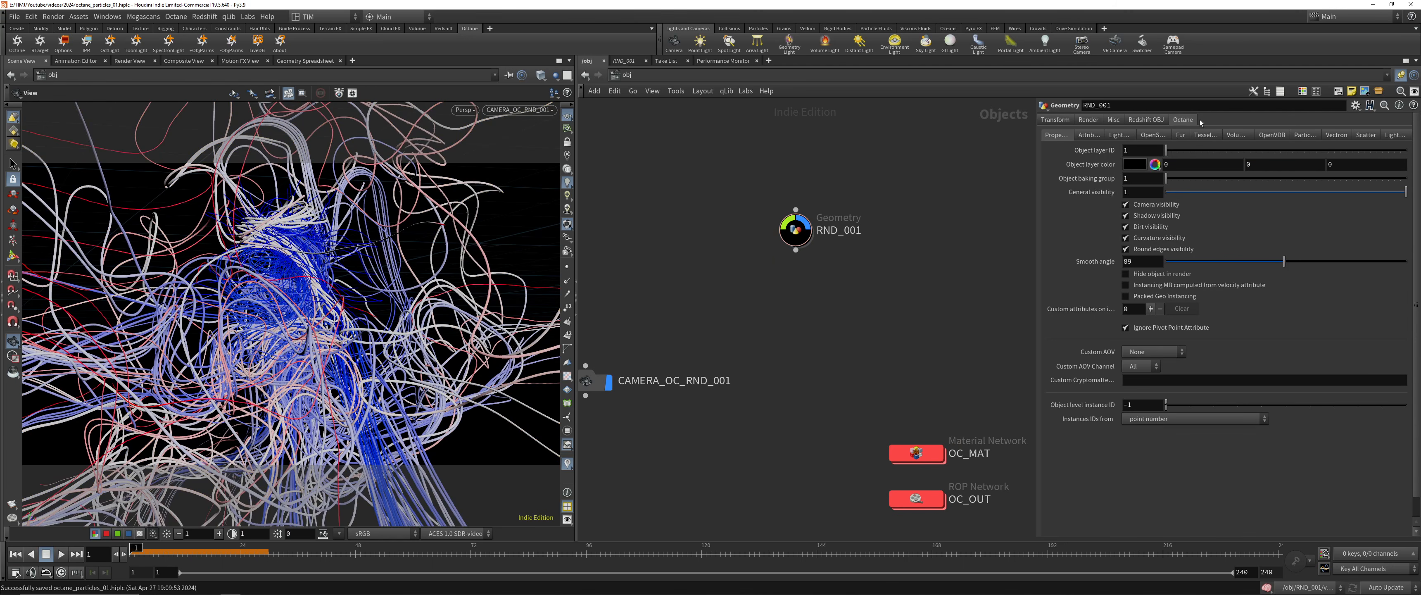
key(ctrl+s)
drag(1034, 185, 1017, 185)
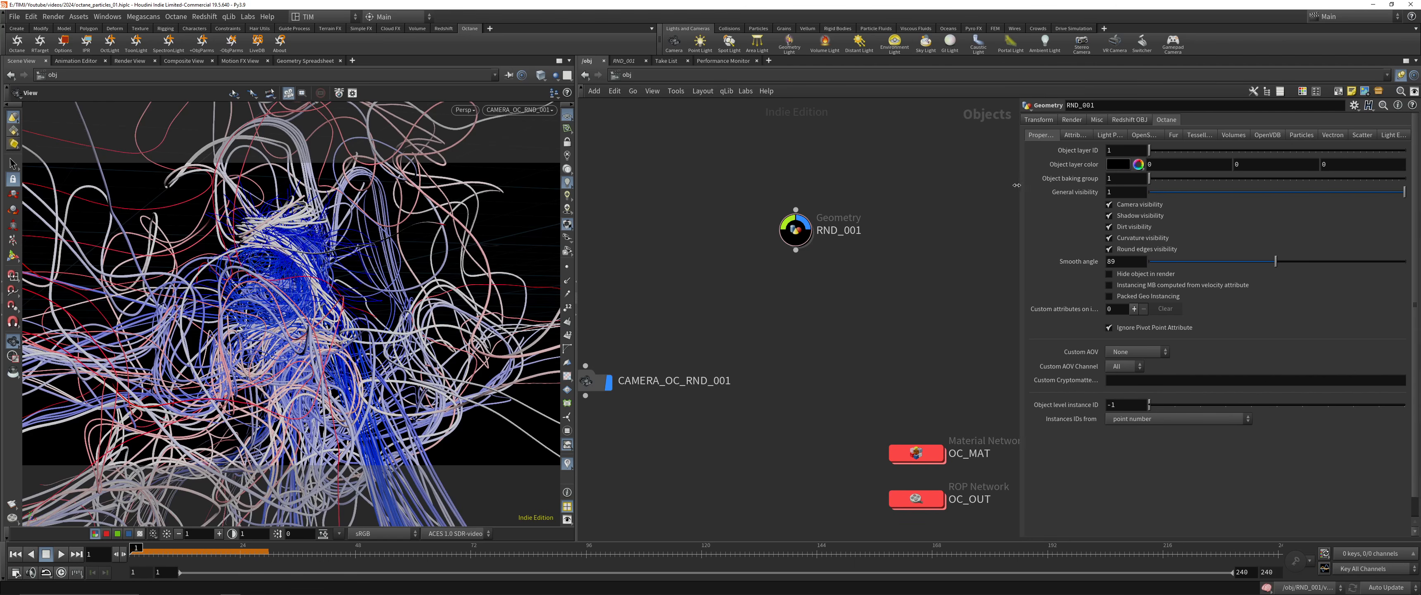
Set curveu as the Octane point float attribute on the RND_001 object
double_click(794, 229)
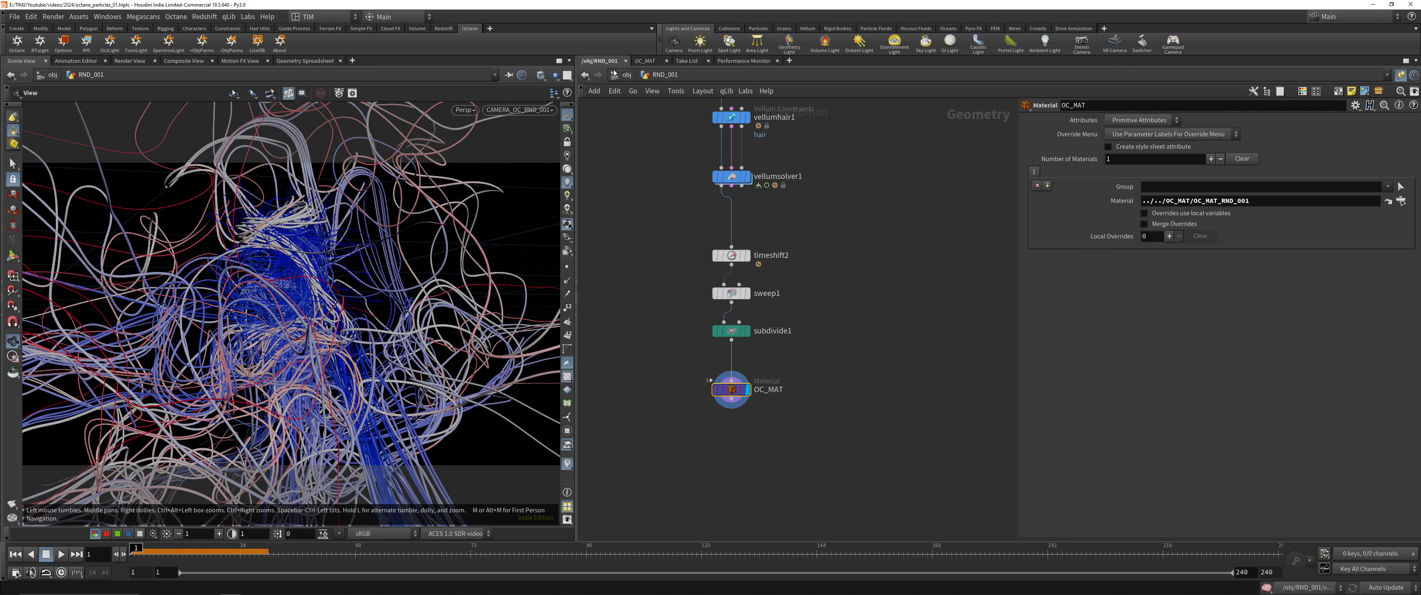
click(614, 73)
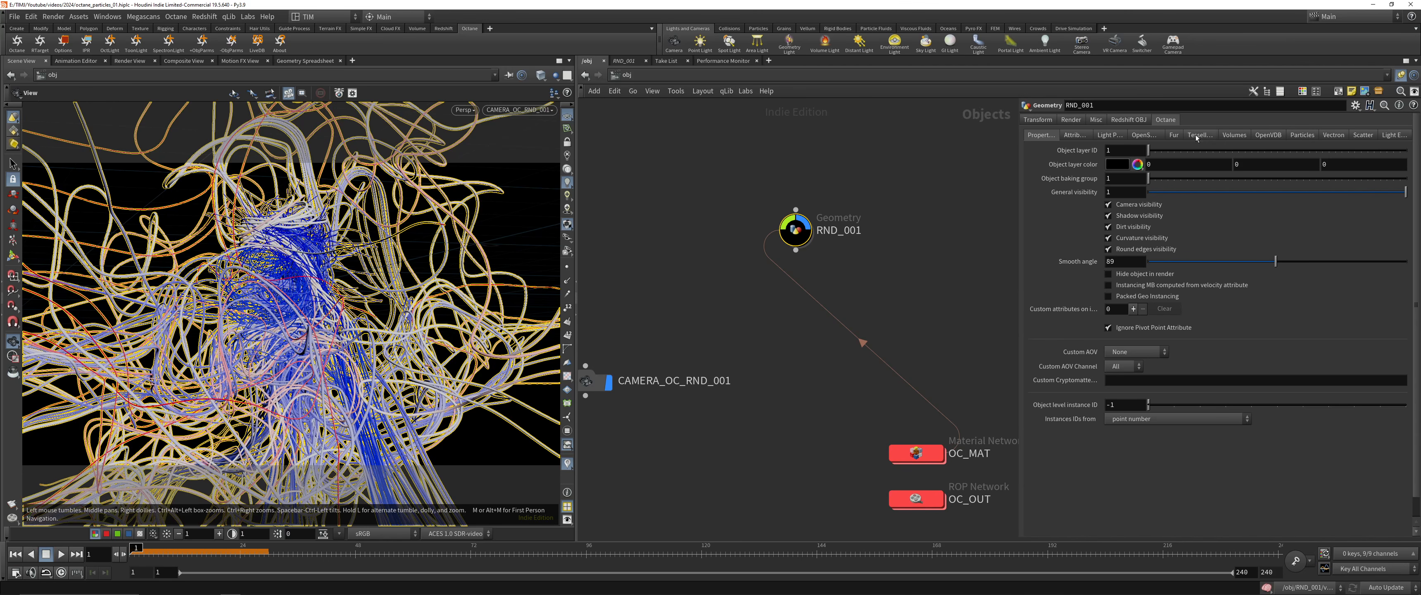
click(1075, 135)
click(1401, 150)
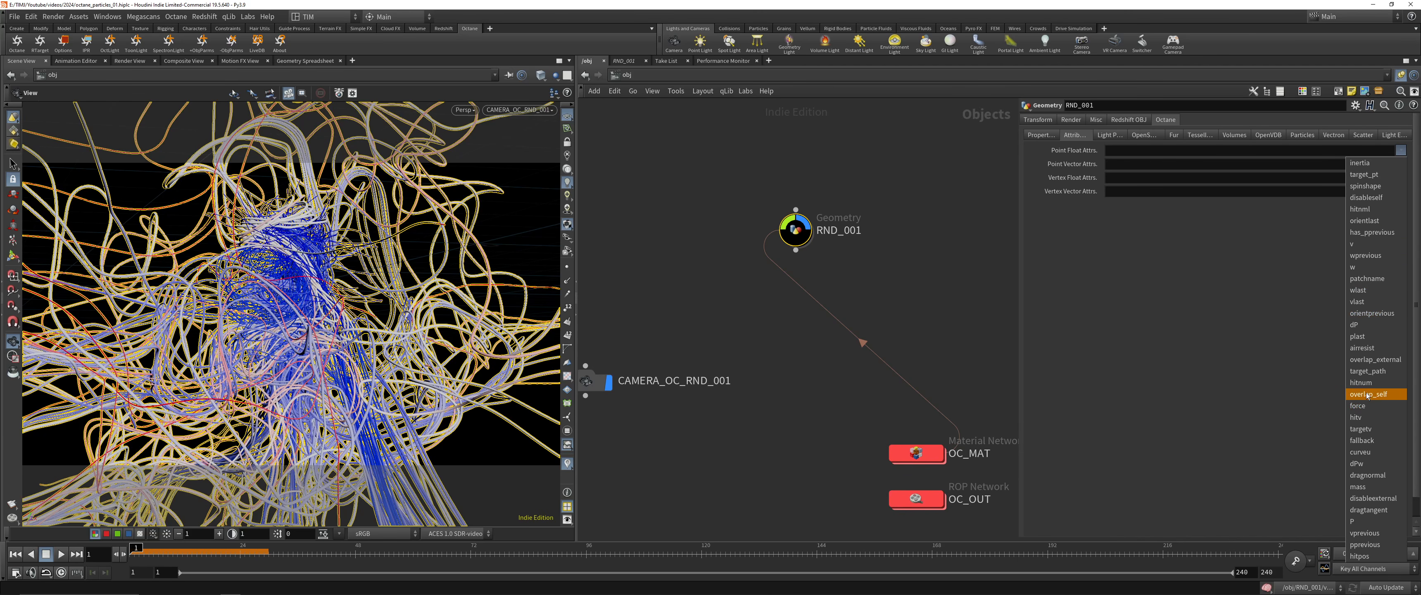
click(1370, 452)
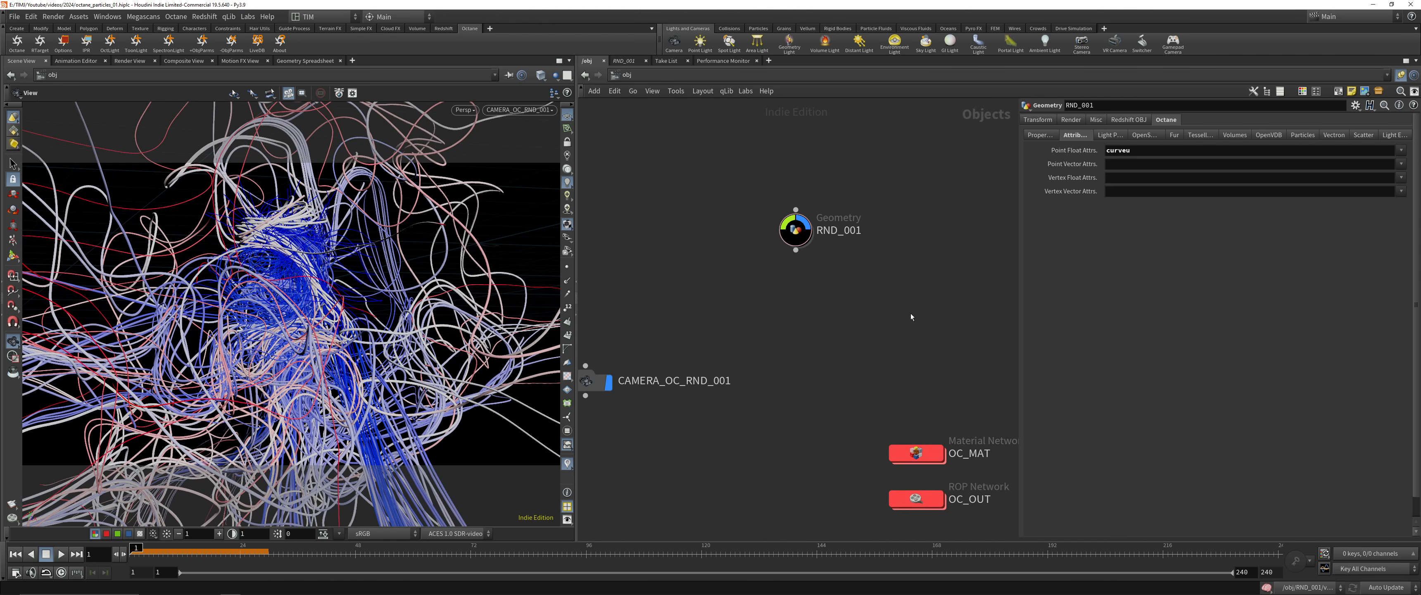
Add a Float Vertex Attribute node inside OC_MAT_RND_001 and set its name to curveu
double_click(914, 453)
double_click(797, 383)
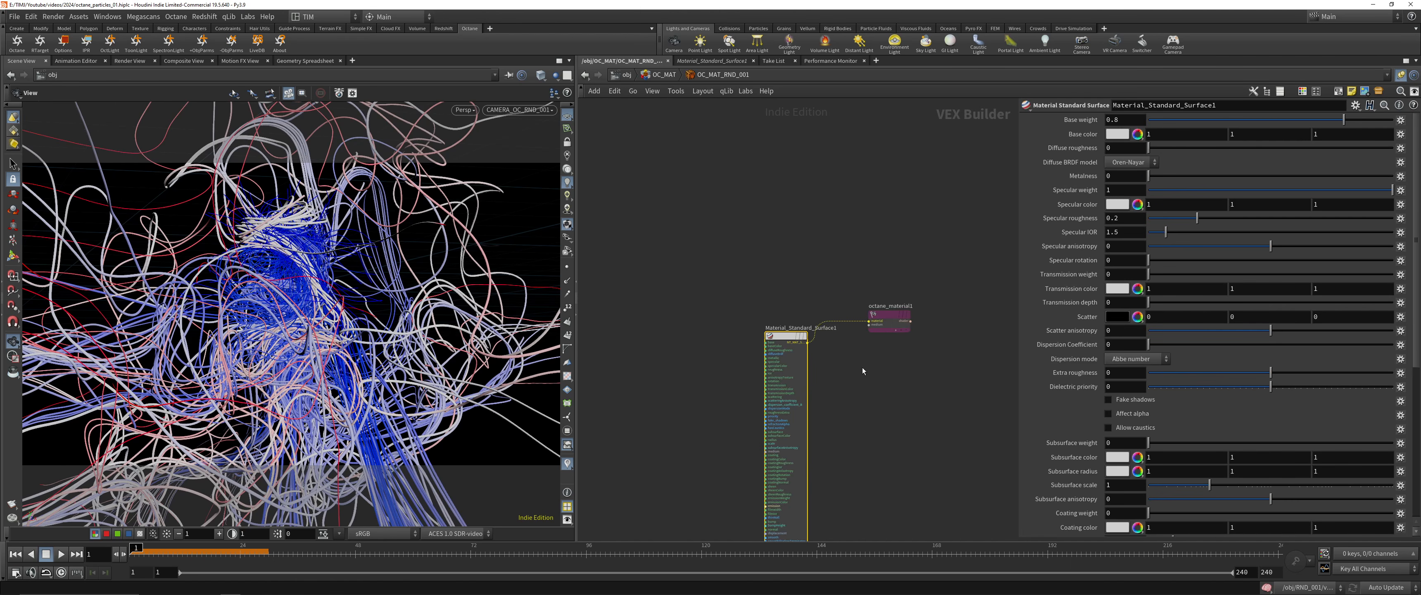
key(Tab)
text(floa)
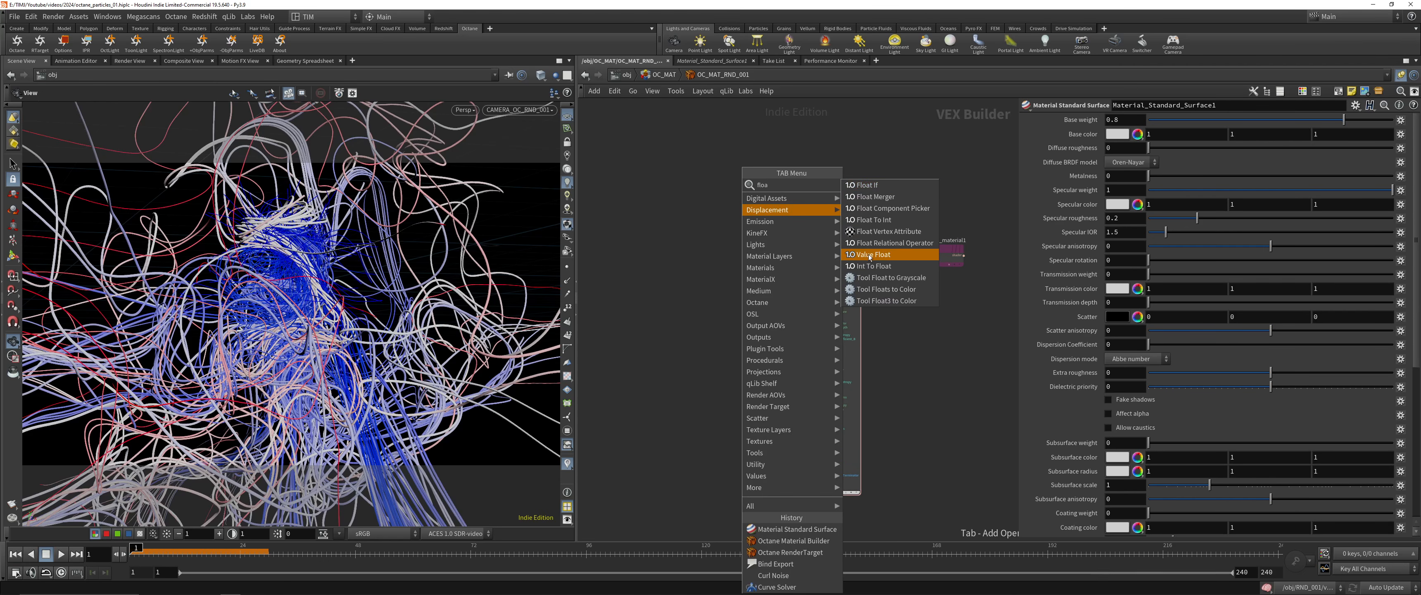
click(885, 232)
click(729, 314)
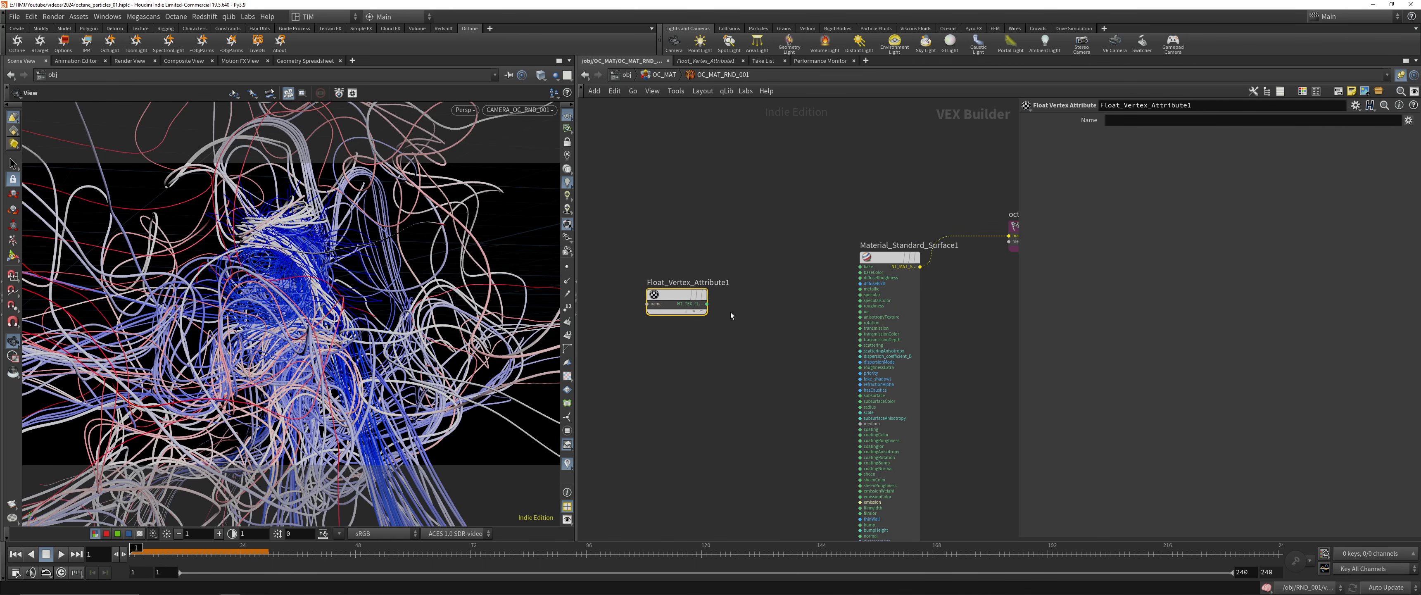
click(1166, 121)
text(curveu)
key(Return)
scroll(723, 259, up, 2)
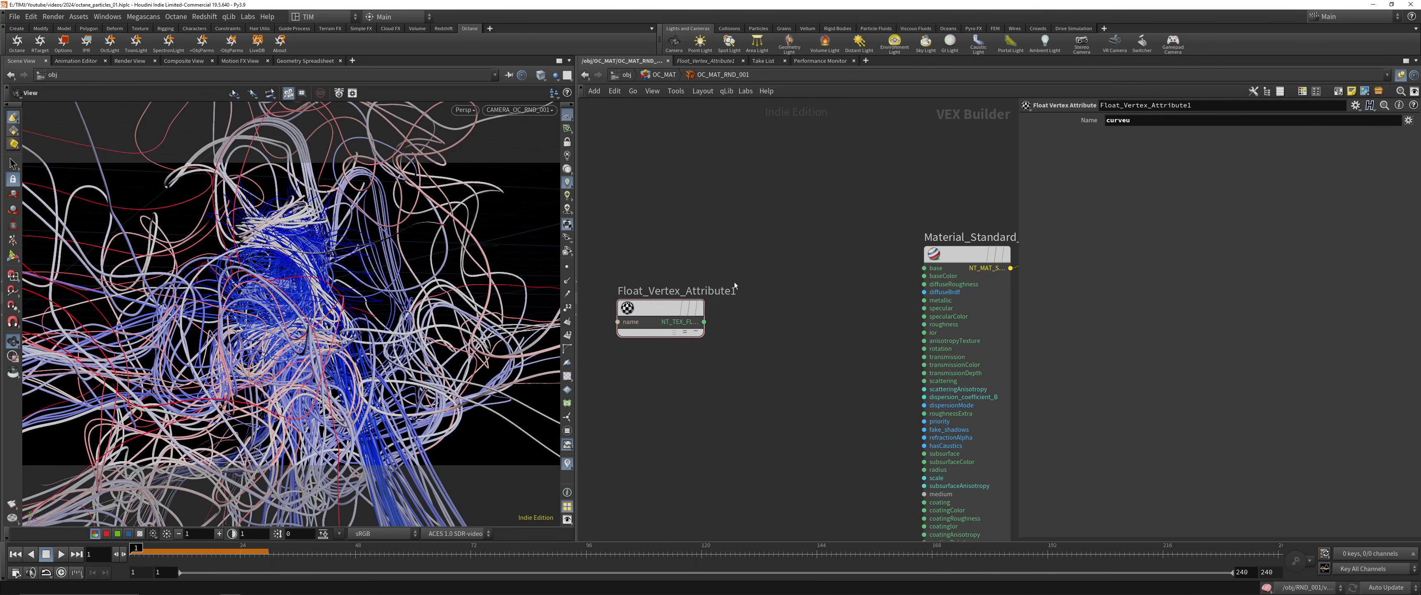
scroll(742, 305, down, 1)
key(Tab)
text(g)
key(Escape)
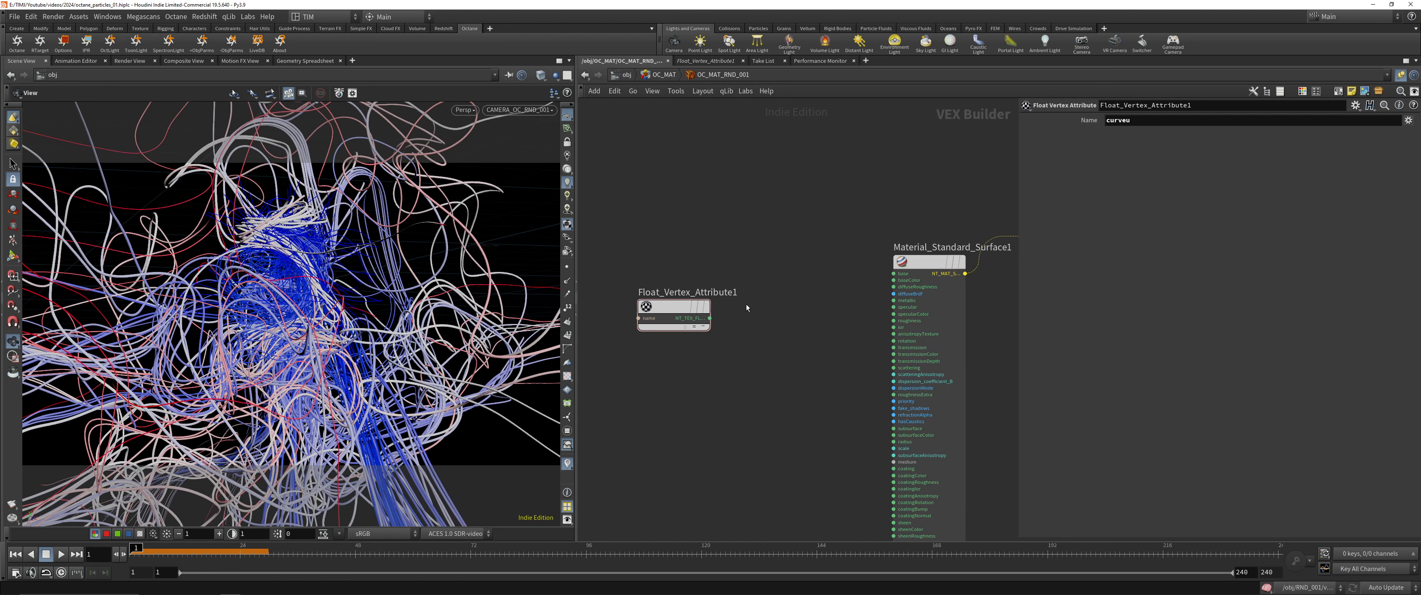
Add a Tool Gradient node between Float_Vertex_Attribute1 and Material_Standard_Surface1
key(Tab)
text(grad)
click(872, 185)
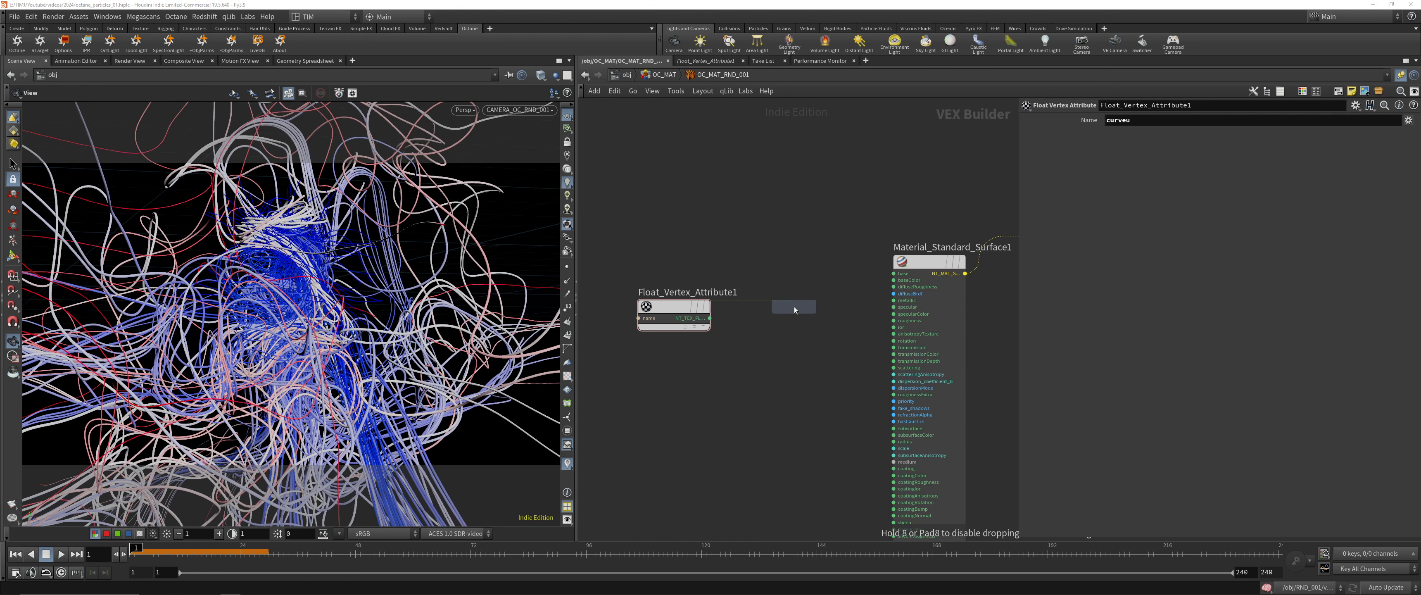
click(795, 307)
click(719, 322)
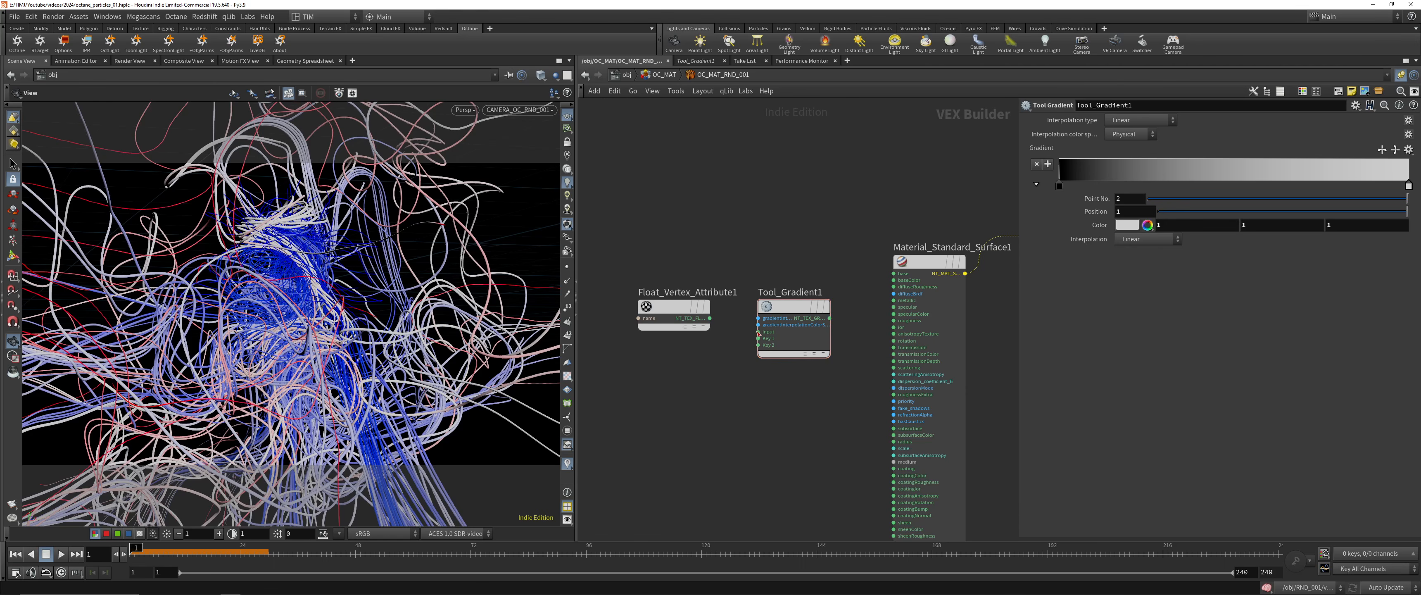
Wire Float_Vertex_Attribute1 through the gradient's input into baseColor, save the scene and show the Octane live render over the viewport
drag(760, 333, 710, 318)
drag(830, 319, 894, 281)
key(ctrl+s)
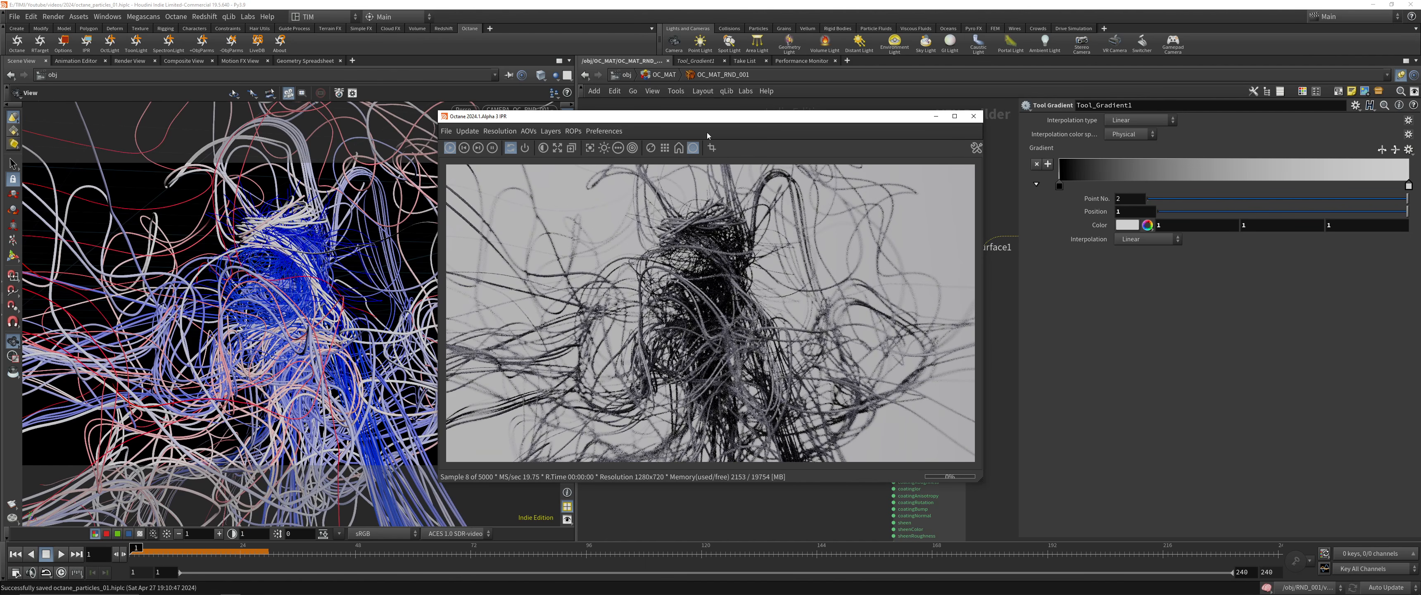
drag(697, 123, 430, 123)
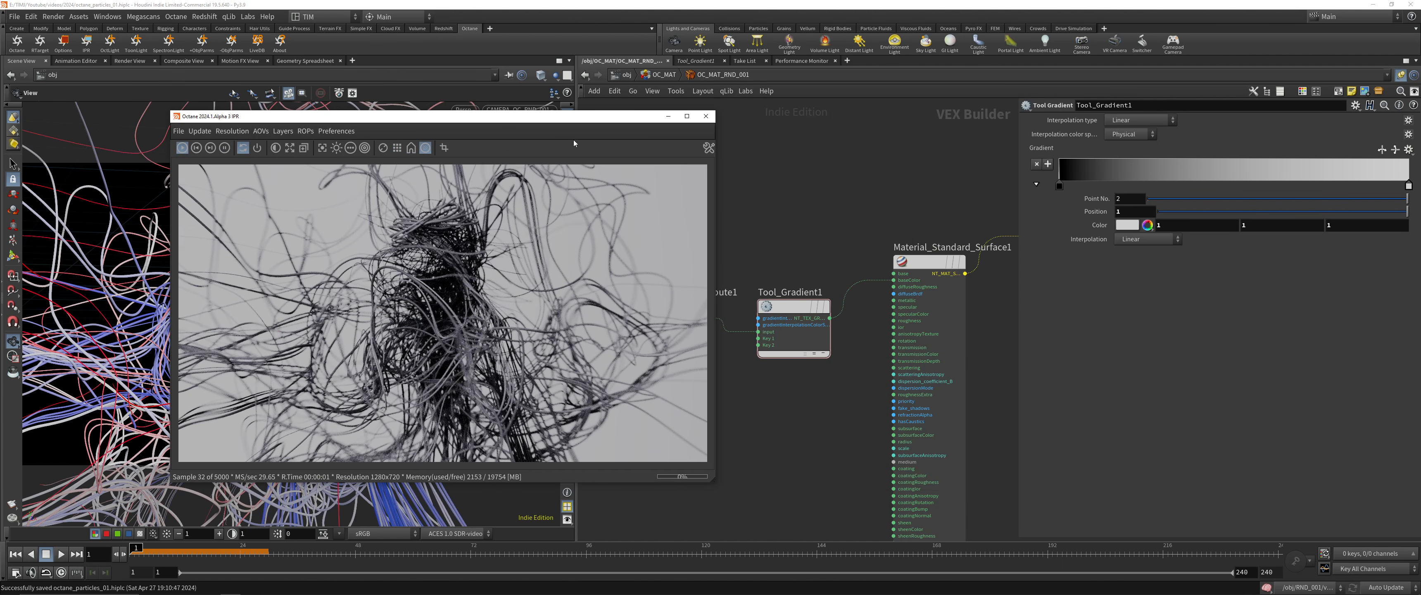
Try a reversed white-to-black ramp, the blue-to-yellow preset and the tan-to-white preset on Tool_Gradient1
click(1382, 150)
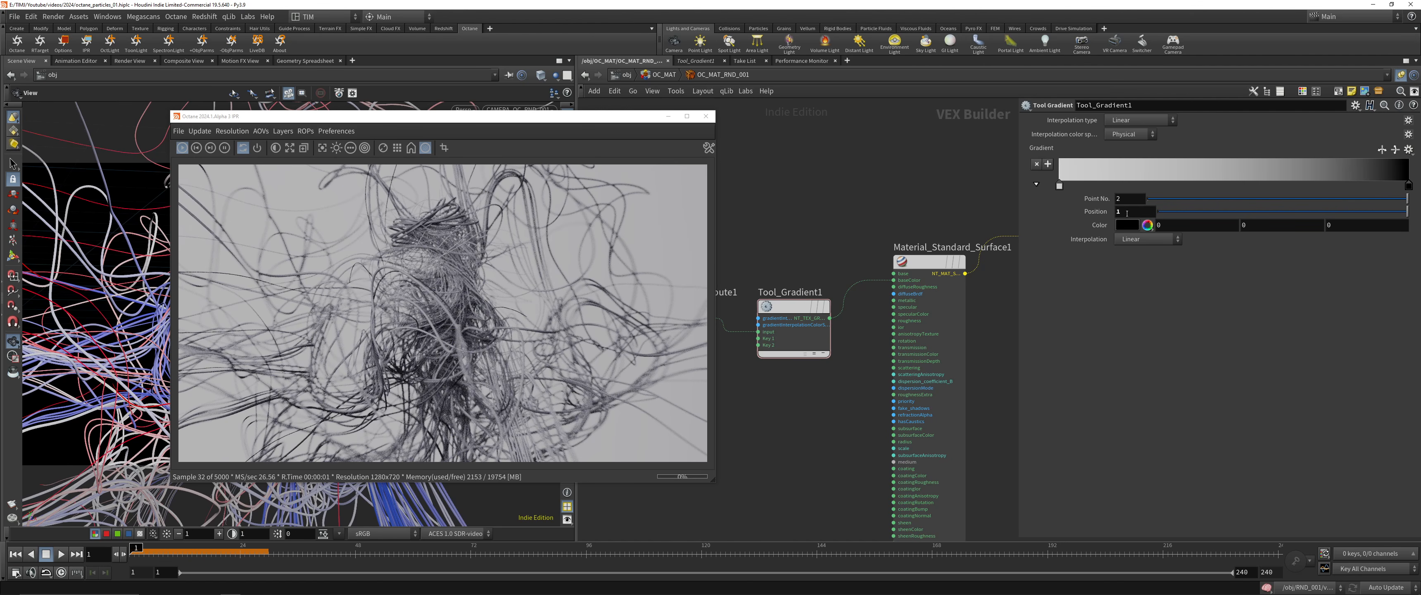
mouse_move(1409, 185)
mouse_down()
mouse_move(1073, 187)
mouse_move(1408, 186)
mouse_up()
click(1408, 150)
click(1408, 161)
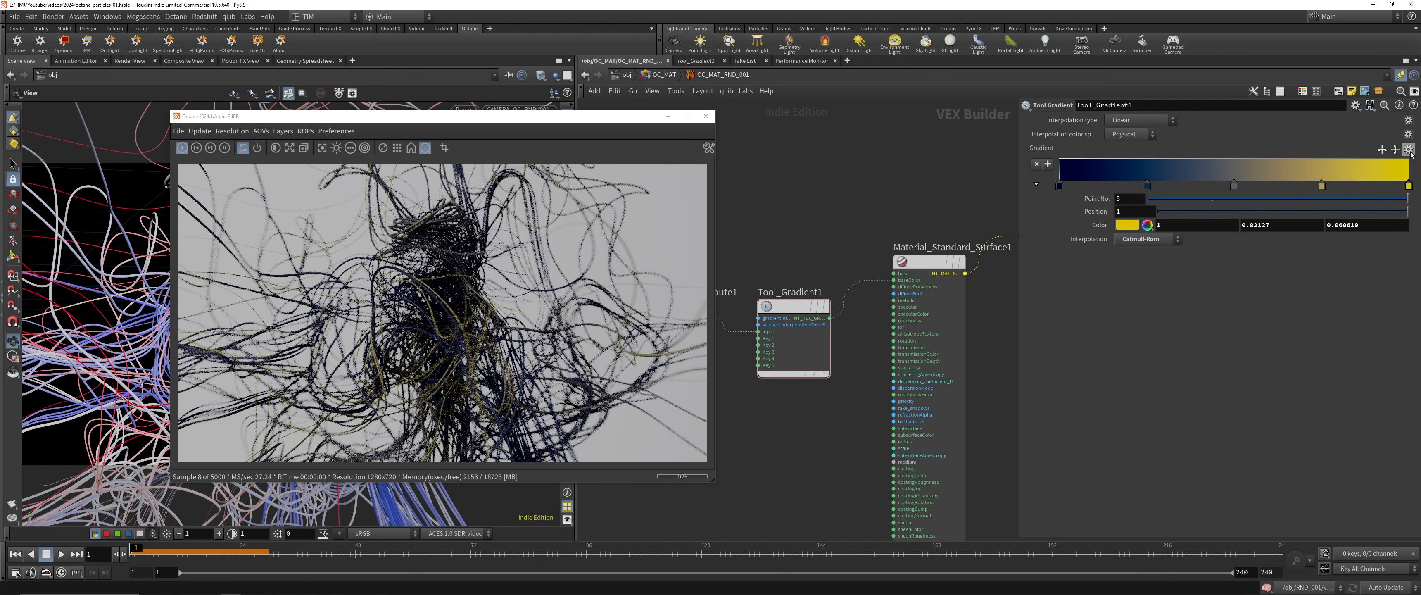
click(1409, 149)
click(1398, 254)
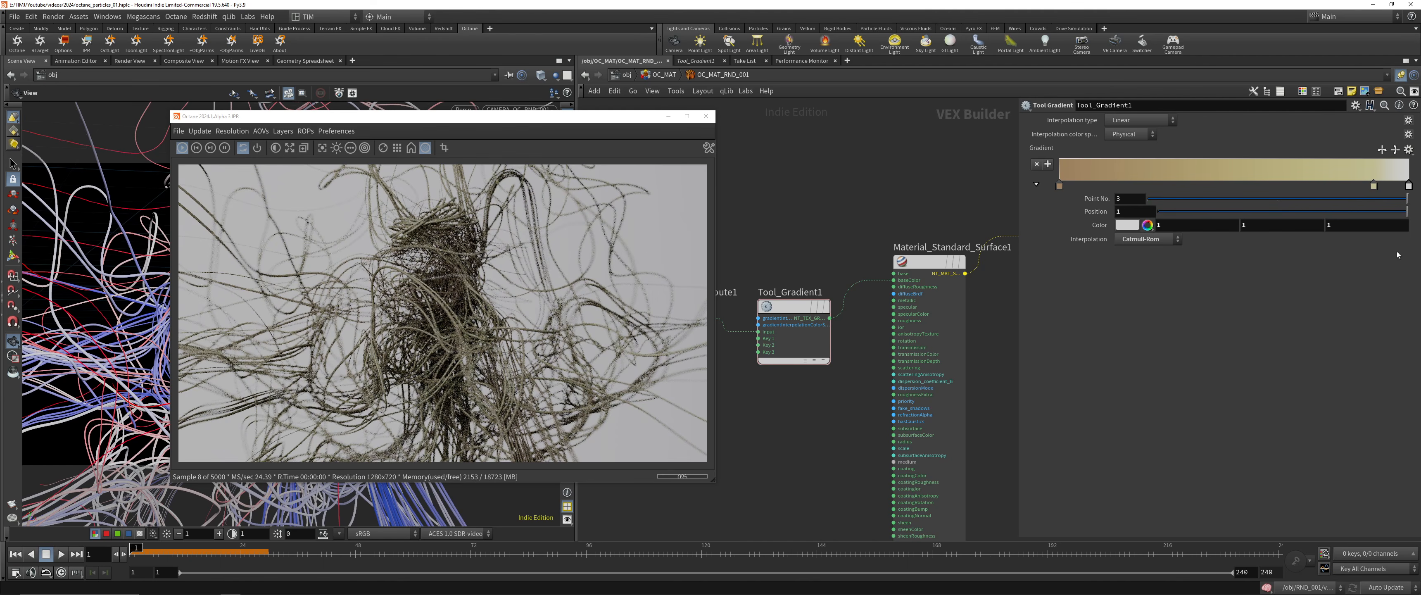
Load the black-to-orange preset ramp on Tool_Gradient1
click(1409, 149)
click(1407, 163)
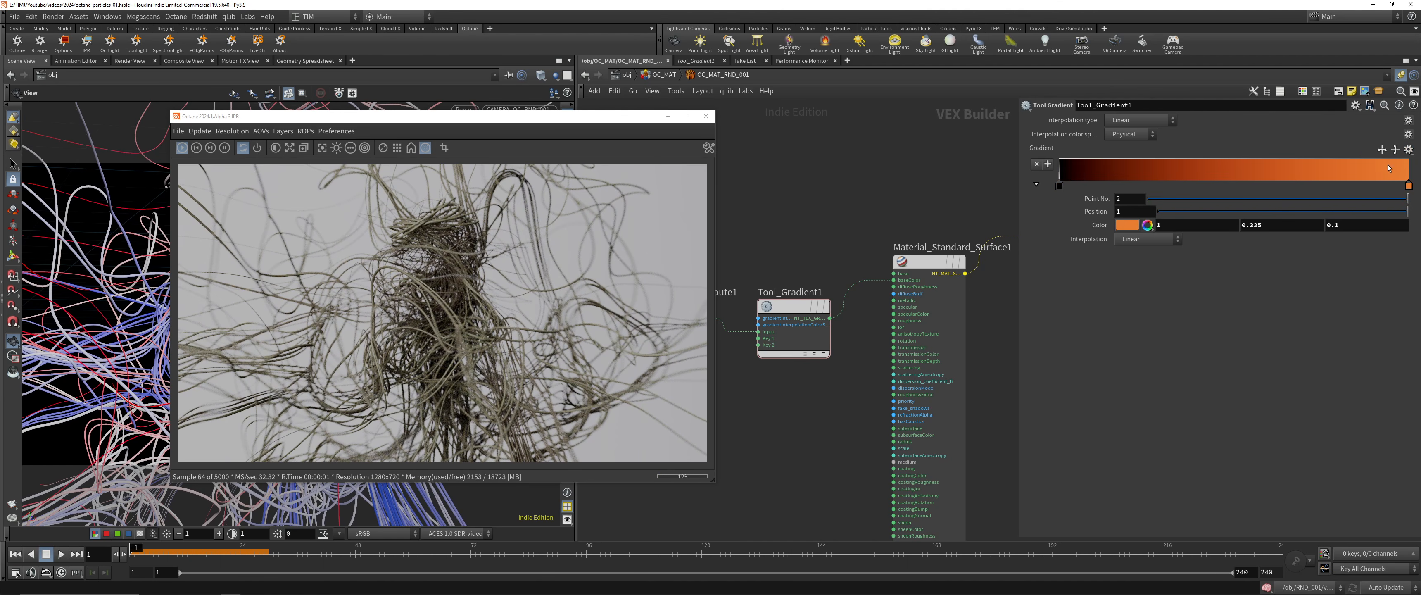
scroll(882, 217, down, 2)
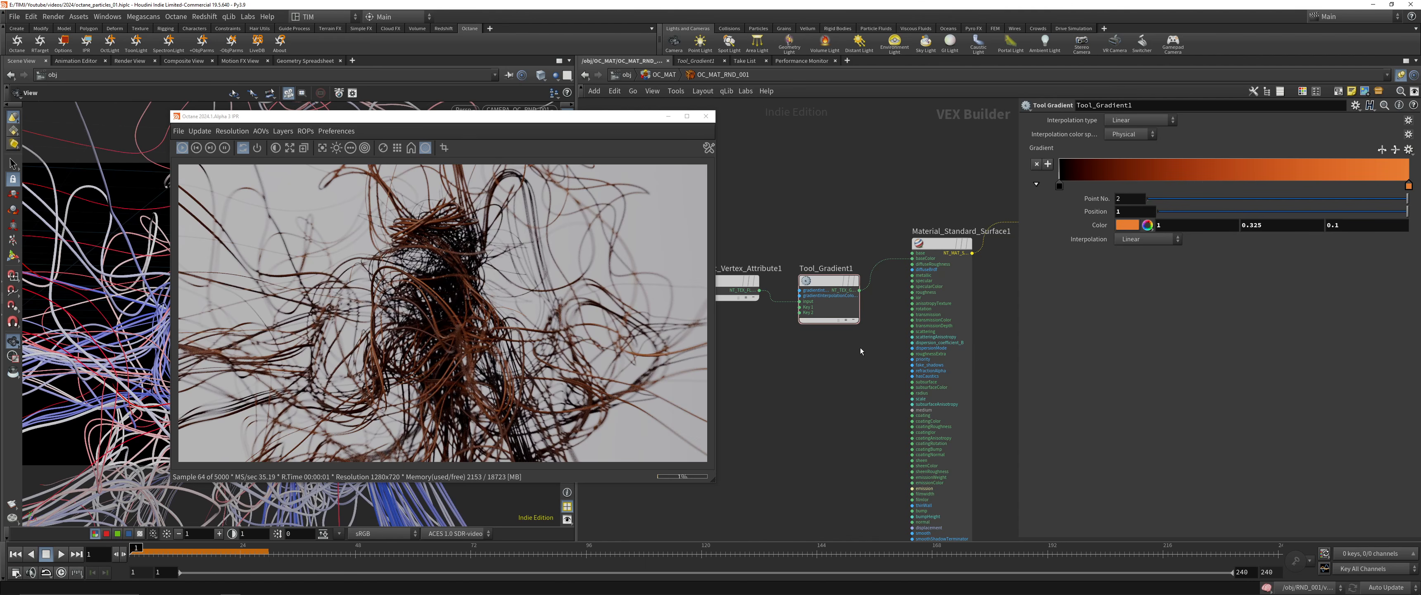
key(Tab)
text(so)
key(BackSpace)
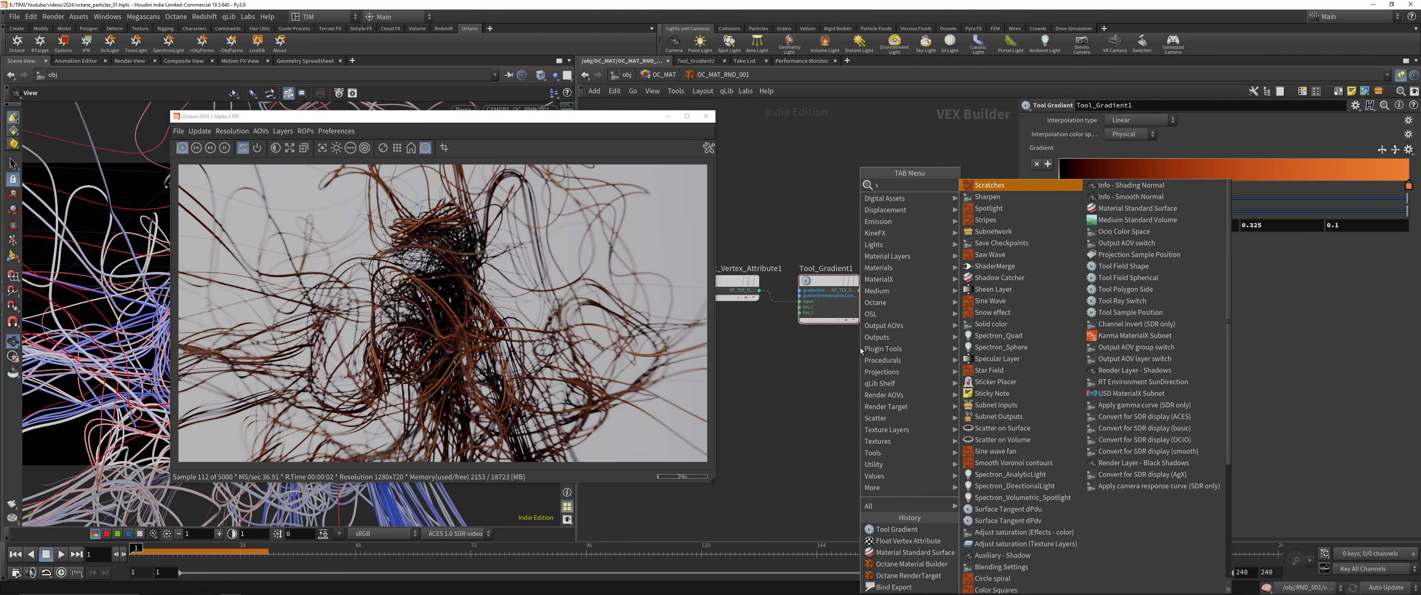
text(ca)
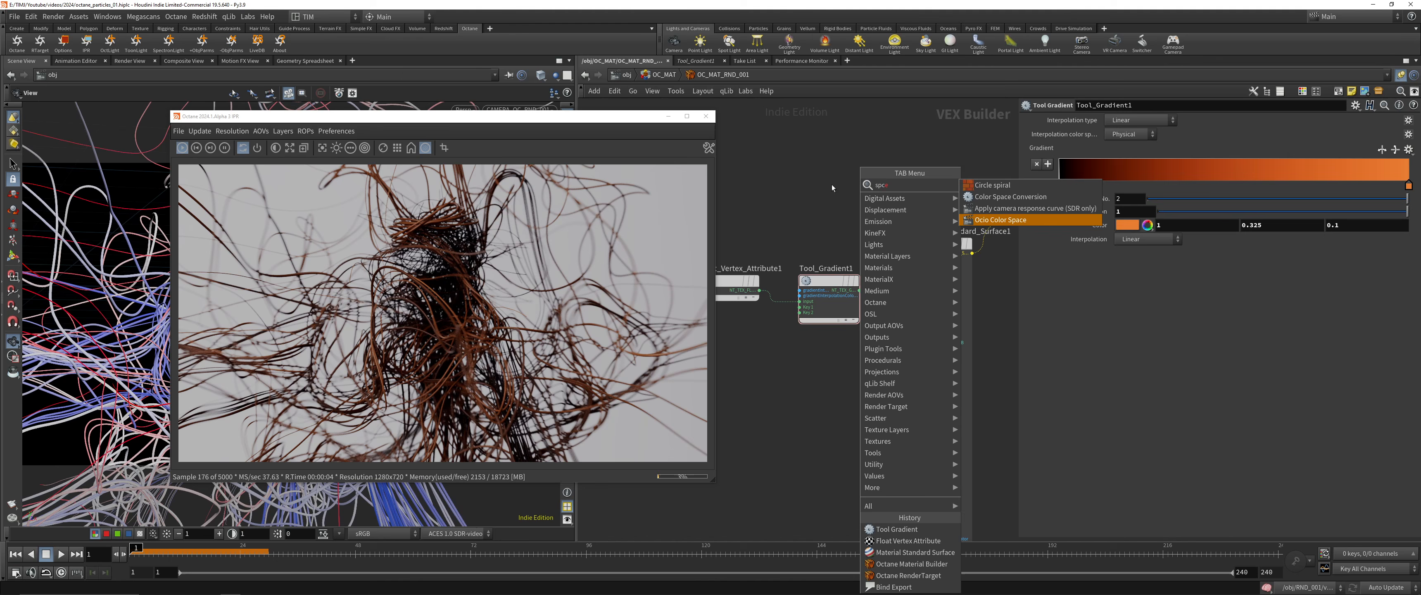
click(831, 184)
Add a Material Specular node beside Material_Standard_Surface1 and connect its output to octane_material1's material input in place of the standard surface
key(Tab)
text(spec)
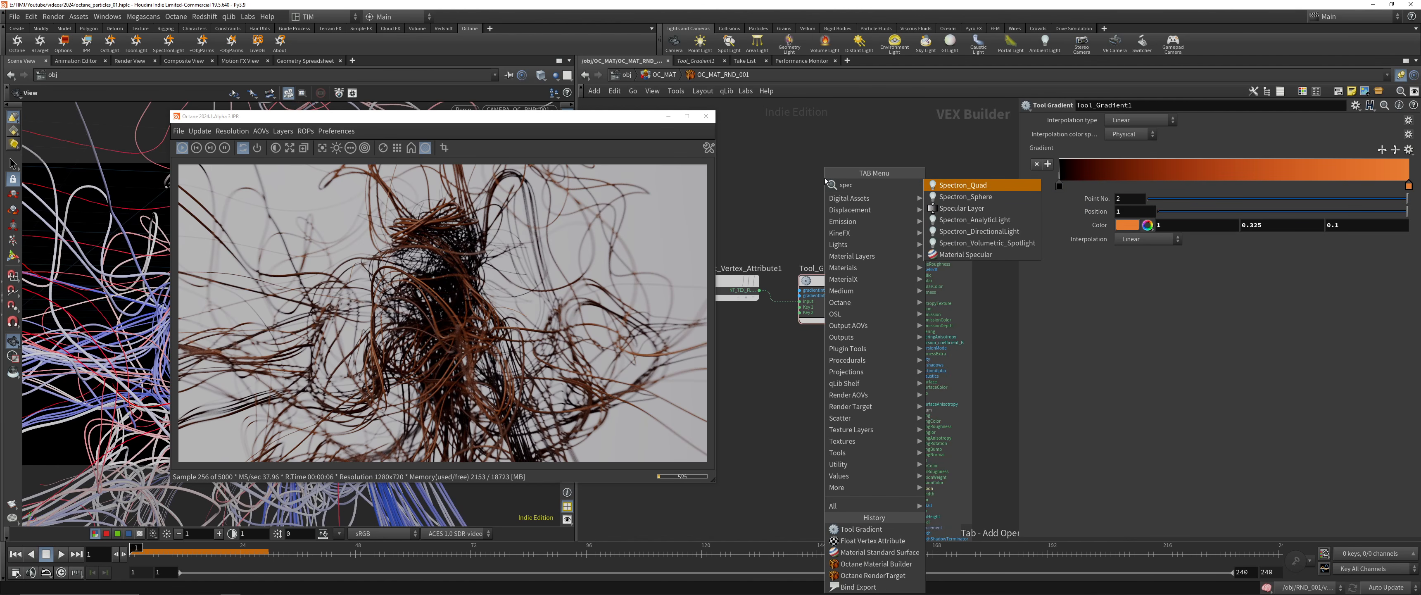
click(959, 256)
scroll(977, 292, down, 3)
middle_drag(977, 297, 914, 259)
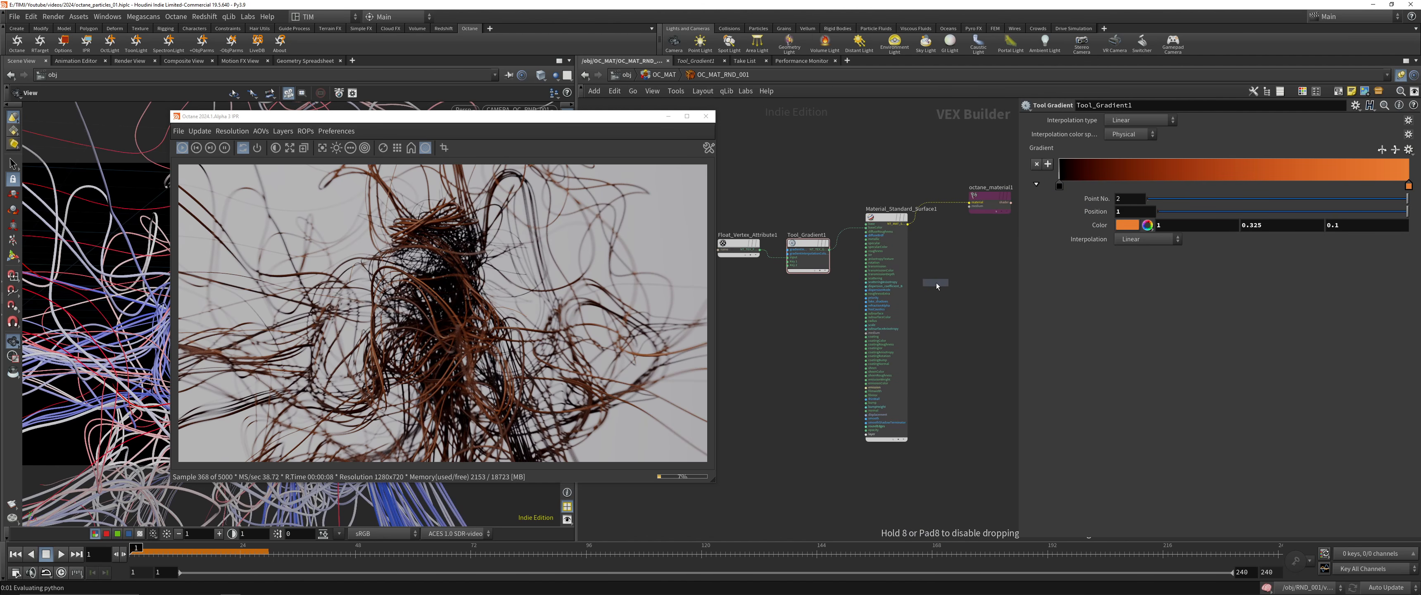
click(939, 281)
click(961, 283)
click(969, 202)
scroll(932, 280, up, 2)
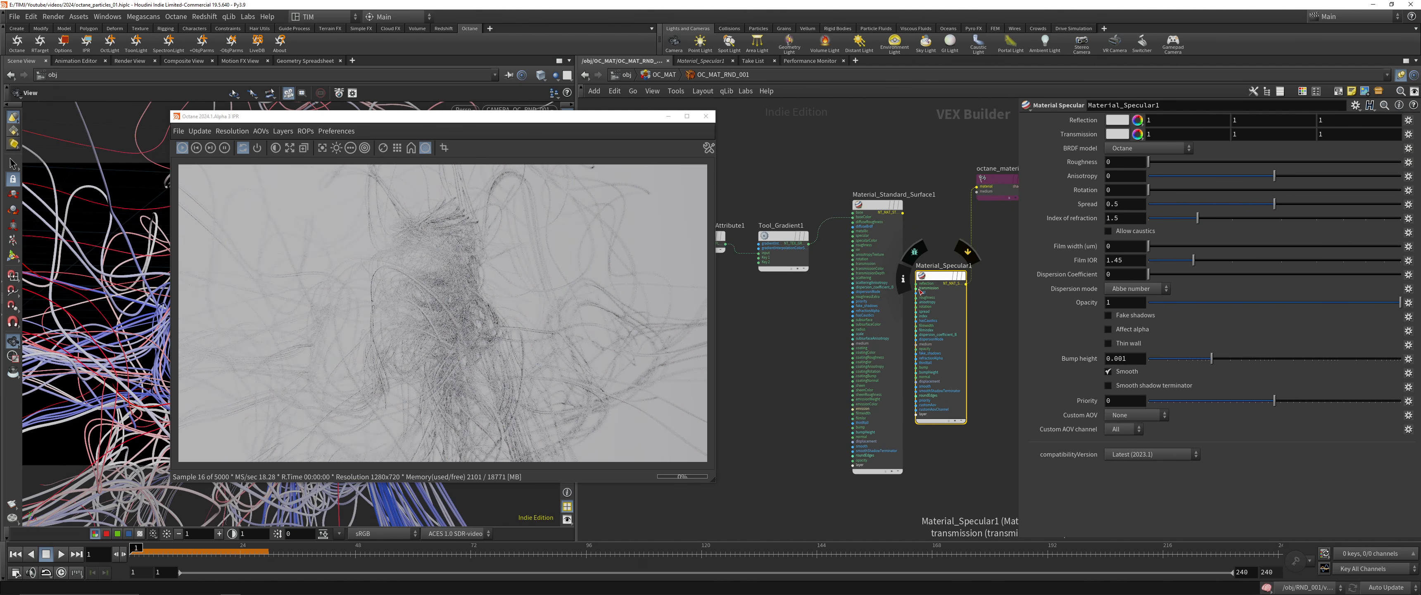
Wire Tool_Gradient1's output into the transmission input of Material_Specular1
click(916, 288)
click(809, 244)
middle_drag(810, 292, 826, 301)
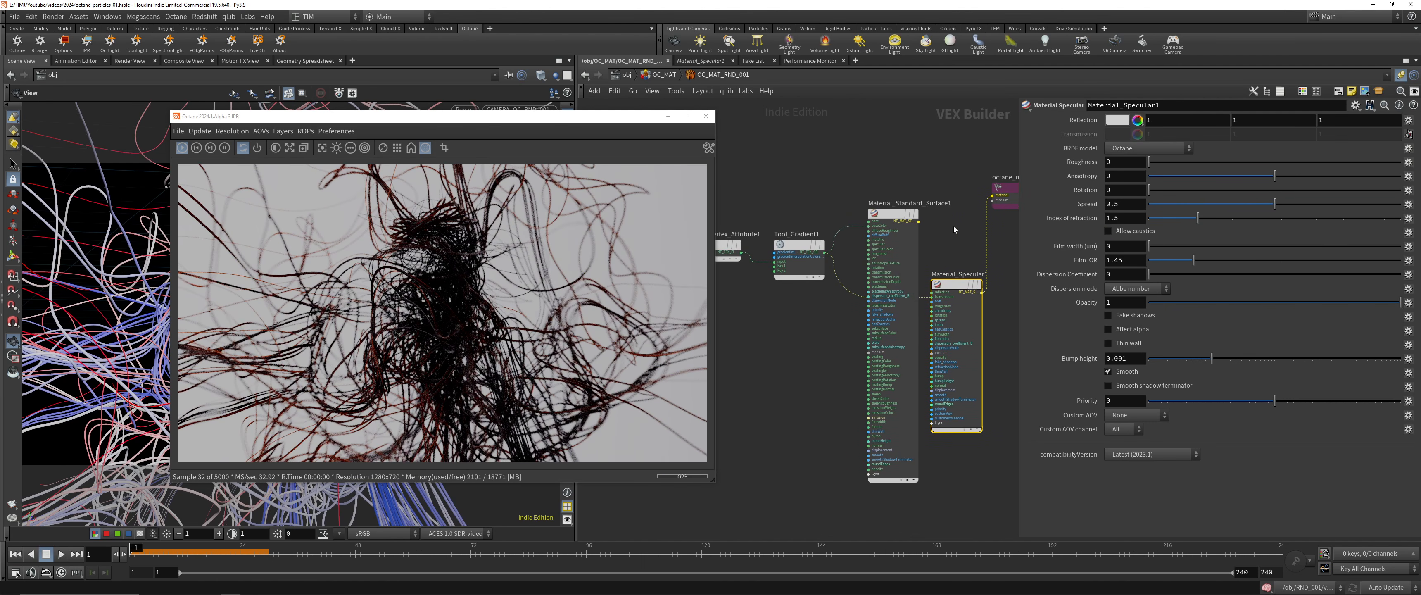
Set the first ramp point of Tool_Gradient1 to white (1, 1, 1) and save the scene
click(799, 260)
click(1060, 186)
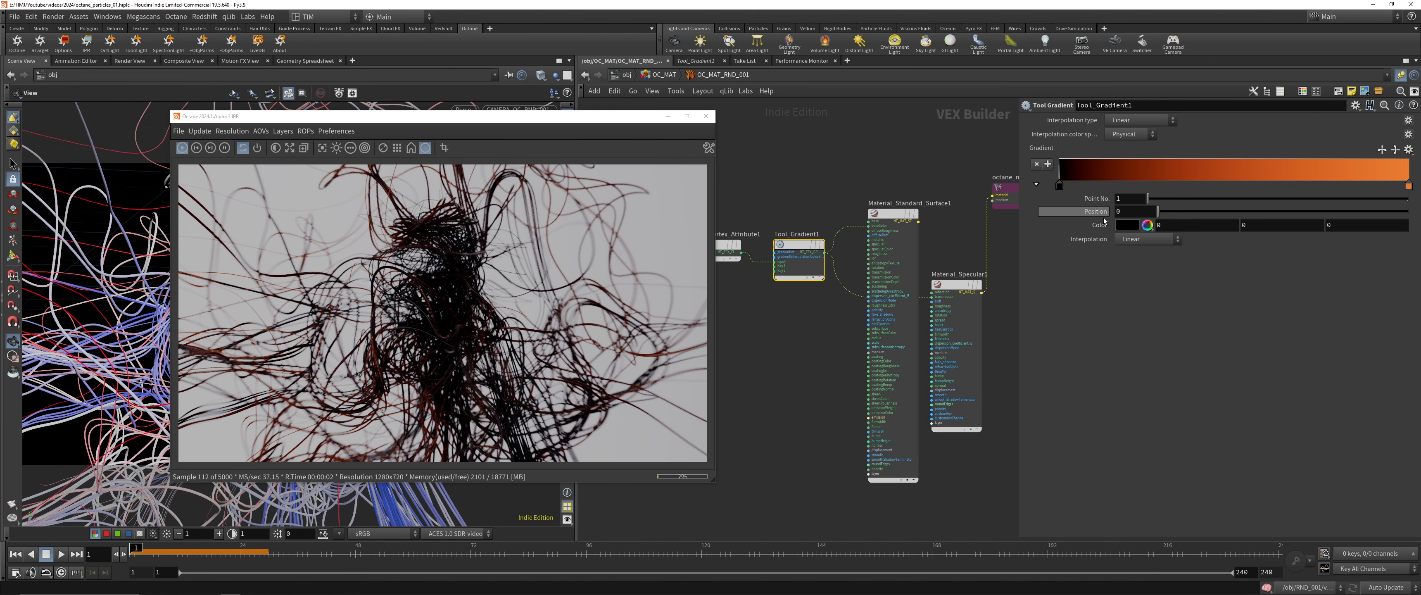
click(1127, 225)
click(1270, 200)
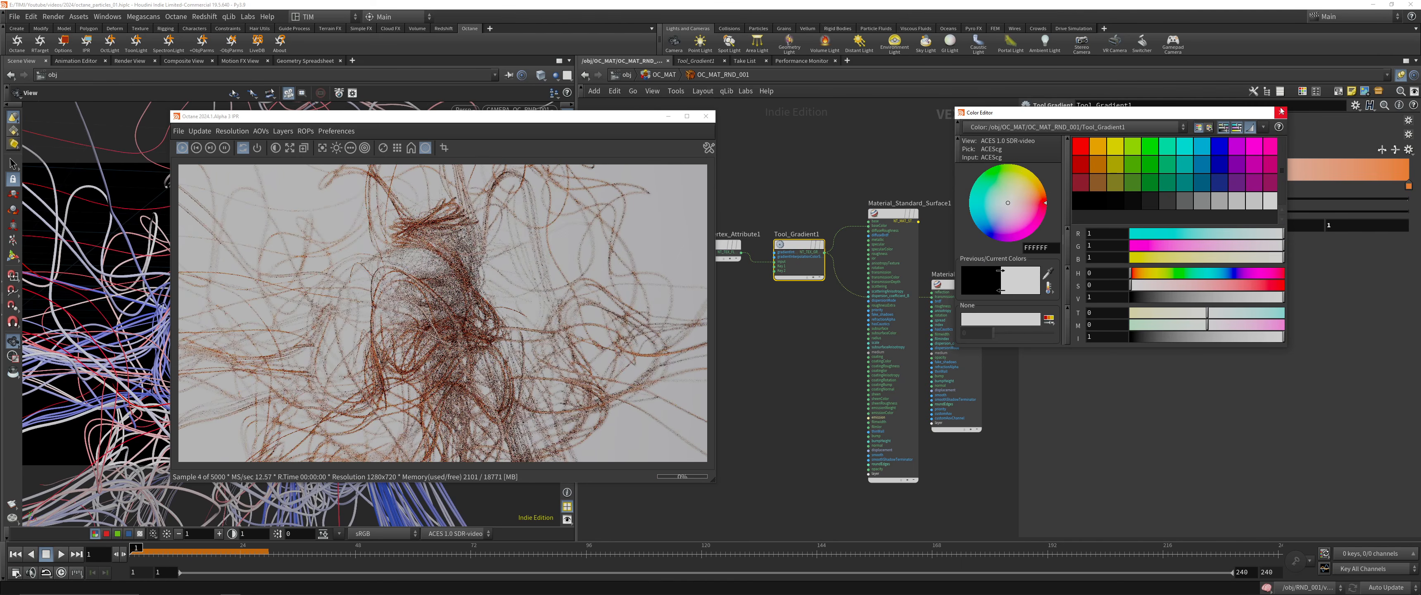
key(ctrl+s)
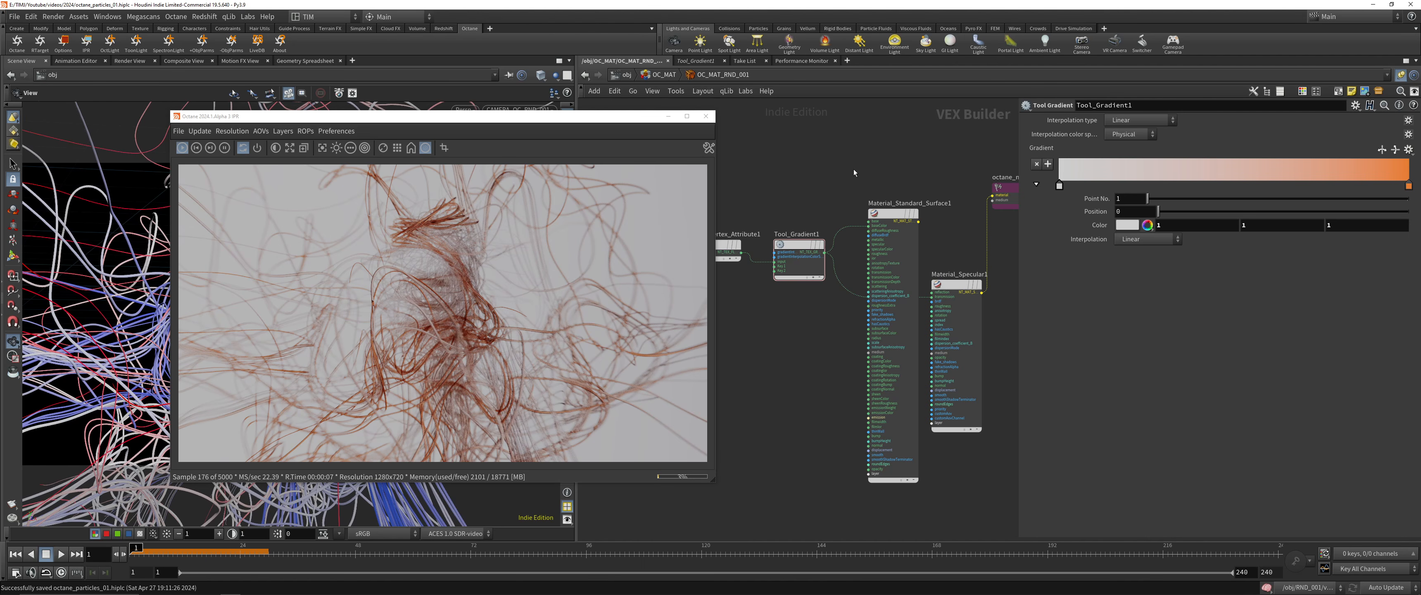
Reverse the ramp on Tool_Gradient1 and flip it back, and return to the object-level network
click(1382, 150)
click(1381, 151)
click(625, 74)
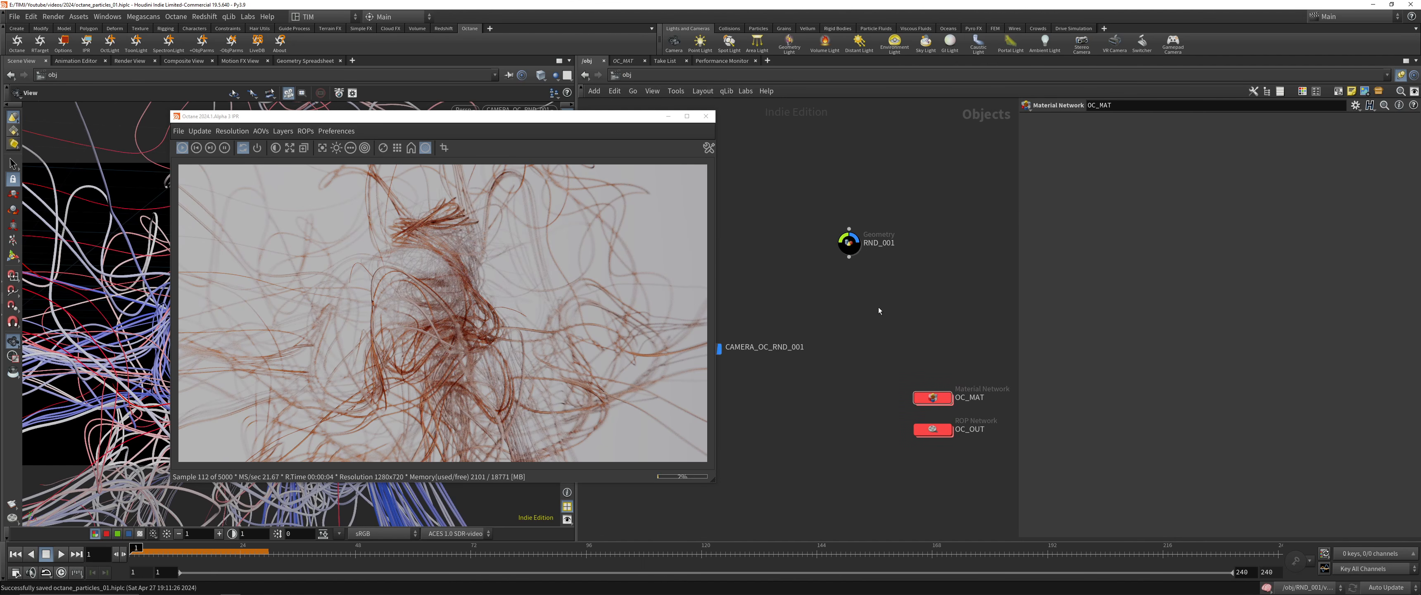